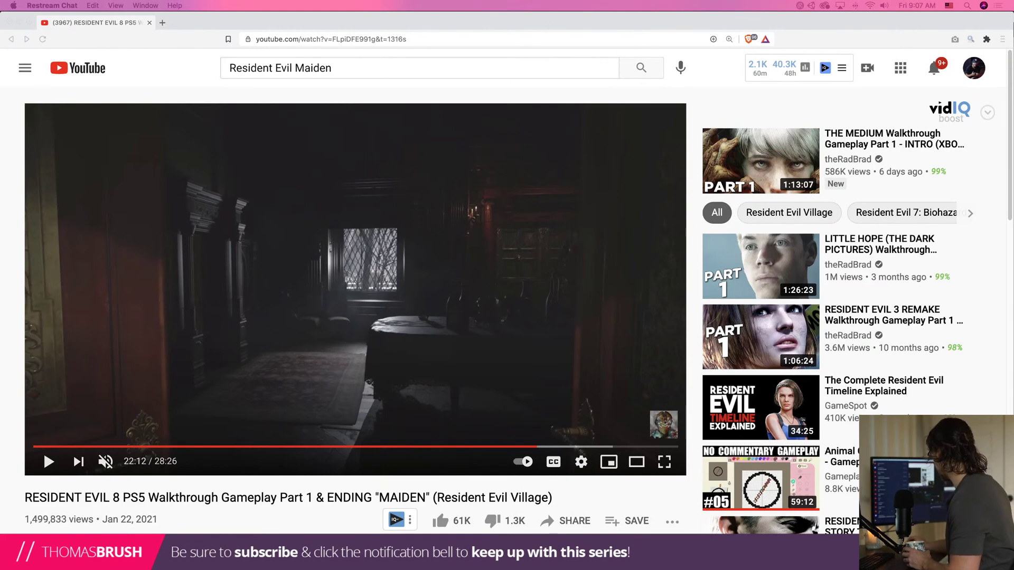
Switch to Unity and delete the last GameObject (1) holding the musicPiano audio source from the scene hierarchy
click(89, 93)
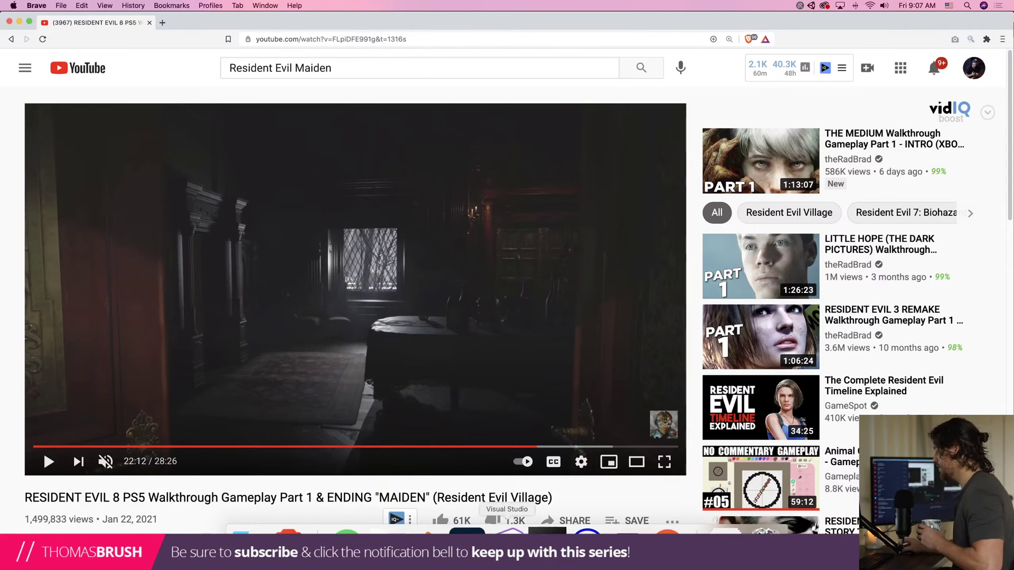
key(super+Tab)
click(727, 49)
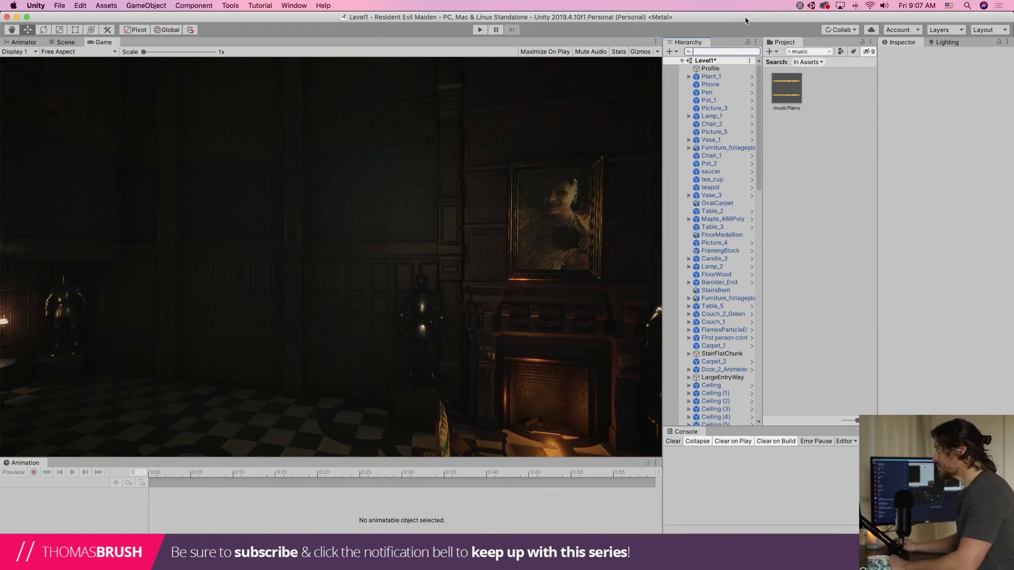
scroll(723, 343, down, 20)
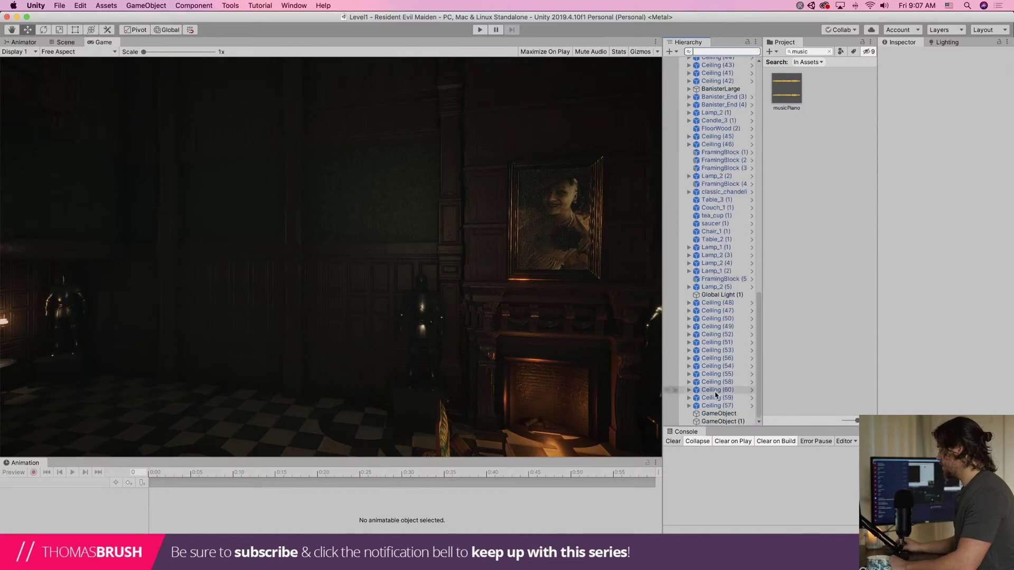
click(719, 413)
click(725, 421)
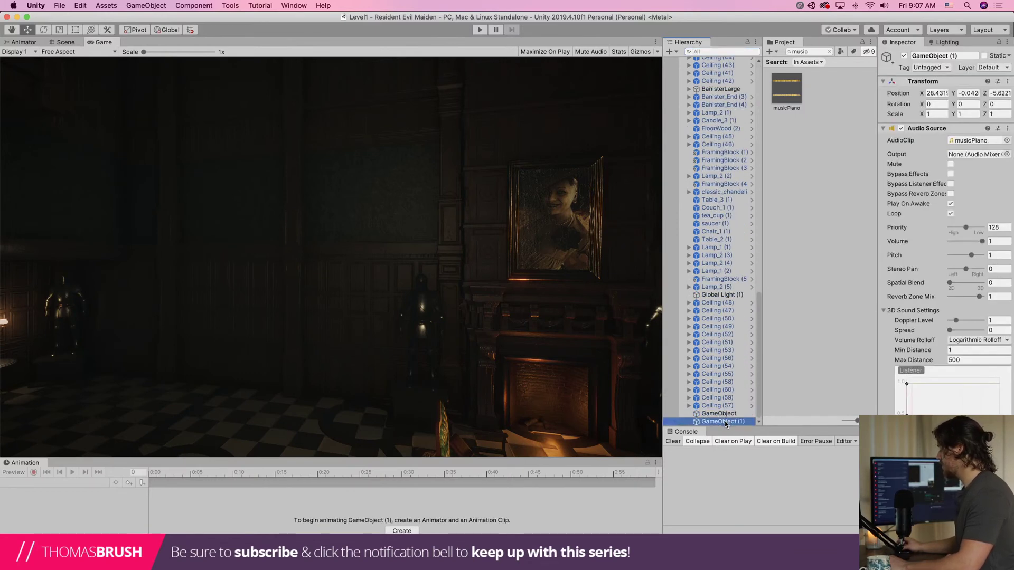
right_click(724, 422)
click(753, 445)
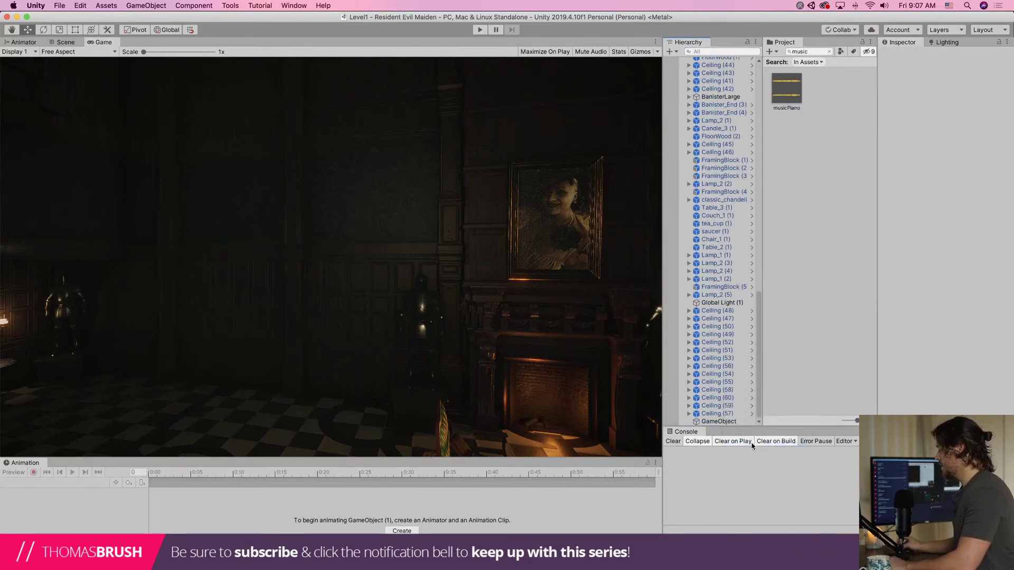
Play-test the level with the system volume raised, and stop the playback
click(480, 31)
key(XF86AudioRaiseVolume)
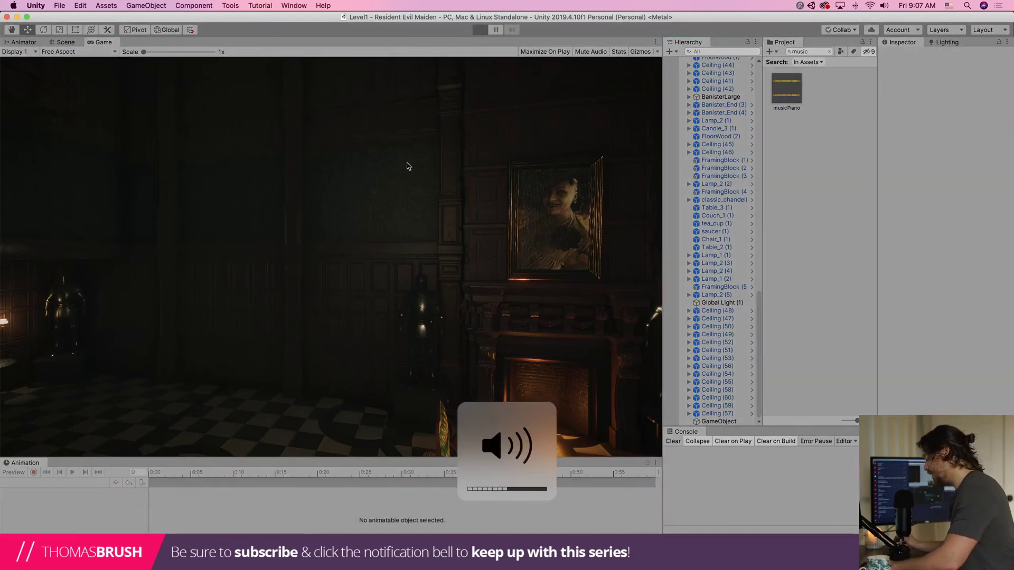
key(XF86AudioRaiseVolume)
key(XF86AudioRaiseVolume)
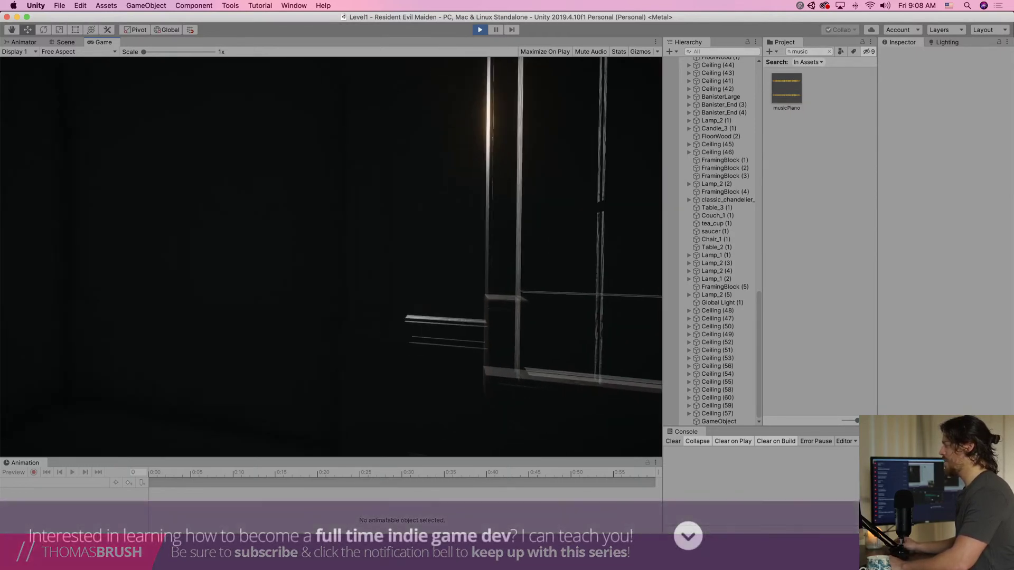
key(super+p)
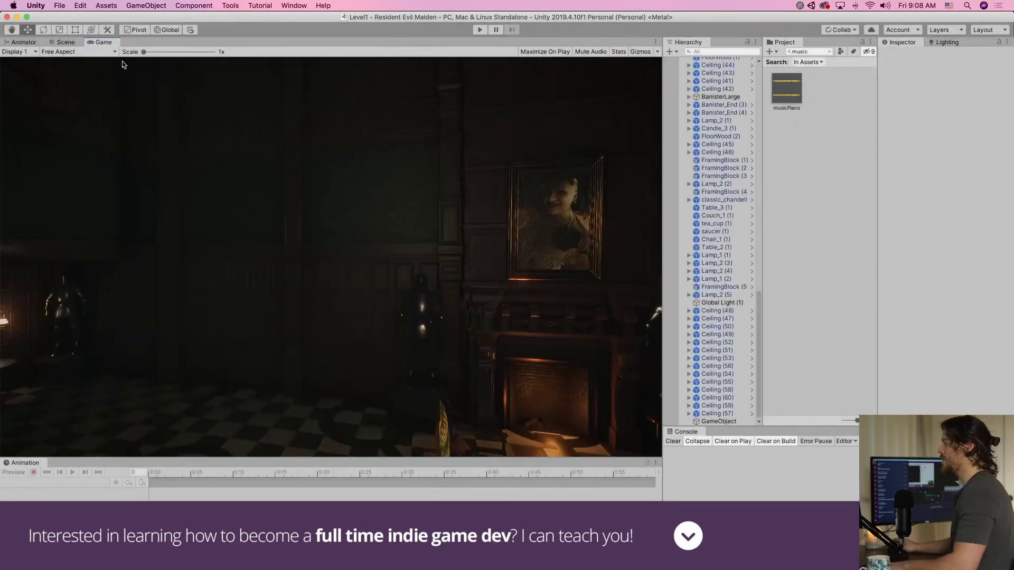
Select the window wall in the Scene view and reveal the source file of its Wall_3 mesh in Finder
click(66, 41)
click(390, 206)
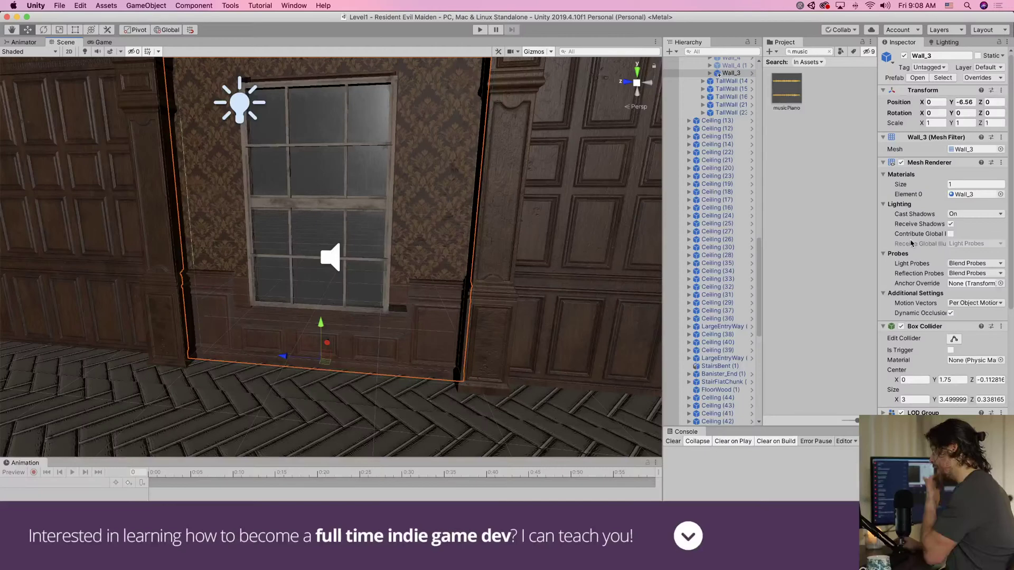
click(816, 396)
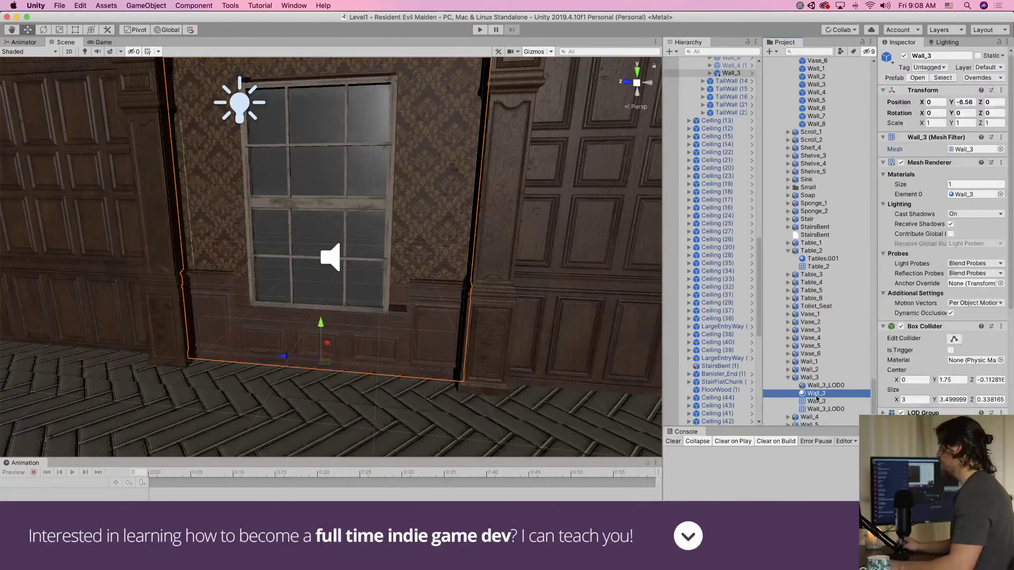
right_click(816, 397)
click(839, 337)
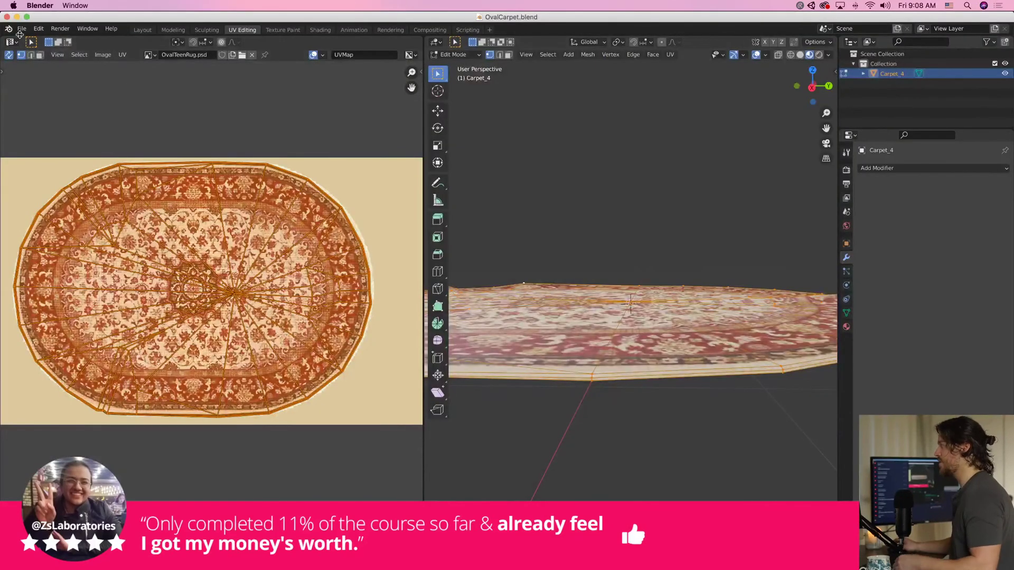
Try to start a new General file in Blender, and reopen the program from the problem report
click(21, 29)
mouse_move(27, 40)
click(160, 43)
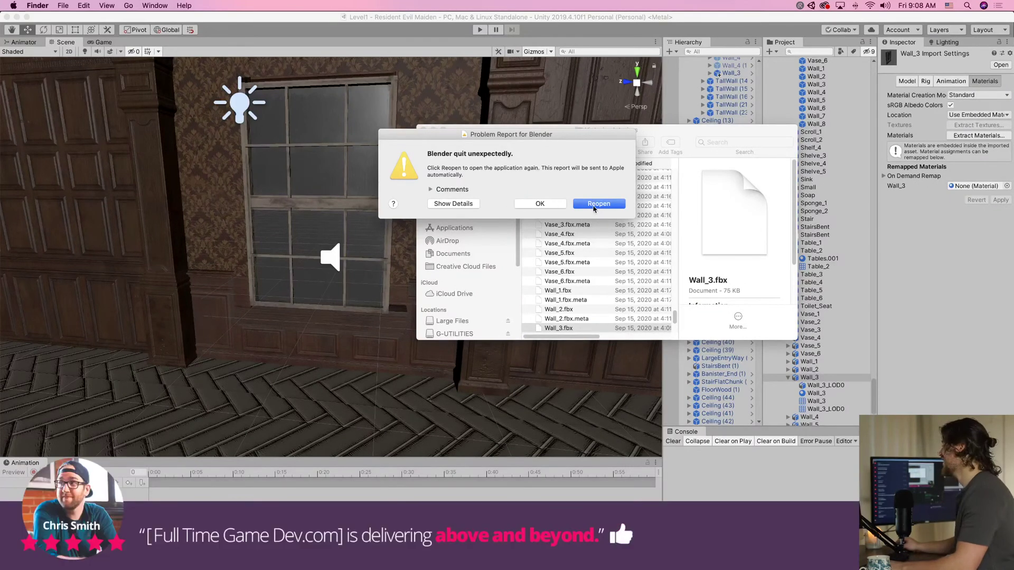
click(598, 203)
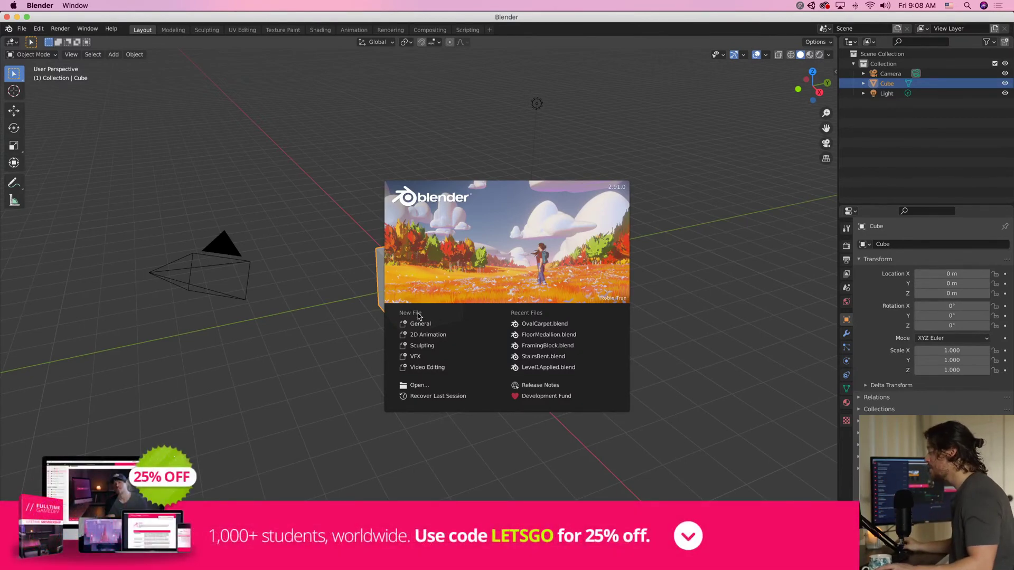
Start a new General scene and delete the default cube, light and camera
click(431, 328)
key(x)
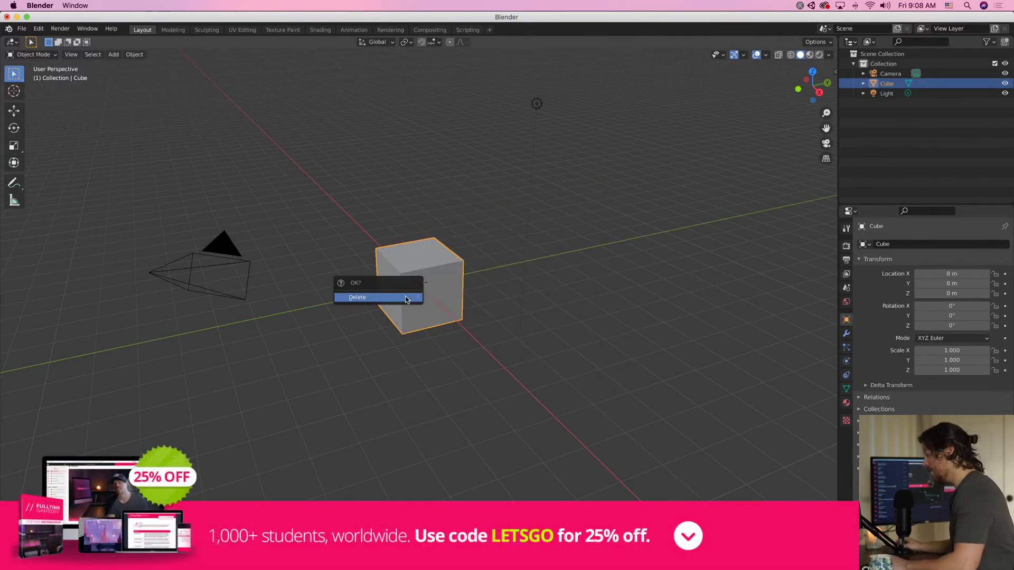
click(405, 297)
click(537, 103)
key(x)
click(535, 112)
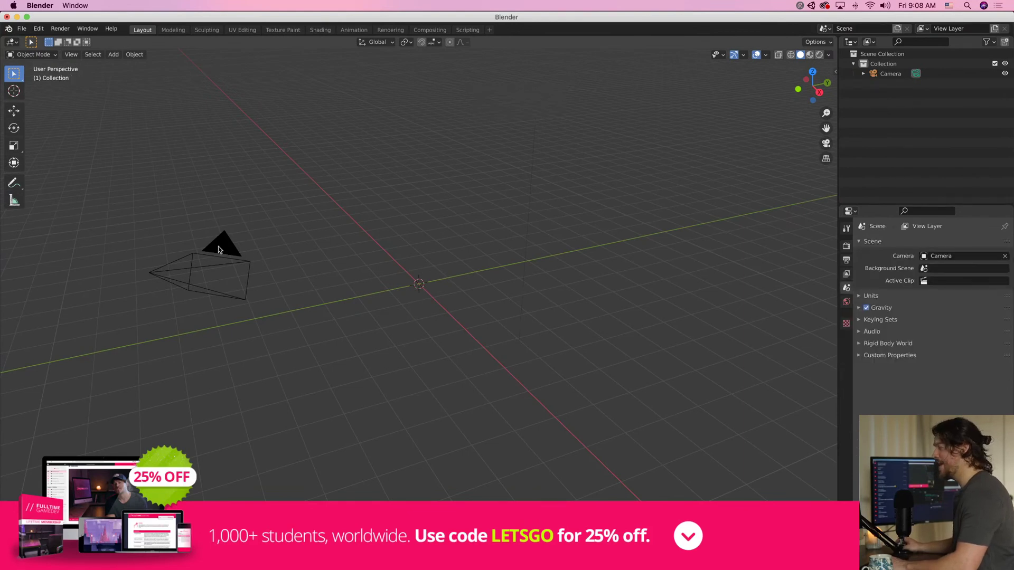
click(218, 249)
key(x)
click(218, 246)
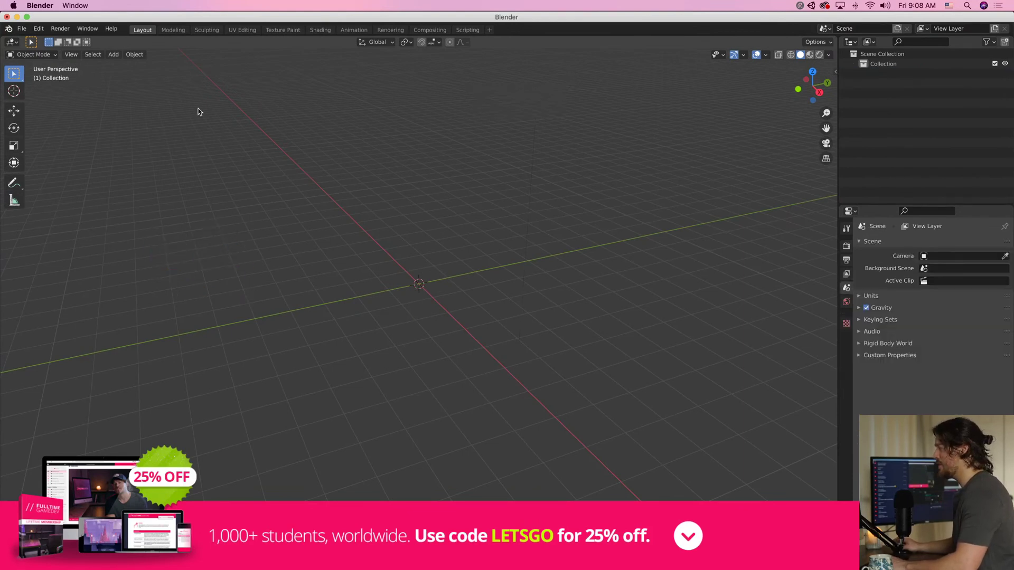
click(22, 29)
mouse_move(80, 59)
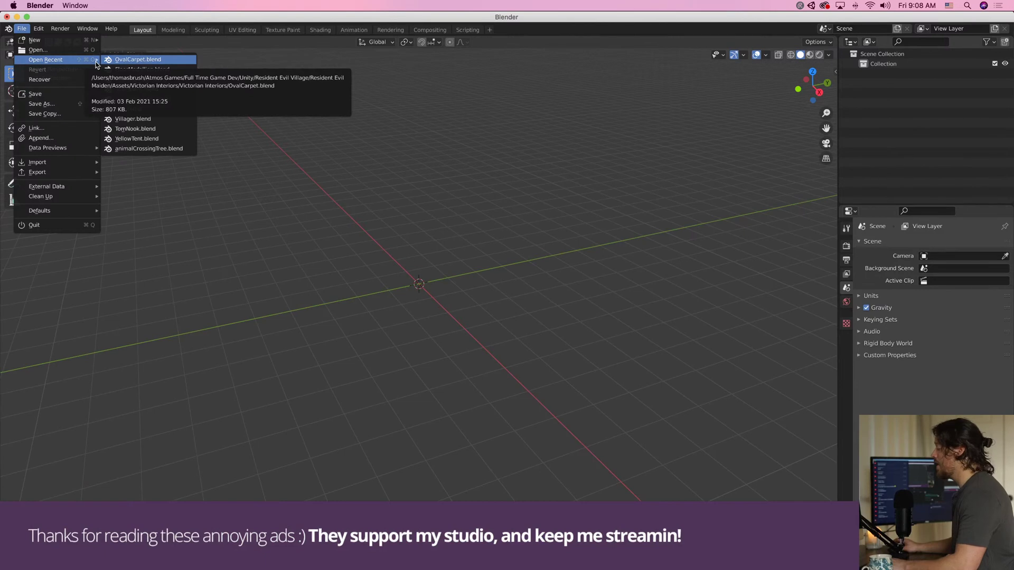
mouse_move(51, 43)
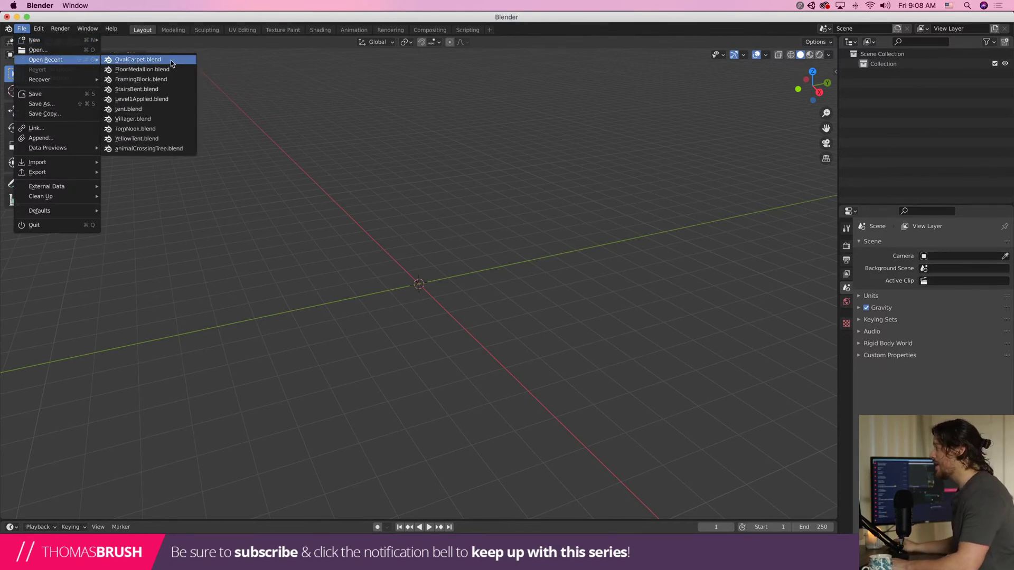
click(28, 32)
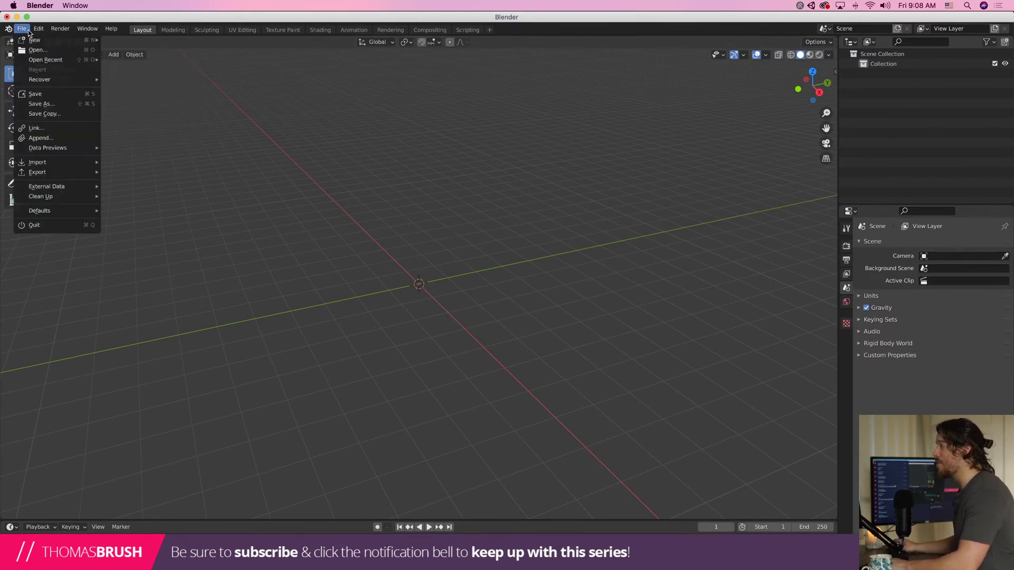
Start an FBX import and browse to the Victorian Interiors/Victorian Interiors folder inside the Resident Evil Maiden project's Assets
click(22, 29)
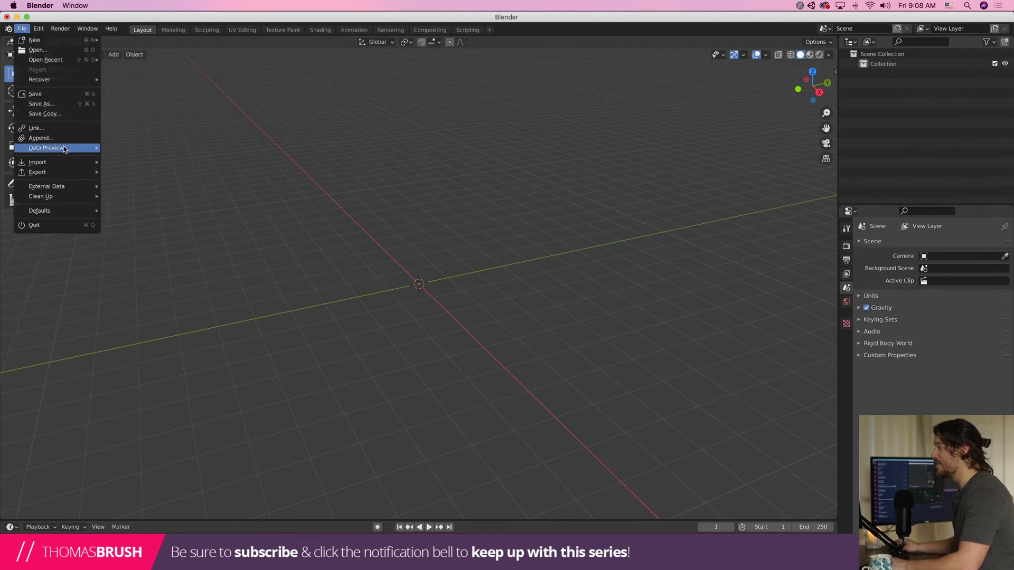
mouse_move(62, 158)
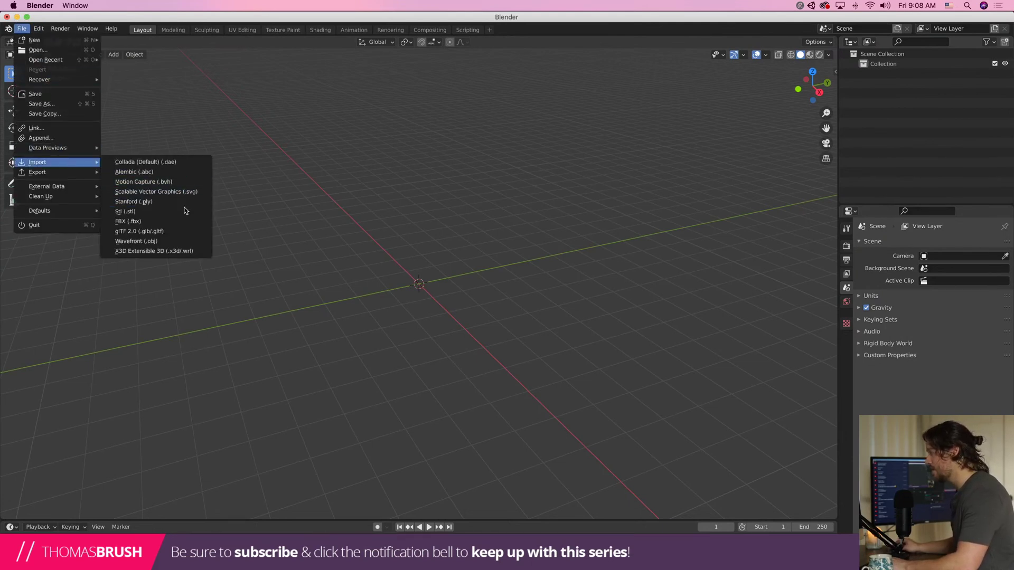
click(163, 222)
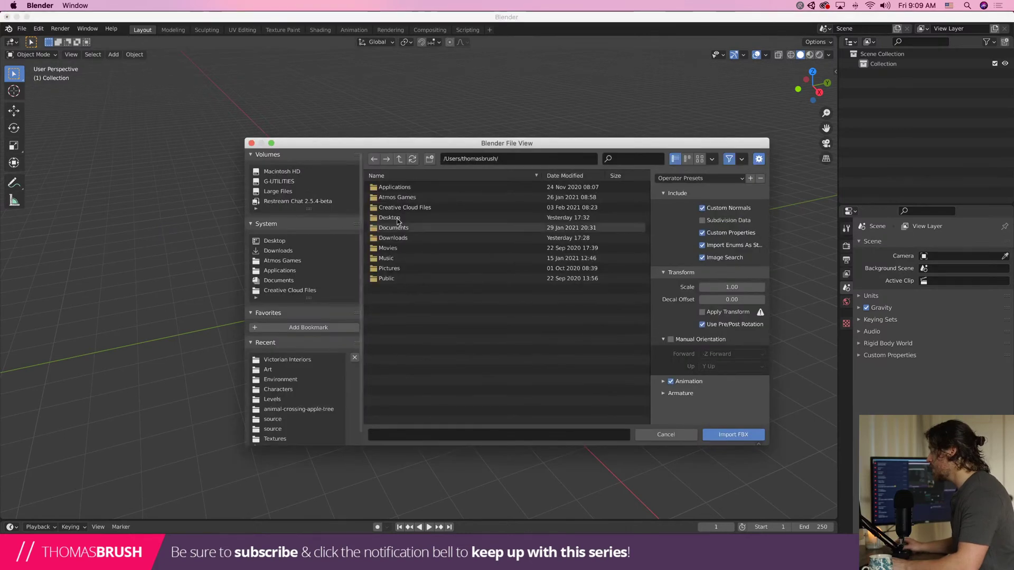
double_click(400, 198)
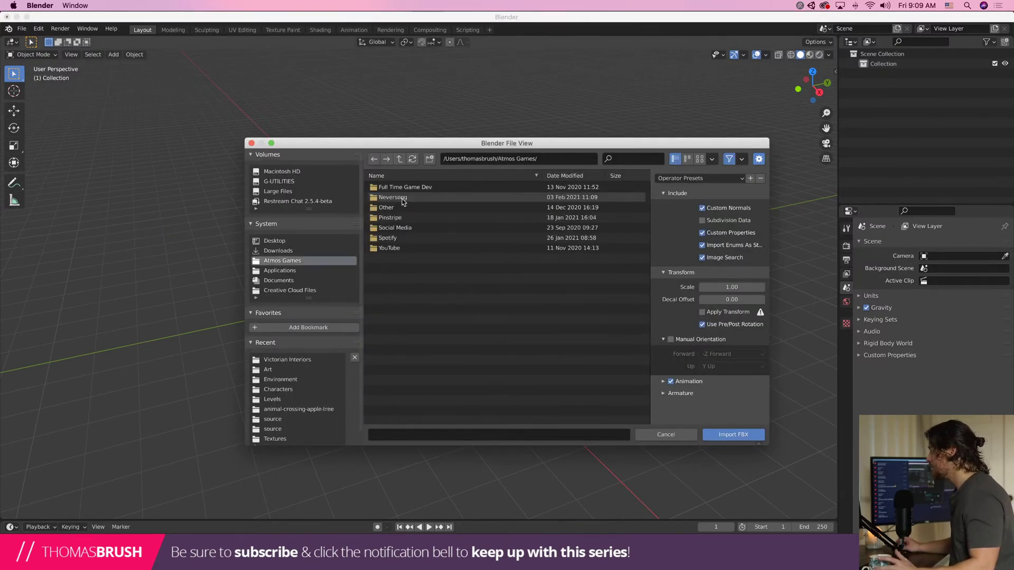
double_click(401, 188)
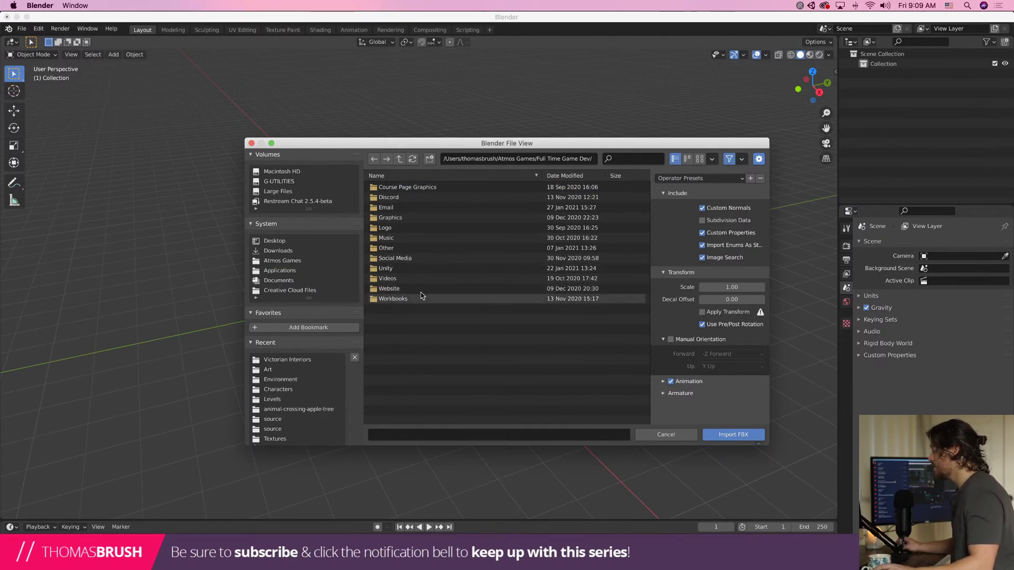
double_click(414, 268)
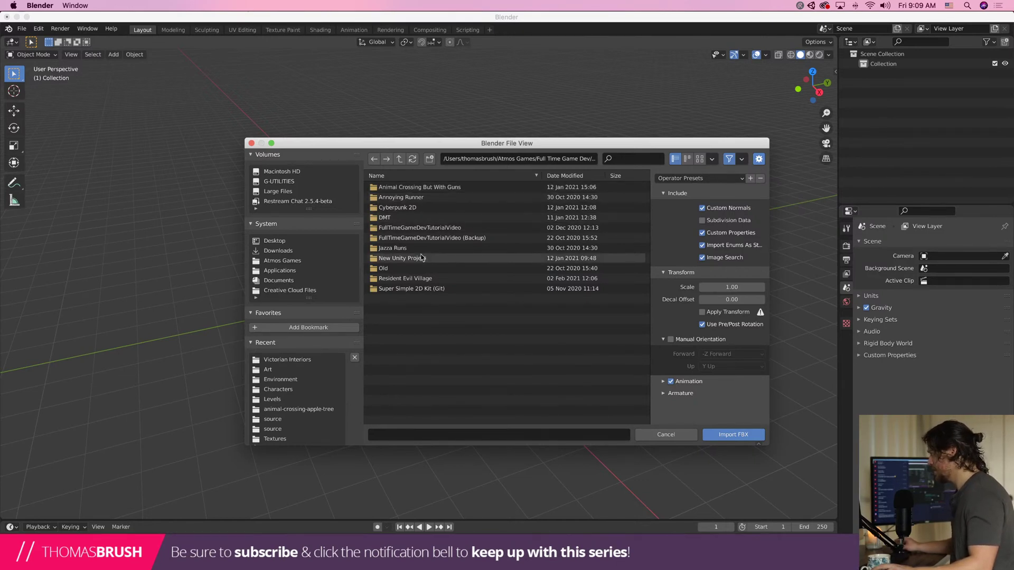
double_click(446, 278)
double_click(423, 188)
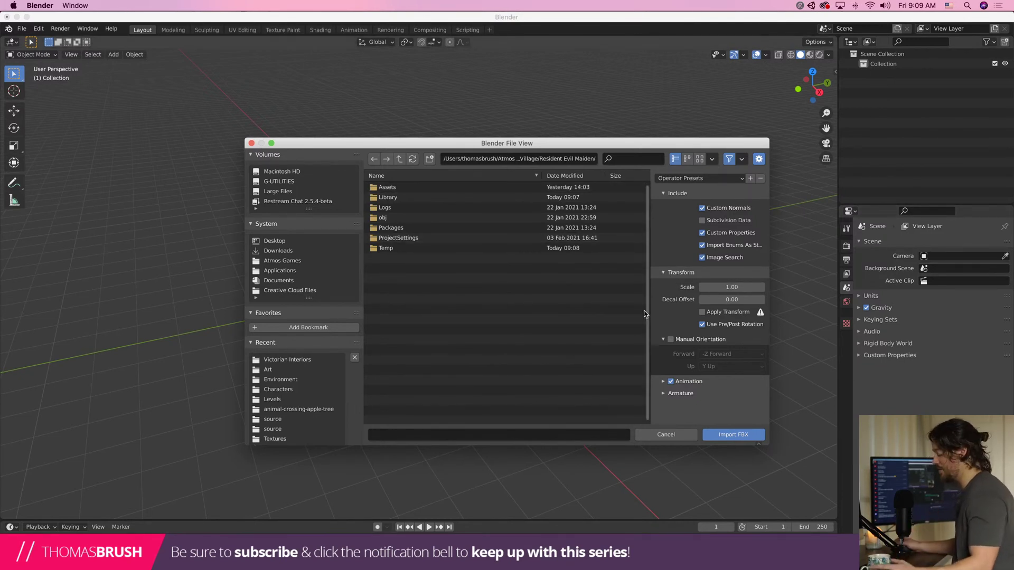
double_click(415, 188)
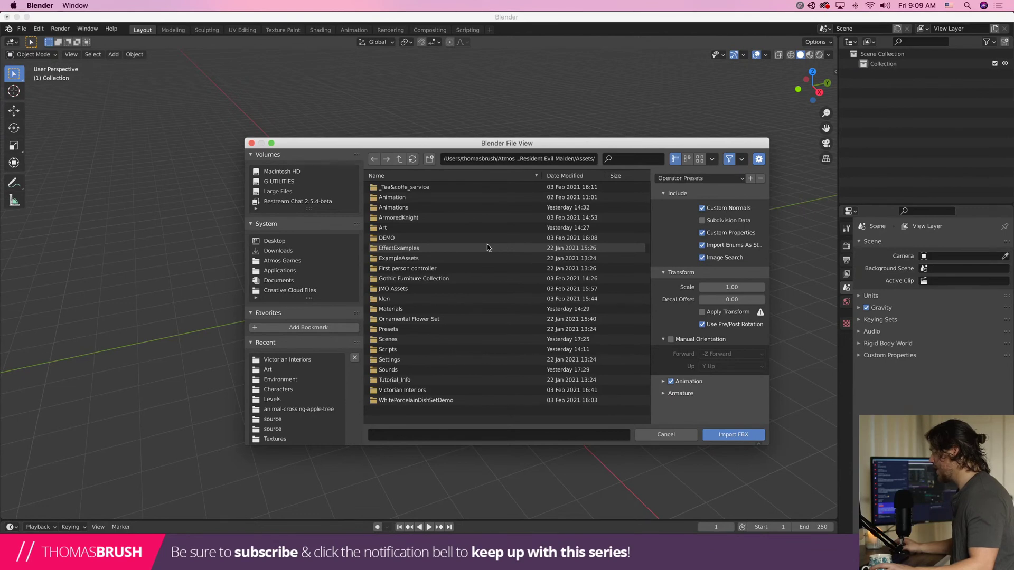
double_click(457, 390)
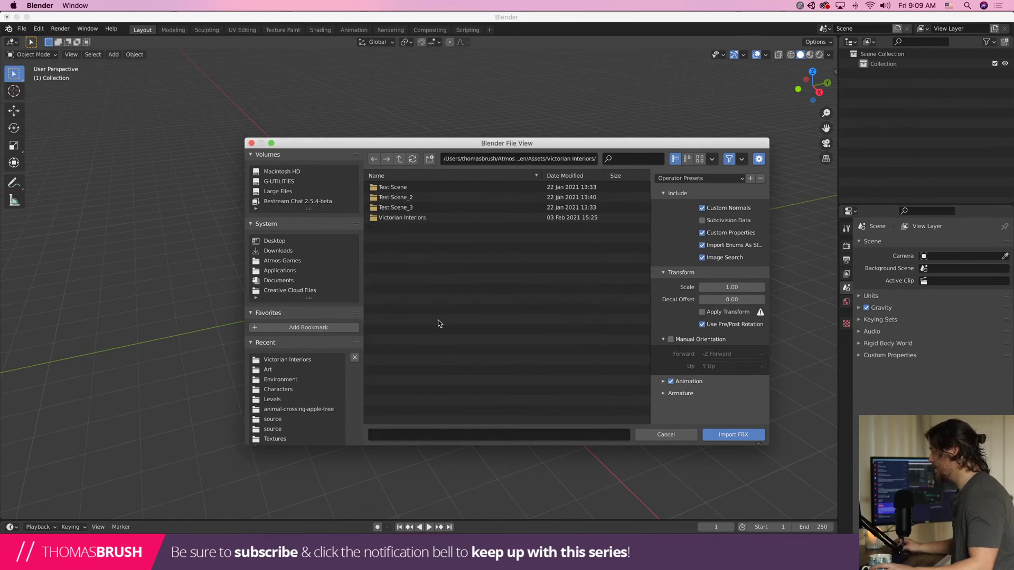
double_click(417, 218)
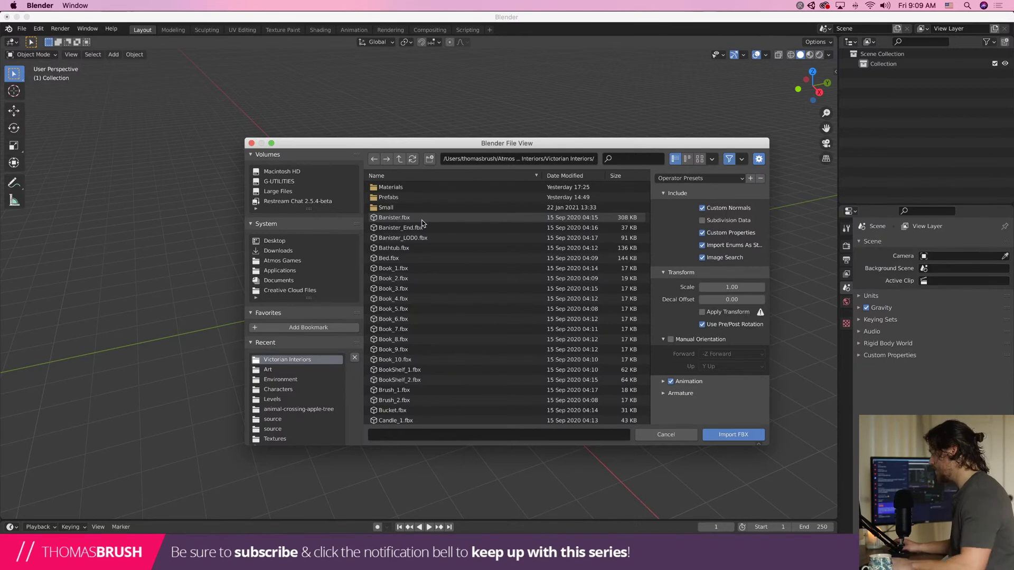
Check the wall's file name in Finder and import Wall_3.fbx into the empty scene
key(super+Tab)
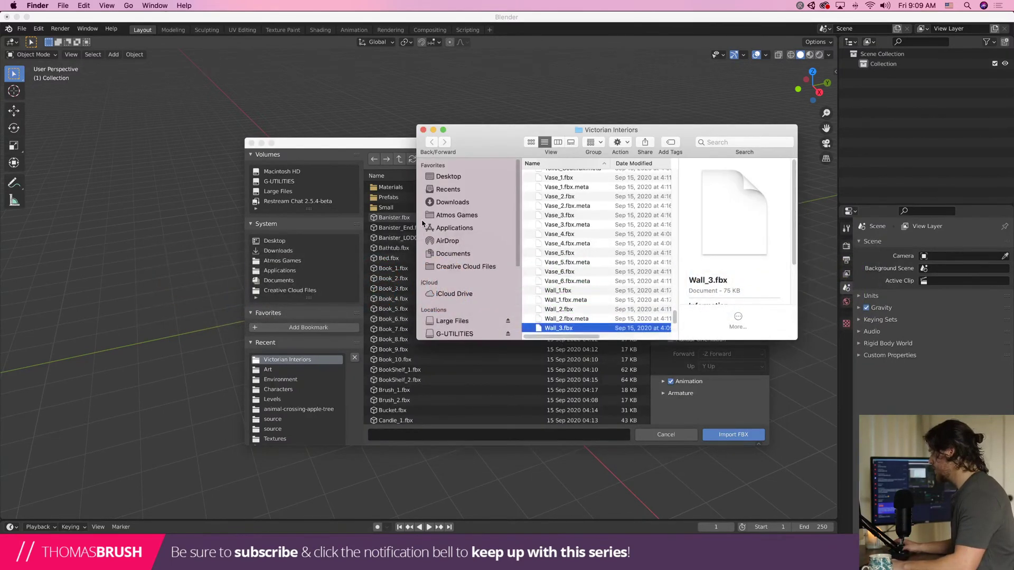
click(399, 288)
scroll(436, 357, down, 15)
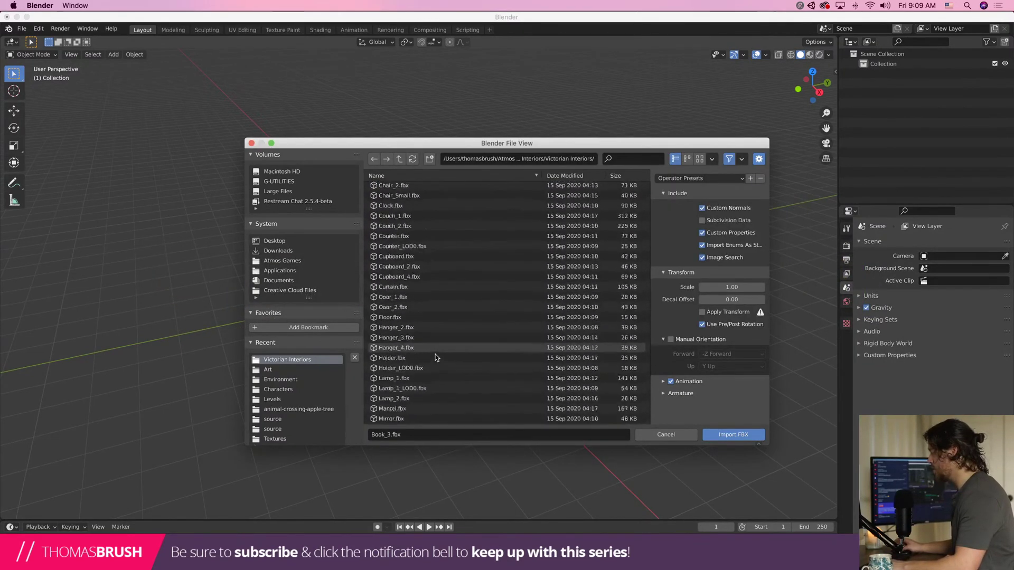
scroll(436, 358, down, 10)
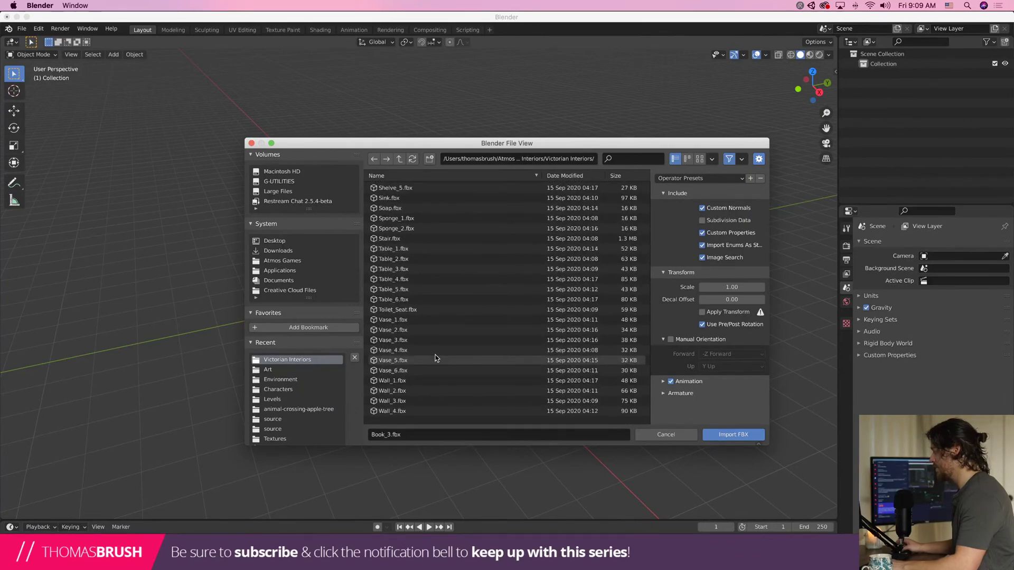
scroll(436, 358, down, 3)
click(431, 367)
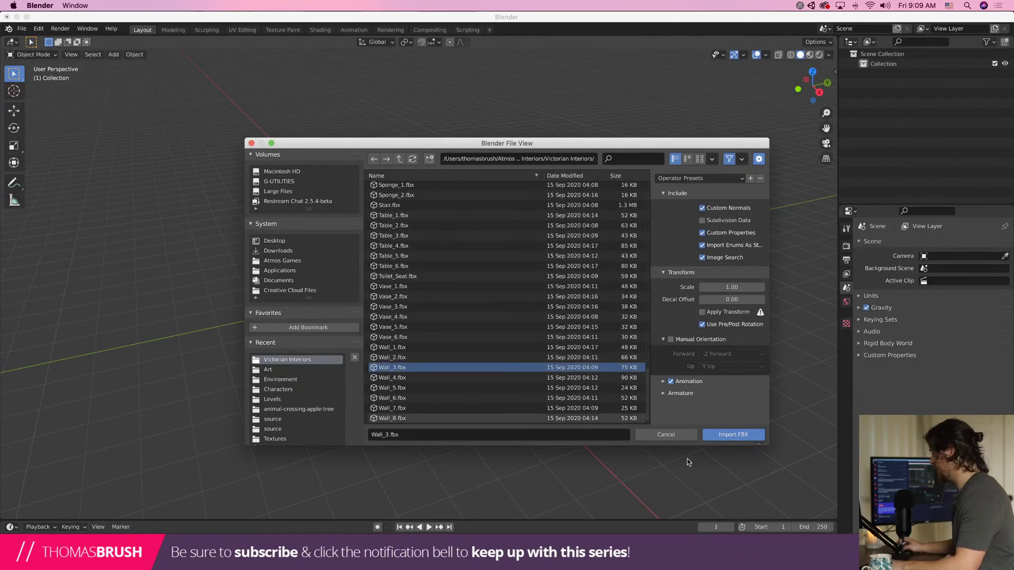
click(720, 436)
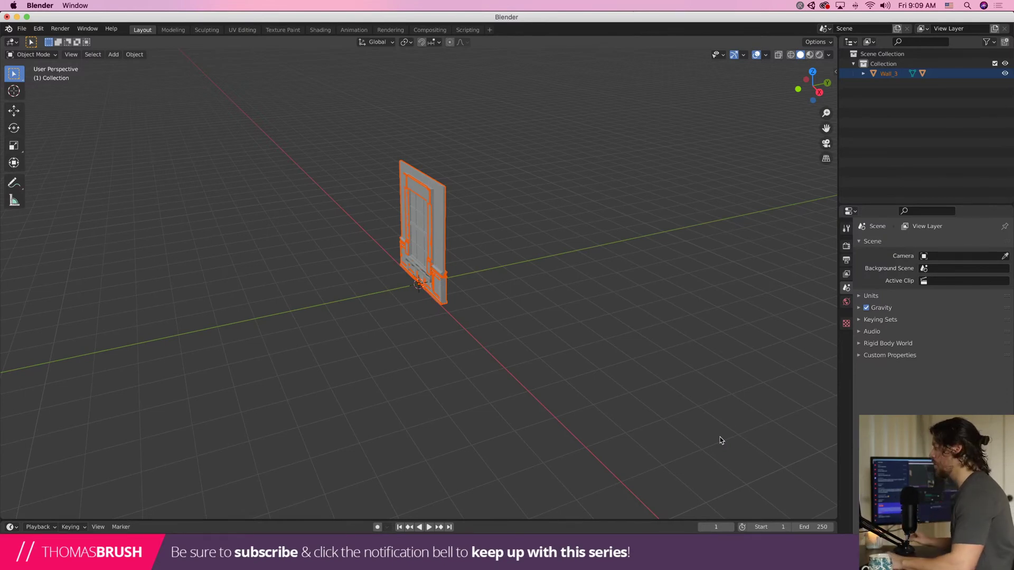
middle_drag(720, 436, 339, 271)
scroll(430, 248, up, 8)
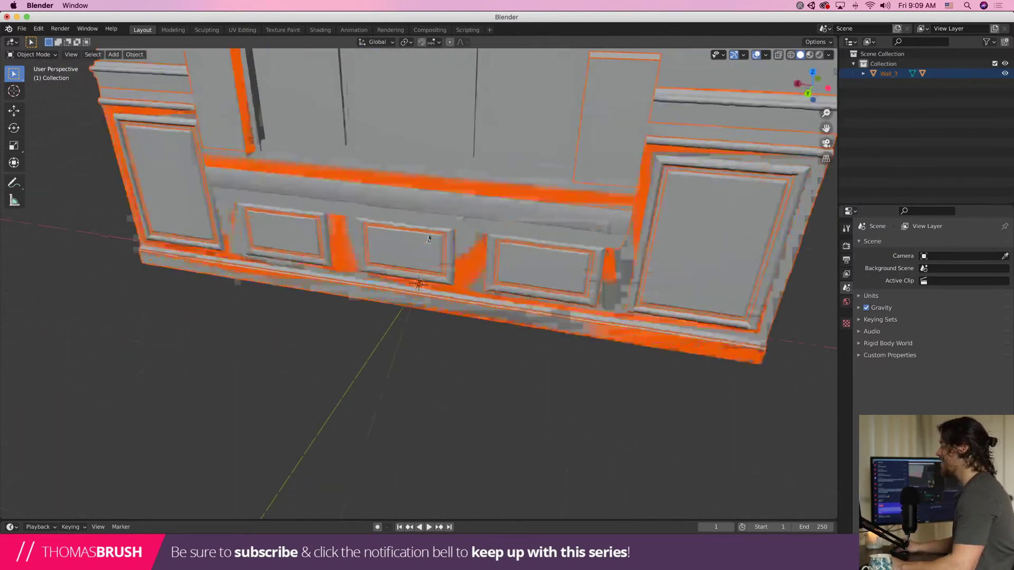
Inspect the imported wall's window area and glance at the Resident Evil Maiden reference video in the Brave browser
middle_drag(428, 239, 625, 319)
scroll(590, 292, up, 5)
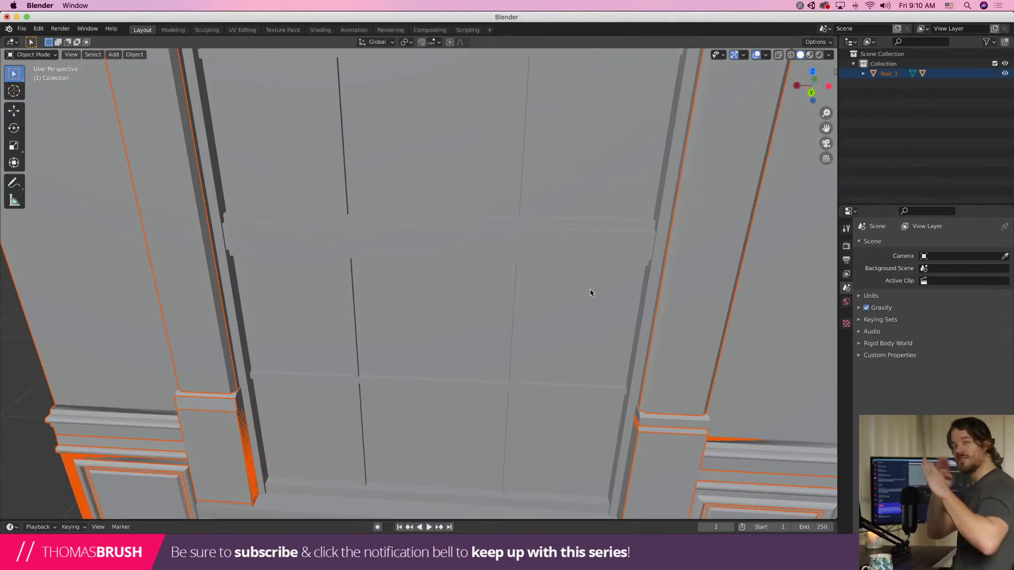
key(super+Tab)
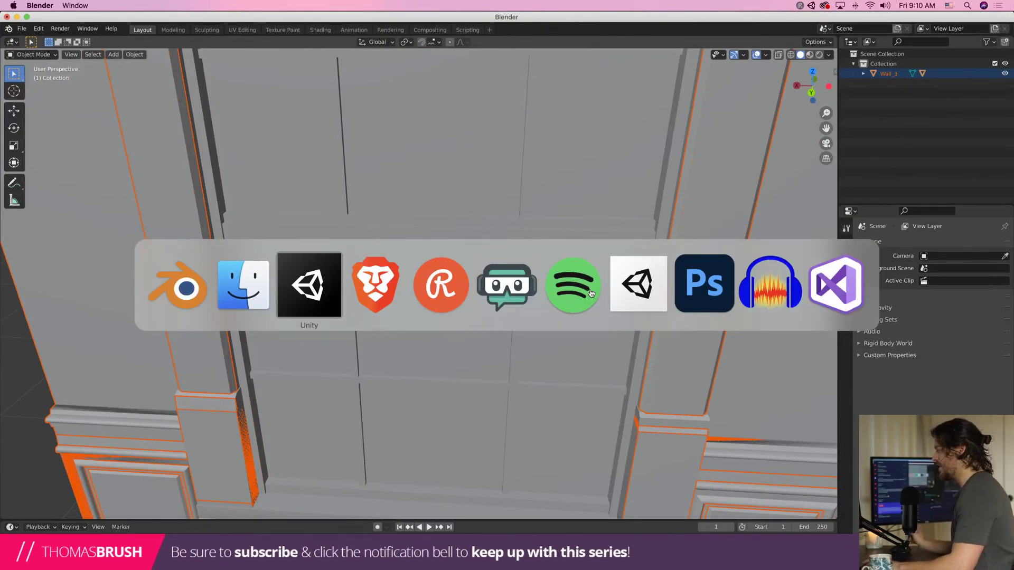
key(super+Tab)
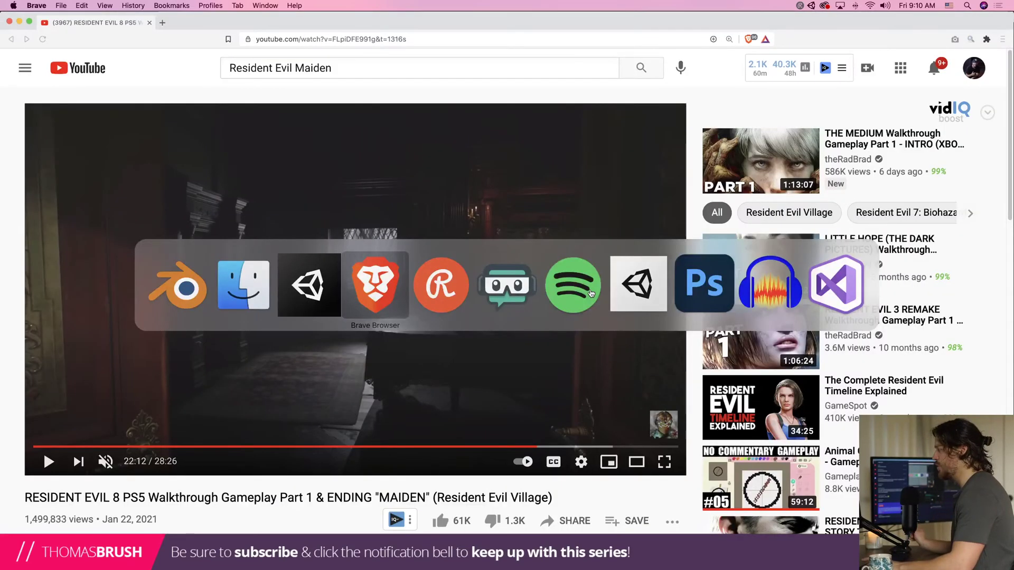
key(super+Tab)
key(super+Tab)
key(super+Tab)
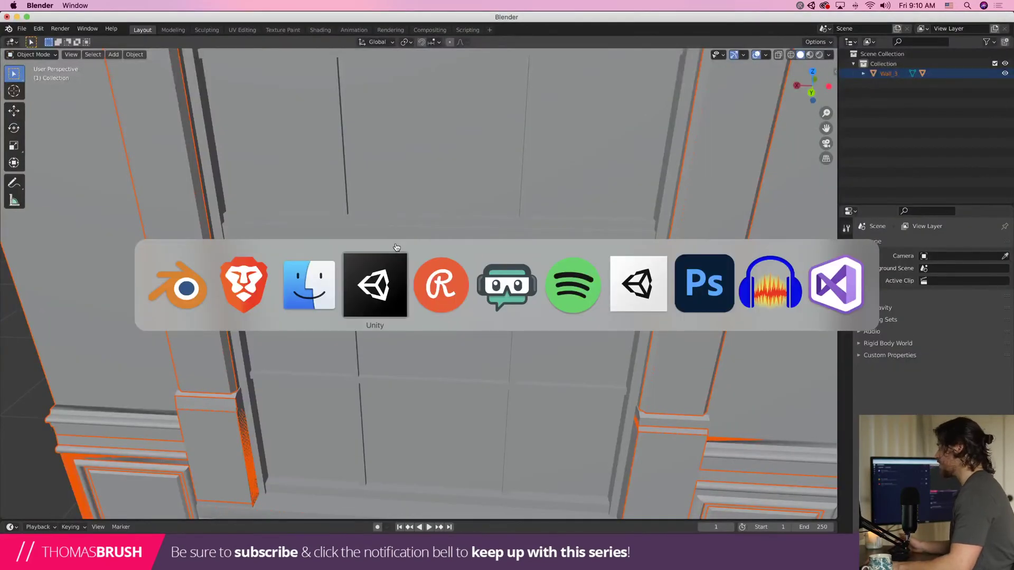
key(Escape)
Save the Blender scene as Wall3TudorStyle.blend in the Victorian Interiors folder
click(20, 55)
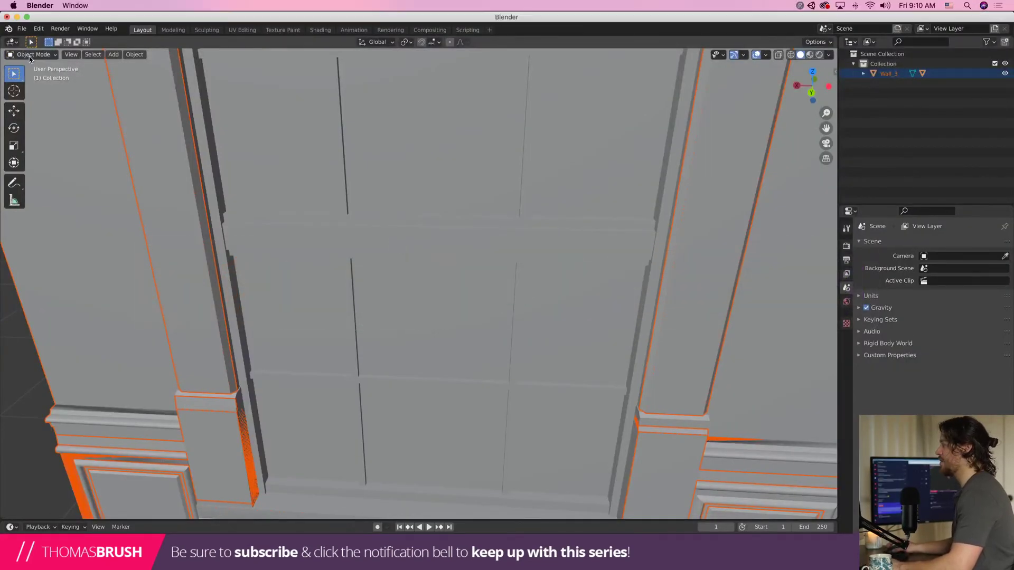
click(26, 30)
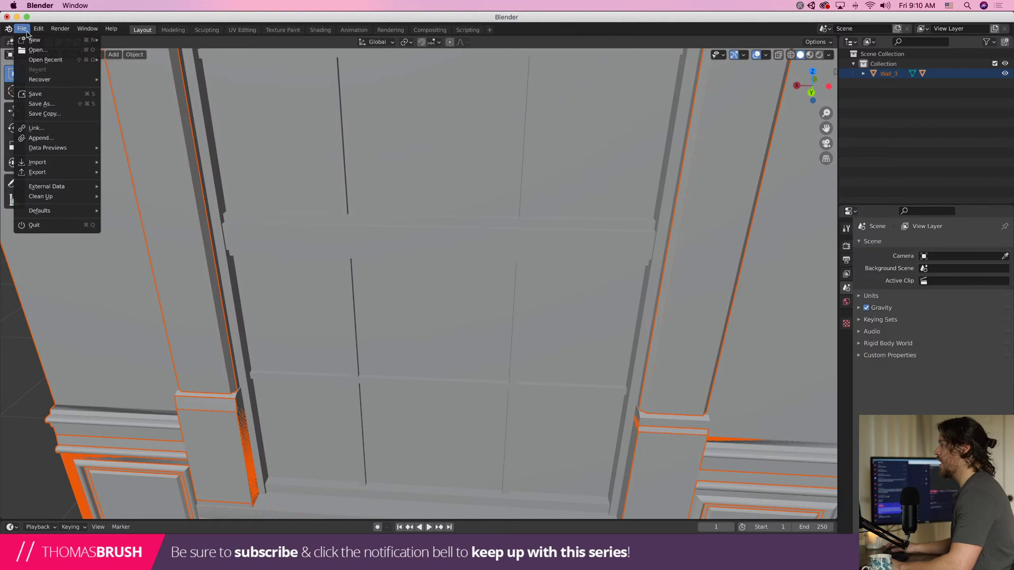
key(shift+super+s)
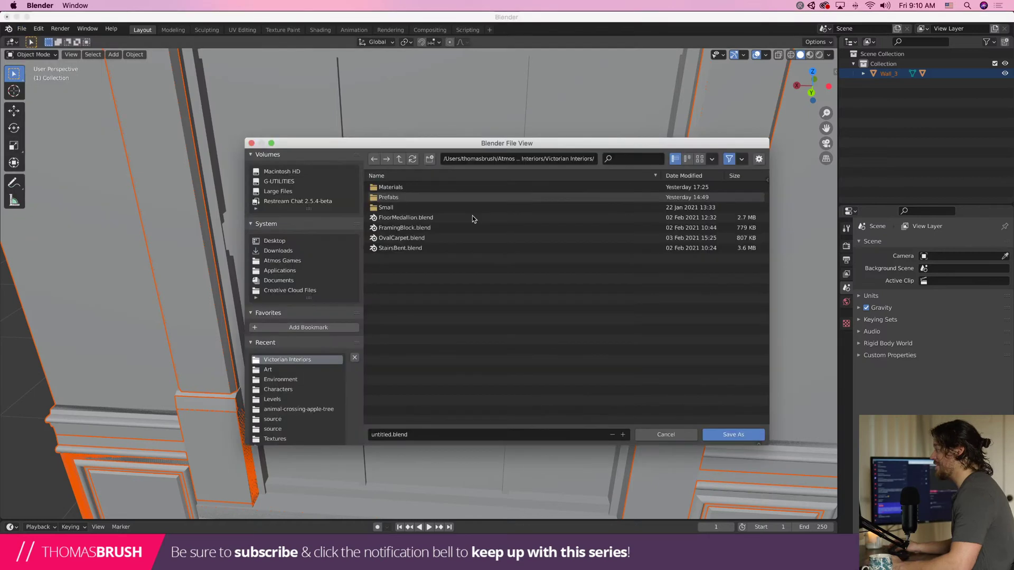
double_click(387, 434)
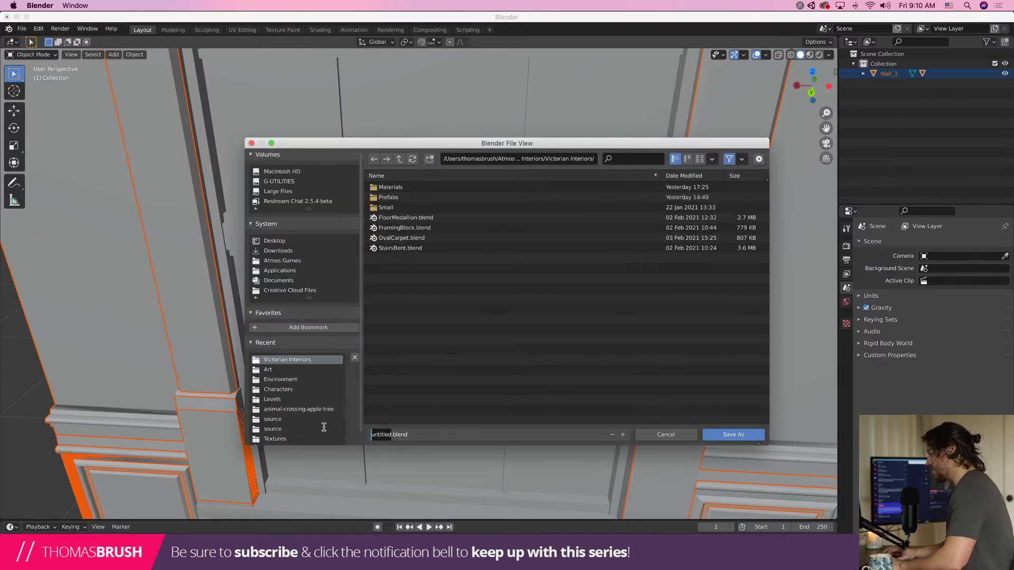
text(Wall3Tudor)
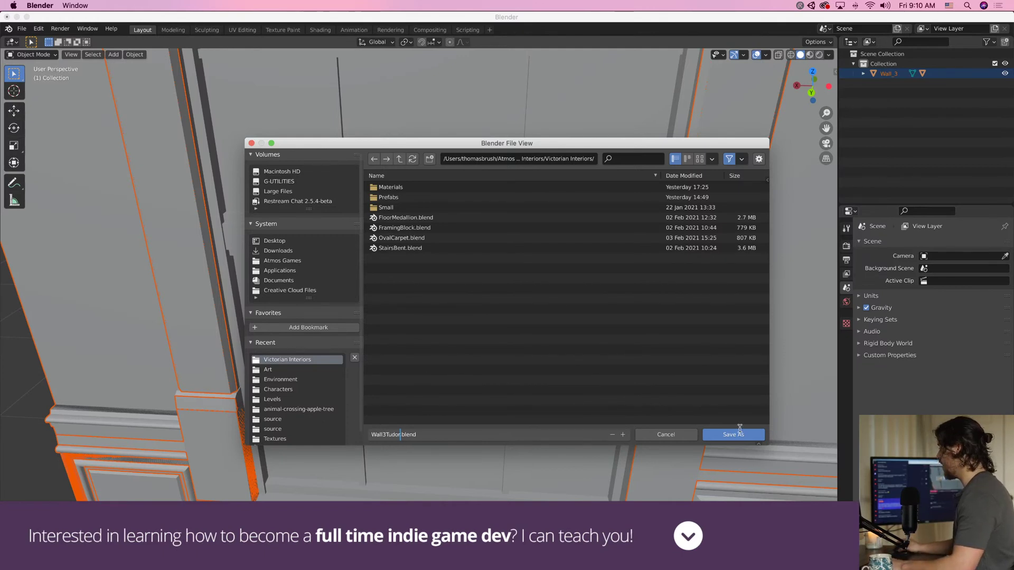
text(Style)
key(Return)
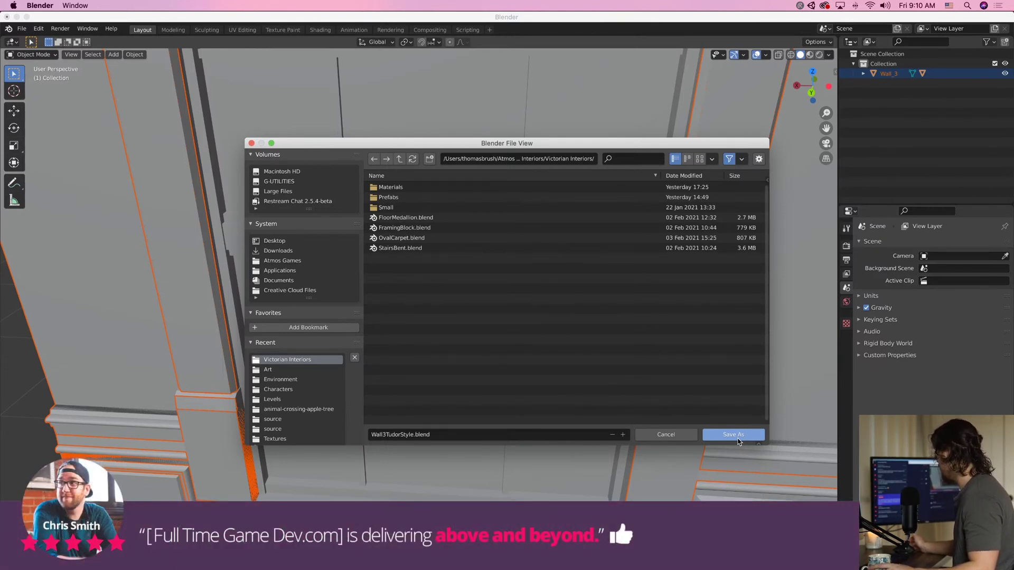
click(737, 436)
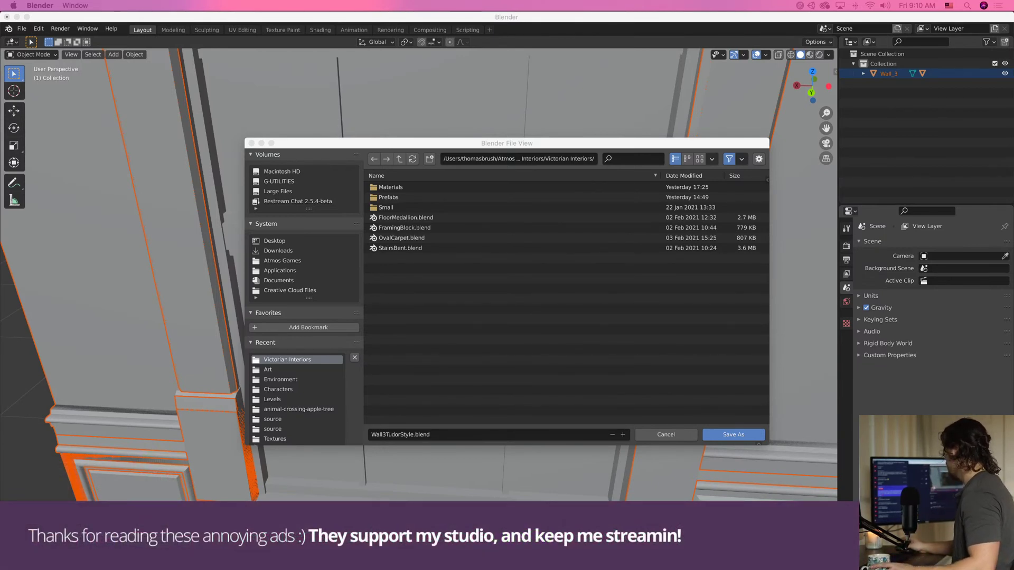
click(733, 434)
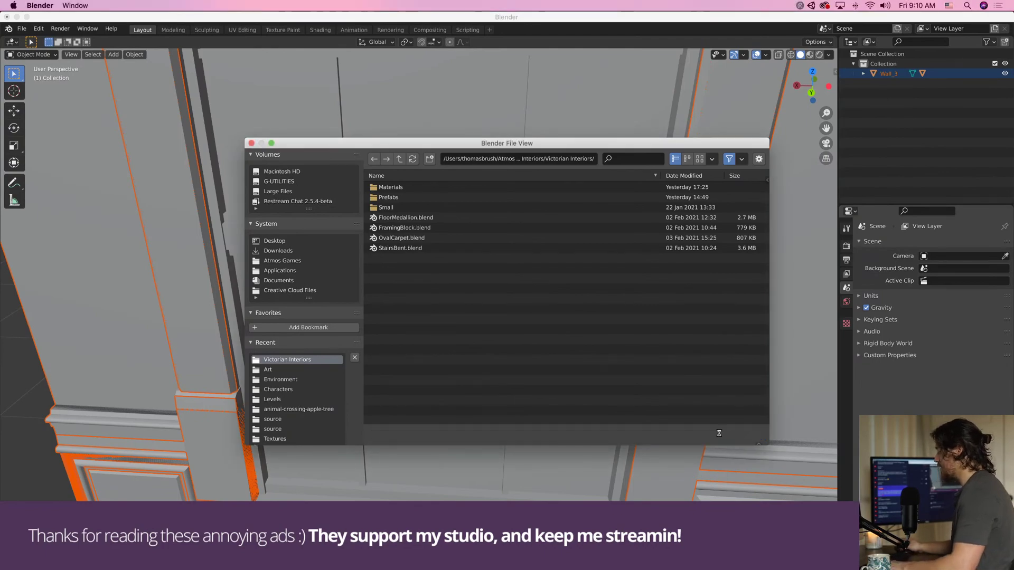
Pull the overlapping Wall_3_LOD0 object away from the wall and delete it
scroll(578, 410, up, 5)
middle_drag(578, 410, 618, 385)
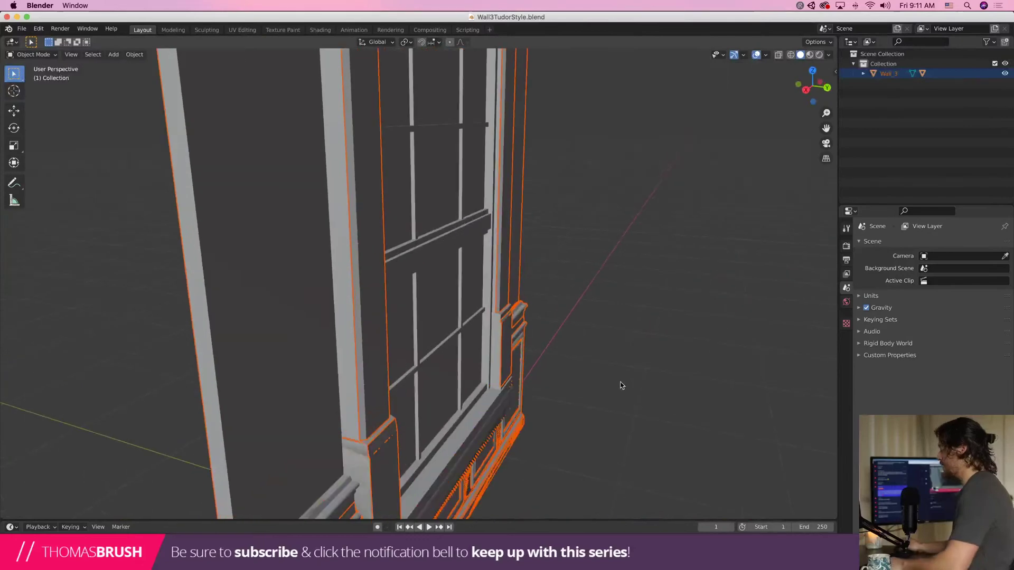
key(g)
key(Escape)
middle_drag(724, 394, 463, 365)
key(alt+a)
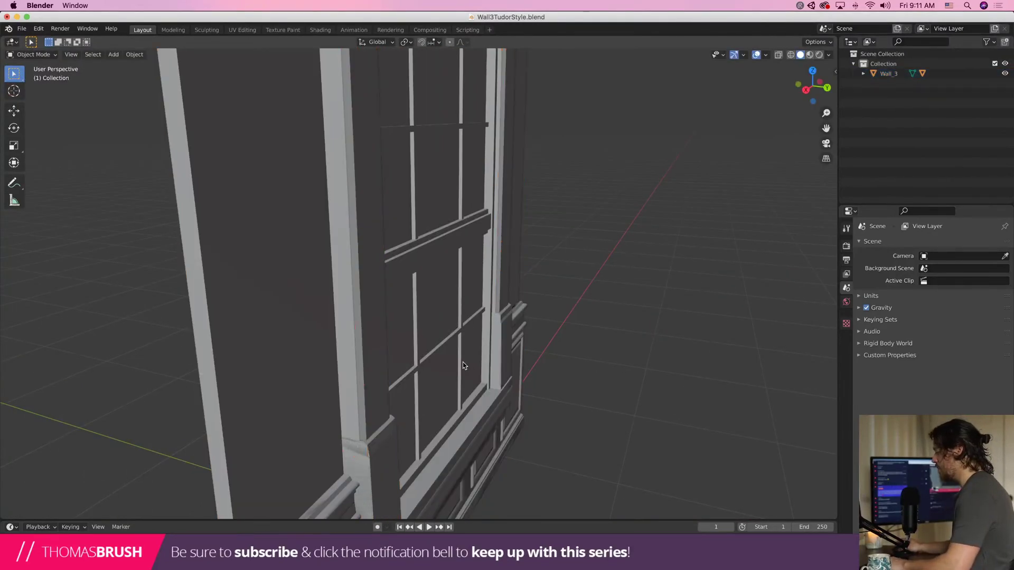
click(408, 411)
key(g)
click(603, 280)
key(x)
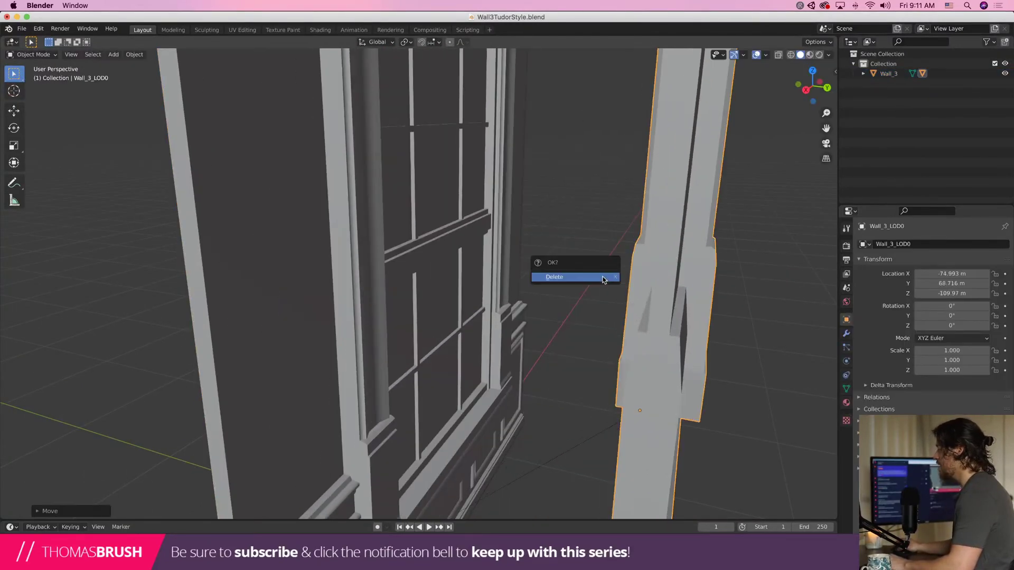
click(595, 277)
Select the remaining Wall_3 object and reset its location to 0 m on all axes
click(521, 280)
key(KP_Decimal)
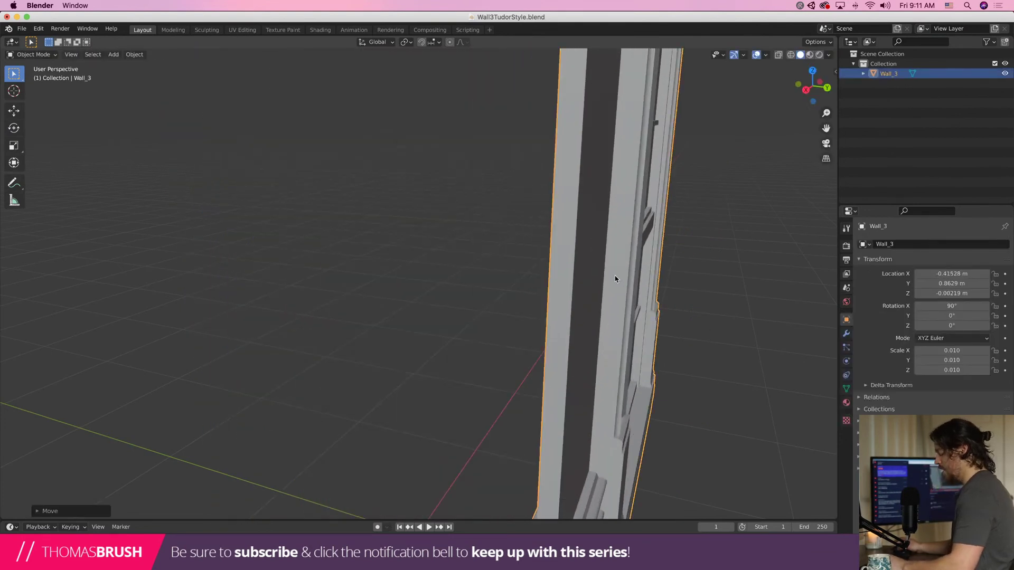
key(z)
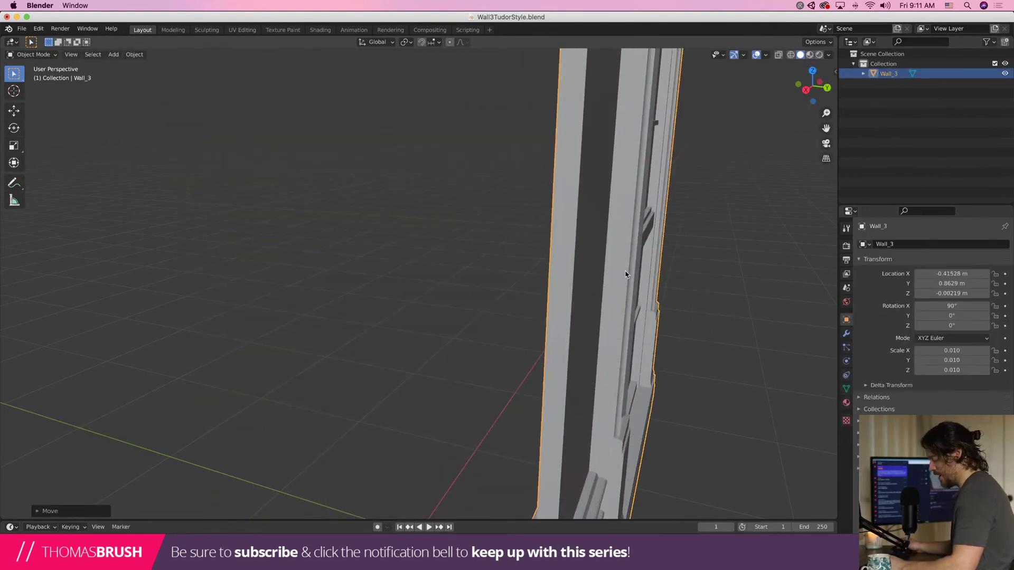
scroll(625, 274, down, 5)
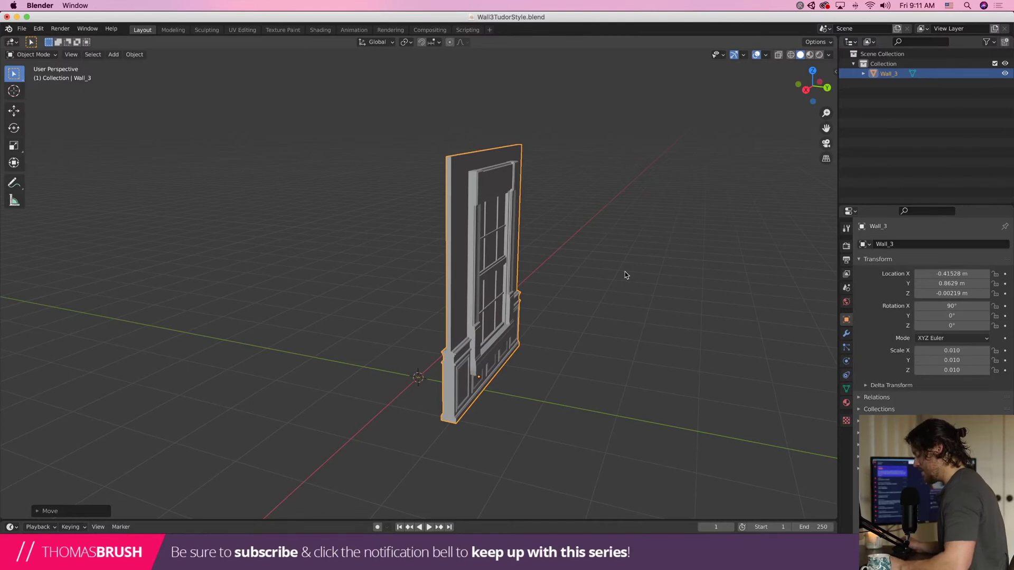
key(alt+g)
middle_drag(625, 271, 546, 246)
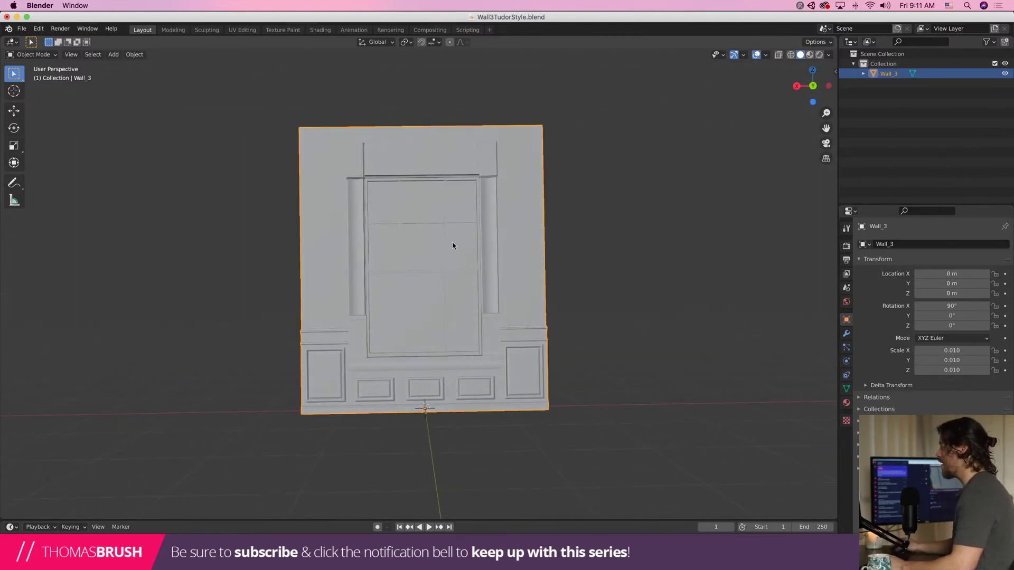
middle_drag(452, 245, 515, 284)
Enter Edit Mode on Wall_3 with face selection and delete the glass panes from the window
click(32, 55)
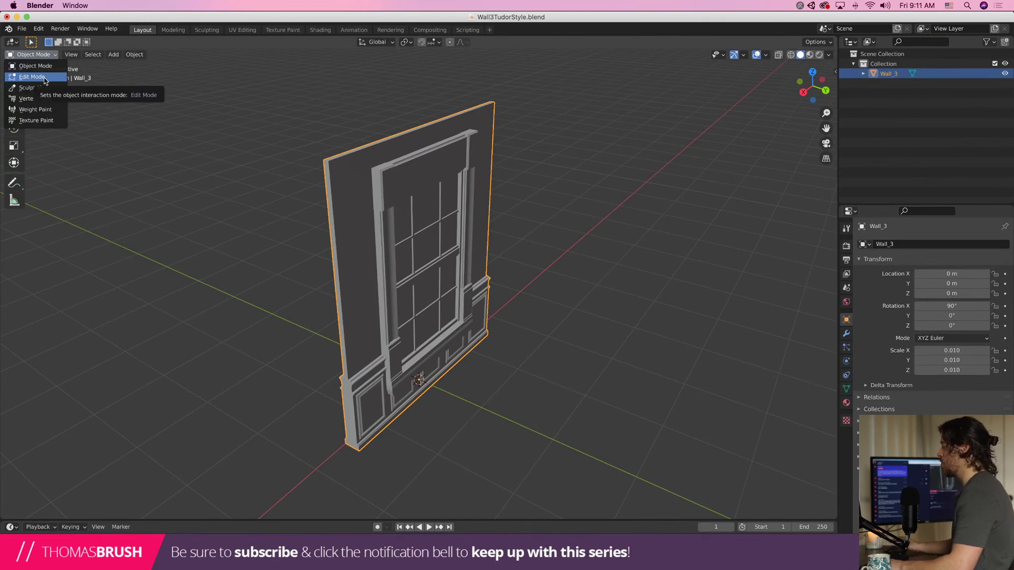
click(32, 77)
scroll(462, 251, up, 8)
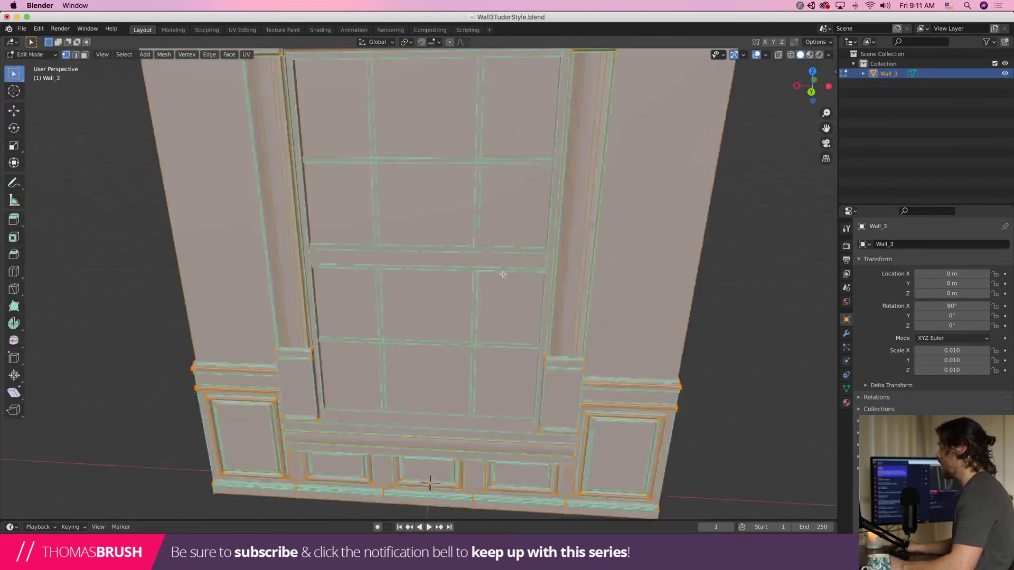
key(3)
scroll(462, 251, down, 8)
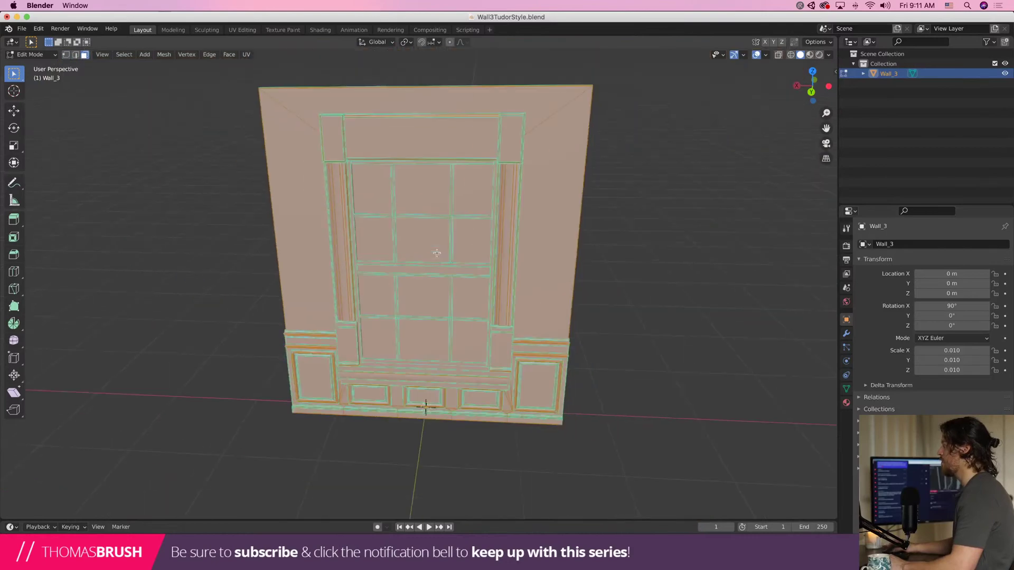
click(401, 216)
drag(447, 305, 453, 334)
key(x)
click(443, 357)
key(x)
click(473, 340)
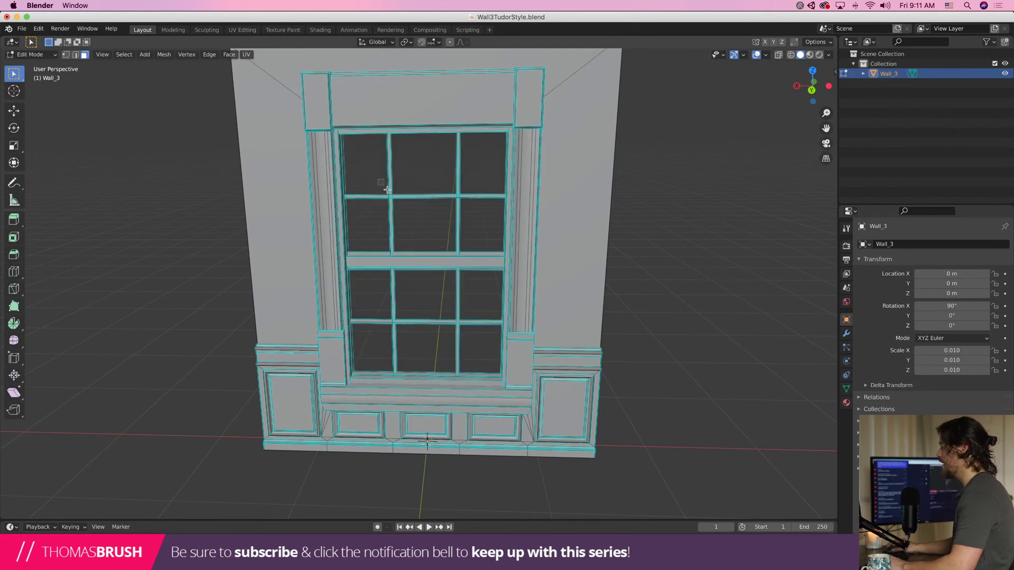
Delete the horizontal and vertical grid bars in the upper half of the window
drag(387, 189, 388, 190)
key(x)
click(401, 244)
click(458, 222)
key(x)
click(476, 221)
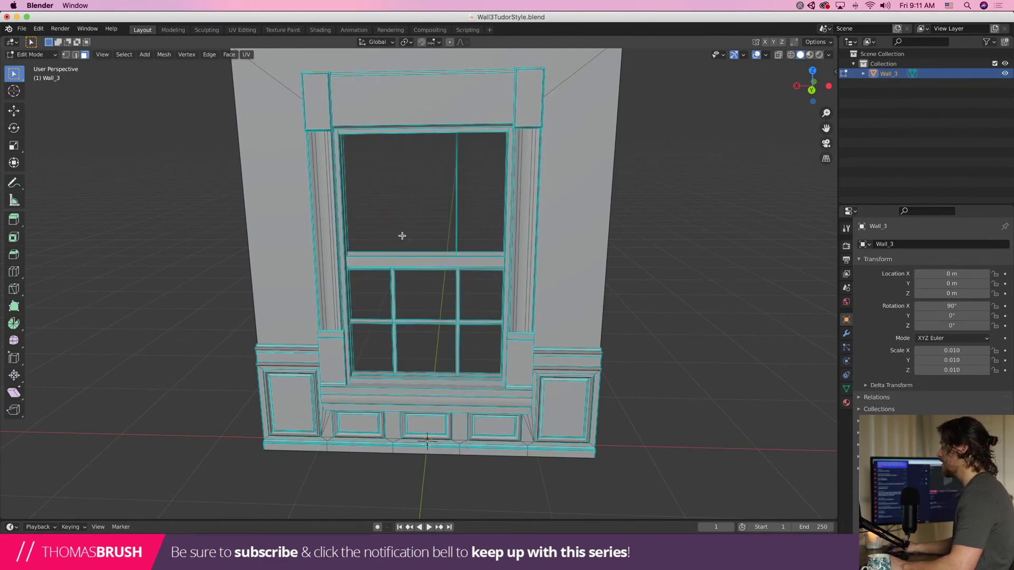
Delete the window's thick middle rail and the leftover vertical strip above it
click(417, 260)
key(x)
click(457, 299)
click(436, 264)
key(x)
click(470, 314)
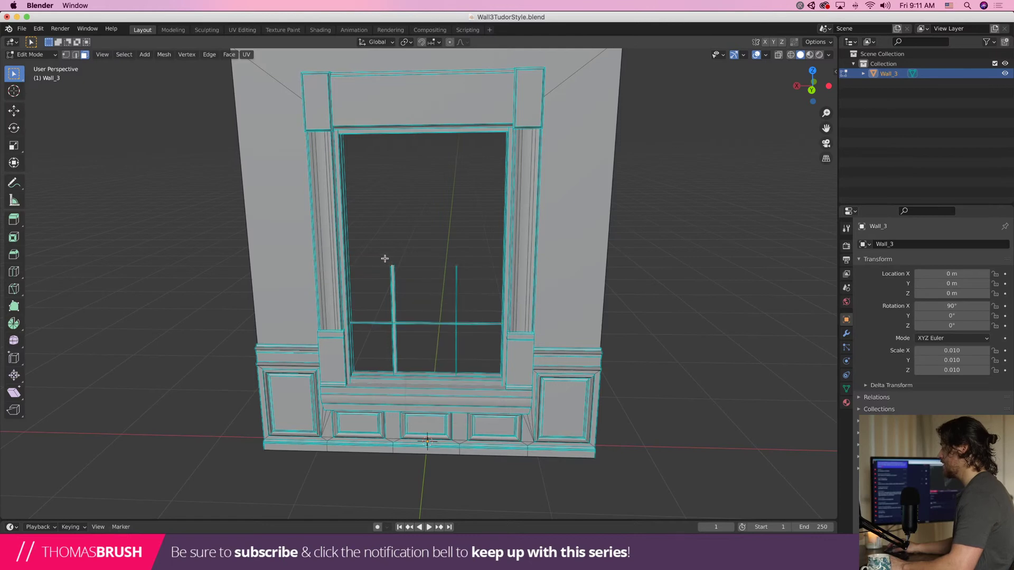
Select and delete all grid bars in the lower half of the window to leave an open frame
drag(384, 258, 475, 342)
key(x)
click(481, 340)
middle_drag(642, 344, 61, 323)
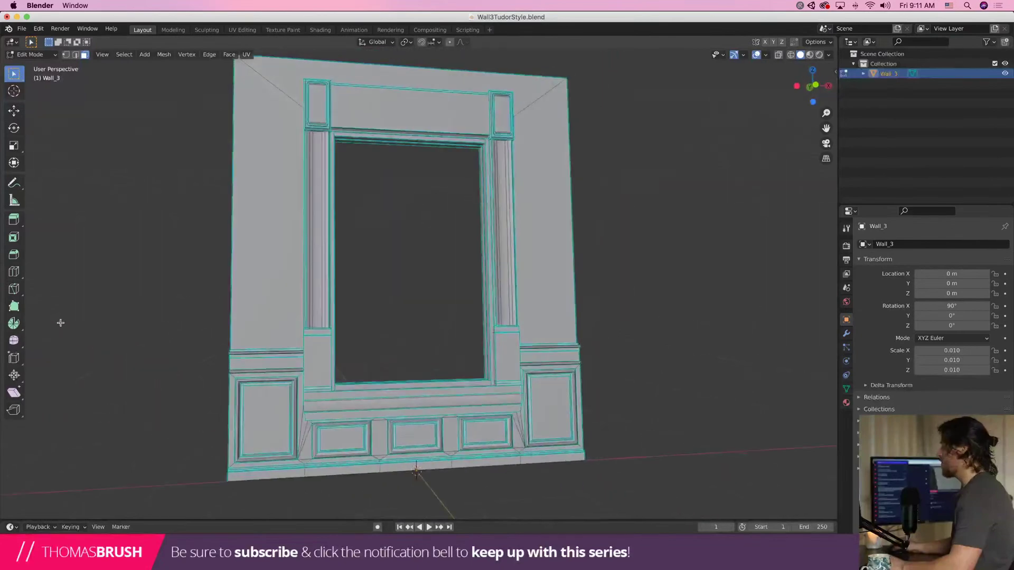
Save the edited Wall3TudorStyle.blend file and switch to the Unity project
click(26, 30)
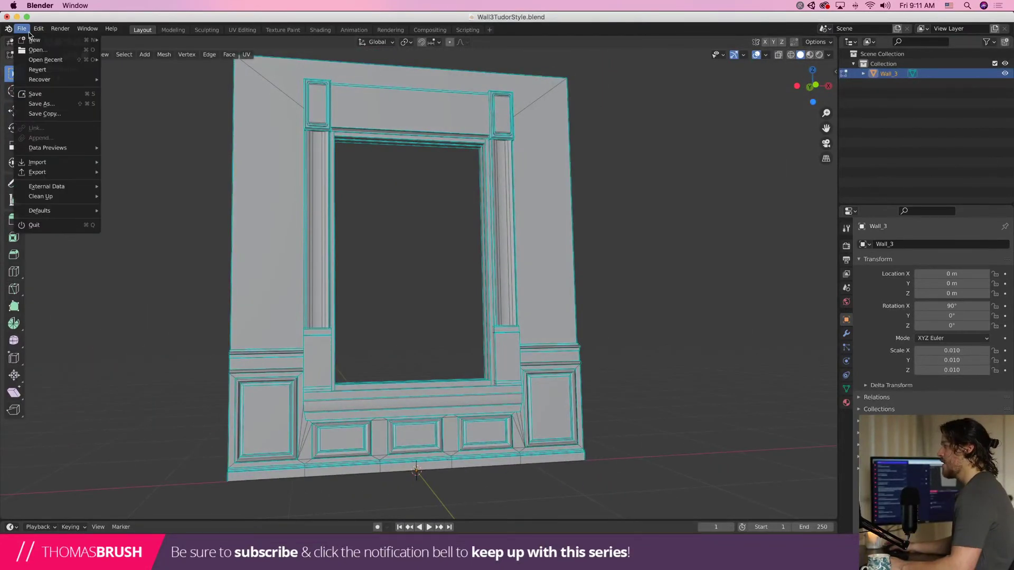
click(39, 96)
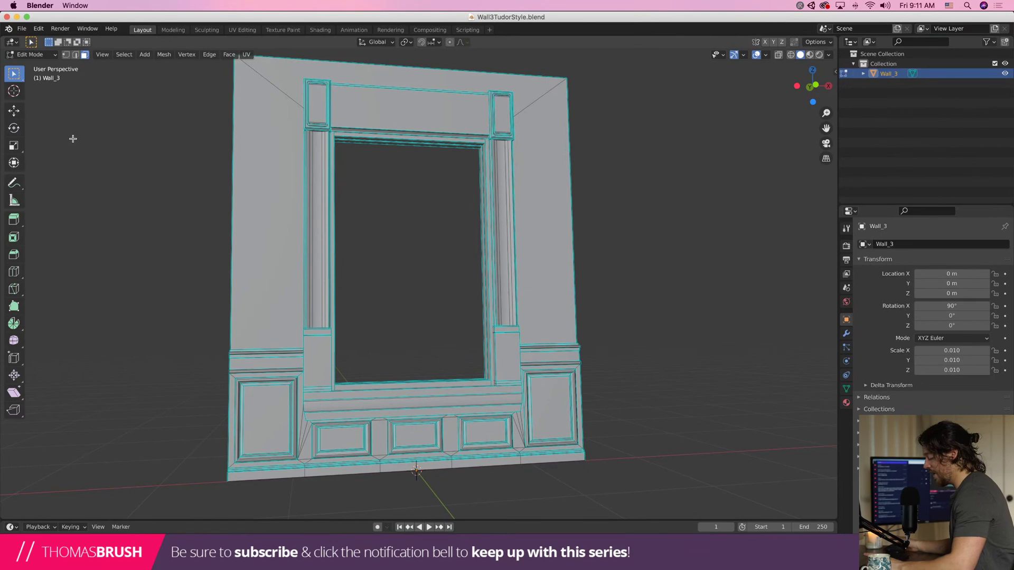
key(super+Tab)
key(super+Tab)
key(super+Tab)
key(super+Tab)
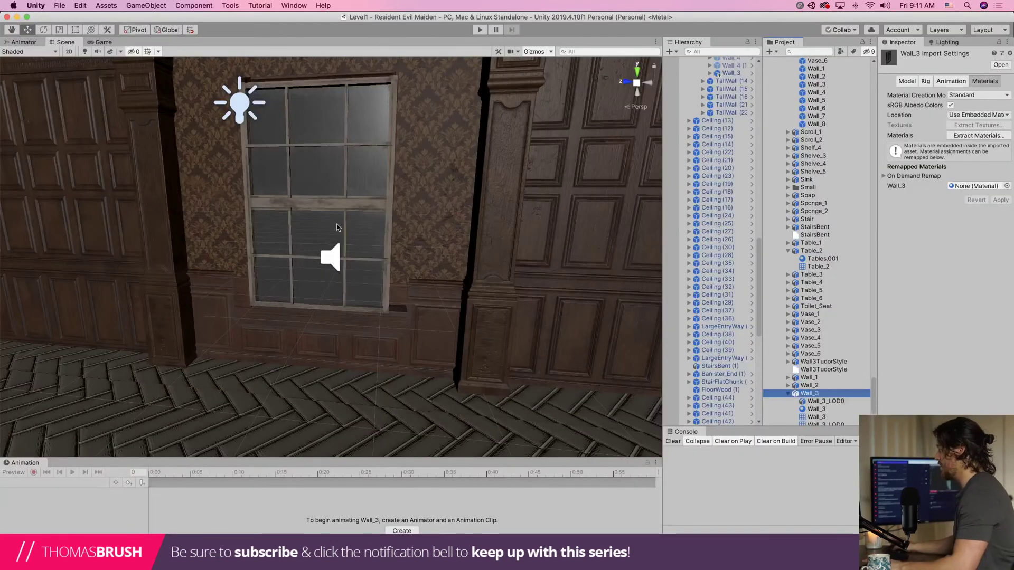
Select the existing Wall_3 in the level and place the Wall3TudorStyle model in the scene in front of it
click(430, 199)
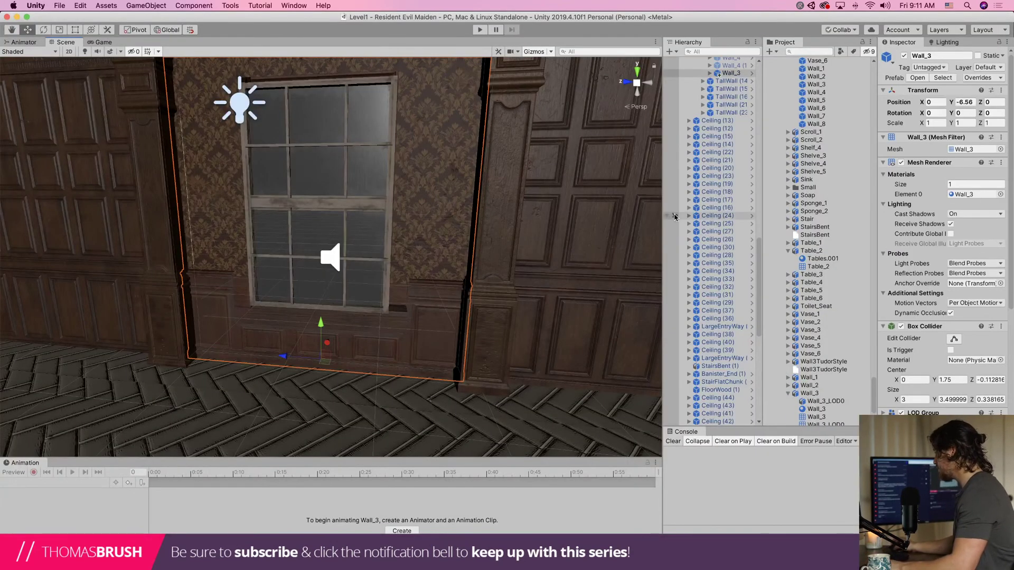
scroll(754, 153, up, 3)
right_click(740, 142)
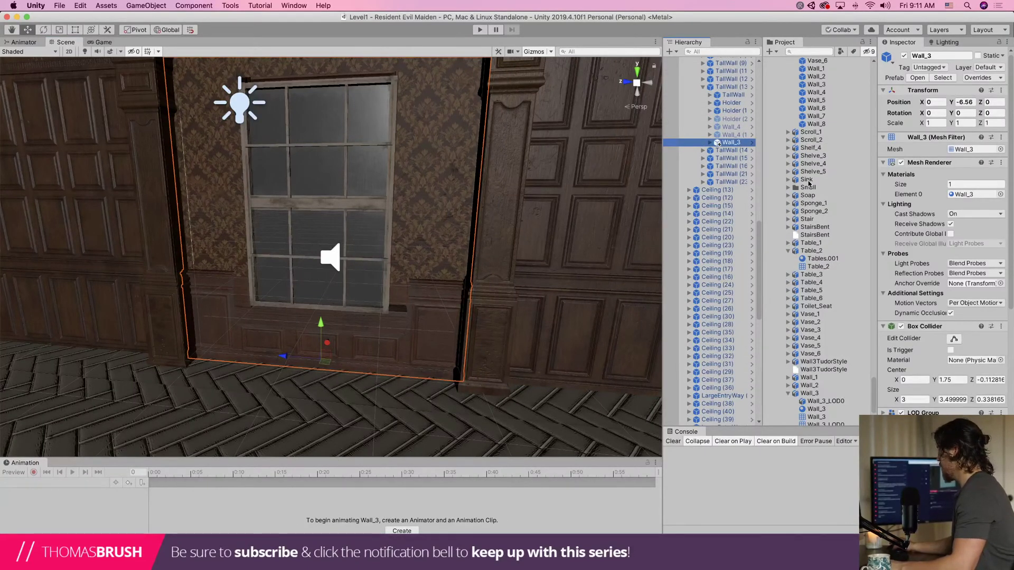
drag(839, 362, 429, 305)
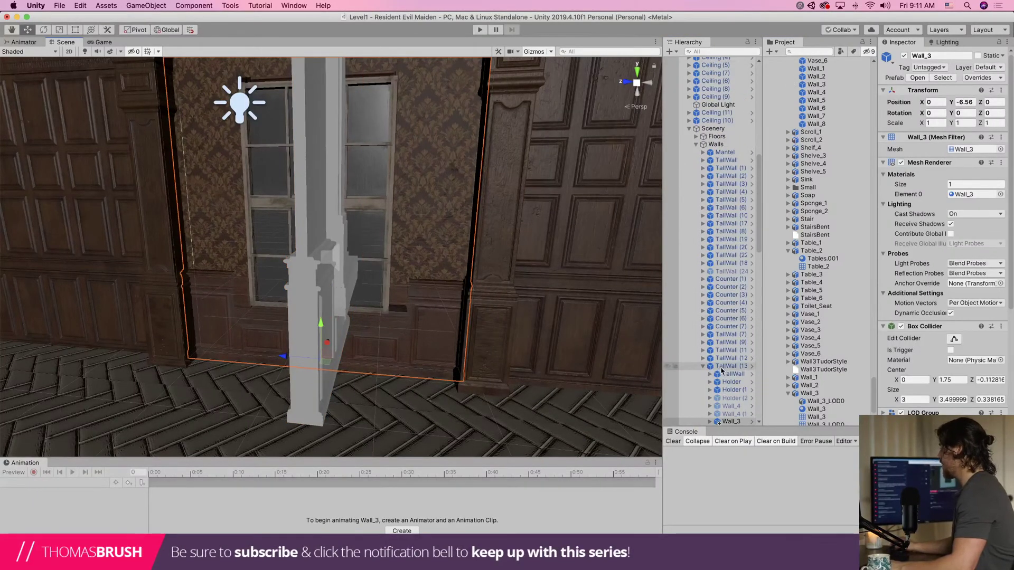
Copy the placed Wall3TudorStyle object and delete the original instance from the scene root
scroll(709, 367, down, 3)
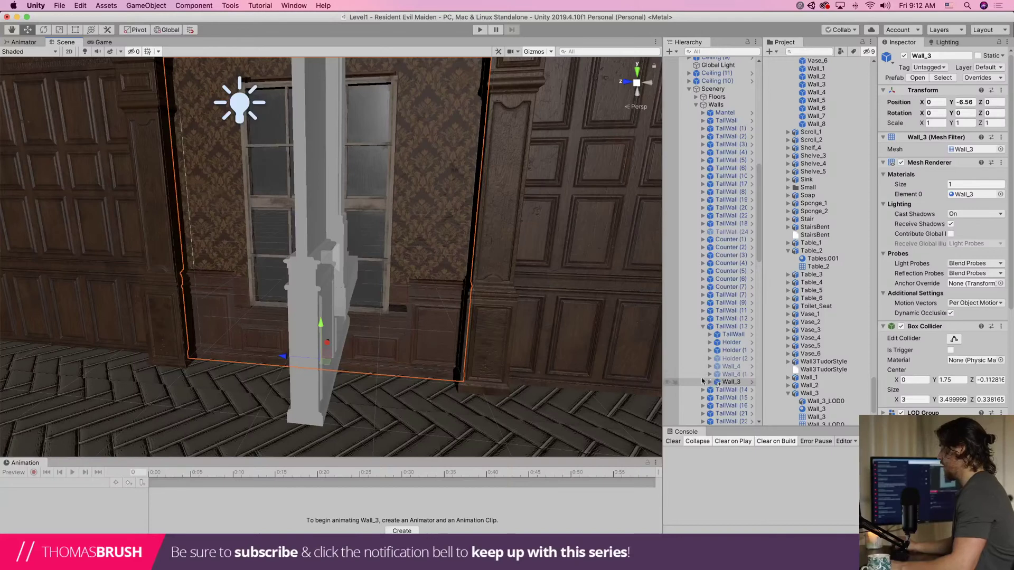
drag(338, 316, 337, 315)
right_click(732, 61)
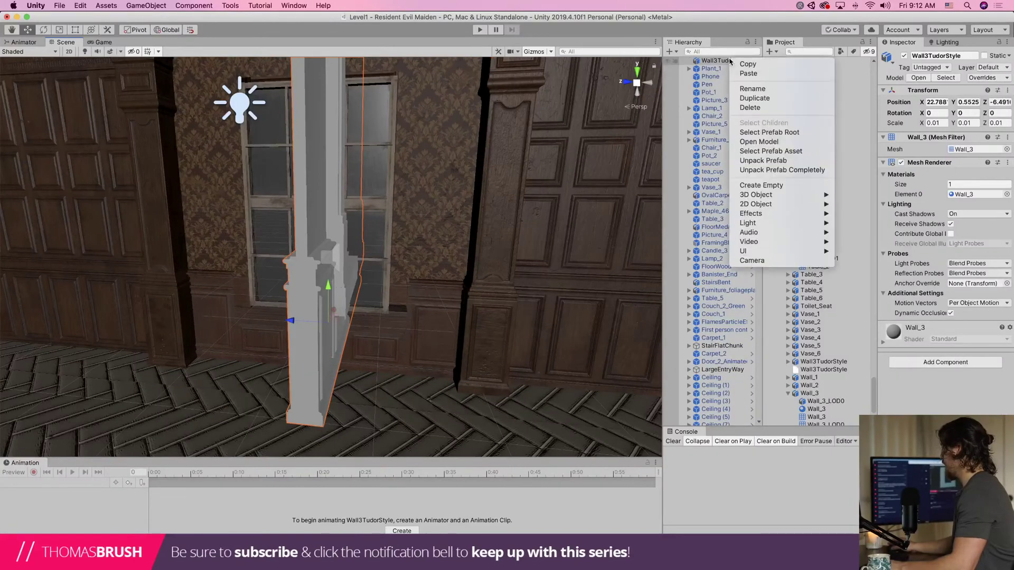
click(746, 64)
right_click(731, 61)
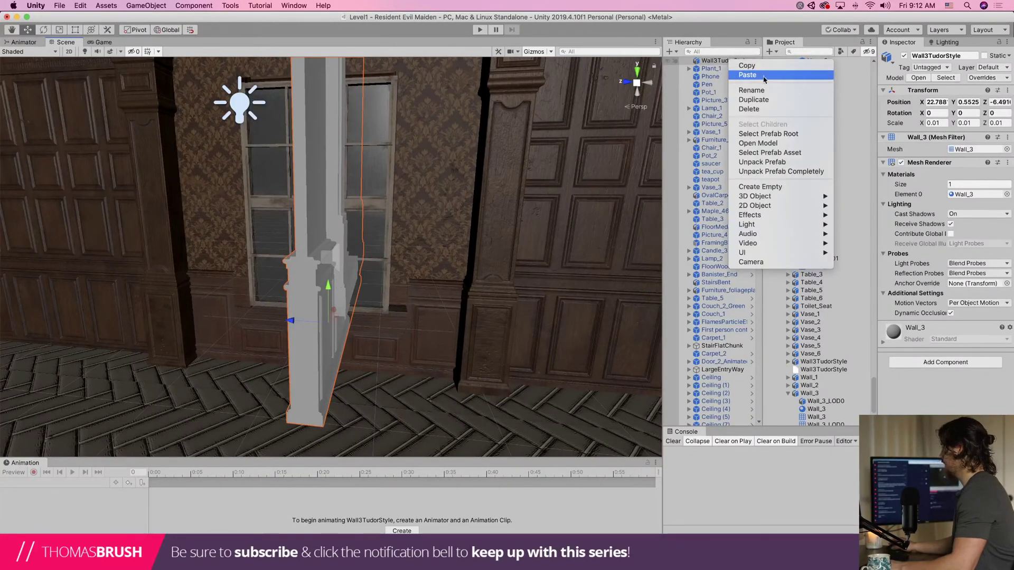
click(749, 108)
Paste the copied Wall3TudorStyle next to Wall_3 inside the TallWall group that contains the window wall
click(445, 128)
scroll(729, 317, down, 5)
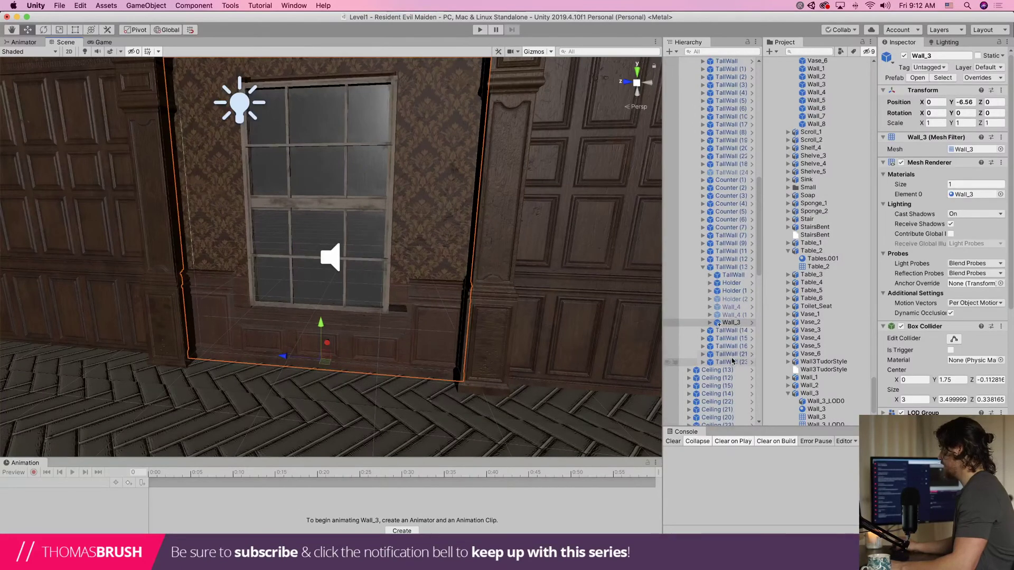
right_click(730, 322)
click(762, 337)
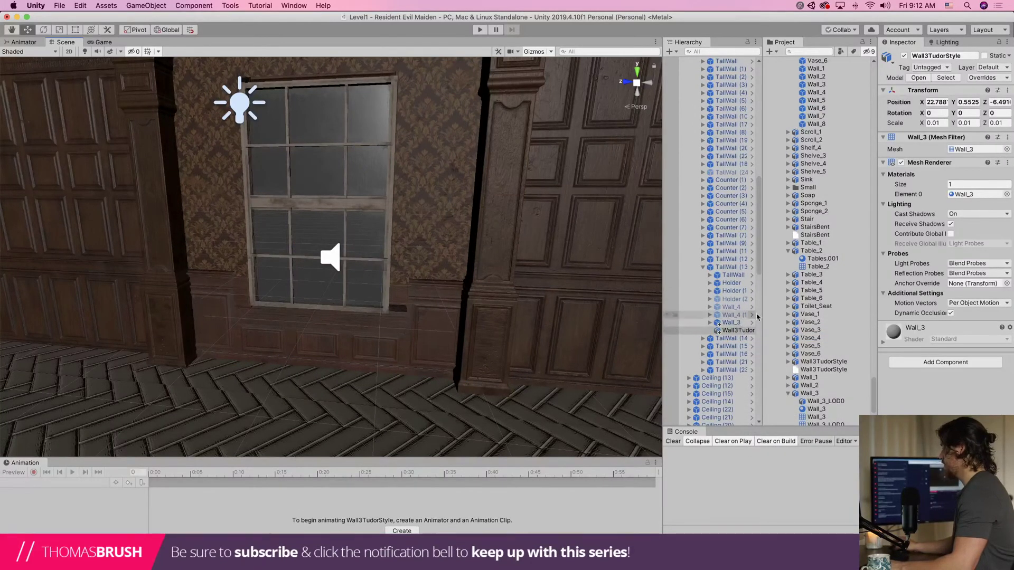
Copy the Transform component of Wall_3 and paste its values onto Wall3TudorStyle
click(732, 322)
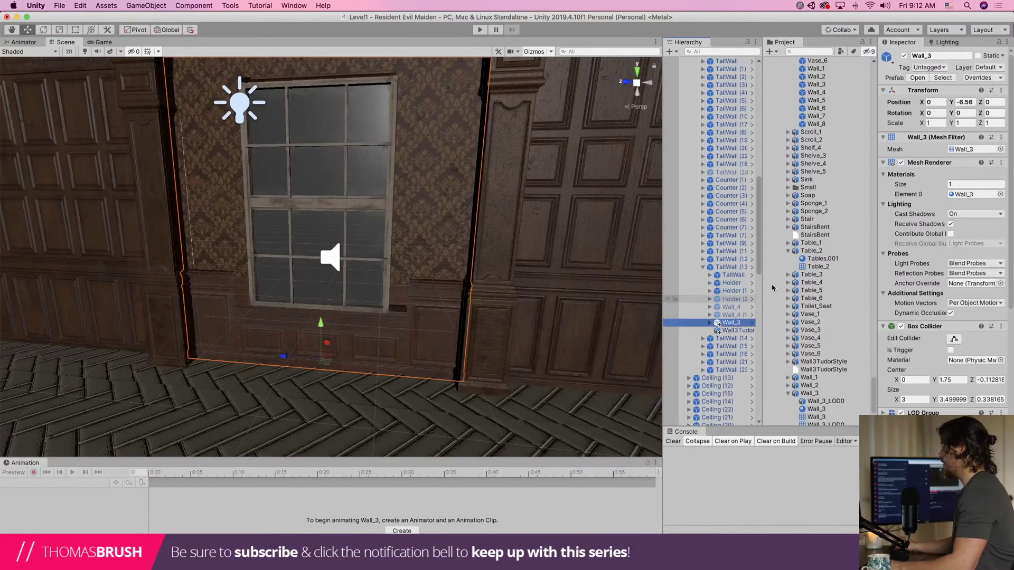
right_click(923, 92)
click(945, 133)
click(738, 330)
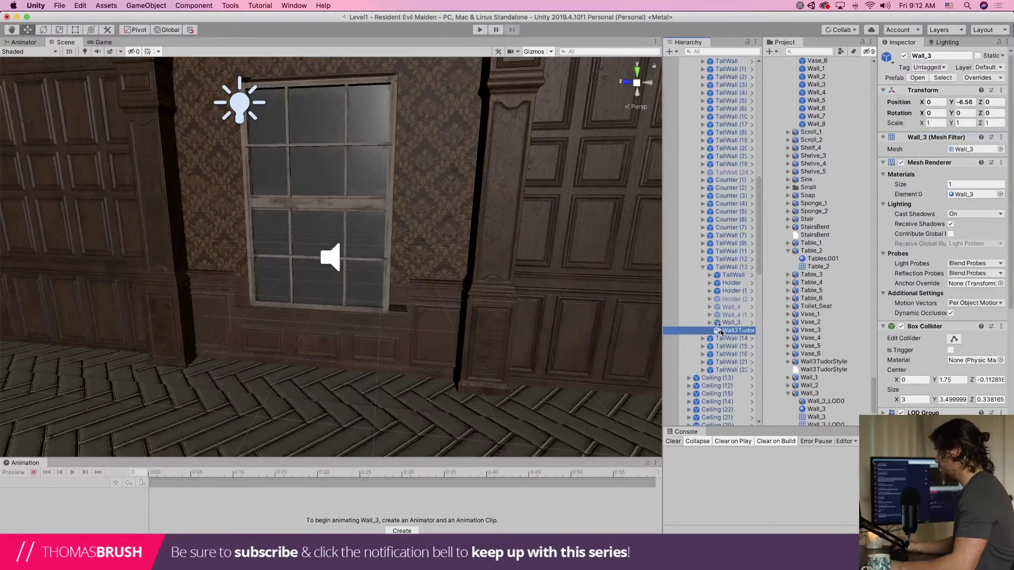
right_click(909, 97)
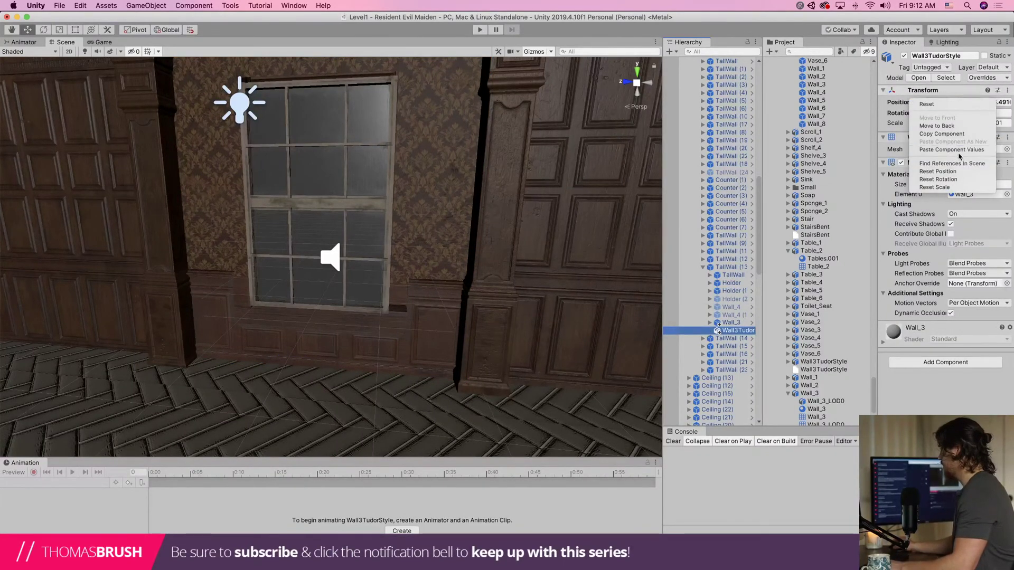
click(954, 154)
scroll(386, 303, down, 5)
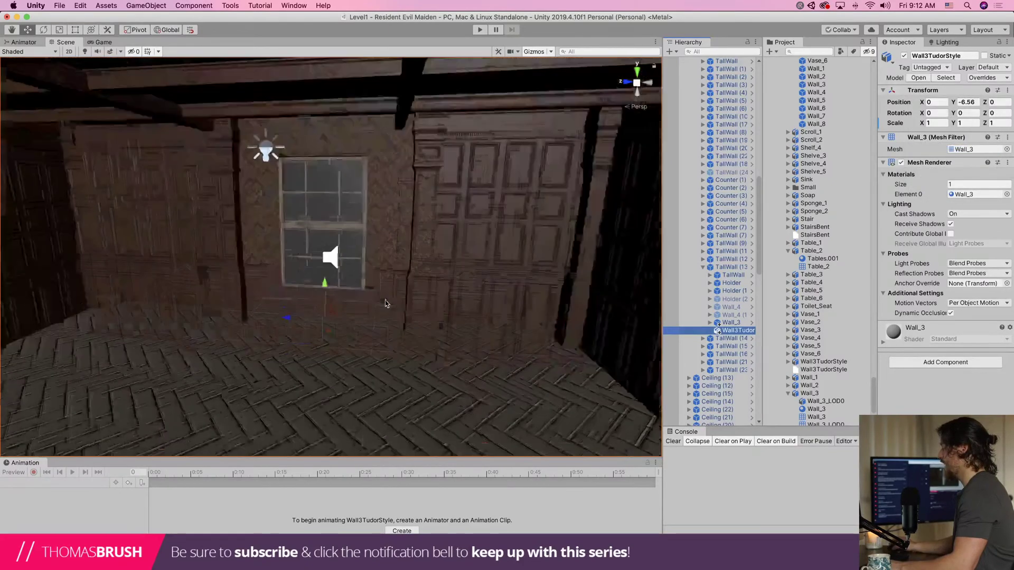
scroll(386, 303, up, 10)
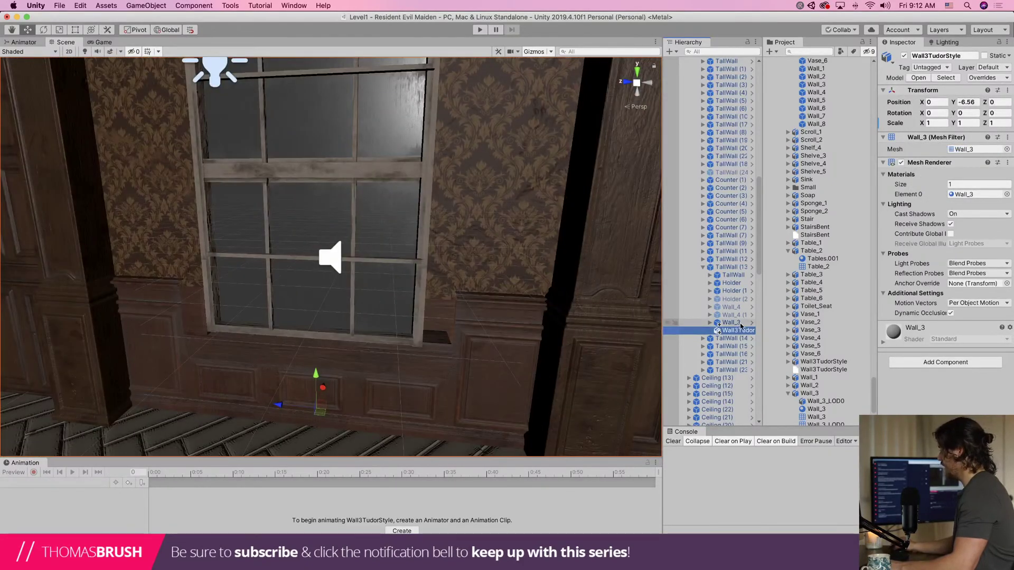
Try raising Wall3TudorStyle to about Y -4.46 and undo the move
key(f)
scroll(481, 316, down, 5)
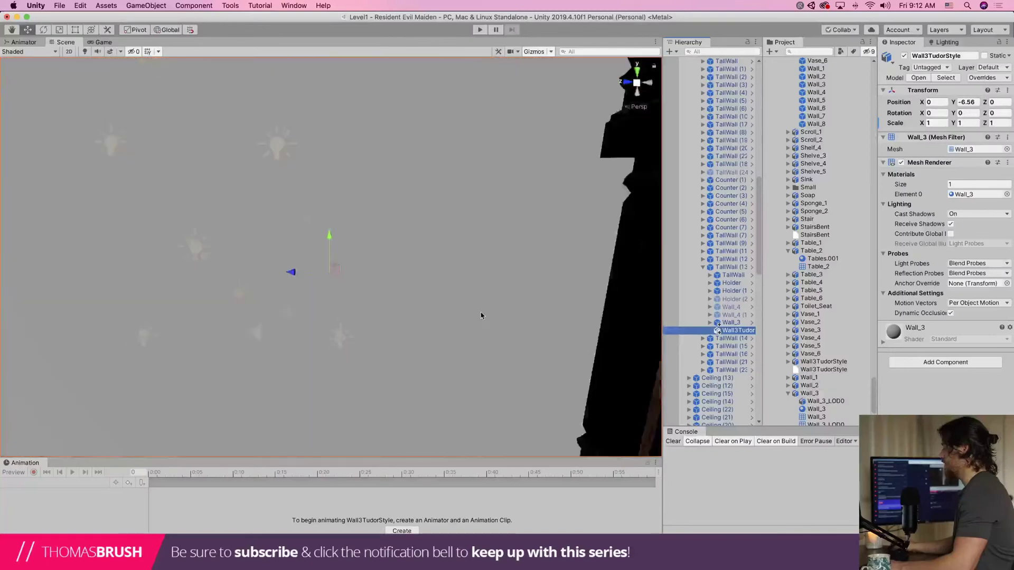
drag(316, 371, 309, 151)
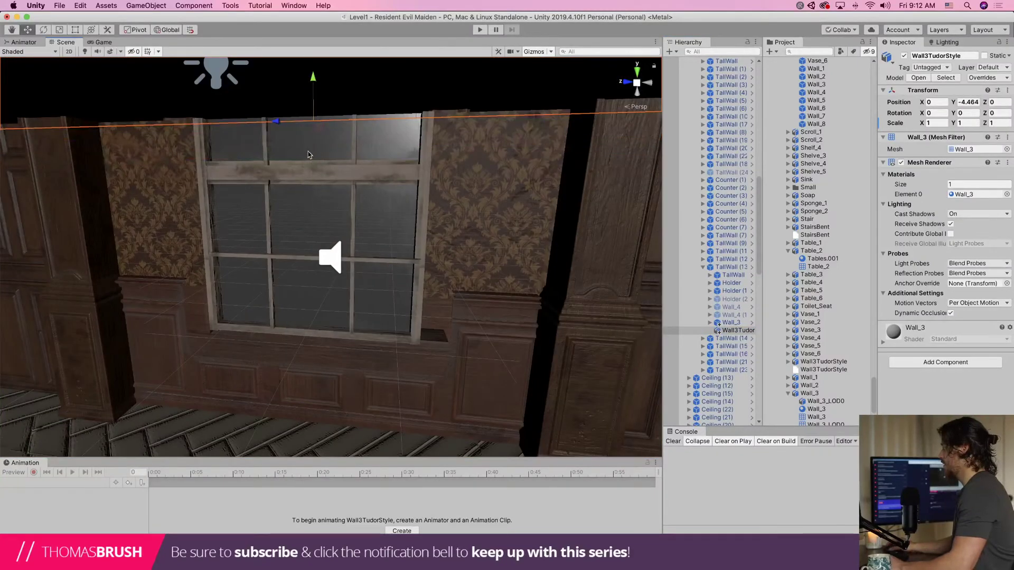
scroll(309, 151, down, 5)
right_drag(312, 162, 318, 101)
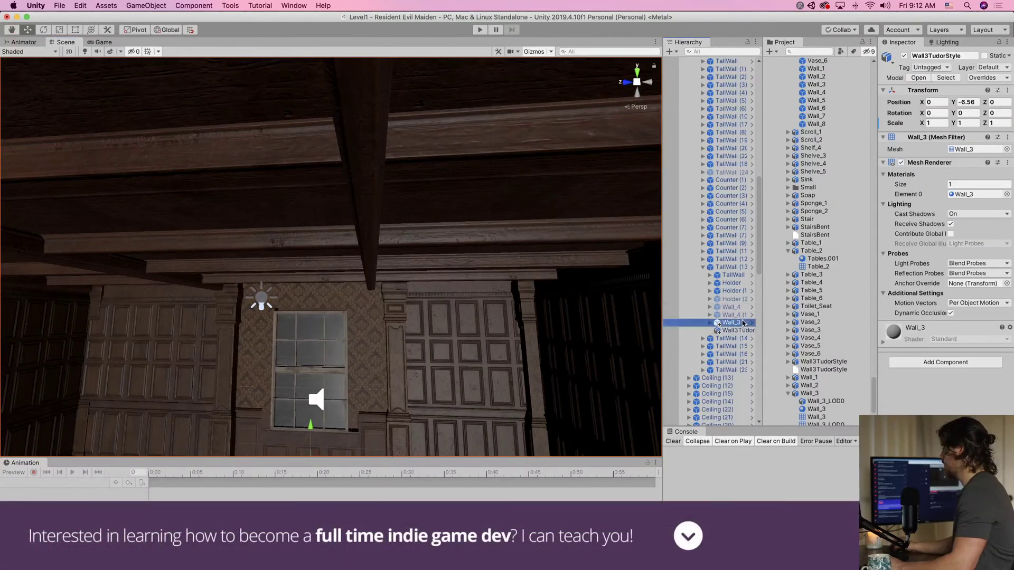
Deactivate the old Wall_3 object and raise Wall3TudorStyle to about Y -3.26
click(730, 322)
click(904, 57)
right_drag(394, 259, 296, 334)
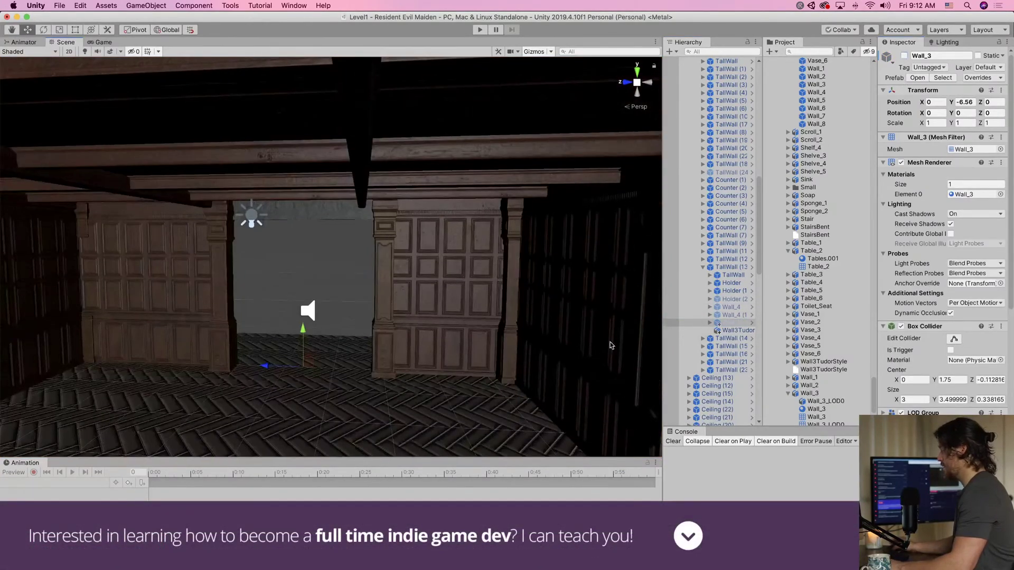
click(296, 334)
drag(296, 334, 288, 190)
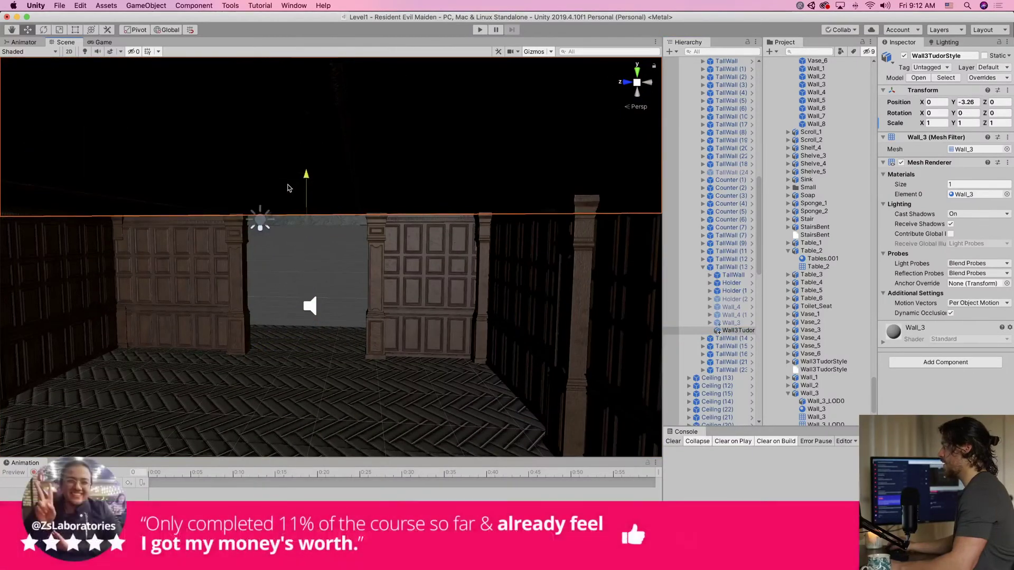
Frame the whole Wall3TudorStyle model and examine its size against the level from the front
middle_drag(288, 190, 184, 253)
scroll(214, 262, down, 5)
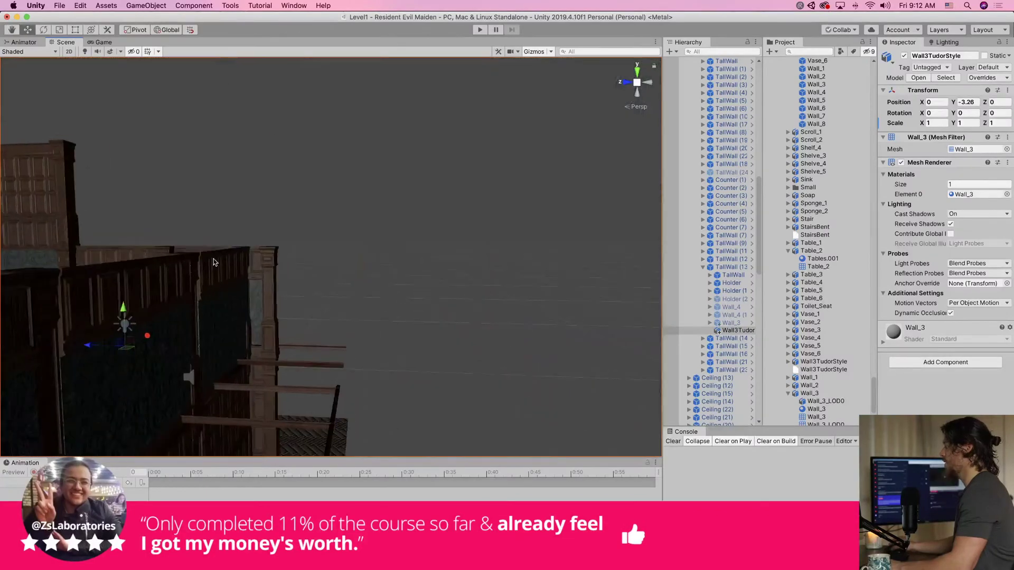
alt+drag(215, 263, 227, 343)
middle_drag(227, 343, 168, 316)
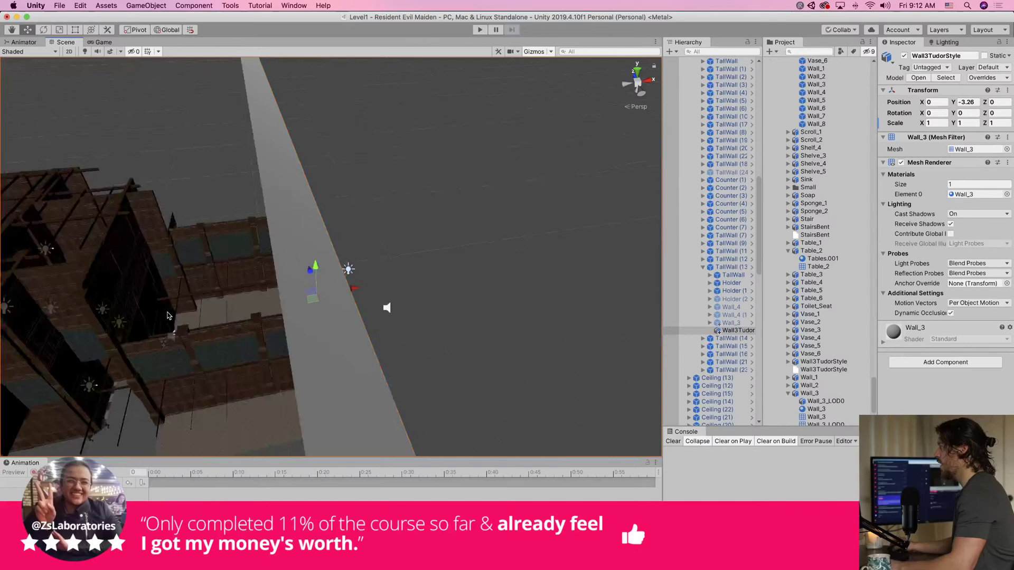
key(f)
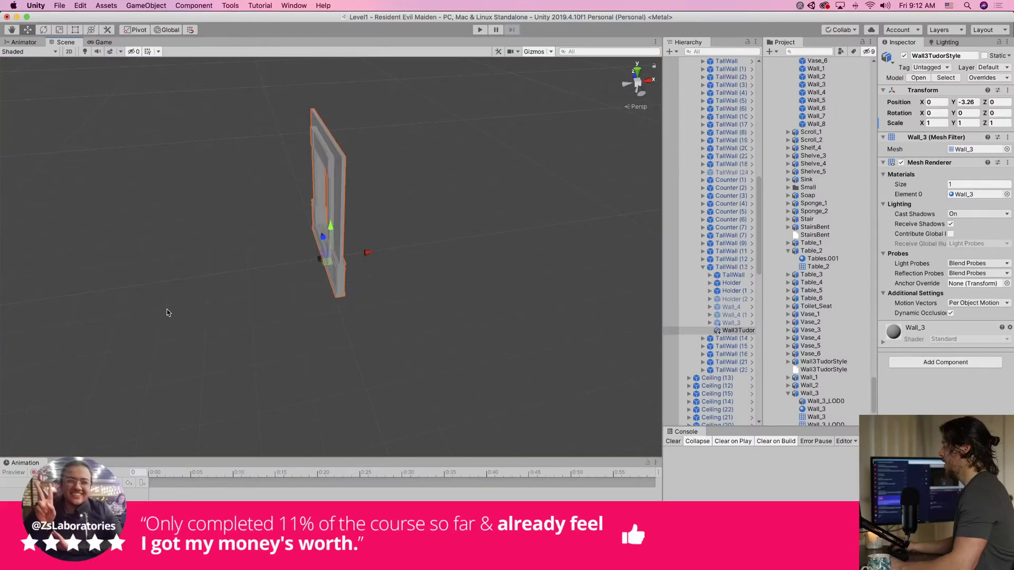
alt+drag(167, 313, 422, 270)
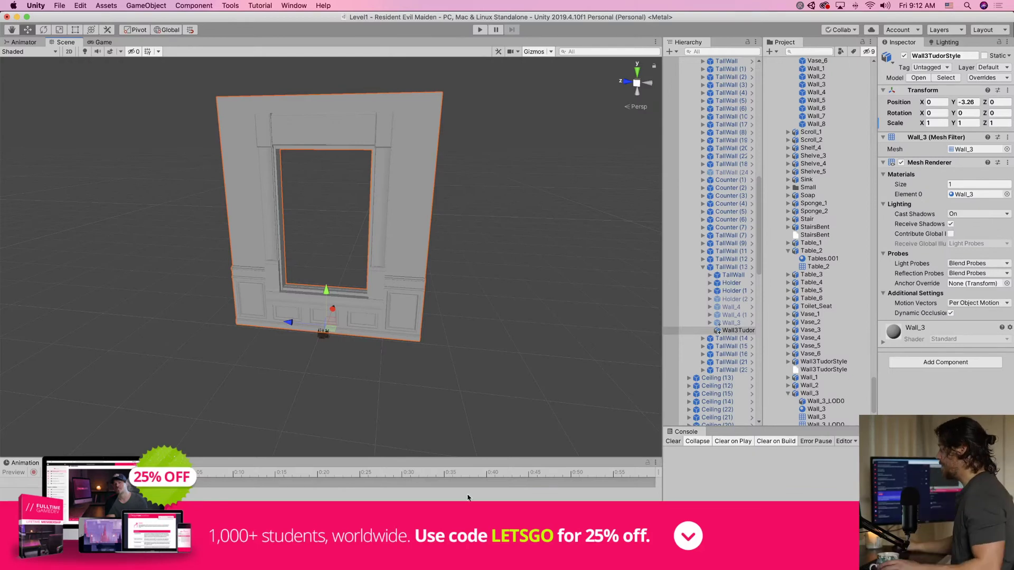
scroll(324, 302, up, 3)
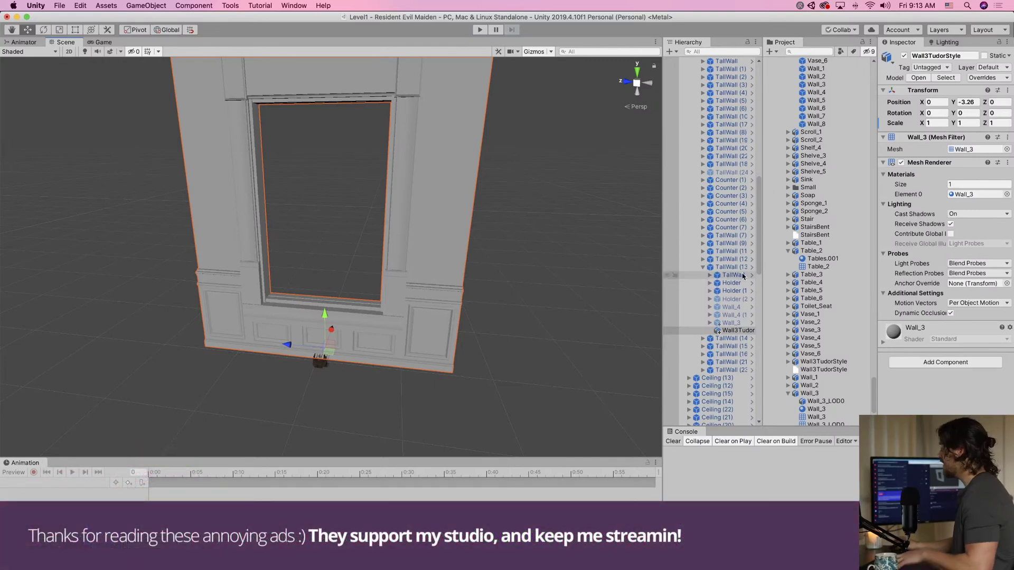
Compare the model import settings of the Wall_3 and Wall3TudorStyle assets, especially scale and units
click(842, 362)
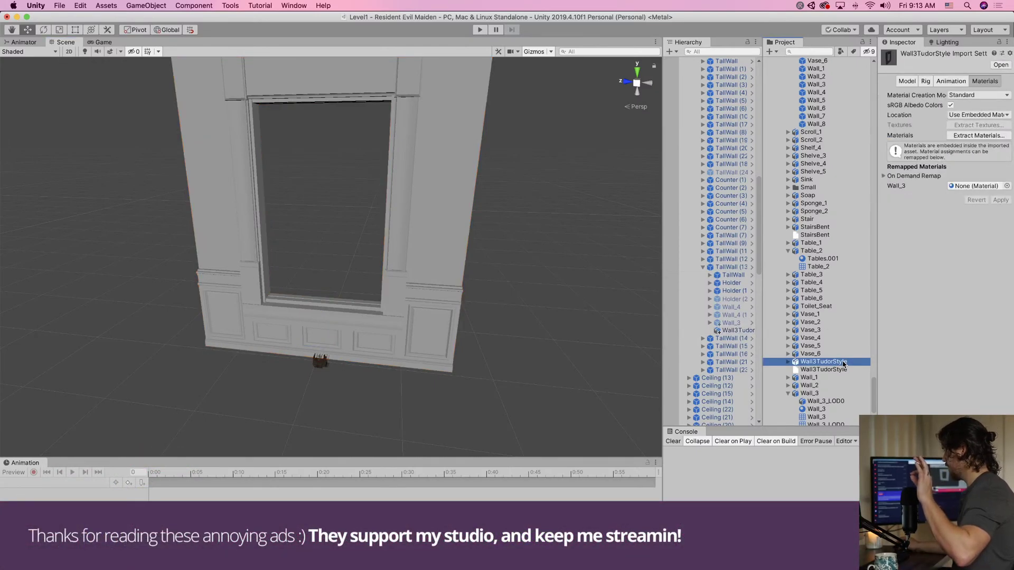
click(823, 394)
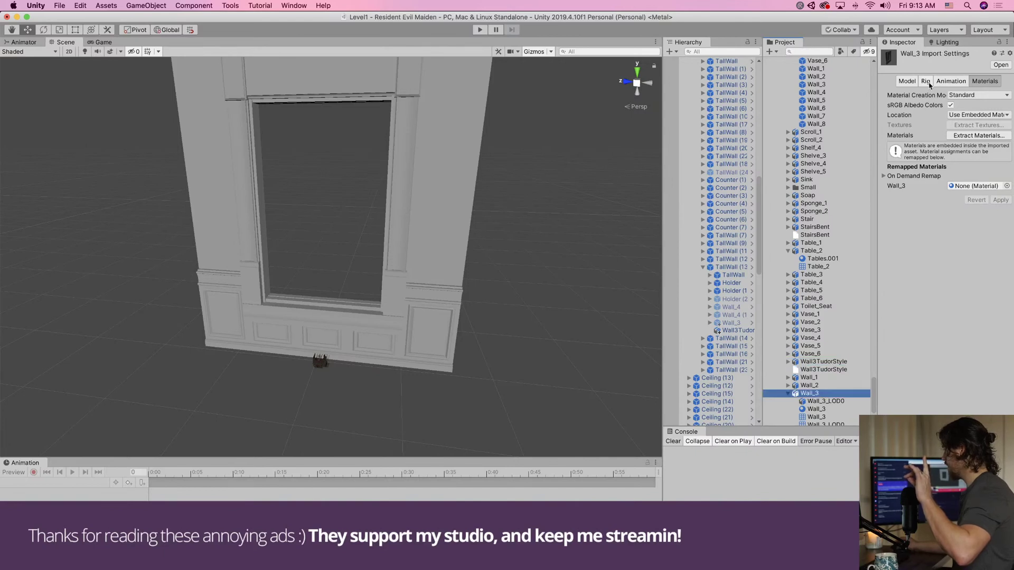
click(907, 83)
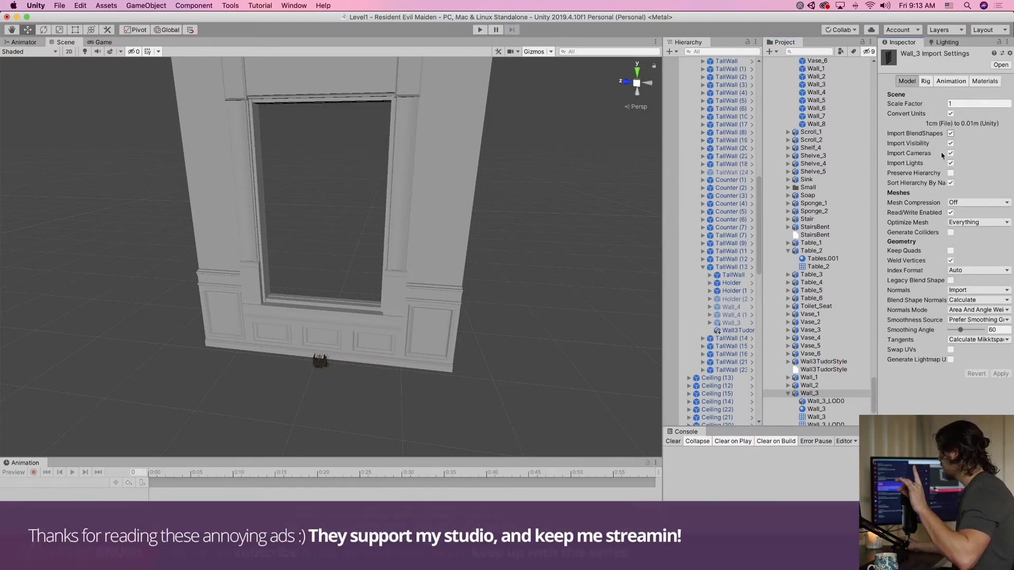
scroll(818, 401, down, 3)
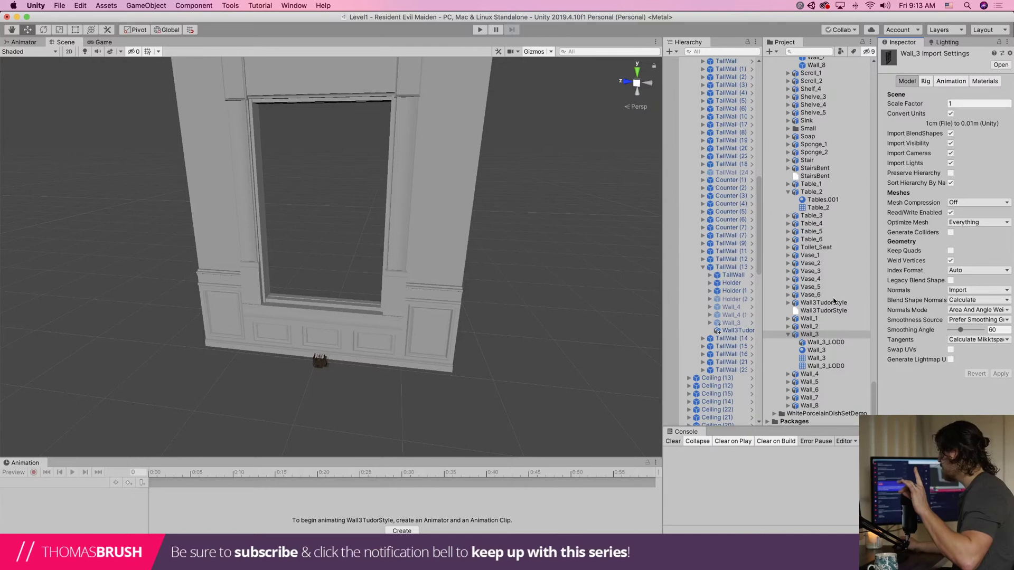
click(833, 301)
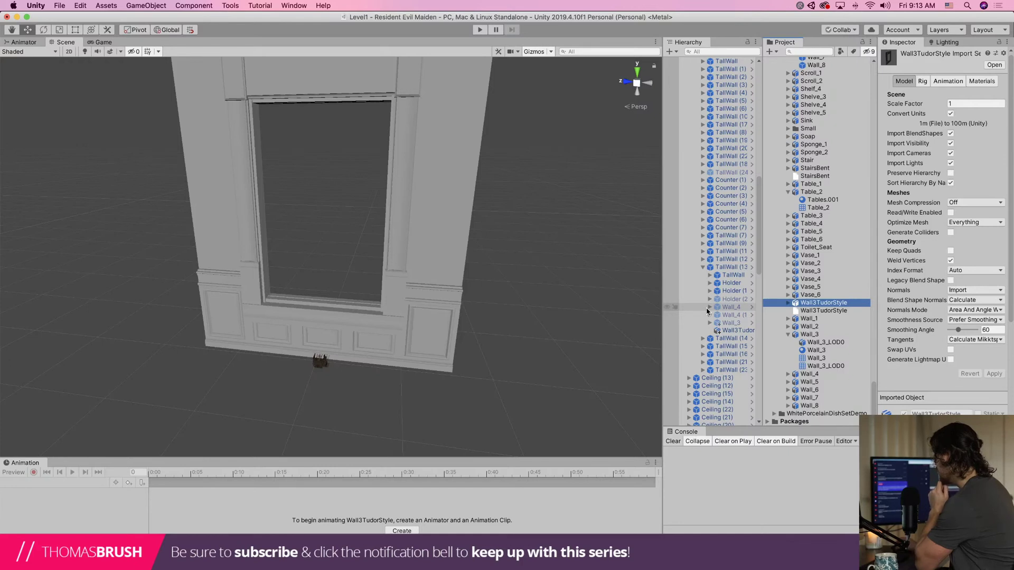
click(395, 240)
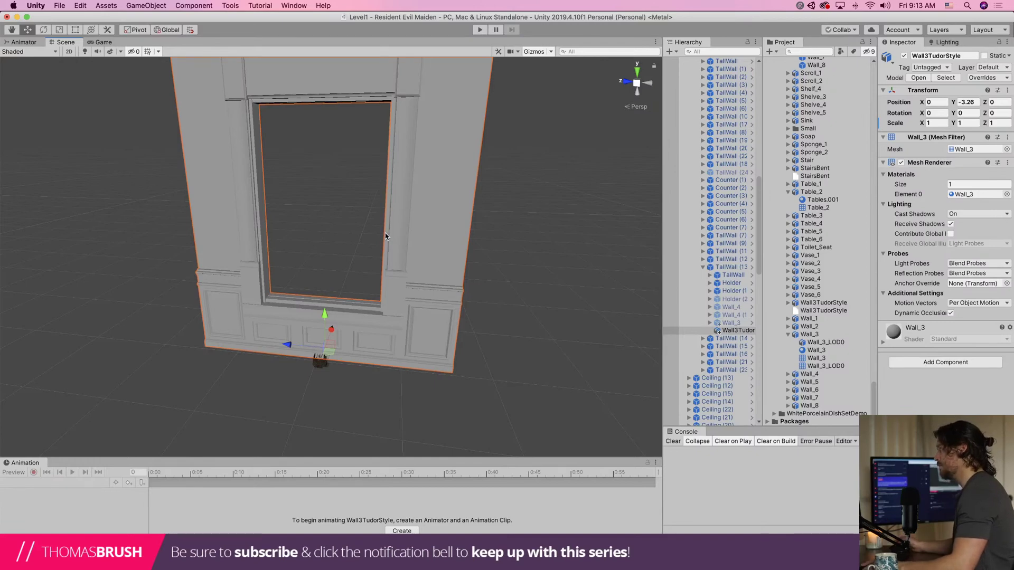
Switch to Blender and bring the whole Wall_3 object of Wall3TudorStyle.blend into view
key(super+Tab)
scroll(605, 248, down, 16)
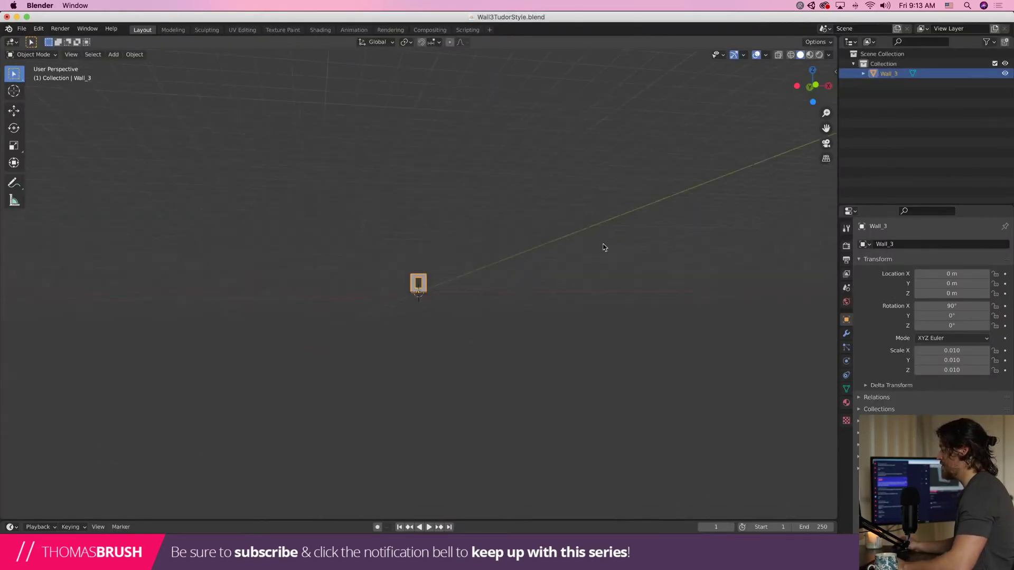
scroll(541, 229, up, 10)
mouse_move(541, 229)
middle_down()
mouse_move(535, 264)
mouse_move(508, 290)
mouse_move(533, 233)
middle_up()
Try scaling the Wall_3 object down and undo the scaling
key(s)
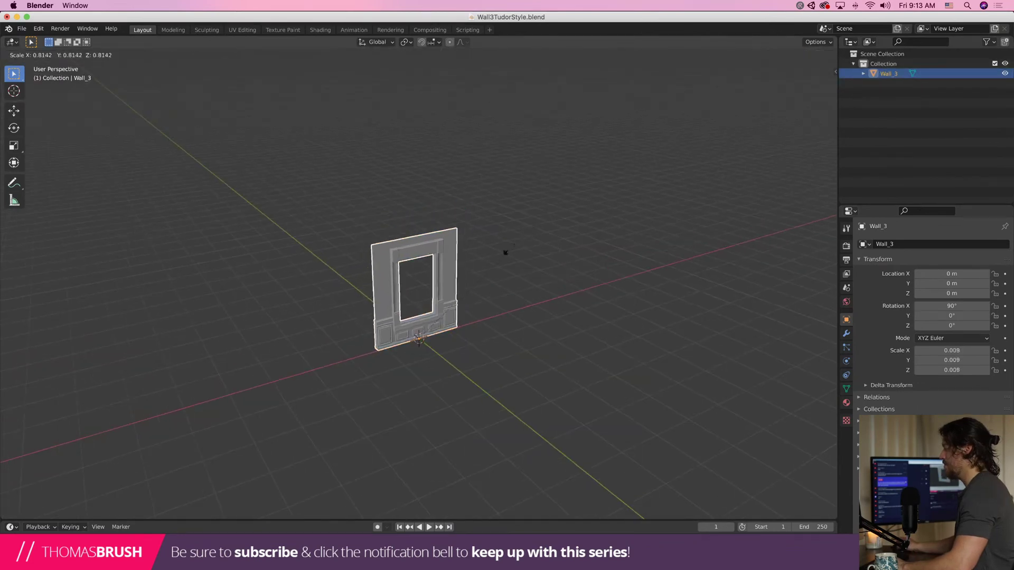
key(Return)
key(ctrl+z)
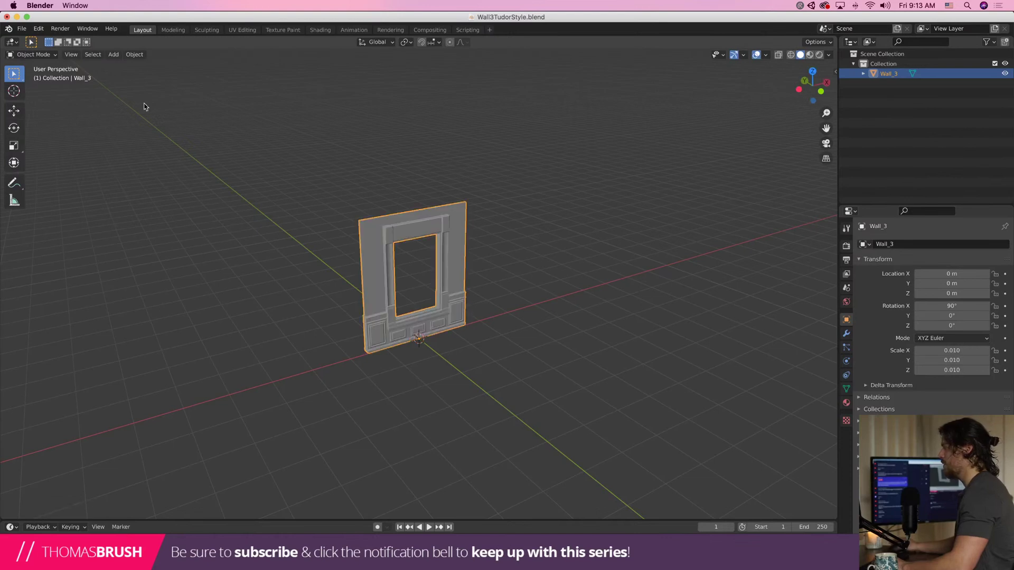
Add a cube mesh at the wall's base as a size reference and undo it
click(114, 54)
mouse_move(126, 65)
click(208, 75)
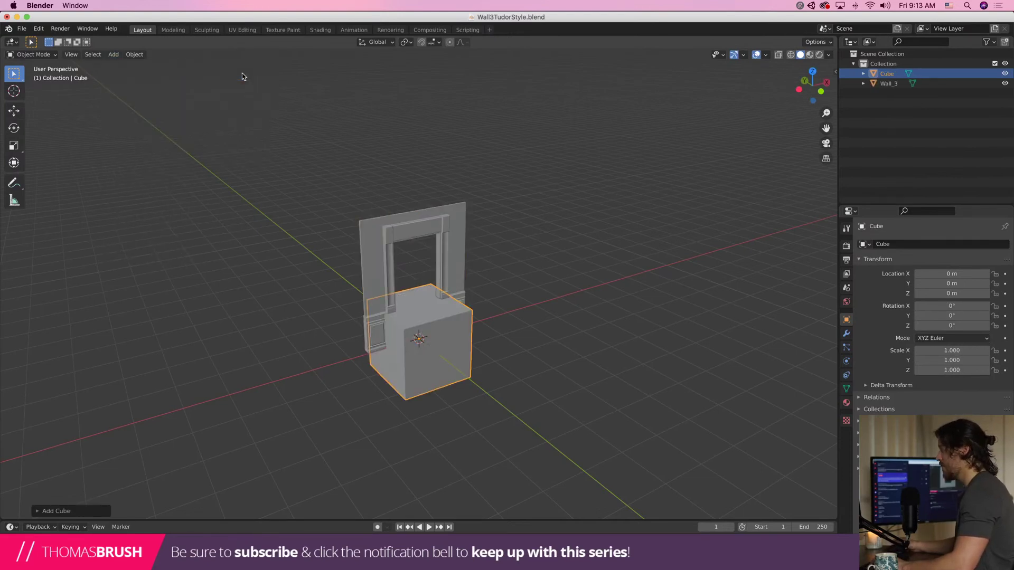
key(ctrl+z)
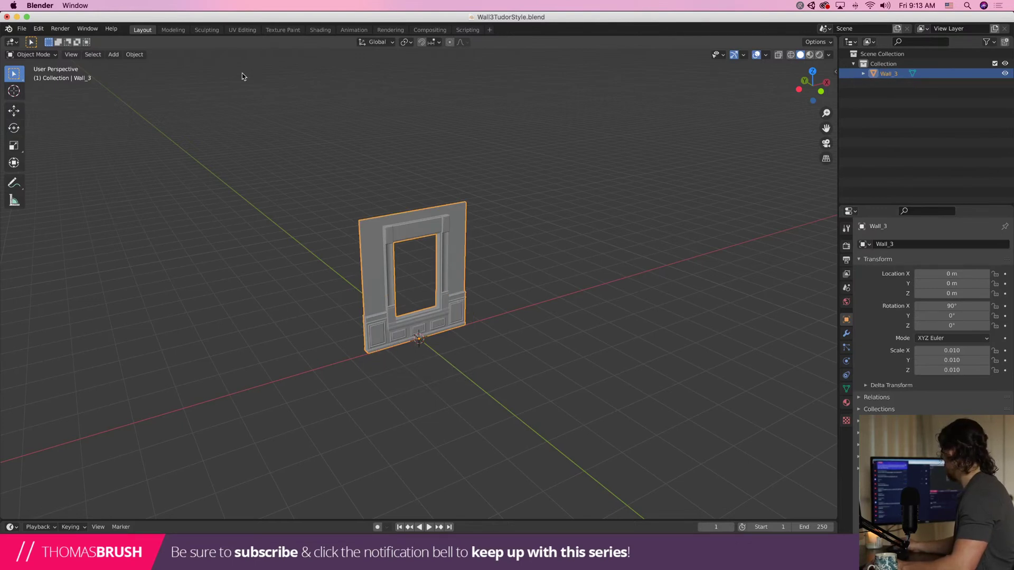
Examine the edited wall's window opening, frame and paneling from several angles
middle_drag(308, 132, 243, 134)
scroll(475, 335, up, 7)
scroll(475, 335, down, 5)
middle_drag(475, 336, 516, 285)
scroll(355, 294, up, 2)
middle_drag(565, 295, 581, 213)
scroll(444, 236, up, 6)
middle_drag(438, 238, 656, 296)
scroll(612, 300, down, 5)
middle_drag(345, 294, 422, 320)
scroll(420, 320, down, 2)
Import the original Wall_3.fbx to compare its size with the edited wall, and delete the imported copy
click(21, 29)
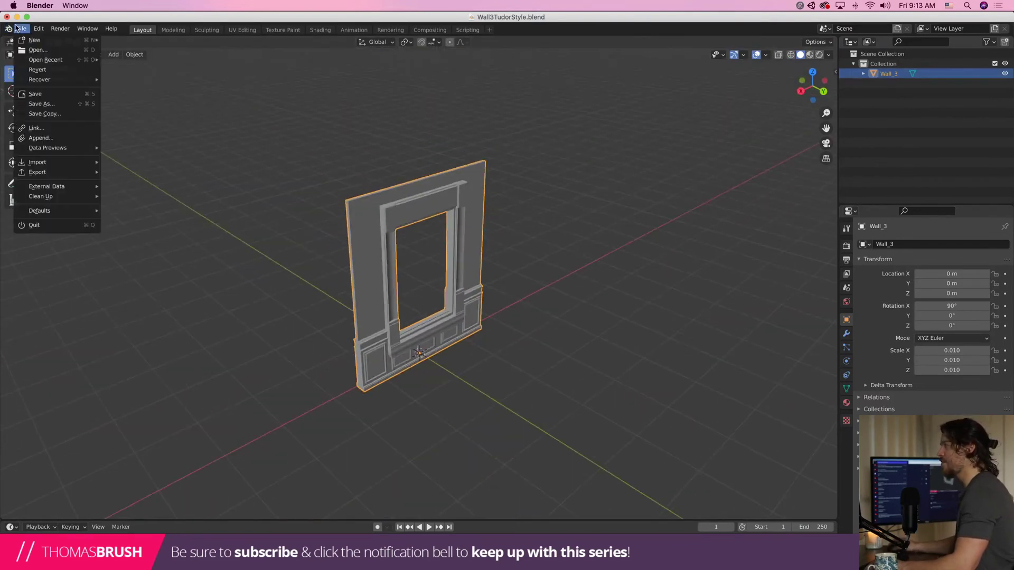
mouse_move(67, 165)
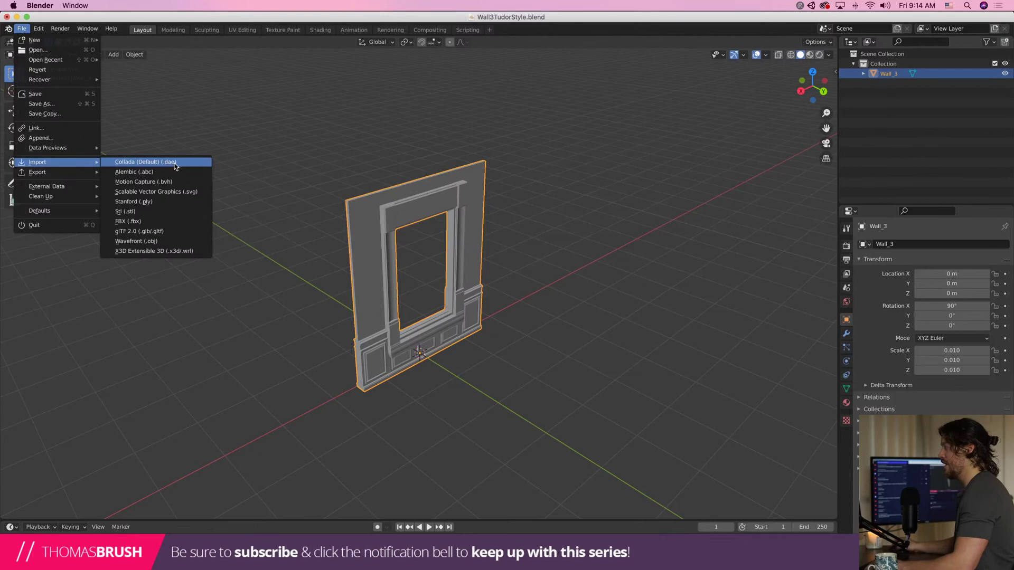
click(174, 219)
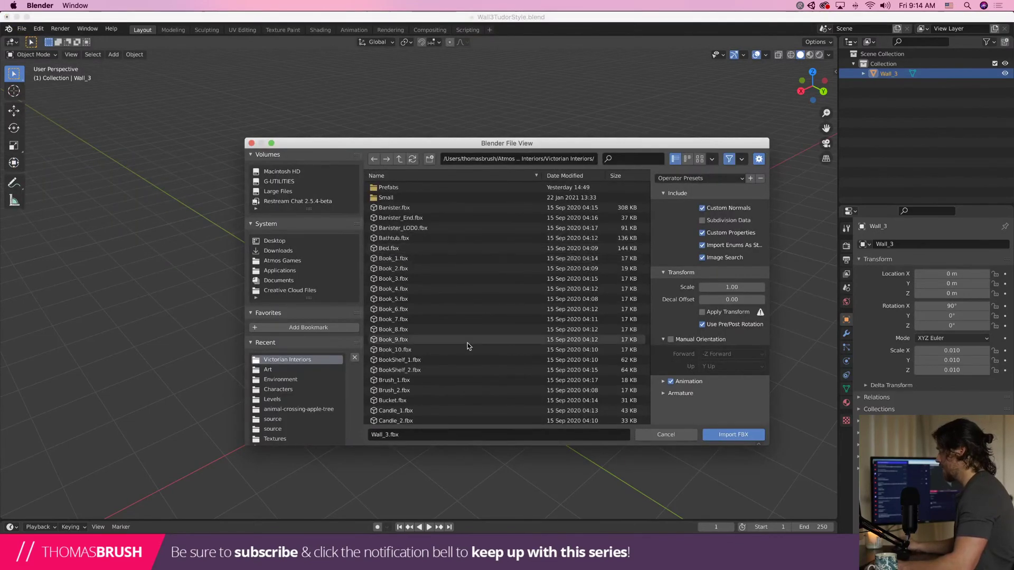
scroll(468, 342, down, 5)
scroll(467, 342, down, 20)
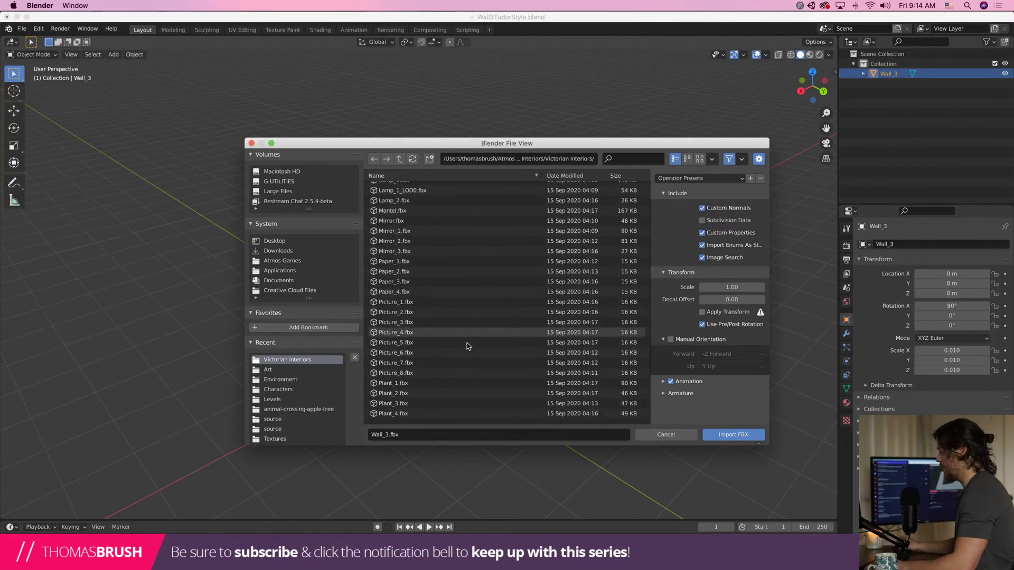
click(457, 369)
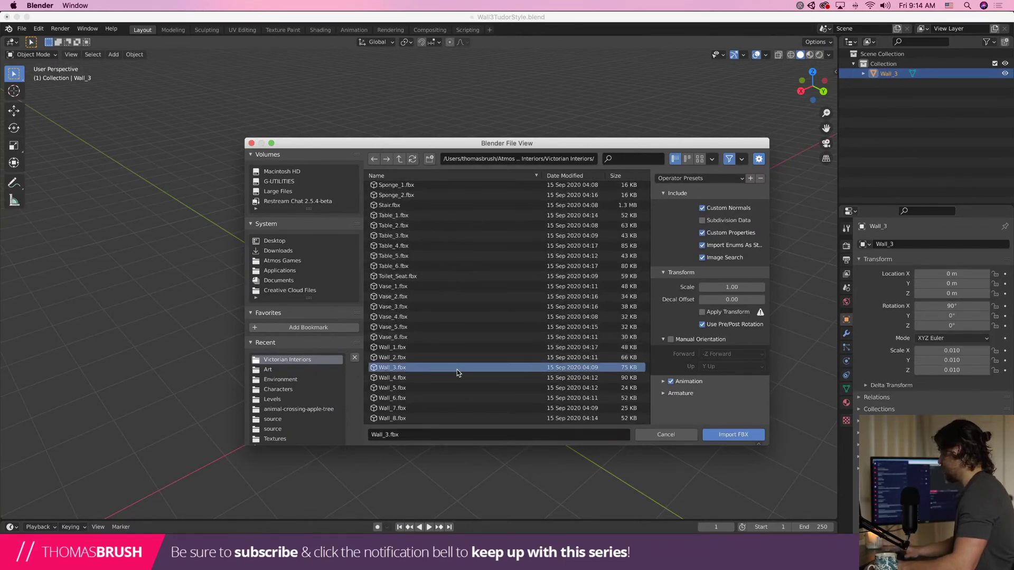
double_click(458, 369)
key(g)
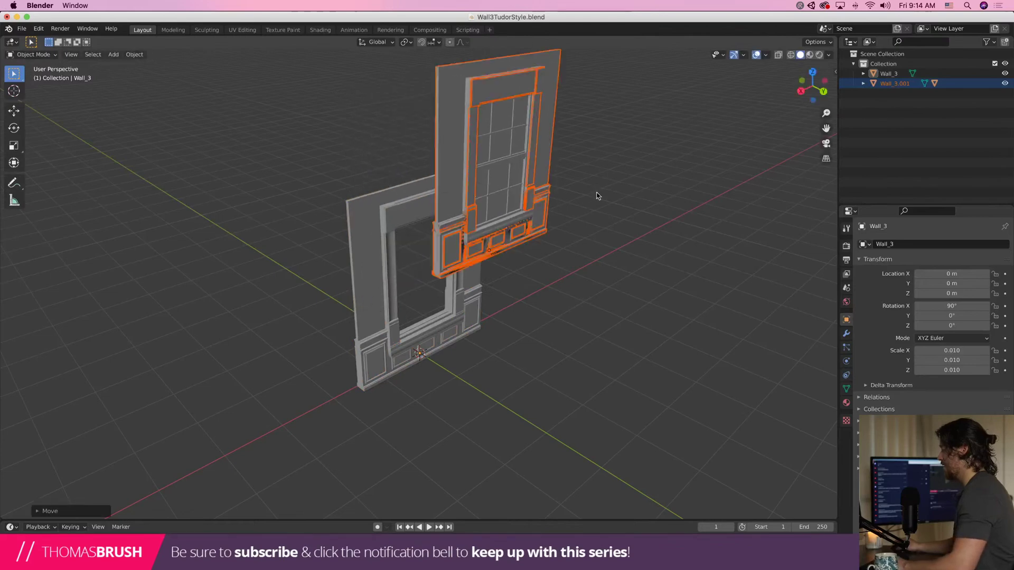
key(Escape)
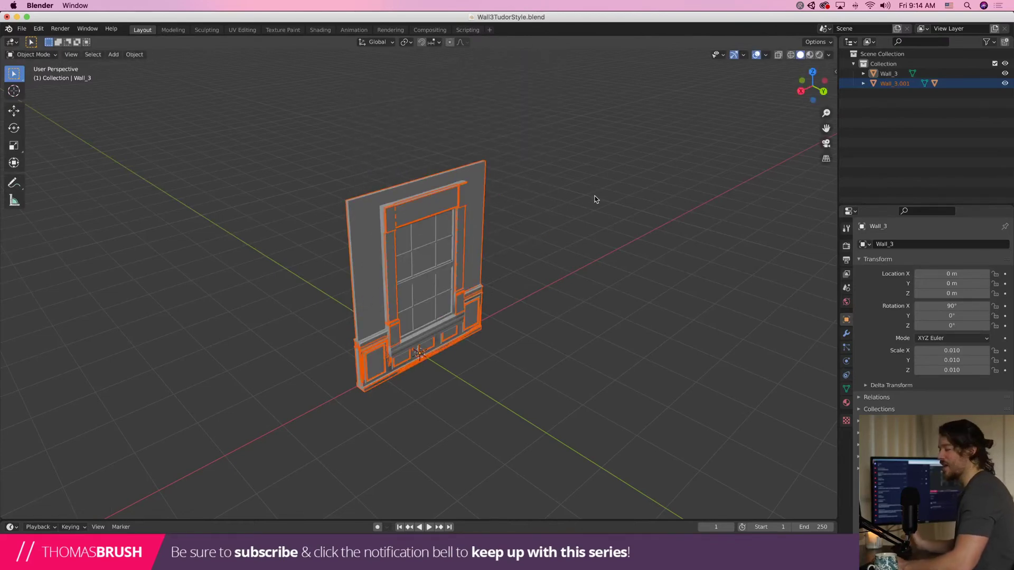
key(x)
click(595, 199)
Switch to Unity and compare the import settings of the Wall_3 and Wall3TudorStyle models
key(super+Tab)
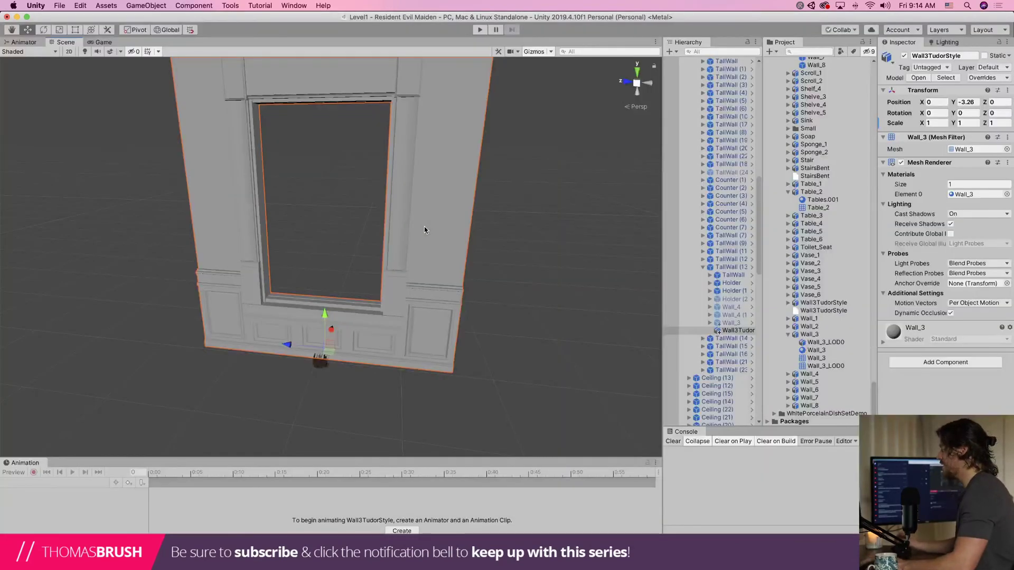
click(731, 323)
click(729, 268)
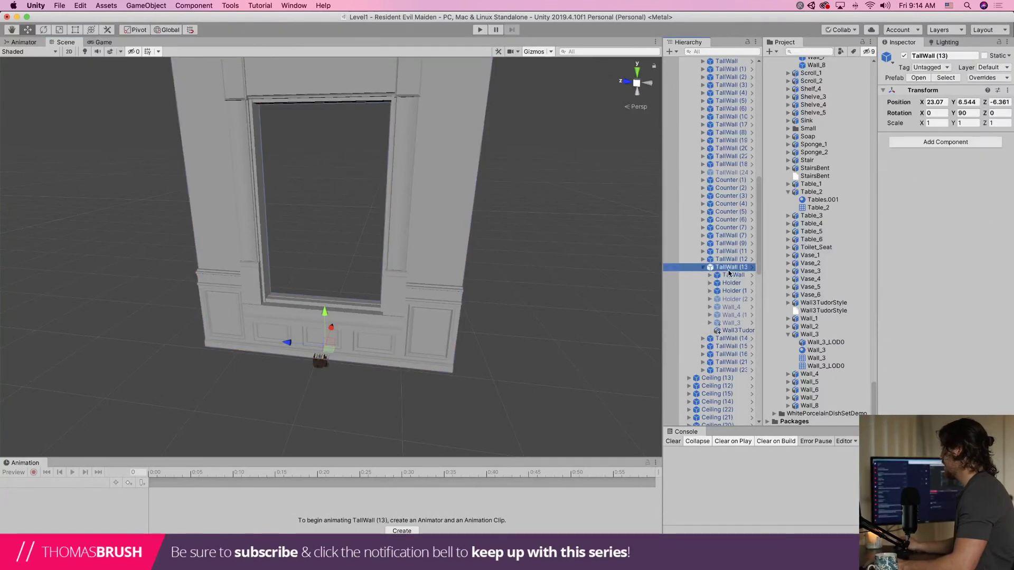
click(735, 331)
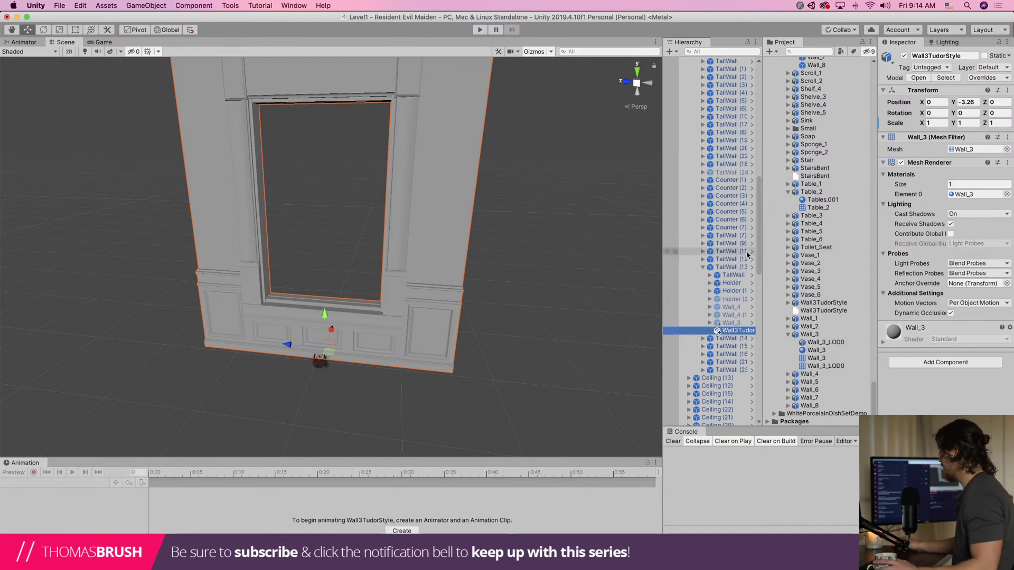
click(819, 334)
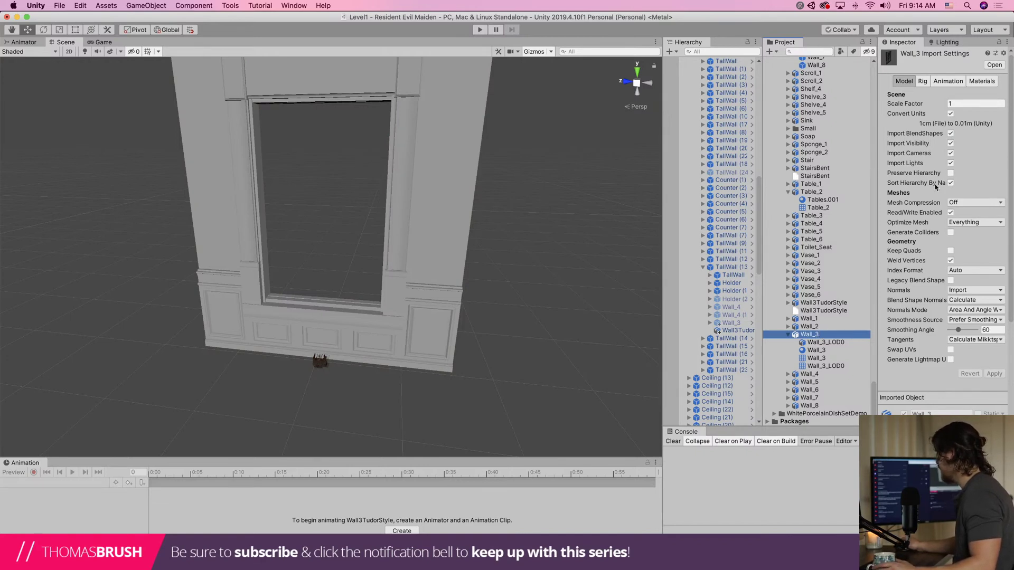
click(831, 303)
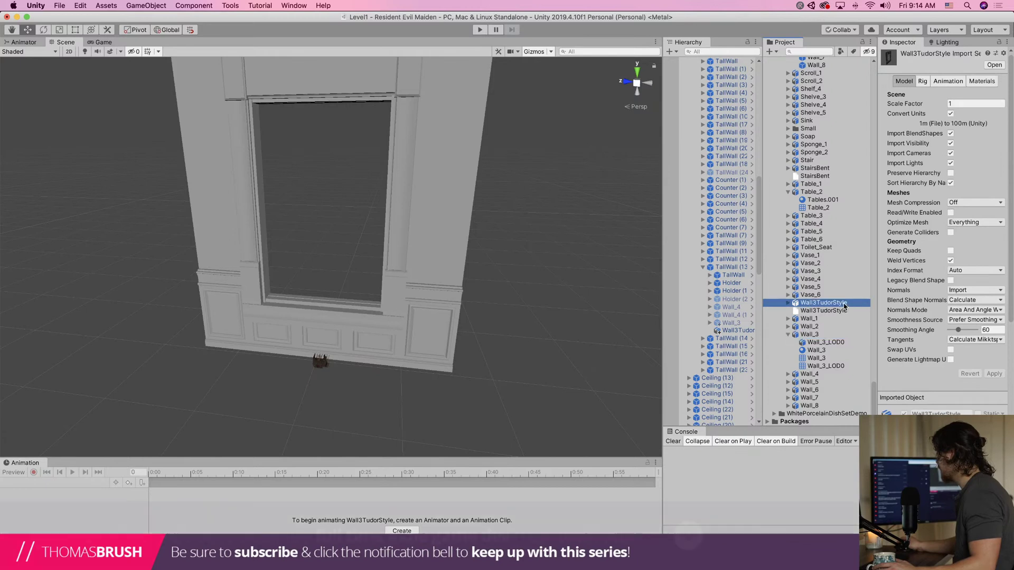
click(820, 334)
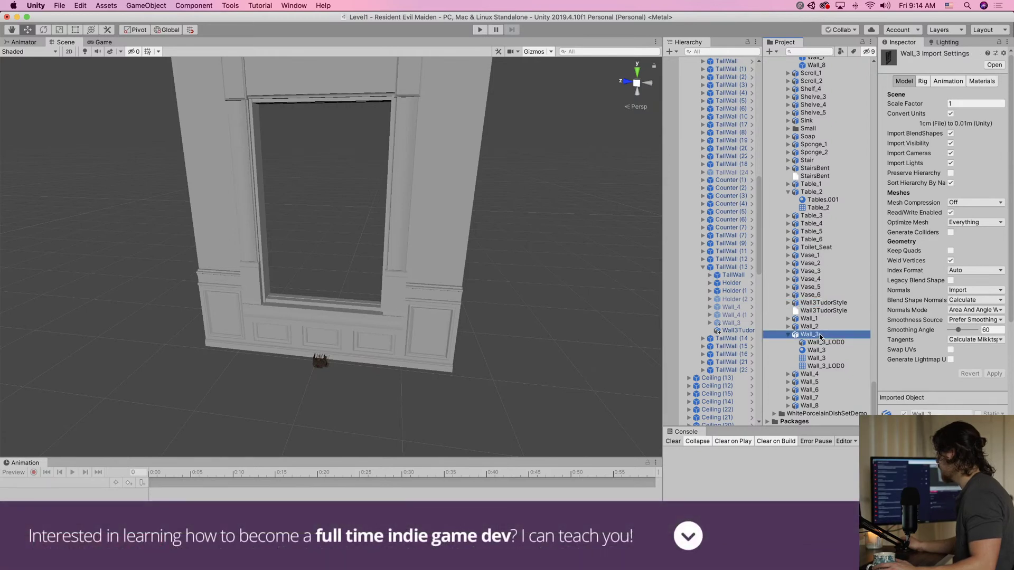
click(817, 304)
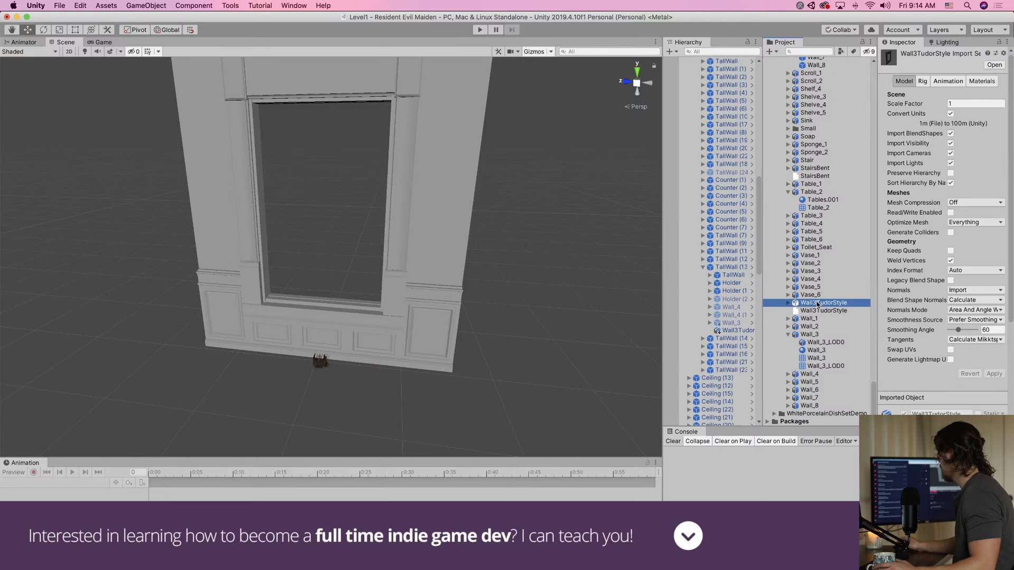
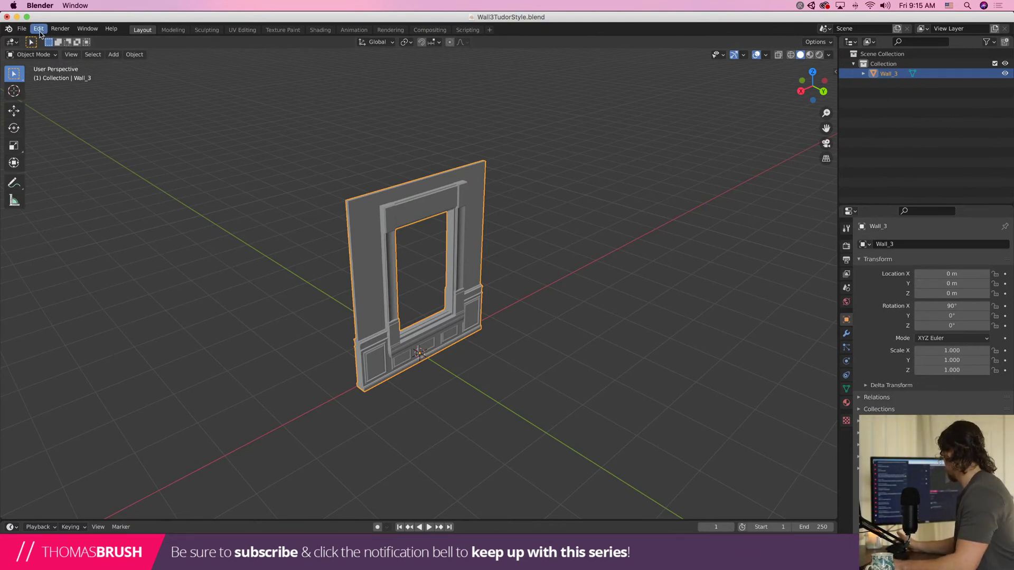
click(22, 29)
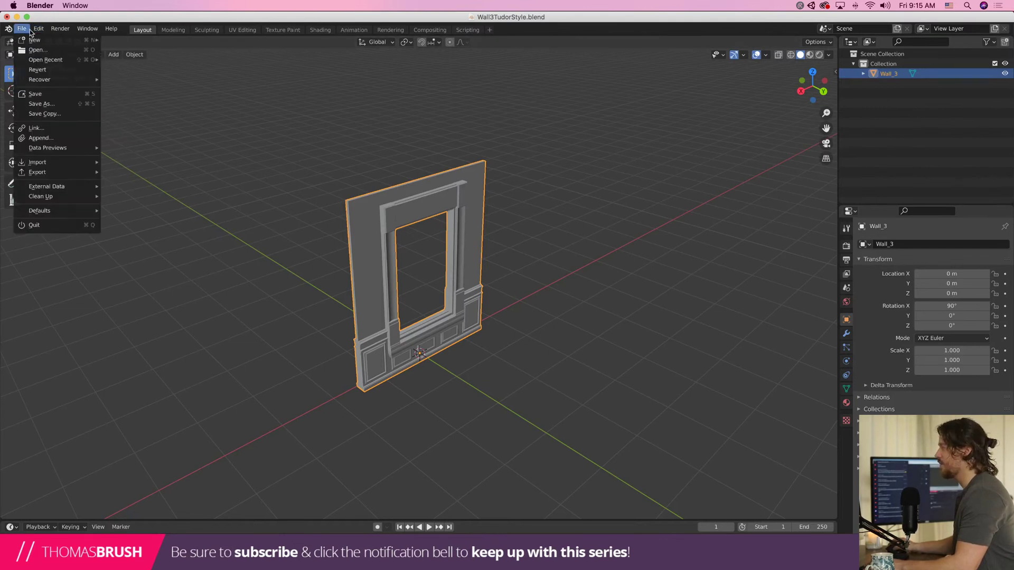
click(41, 104)
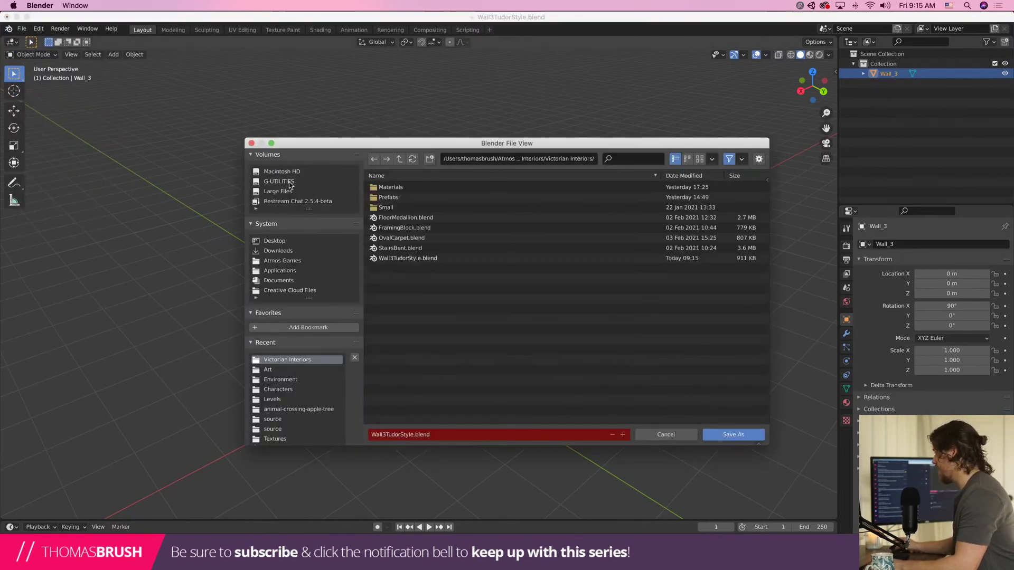
click(758, 160)
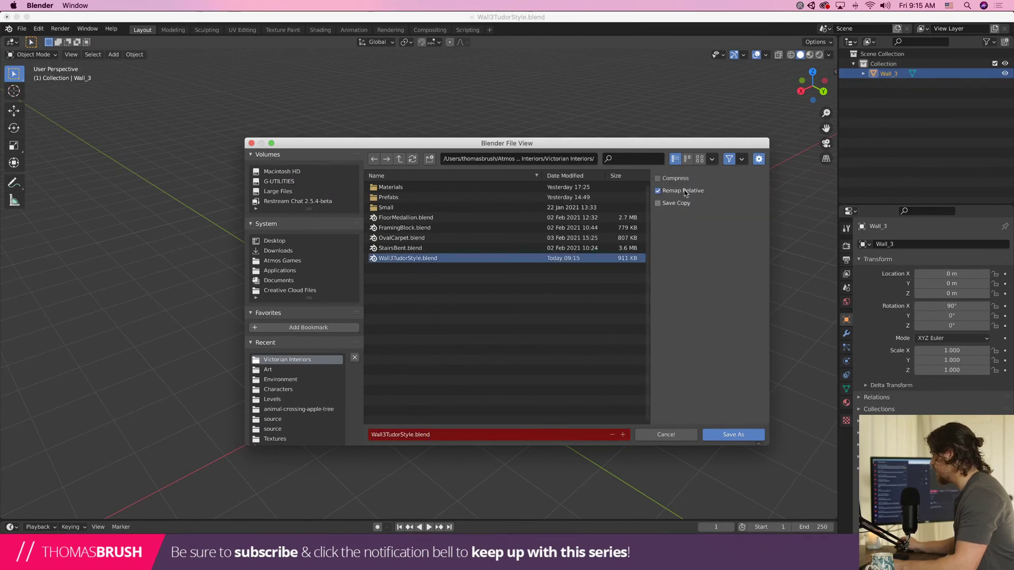
click(692, 437)
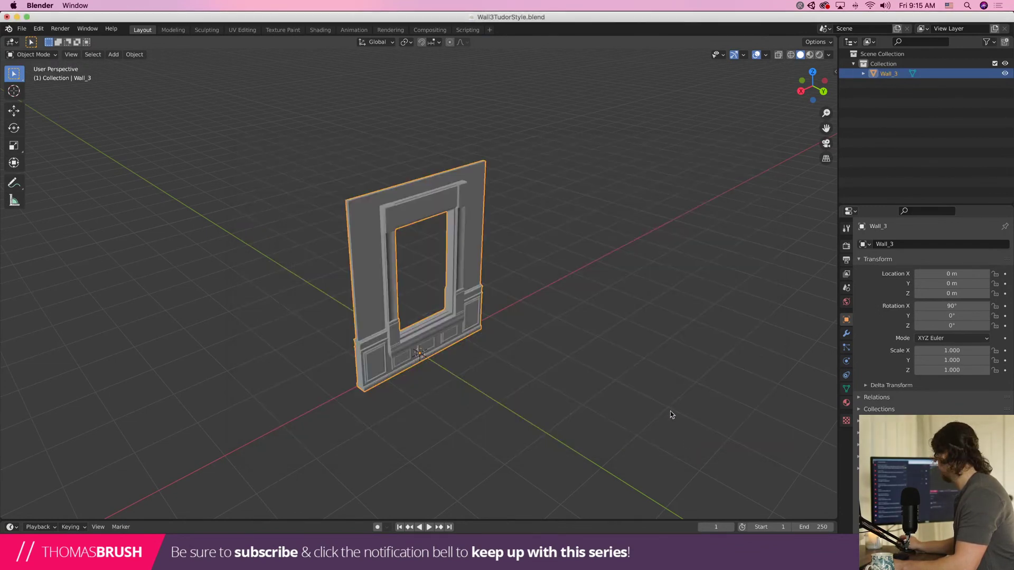
Switch to Unity, undo the most recent changes and focus on the Wall3TudorStyle object in TallWall (13)
key(super+Tab)
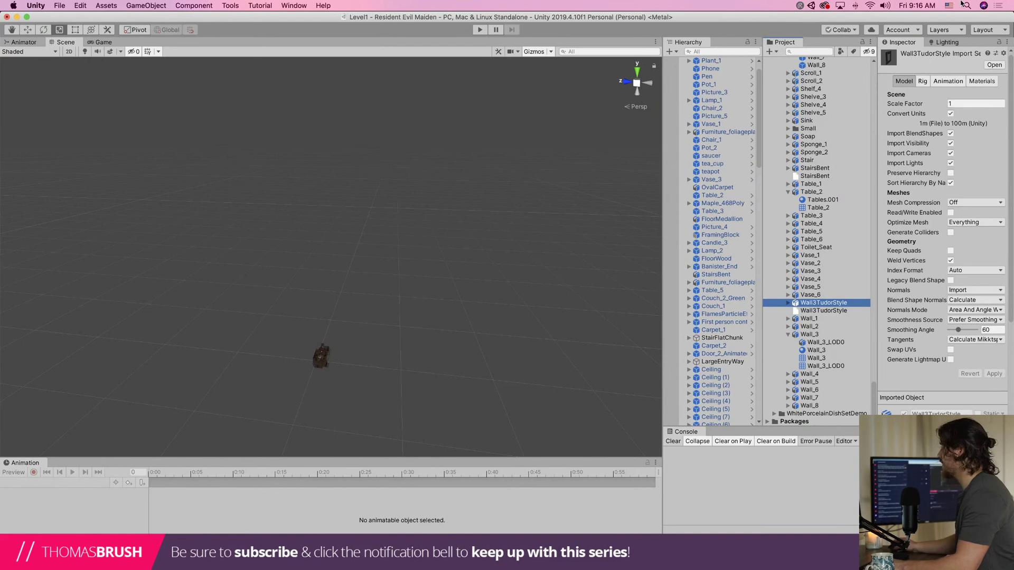
click(955, 104)
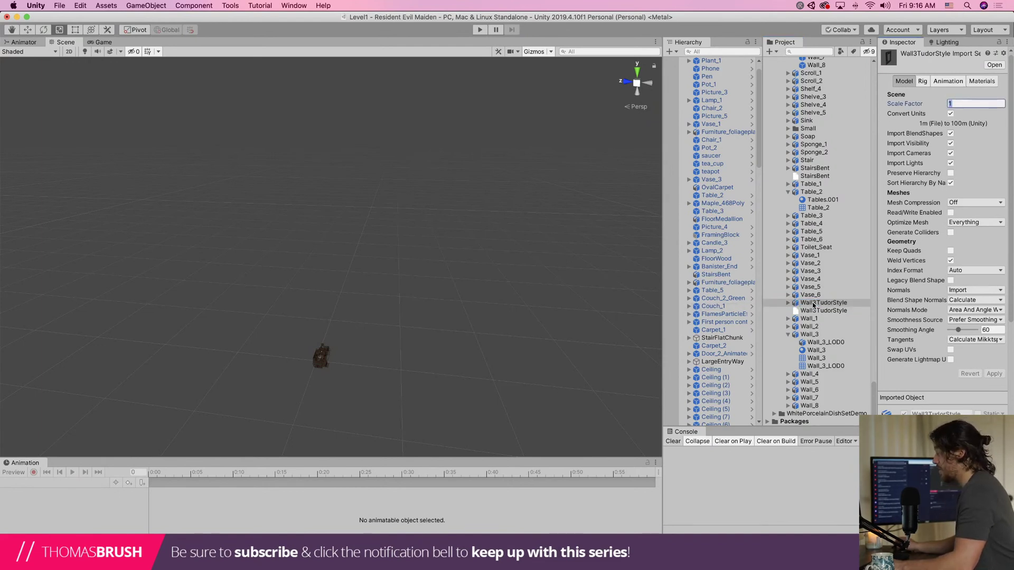
scroll(458, 352, up, 2)
key(super+z)
key(super+z)
key(super+z)
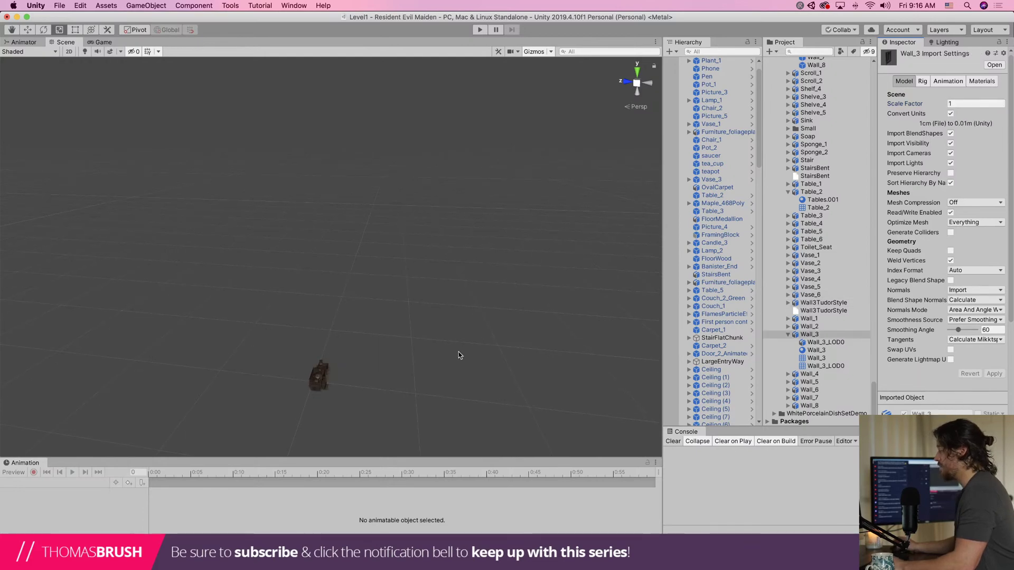
key(super+z)
double_click(713, 422)
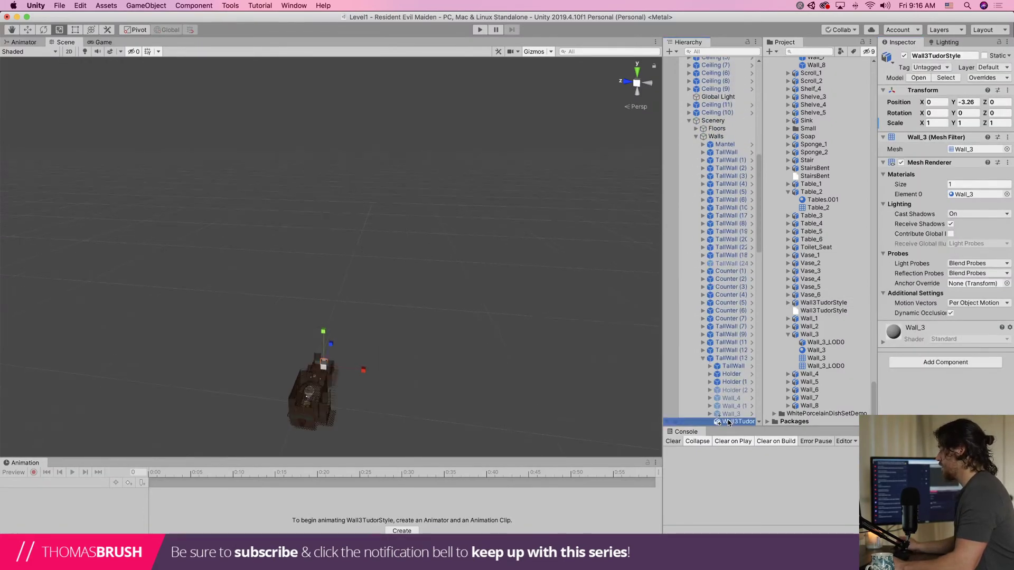
Lower the Wall3TudorStyle object to the room's ground level, to about Y position -7.15
scroll(463, 392, down, 3)
scroll(446, 373, up, 3)
middle_drag(443, 348, 447, 275)
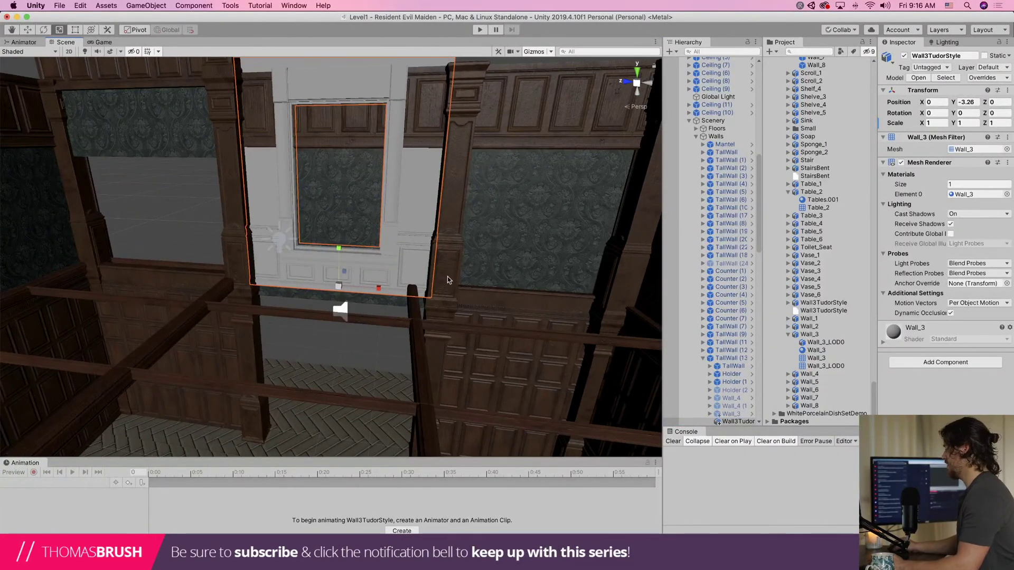
scroll(448, 276, down, 2)
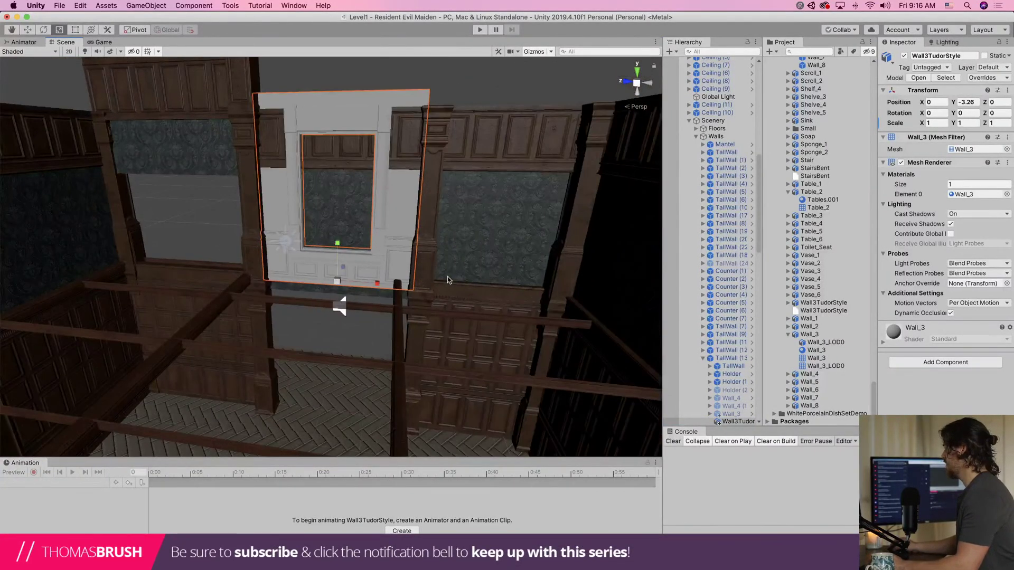
scroll(447, 276, up, 3)
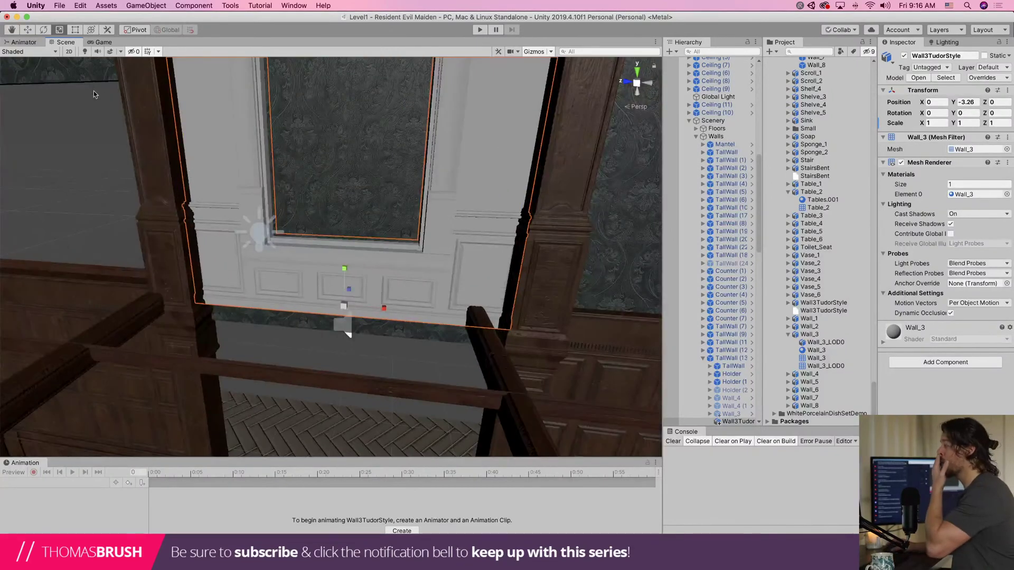
click(28, 31)
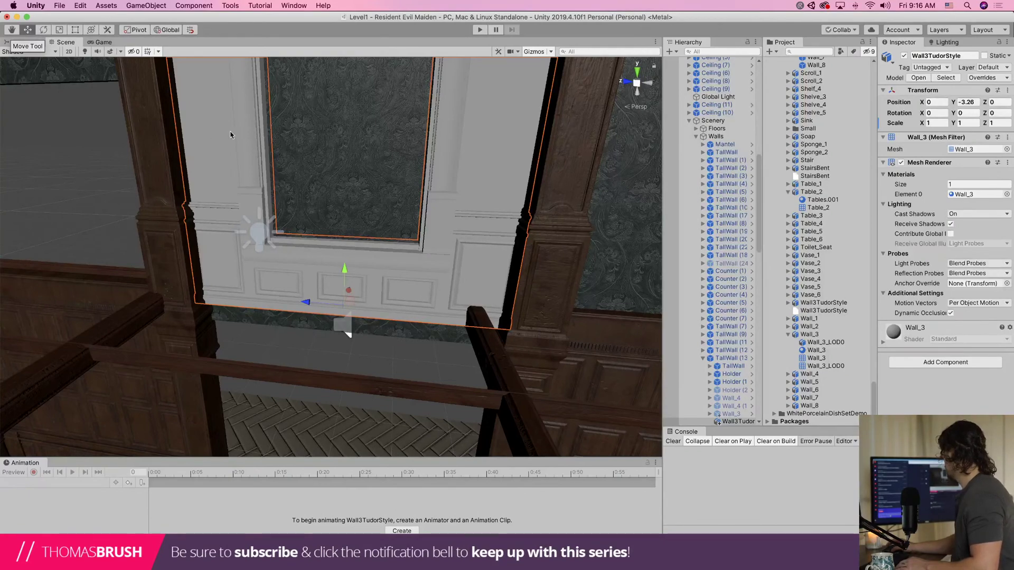
middle_drag(230, 135, 242, 68)
middle_drag(349, 199, 358, 113)
scroll(362, 146, down, 5)
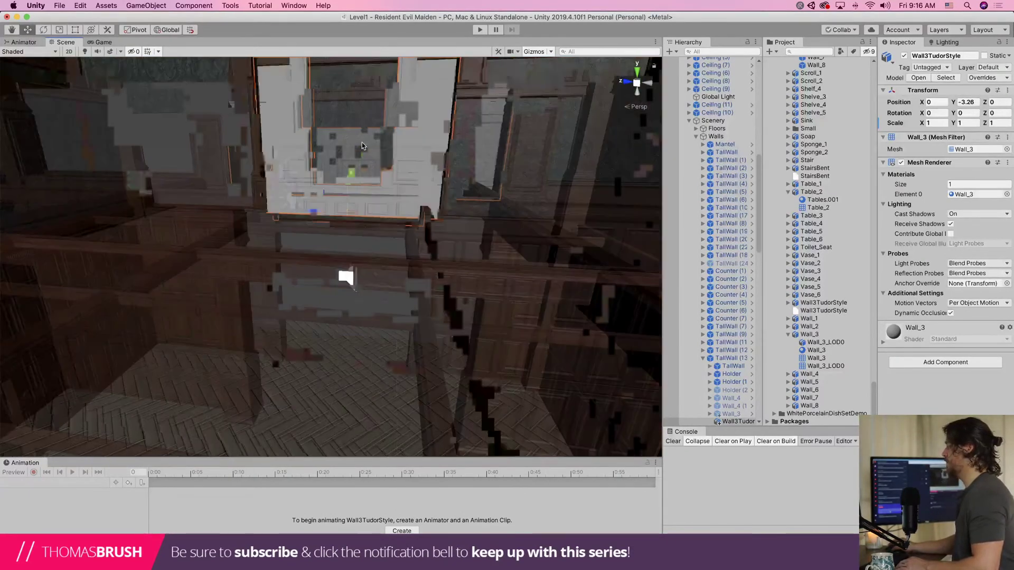
scroll(362, 146, down, 8)
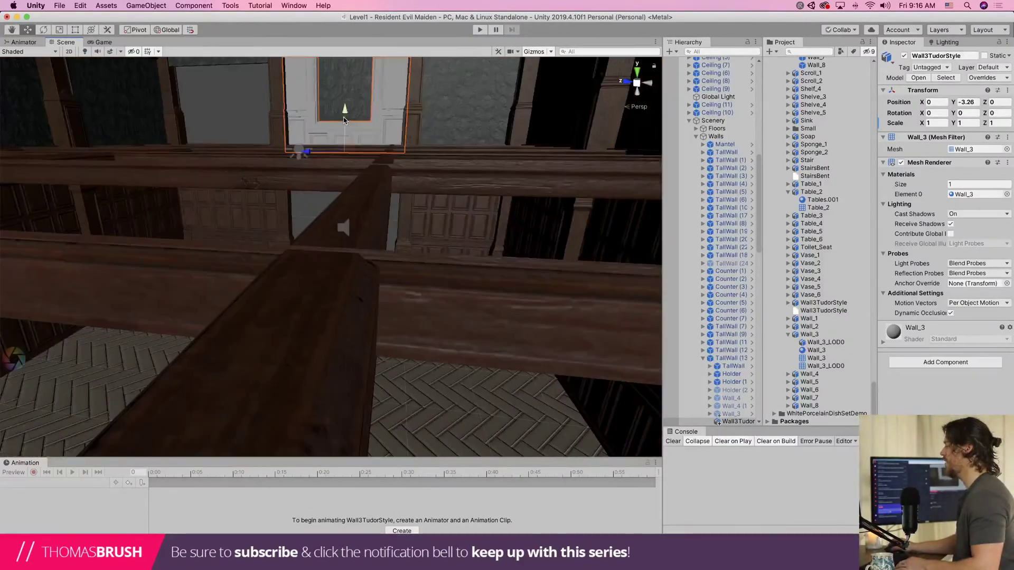
drag(343, 120, 344, 253)
key(f)
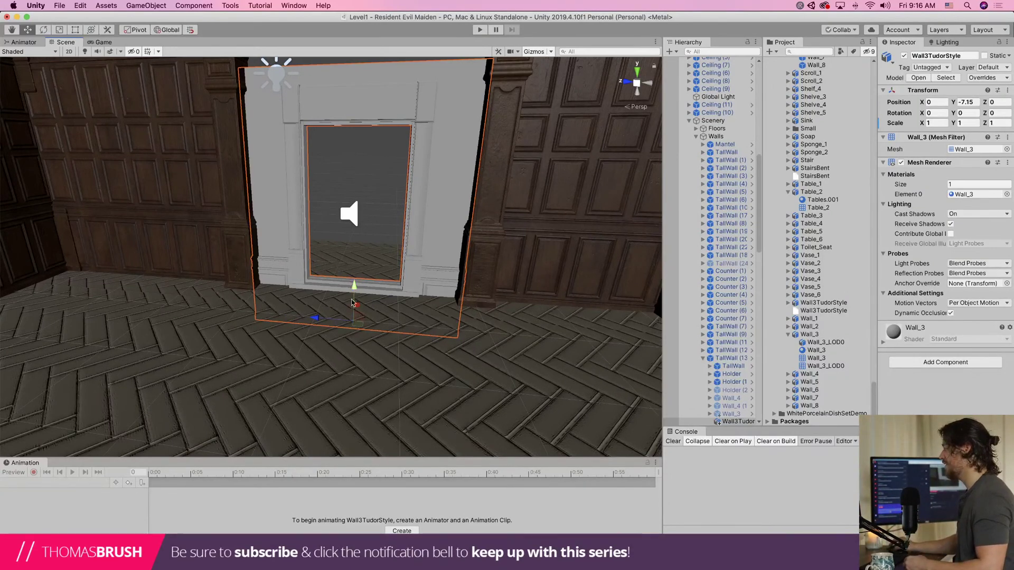
Raise Wall3TudorStyle until its base rests on the floor between the wooden pillars, at Y position -6.545
drag(353, 295, 349, 261)
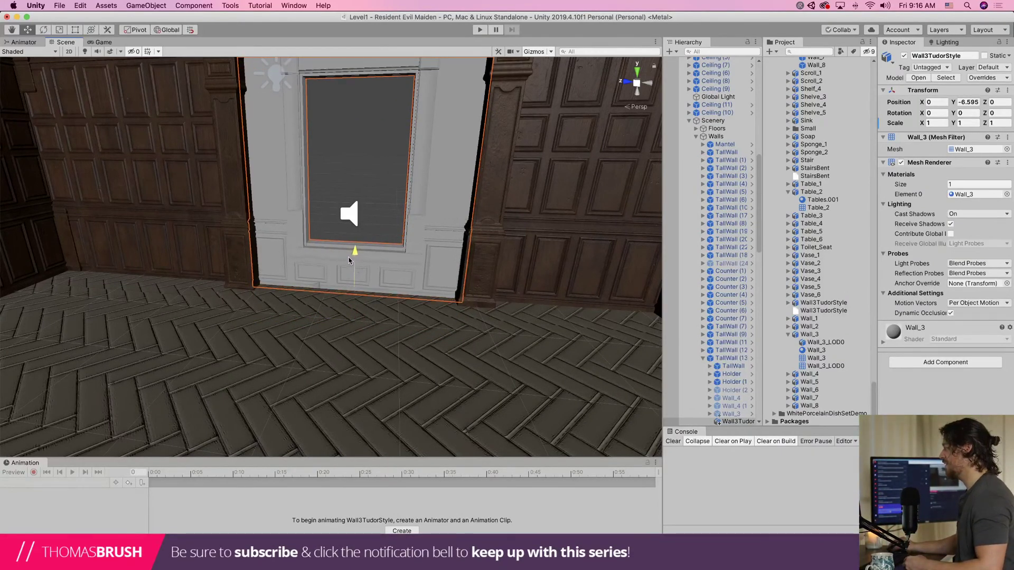
scroll(349, 261, down, 3)
right_drag(349, 261, 367, 251)
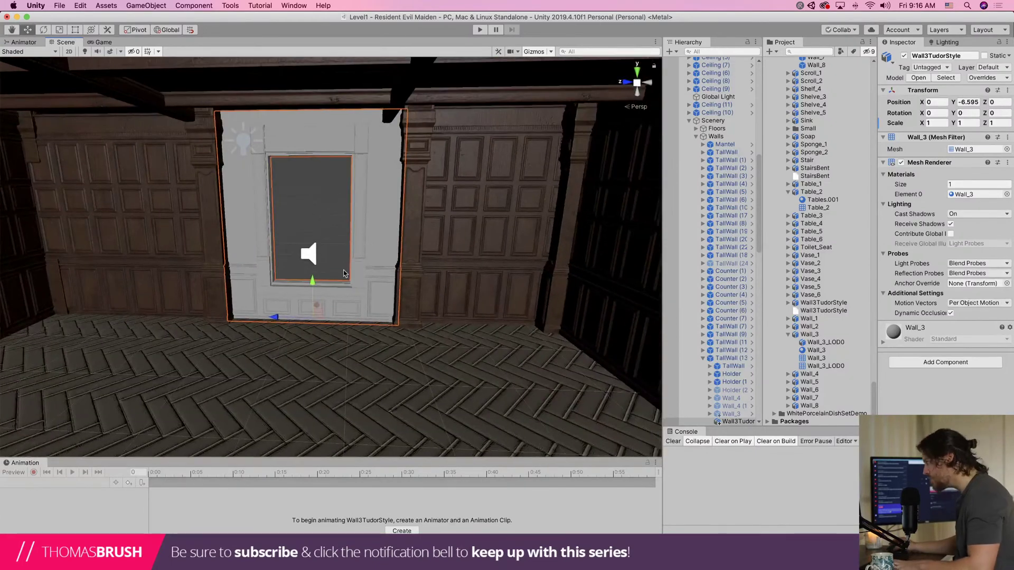
drag(318, 284, 317, 280)
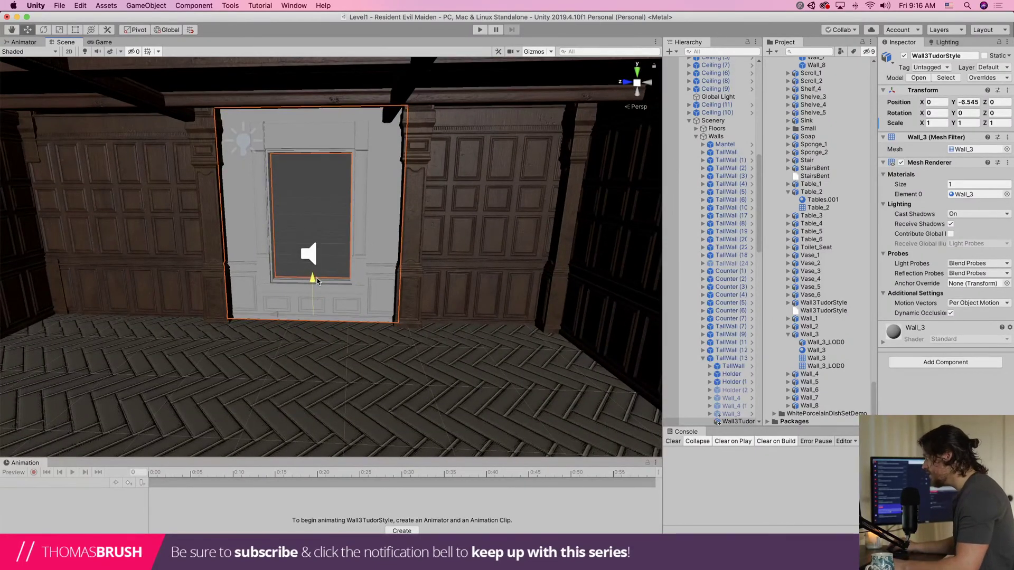
Locate the material used by the original Wall_3 object and apply it to the Wall3TudorStyle object in TallWall (13)
scroll(317, 281, up, 3)
scroll(729, 369, down, 3)
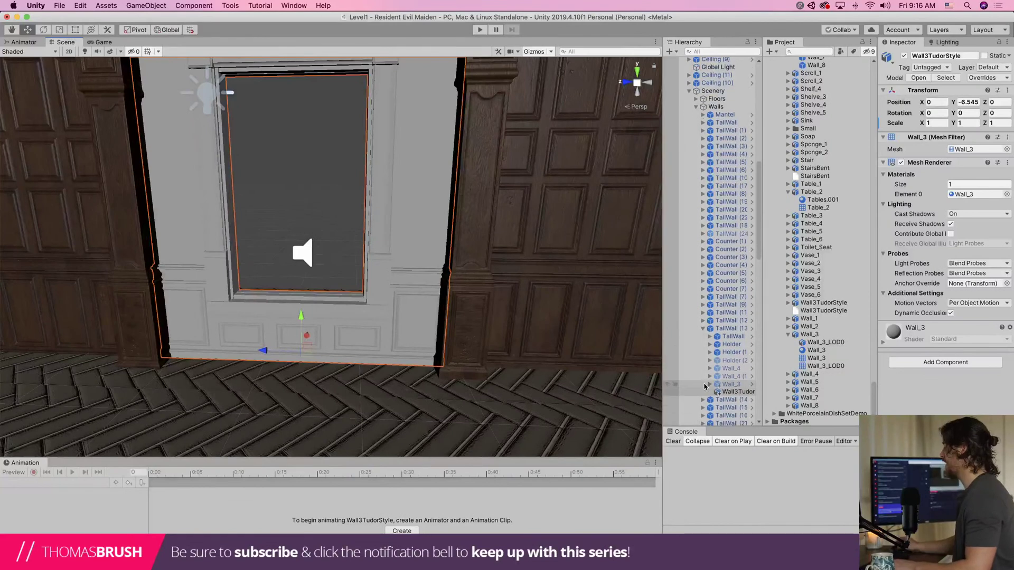
click(727, 385)
click(964, 194)
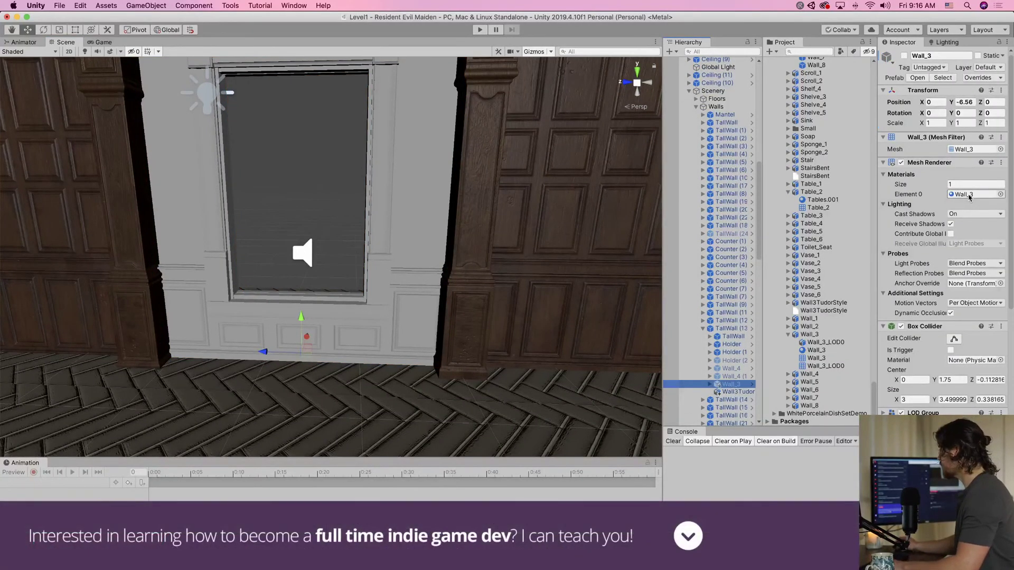
click(728, 392)
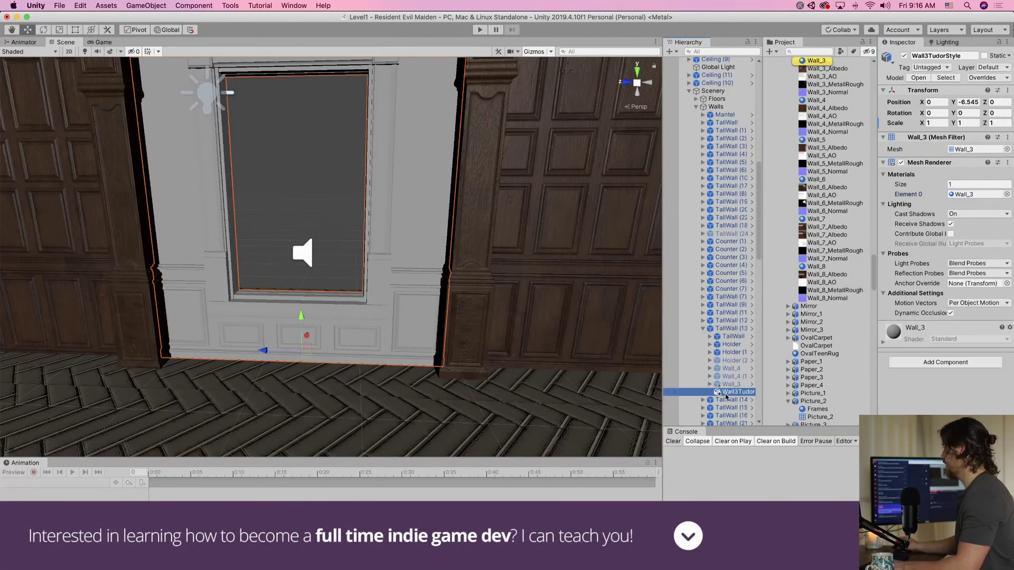
drag(817, 64, 438, 346)
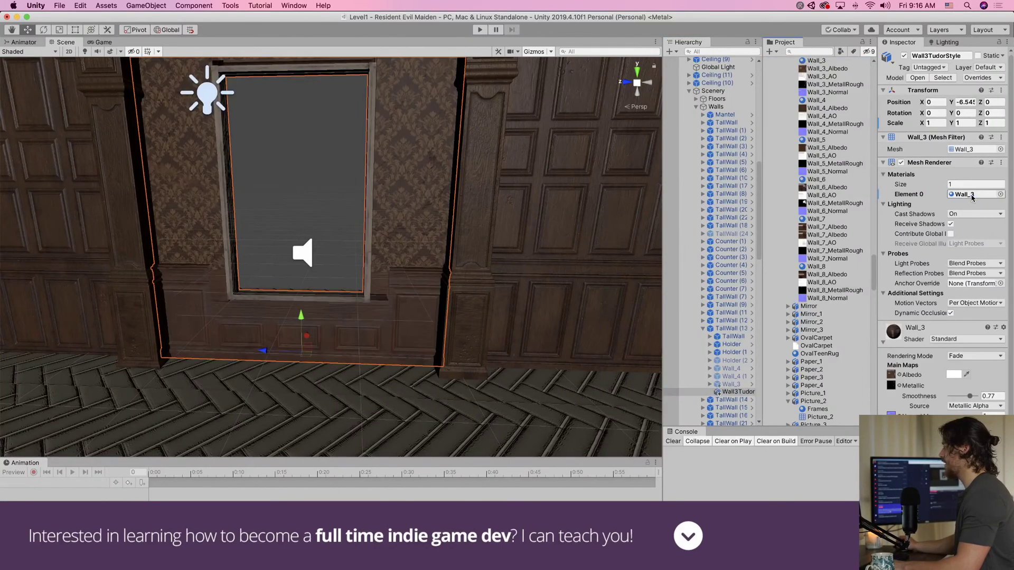
Examine the textured Wall3TudorStyle from several angles and distances against the surrounding room walls
scroll(434, 347, down, 2)
middle_drag(434, 347, 530, 310)
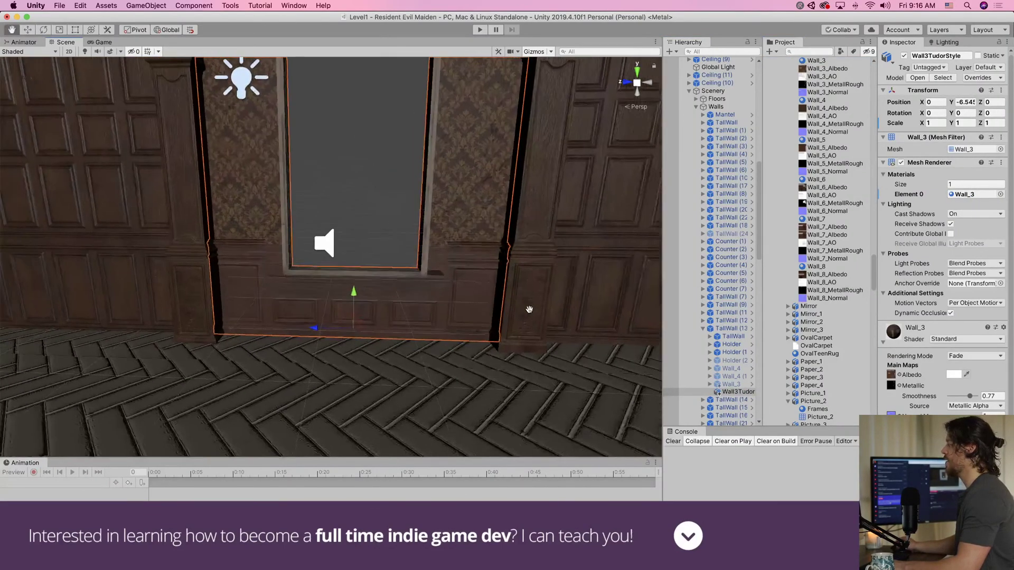
right_drag(530, 310, 485, 255)
scroll(323, 330, down, 5)
middle_drag(323, 330, 369, 319)
right_drag(369, 318, 323, 325)
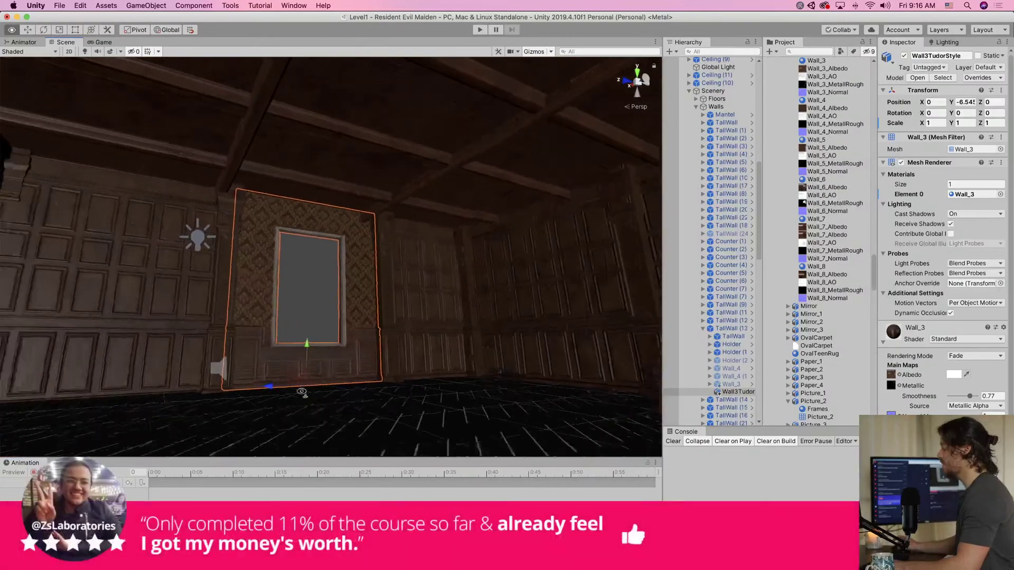
scroll(323, 324, up, 6)
middle_drag(323, 324, 184, 297)
scroll(285, 280, down, 6)
scroll(285, 280, up, 4)
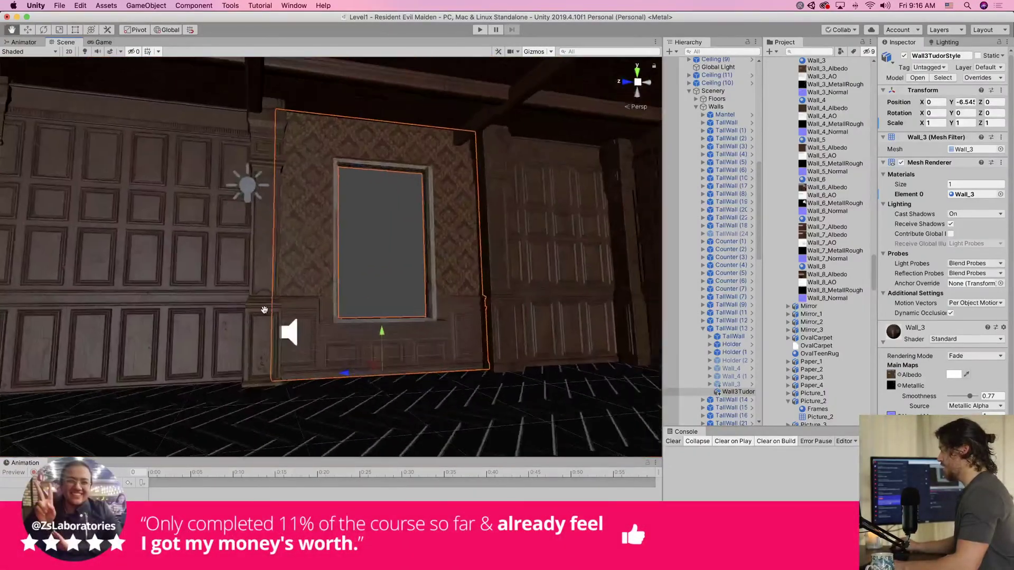
Lower Wall3TudorStyle slightly to about Y position -6.57 so its base meets the floor
middle_drag(285, 280, 261, 340)
key(w)
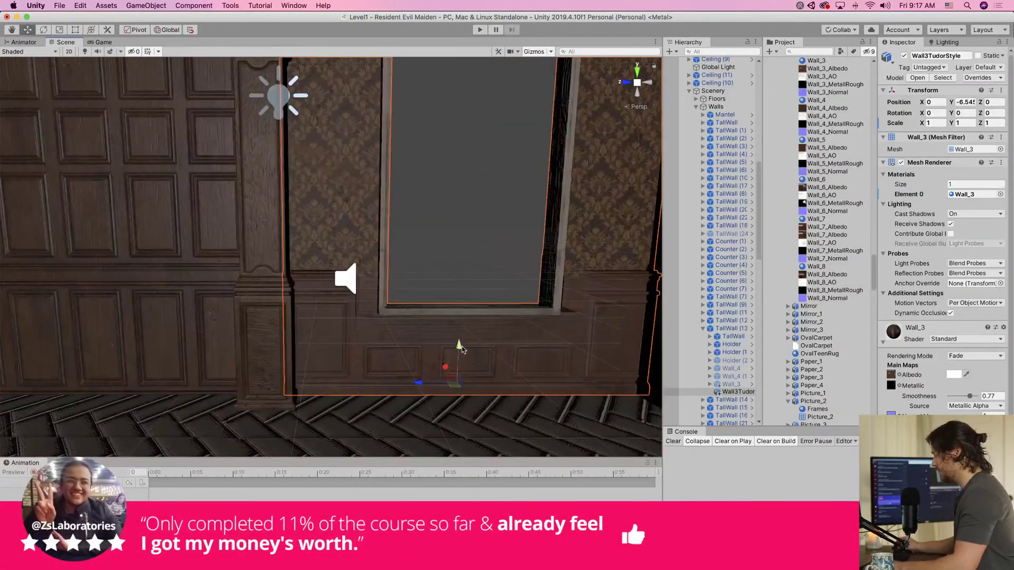
drag(459, 347, 459, 351)
Search the scene objects for "Contr" and examine the settings of the First person controller
scroll(712, 238, up, 15)
click(717, 52)
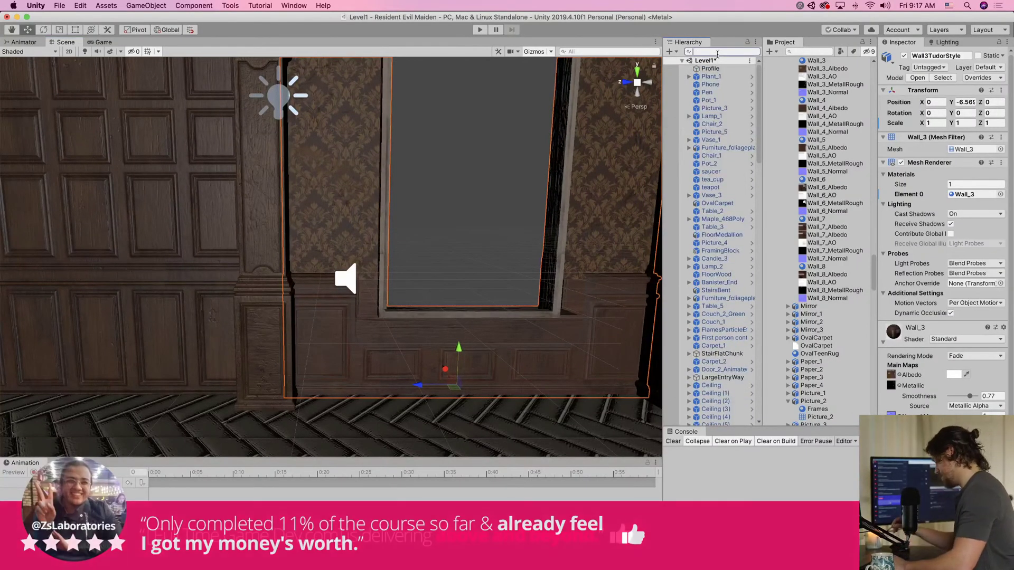
text(Contr)
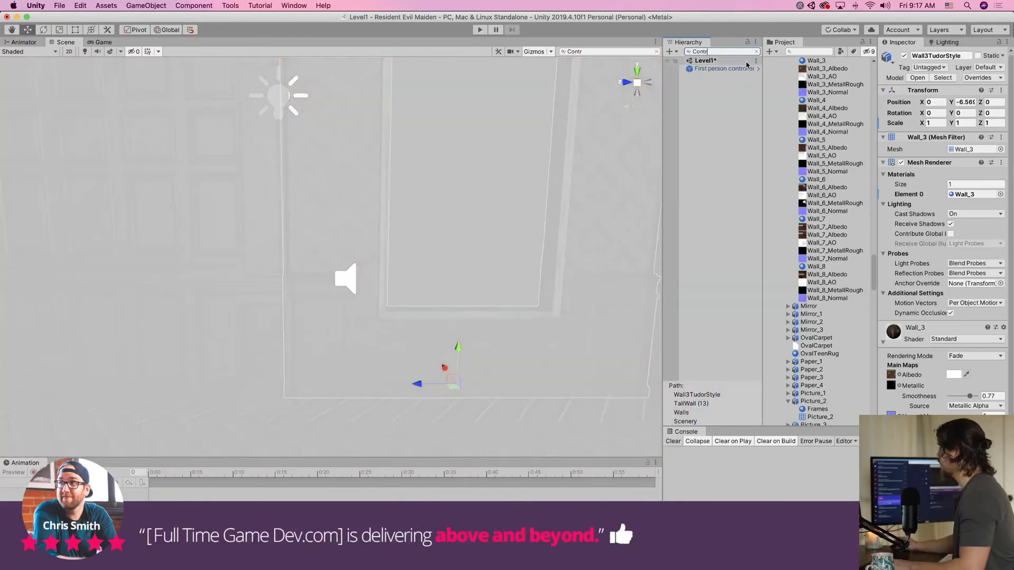
click(723, 69)
click(756, 51)
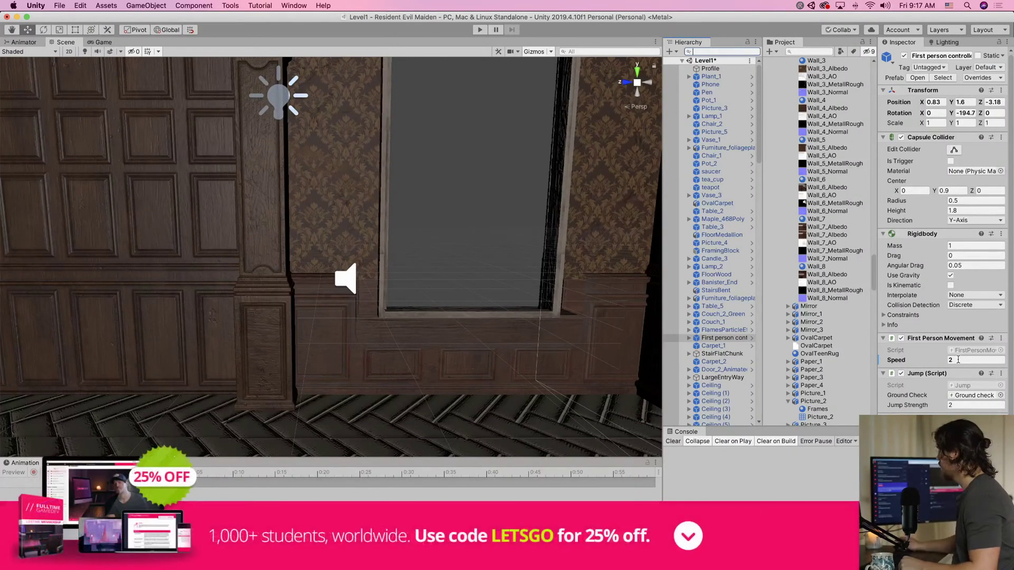
click(733, 339)
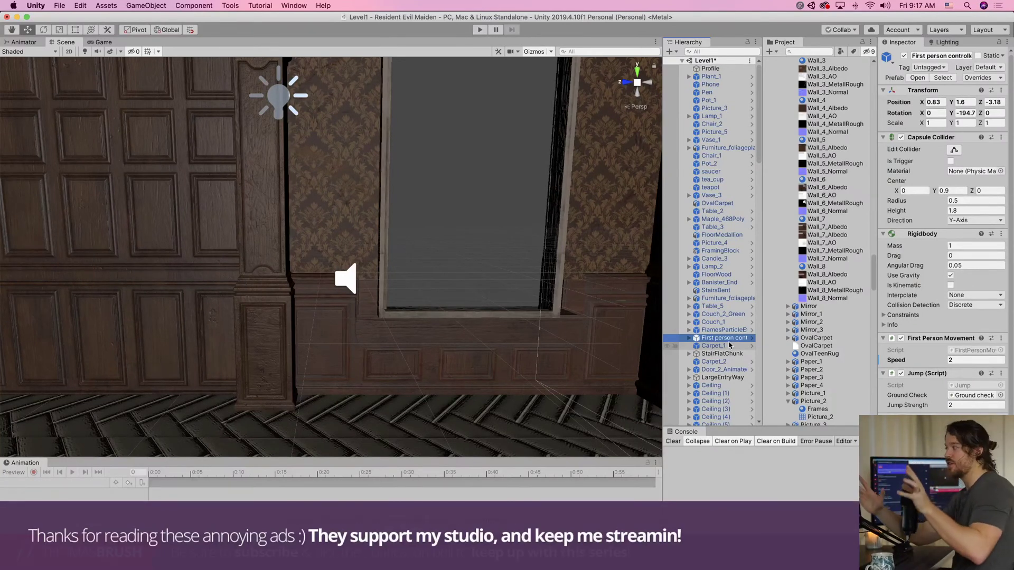
Create a Quad in front of the window opening, shift it along Z and set its Y rotation to 90
right_drag(401, 327, 373, 278)
key(w)
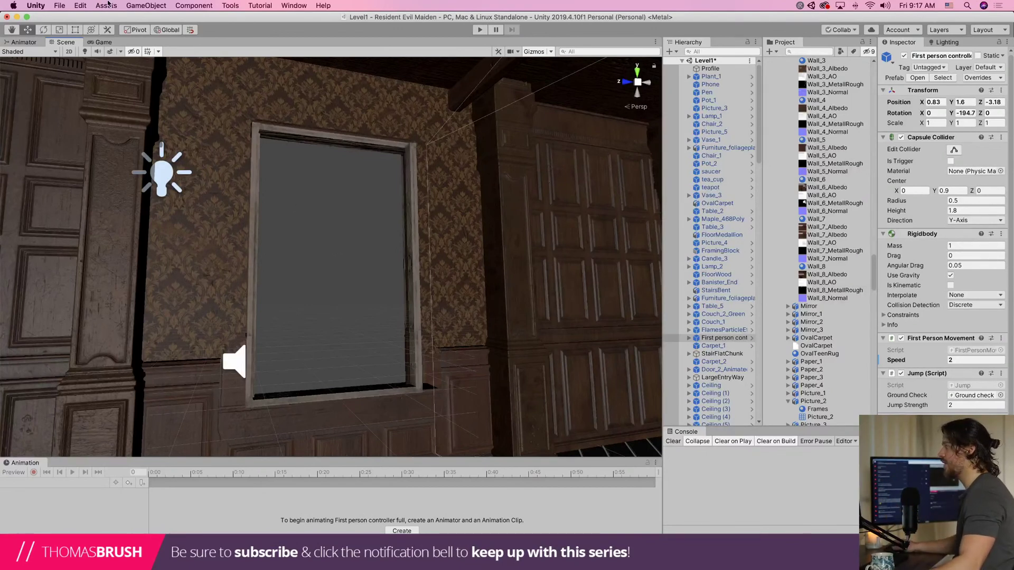
click(146, 5)
mouse_move(158, 36)
click(246, 83)
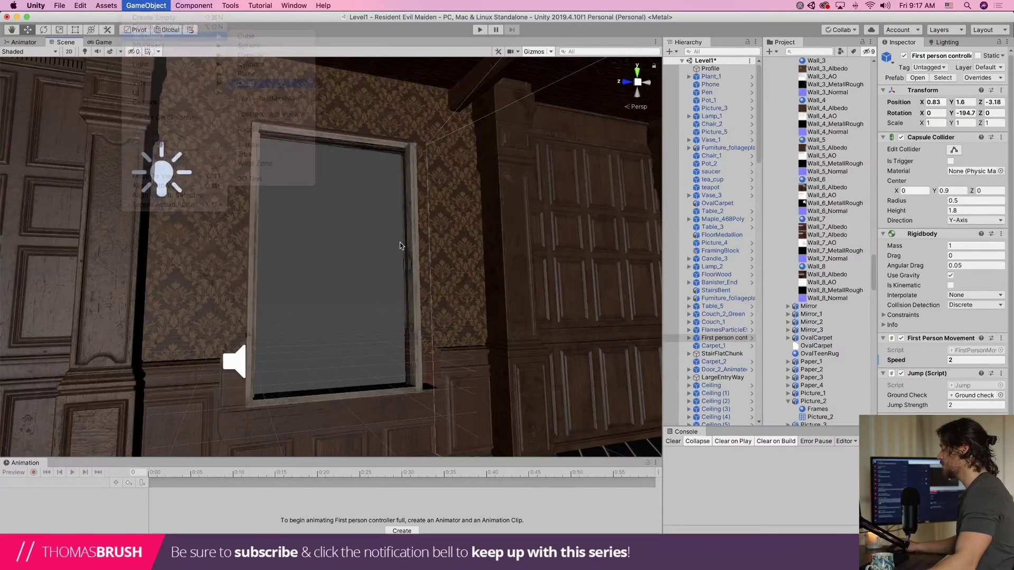
drag(305, 254, 248, 254)
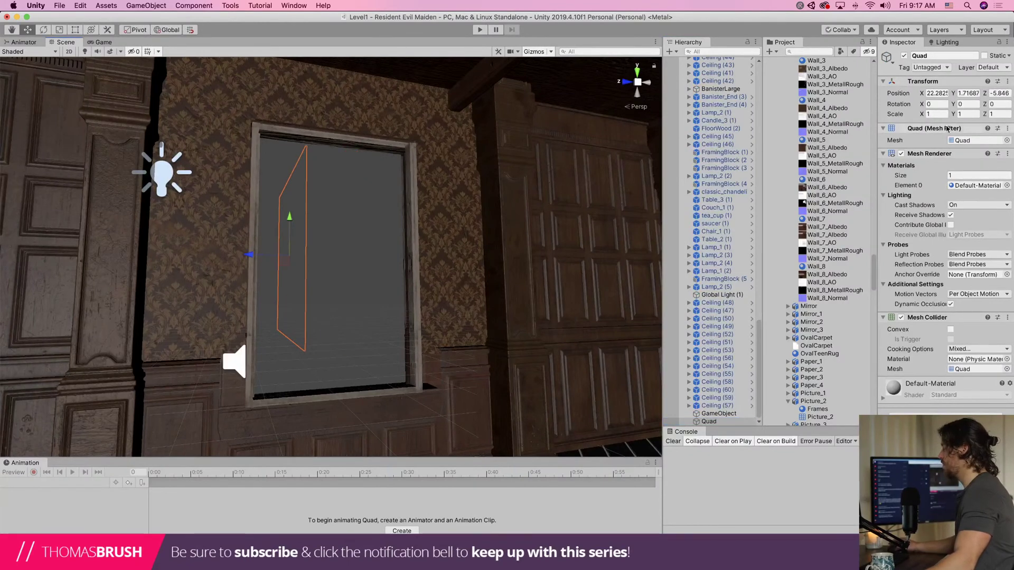
click(1003, 105)
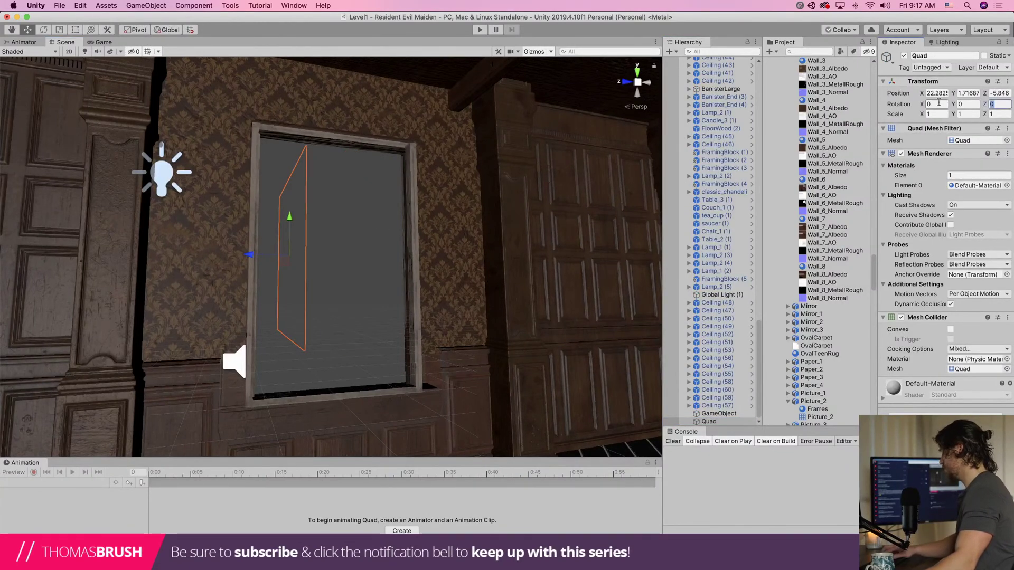
key(shift+Tab)
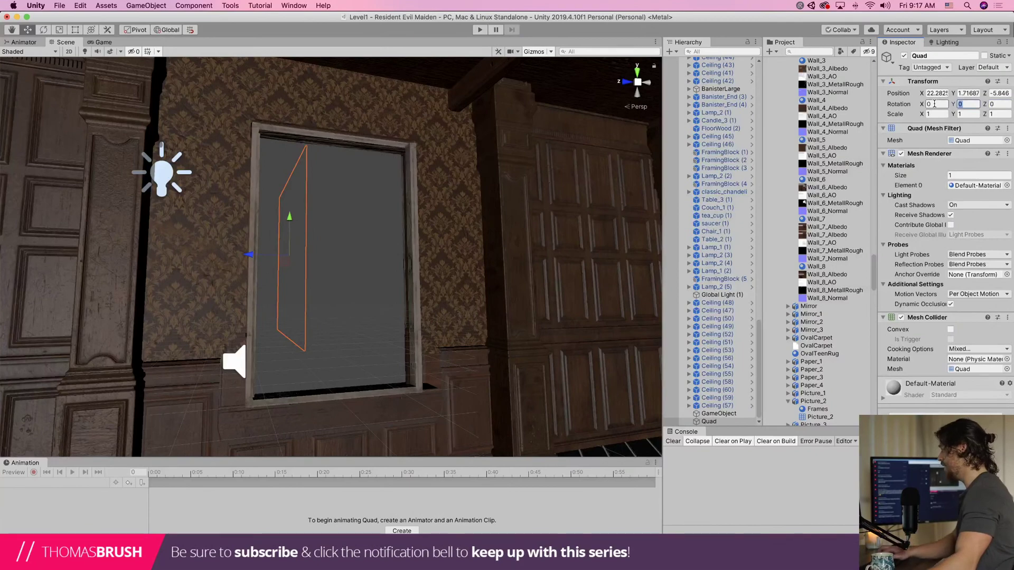
text(90)
Move the quad outside the house, beyond the window wall, to X position 30.54
right_drag(338, 317, 310, 269)
drag(235, 207, 464, 187)
scroll(449, 193, down, 10)
right_drag(401, 211, 290, 248)
right_drag(227, 325, 606, 240)
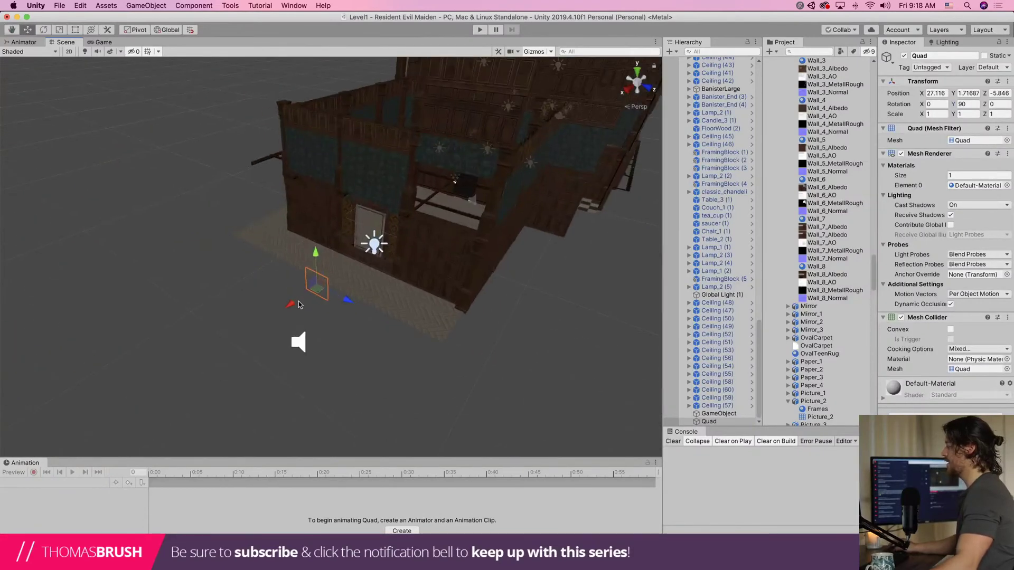
drag(286, 310, 660, 159)
Scale the quad to about X 30.4, Y 16.5 and Z 7.6 so it fills the view through the window
click(60, 29)
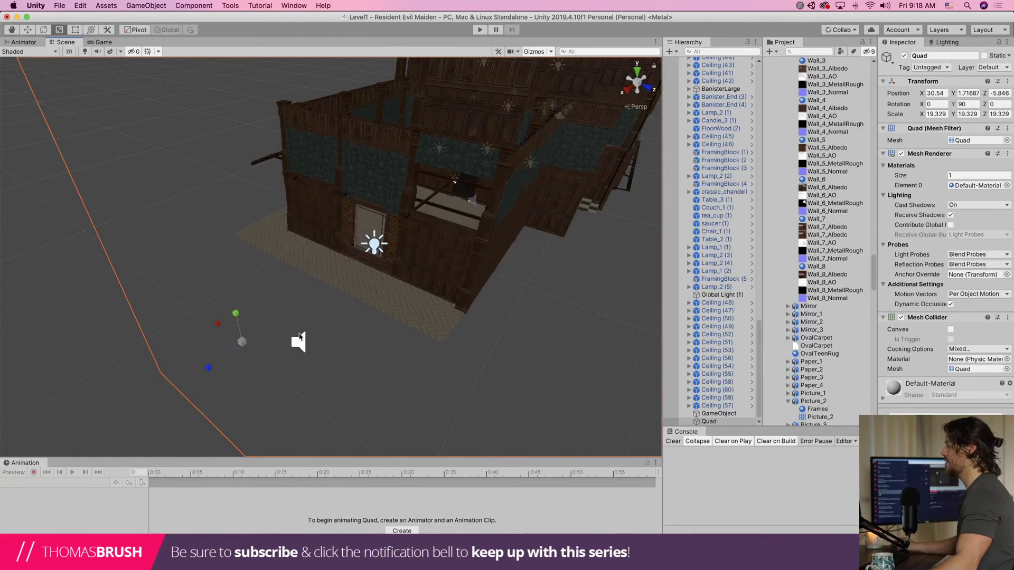
drag(241, 342, 232, 373)
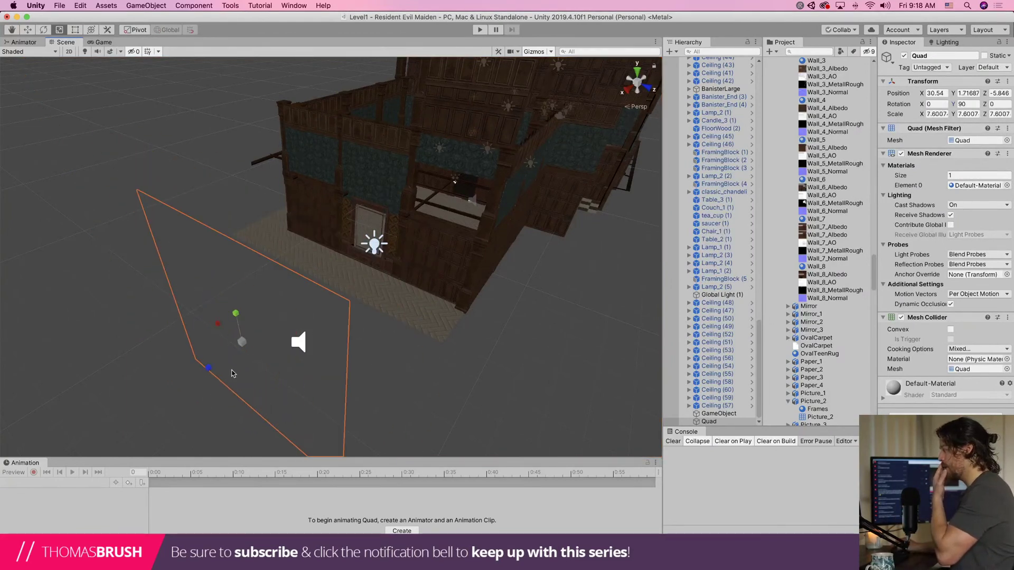
drag(233, 321, 101, 134)
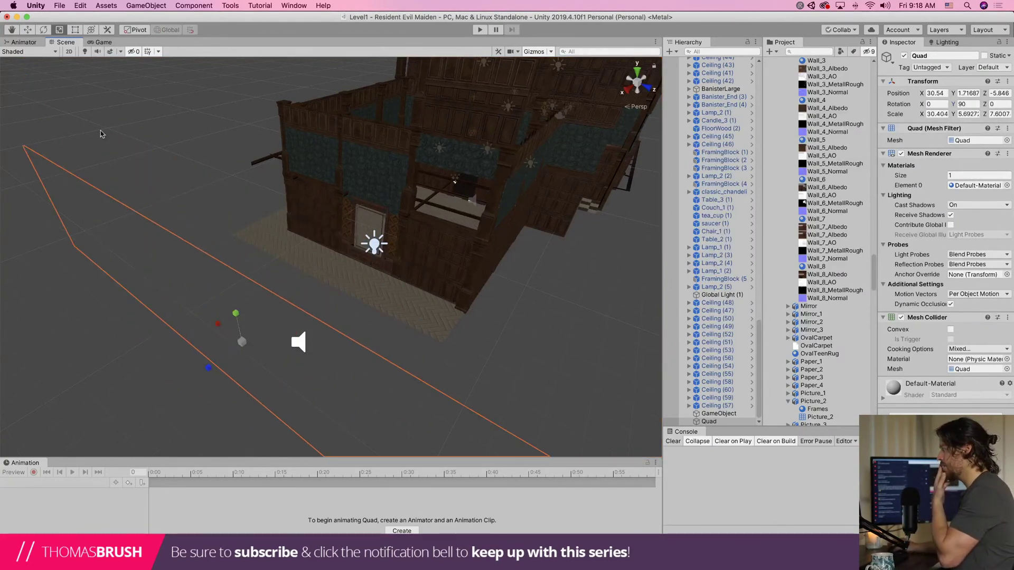
click(29, 30)
click(649, 80)
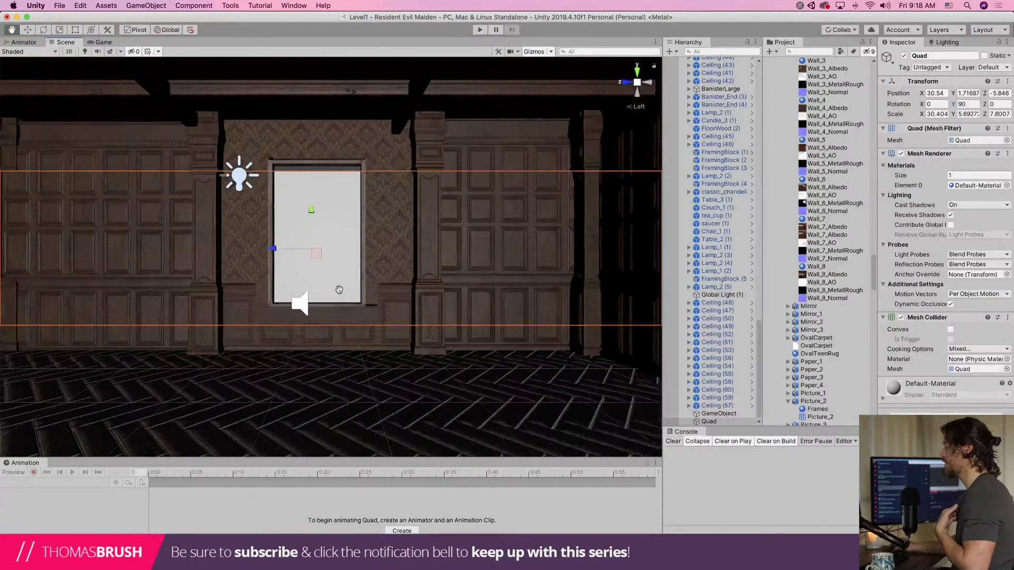
click(60, 29)
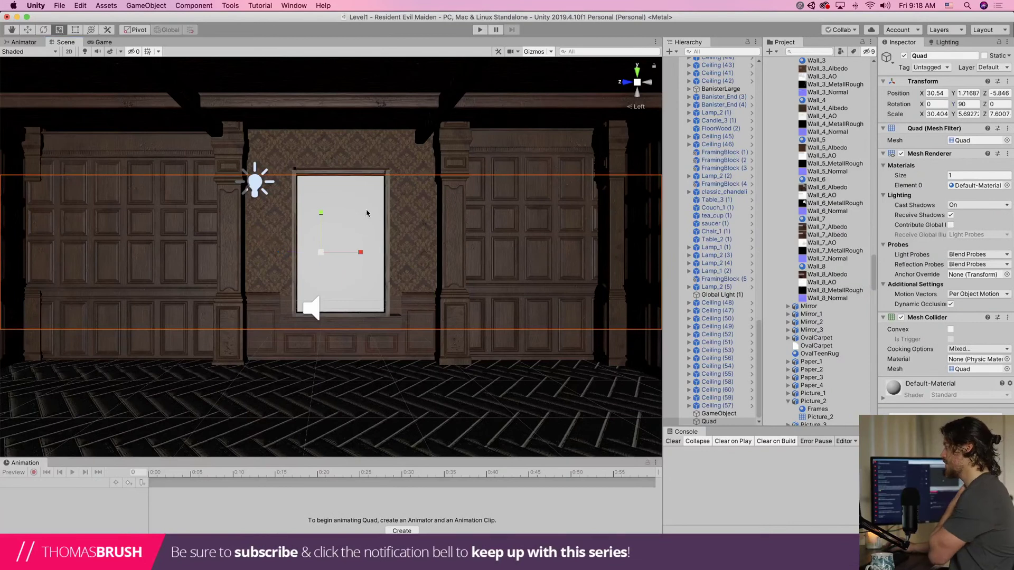
click(28, 30)
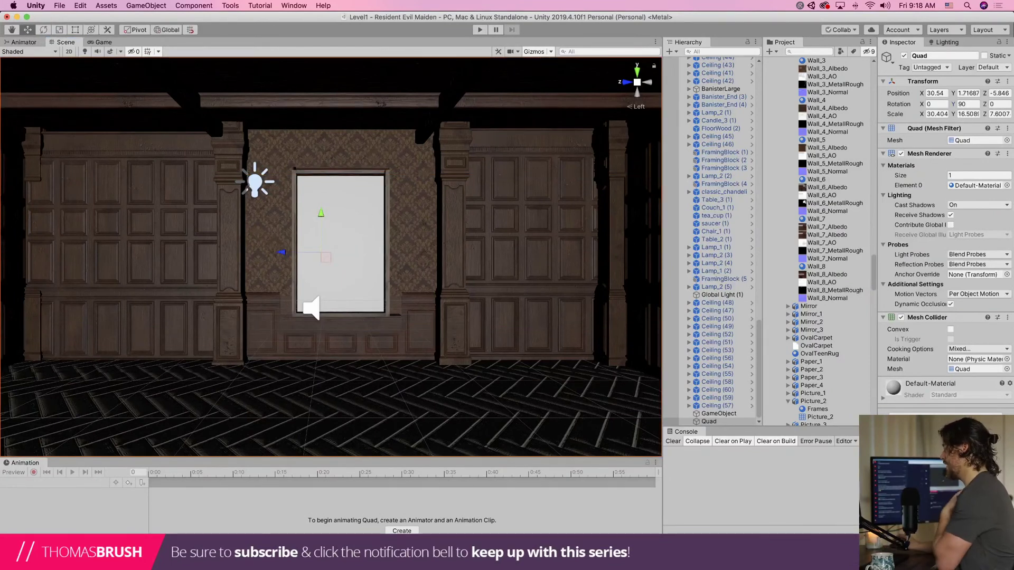
Switch to Photoshop and create a new 1920 x 1080 pixel document
mouse_move(387, 532)
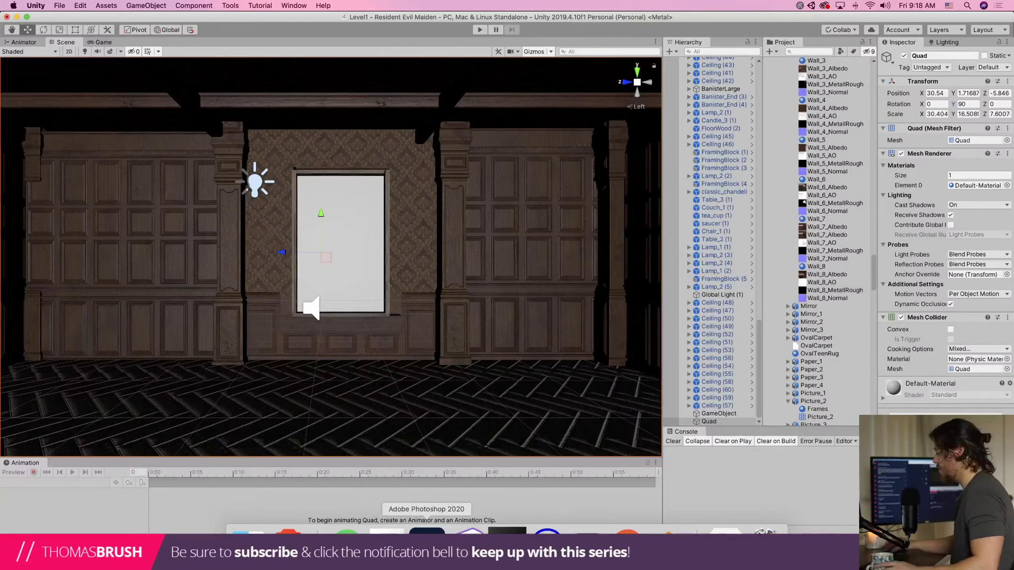
click(427, 532)
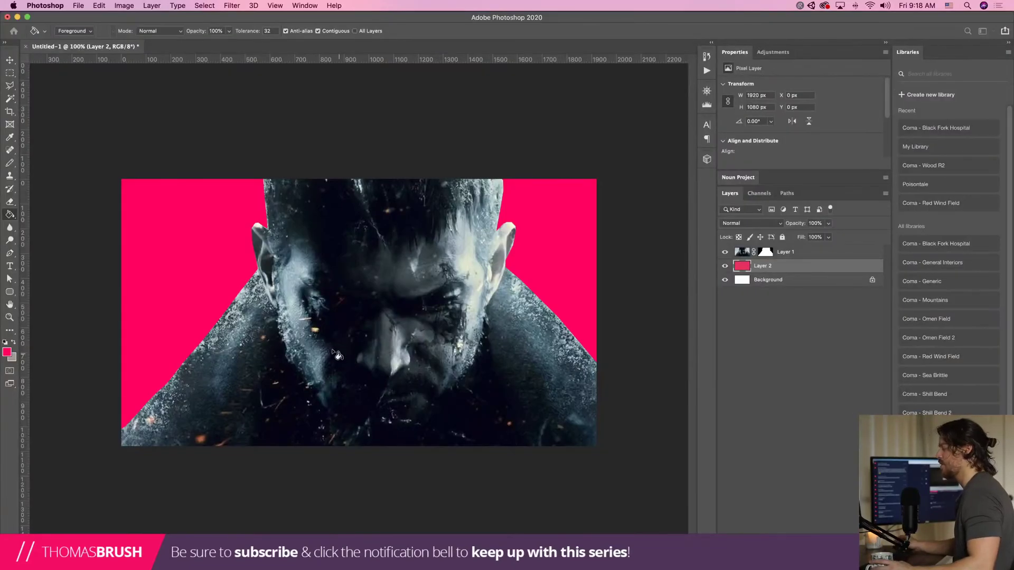
click(78, 5)
click(80, 19)
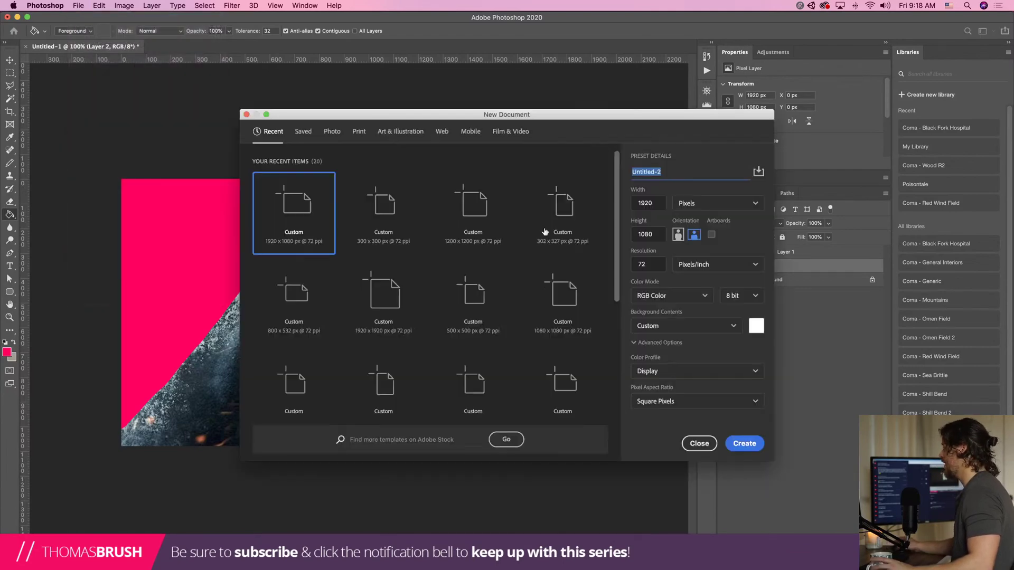
double_click(652, 204)
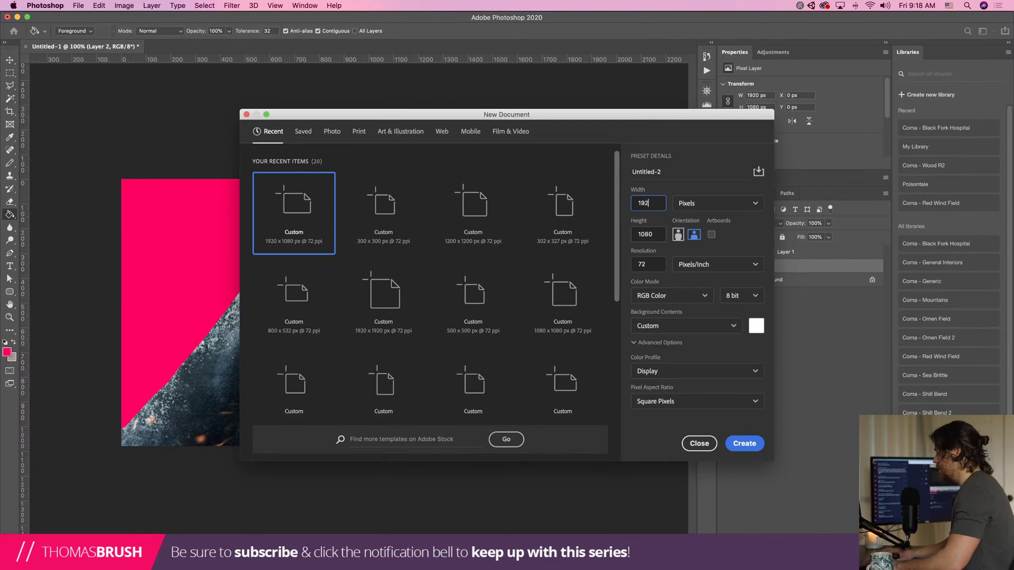
key(Tab)
key(Tab)
key(Return)
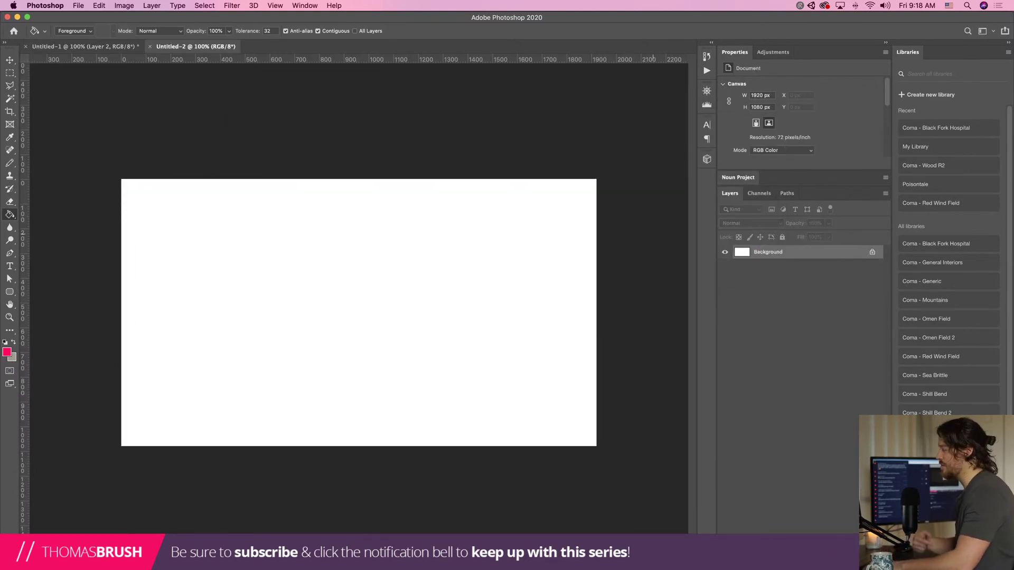
Switch to the Brave browser and take a small screenshot of the bright window in the Resident Evil Maiden gameplay video
key(super+Tab)
key(super+Tab)
key(super+Tab)
key(super+Tab)
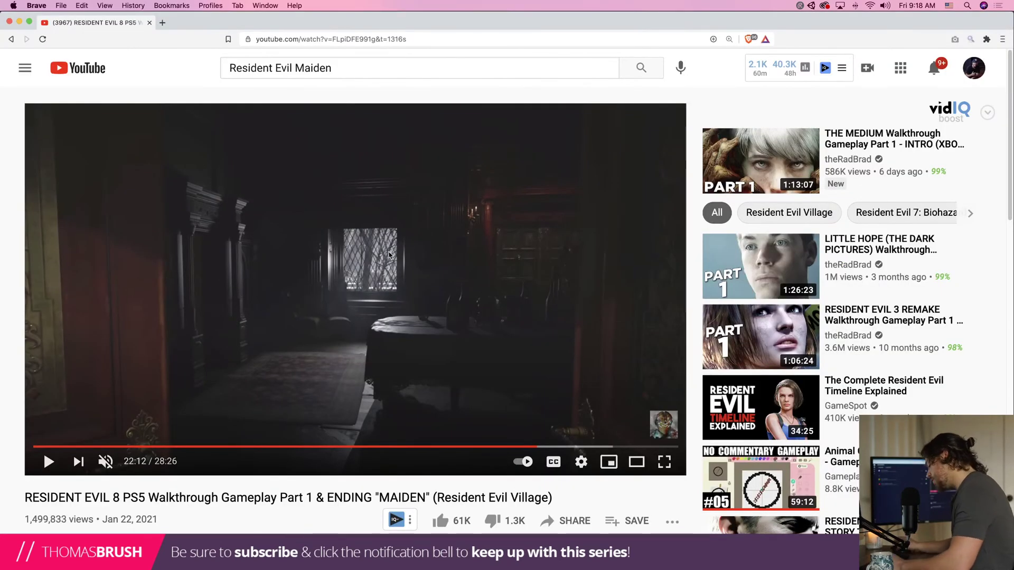
key(super+shift+4)
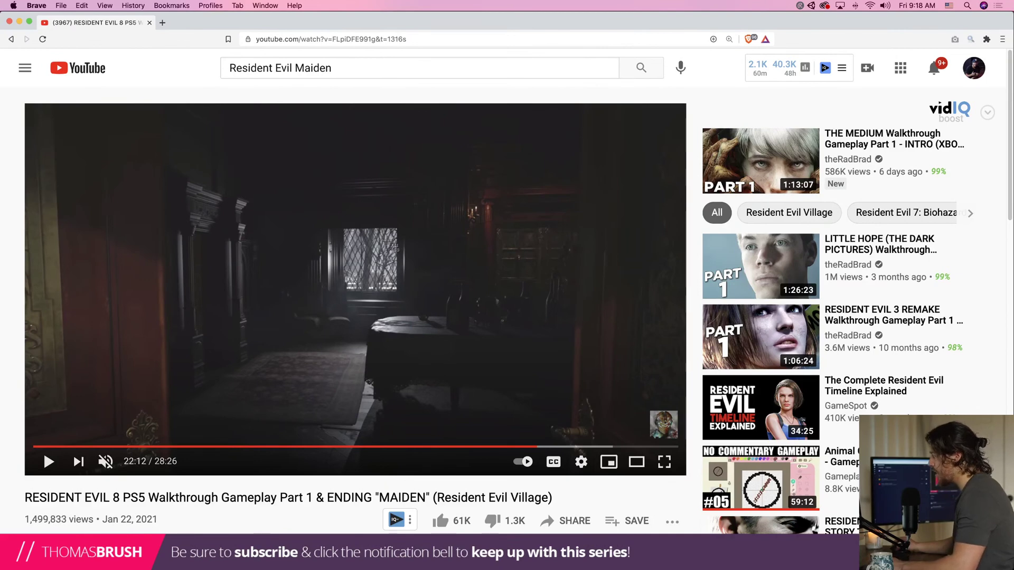
Switch to Photoshop, place the screenshot in the new document enlarged to about 7838%, and sample its pale grey as the foreground colour
key(super+Tab)
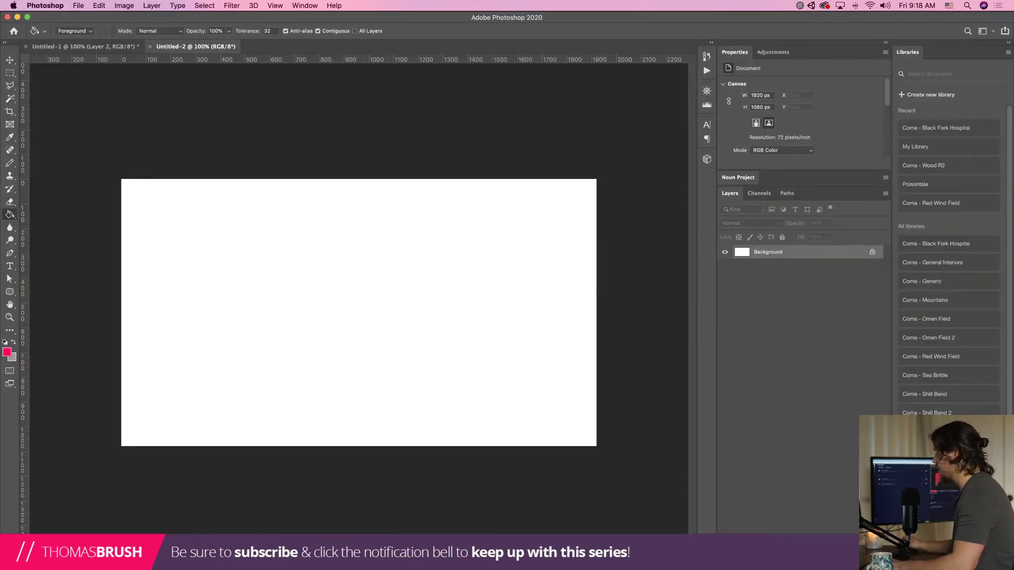
drag(945, 506, 161, 216)
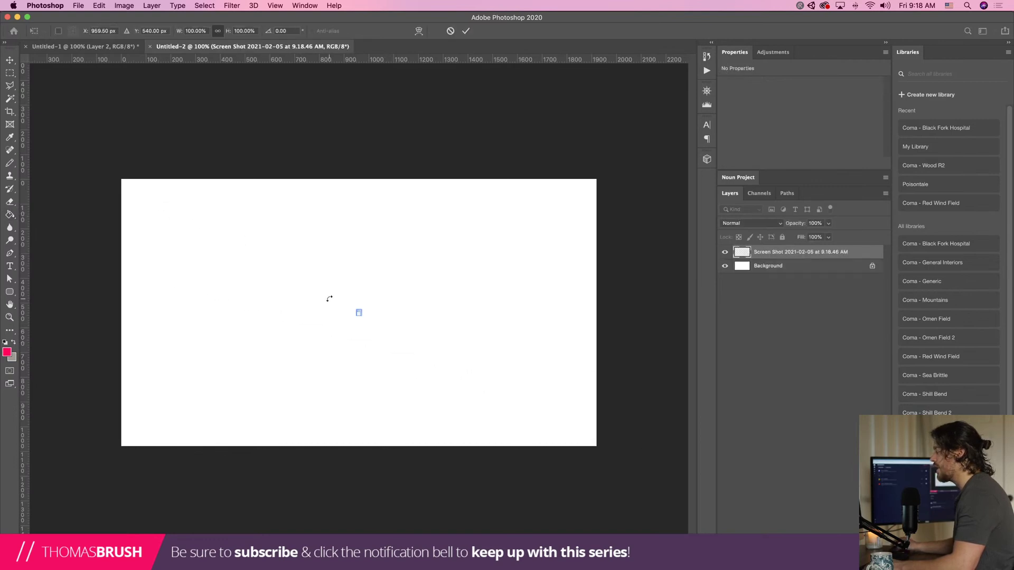
drag(356, 308, 170, 150)
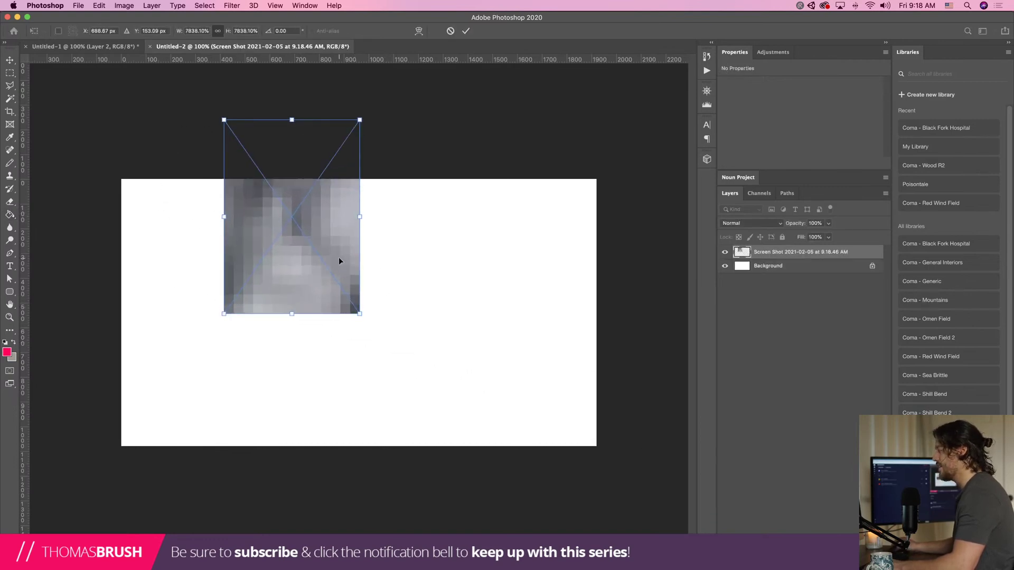
key(Return)
key(i)
click(357, 218)
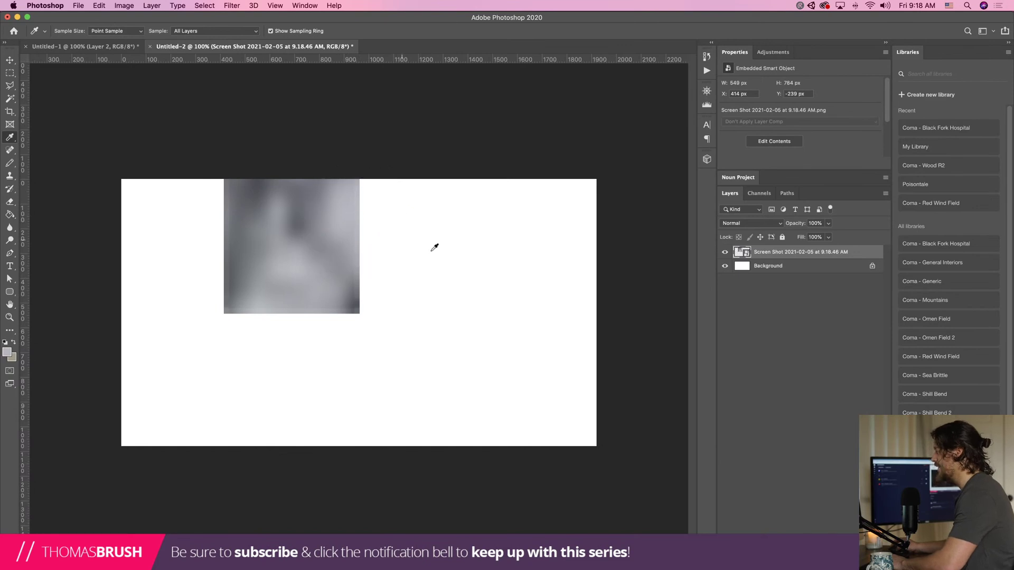
Fill a new layer with the sampled pale grey using the Paint Bucket and delete the screenshot layer
key(g)
key(super+shift+alt+n)
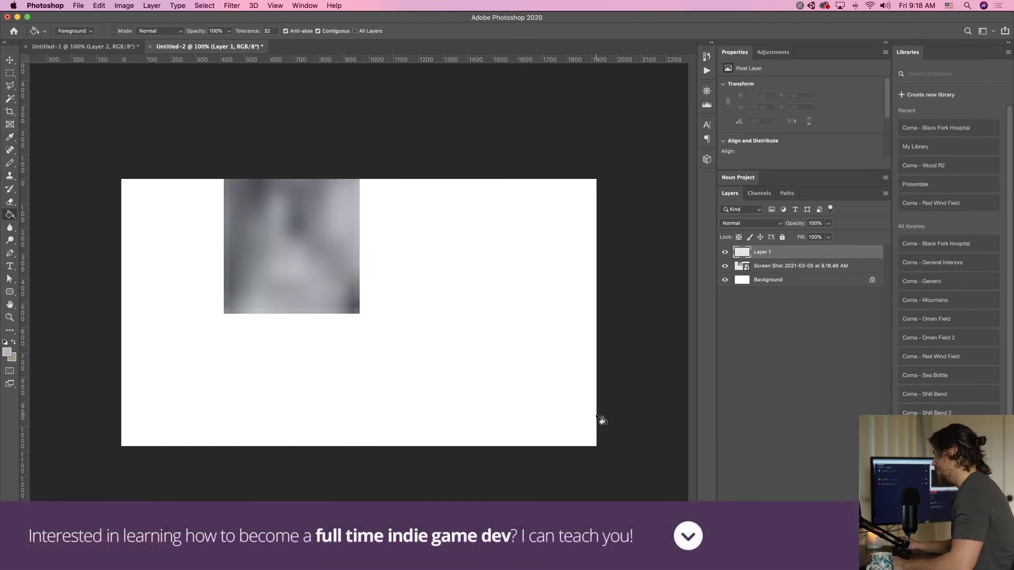
click(491, 357)
click(802, 263)
key(Delete)
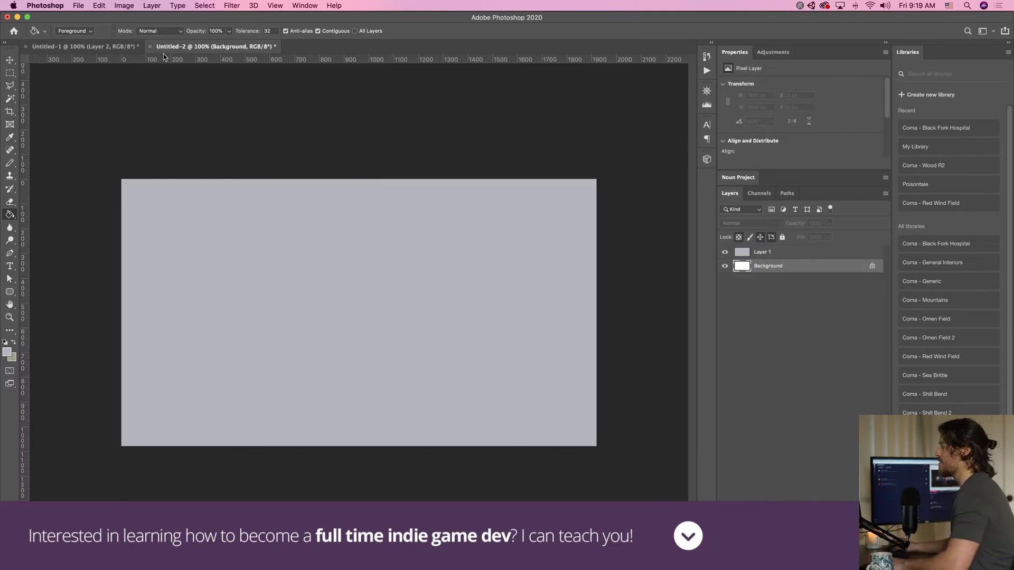
Start saving the grey document as a new file and browse to the Atmos Games folder
click(66, 5)
mouse_move(78, 6)
click(116, 117)
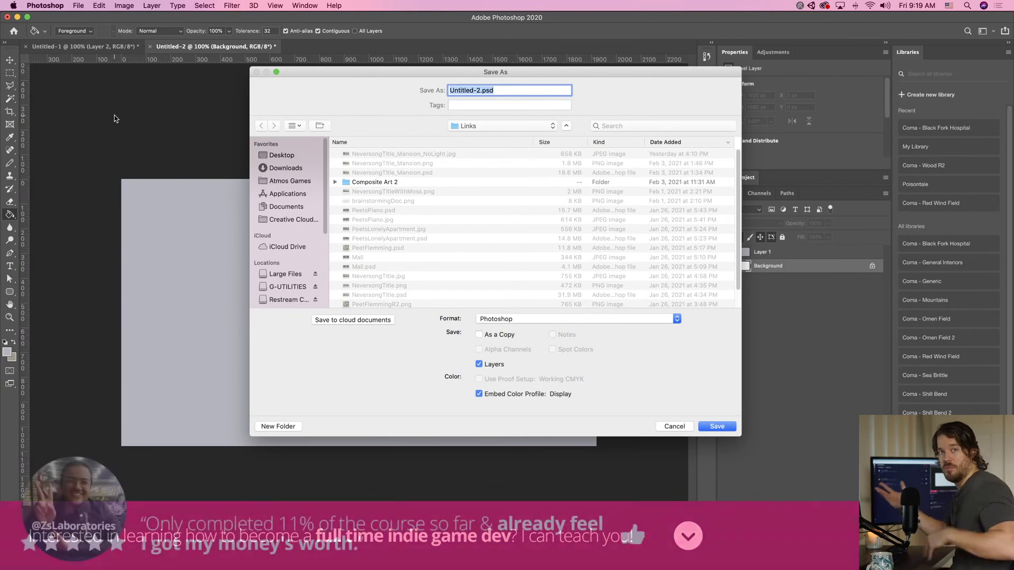
click(473, 125)
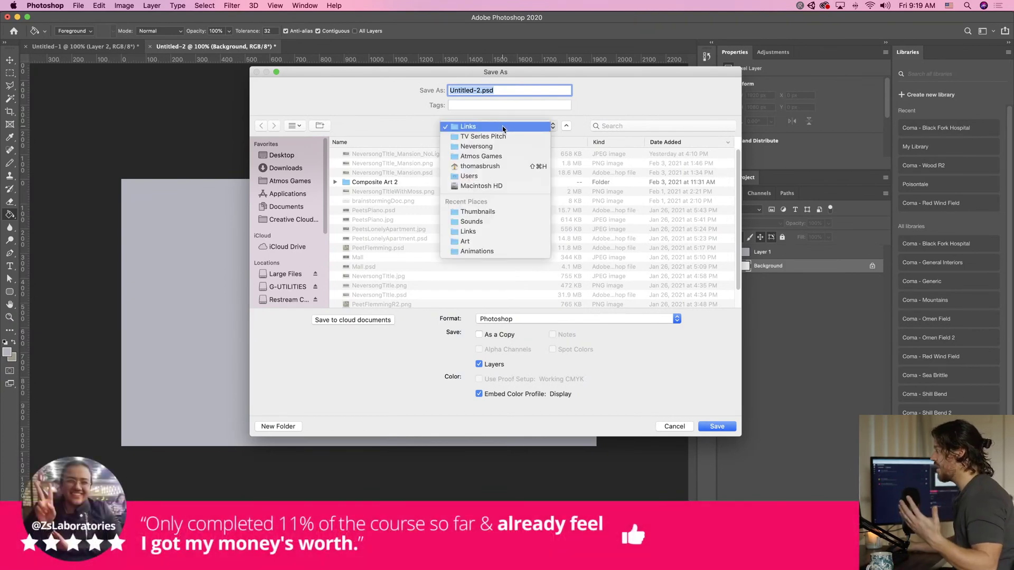
click(507, 217)
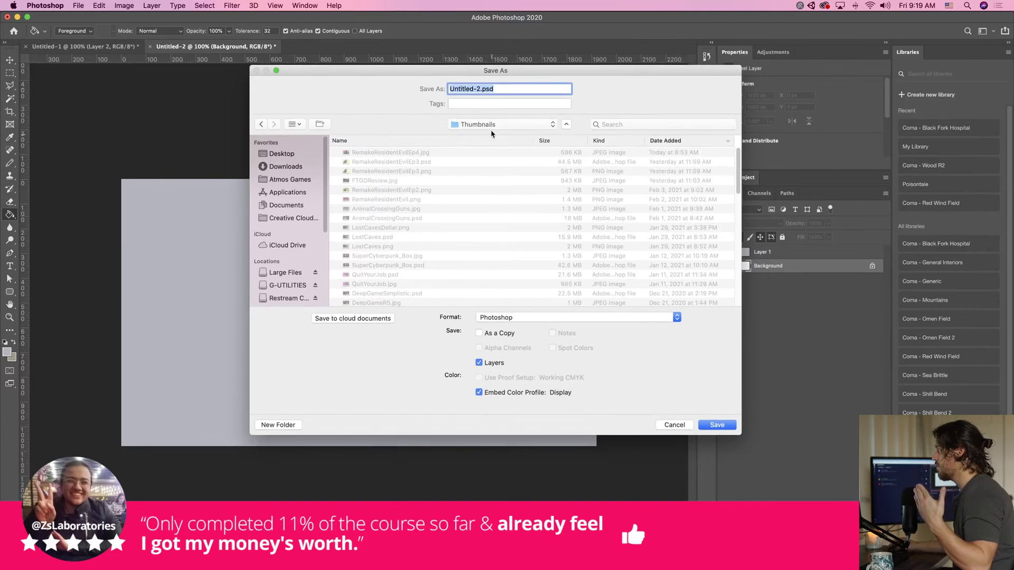
click(493, 126)
click(520, 221)
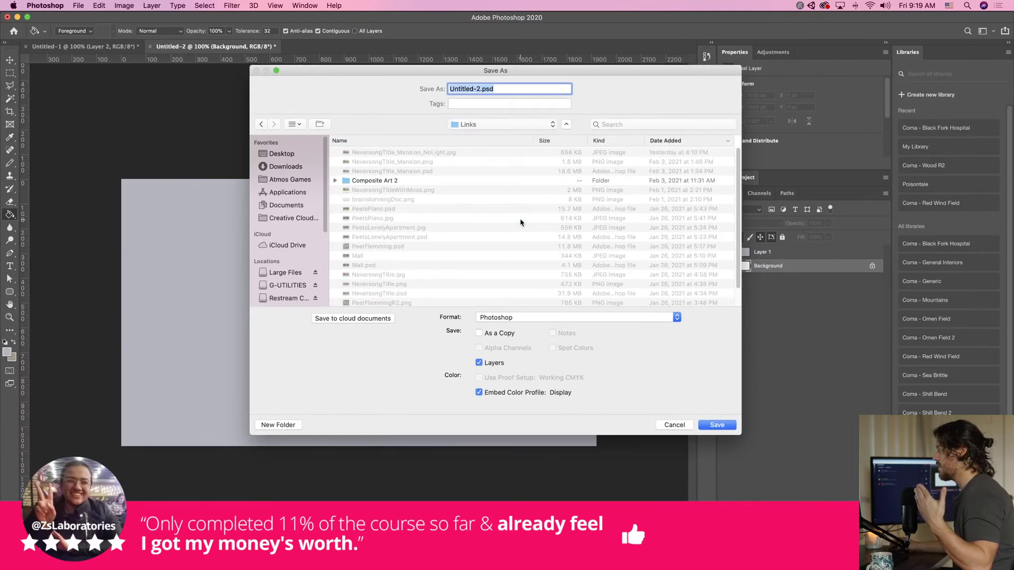
click(488, 126)
click(494, 154)
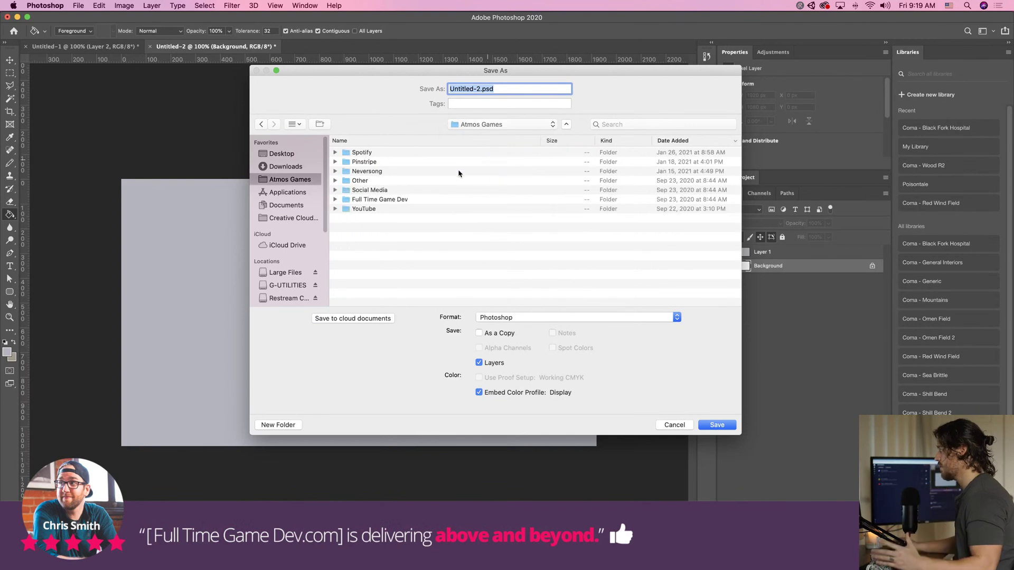
Save the document as Skybox.psd in Full Time Game Dev > Unity > Resident Evil Village > Resident Evil Maiden > Assets > Art
double_click(400, 200)
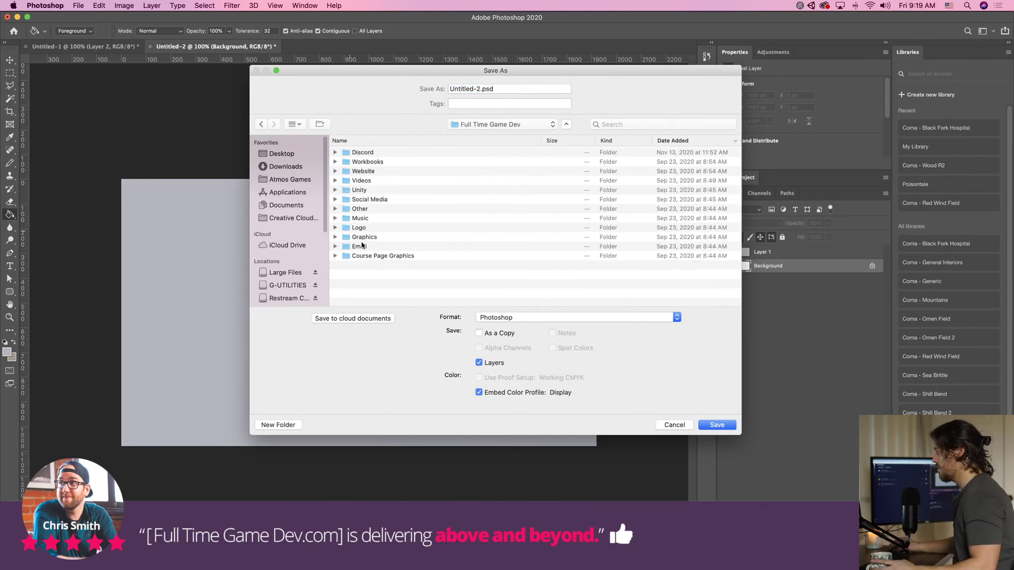
double_click(373, 191)
double_click(403, 153)
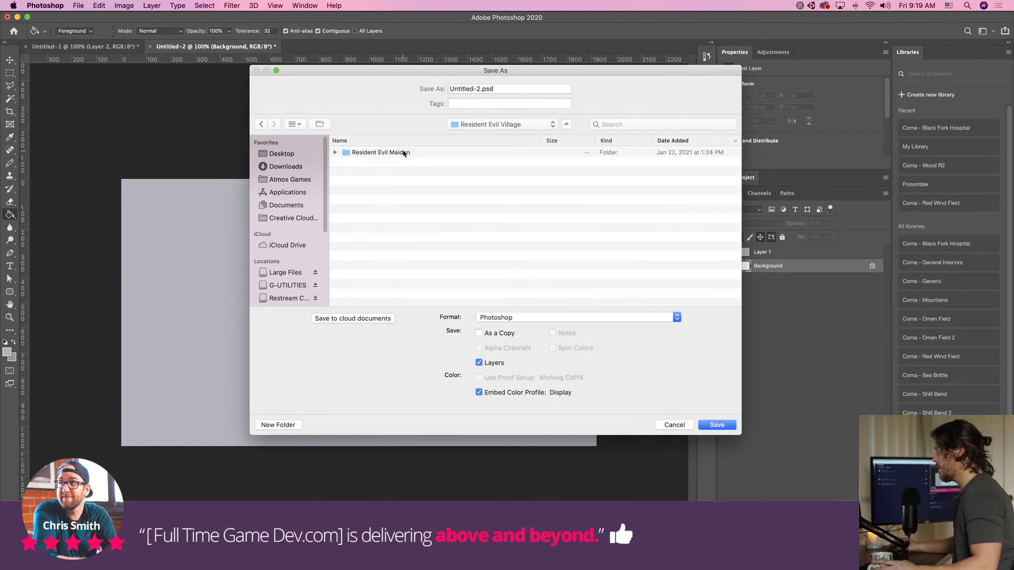
double_click(404, 153)
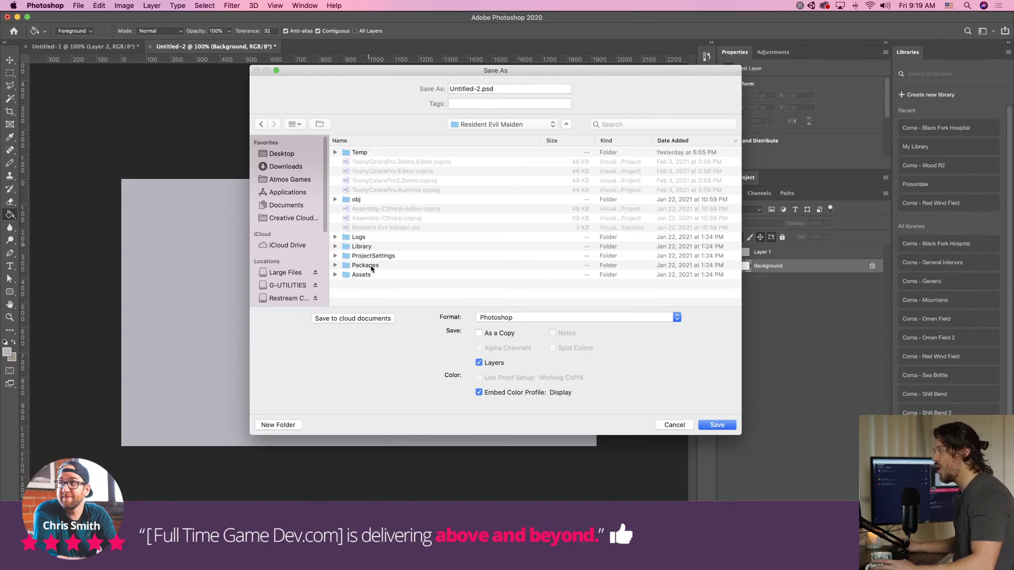
double_click(372, 275)
scroll(391, 222, down, 5)
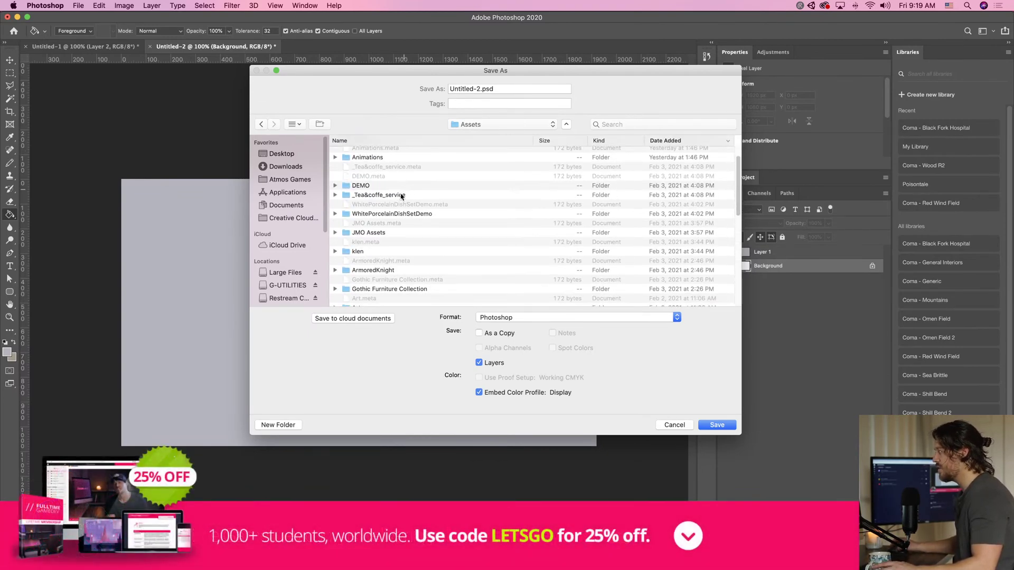
double_click(369, 192)
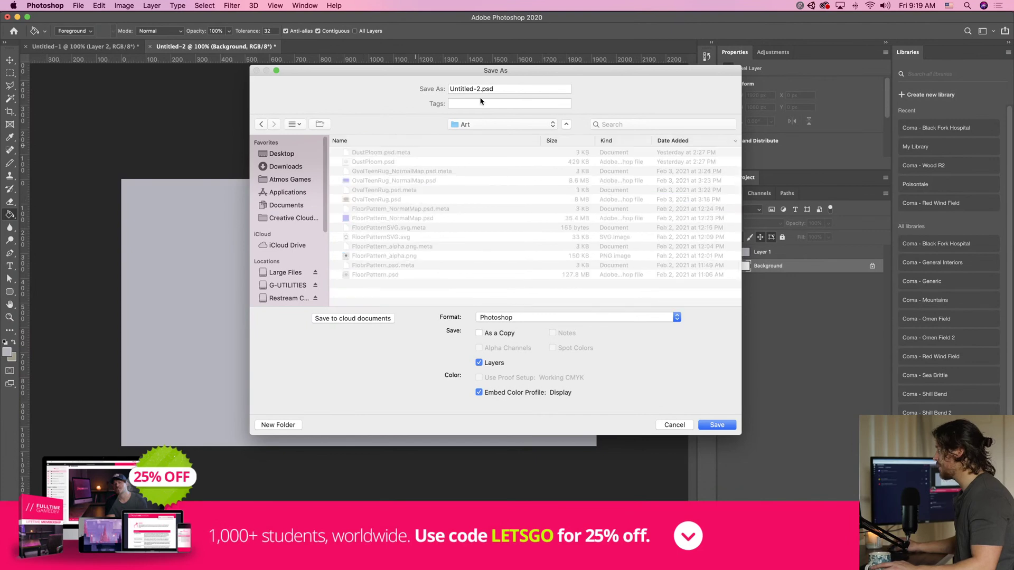
drag(481, 89, 296, 83)
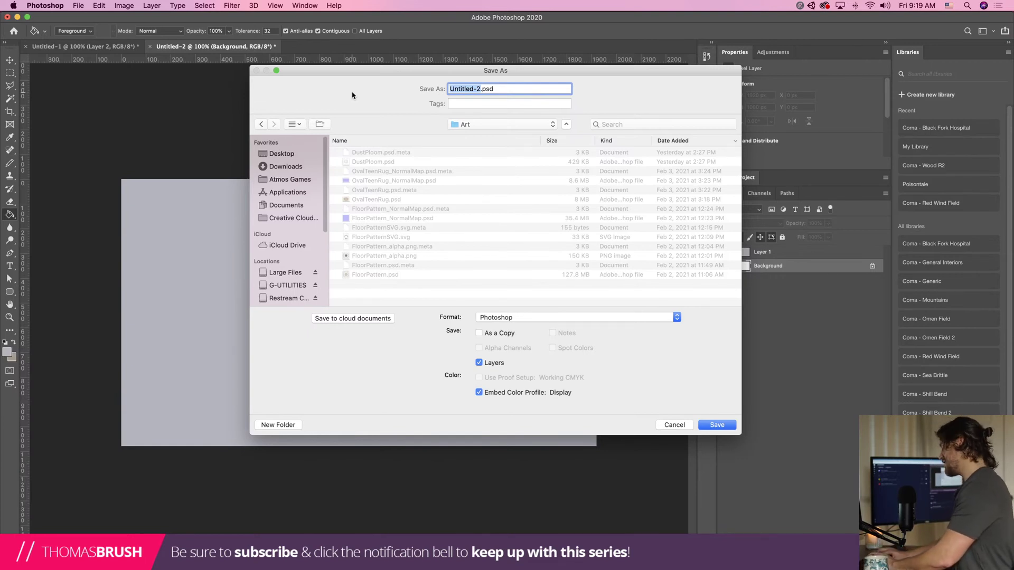
text(Skybox)
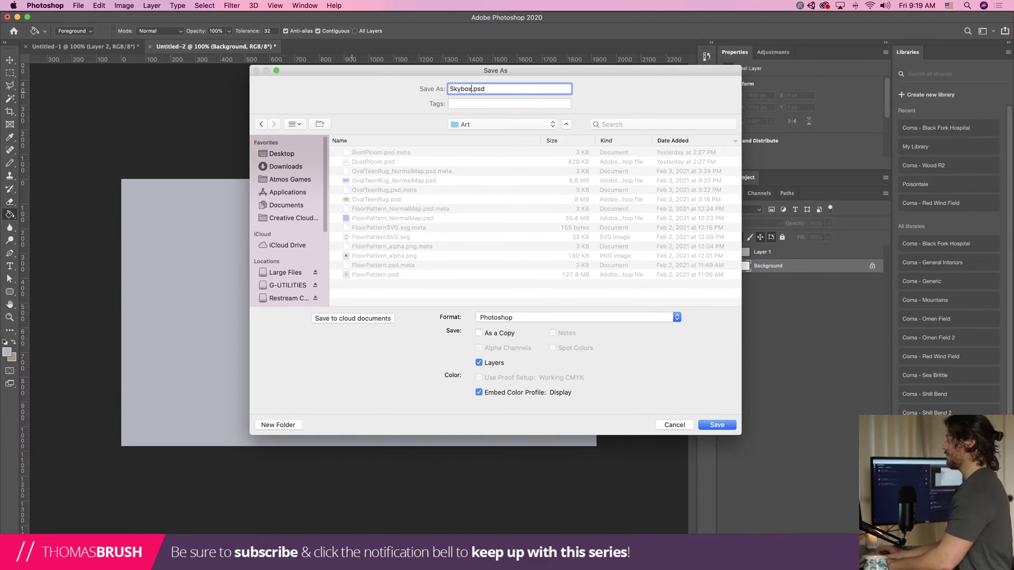
key(Return)
Switch to Unity and create a material named Skybox in the project's Materials folder
key(super+Tab)
key(super+Tab)
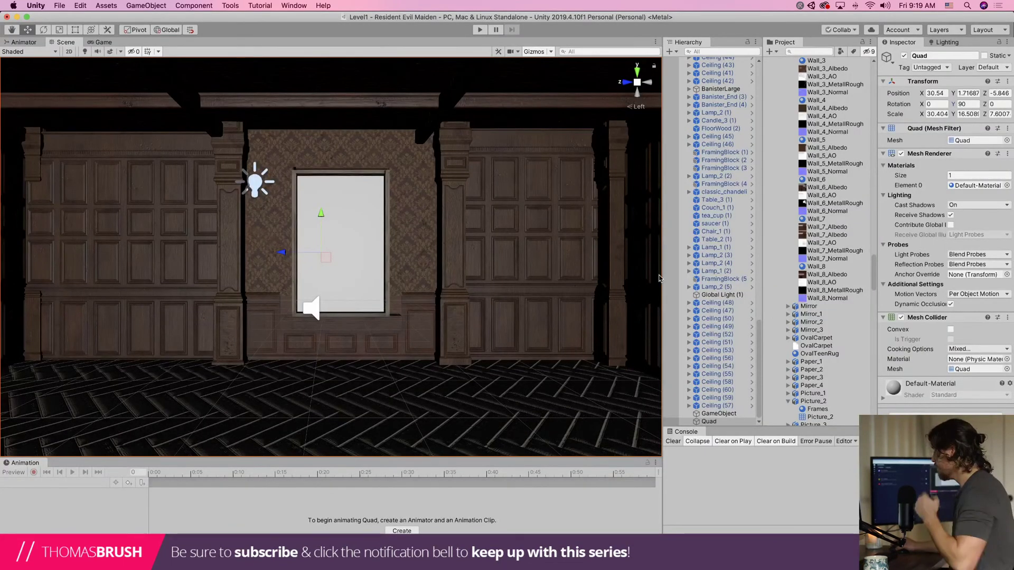
scroll(853, 182, up, 15)
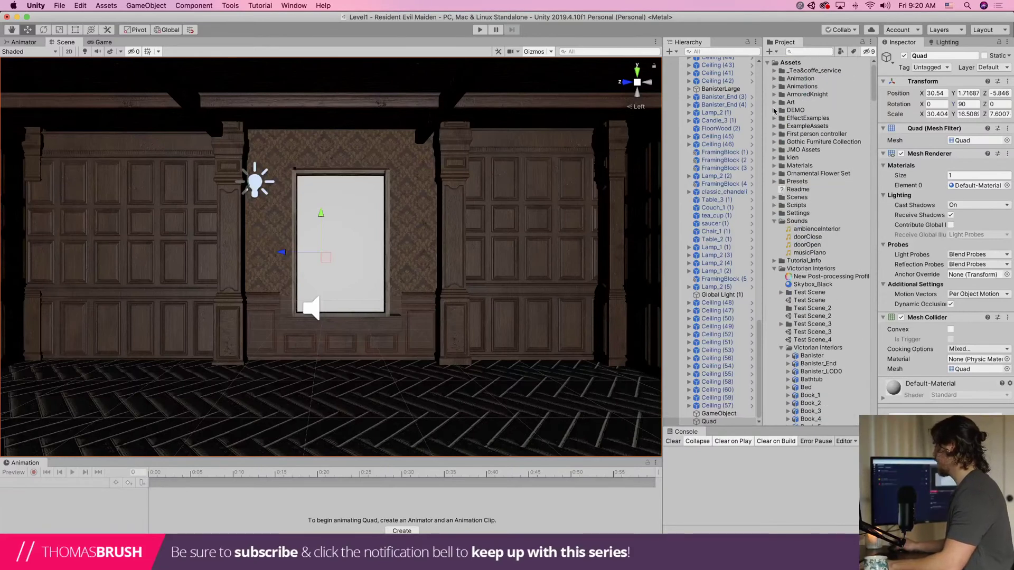
click(773, 220)
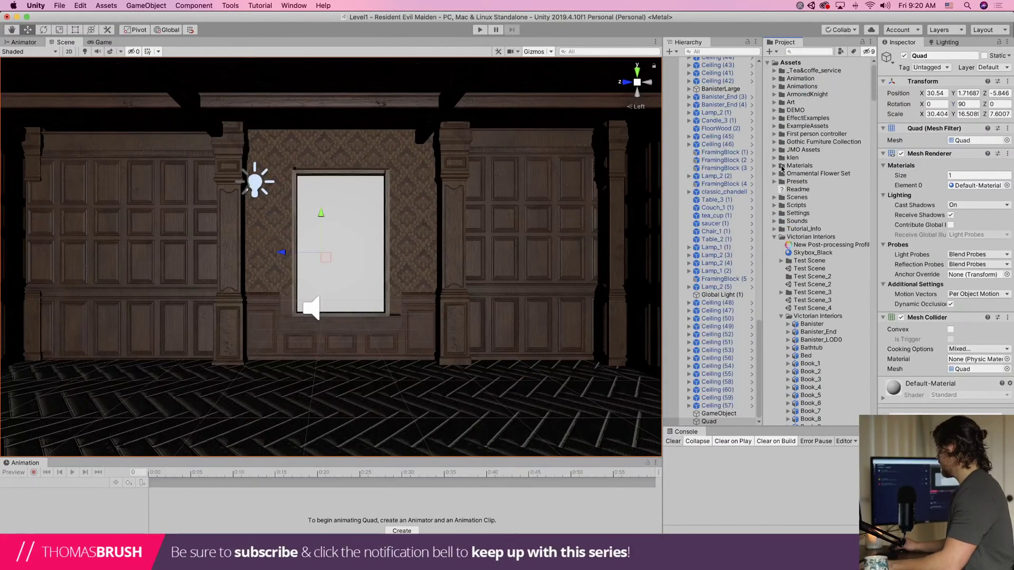
click(783, 167)
click(774, 166)
click(818, 189)
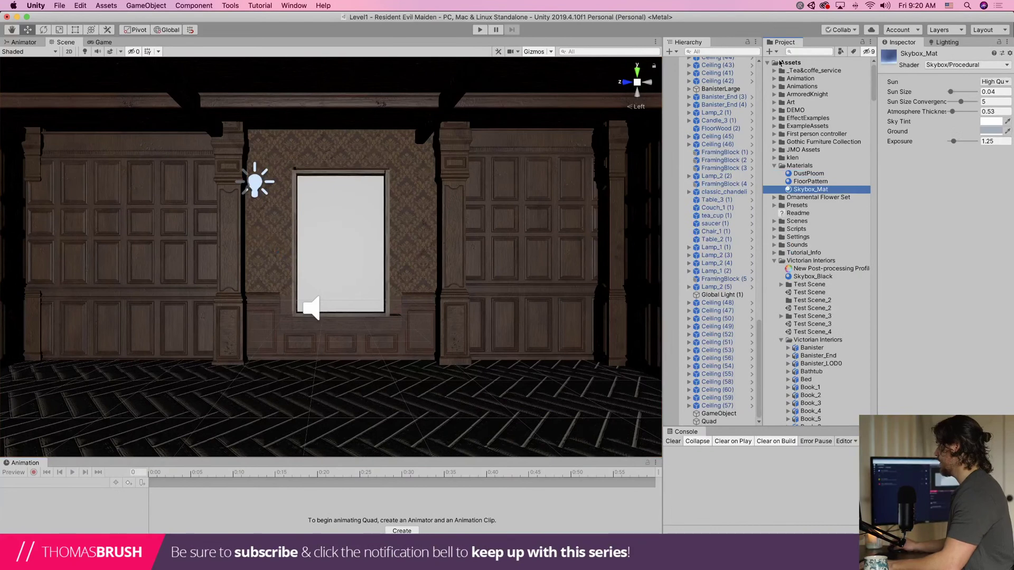
click(772, 51)
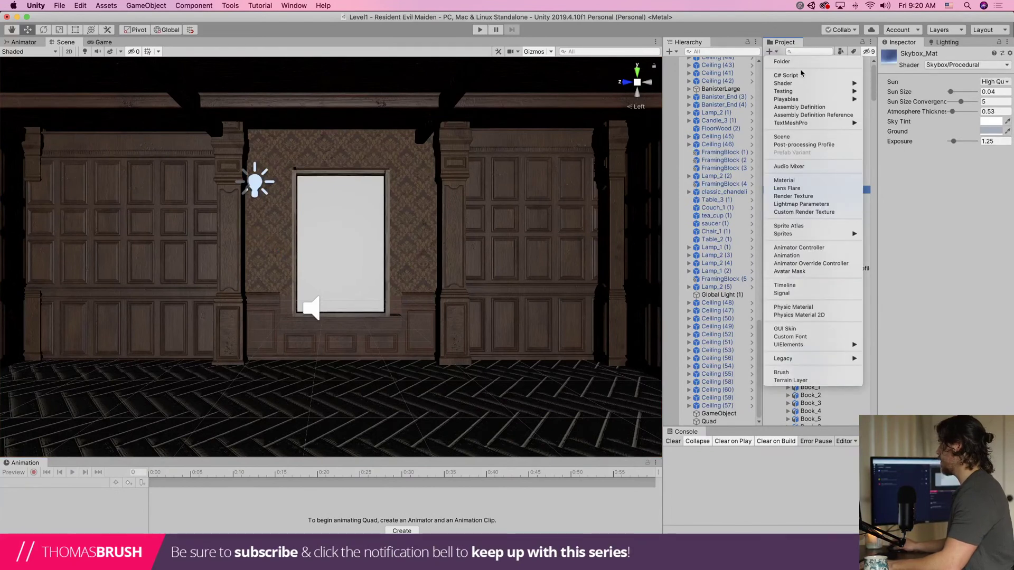
click(798, 182)
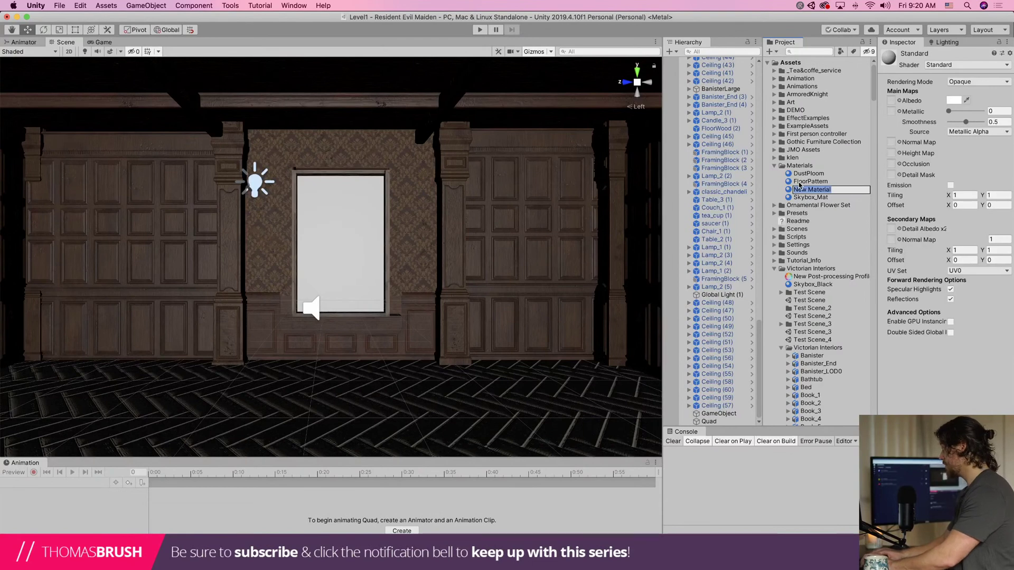
text(Skybox)
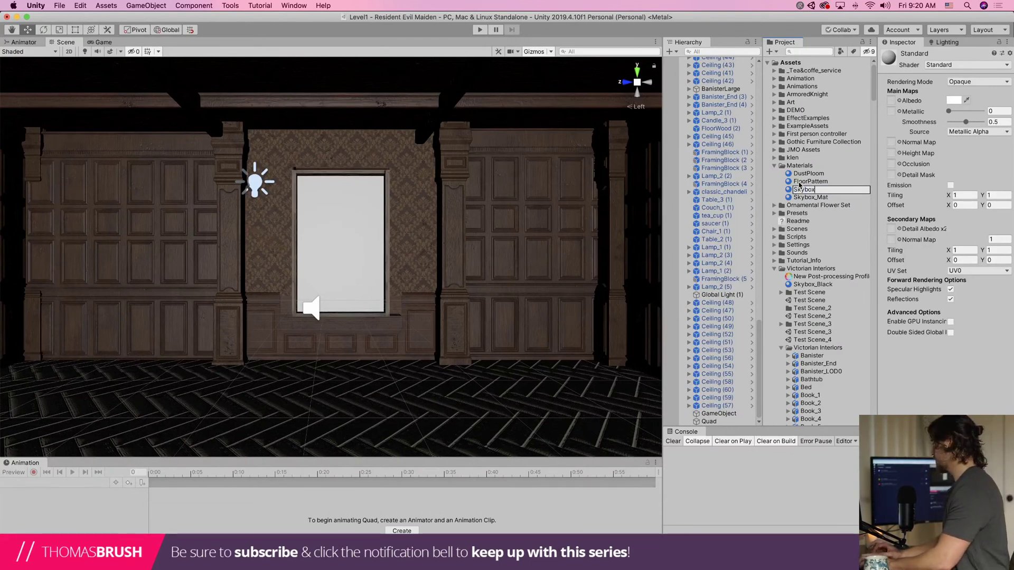
key(Return)
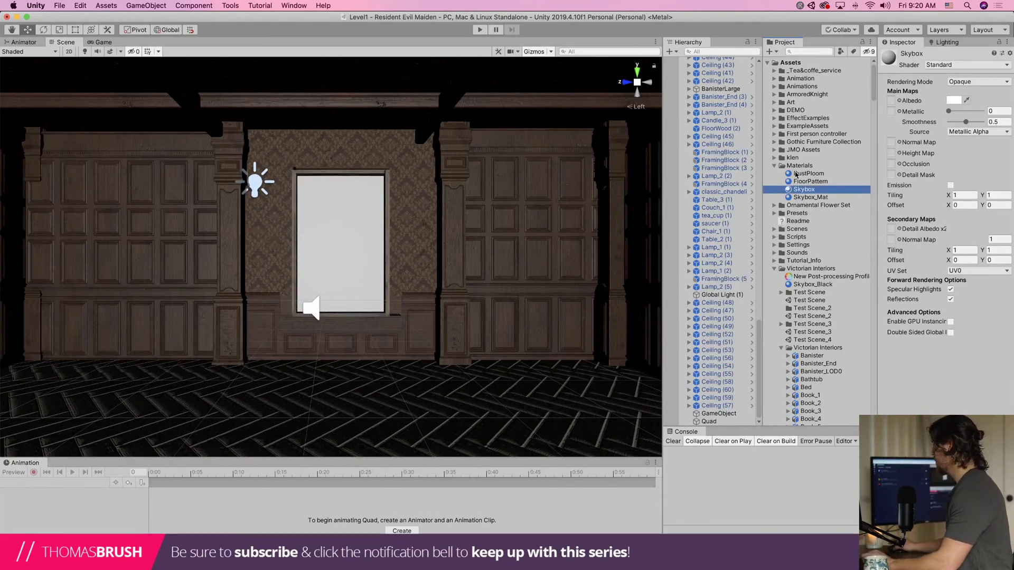
Assign the Skybox texture from the Art folder as the Skybox material's albedo map and set its shader to Unlit/Texture
click(774, 103)
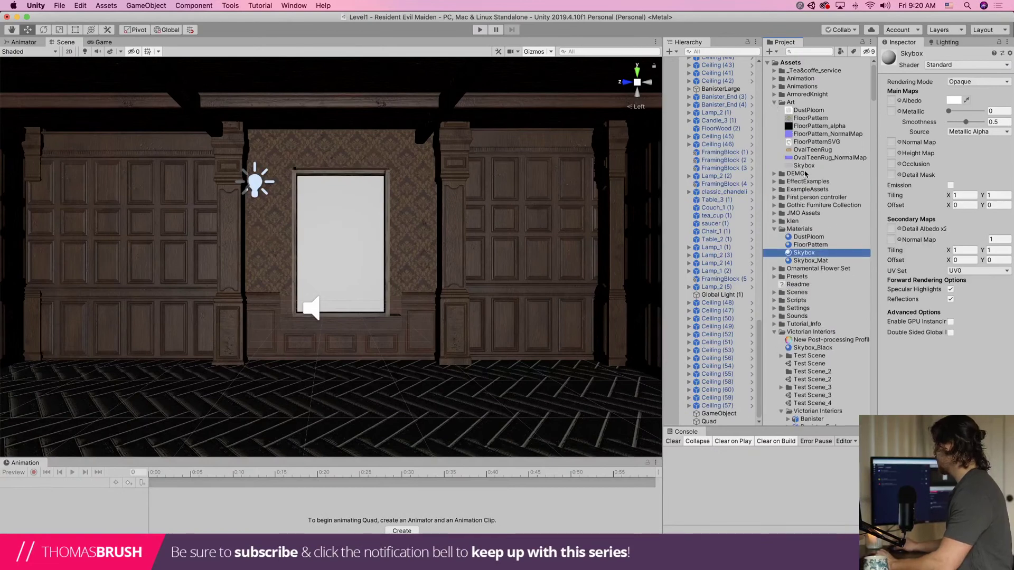
drag(804, 165, 891, 99)
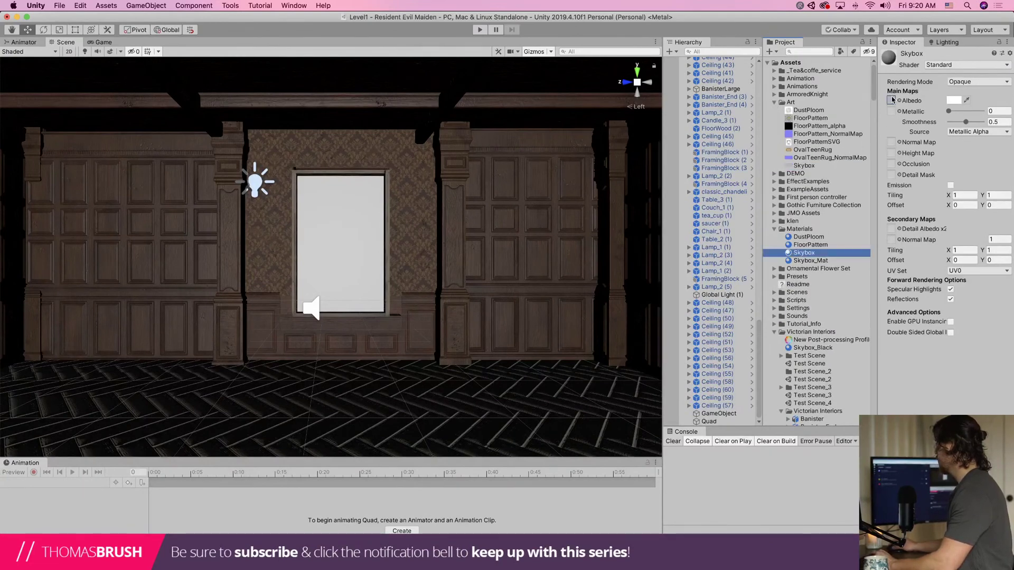
click(352, 212)
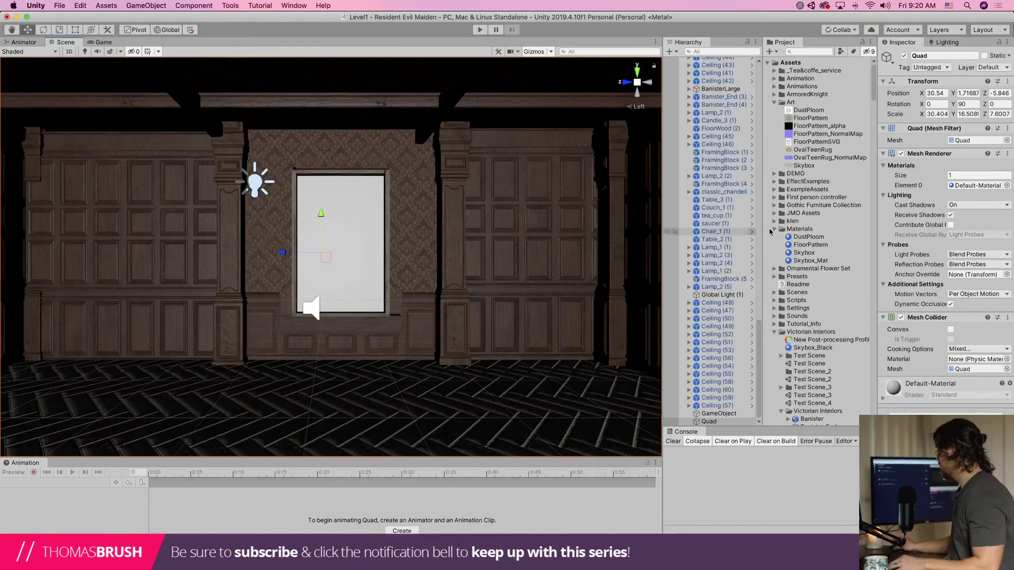
click(804, 252)
click(946, 66)
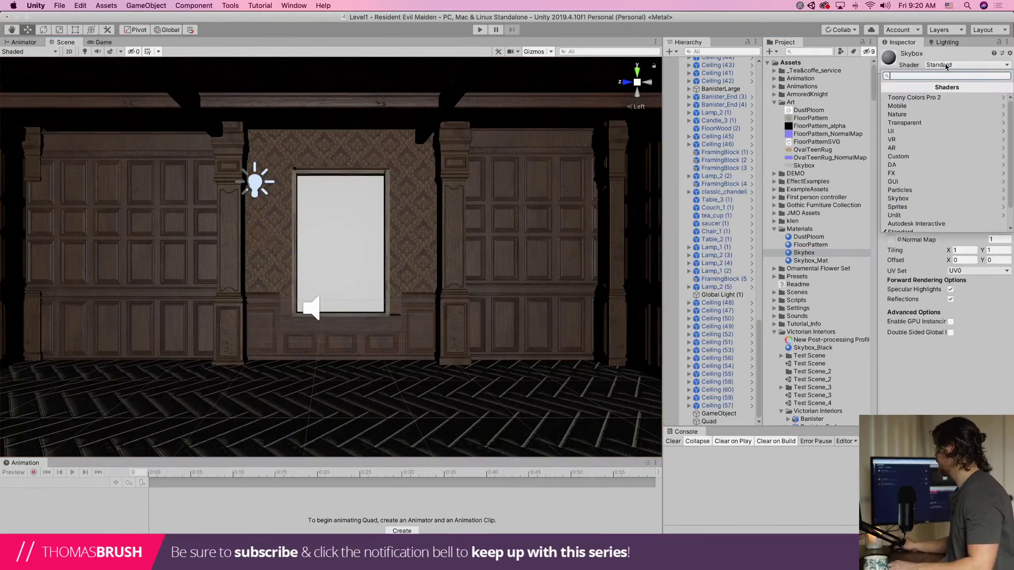
click(897, 215)
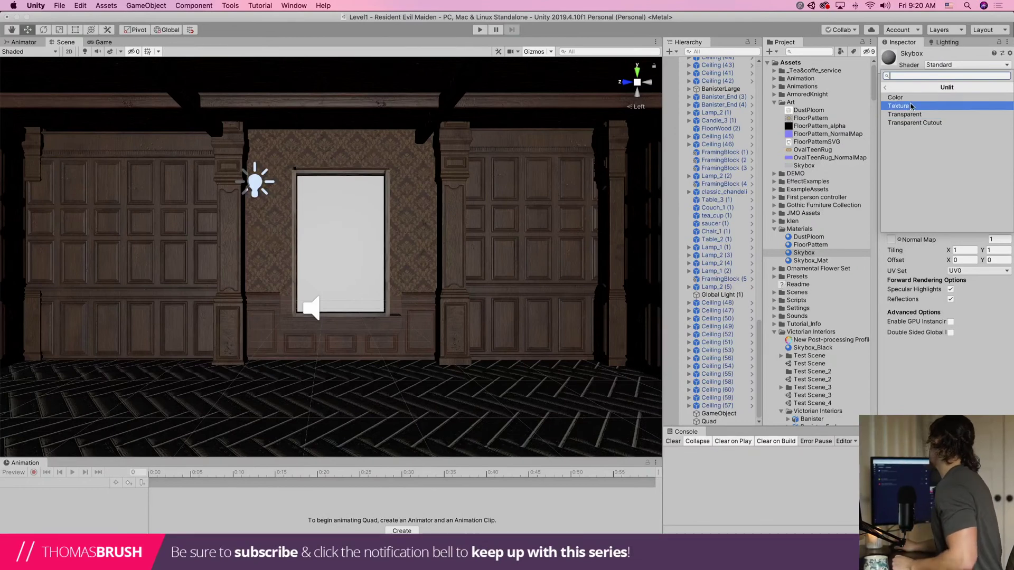
click(911, 106)
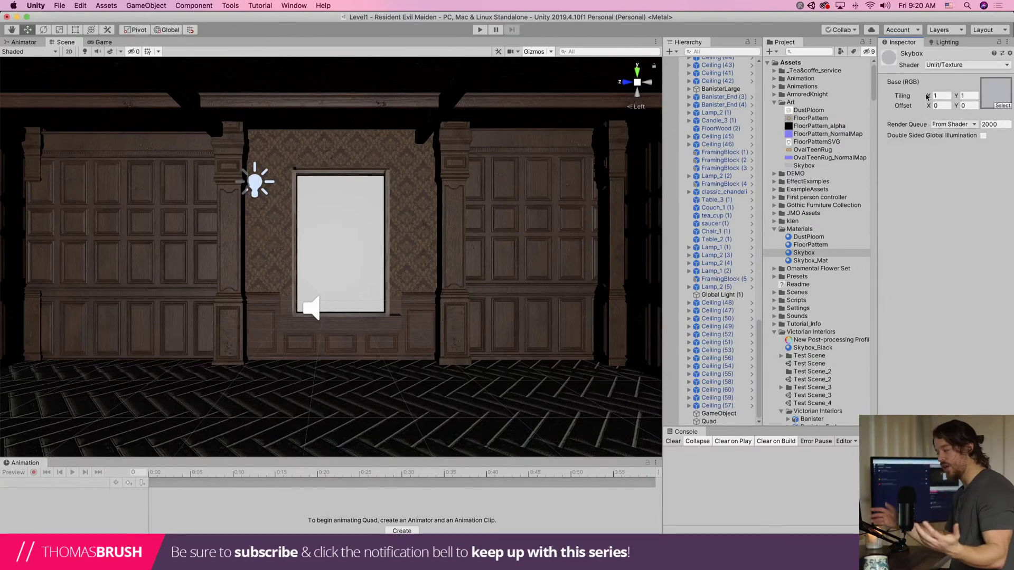
Select the backdrop quad and examine how it fills the window opening from close up and from a distance
click(309, 229)
scroll(343, 229, up, 10)
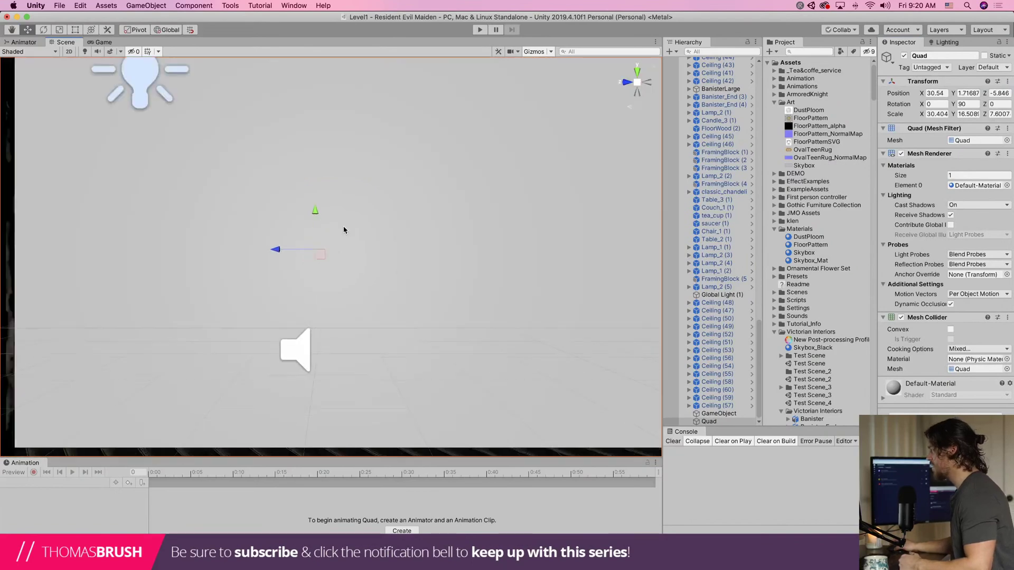
scroll(343, 228, down, 6)
right_drag(343, 228, 350, 161)
scroll(347, 194, up, 5)
scroll(351, 161, up, 6)
scroll(350, 161, down, 2)
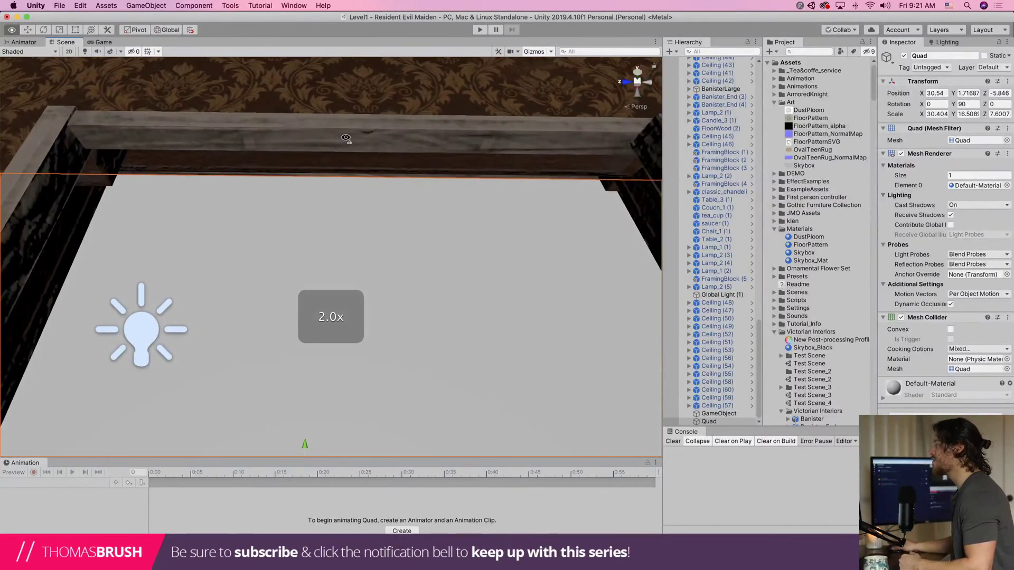
scroll(346, 138, down, 6)
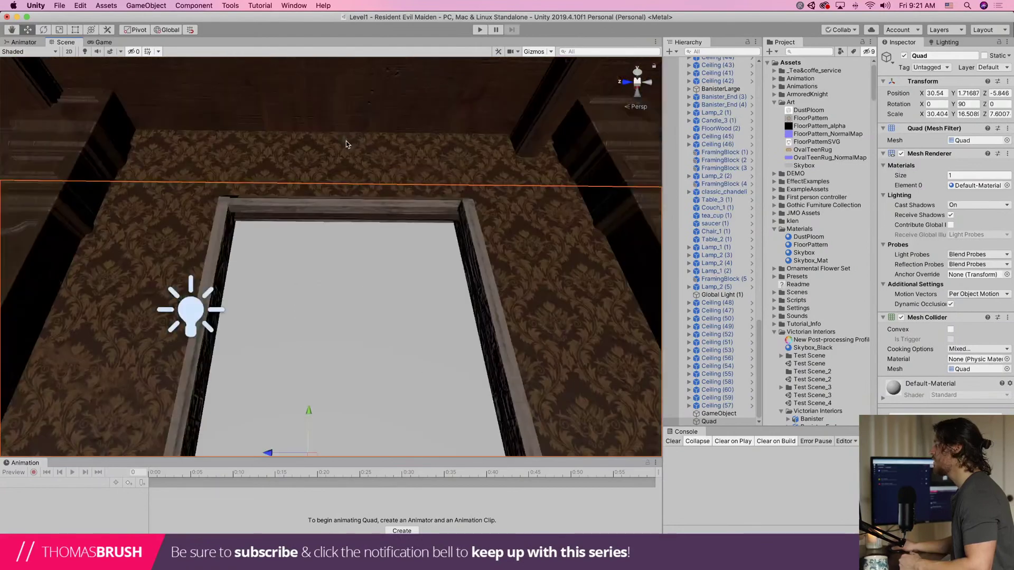
right_drag(346, 141, 344, 245)
scroll(343, 246, down, 6)
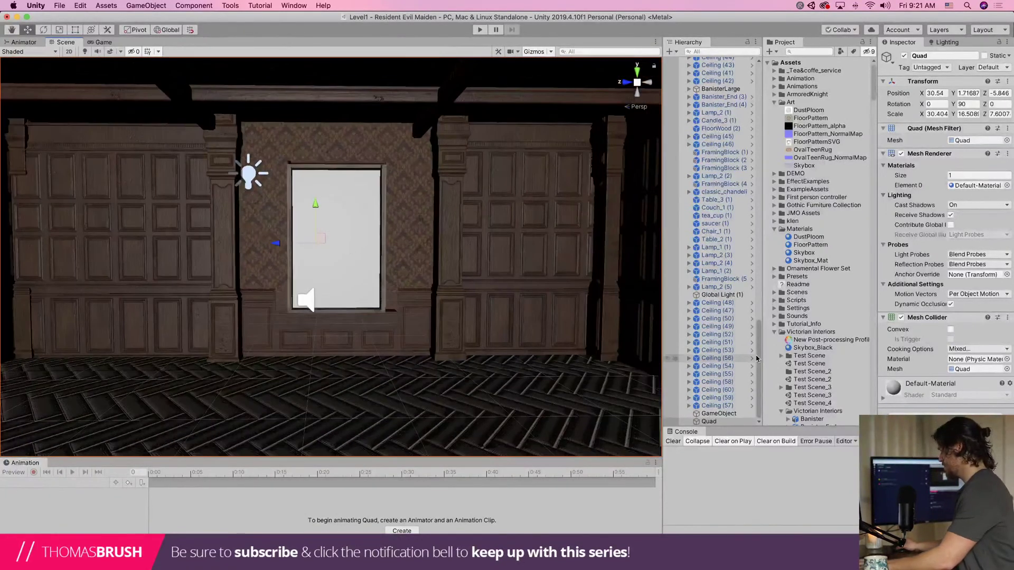
Rename the backdrop quad as SkyboxQuad
click(717, 421)
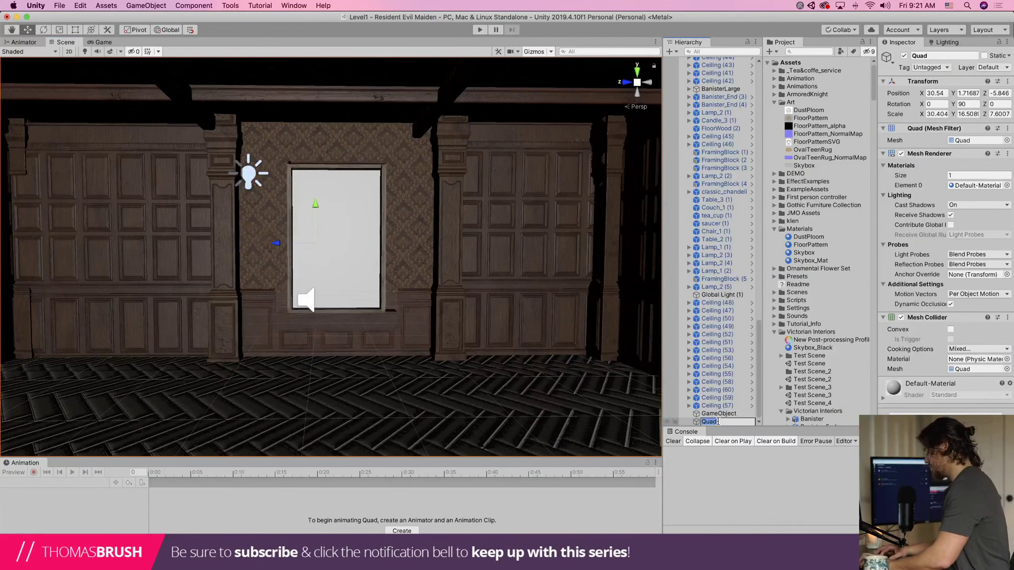
text(SkyboxQuad)
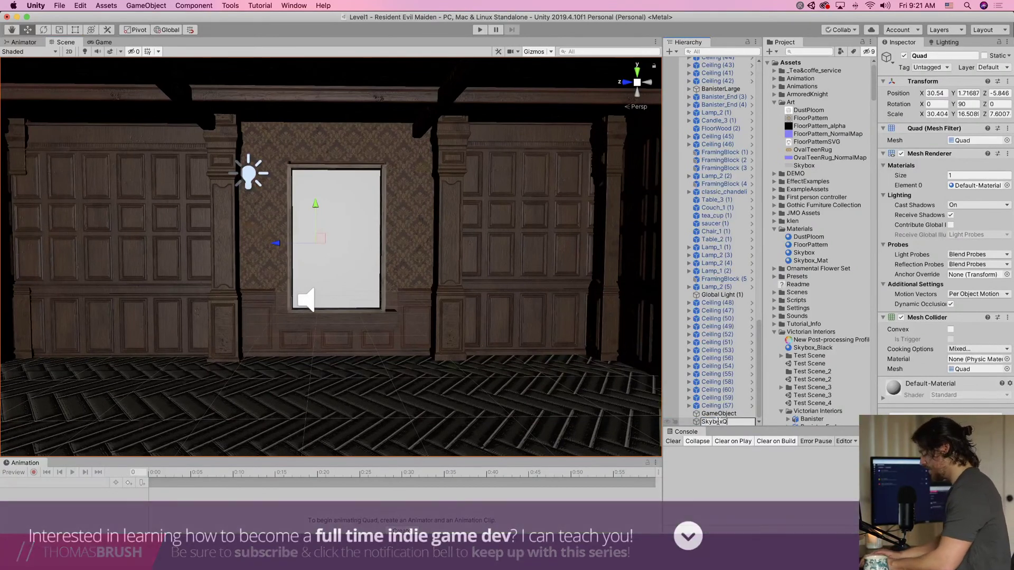
key(Return)
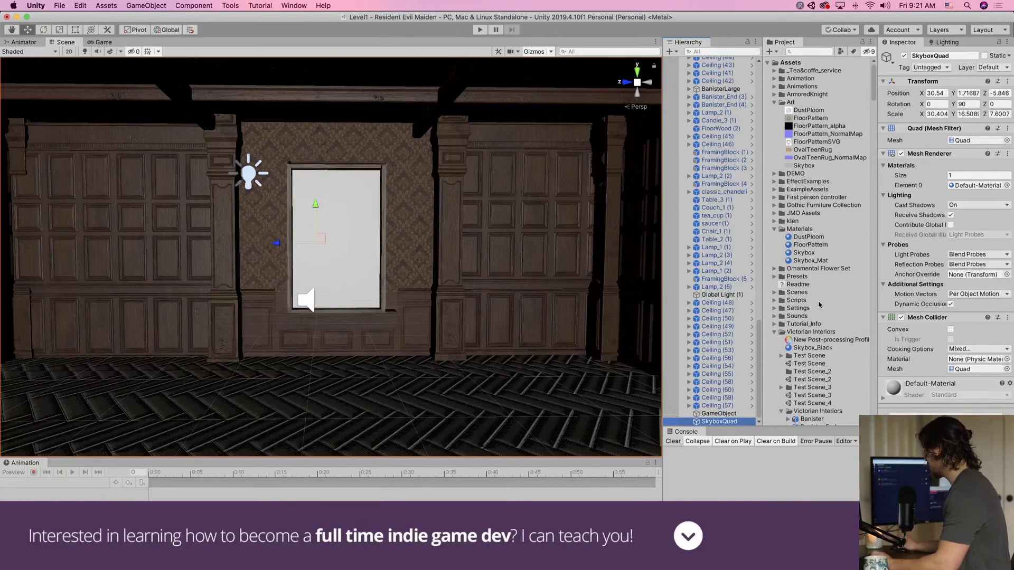
Assign the Skybox material to SkyboxQuad's Element 0 slot and play-test the level by walking through the mansion
drag(801, 252, 975, 188)
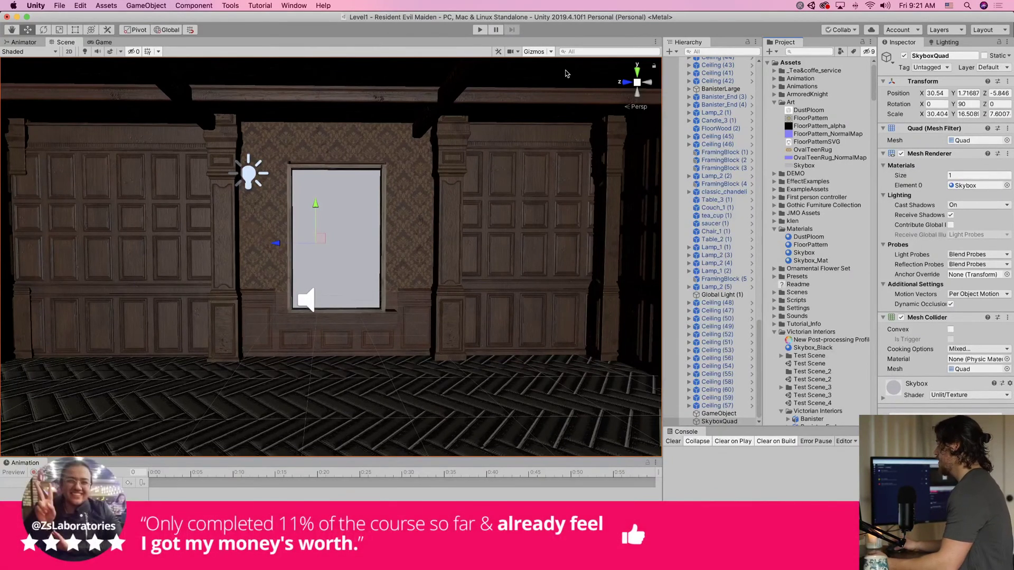
click(480, 32)
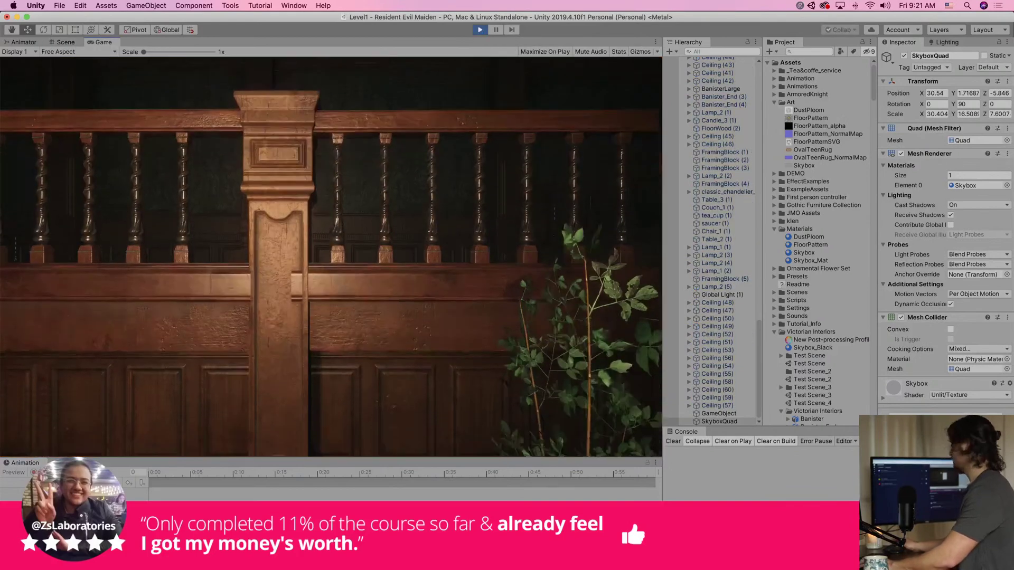
key(s)
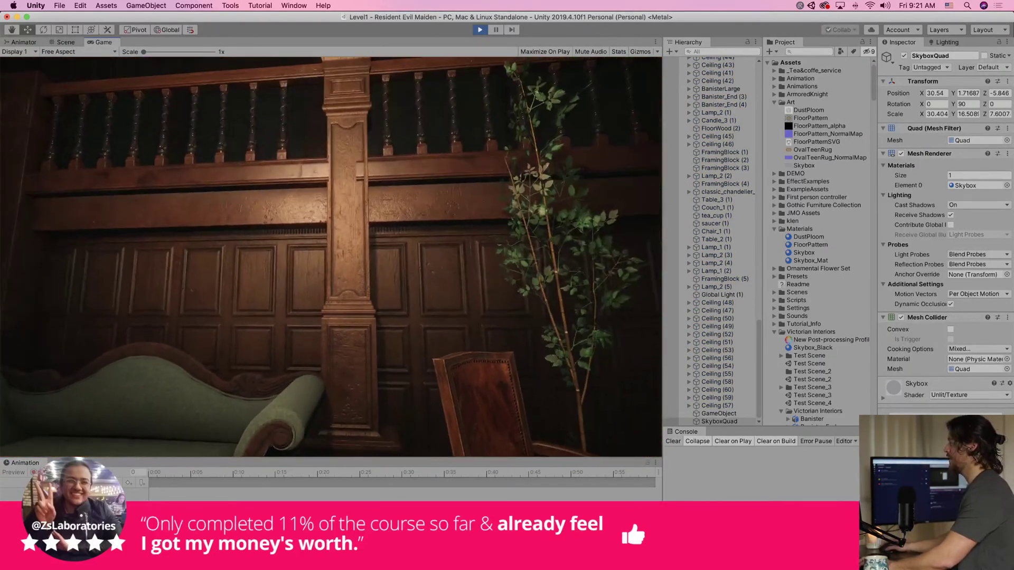
key(w)
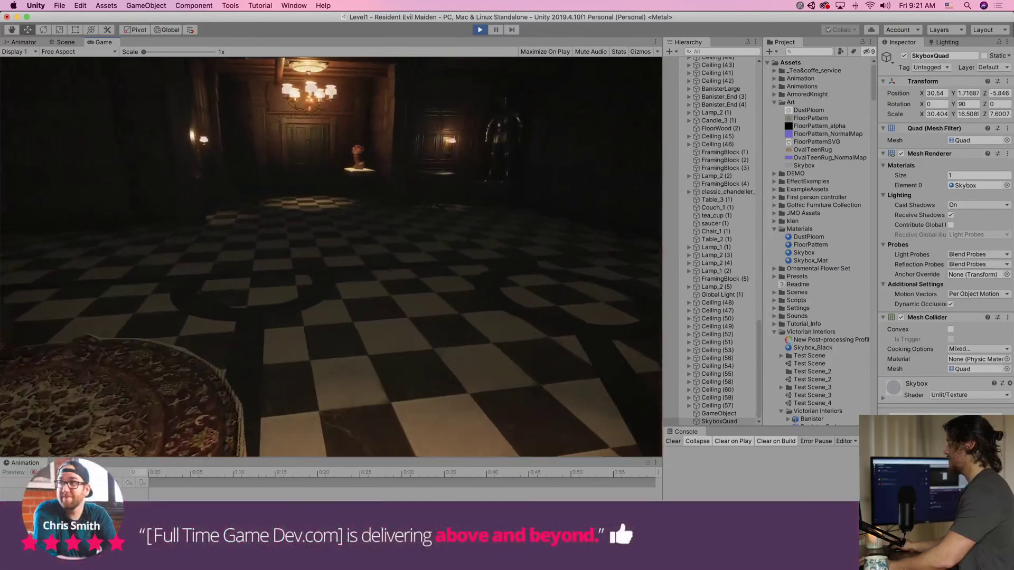
key(w)
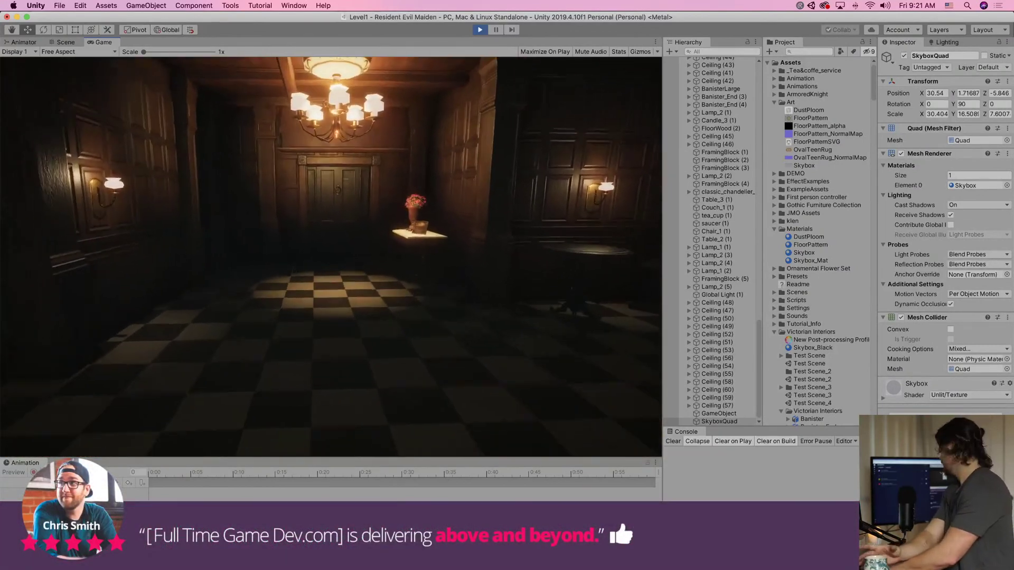
key(super+Tab)
key(super+Tab)
key(super+Tab)
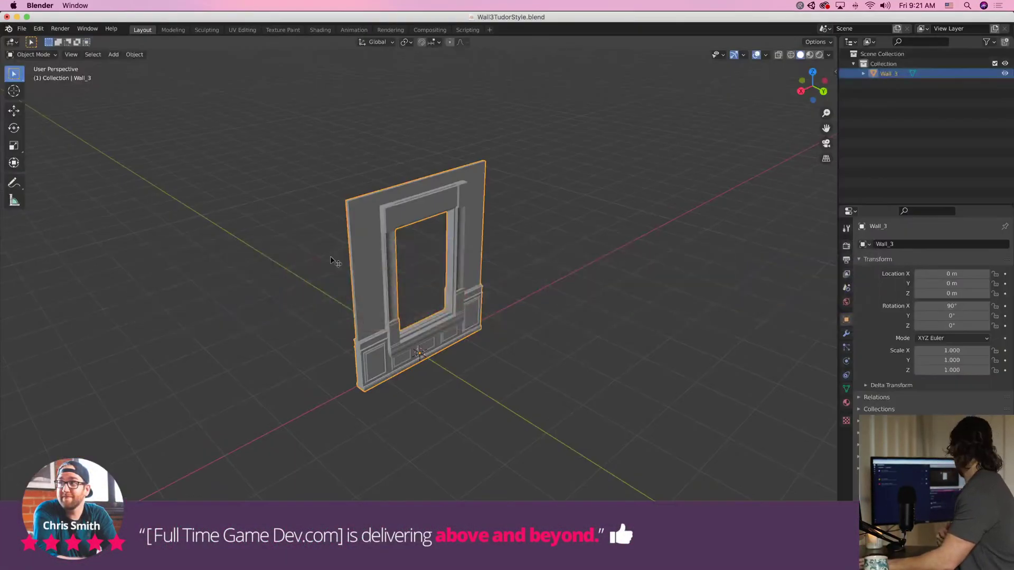
key(super+Tab)
key(super+Tab)
key(super+Tab)
key(super+Tab)
key(super+Tab)
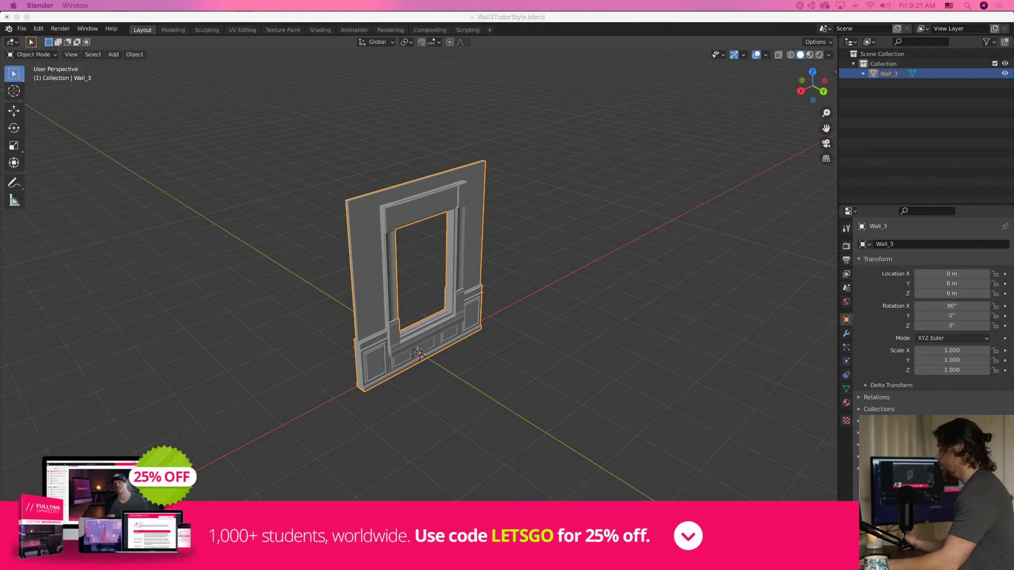
key(super+Tab)
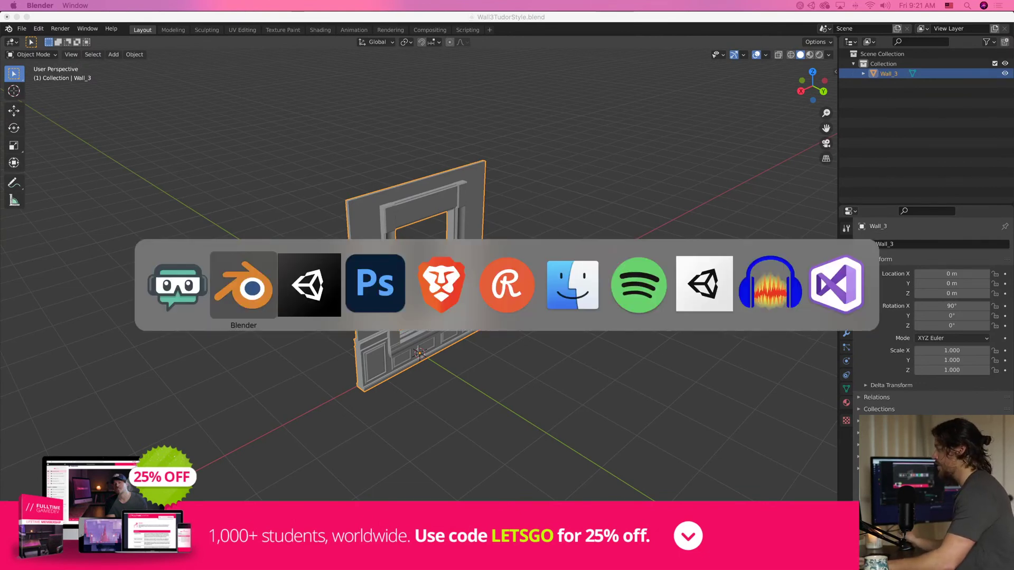
key(super+Tab)
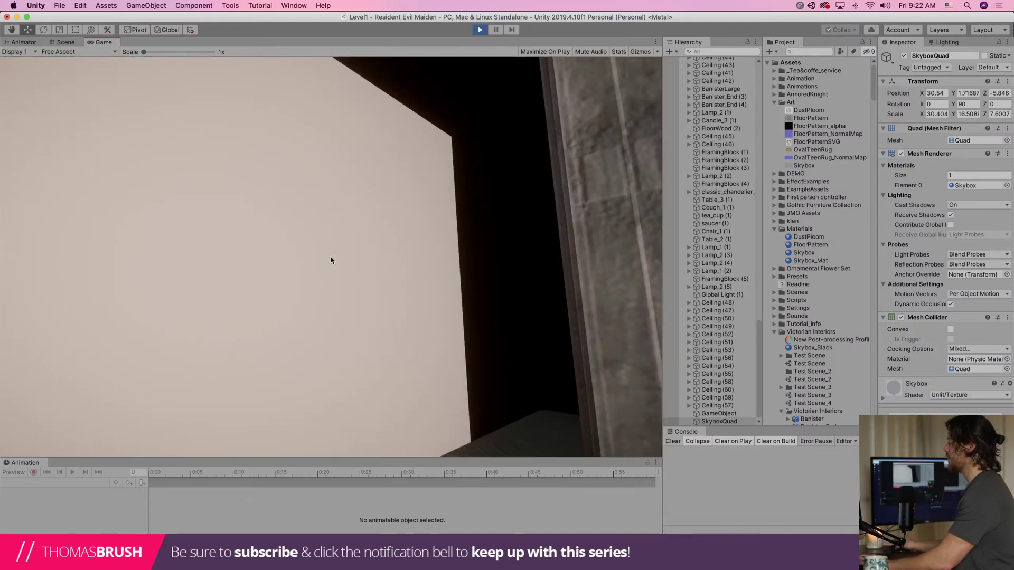
Stop the play test and scale SkyboxQuad up uniformly to about 288 × 157 × 72
key(super+p)
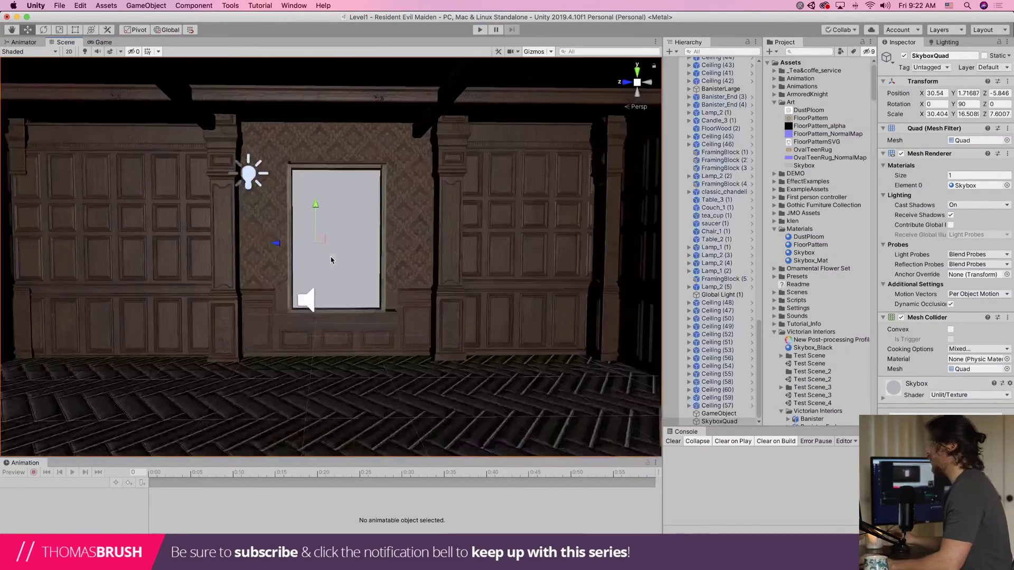
key(f)
right_drag(344, 242, 257, 208)
scroll(251, 213, down, 5)
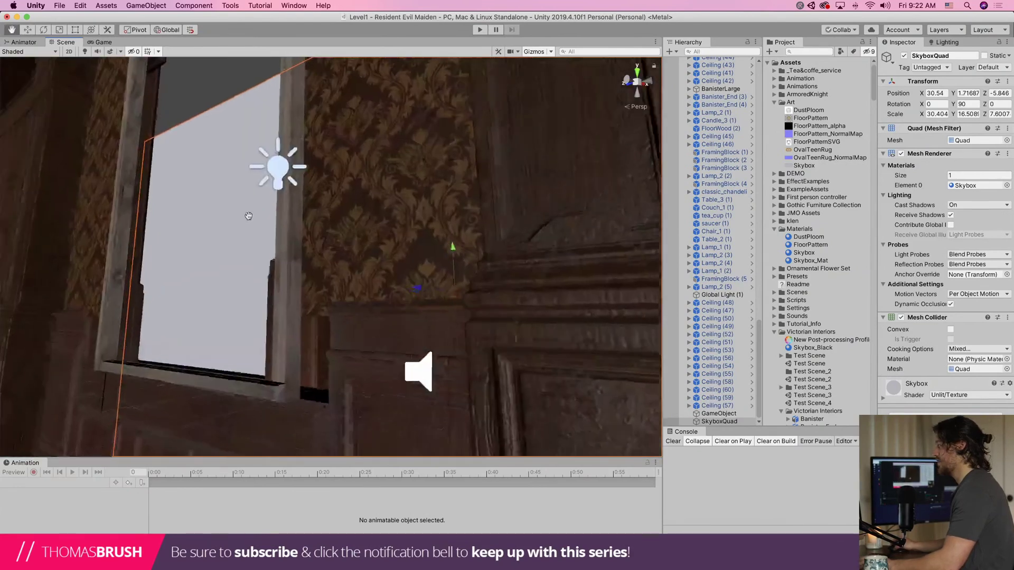
middle_drag(248, 215, 241, 369)
scroll(242, 369, up, 4)
scroll(248, 344, down, 3)
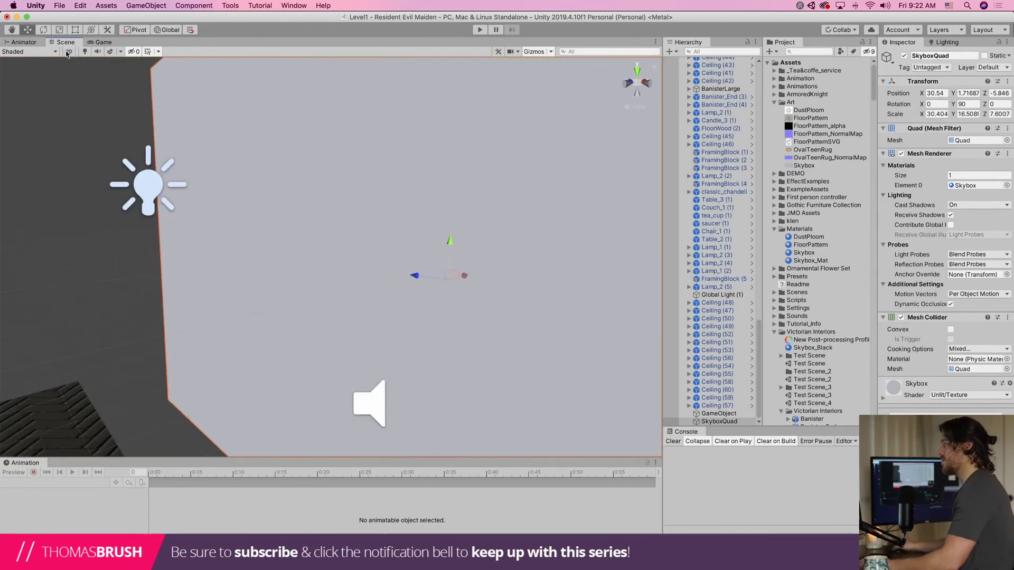
key(r)
mouse_move(256, 321)
right_down()
mouse_move(310, 196)
mouse_move(257, 319)
right_up()
scroll(257, 319, down, 5)
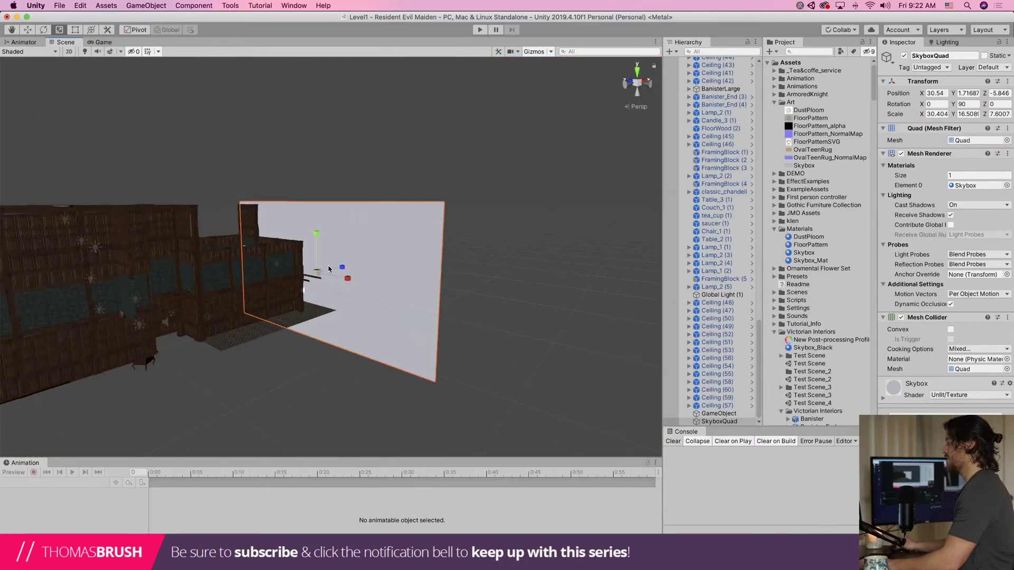
drag(316, 274, 765, 75)
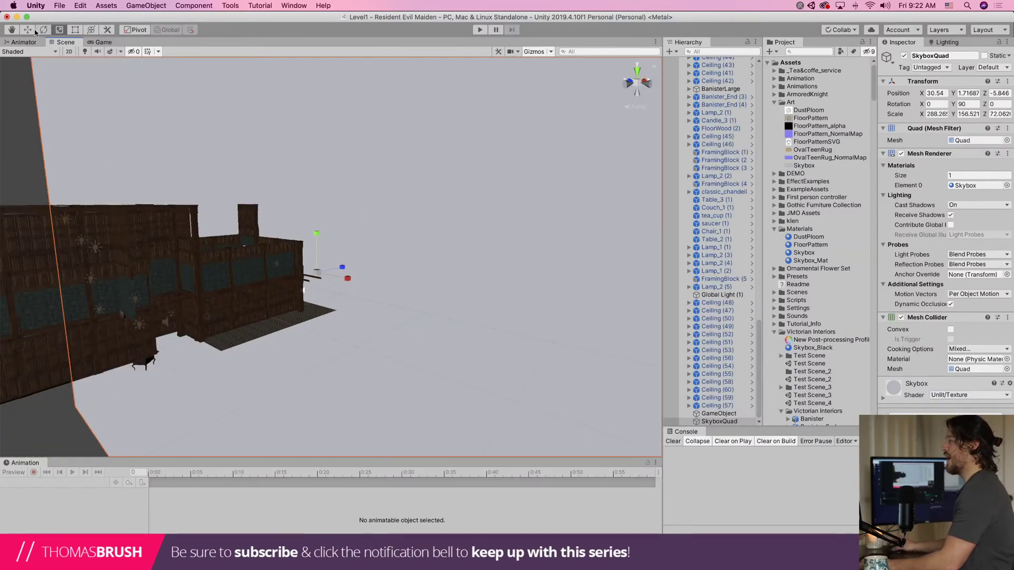
Move SkyboxQuad farther out from the building to about X 35.23
key(w)
scroll(307, 265, up, 10)
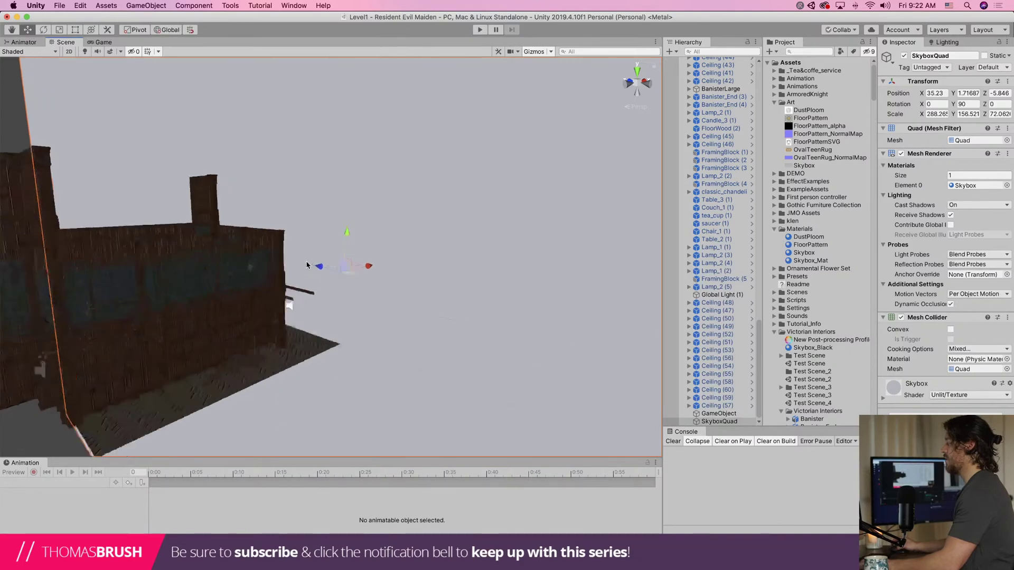
right_drag(307, 265, 231, 307)
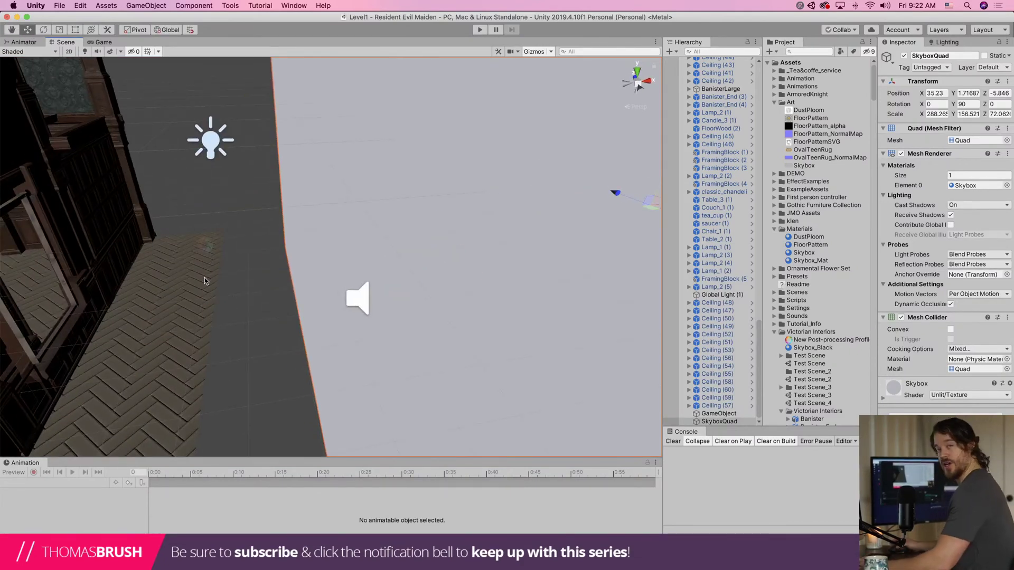
Add a 3D Terrain object to the level
click(145, 5)
mouse_move(158, 35)
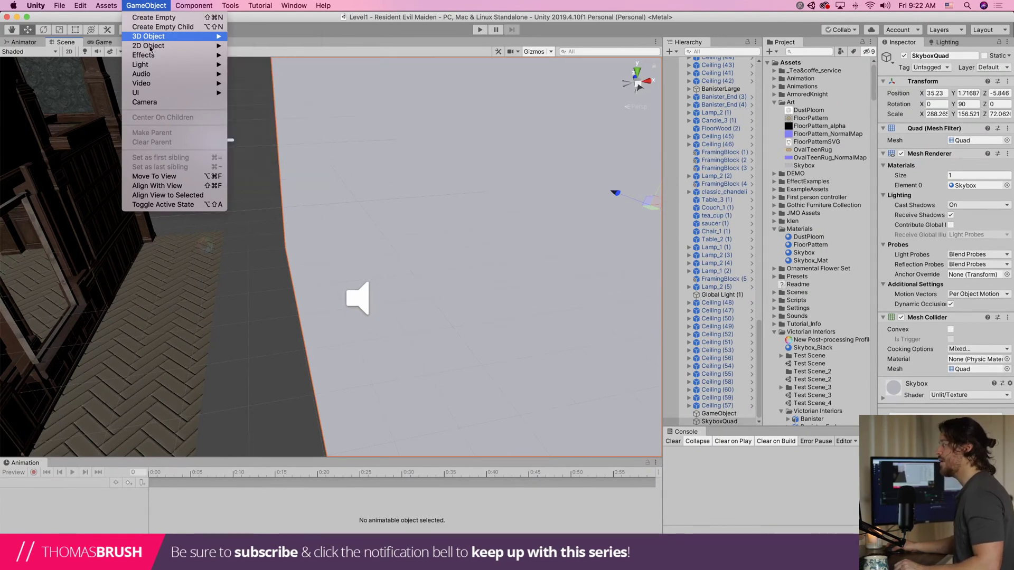
mouse_move(192, 56)
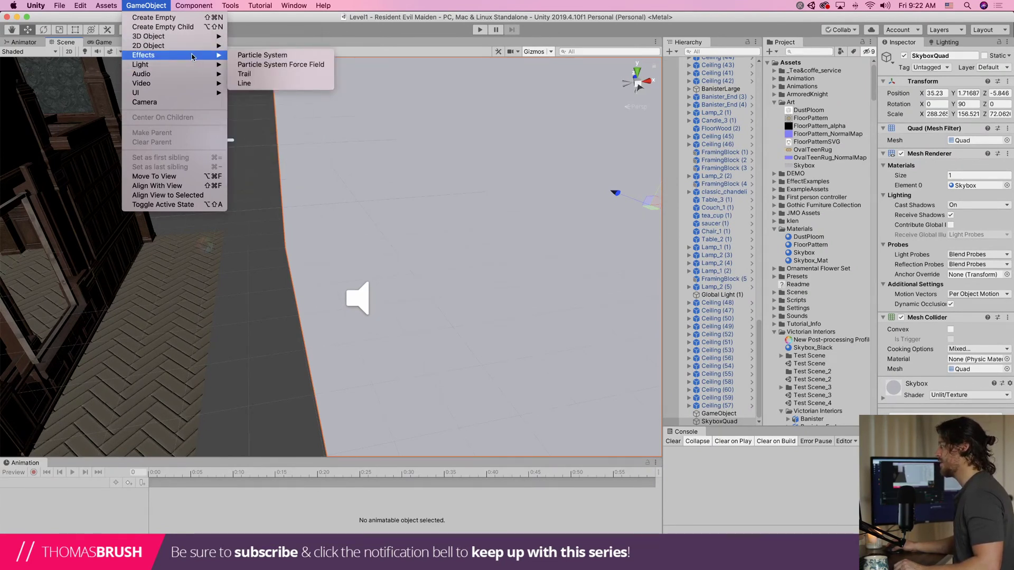
mouse_move(190, 35)
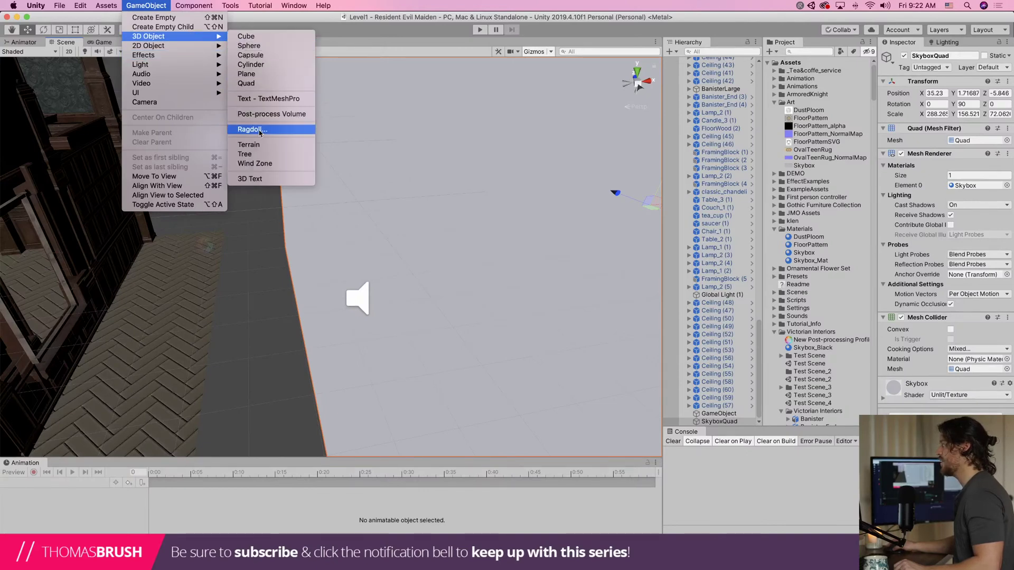
click(258, 146)
scroll(299, 232, down, 15)
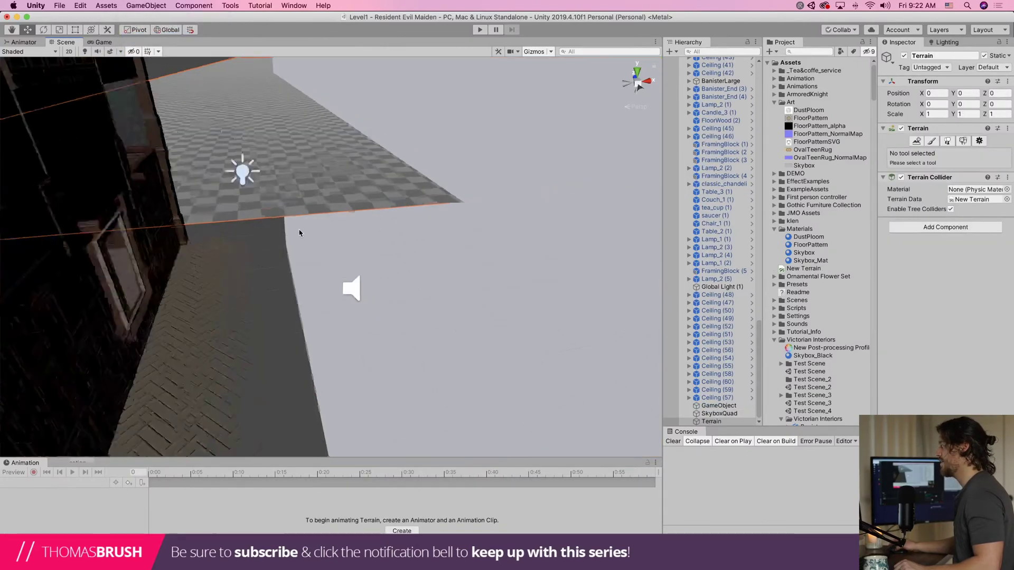
scroll(299, 232, down, 1)
scroll(841, 152, down, 1)
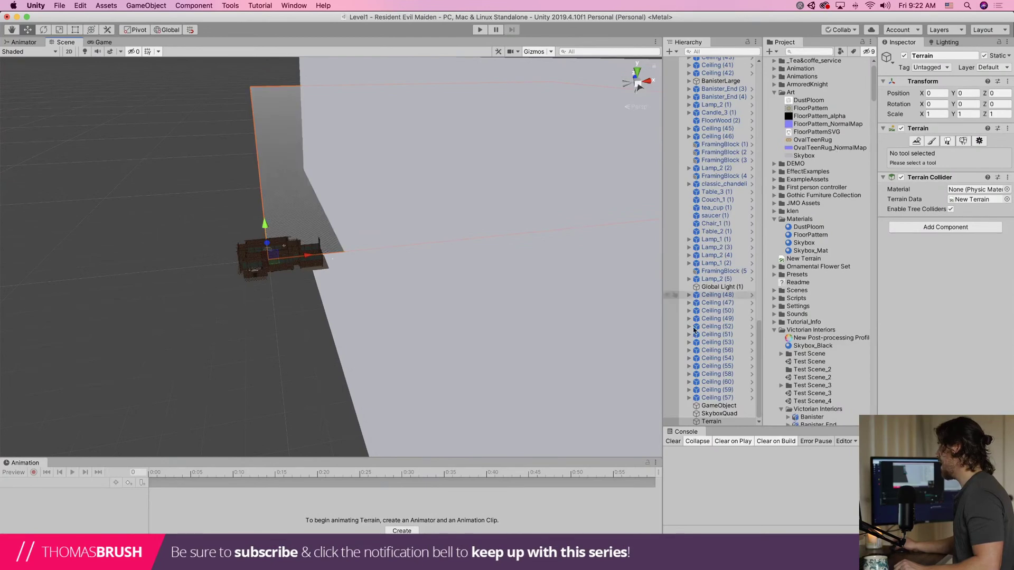
In the terrain settings, set the Terrain Width and Terrain Length to 100
click(979, 140)
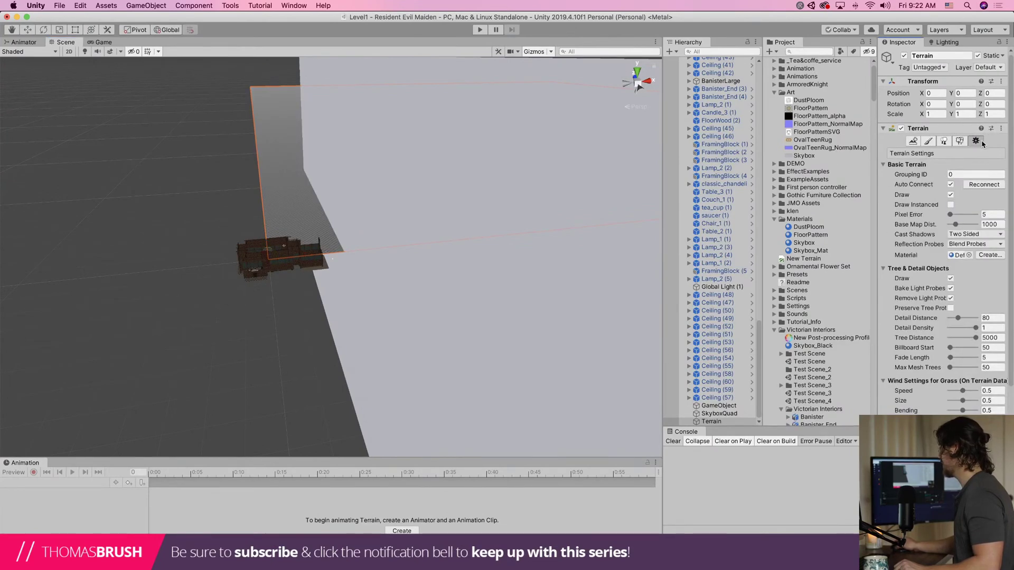
scroll(974, 369, down, 3)
scroll(974, 370, down, 2)
click(972, 324)
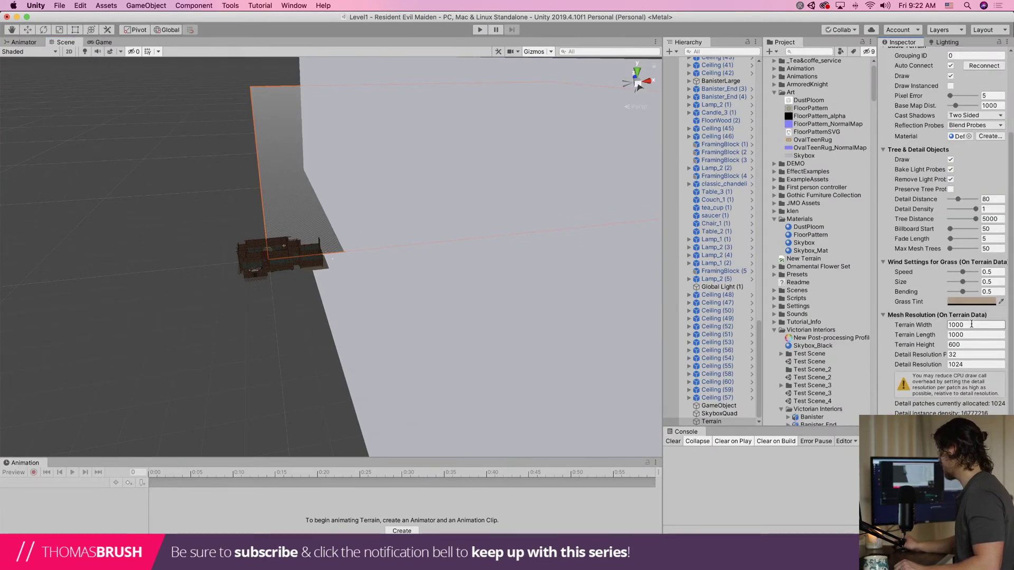
text(1)
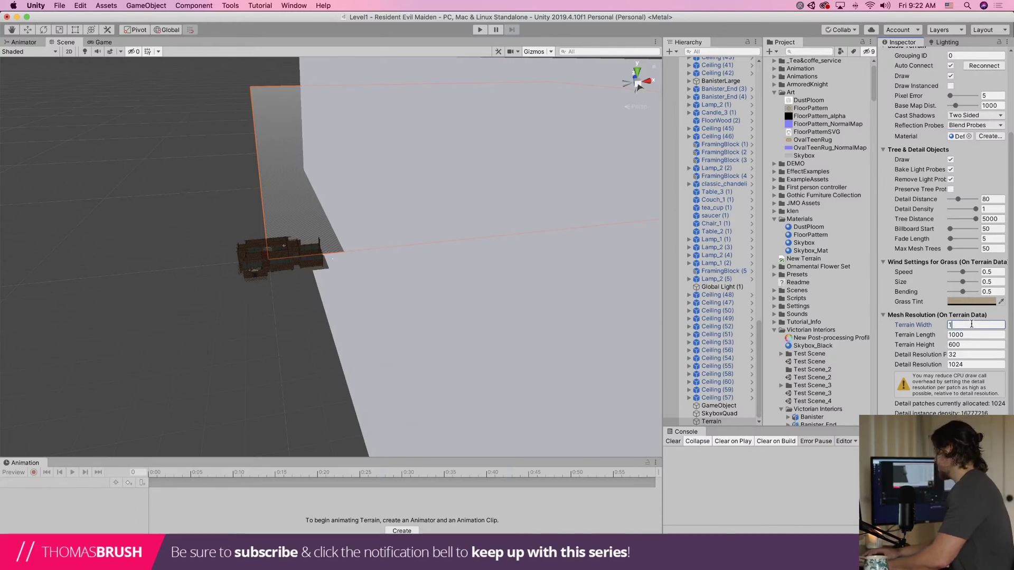
key(Tab)
click(971, 324)
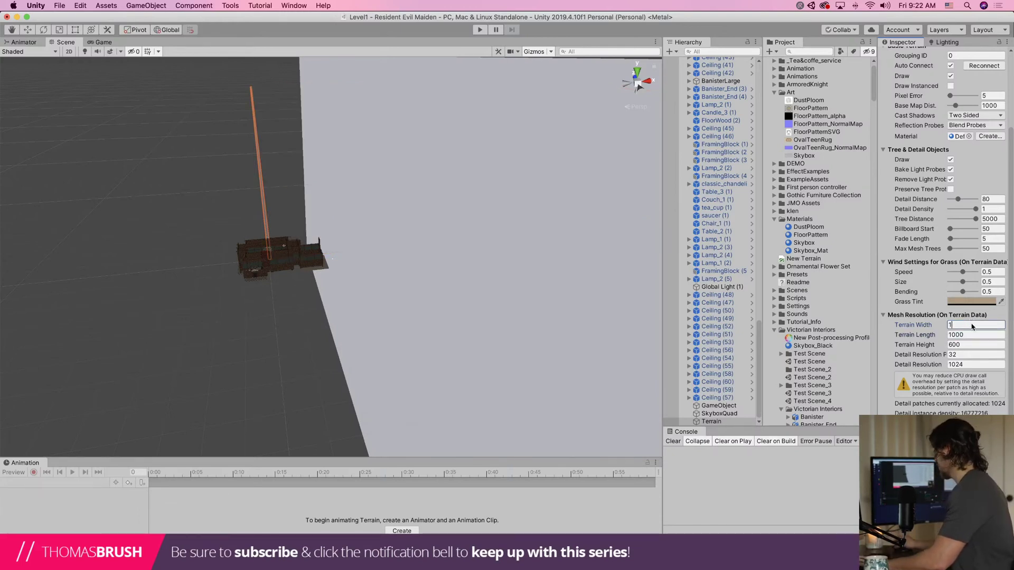
text(100)
key(Tab)
text(10)
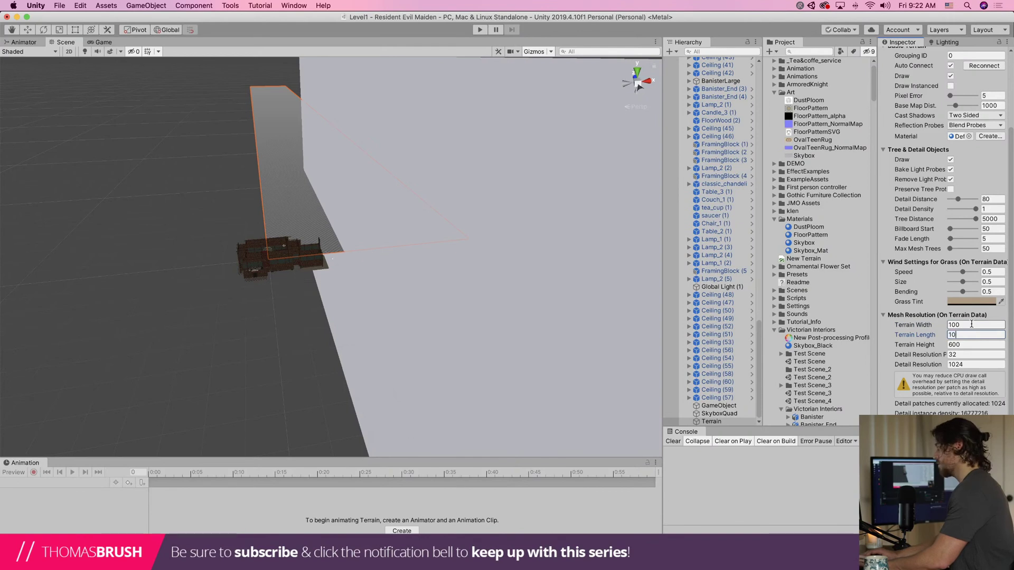
text(0)
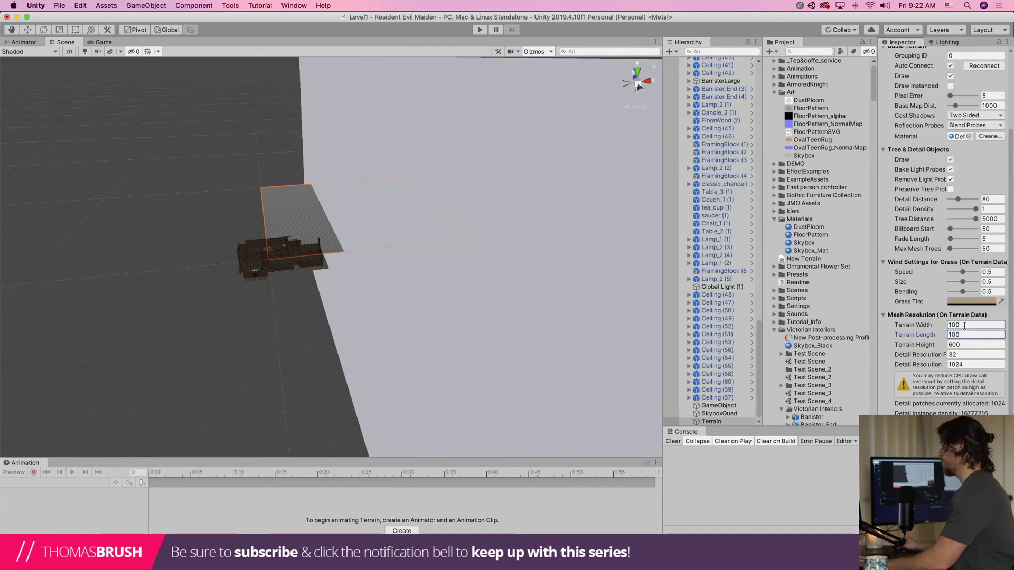
Reduce the Terrain Width and Terrain Length to 60
click(964, 326)
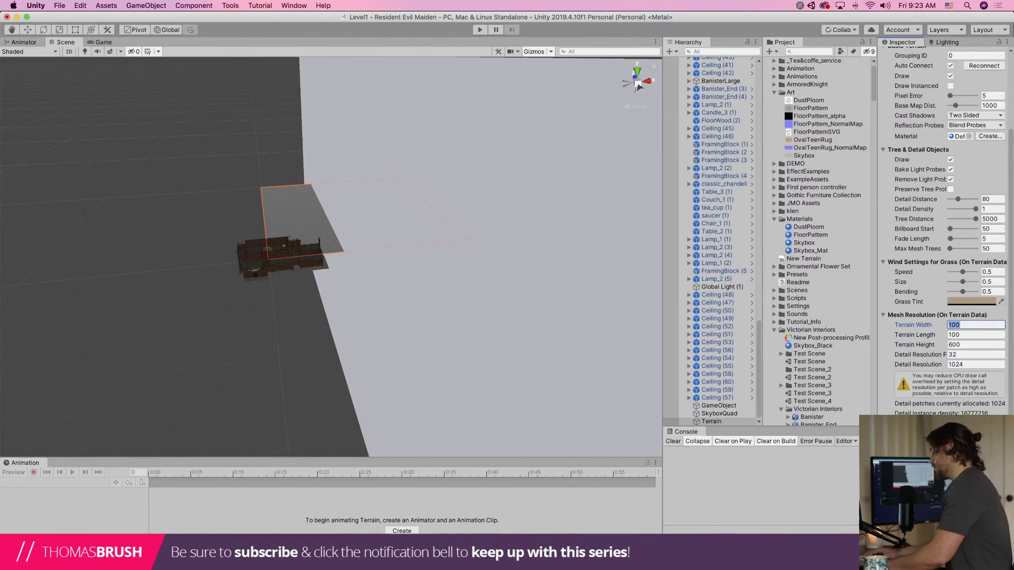
text(60)
key(Tab)
key(Return)
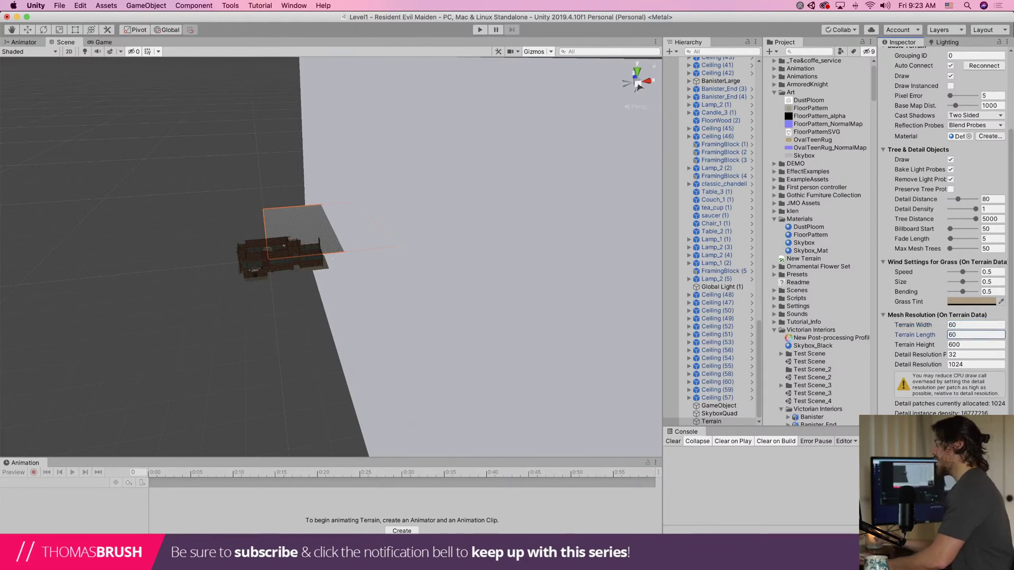
Move the terrain beside the building's window wall, to about X 23.9 and Z -25.7
key(w)
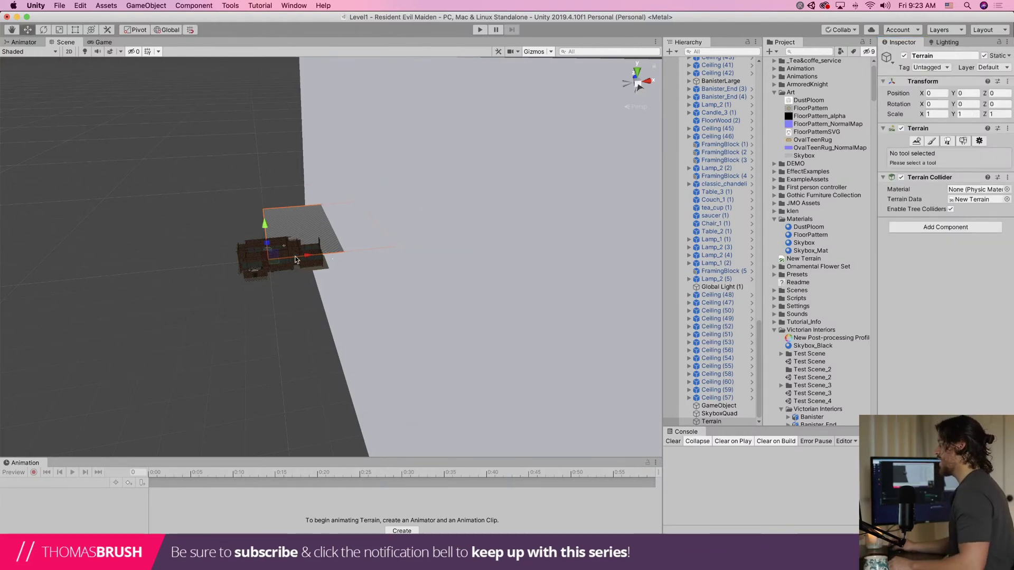
drag(306, 255, 325, 269)
scroll(333, 335, up, 10)
scroll(333, 336, up, 8)
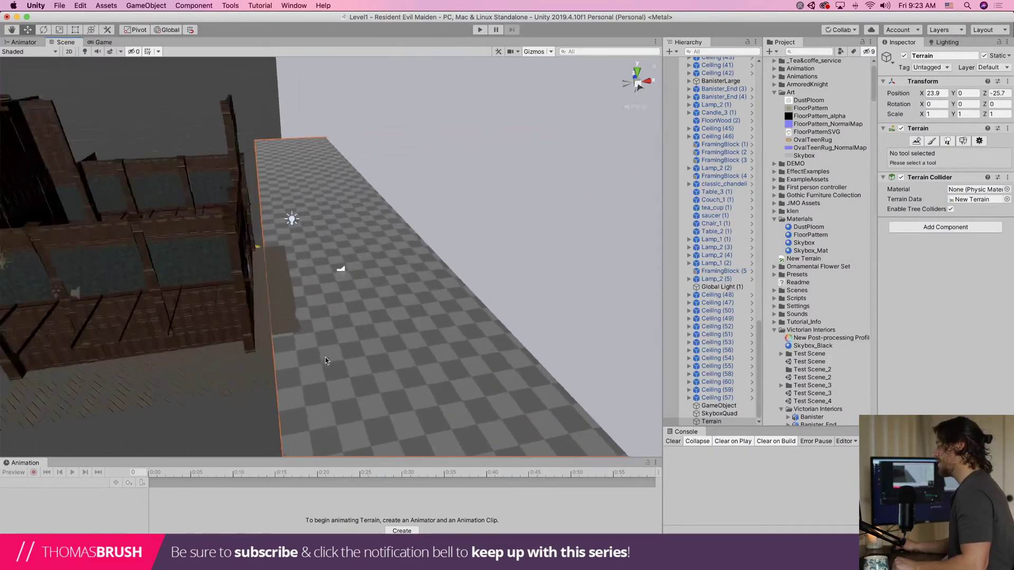
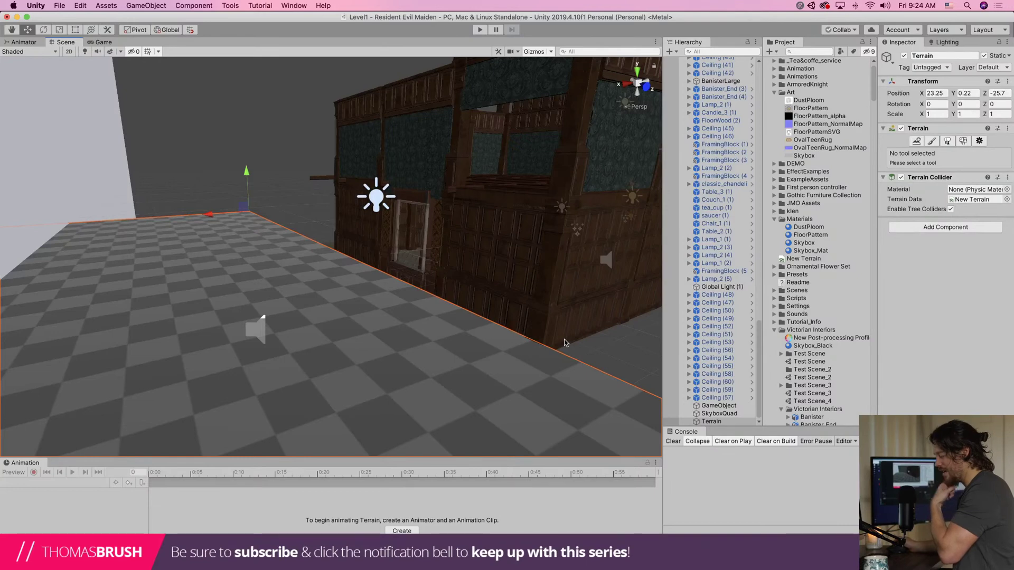
Delete SkyboxQuad from the level
click(88, 91)
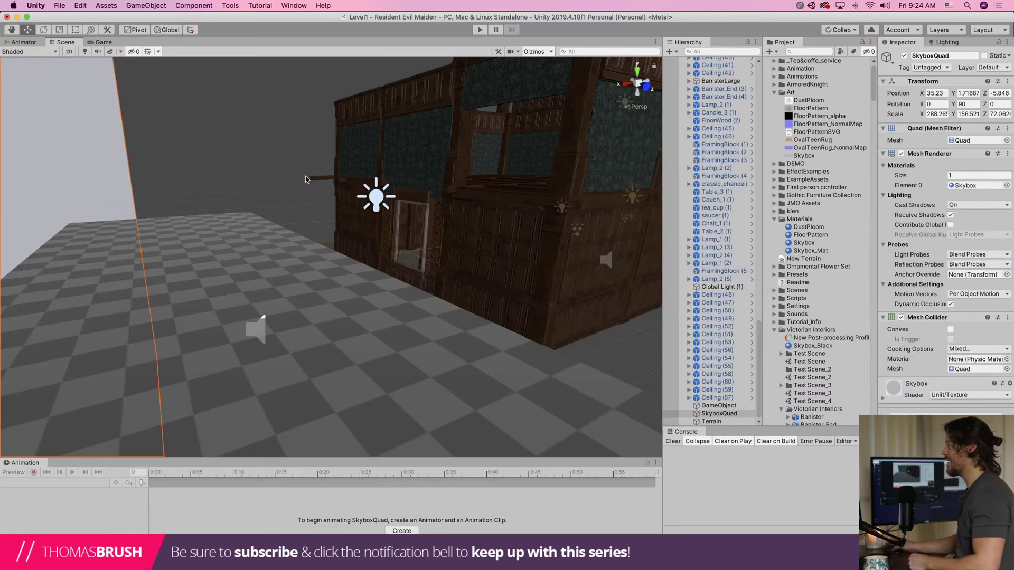
right_click(724, 417)
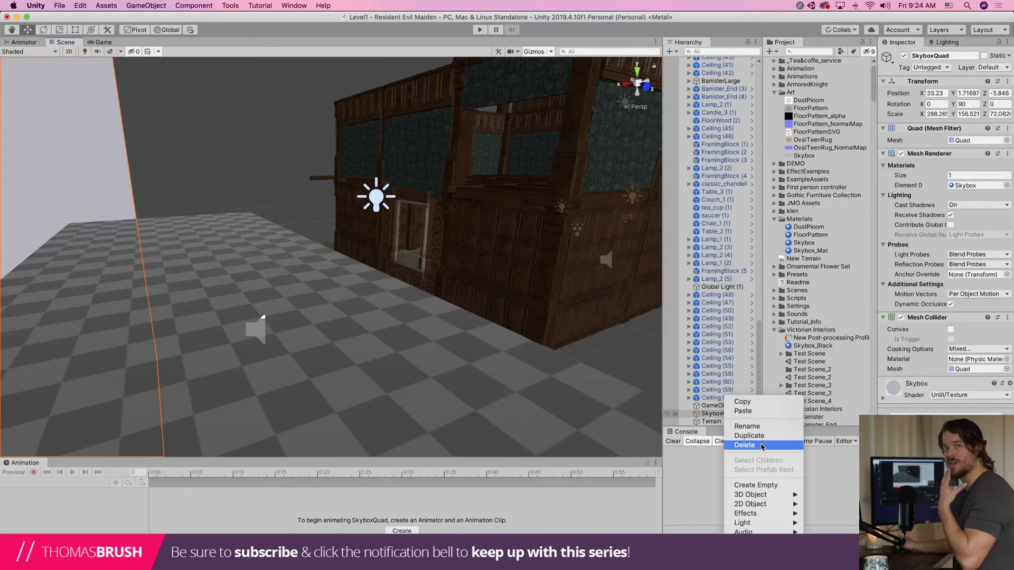
click(745, 445)
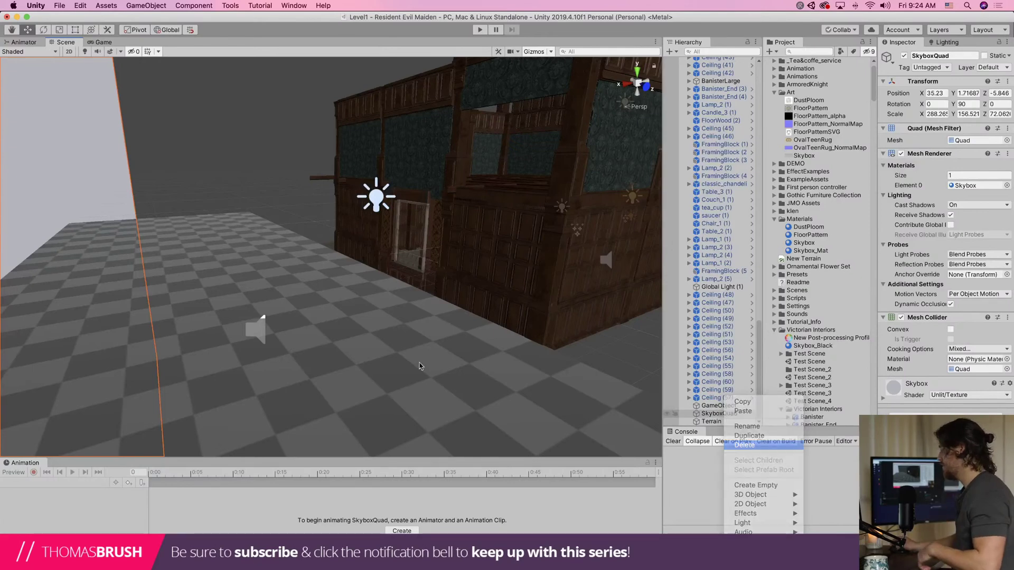
Undo the deletion of SkyboxQuad, deactivate it instead, and reselect the terrain
click(401, 350)
key(f)
key(super+z)
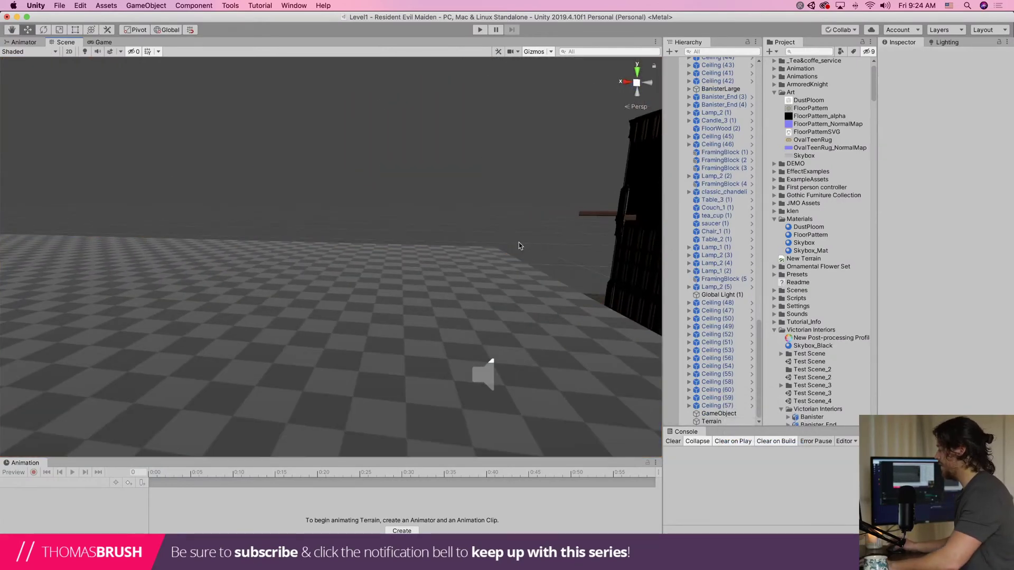
key(super+z)
click(904, 56)
click(294, 398)
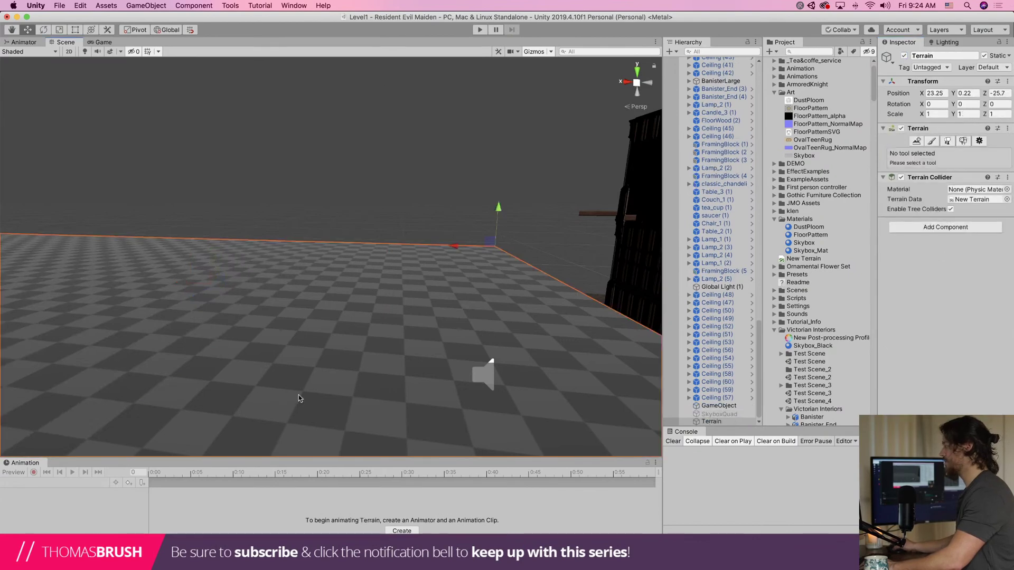
key(f)
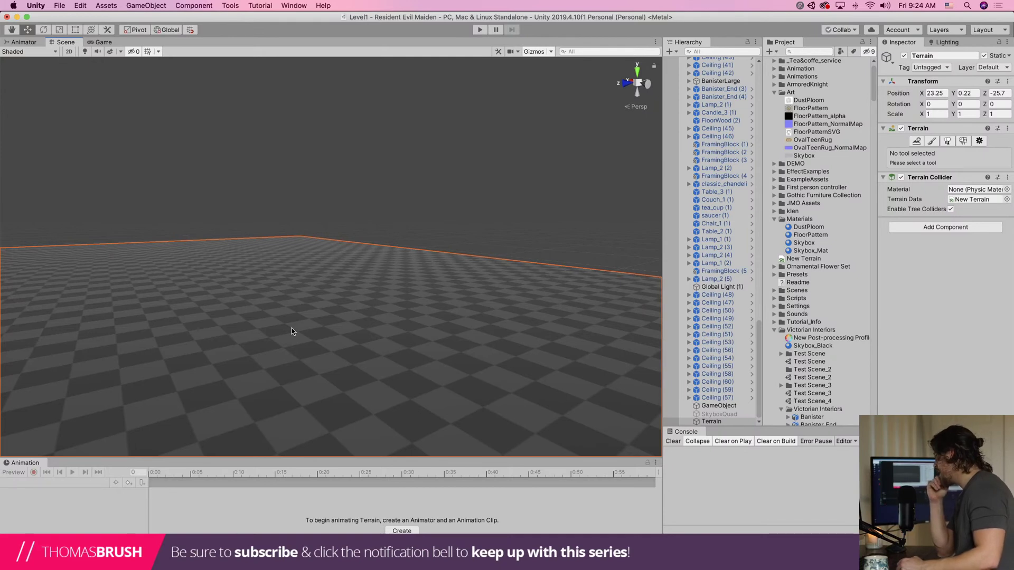
key(super+Tab)
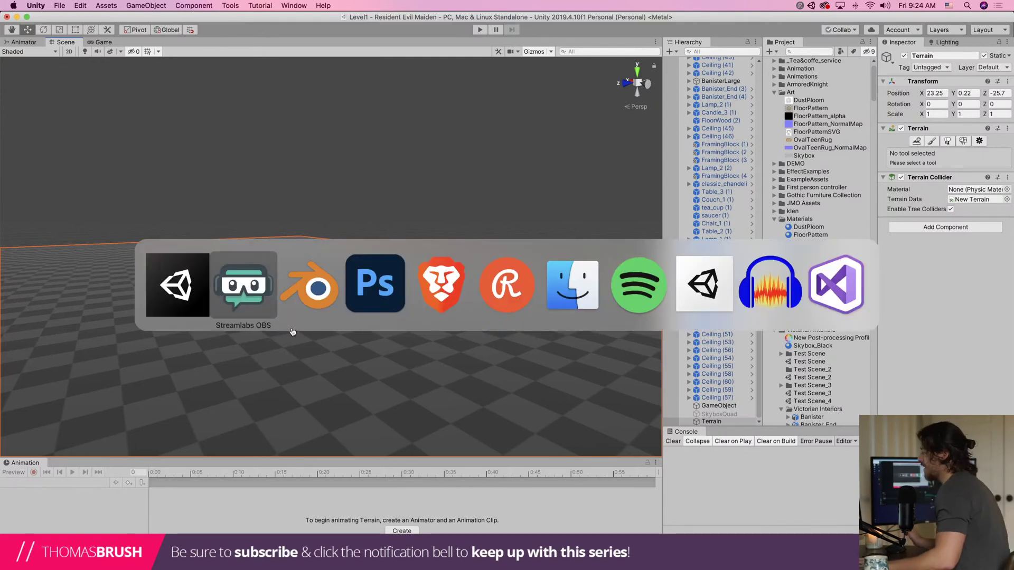
click(499, 287)
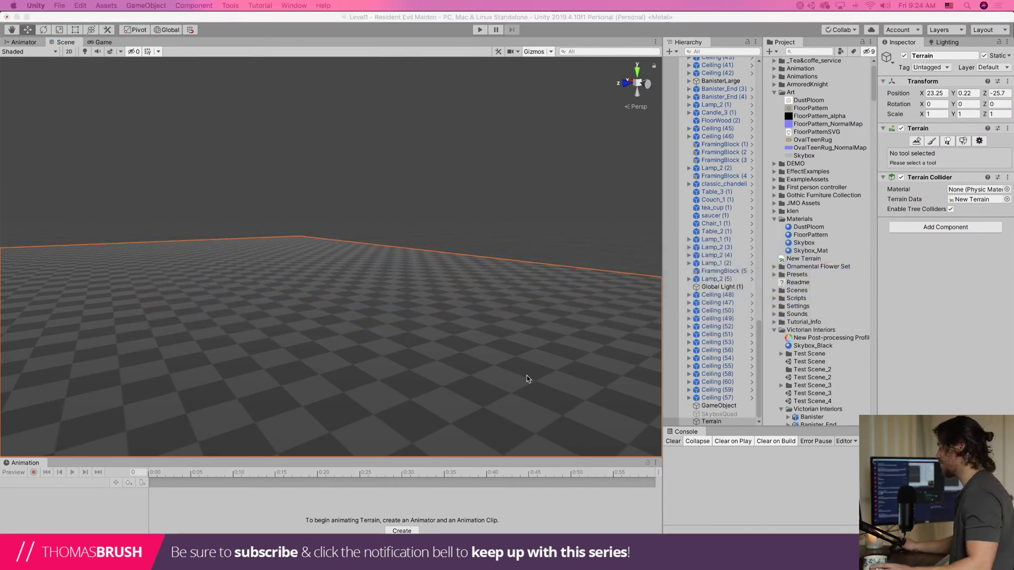
Move the terrain along the building's window wall to about Z -32.91
right_drag(420, 372, 600, 372)
scroll(601, 372, down, 10)
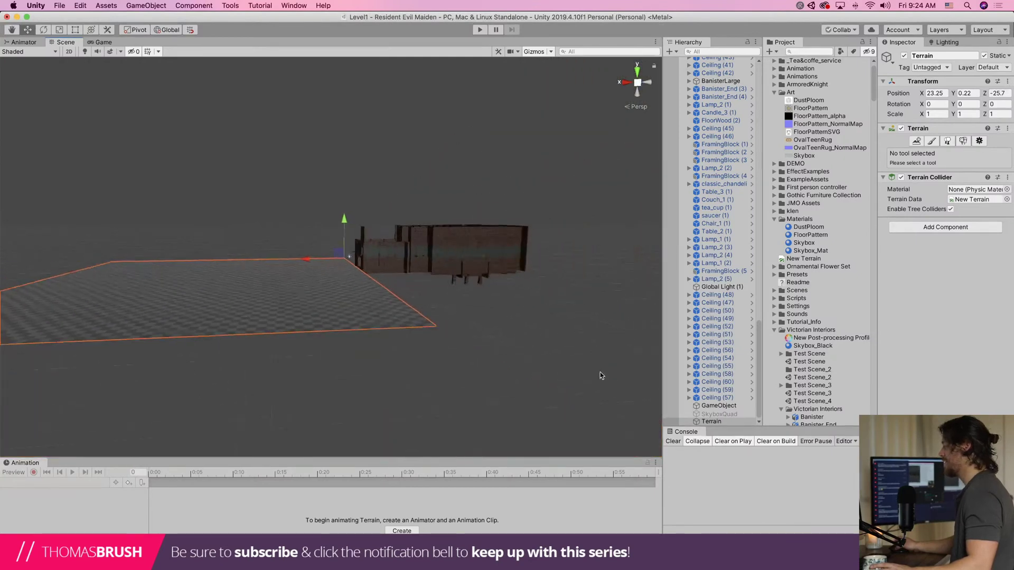
scroll(600, 375, up, 10)
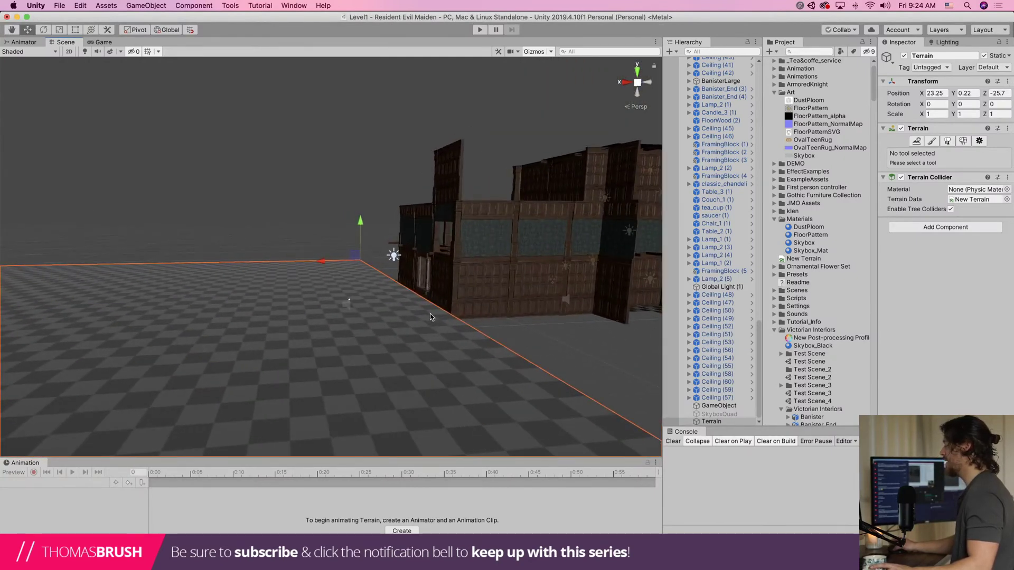
right_drag(430, 316, 337, 232)
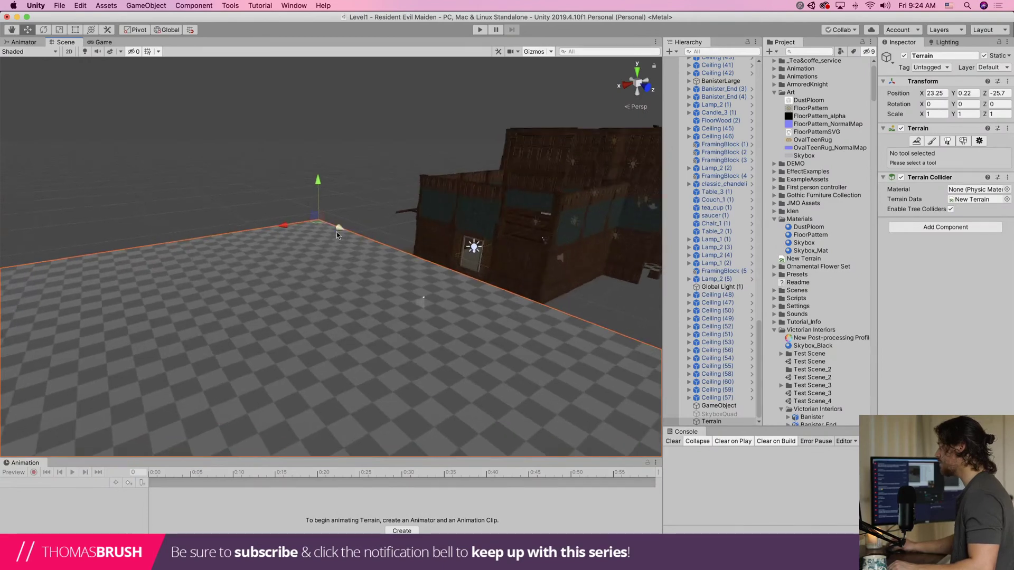
drag(337, 232, 310, 220)
Activate the Raise or Lower Terrain tool and reduce its brush opacity to 18
click(929, 141)
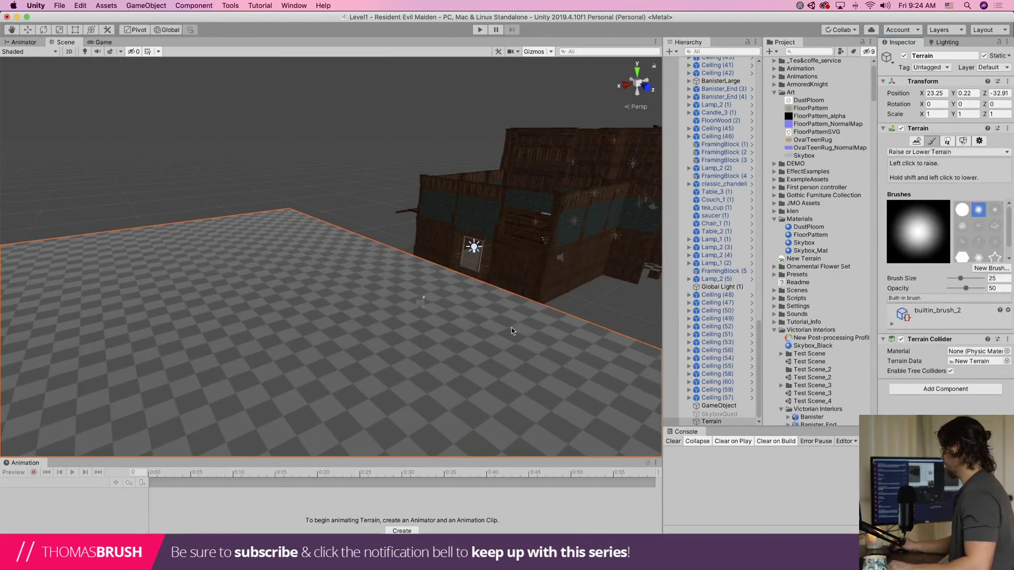
drag(966, 288, 955, 288)
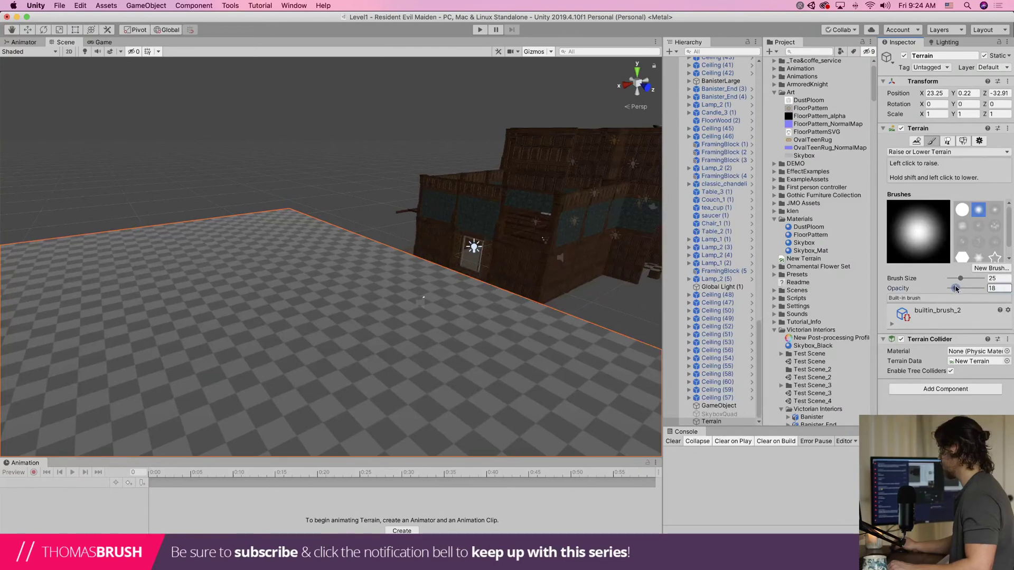
Switch to the browser and examine the outdoor view through the lattice window in the Resident Evil Maiden gameplay video
key(super+Tab)
key(Tab)
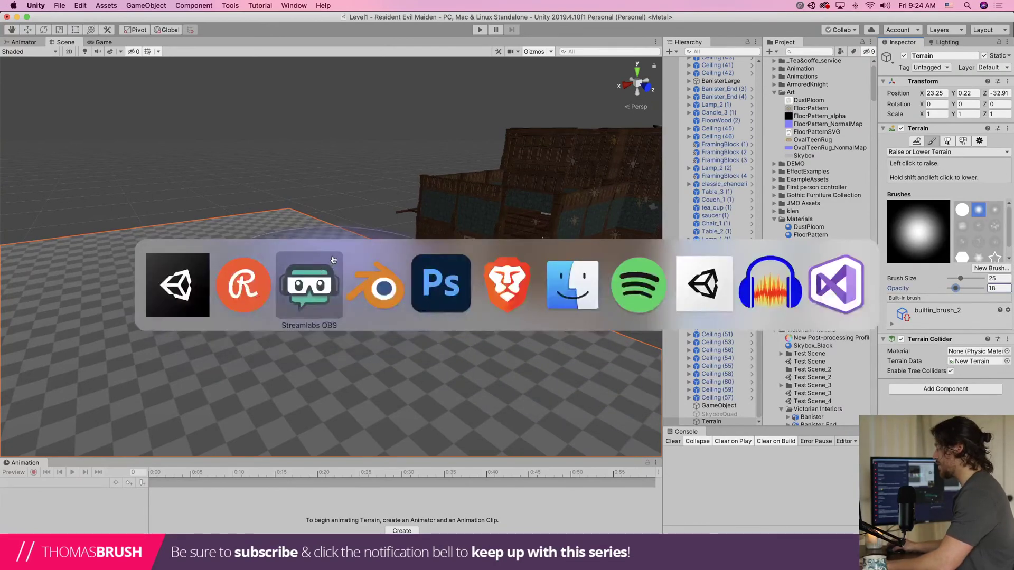
click(509, 286)
click(491, 288)
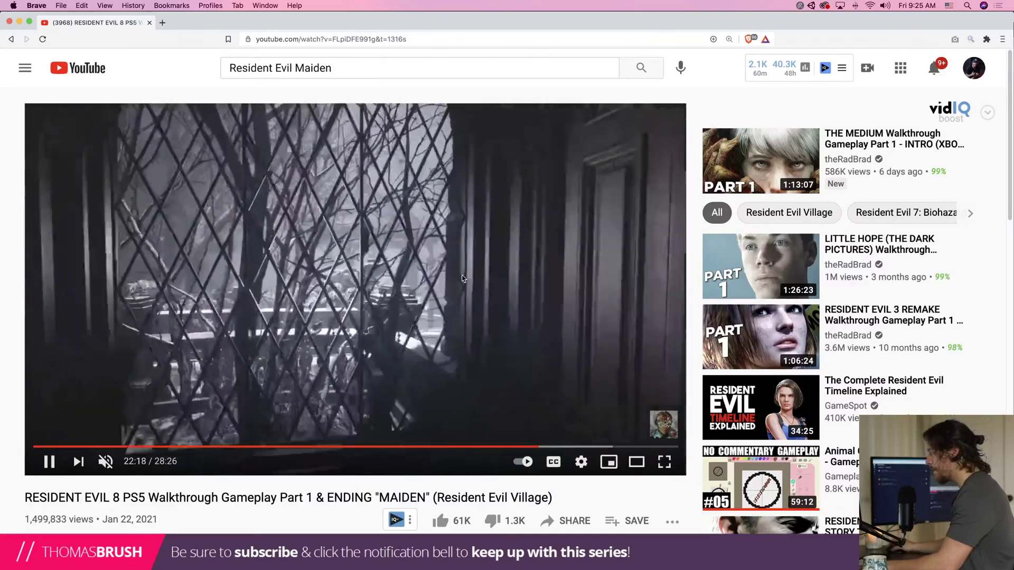
click(462, 279)
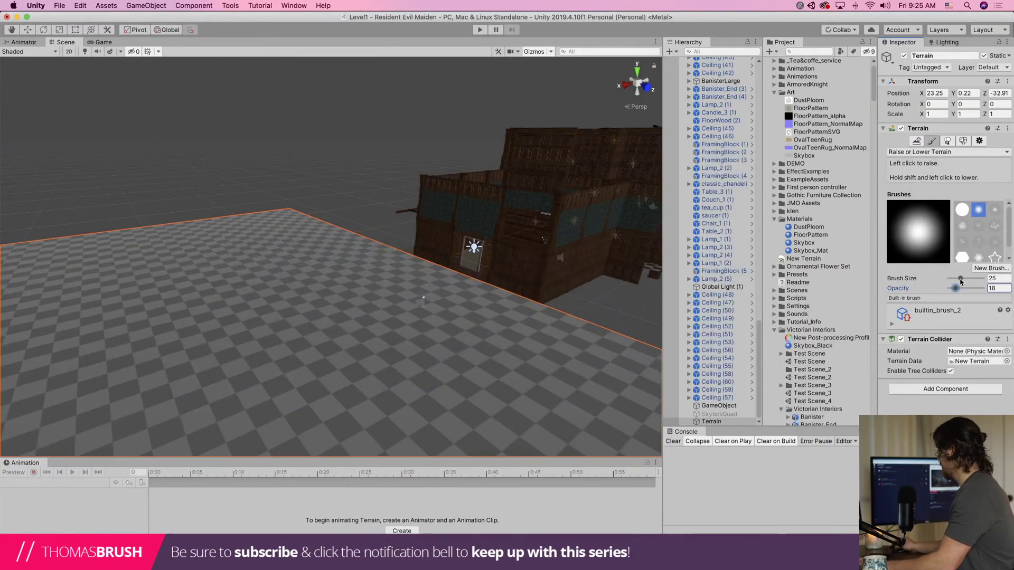
Set the terrain brush to size 4 and opacity 5, and undo a trial peak raised beside the building
drag(961, 281, 955, 280)
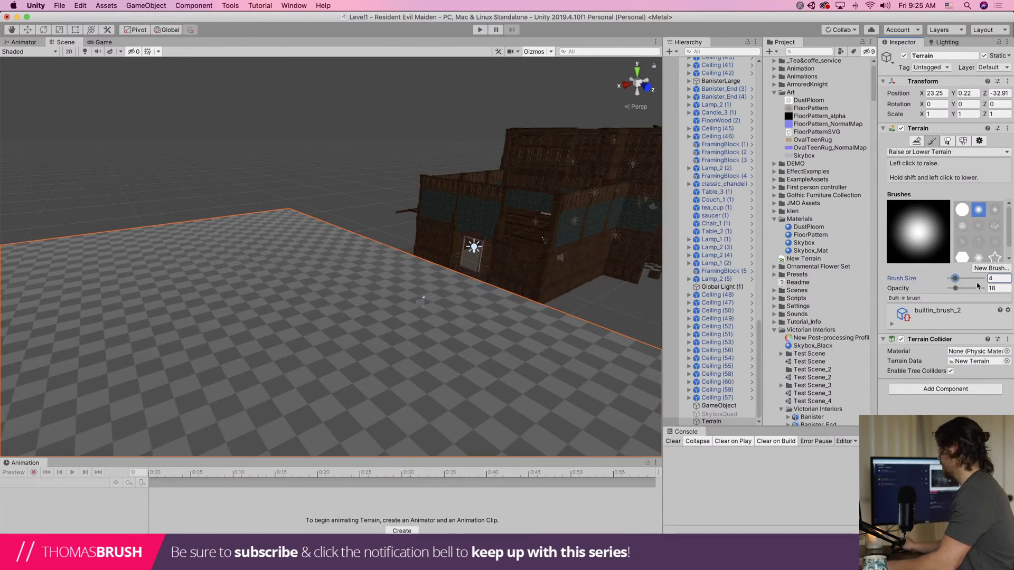
click(993, 288)
text(5)
click(387, 266)
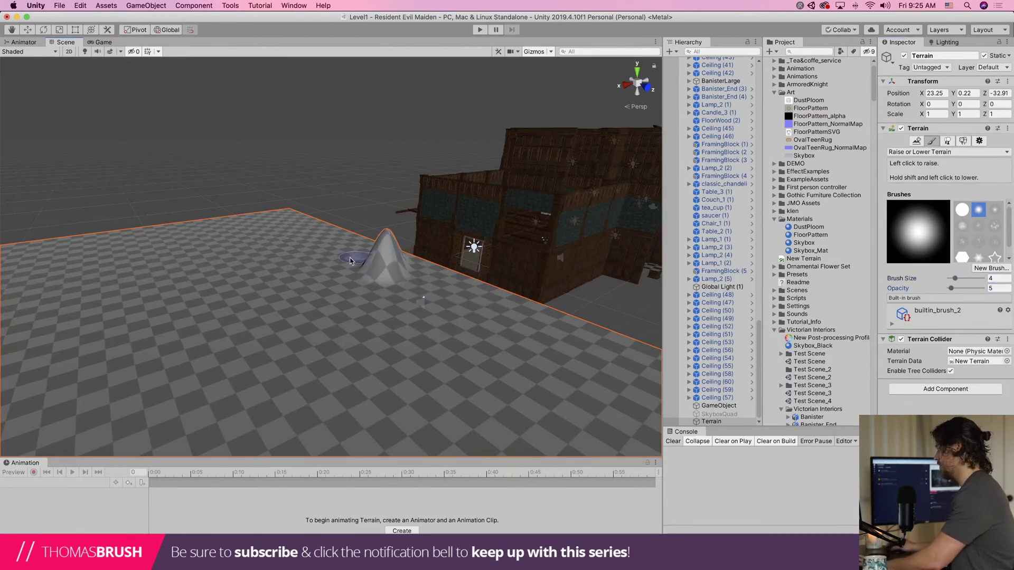
key(super+z)
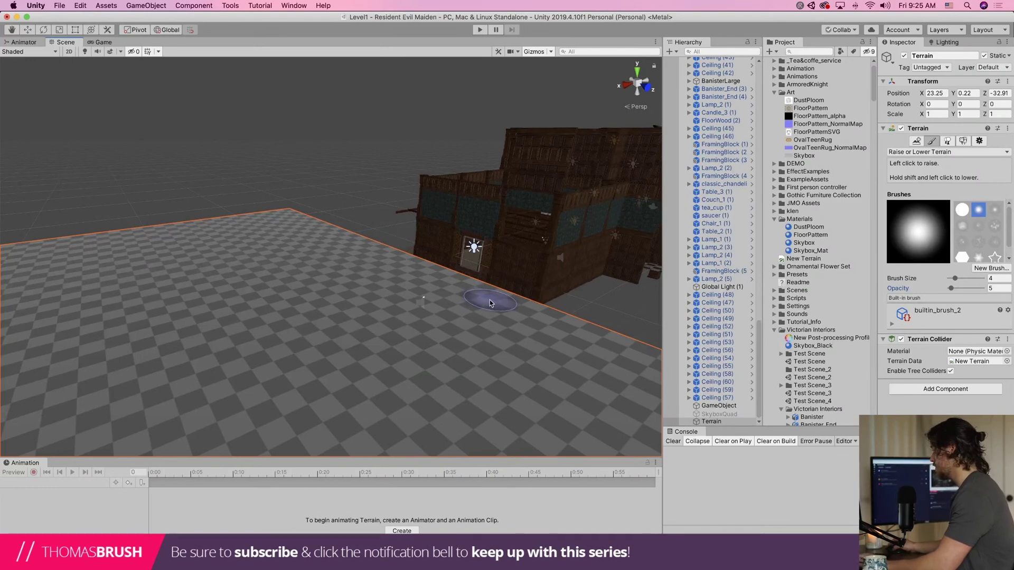
Raise gentle bumps on the terrain near the building with brush size 9, and enlarge the brush to 47
drag(954, 278, 957, 278)
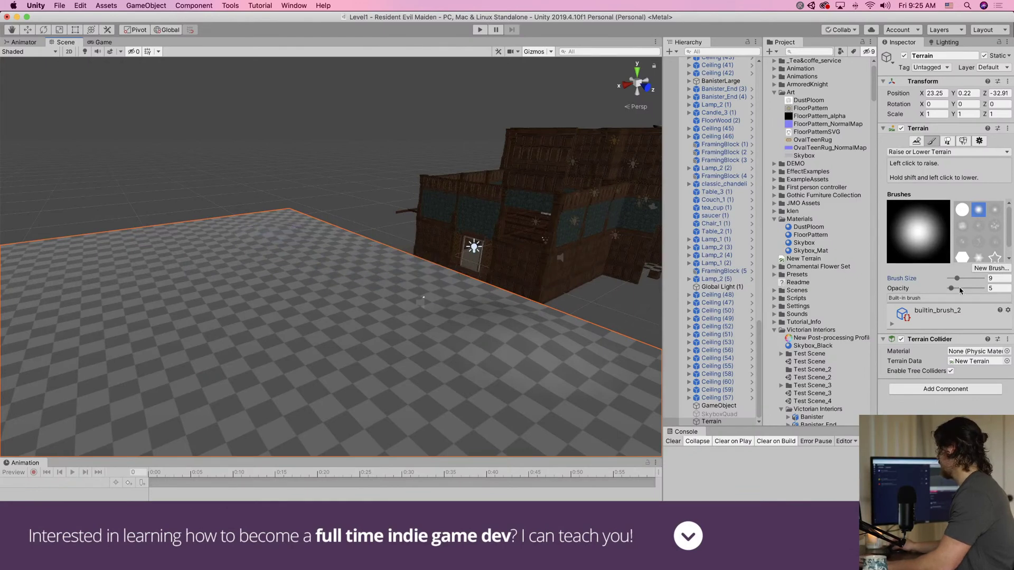
drag(958, 280, 963, 279)
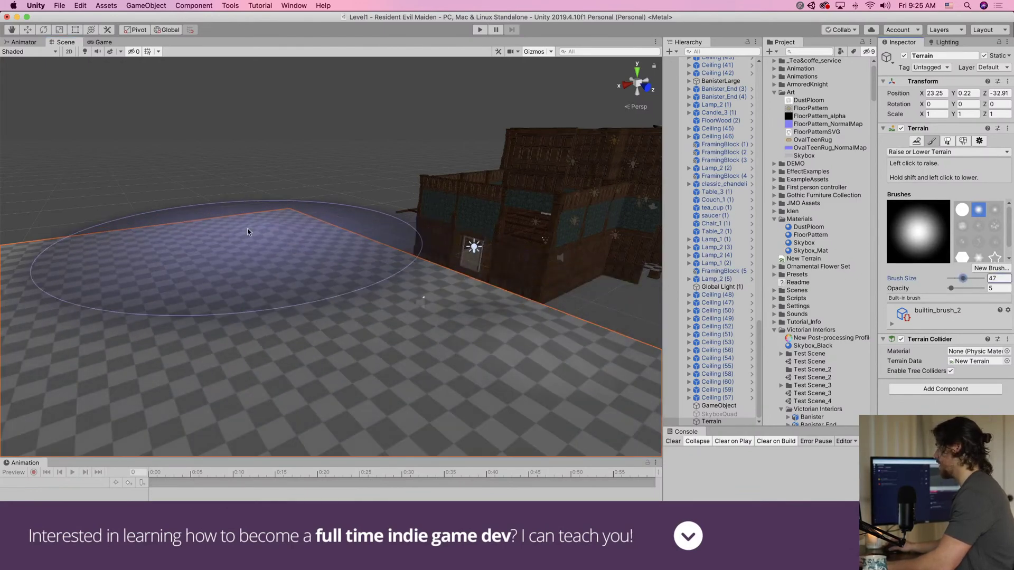
scroll(263, 245, down, 10)
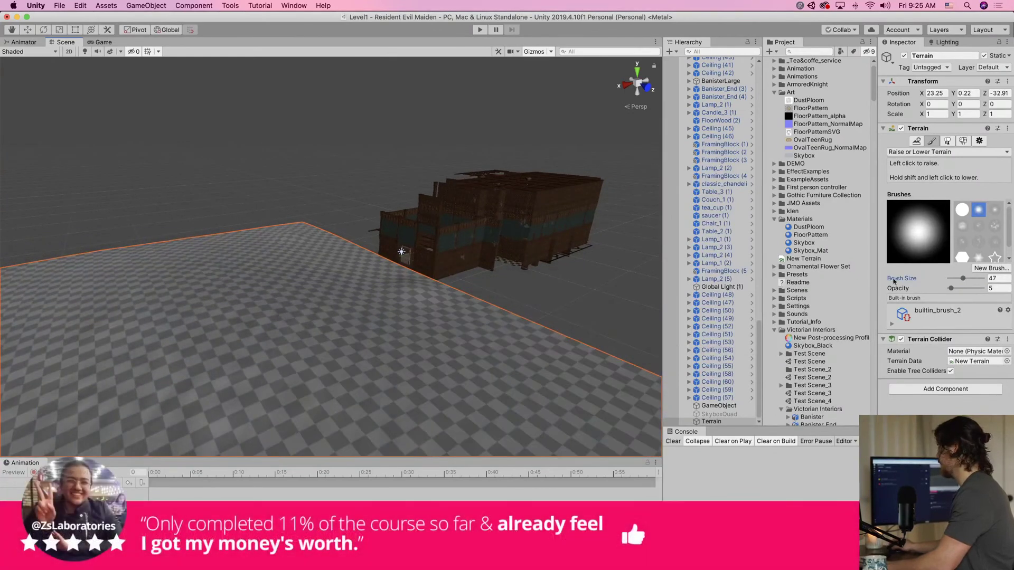
Reduce the brush size to 19 and sculpt rolling hills across the middle and outer edges of the terrain
drag(956, 280, 954, 280)
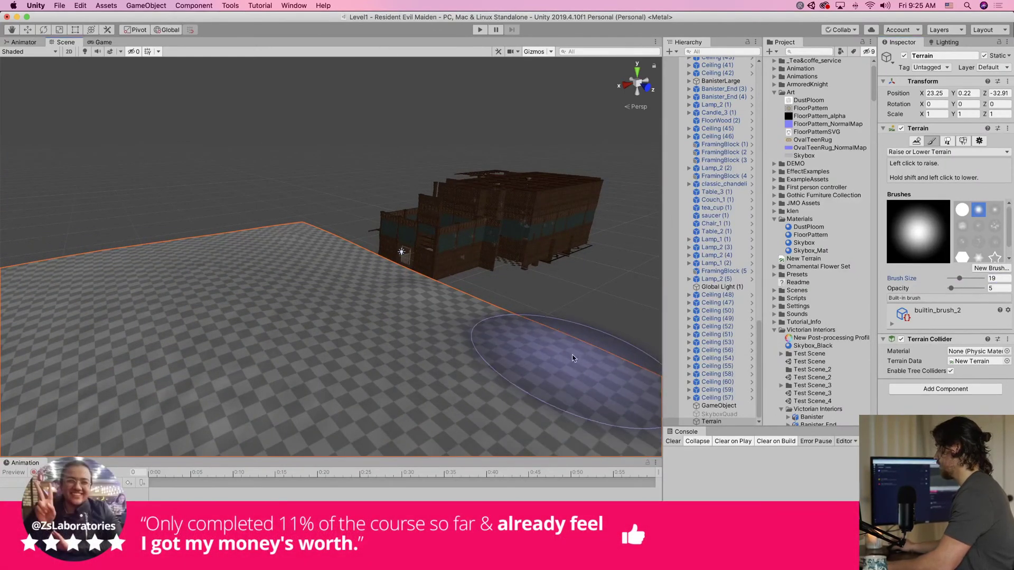
mouse_move(313, 348)
mouse_down()
mouse_move(170, 271)
mouse_move(283, 233)
mouse_move(79, 270)
mouse_up()
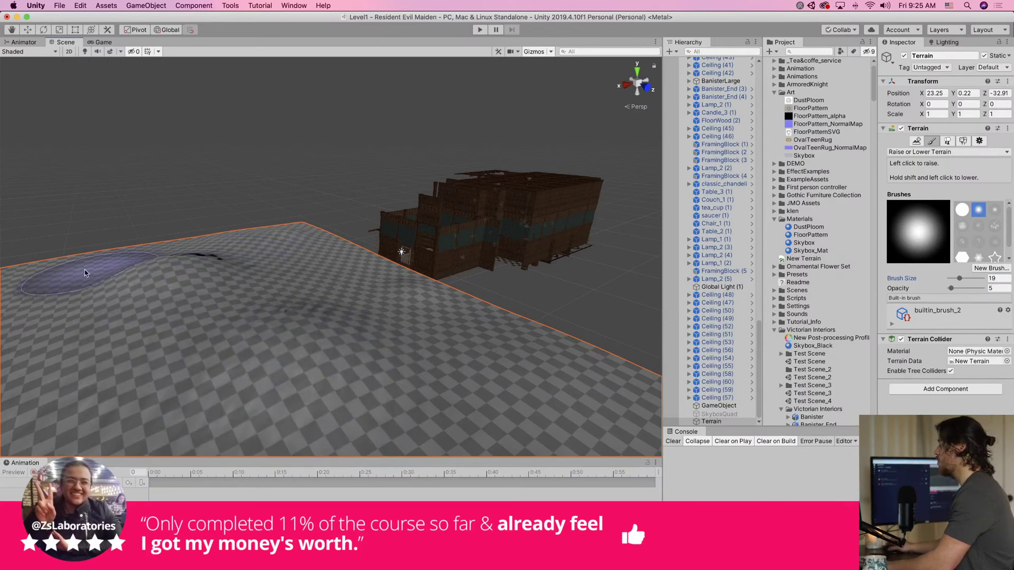
scroll(181, 370, down, 5)
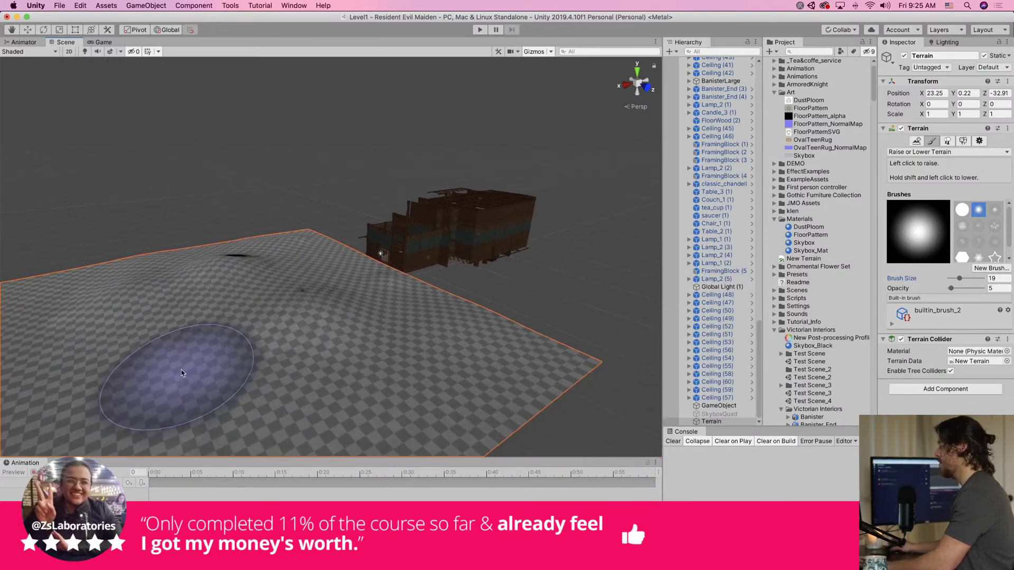
mouse_move(269, 401)
mouse_down()
mouse_move(496, 370)
mouse_move(547, 346)
mouse_up()
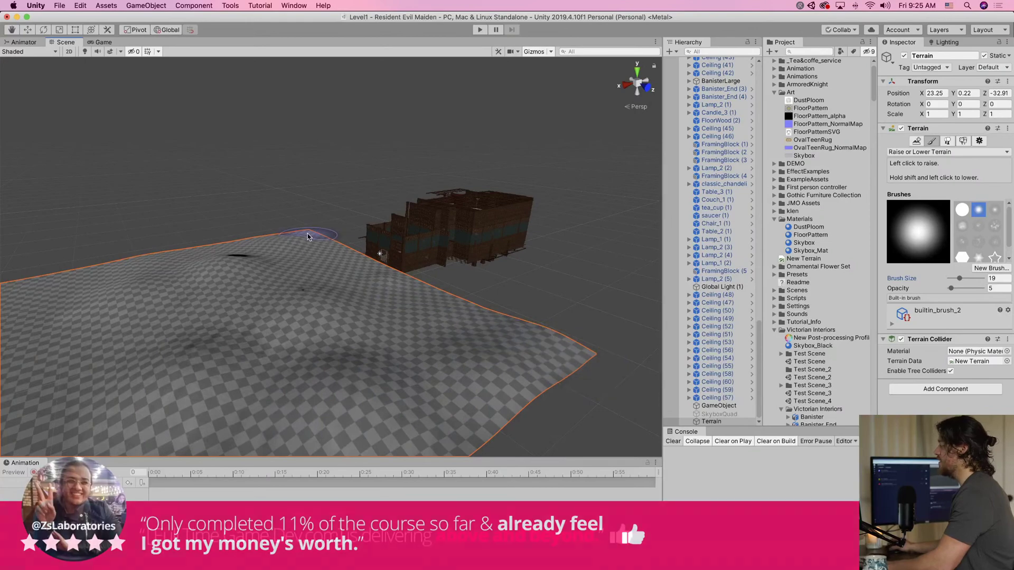
Examine the sculpted terrain up close and through the window from inside the building
scroll(313, 247, up, 8)
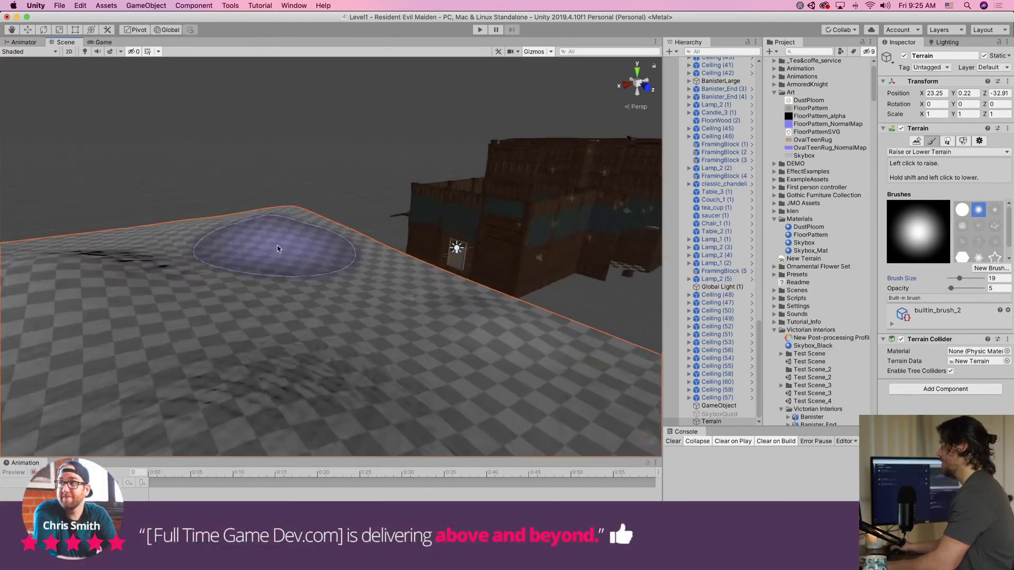
alt+drag(278, 246, 362, 268)
scroll(362, 269, up, 5)
middle_drag(363, 269, 305, 272)
scroll(316, 258, up, 5)
mouse_move(317, 258)
right_down()
mouse_move(347, 217)
mouse_move(324, 249)
right_up()
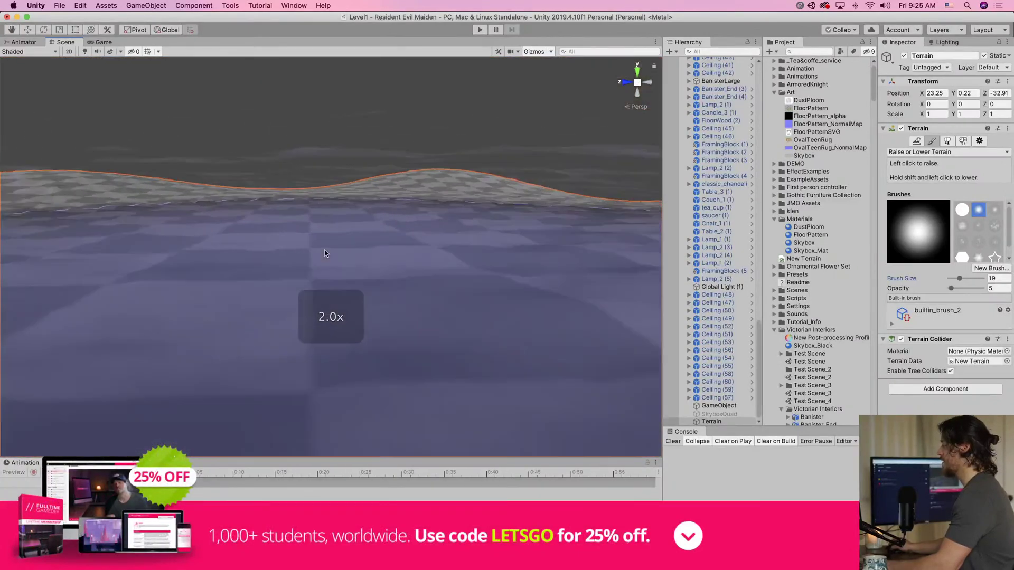
scroll(323, 250, down, 7)
scroll(321, 253, down, 3)
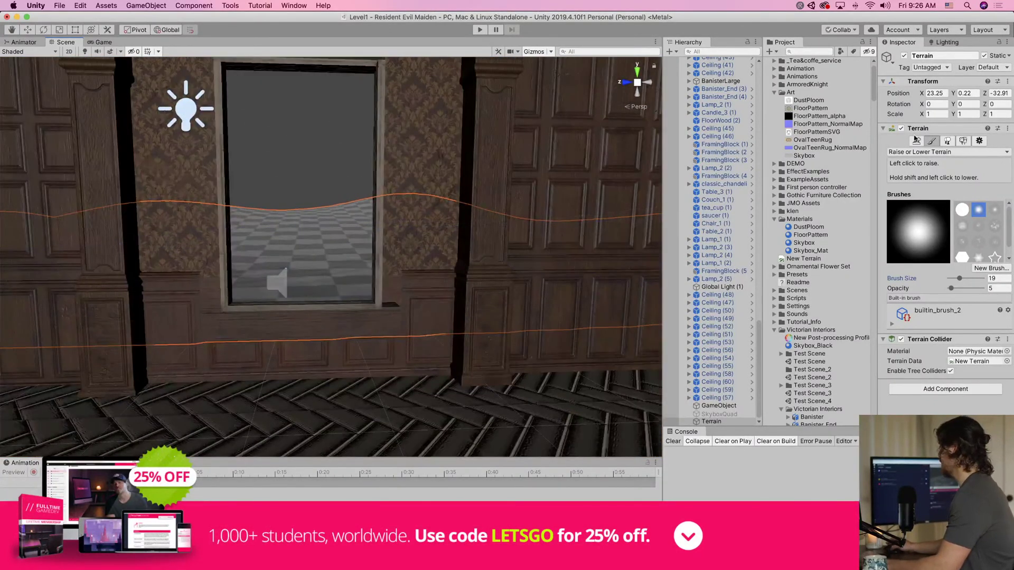
Switch the terrain tool to Paint Texture and check its default terrain material and new-brush texture options
click(952, 152)
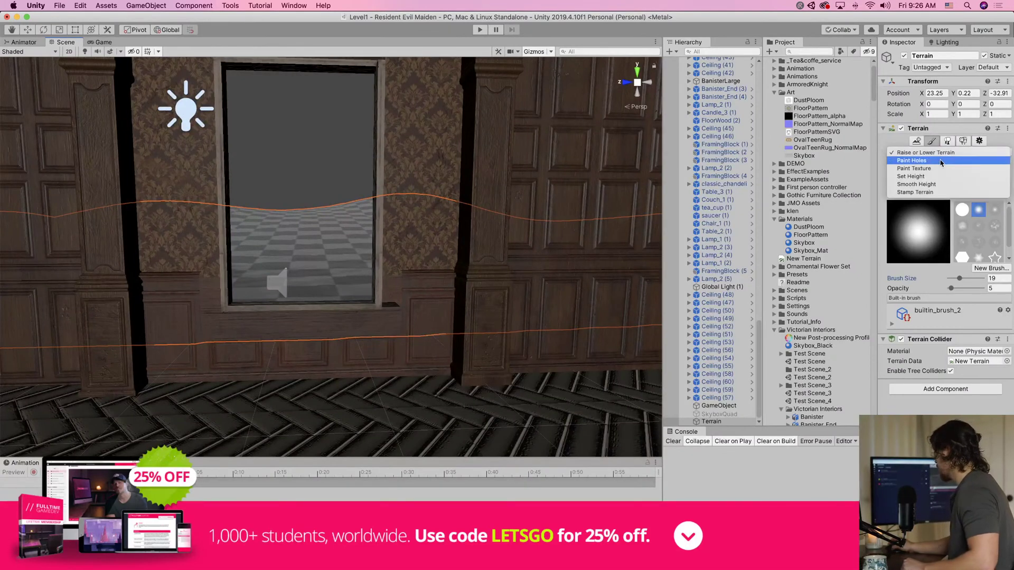
click(939, 168)
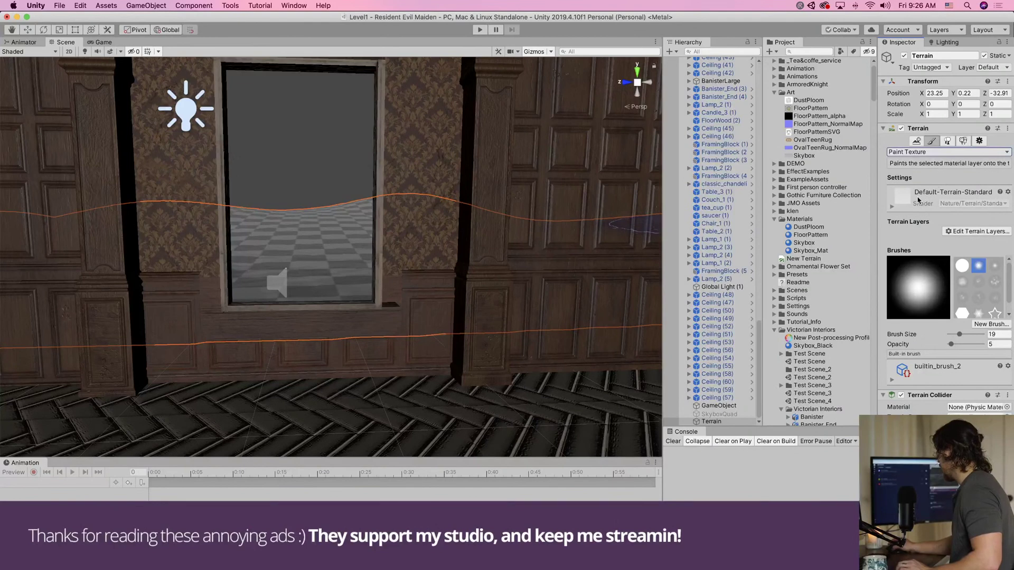
click(892, 206)
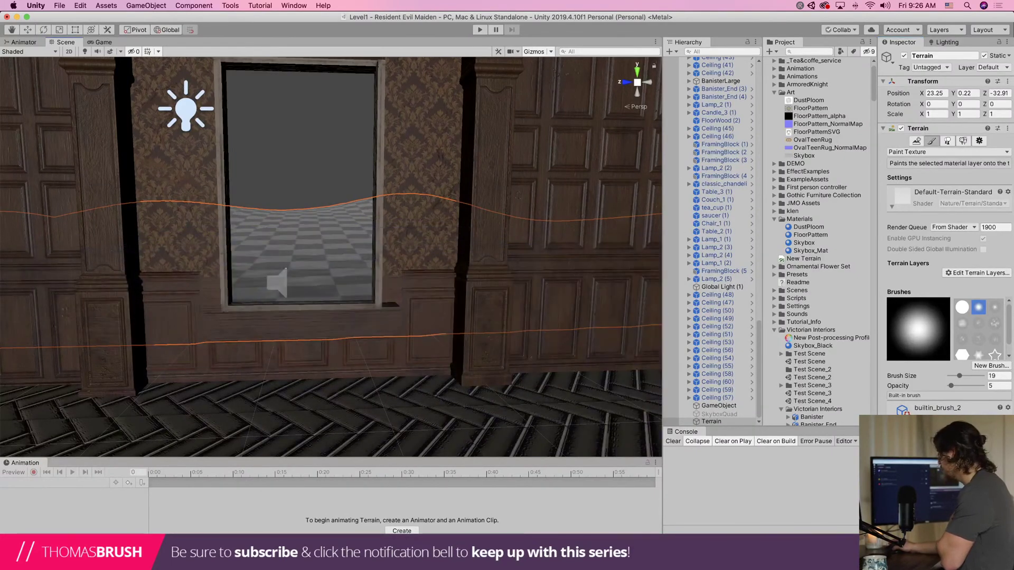
scroll(997, 323, down, 1)
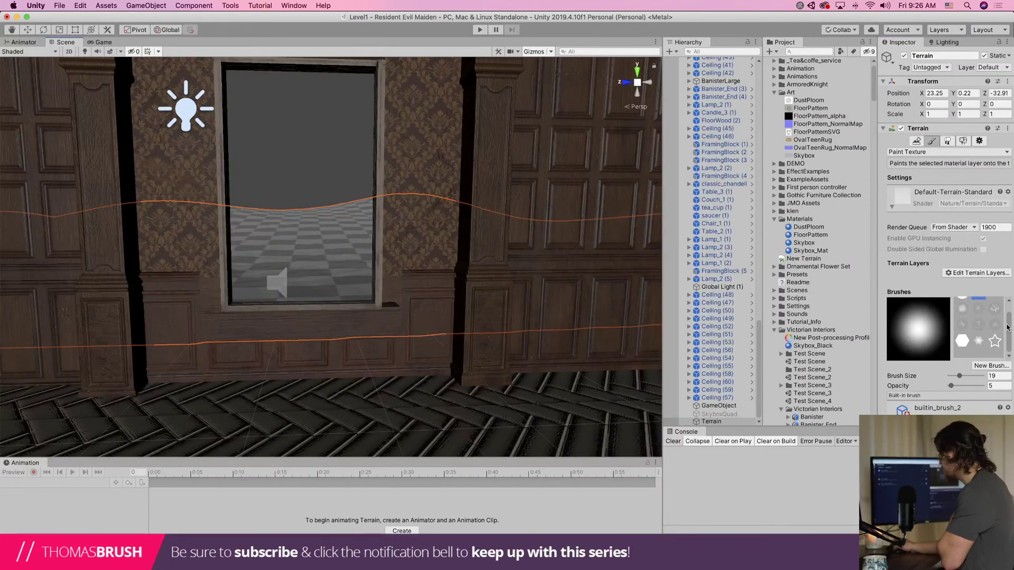
click(990, 365)
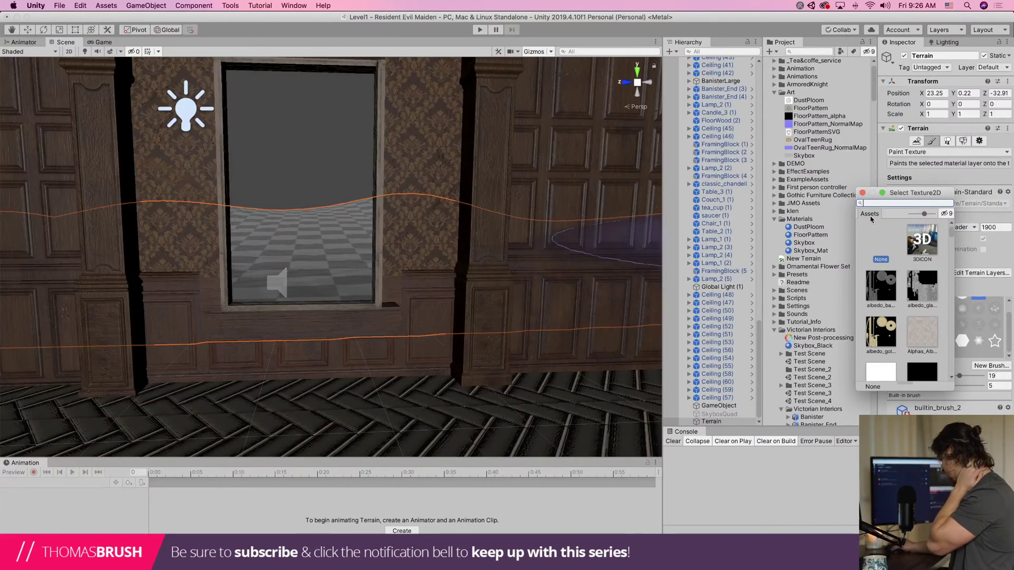
click(863, 192)
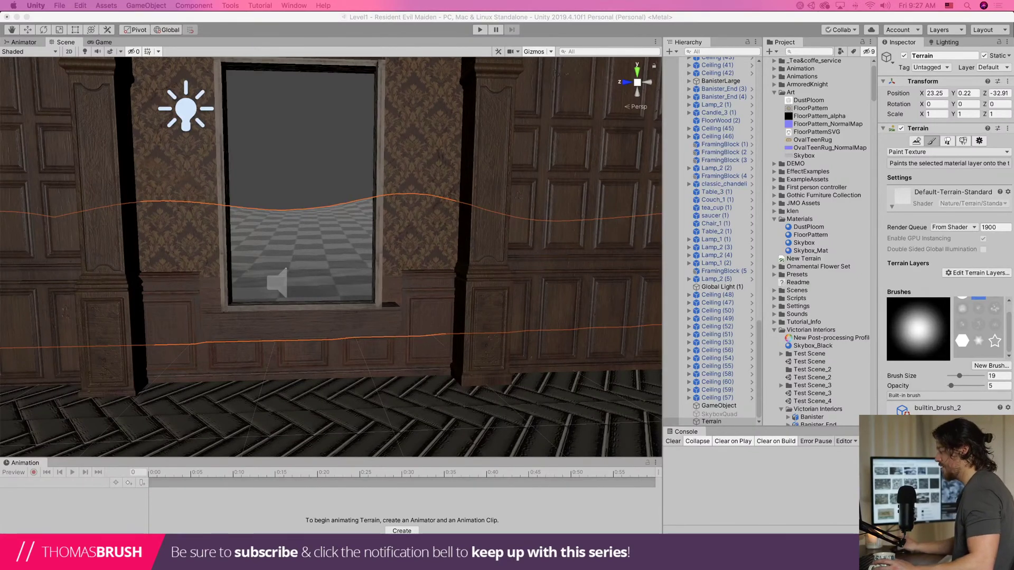
Switch to Photoshop and create a new document 1920 pixels wide and 1920 pixels high
mouse_move(427, 544)
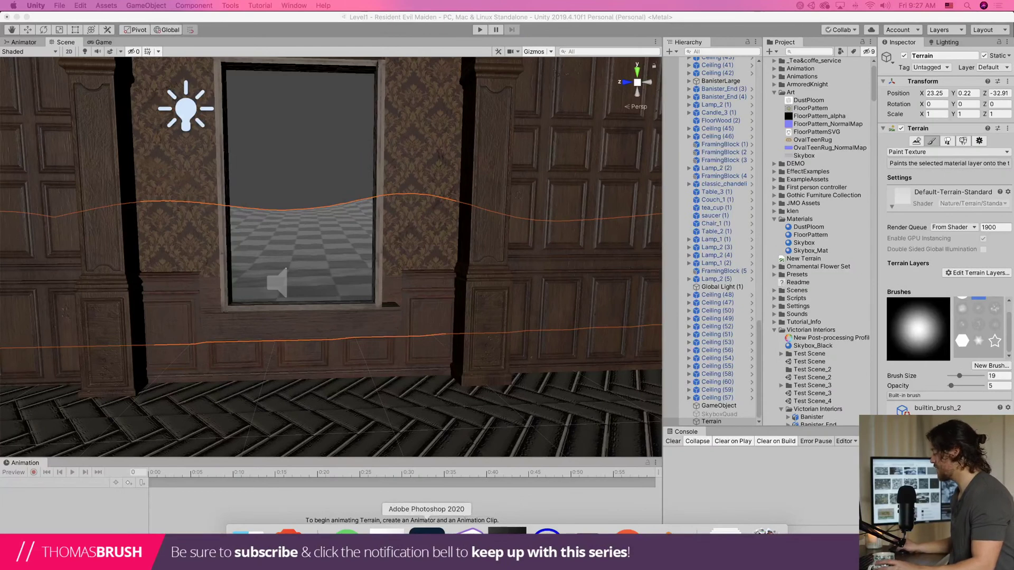
click(426, 538)
click(79, 6)
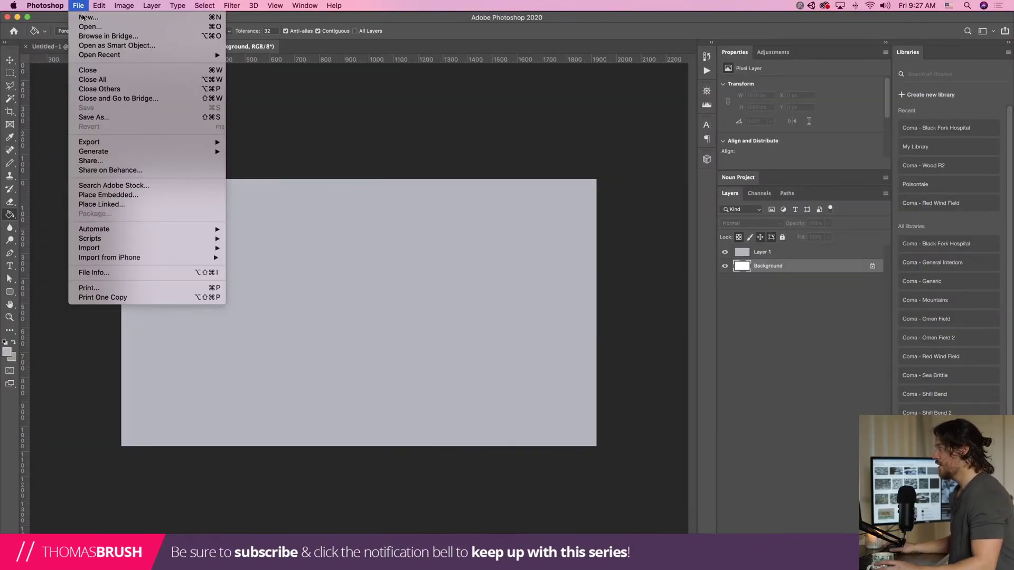
click(83, 17)
double_click(658, 203)
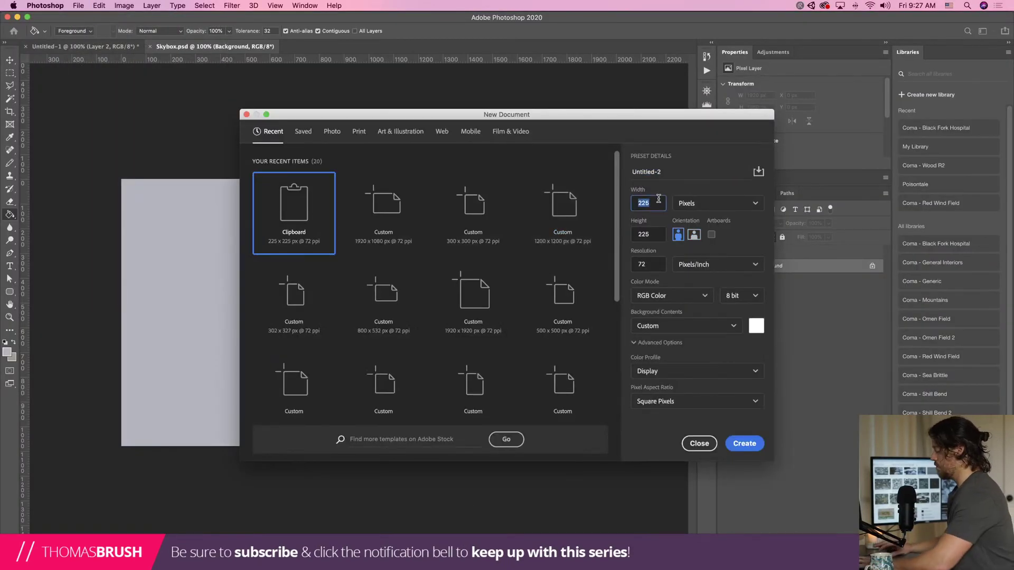
text(1920)
key(Tab)
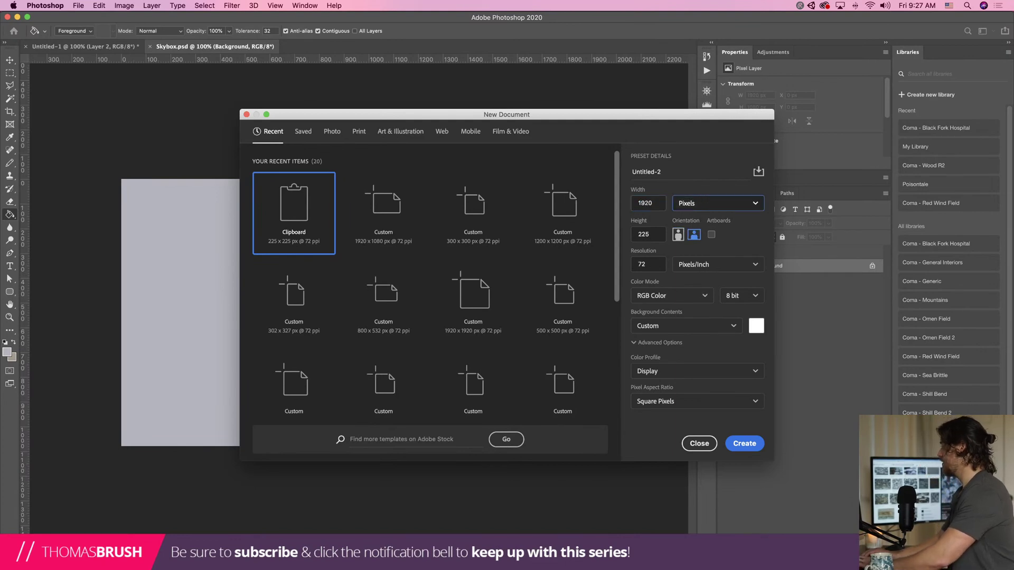
key(Tab)
text(1920)
key(Return)
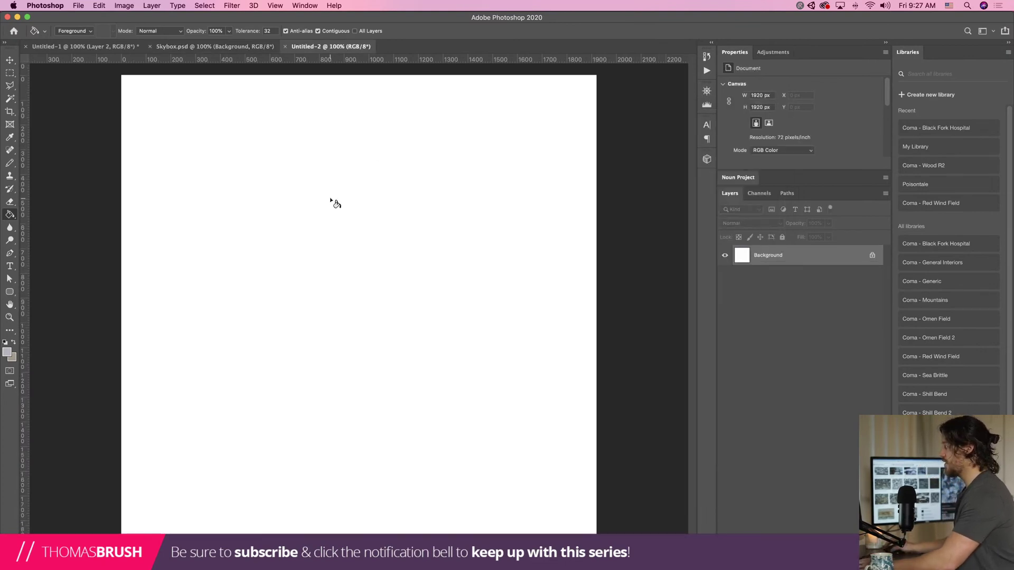
Fill a new layer with the light grey foreground colour, then paste the snowy ground image at about 581 px square in the canvas's upper-left area
key(super+alt+shift+n)
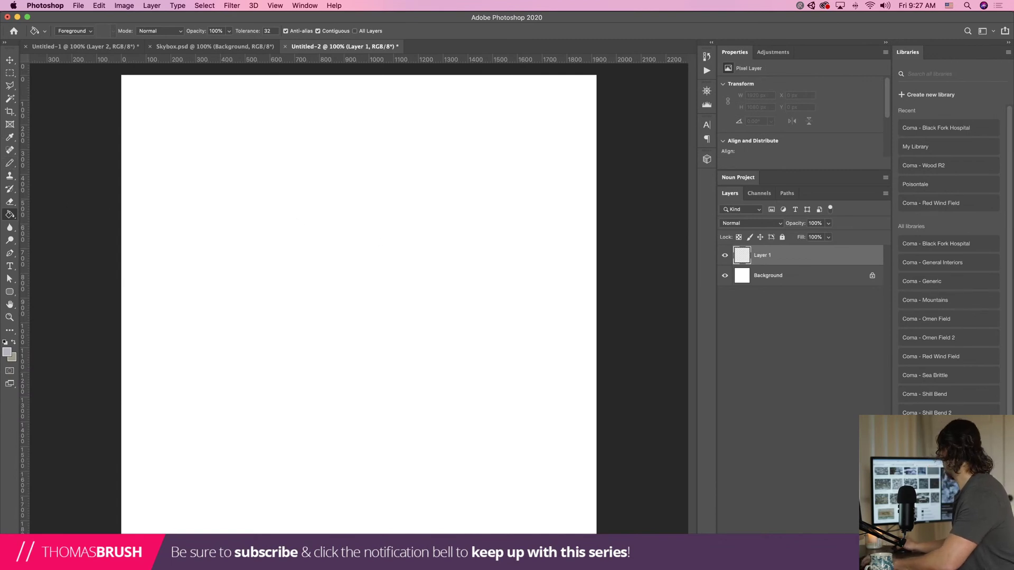
click(569, 187)
key(super+v)
key(v)
drag(350, 287, 135, 78)
drag(175, 133, 261, 222)
drag(214, 143, 273, 182)
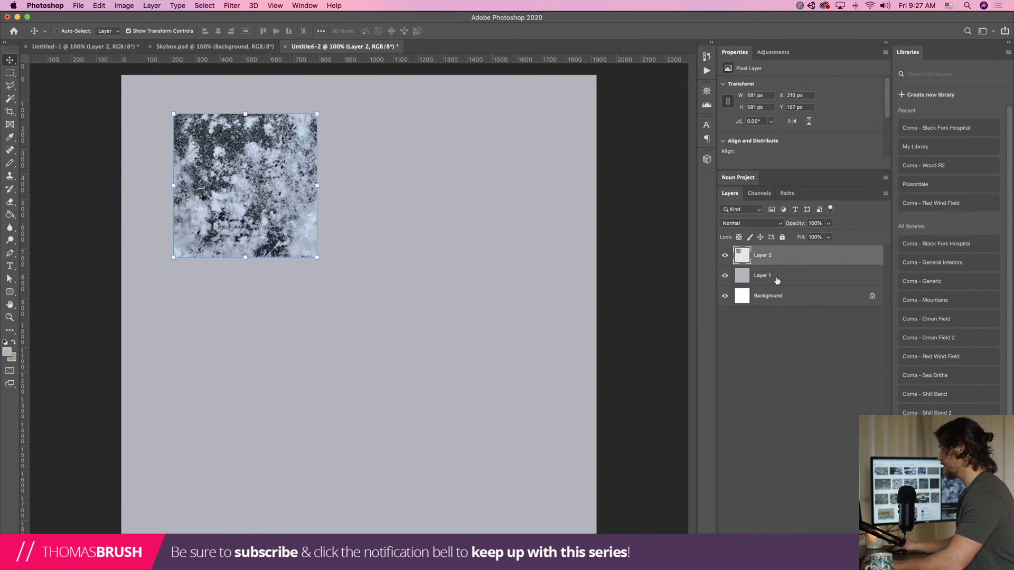
Add a layer mask to the snow image and fade out all four of its edges with gradients
alt+click(801, 256)
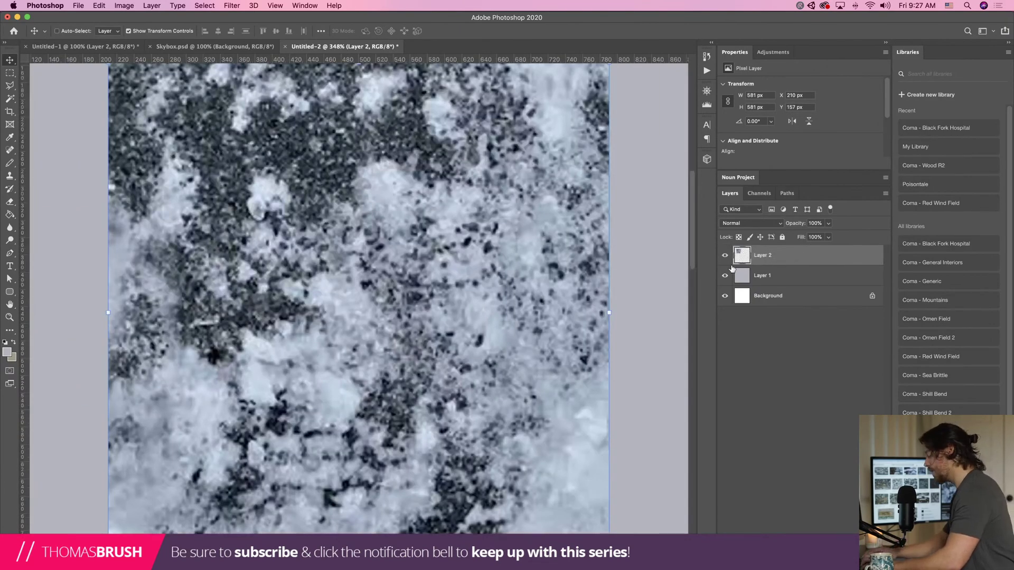
key(super+minus)
key(super+minus)
key(super+minus)
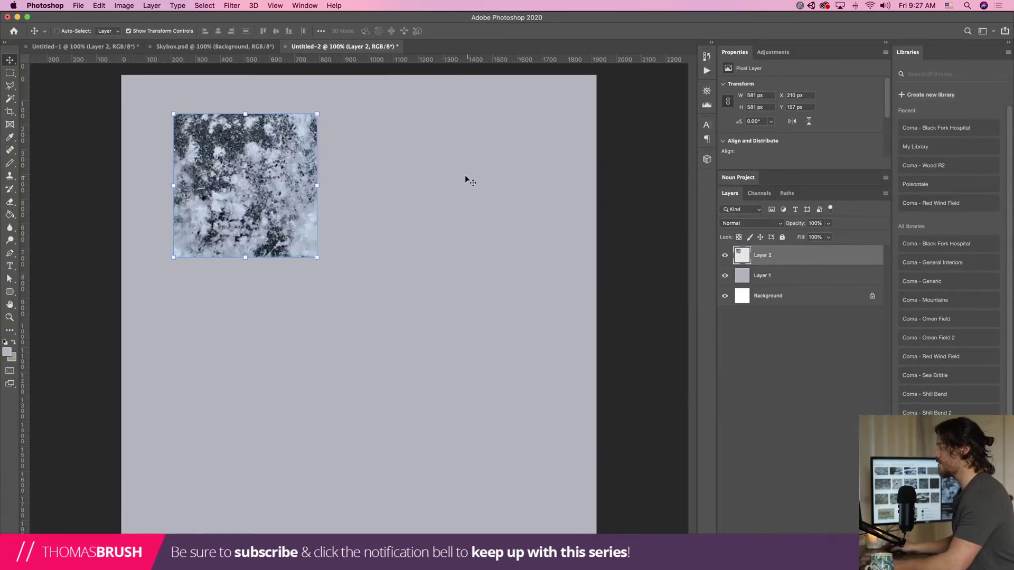
click(9, 215)
click(46, 217)
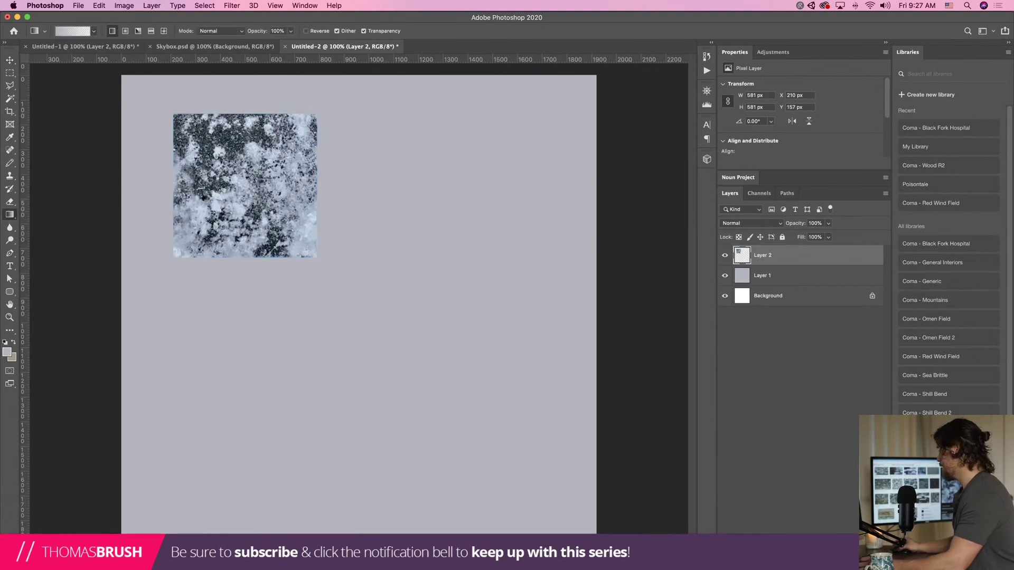
click(789, 563)
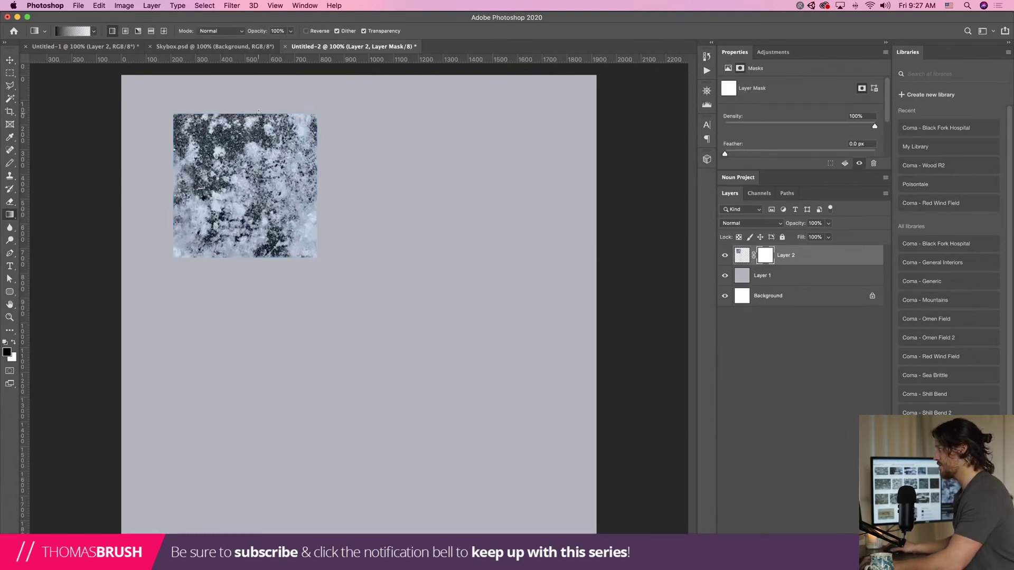
drag(257, 114, 259, 144)
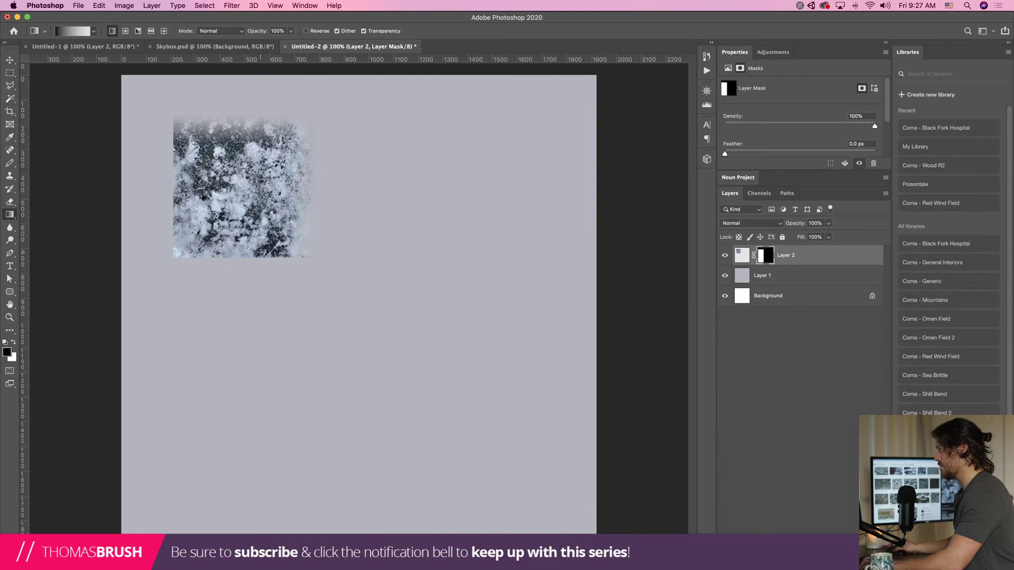
drag(261, 252, 253, 206)
drag(182, 187, 206, 188)
key(v)
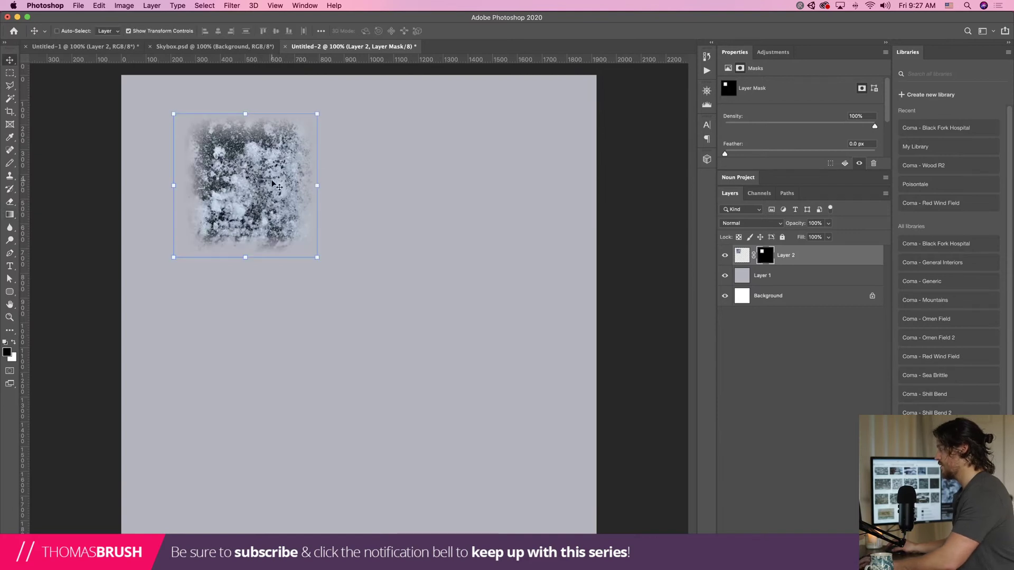
Move the faded snow patch toward the upper centre and place overlapping, rotated duplicates of it around the middle of the canvas
drag(305, 172, 483, 302)
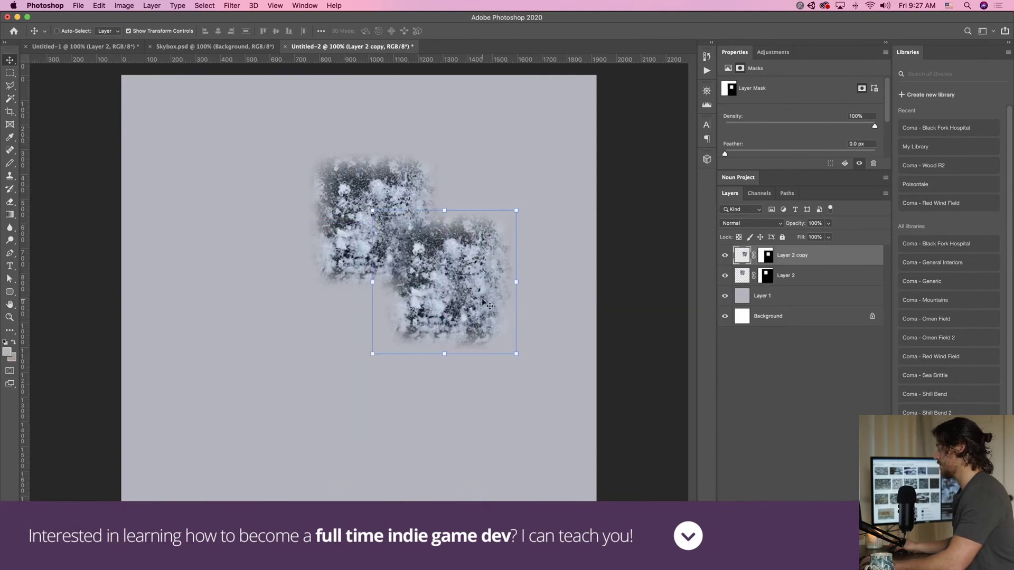
drag(521, 352, 591, 295)
key(Return)
alt+drag(500, 298, 349, 340)
drag(453, 209, 483, 250)
key(Return)
Duplicate the snow patch toward the lower centre, the upper-left area and down the canvas's left edge, rotating copies to vary the pattern
alt+drag(372, 284, 478, 372)
alt+drag(423, 317, 207, 280)
alt+drag(273, 109, 243, 174)
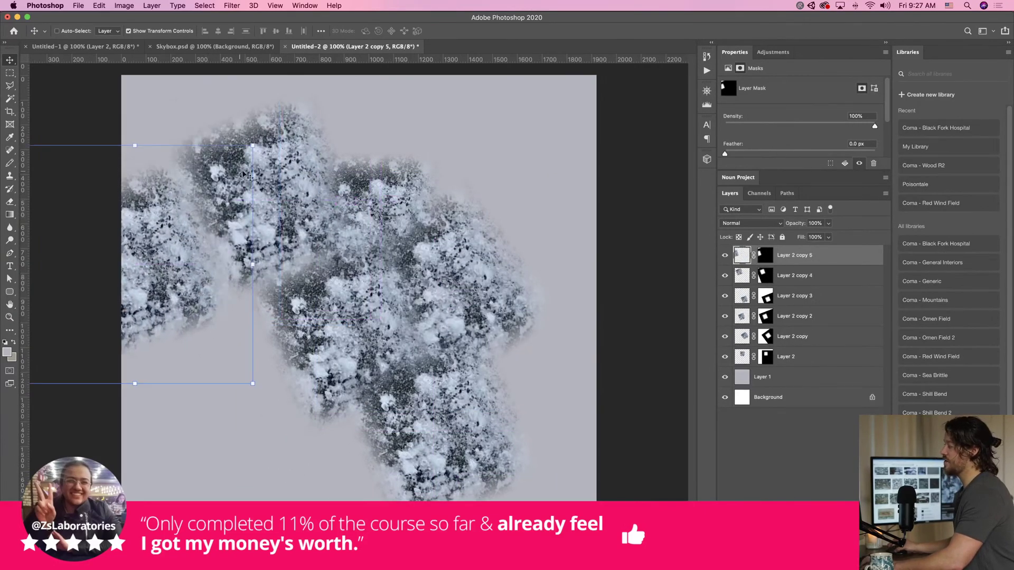
drag(252, 136, 334, 244)
key(Return)
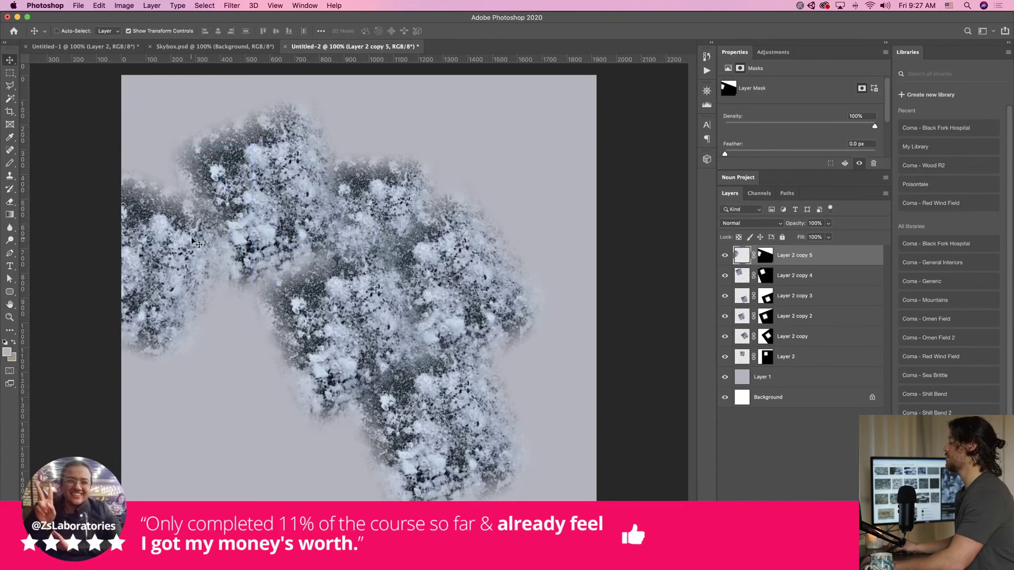
drag(191, 240, 182, 337)
alt+drag(167, 383, 172, 494)
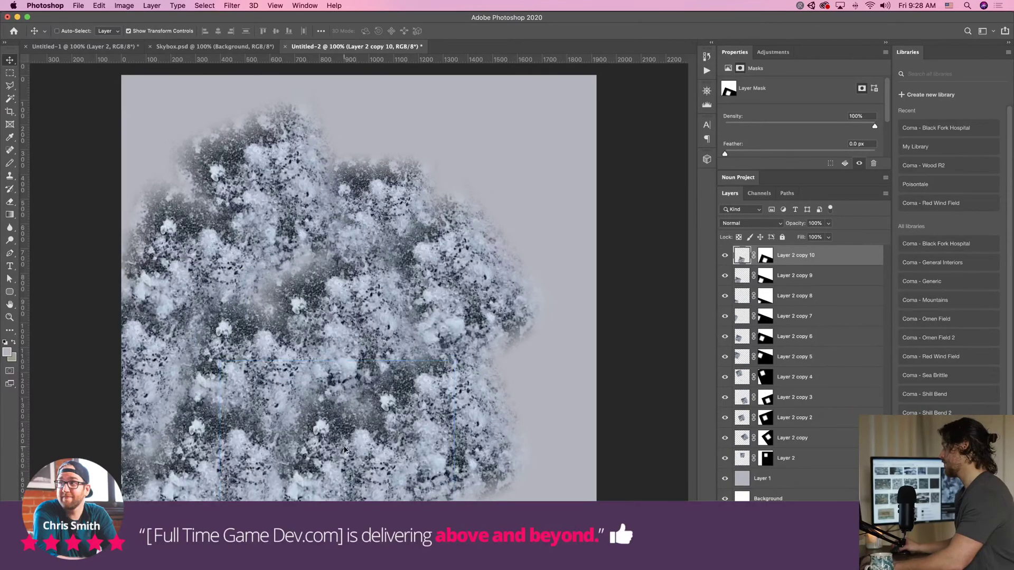
Place another duplicate of the snow patch over the left-centre area and rotate it to blend with its neighbours
alt+drag(356, 469, 309, 264)
drag(406, 154, 442, 117)
key(Return)
drag(326, 218, 251, 277)
drag(397, 145, 403, 435)
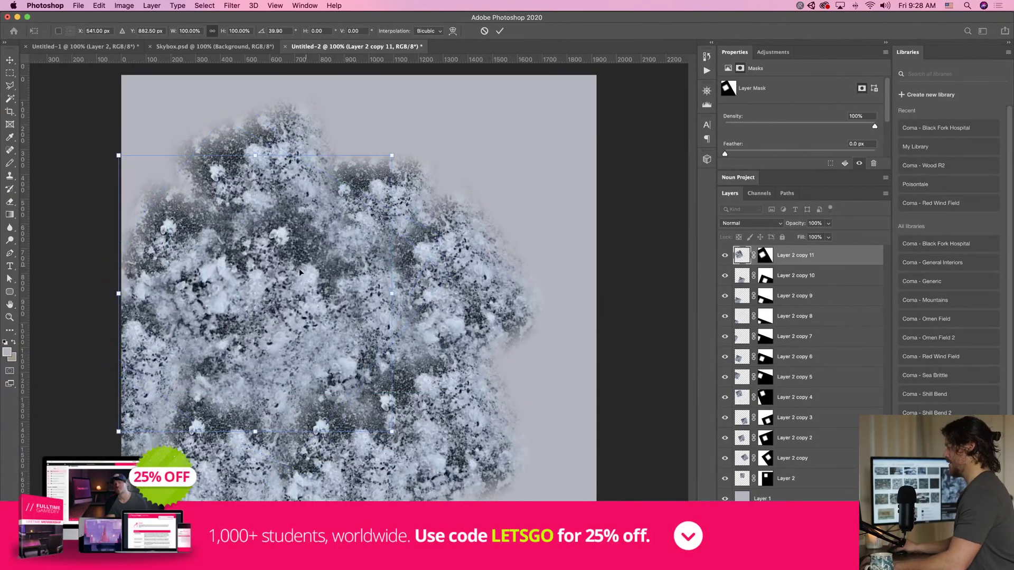
key(Return)
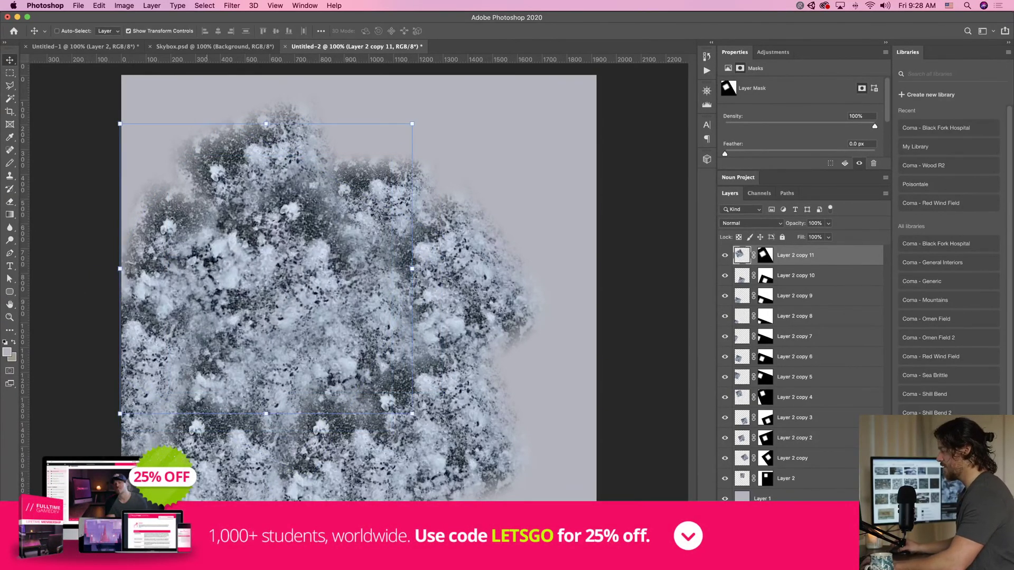
Rotate the existing lower-left, upper-centre and left-edge snow patches to different angles to break up the repetition
super+click(306, 365)
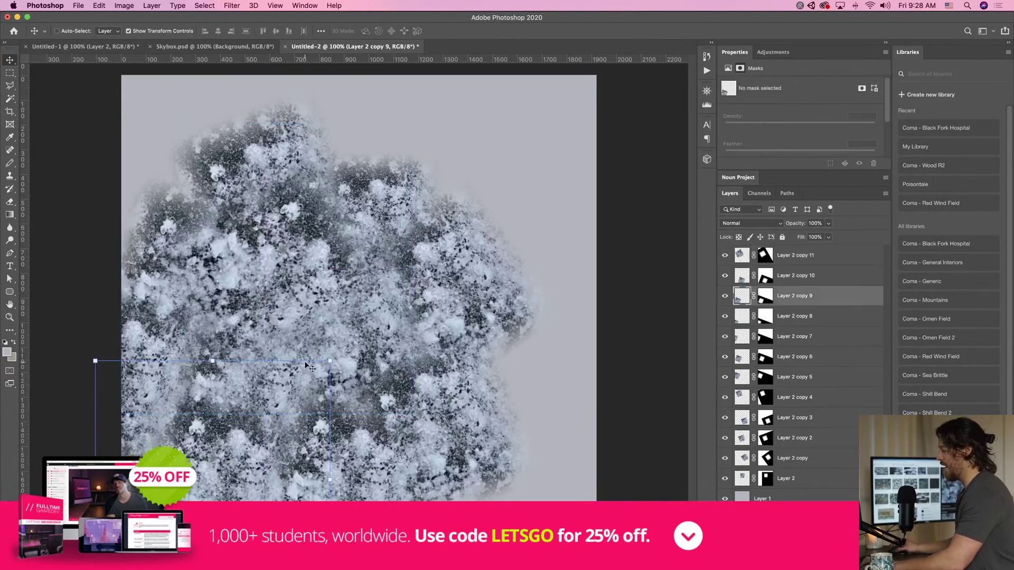
drag(332, 350, 268, 453)
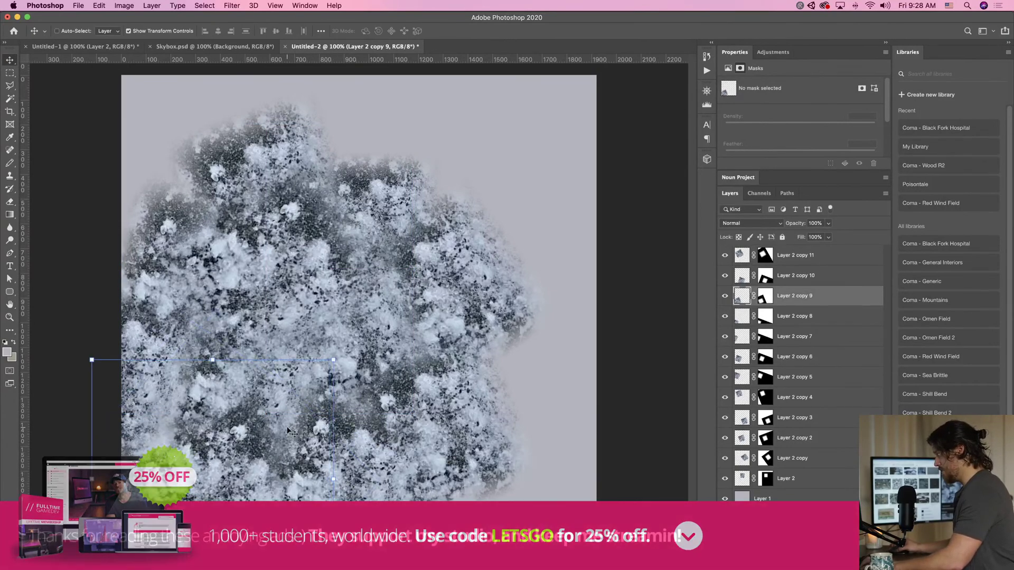
super+click(396, 205)
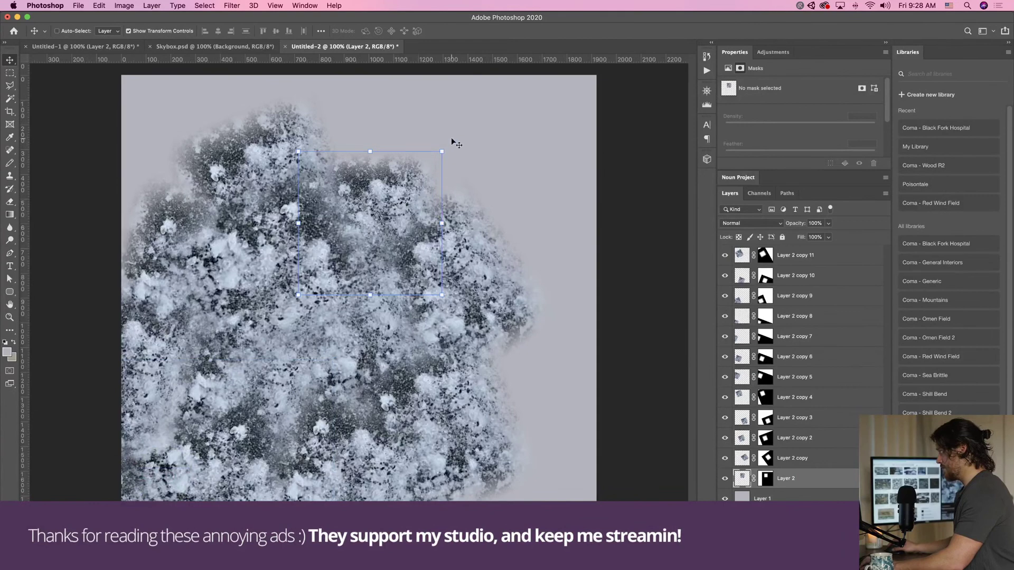
alt+drag(443, 151, 471, 122)
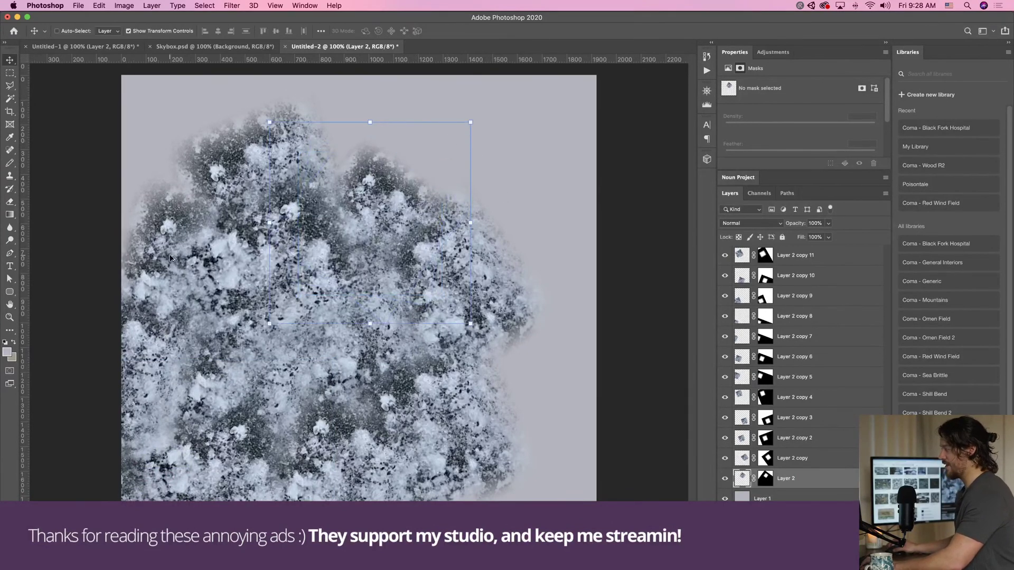
super+click(178, 222)
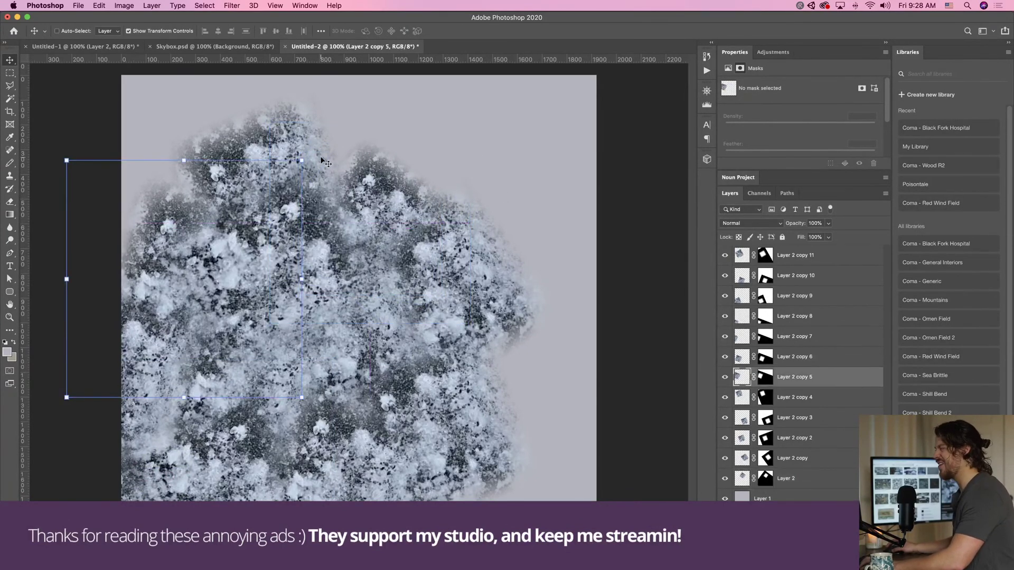
drag(307, 156, 325, 409)
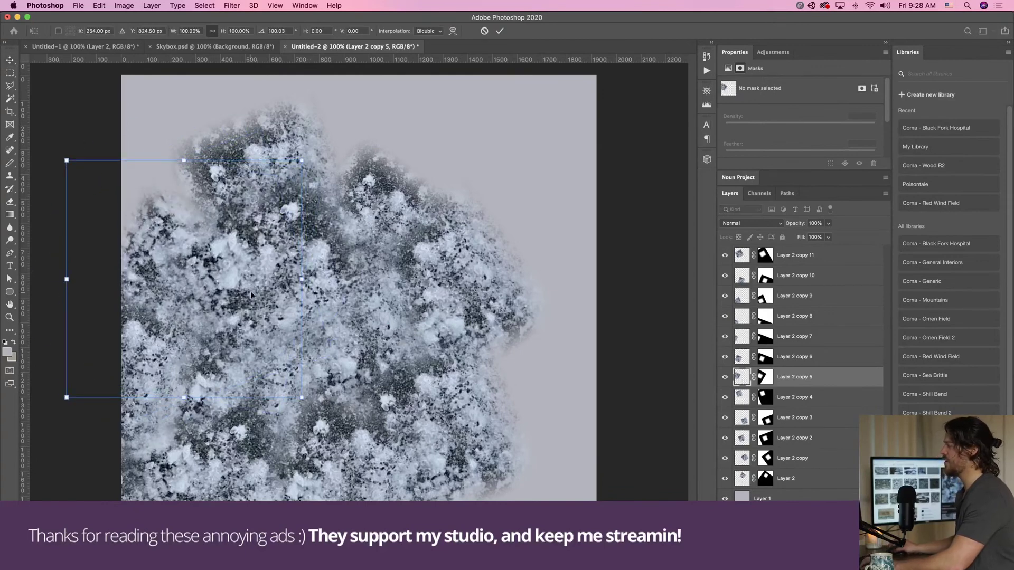
key(Return)
drag(208, 282, 303, 285)
key(super+z)
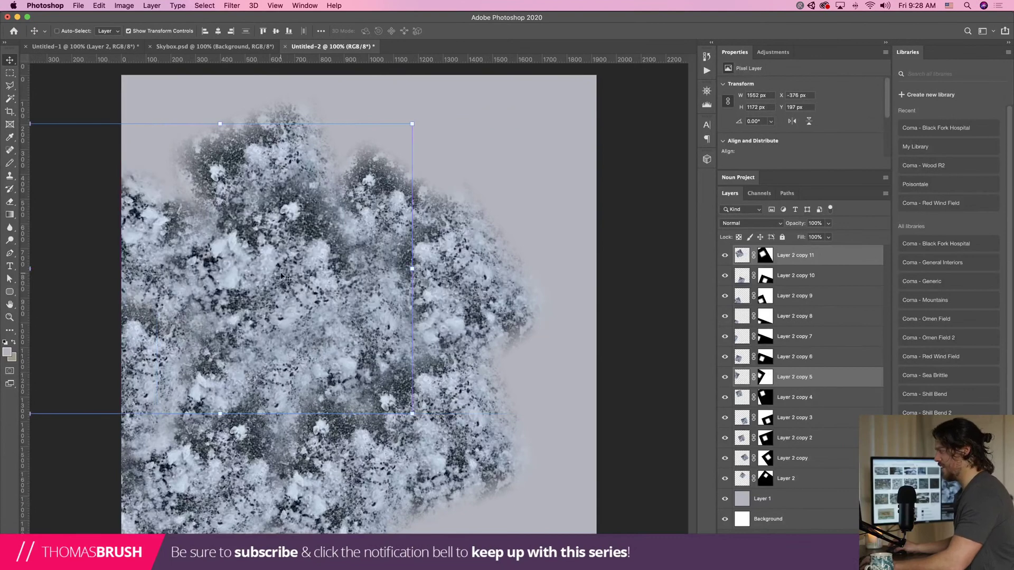
click(471, 275)
shift+super+drag(473, 279, 510, 185)
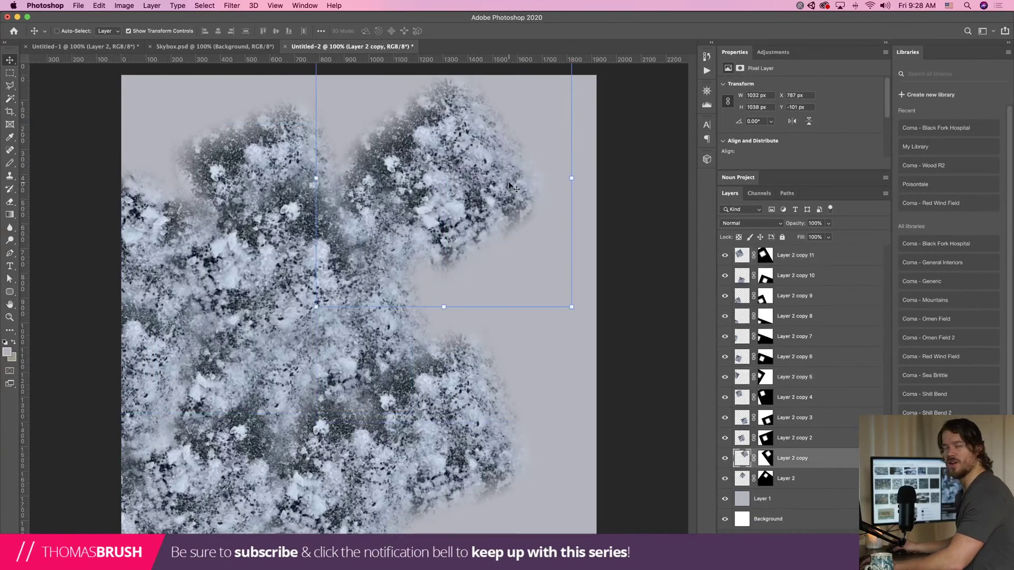
key(super+z)
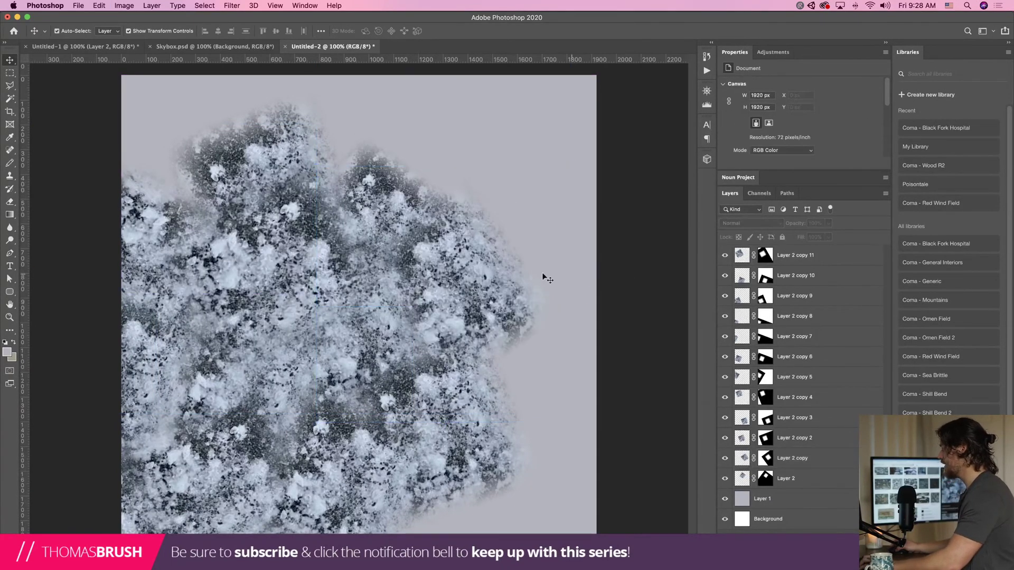
Duplicate the upper-centre patch to the canvas's top edge and right side, rotate the copies, and shrink the right-hand one to about 981 px wide
click(379, 186)
alt+super+drag(385, 197, 442, 134)
drag(522, 251, 640, 369)
key(Return)
drag(531, 212, 581, 240)
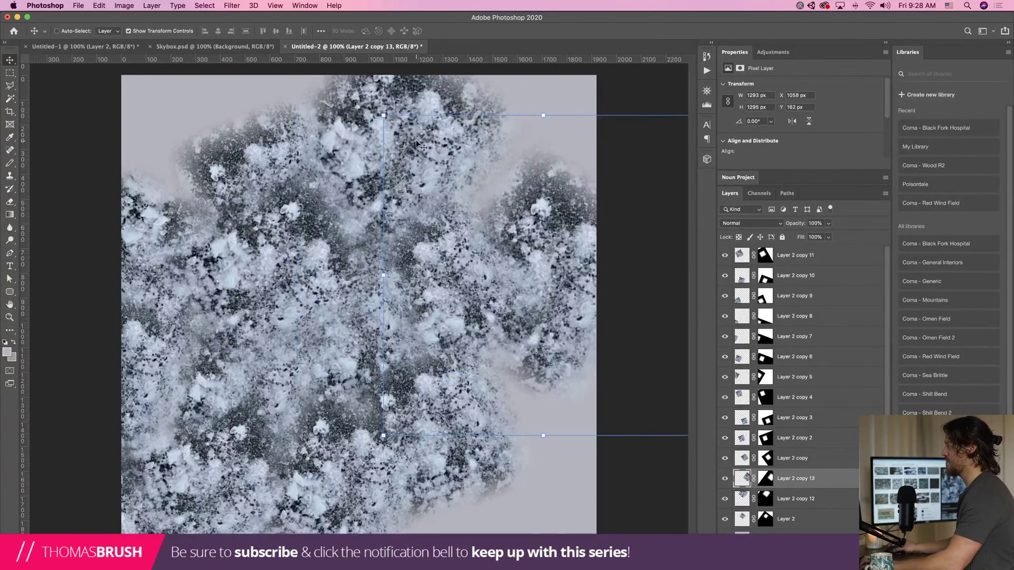
drag(383, 114, 483, 167)
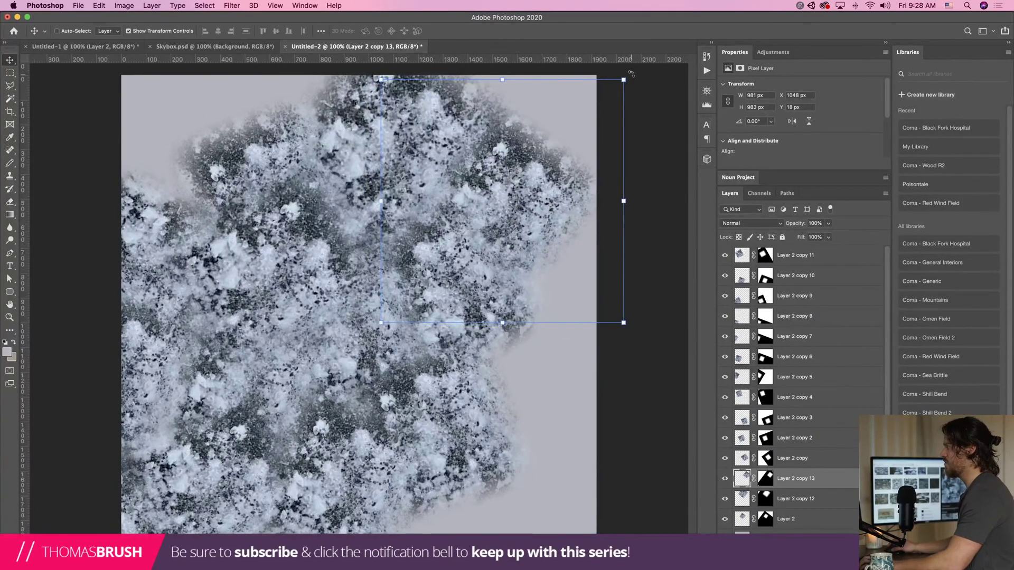
Cover the remaining gaps along the canvas's top edge with more snow patch duplicates, rotating the upper-left one by about 48°
alt+drag(631, 73, 298, 109)
drag(360, 199, 253, 239)
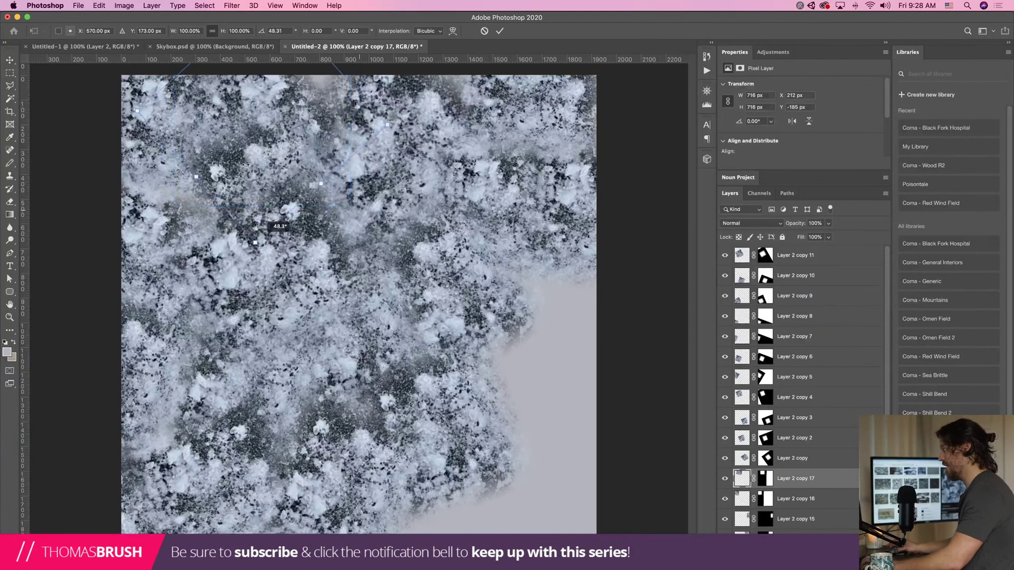
key(Return)
Fill the canvas's right side down to the lower-right corner with snow patch duplicates, scaling one to about 728 px wide
drag(234, 148, 465, 279)
drag(327, 263, 596, 332)
alt+drag(591, 293, 515, 349)
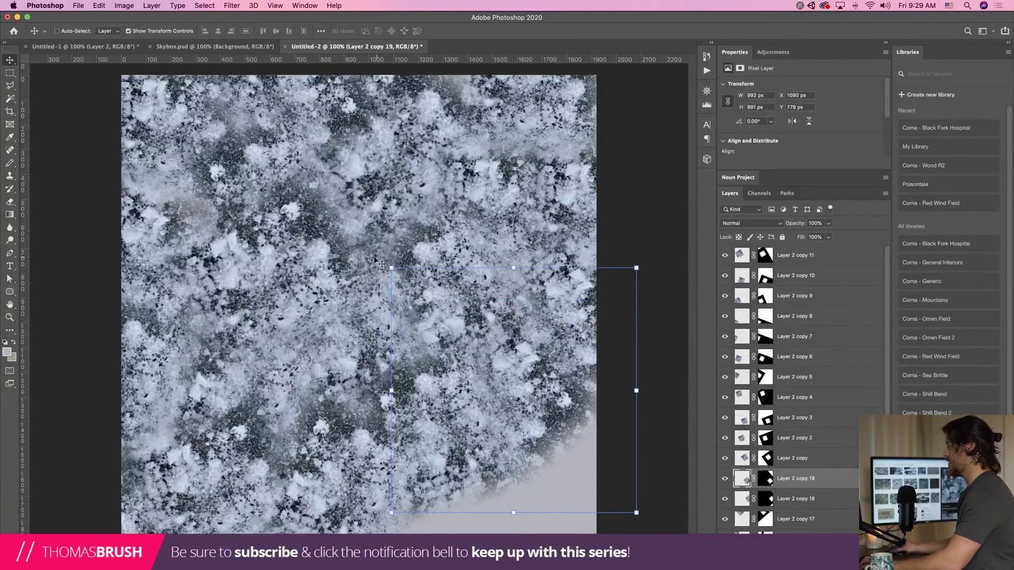
drag(386, 259, 467, 213)
key(Return)
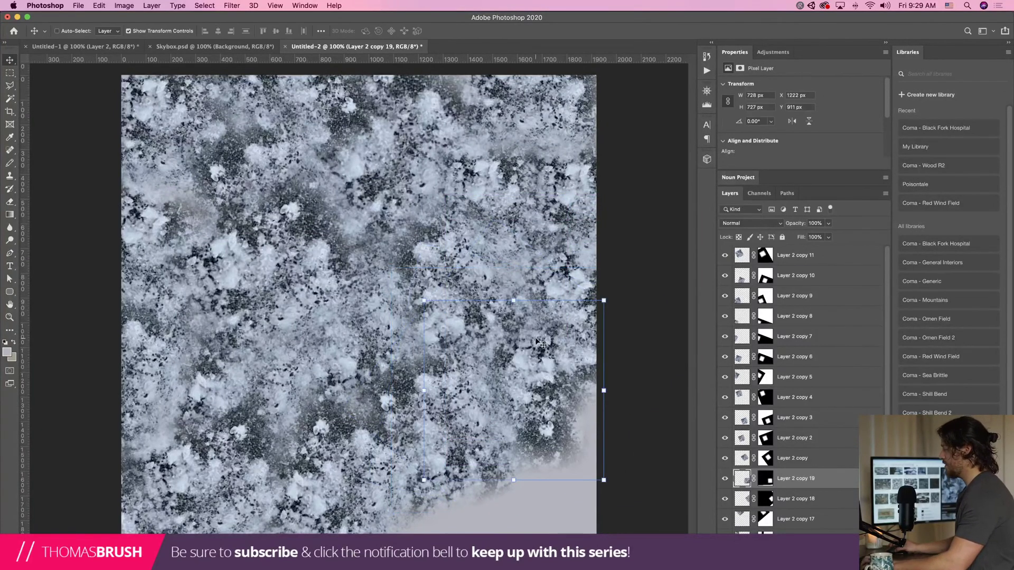
alt+drag(543, 348, 620, 425)
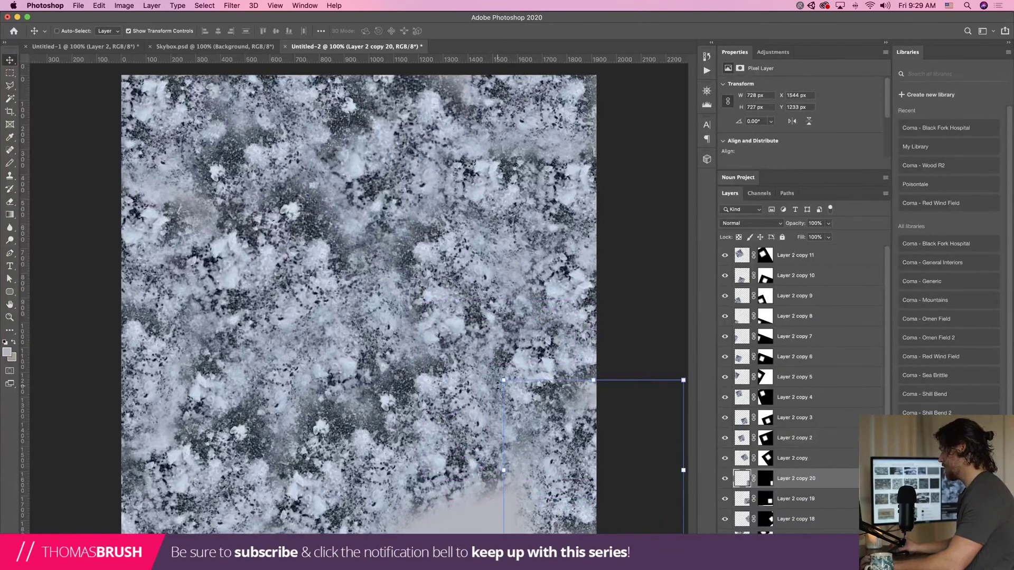
Cover the bare area along the canvas's bottom edge with rotated snow patch duplicates, placing one in the lower-left area
drag(526, 409, 429, 417)
drag(543, 411, 484, 485)
drag(544, 419, 606, 543)
key(Return)
drag(458, 516, 275, 494)
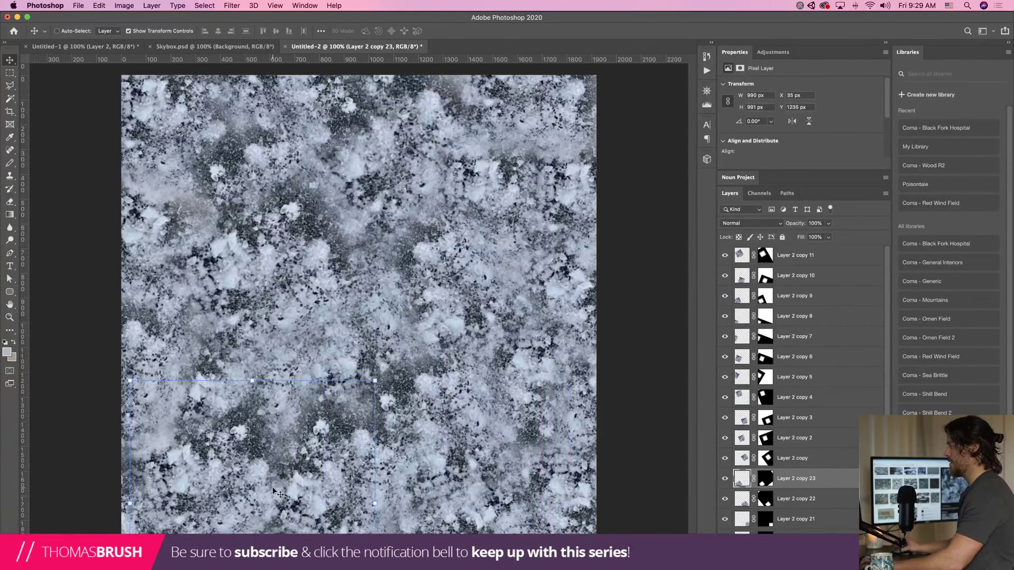
Merge all the snow patch layers, from Layer 2 copy 11 down to Layer 2, into a single layer
click(796, 259)
scroll(796, 259, down, 5)
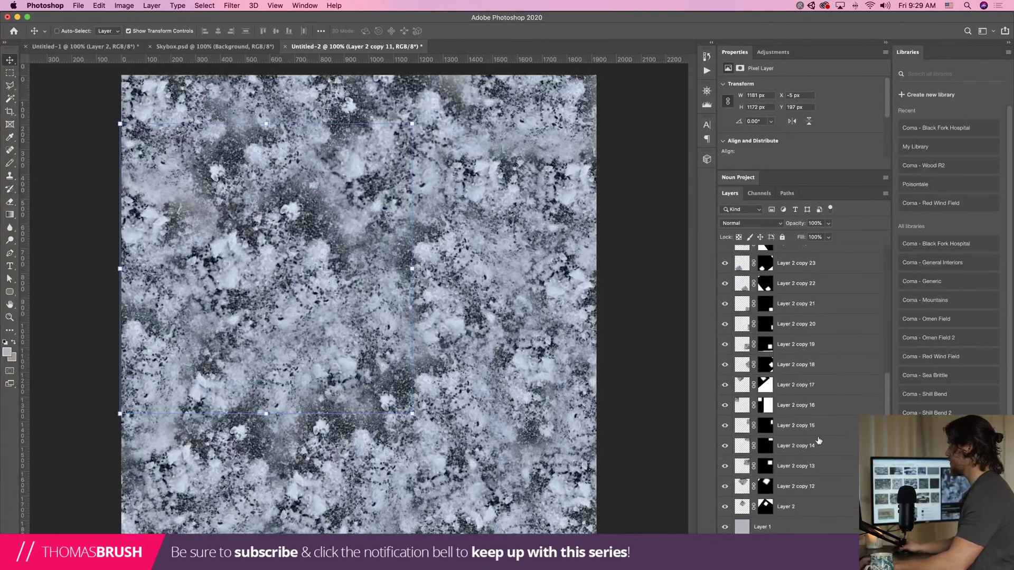
shift+click(808, 508)
right_click(808, 508)
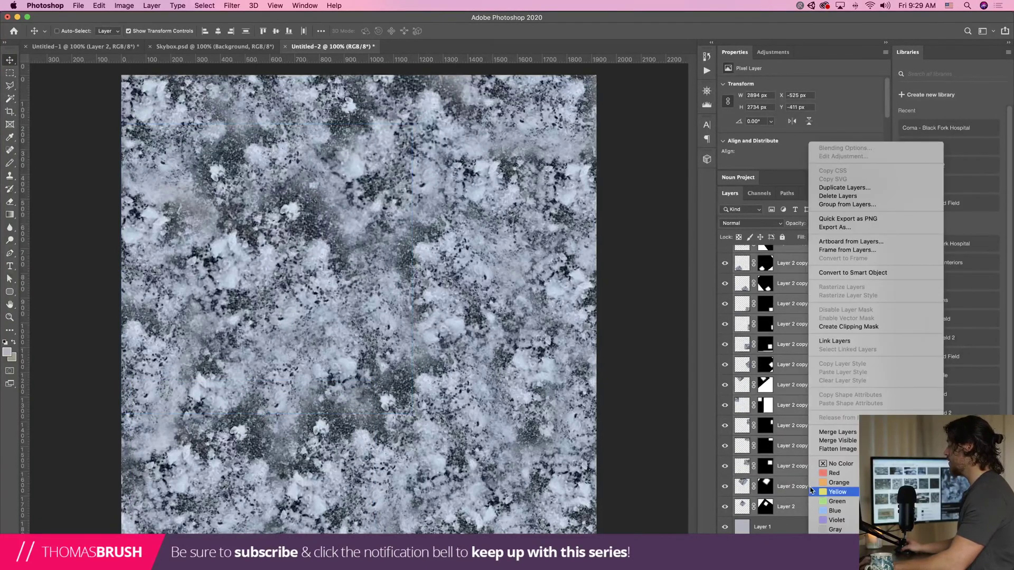
click(823, 432)
Duplicate the merged snow layer and merge the duplicate with the original
key(super+j)
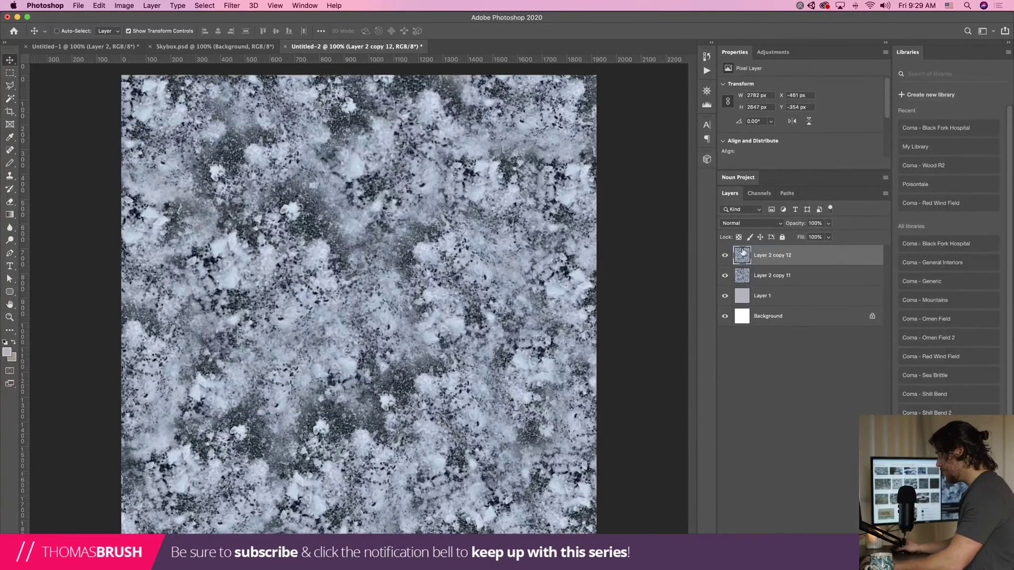
shift+click(783, 284)
right_click(783, 284)
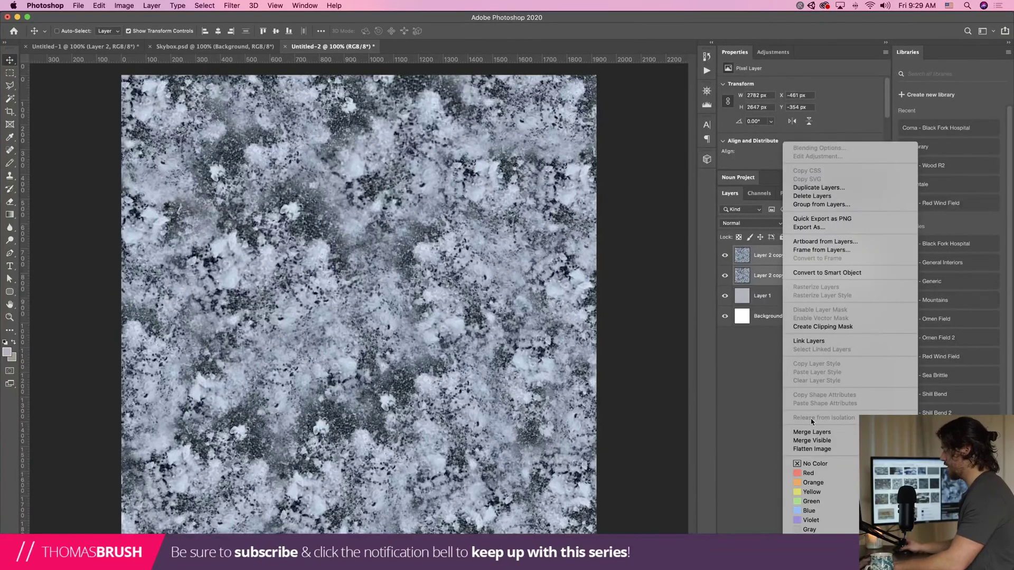
click(823, 431)
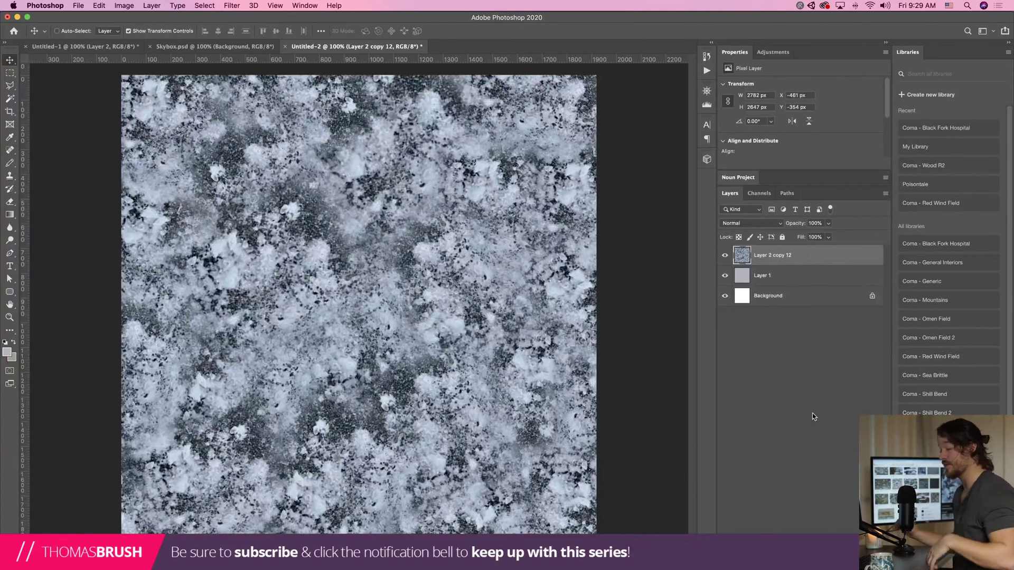
key(super+Tab)
key(super+Tab)
key(super+Tab)
key(super+Tab)
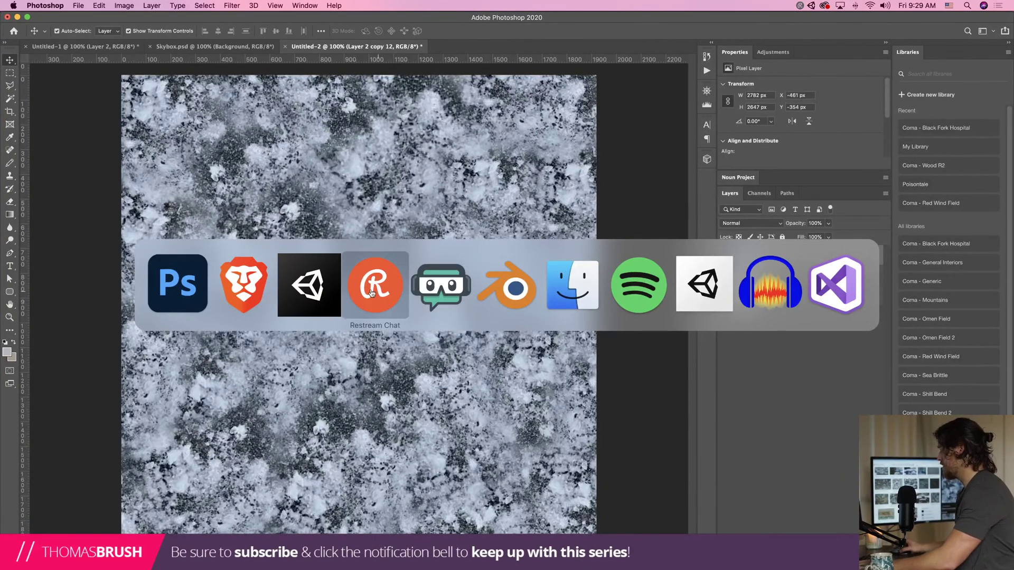
key(Escape)
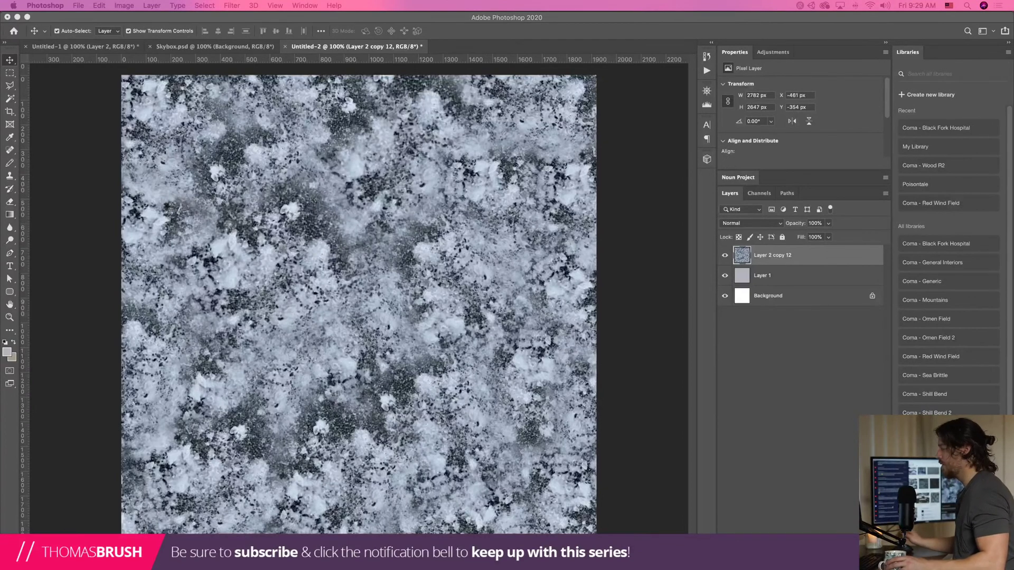
click(828, 261)
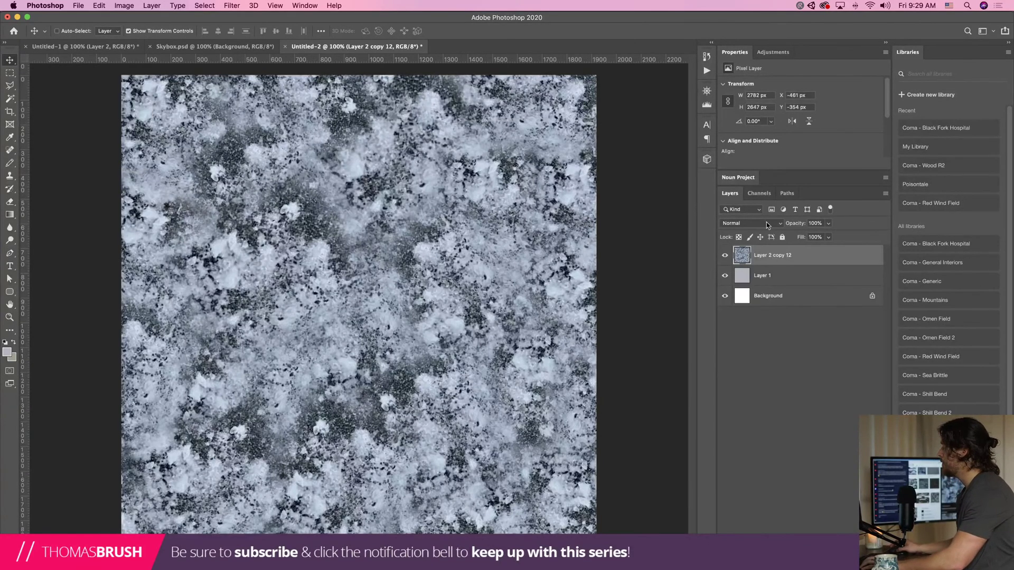
click(827, 277)
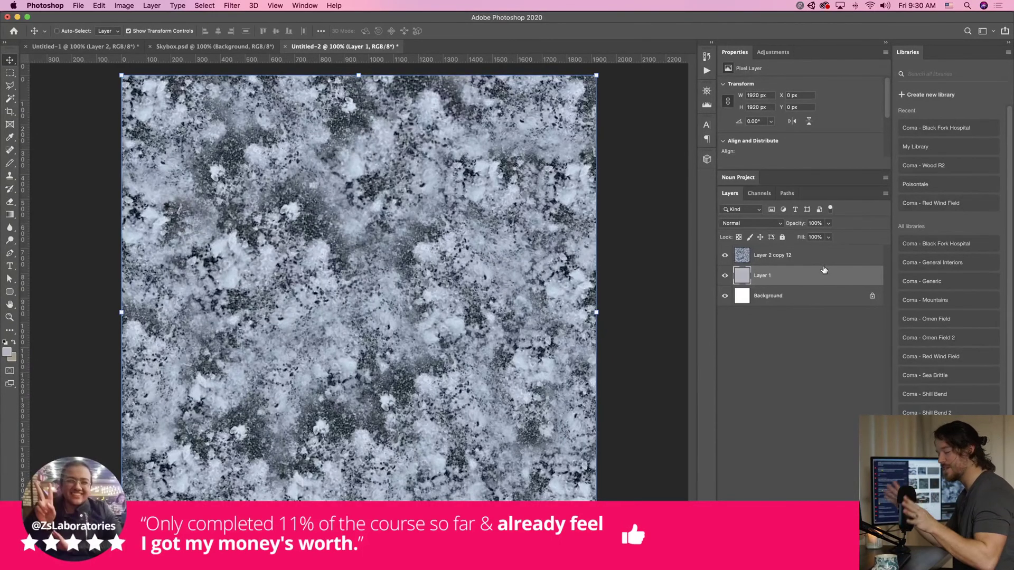
Duplicate the snow layer again and merge both copies with the plain Layer 1, leaving only the locked Background separate
click(783, 255)
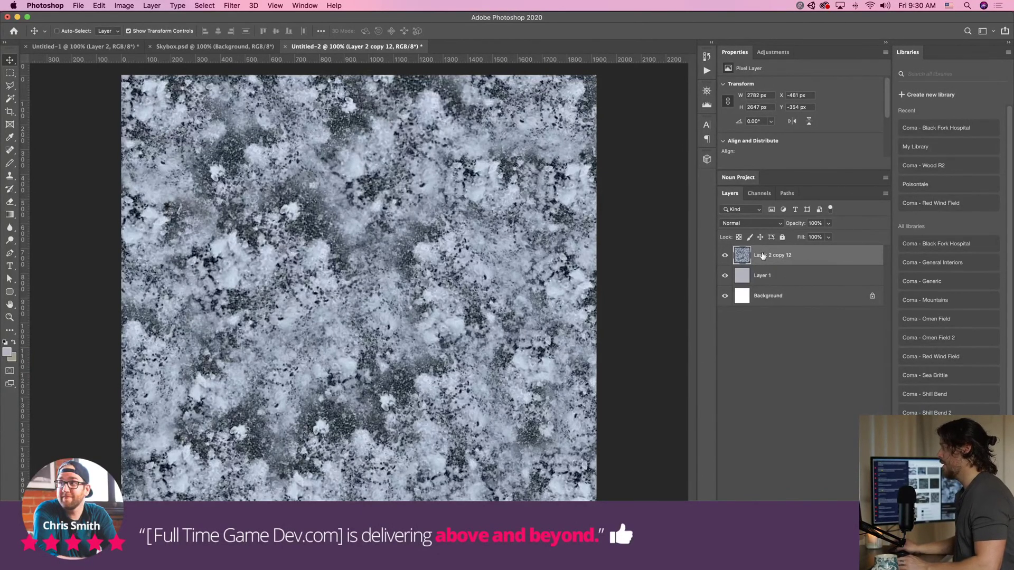
key(super+j)
key(g)
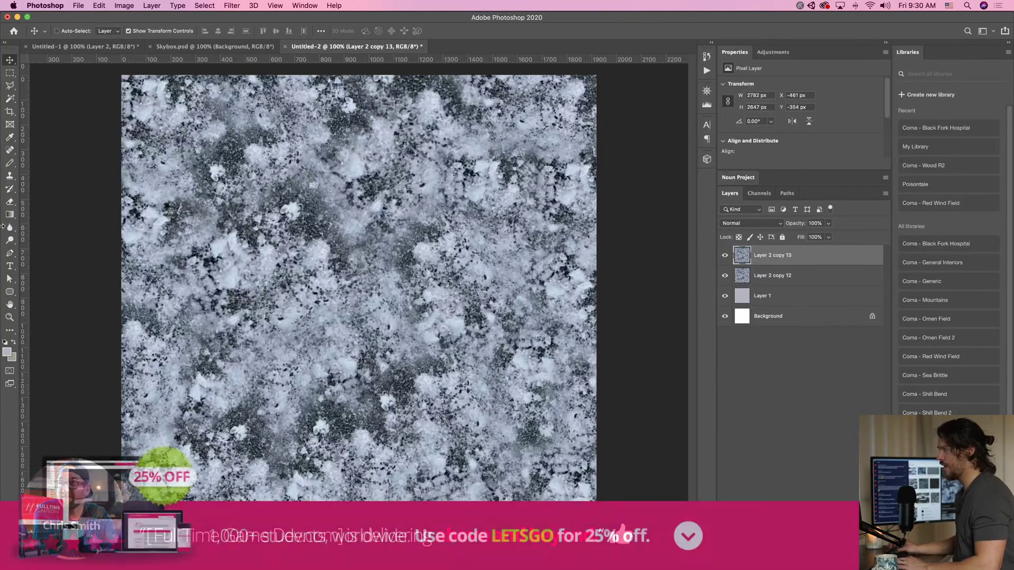
right_click(768, 277)
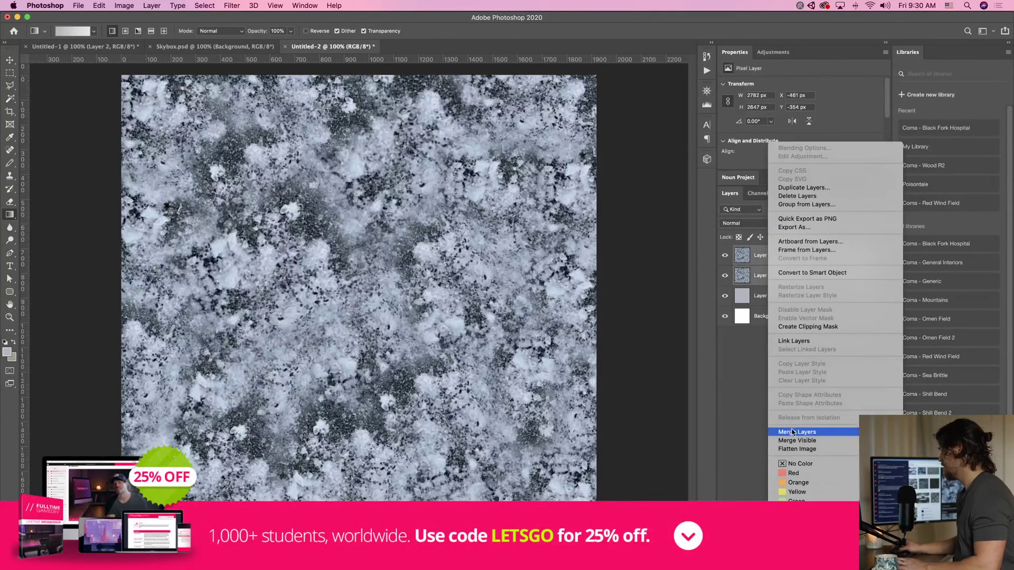
click(792, 430)
click(793, 263)
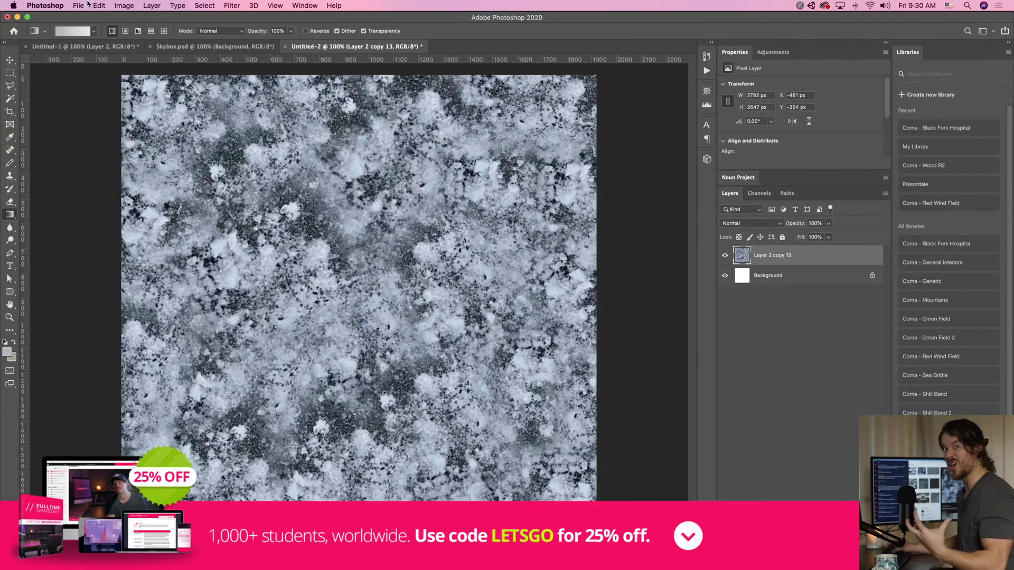
click(124, 5)
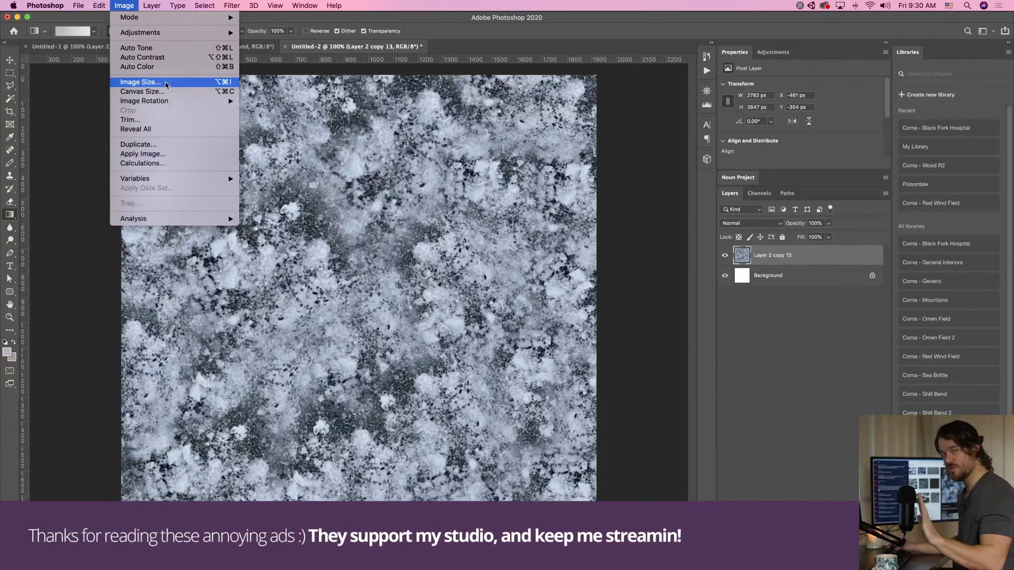
click(141, 81)
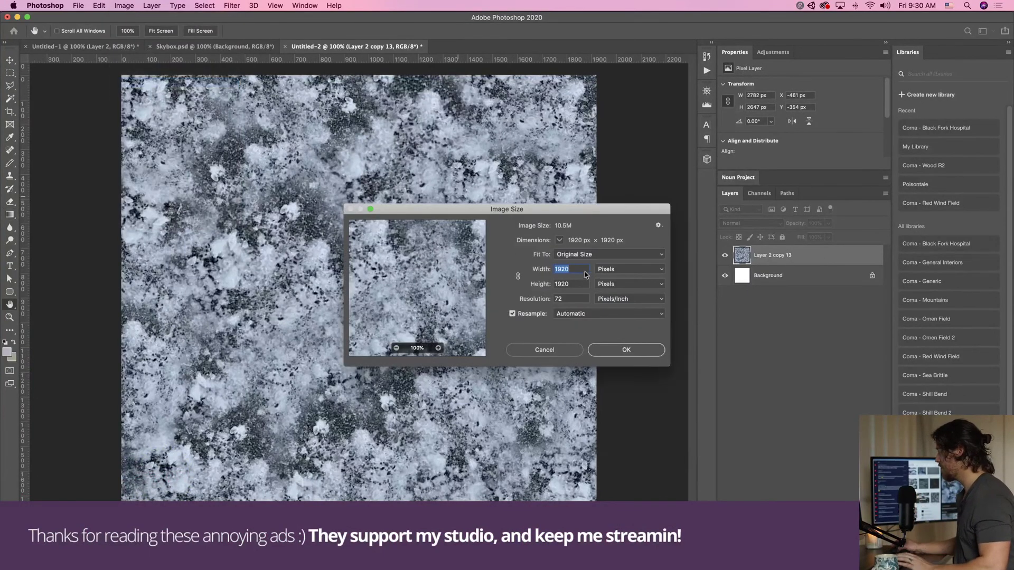
click(621, 270)
click(612, 260)
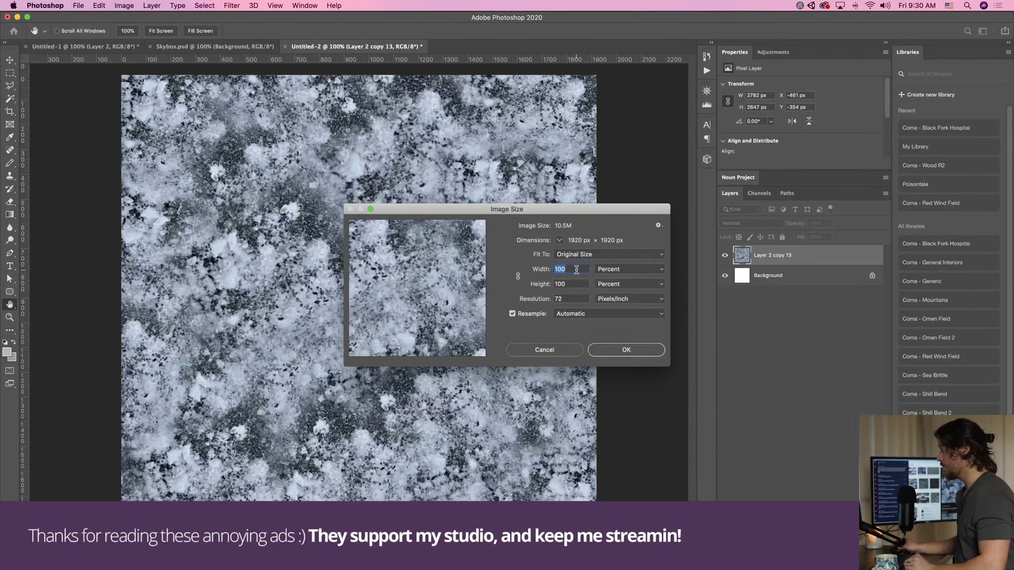
text(200)
key(Tab)
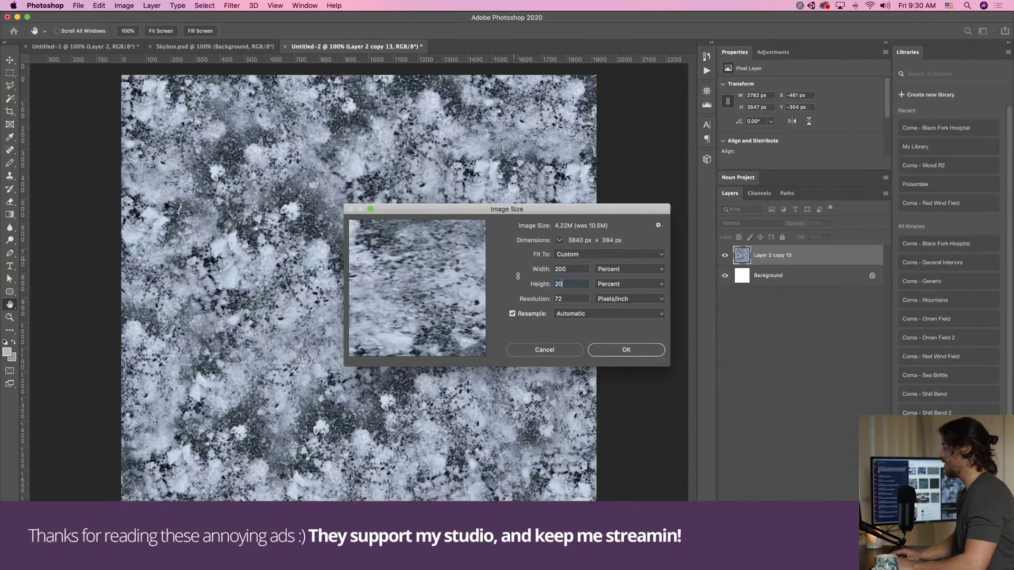
click(527, 351)
Enlarge the canvas to 200 percent in width and height, anchored at its centre
click(124, 5)
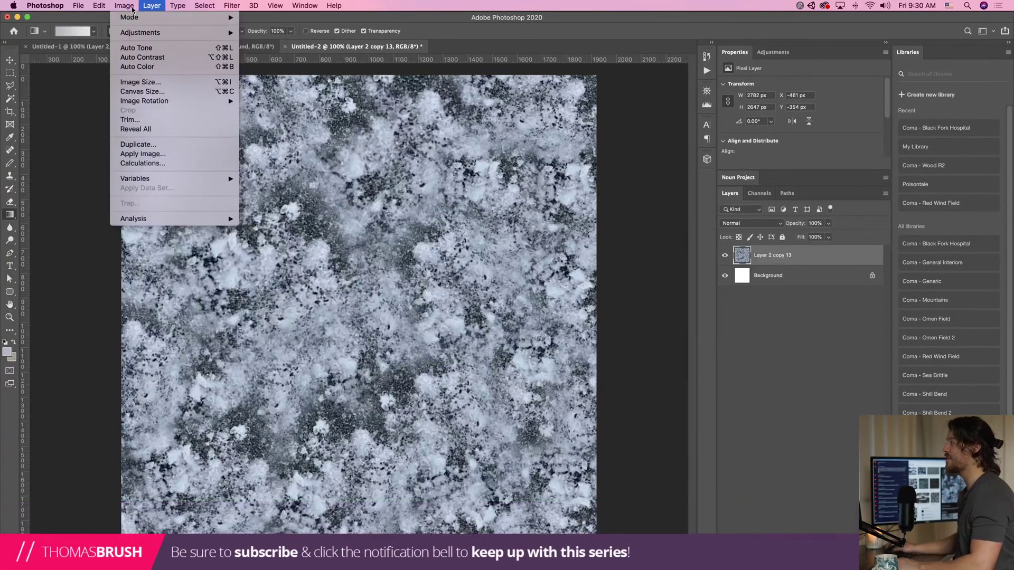
click(169, 92)
click(546, 272)
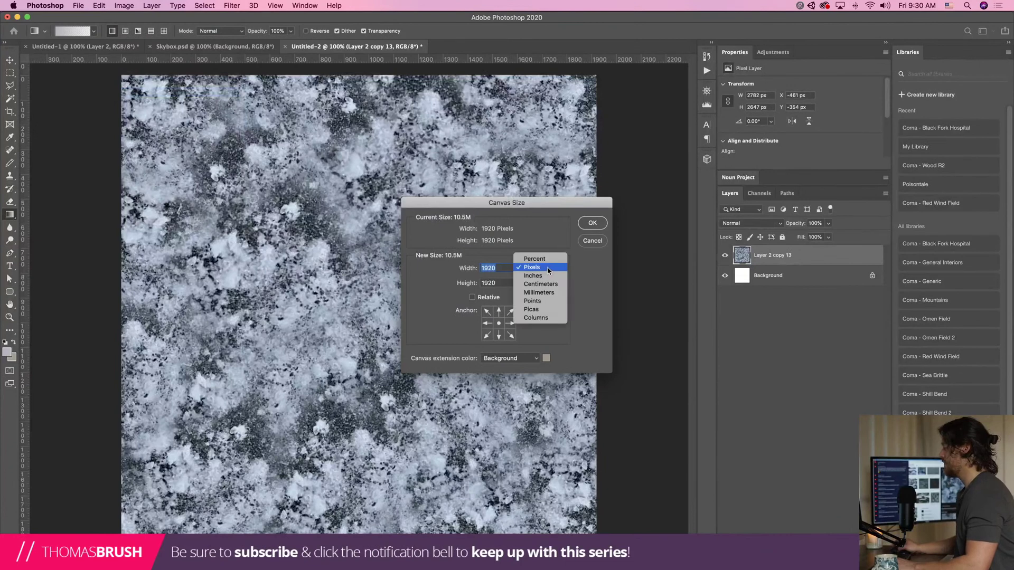
click(531, 259)
text(200)
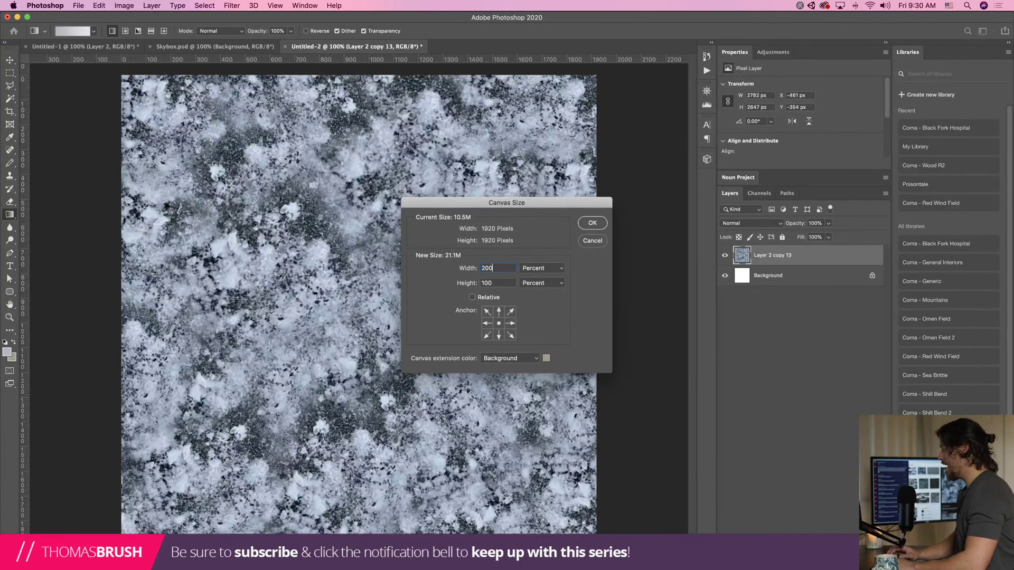
key(Return)
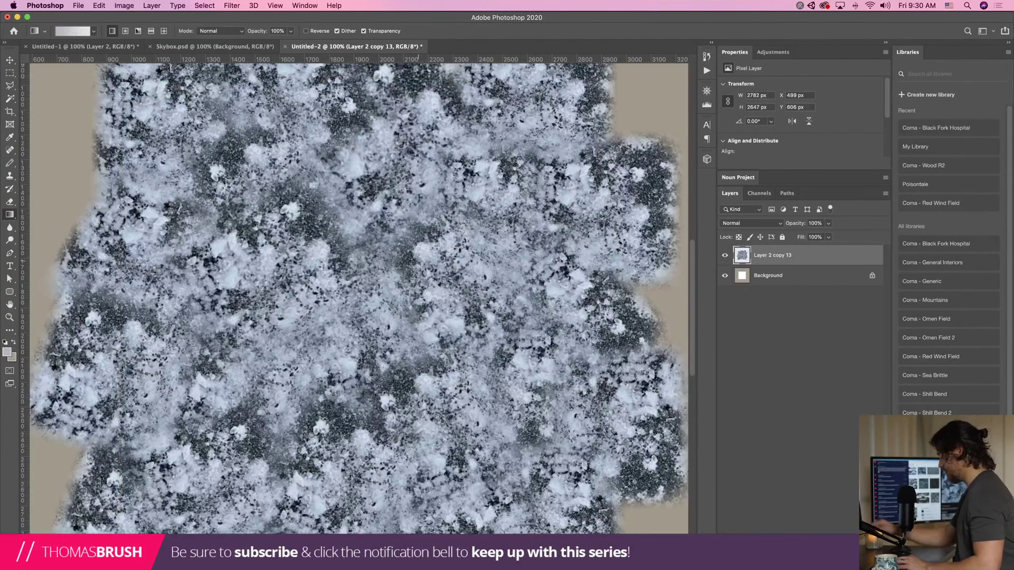
Move the snow layer so that it covers the enlarged canvas's upper-left corner
key(super+minus)
key(super+minus)
key(super+minus)
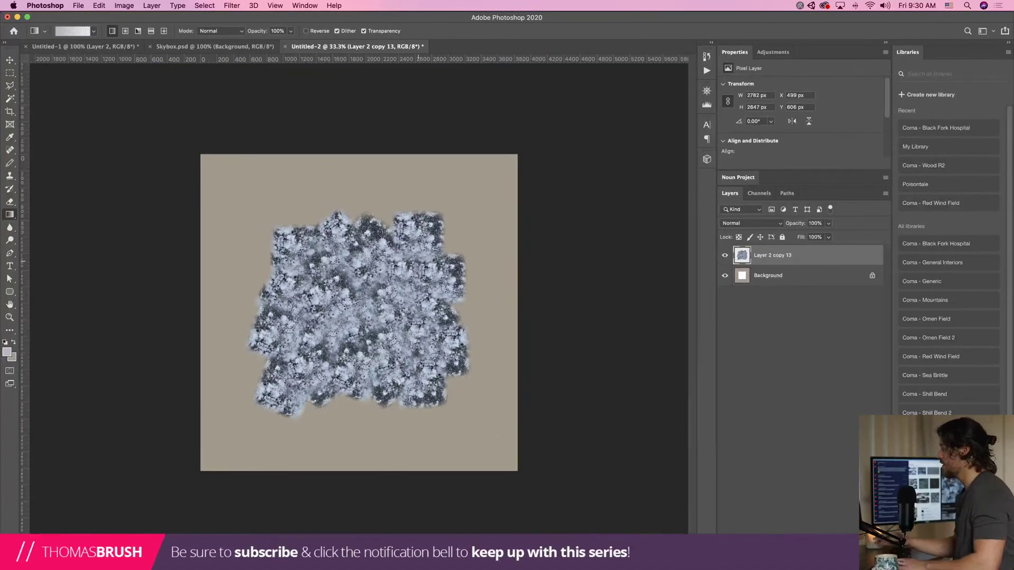
key(v)
alt+drag(378, 243, 288, 157)
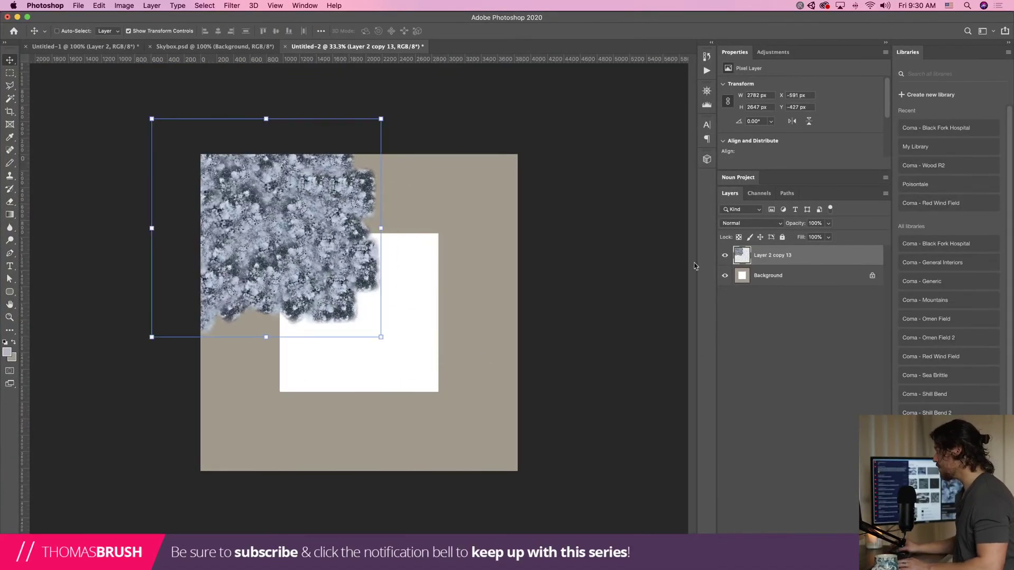
Duplicate the snow layer beneath the original, rotate it, and enlarge it to about 4151 px wide over the canvas's upper-right area
drag(293, 204, 412, 204)
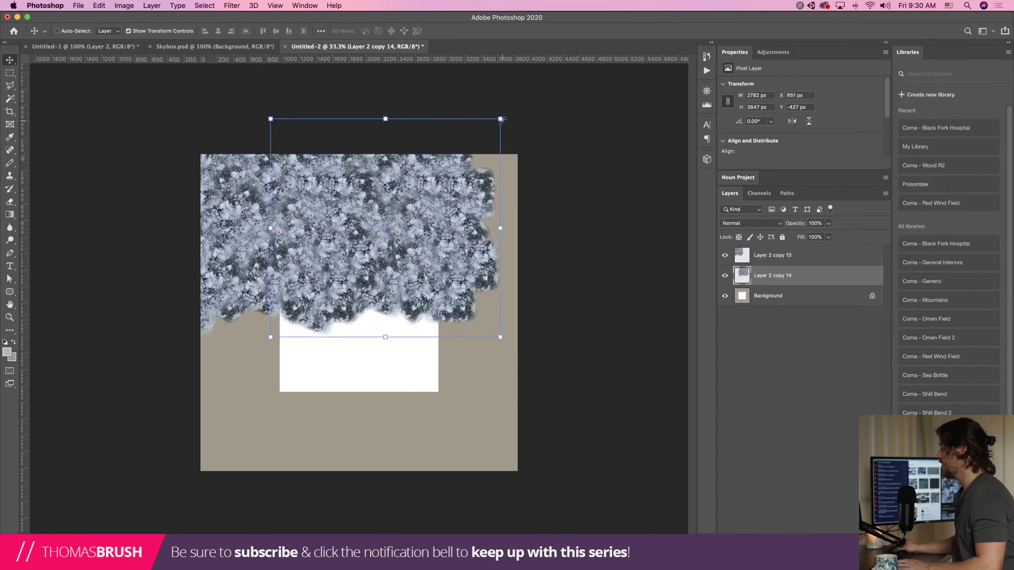
drag(502, 119, 572, 188)
key(Return)
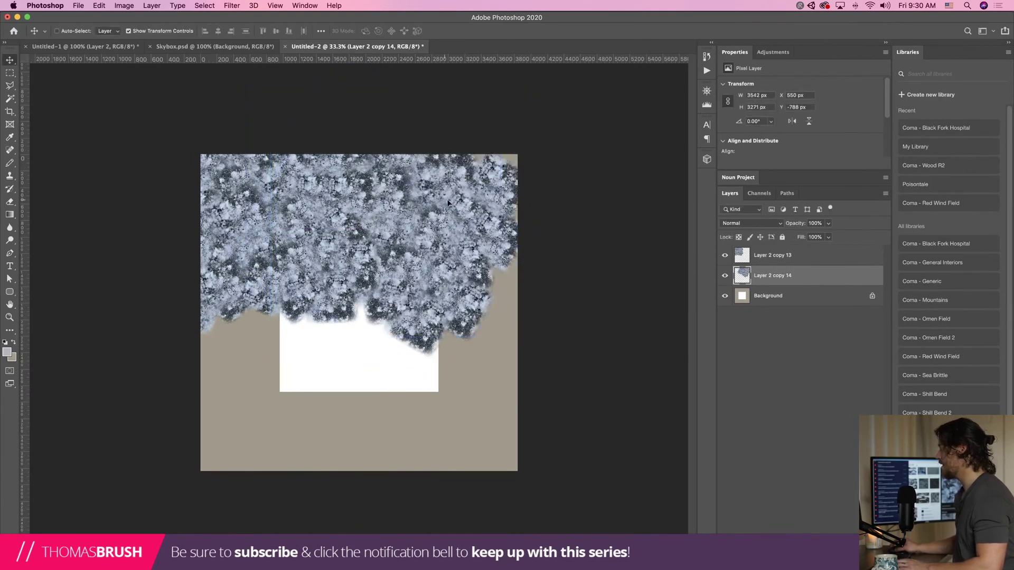
click(578, 90)
drag(579, 90, 628, 44)
key(Return)
drag(513, 168, 483, 201)
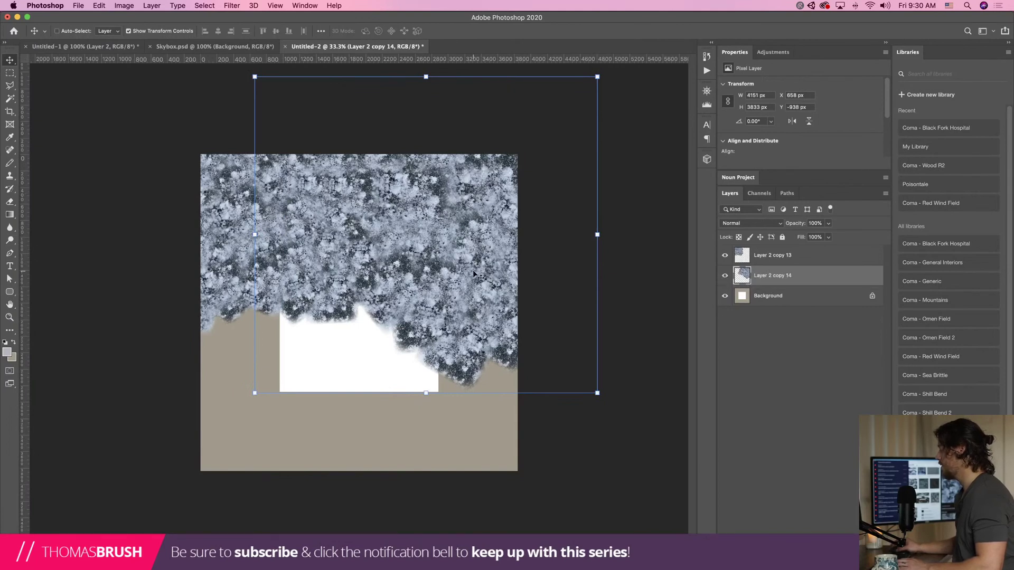
Duplicate the upper-right snow layer beneath it, rotate the copy about -78°, and scale it to about 114% over the canvas's lower-left area
alt+drag(775, 279, 773, 288)
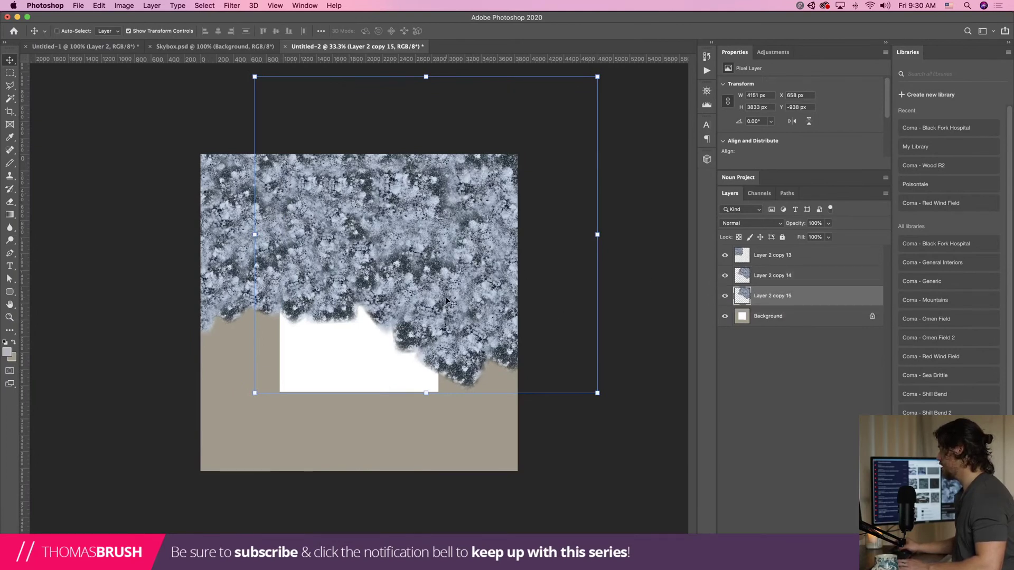
super+drag(389, 273, 252, 374)
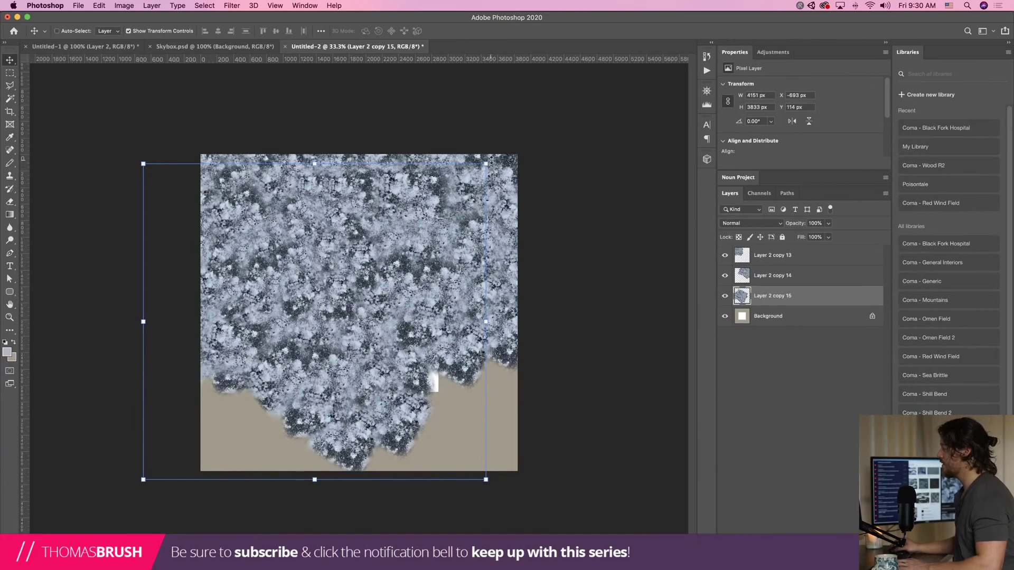
drag(491, 158, 198, 121)
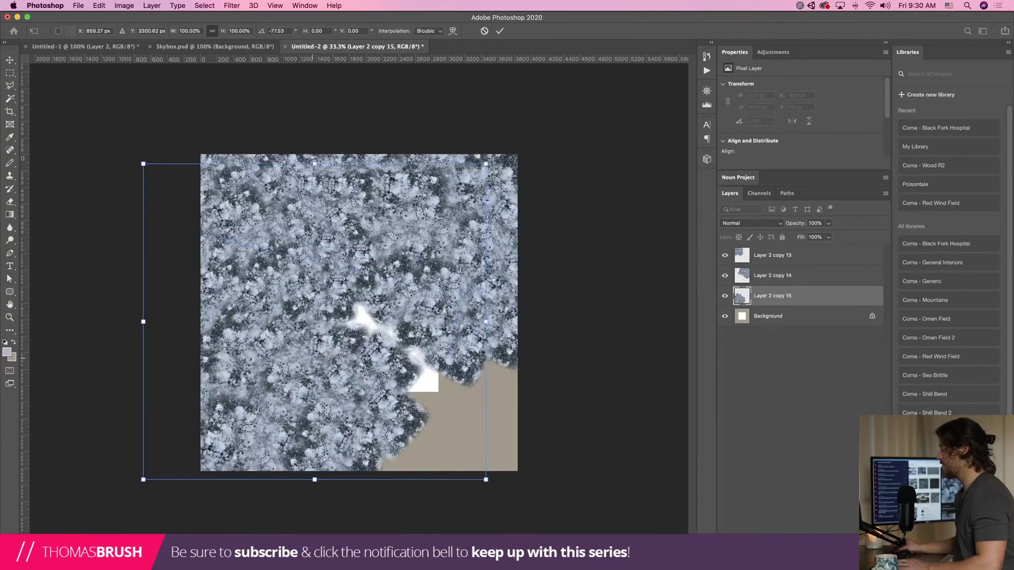
key(Return)
drag(435, 248, 479, 199)
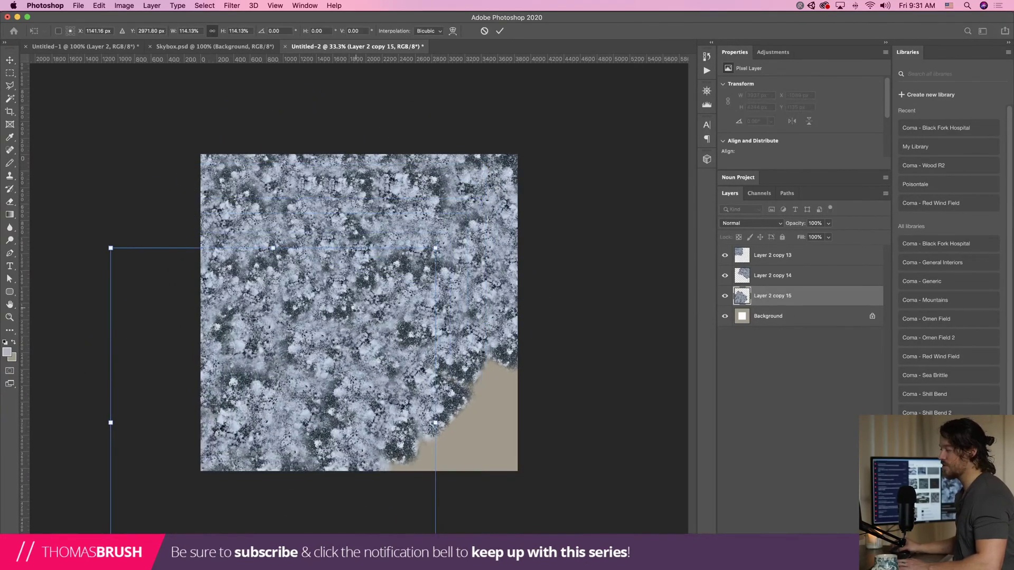
key(Return)
Duplicate the upper-left snow layer to the canvas's lower-right corner, rotate the copy, and enlarge it to about 3327 px wide
click(766, 273)
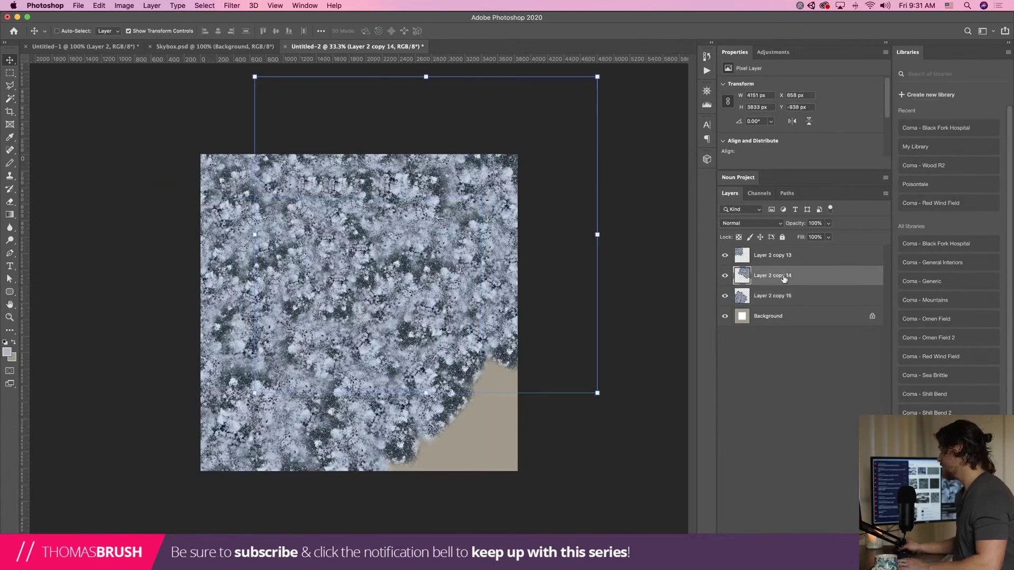
click(808, 257)
alt+drag(809, 263, 808, 268)
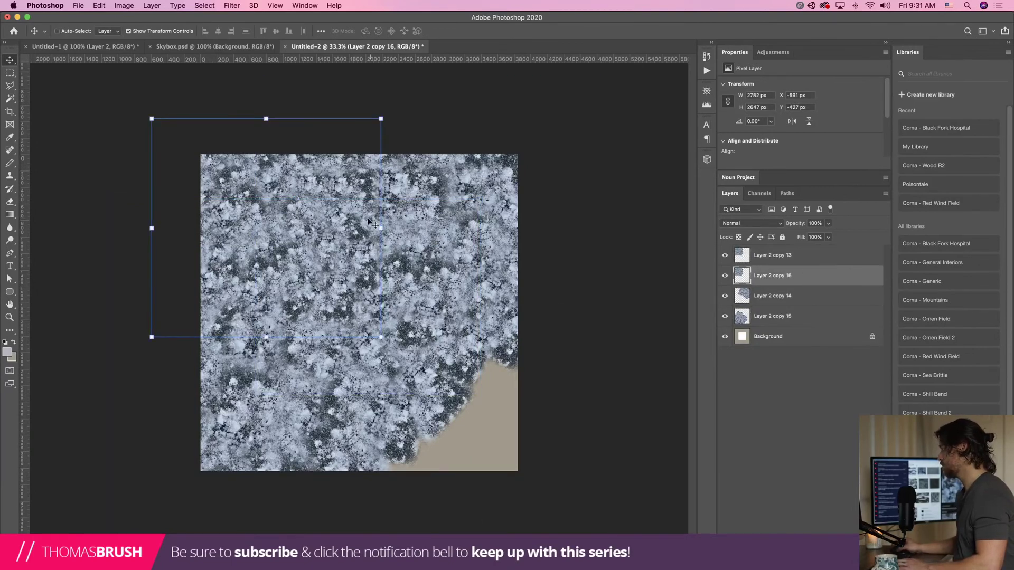
drag(315, 209, 496, 425)
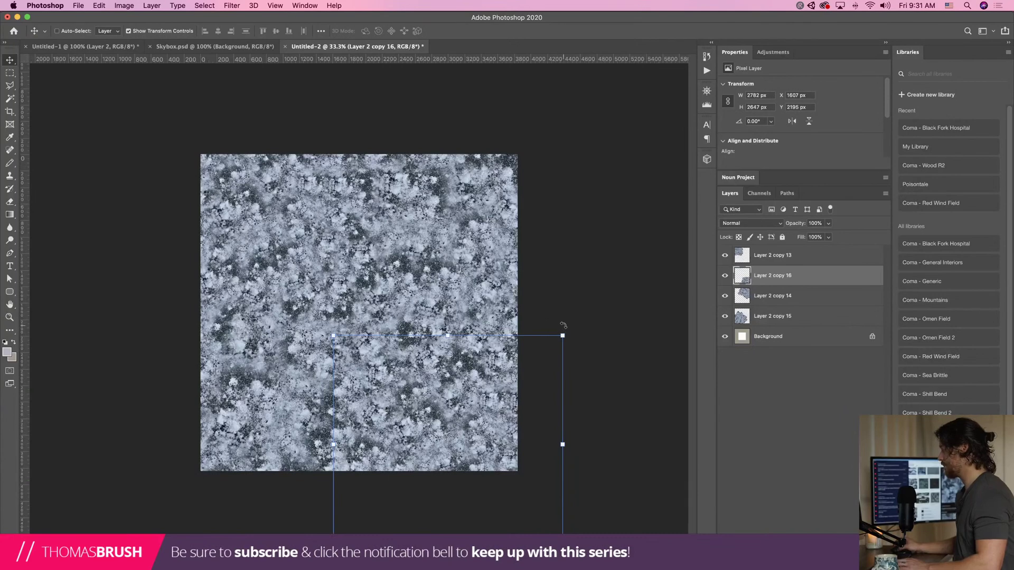
mouse_move(563, 325)
mouse_down()
mouse_move(612, 441)
mouse_move(563, 325)
mouse_up()
drag(440, 380, 488, 410)
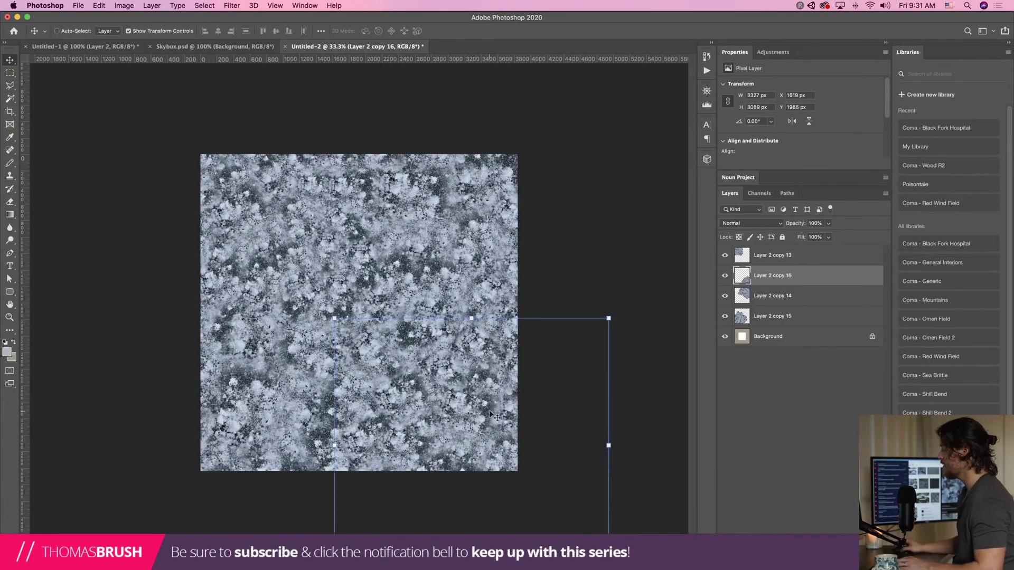
Merge the four snow layers into one and crop away everything that extends beyond the canvas
shift+click(732, 314)
right_click(779, 315)
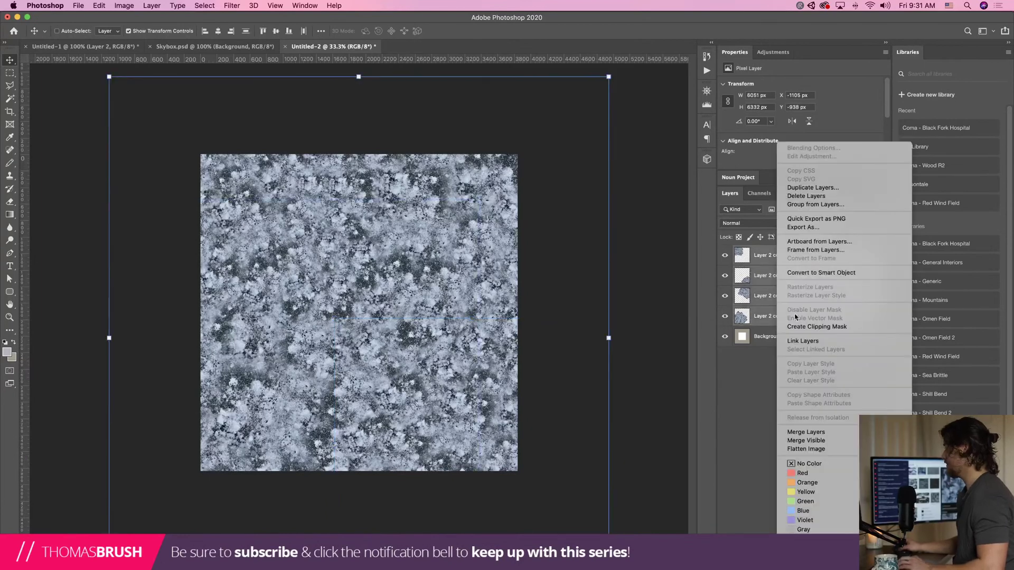
click(827, 429)
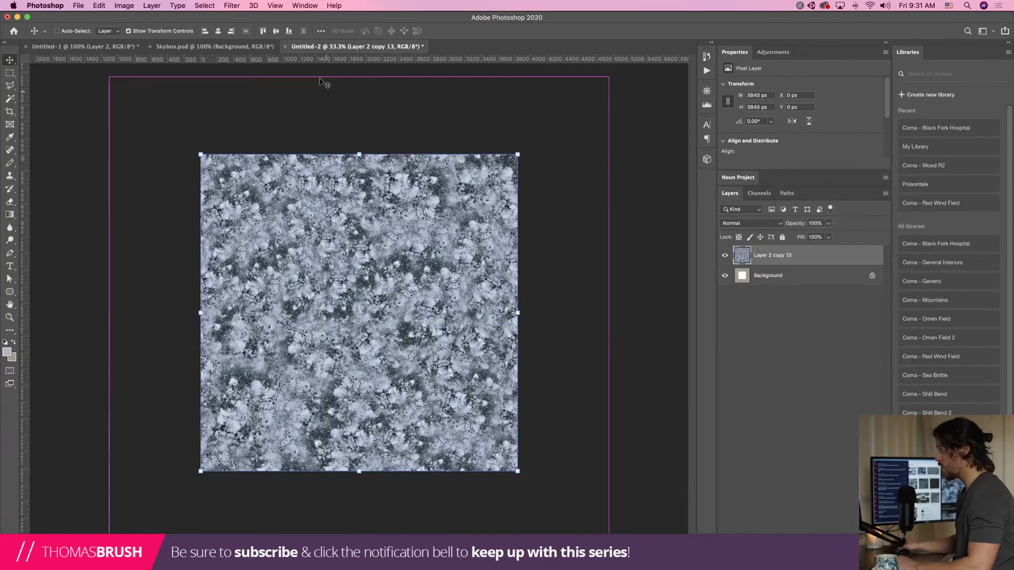
click(177, 6)
click(140, 112)
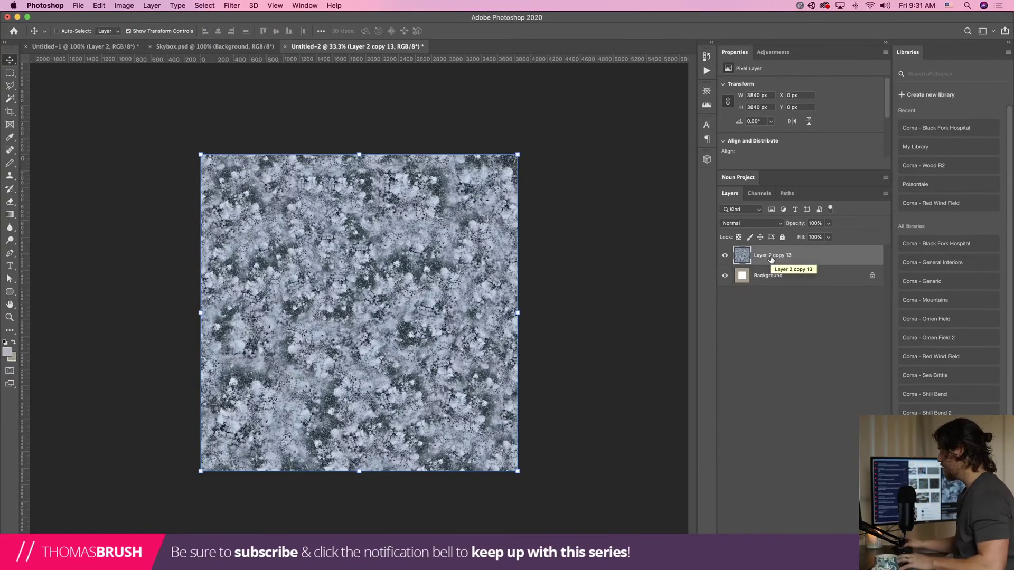
Set the foreground colour to black and fade out the snow layer's right edge with a short gradient on a layer mask
click(10, 218)
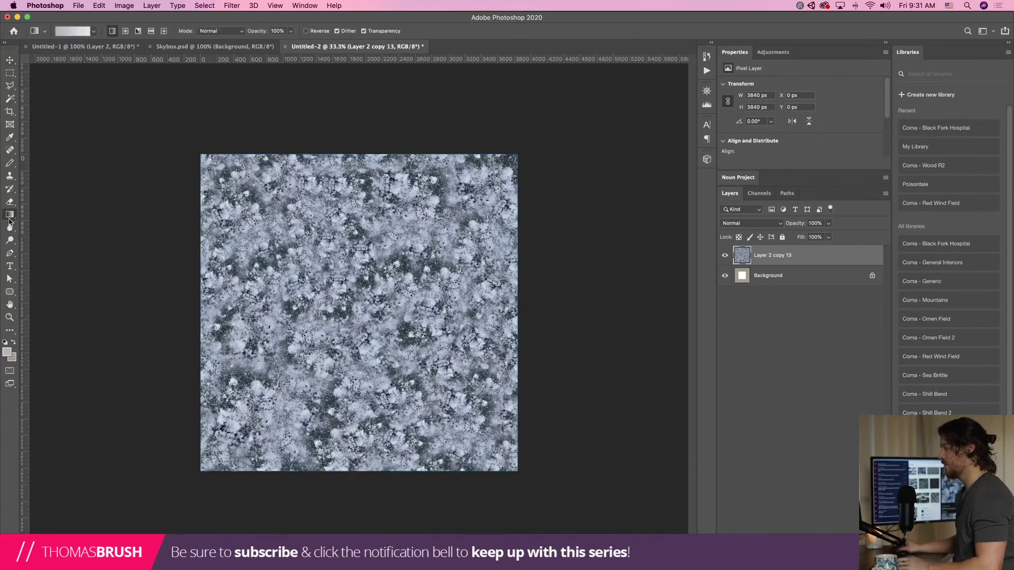
click(7, 353)
click(782, 302)
click(942, 235)
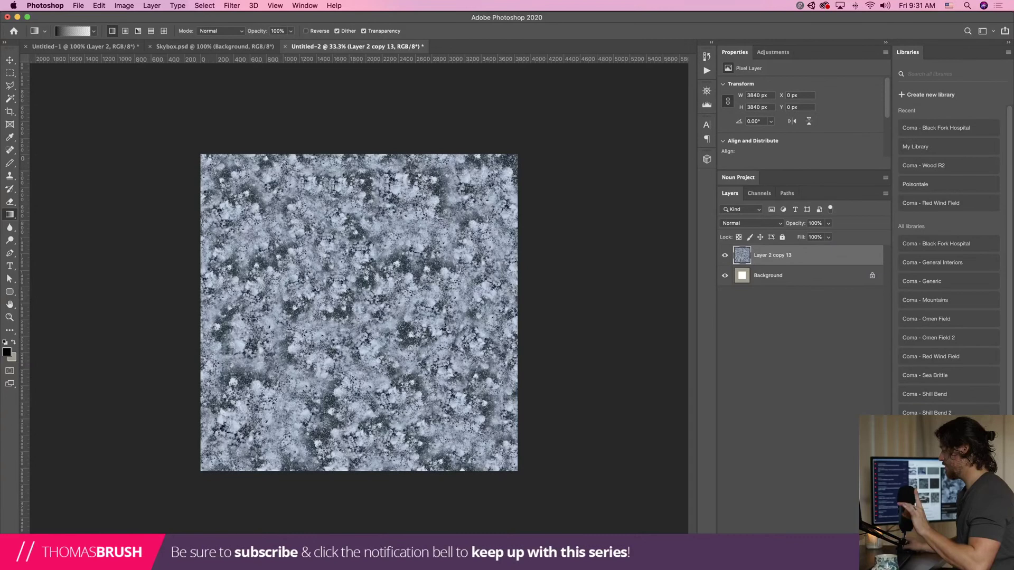
drag(518, 320, 495, 318)
Duplicate the masked snow layer beneath the original and flip the copy horizontally to fill the faded right edge
click(814, 262)
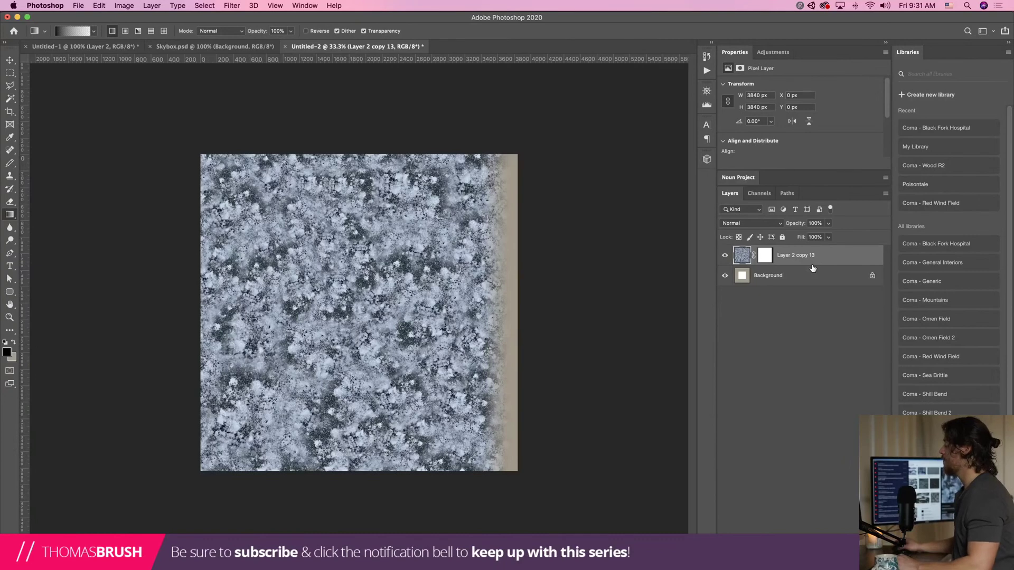
key(c)
key(v)
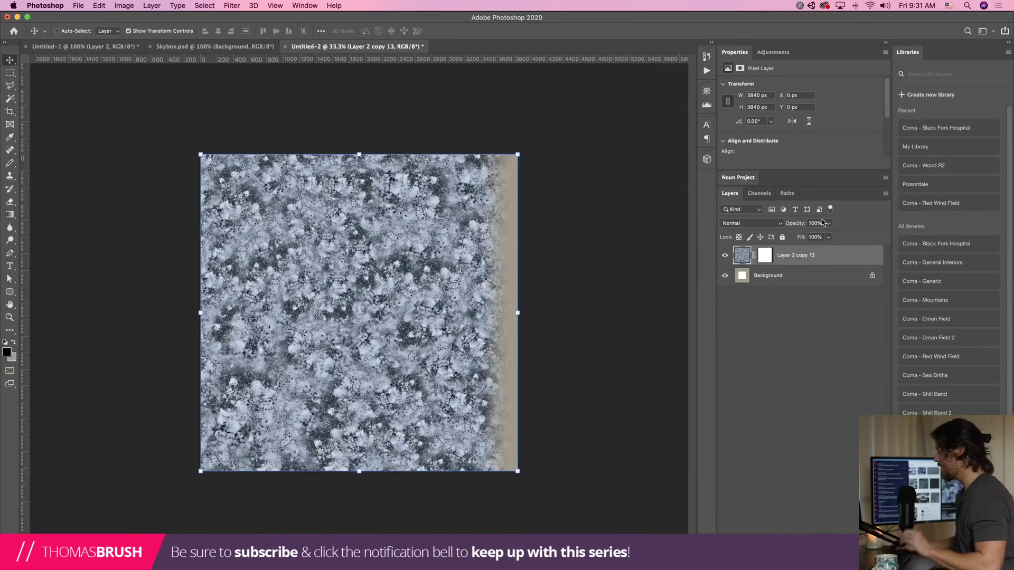
alt+drag(802, 262, 802, 279)
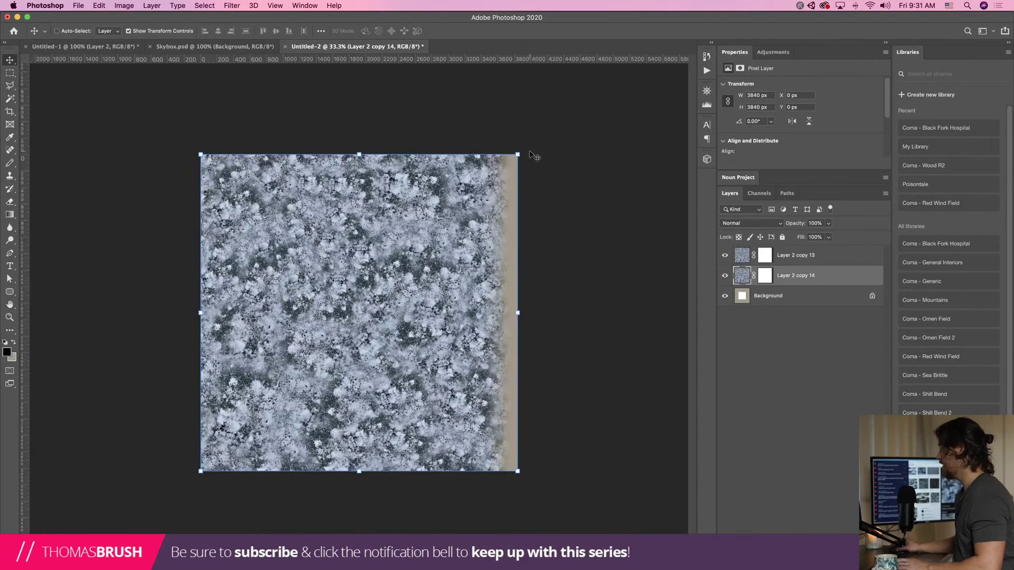
click(100, 6)
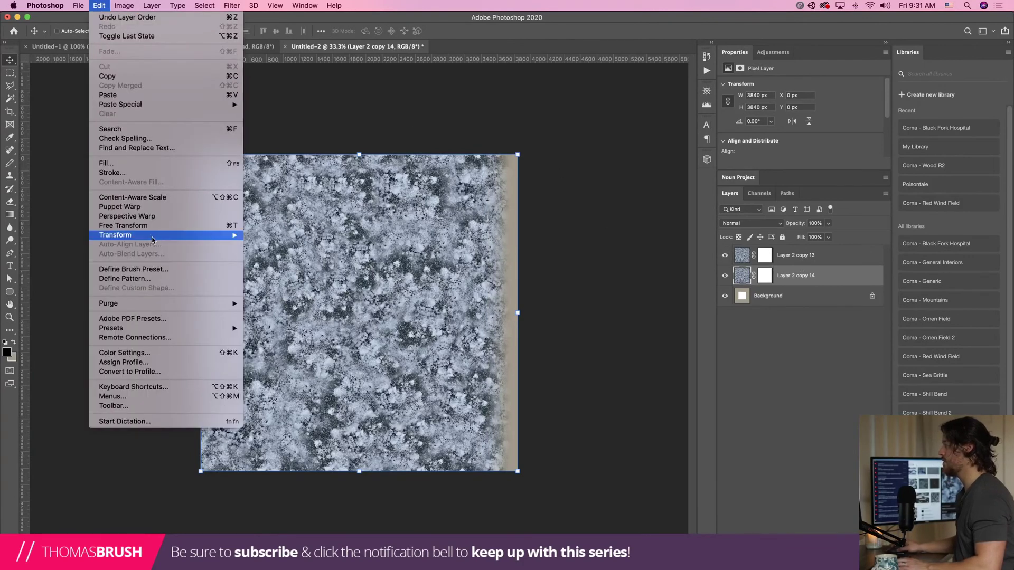
mouse_move(154, 238)
click(332, 392)
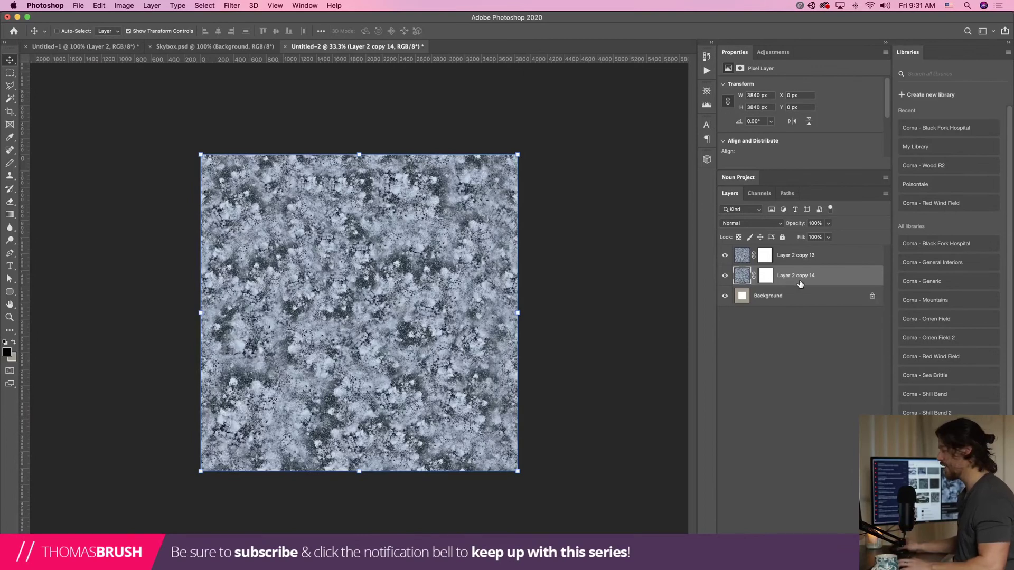
Duplicate the flipped snow layer beneath itself and merge the three snow layers into one
alt+drag(800, 276, 801, 291)
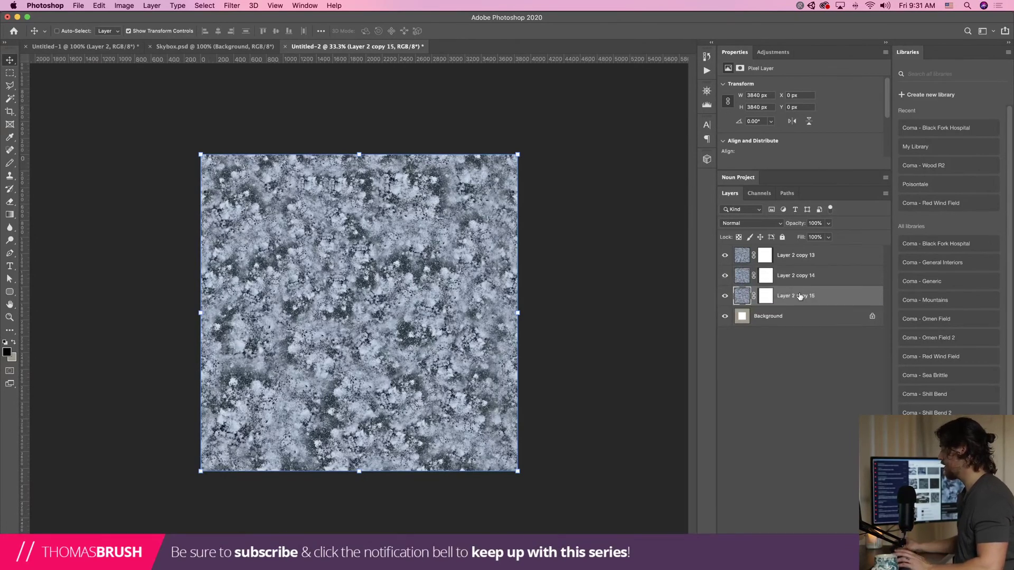
shift+click(805, 264)
right_click(804, 263)
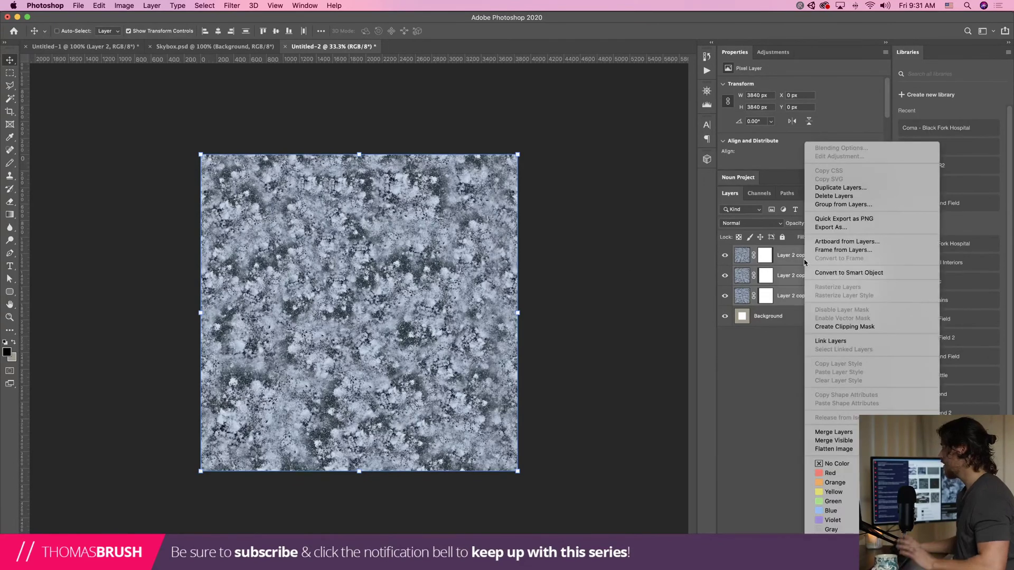
click(833, 431)
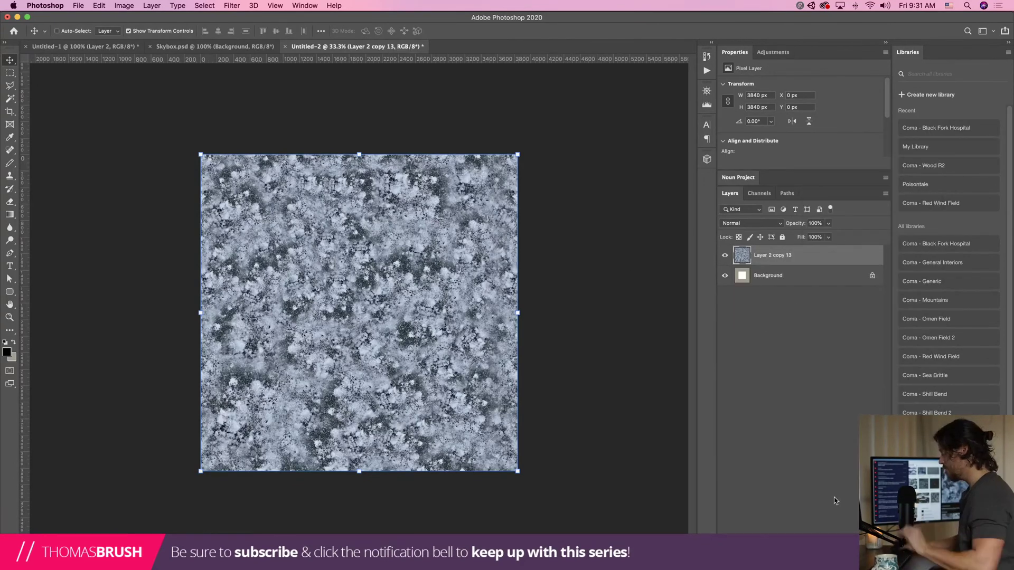
Fade out the snow layer's bottom edge with a masked gradient, and fill it with a vertically flipped duplicate beneath
click(9, 214)
drag(329, 467, 329, 446)
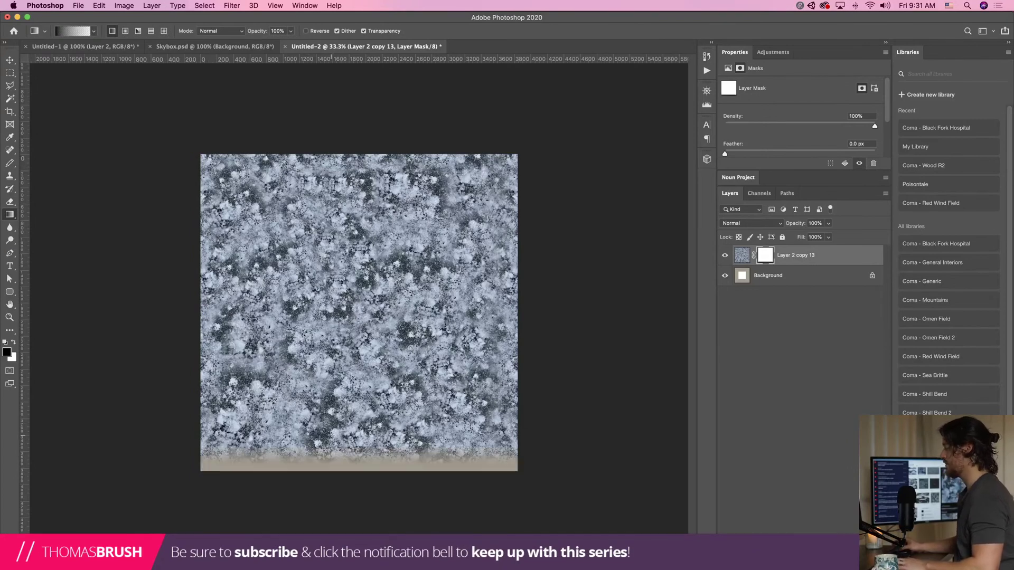
key(v)
alt+drag(794, 262, 782, 264)
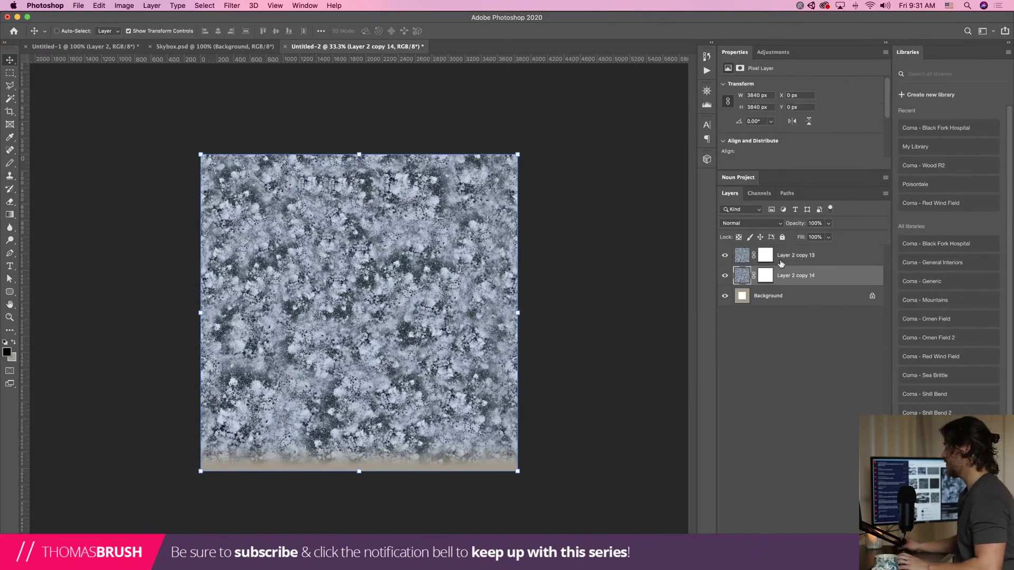
click(99, 5)
mouse_move(159, 235)
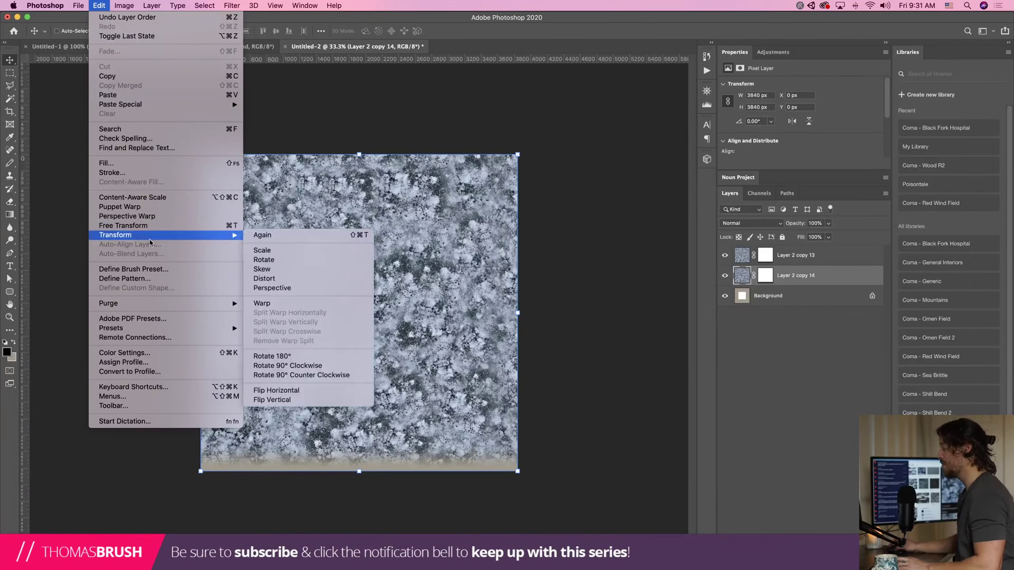
click(275, 400)
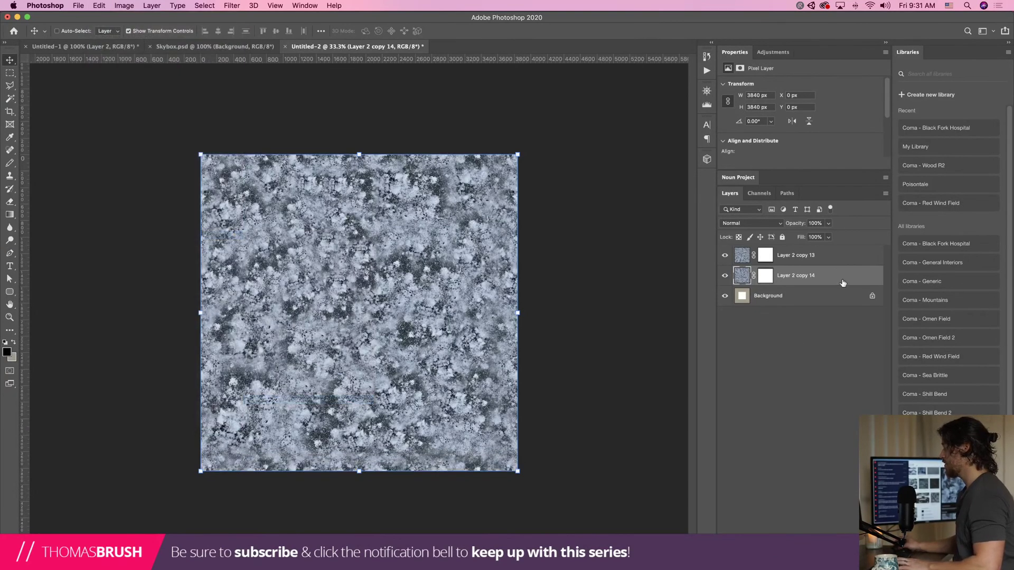
Merge the two snow layers and delete the Background layer
shift+click(819, 259)
right_click(819, 261)
click(848, 431)
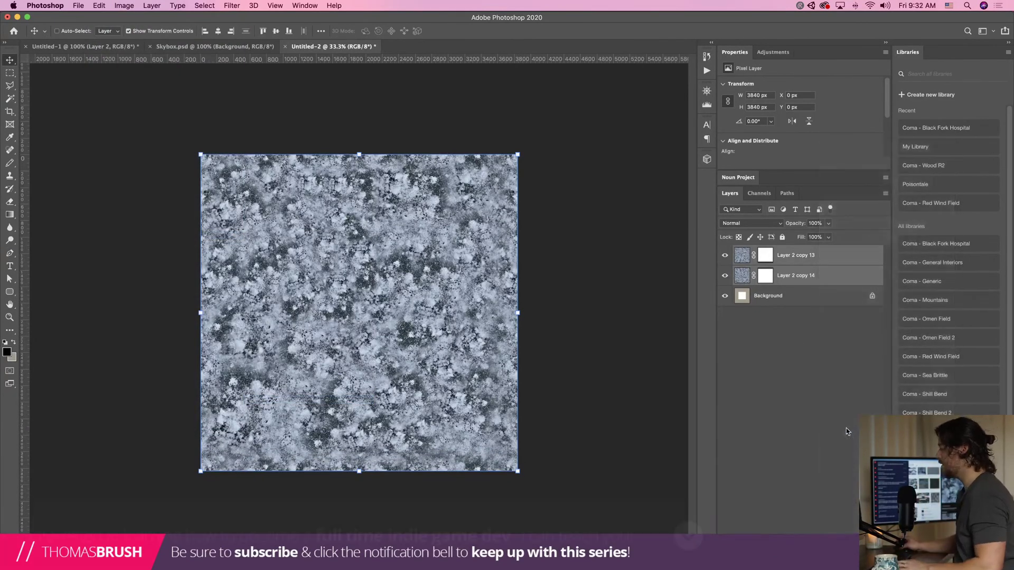
click(818, 290)
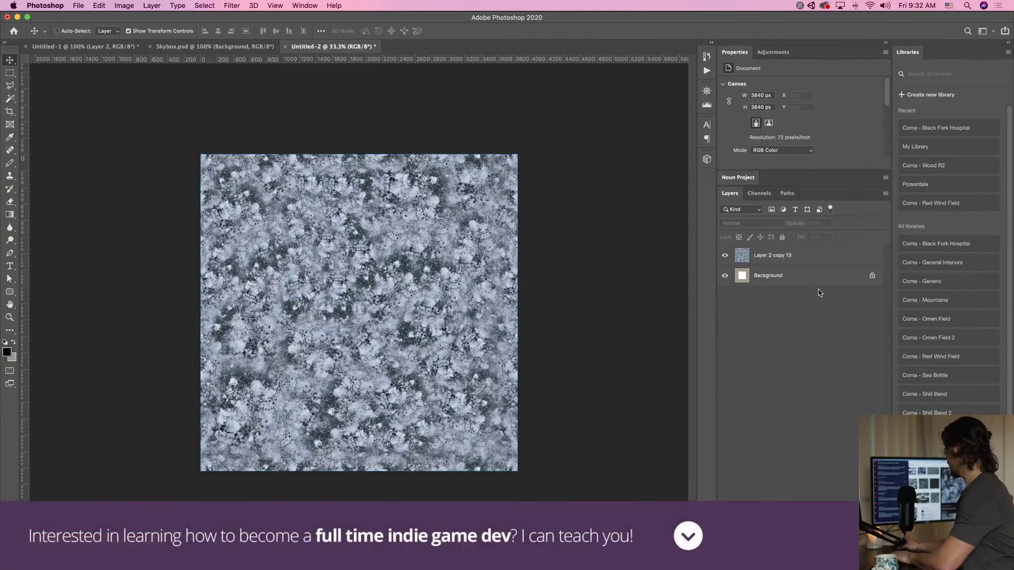
click(819, 278)
key(Delete)
Save the texture as SnowyRock_Albedo.psd in the Art folder and switch to Unity
click(124, 5)
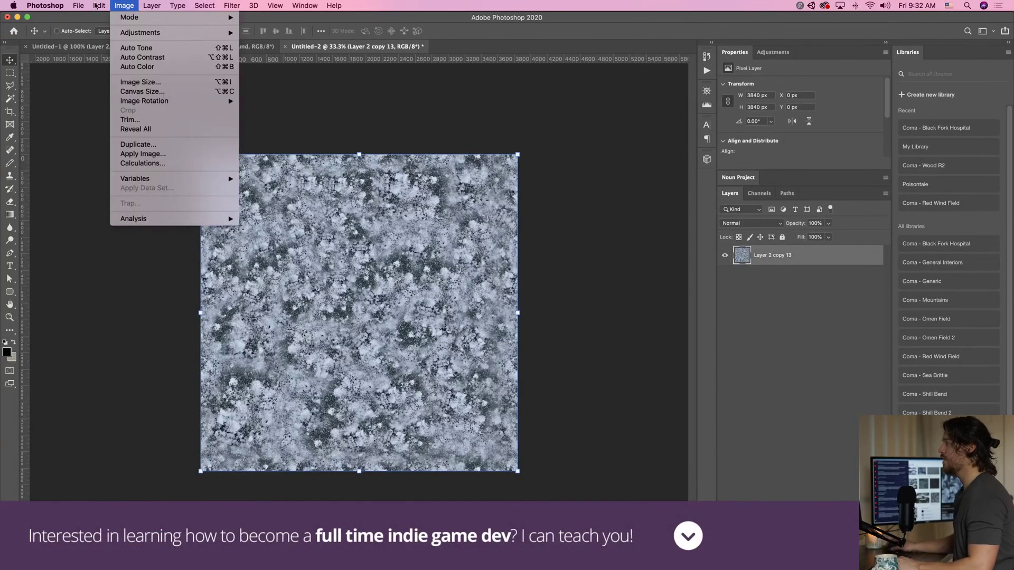
click(108, 116)
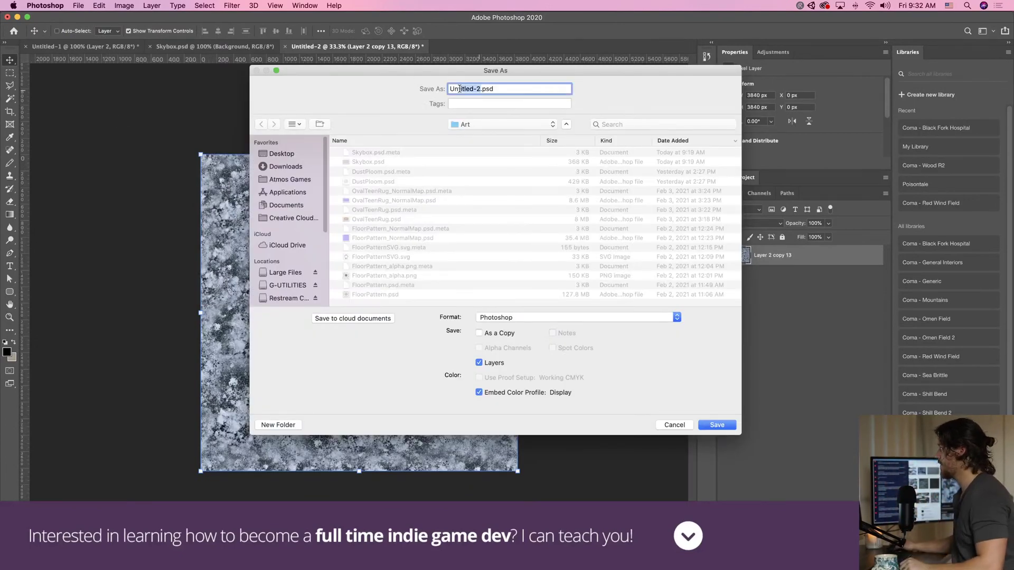
text(SnowyRock_Albedo)
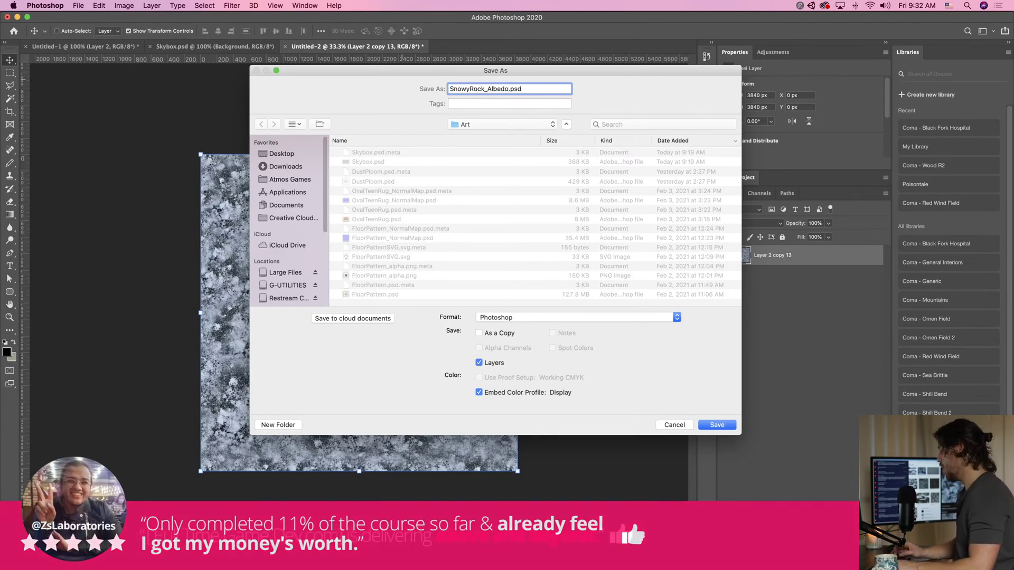
key(Return)
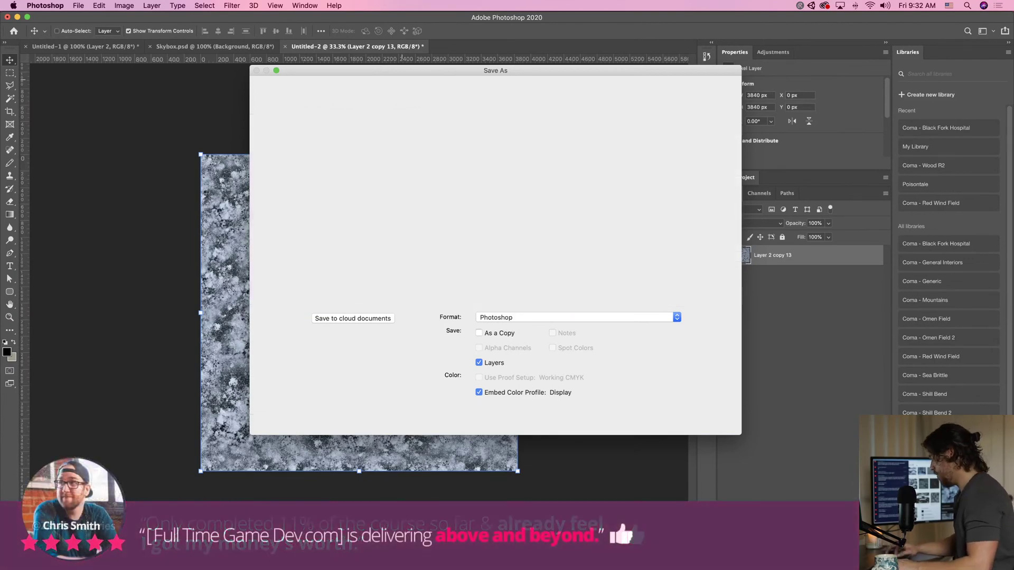
key(super+Tab)
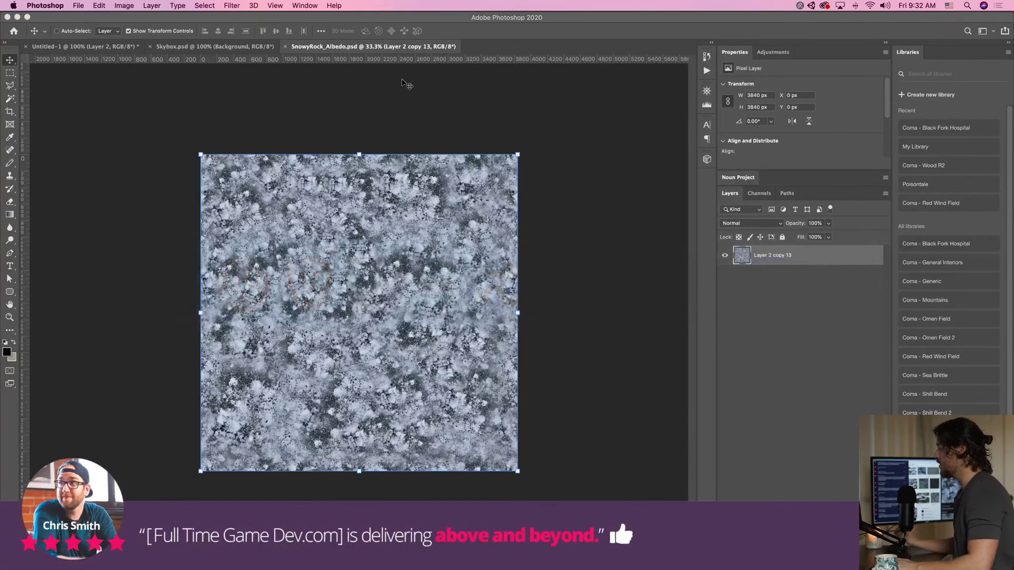
key(super+Tab)
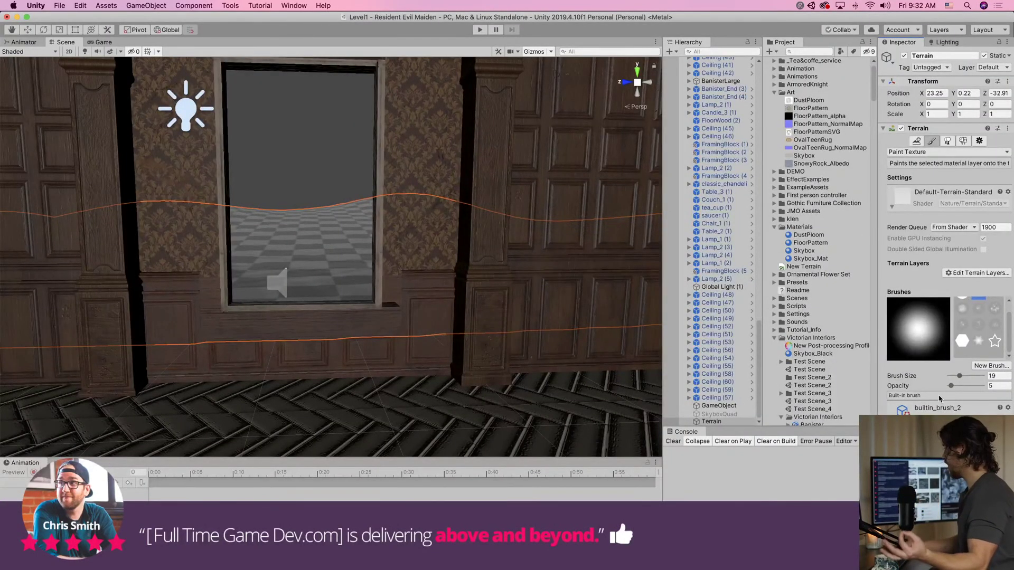
Create a new terrain brush from the SnowyRock_Albedo texture
click(989, 366)
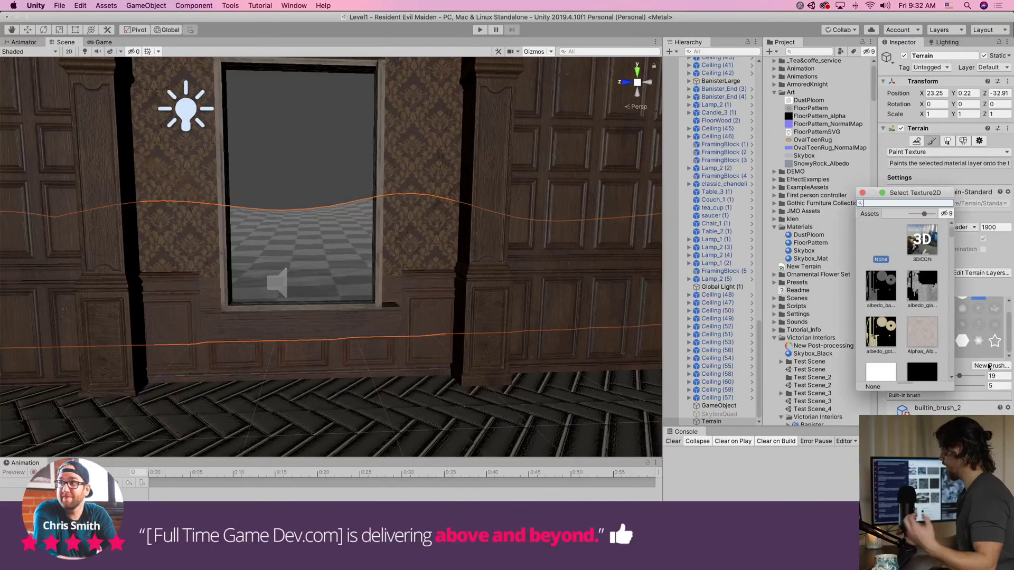
text(Snowy)
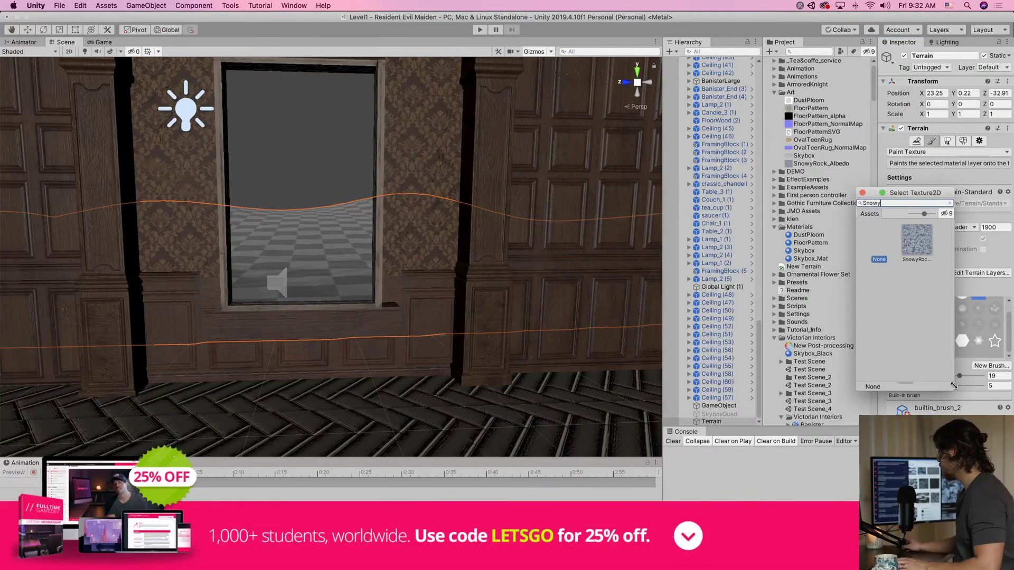
double_click(919, 243)
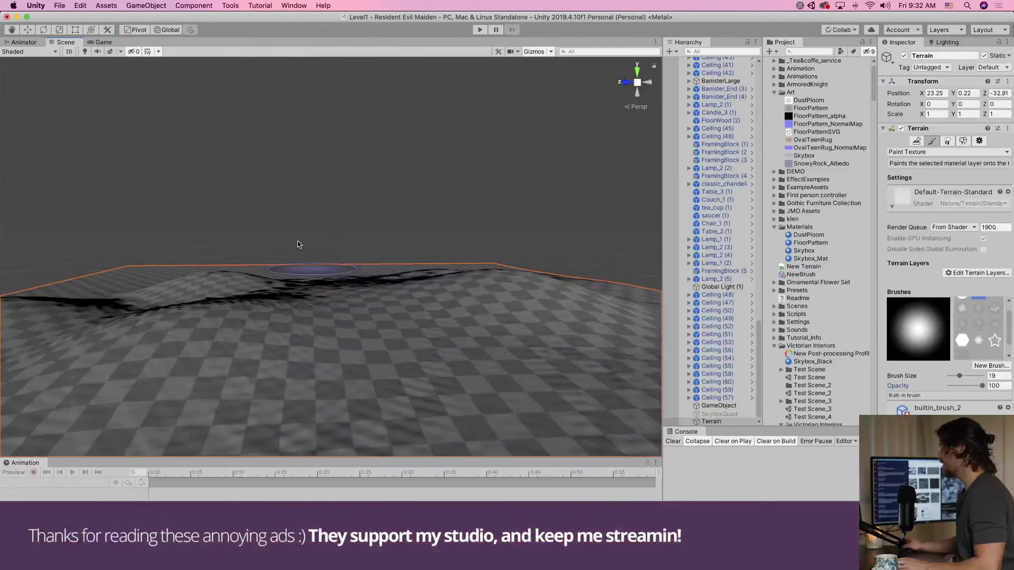
Create a new terrain layer on the Terrain using the SnowyRock_Albedo texture
alt+drag(299, 244, 346, 292)
scroll(345, 293, down, 5)
scroll(288, 245, up, 4)
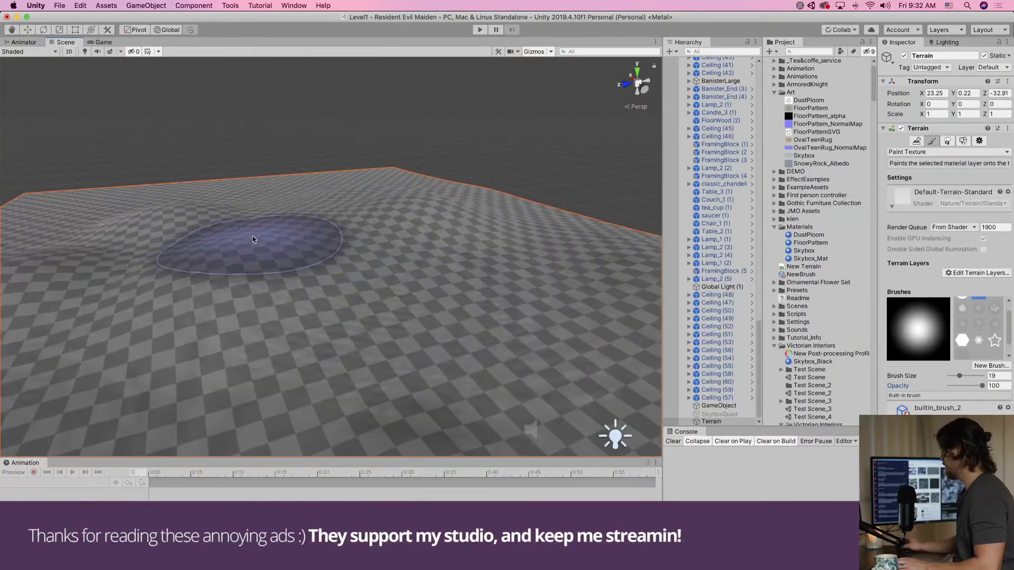
alt+drag(253, 239, 285, 275)
scroll(971, 313, up, 2)
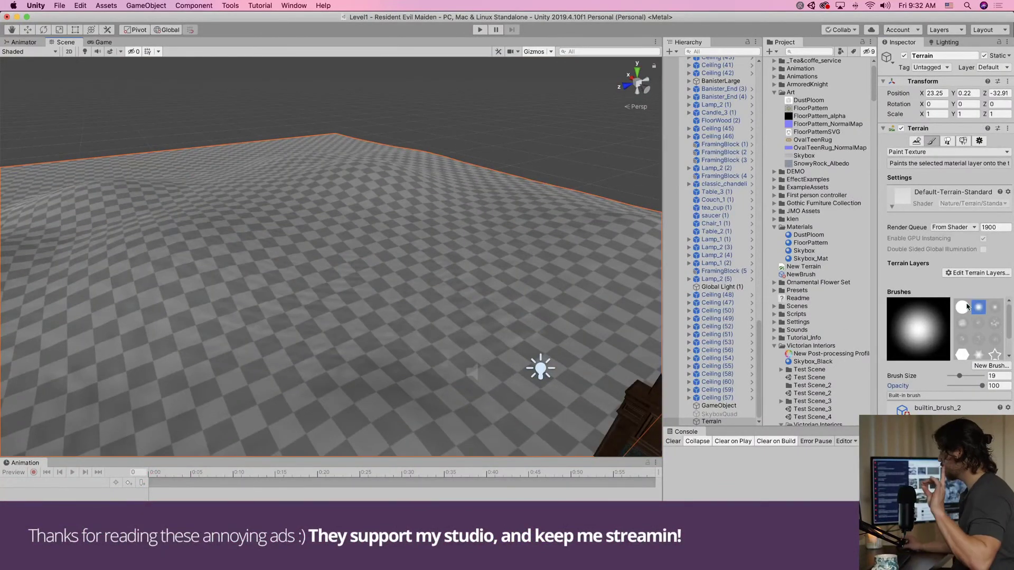
click(972, 272)
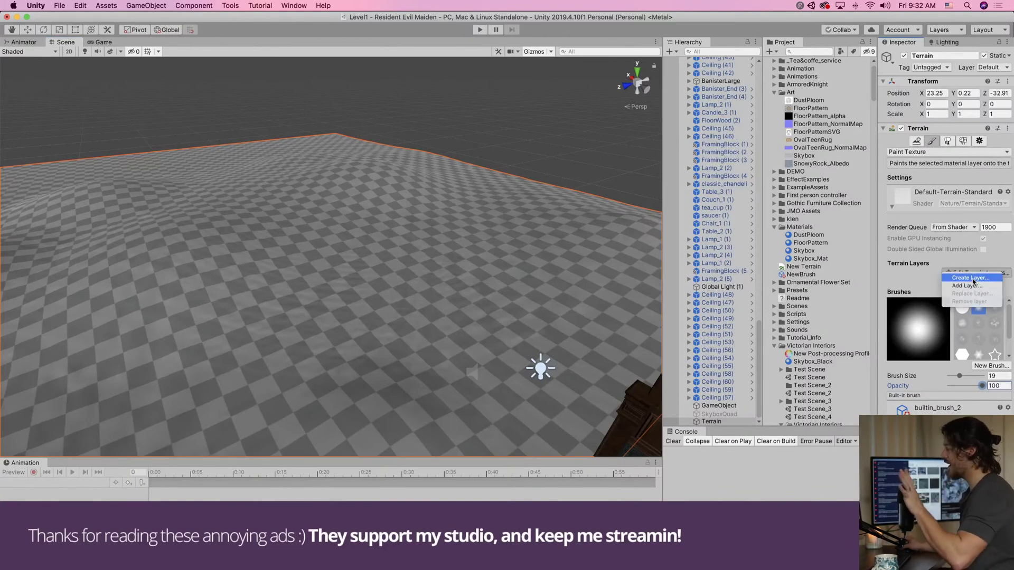
click(973, 279)
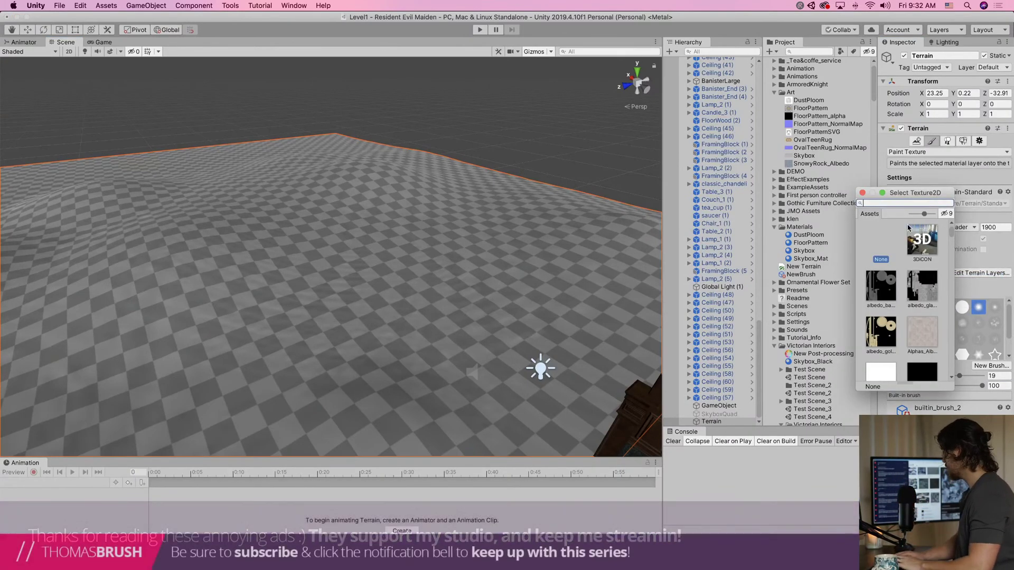
text(snowy)
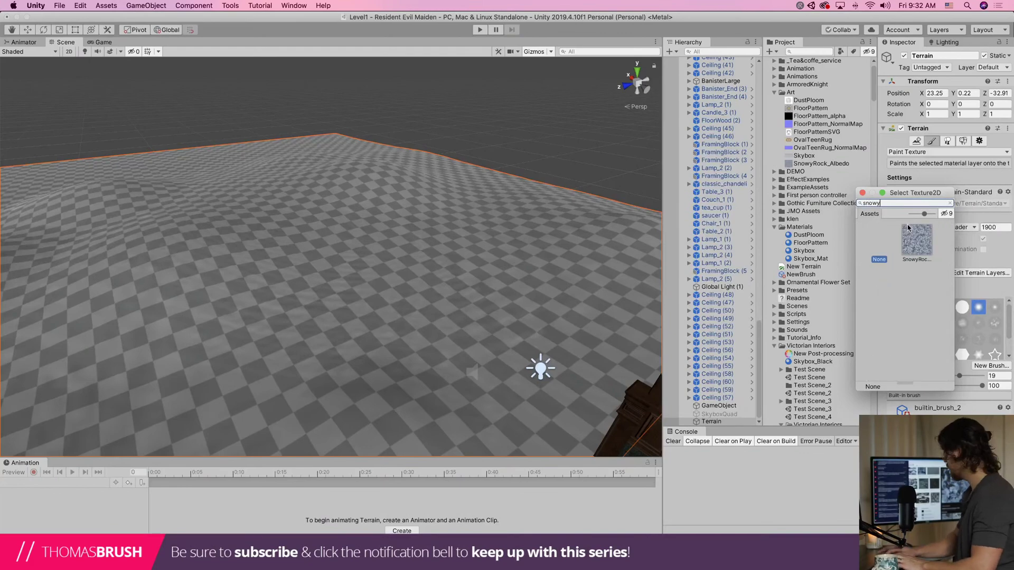
double_click(908, 227)
Play-test the level, walking around the window opening to examine the snowy terrain outside, and stop play mode
right_drag(351, 232, 427, 232)
scroll(427, 280, up, 10)
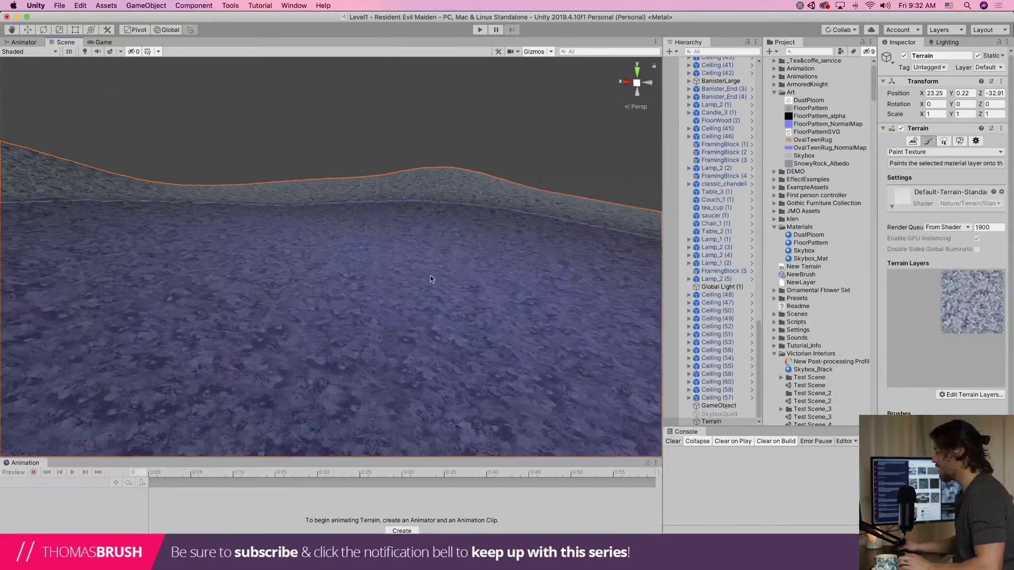
right_drag(427, 281, 422, 402)
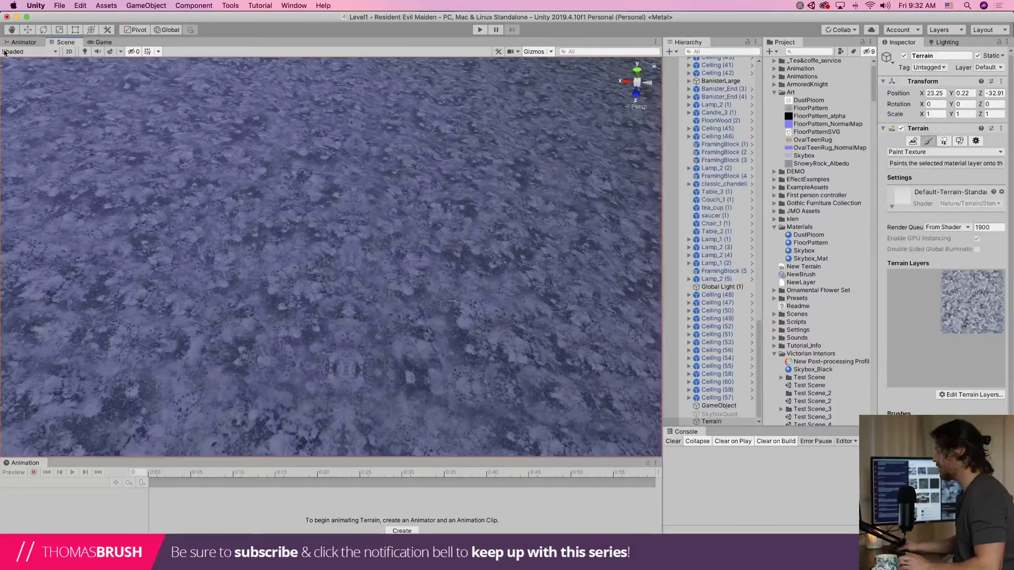
click(480, 30)
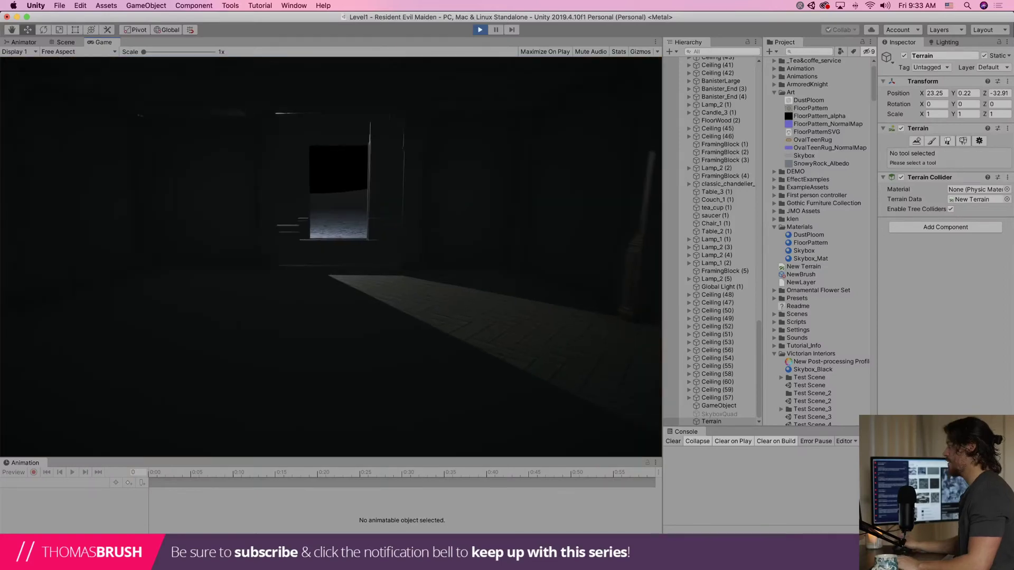
key(w)
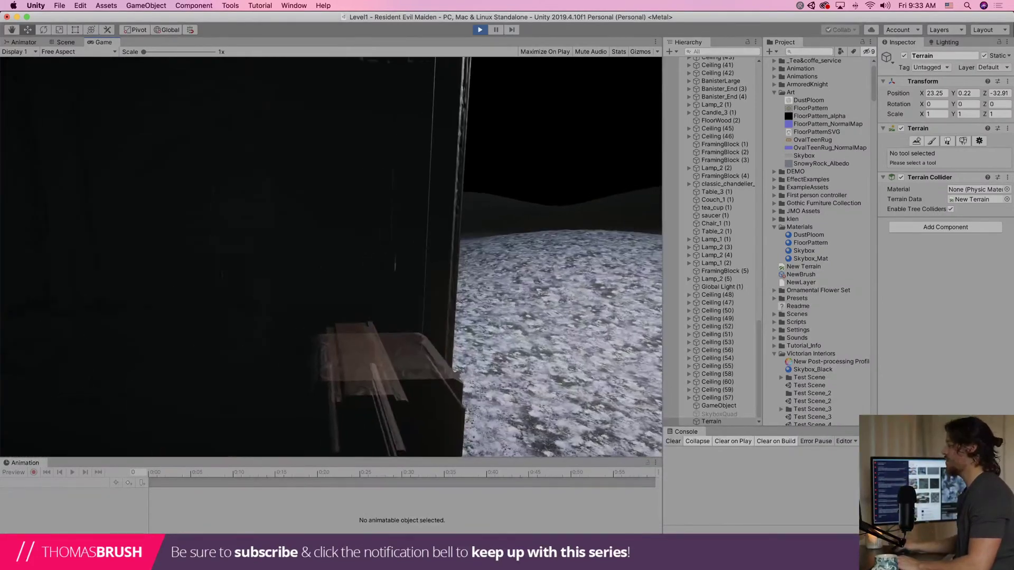
key(w)
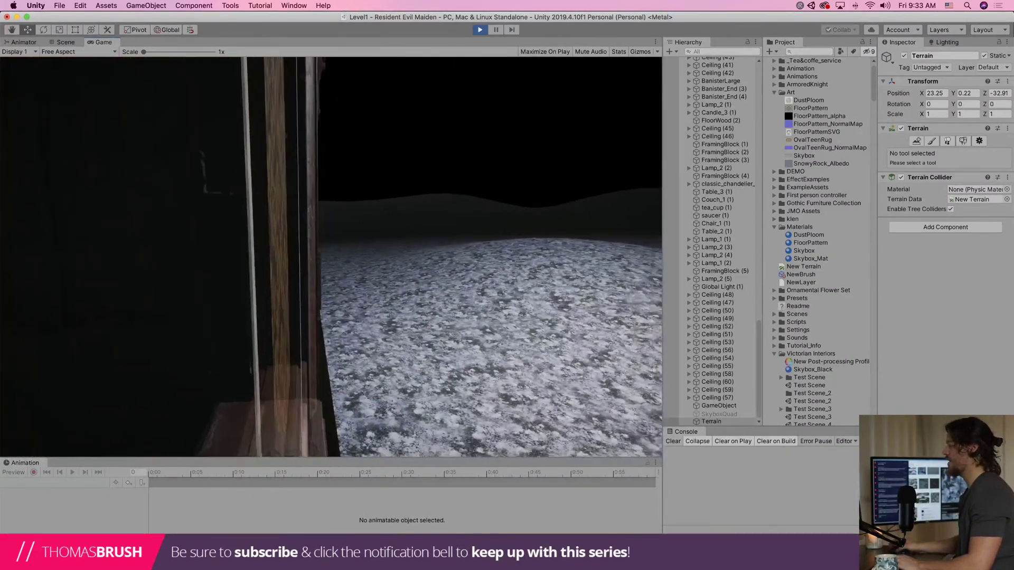
key(s)
key(w)
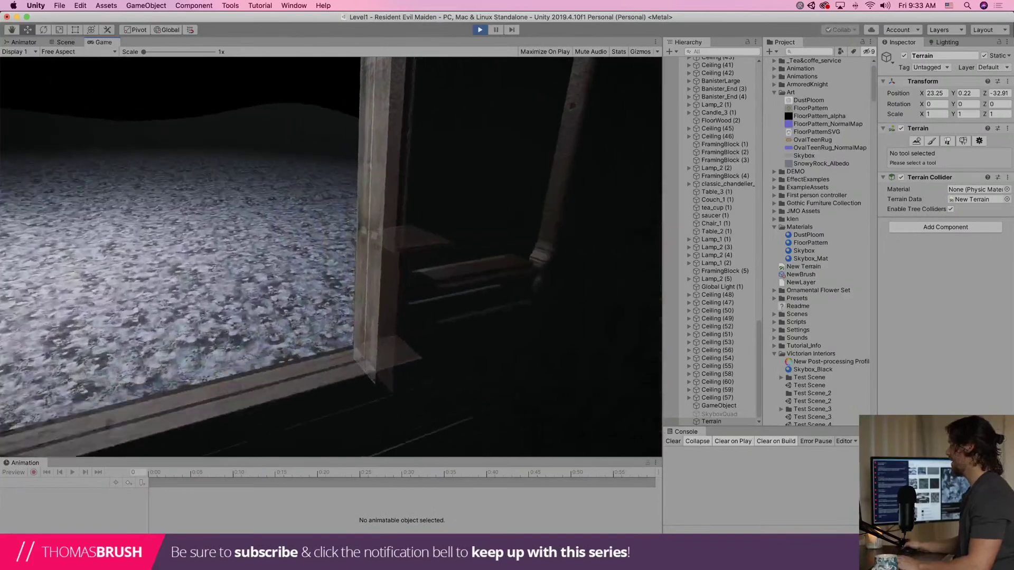
key(w)
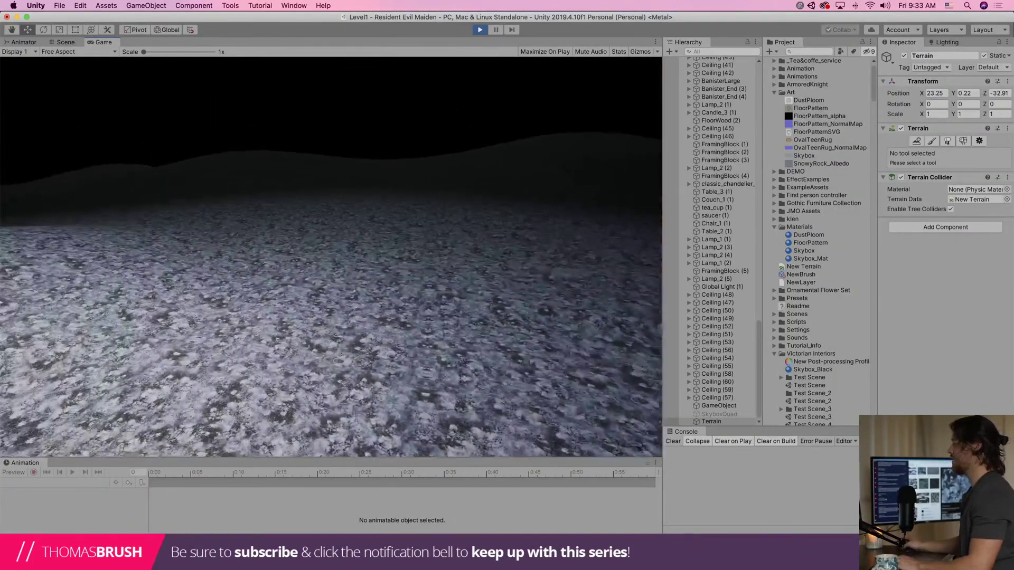
key(s)
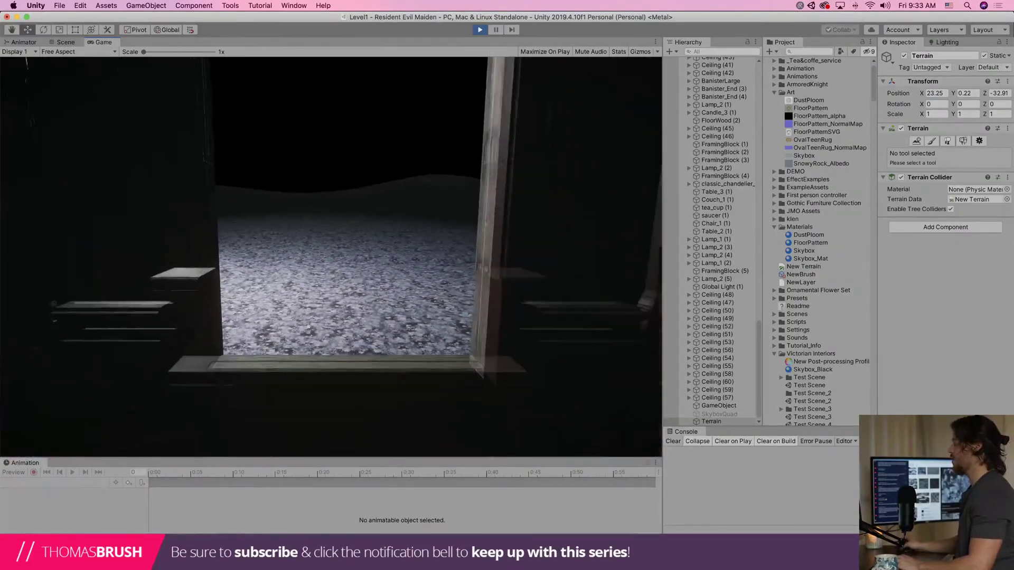
key(w)
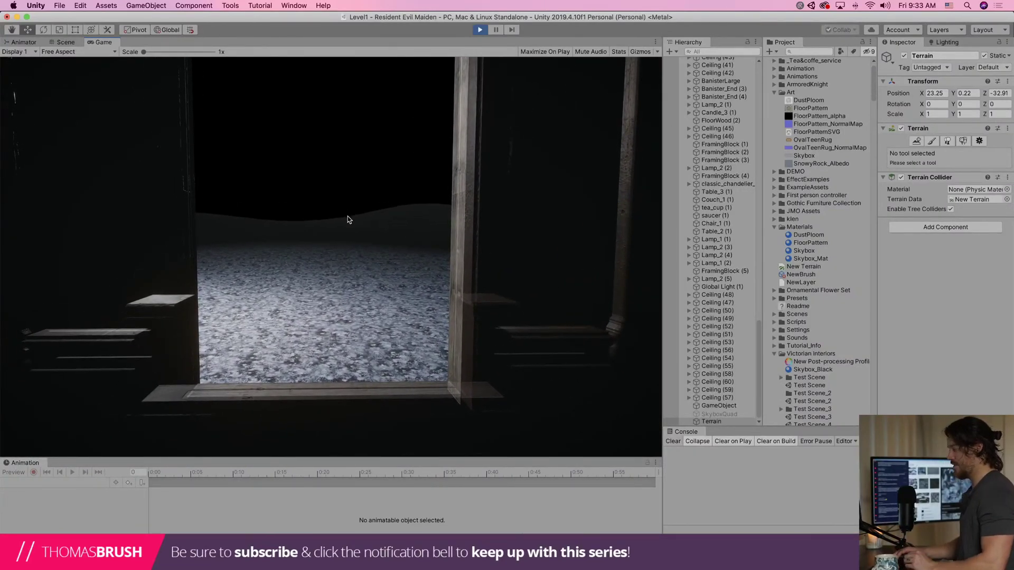
key(super+1)
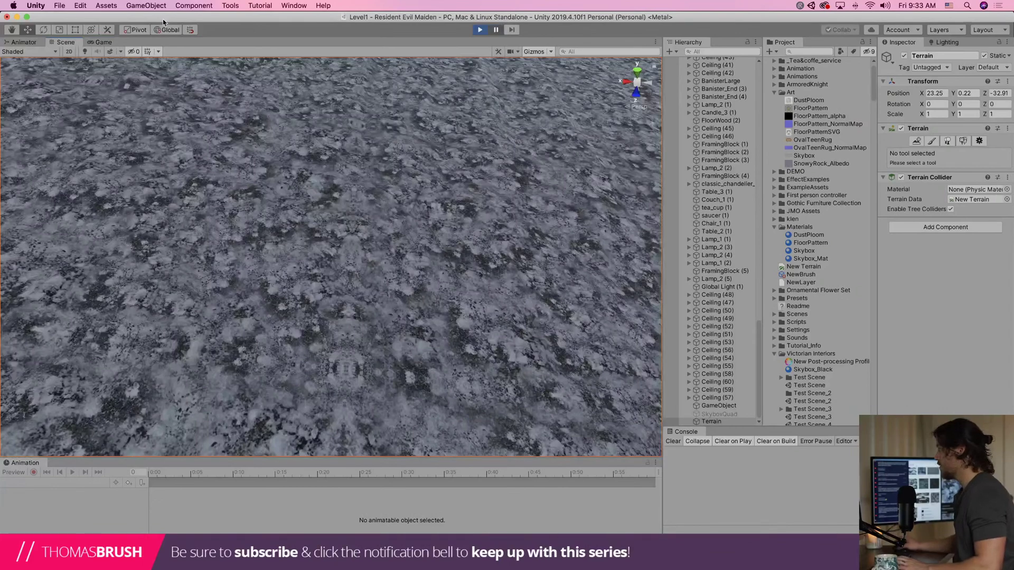
click(104, 42)
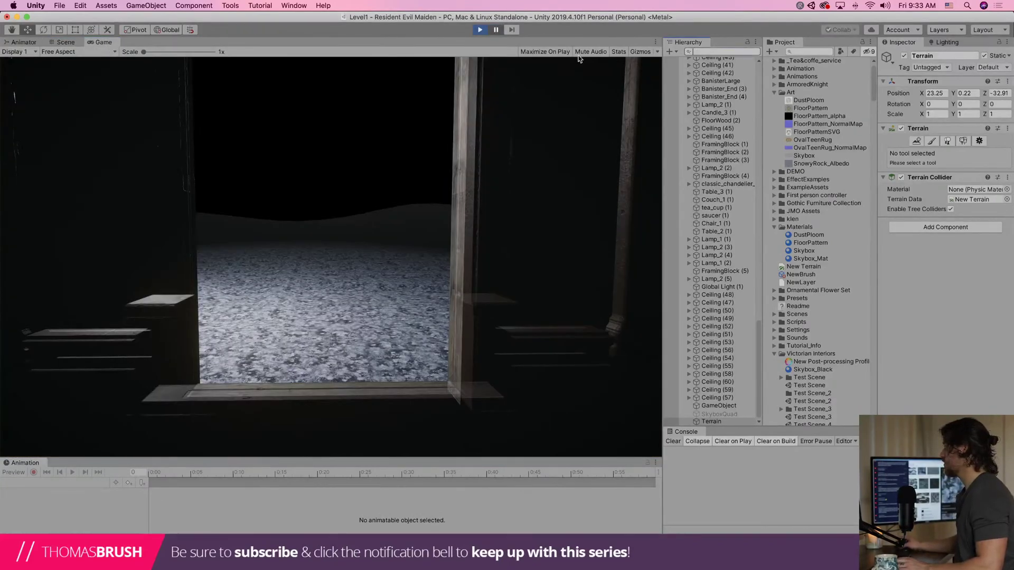
key(super+p)
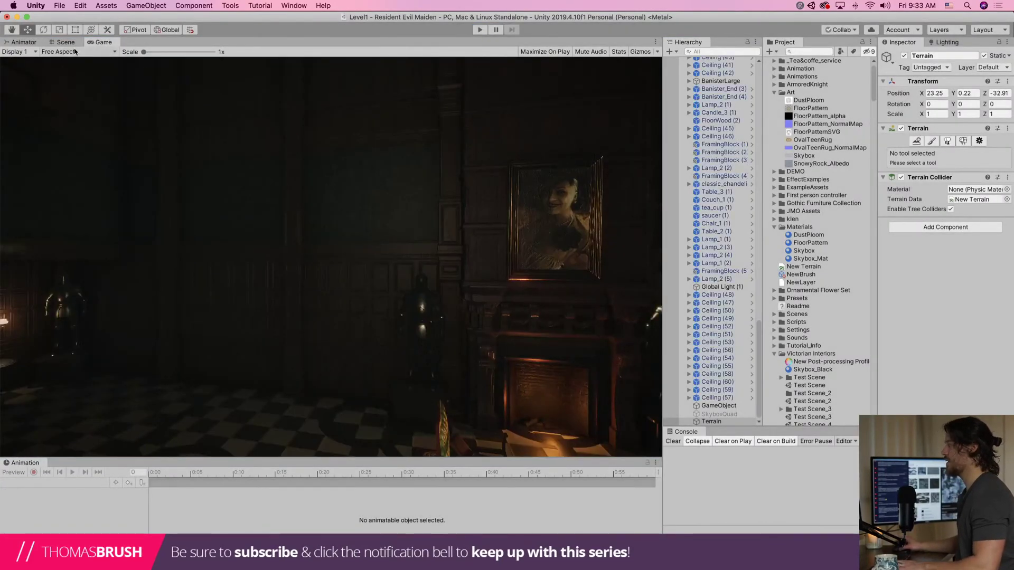
Turn on scene lighting and scene effects in the Scene view facing the window wall, and deselect the terrain
click(66, 42)
scroll(462, 212, down, 10)
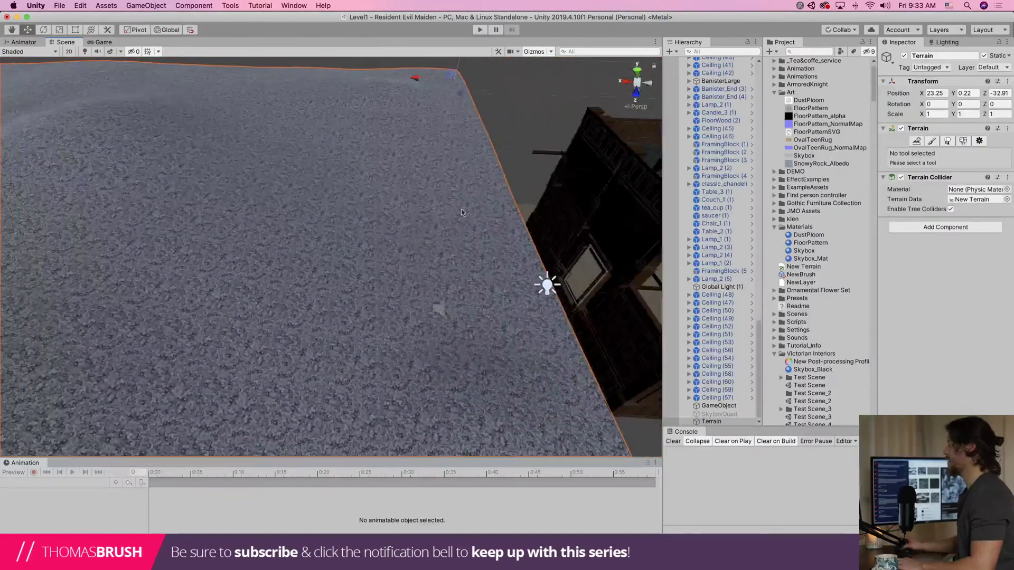
middle_drag(462, 212, 113, 205)
scroll(300, 234, up, 10)
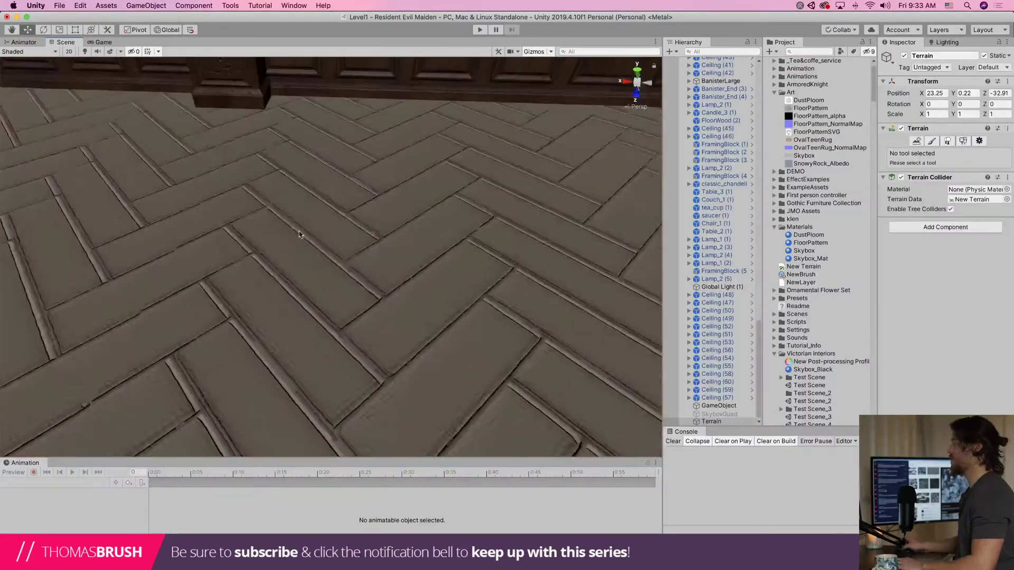
right_drag(298, 230, 147, 61)
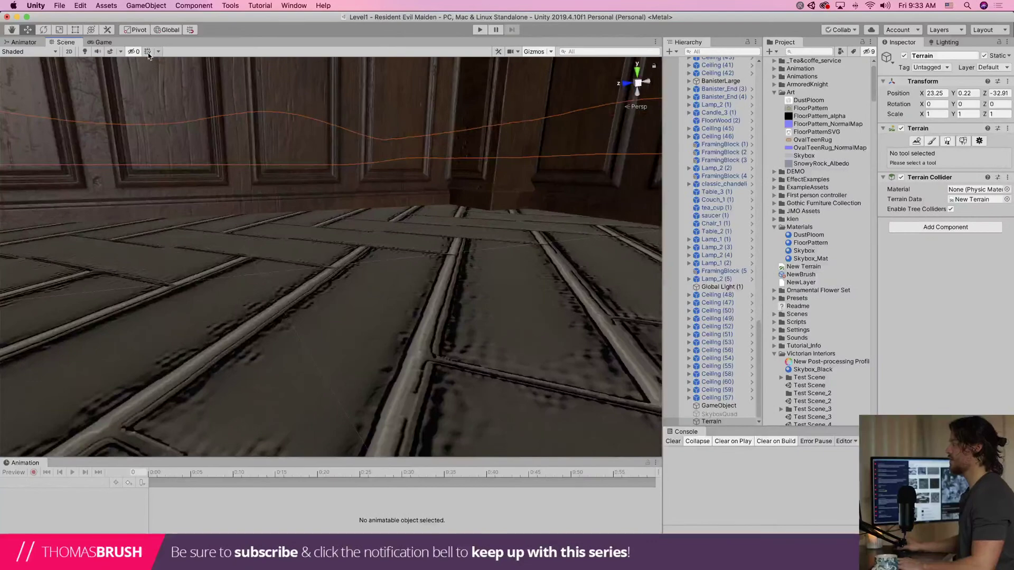
middle_drag(139, 61, 323, 256)
scroll(323, 257, down, 8)
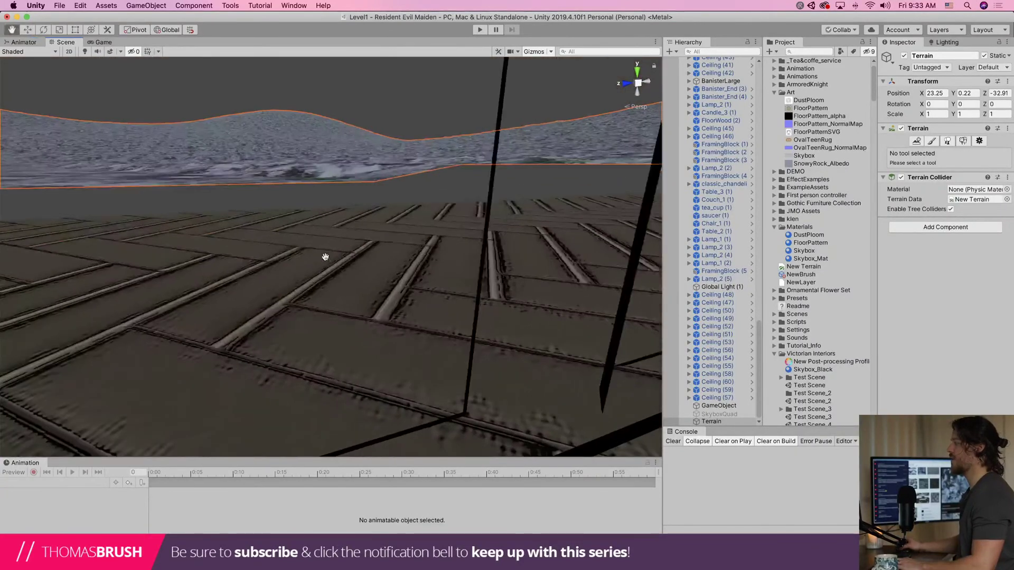
right_drag(318, 259, 117, 64)
key(w)
key(s)
key(w)
scroll(203, 180, down, 5)
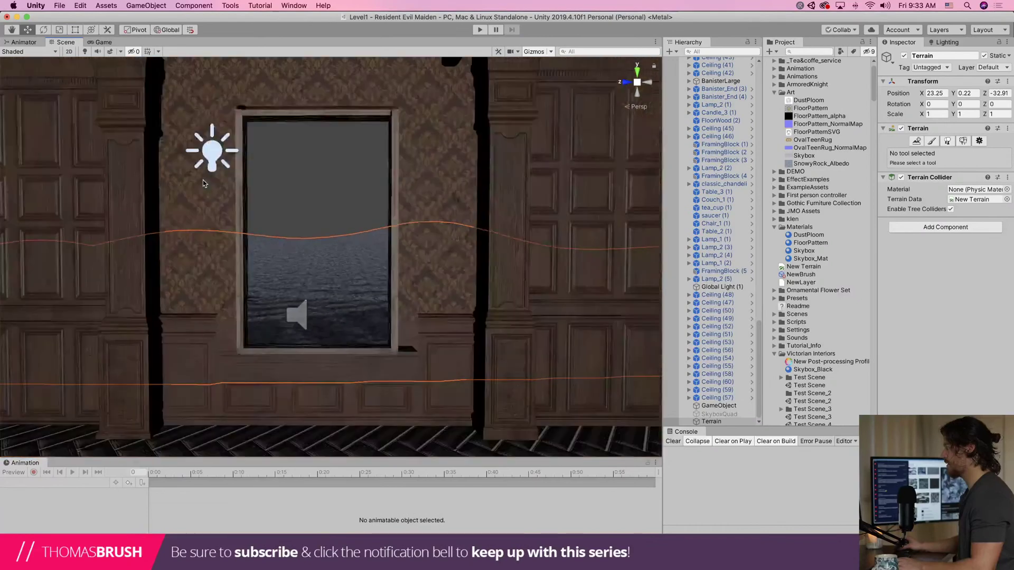
scroll(170, 146, up, 2)
click(84, 51)
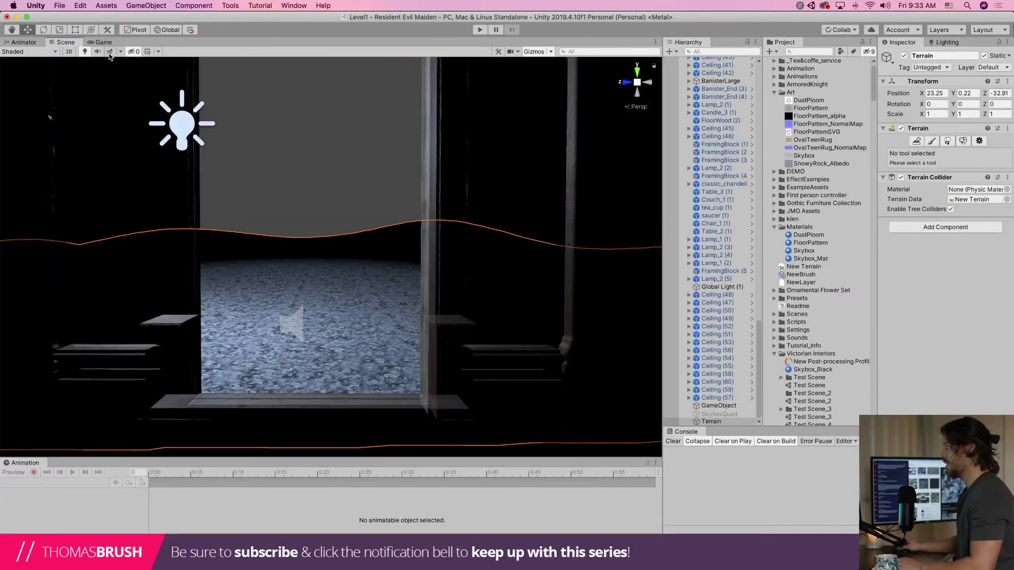
click(110, 51)
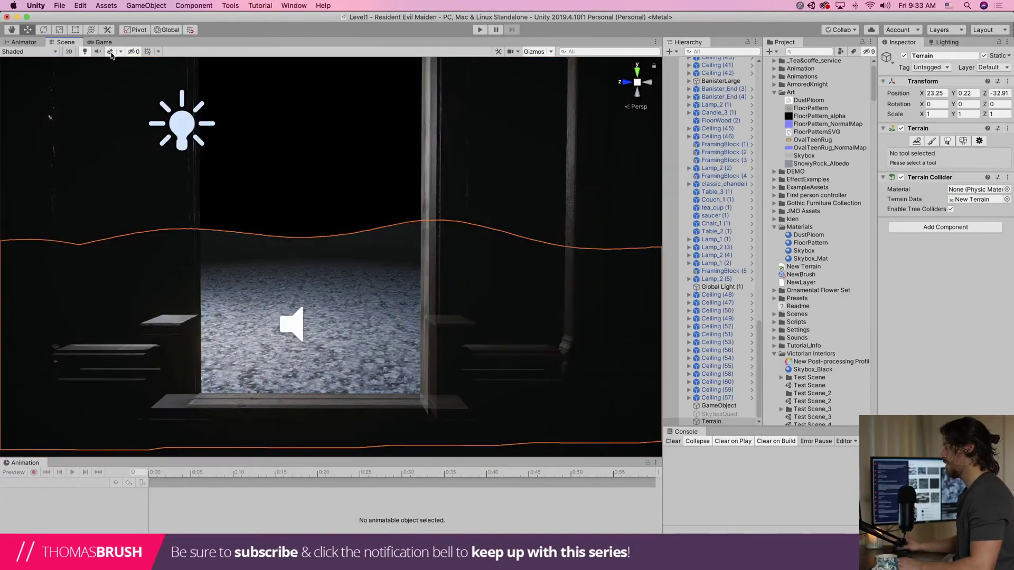
click(263, 167)
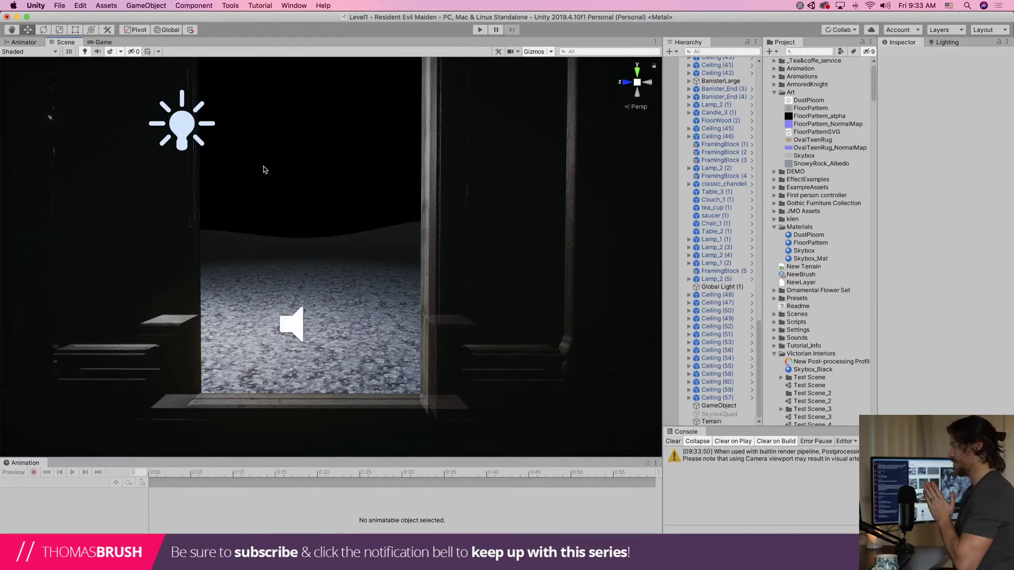
Set the rendering mode of the window wall's Wall_3 material to Opaque
click(499, 205)
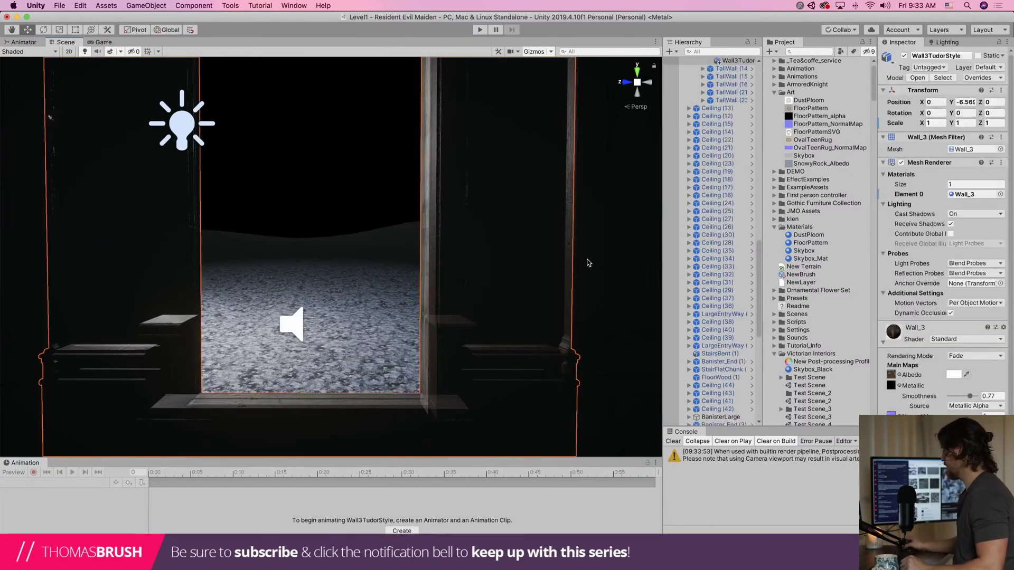
scroll(588, 263, down, 5)
click(543, 265)
click(545, 265)
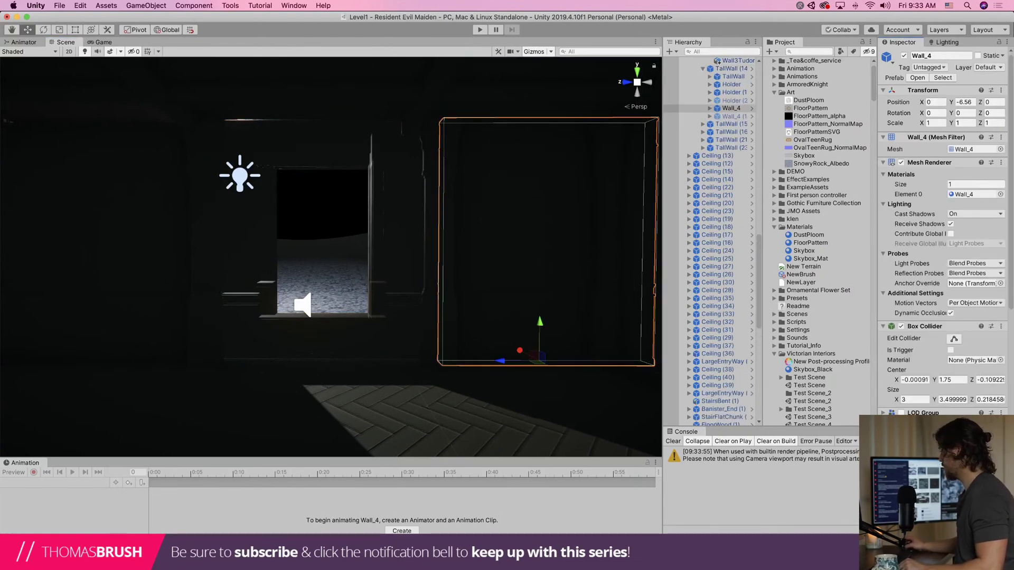
scroll(940, 238, down, 6)
click(397, 361)
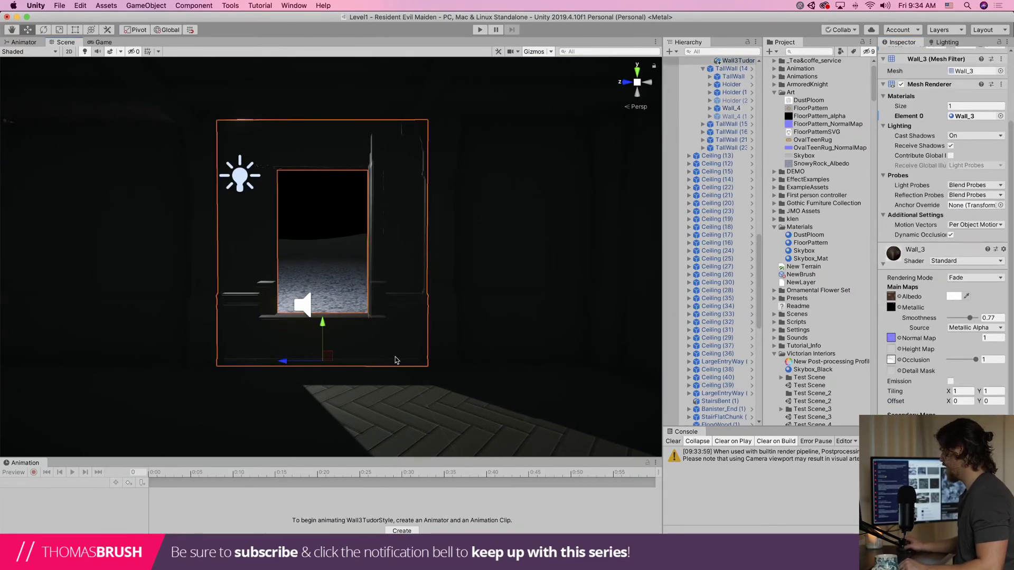
key(f)
click(974, 278)
click(966, 258)
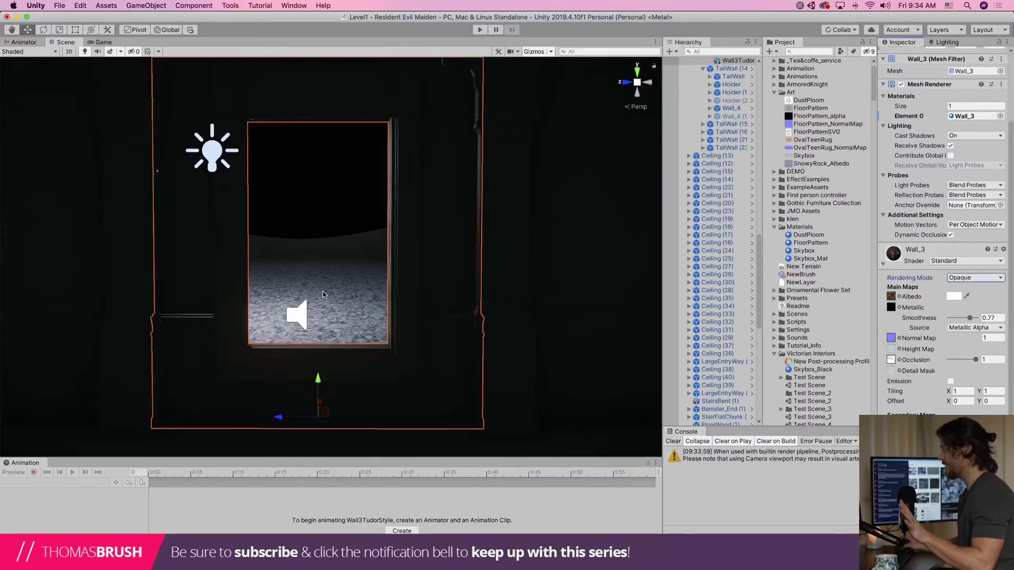
Hide the gizmos in the Scene view and clear the selection to see the window unobstructed
click(534, 51)
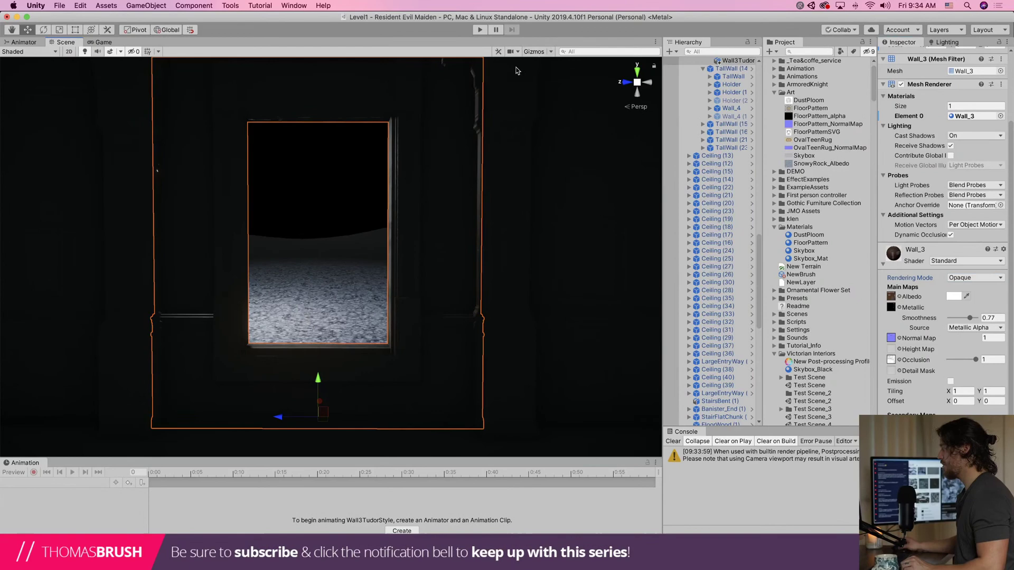
click(346, 247)
click(330, 185)
scroll(331, 185, up, 2)
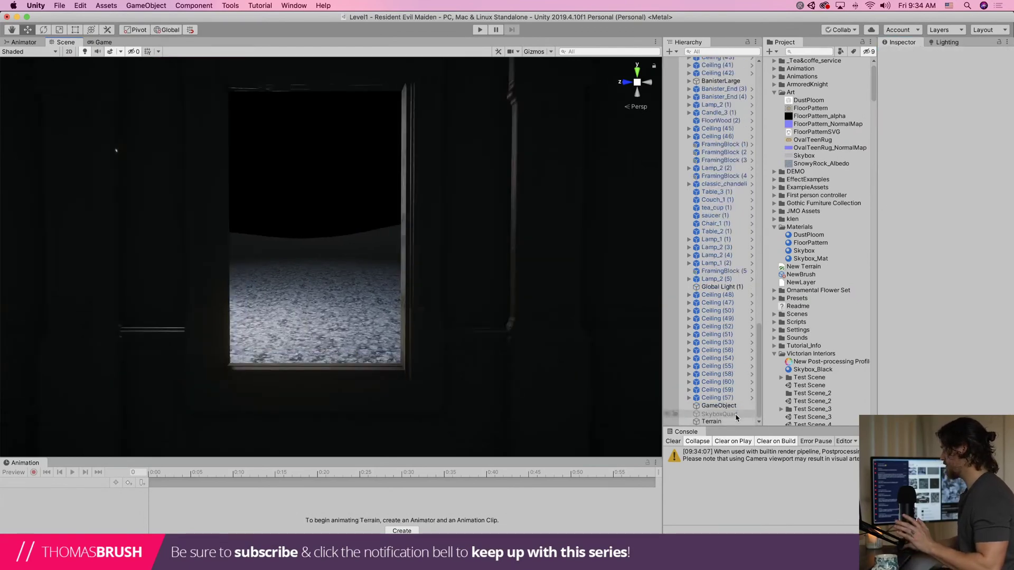
Activate the SkyboxQuad object as the backdrop outside the window
click(737, 415)
click(904, 55)
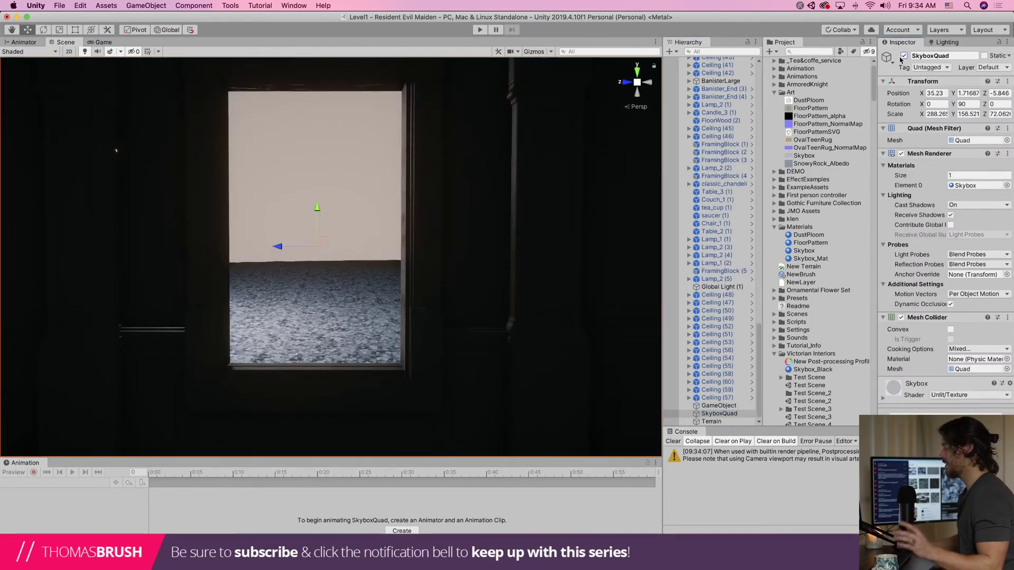
Move the SkyboxQuad outward along X to 44.75, behind the terrain hills, and check the view through the window
key(f)
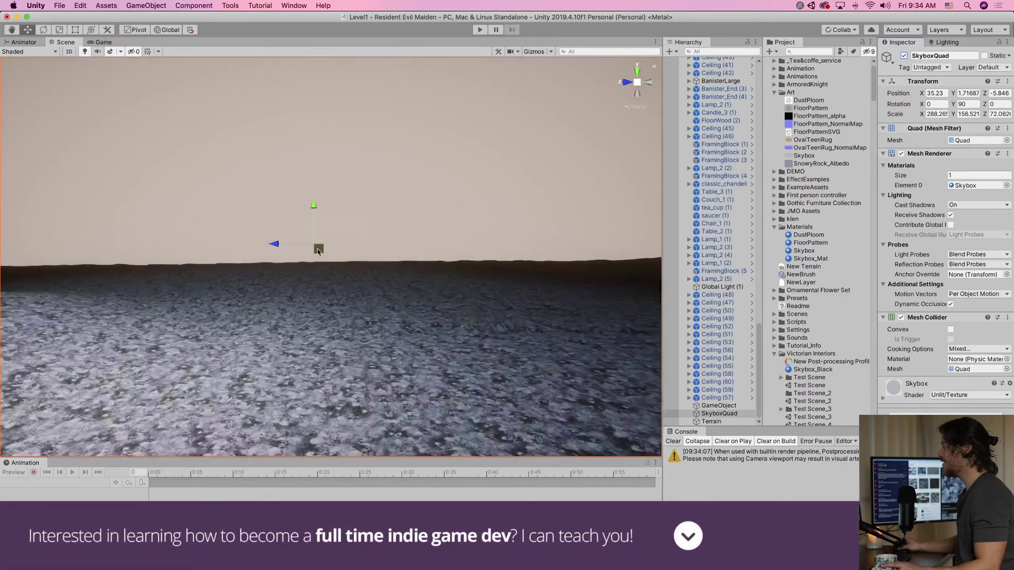
scroll(318, 252, up, 2)
right_drag(331, 249, 296, 274)
scroll(369, 222, down, 8)
middle_drag(369, 222, 250, 358)
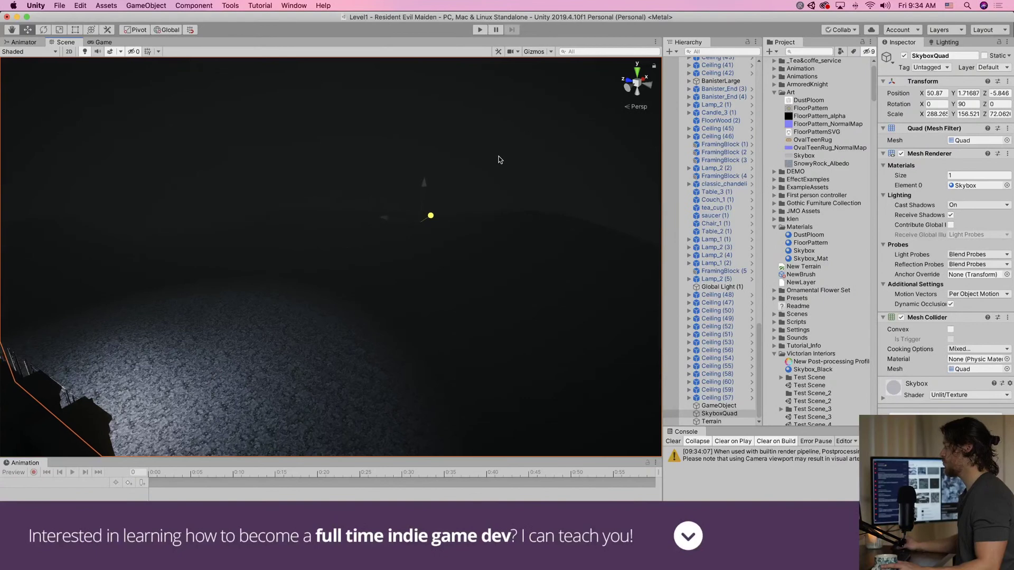
right_drag(361, 287, 333, 233)
click(894, 391)
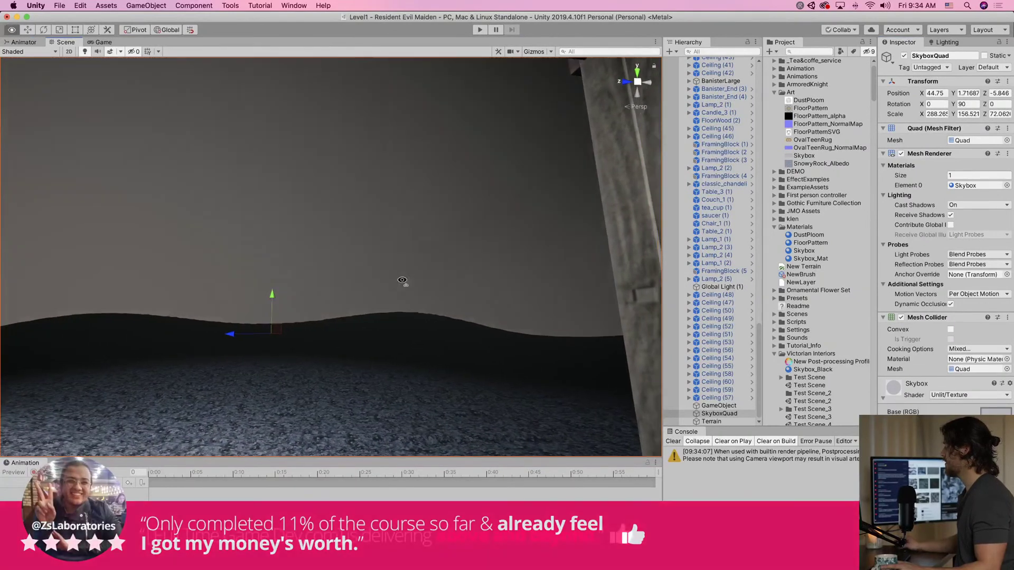
right_drag(403, 283, 388, 328)
key(s)
middle_drag(388, 328, 410, 198)
scroll(401, 226, down, 5)
scroll(399, 226, up, 3)
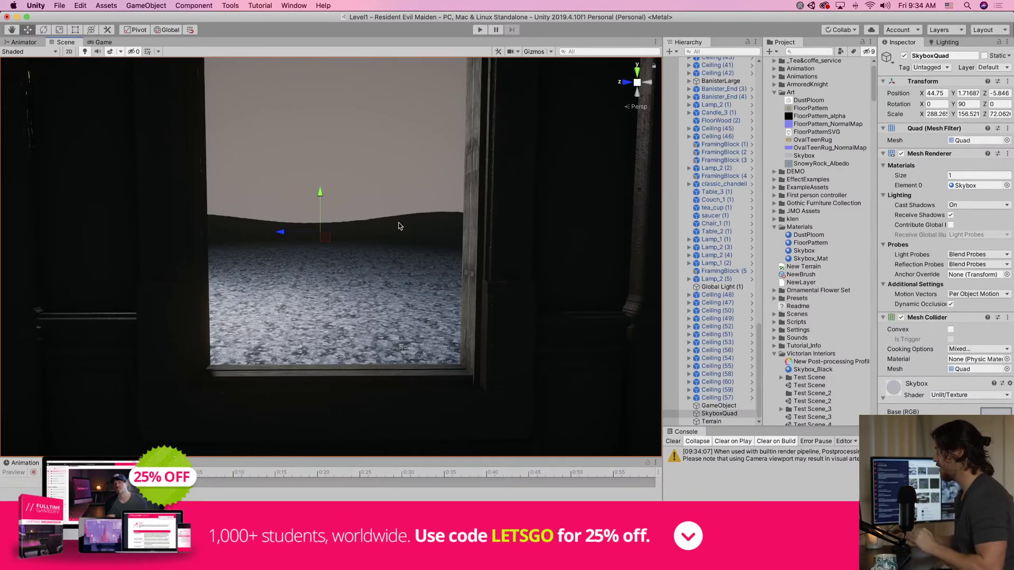
Open the scene's lighting settings and bring up the fog options under Other Settings
click(956, 43)
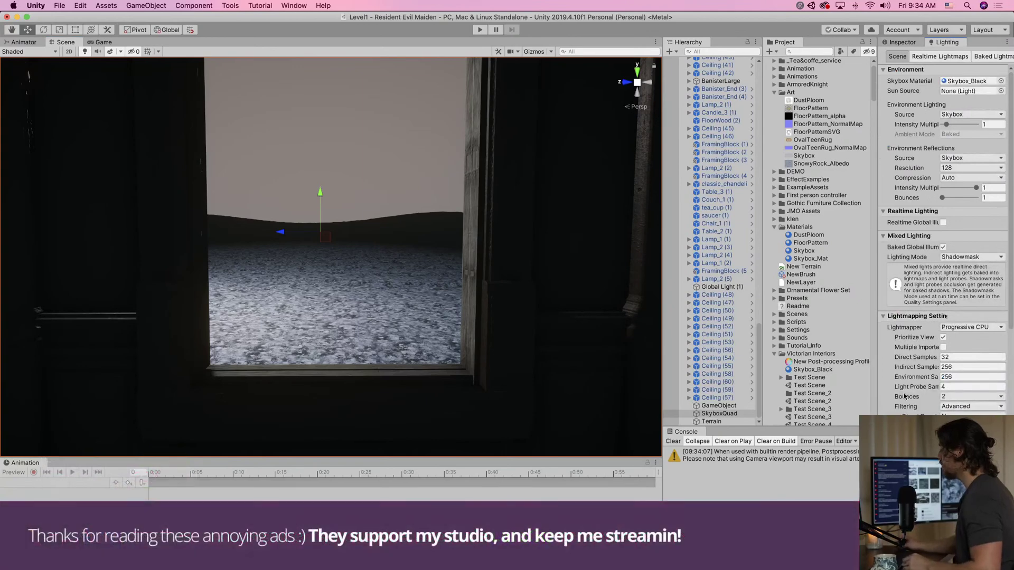
scroll(818, 317, down, 6)
scroll(881, 397, down, 8)
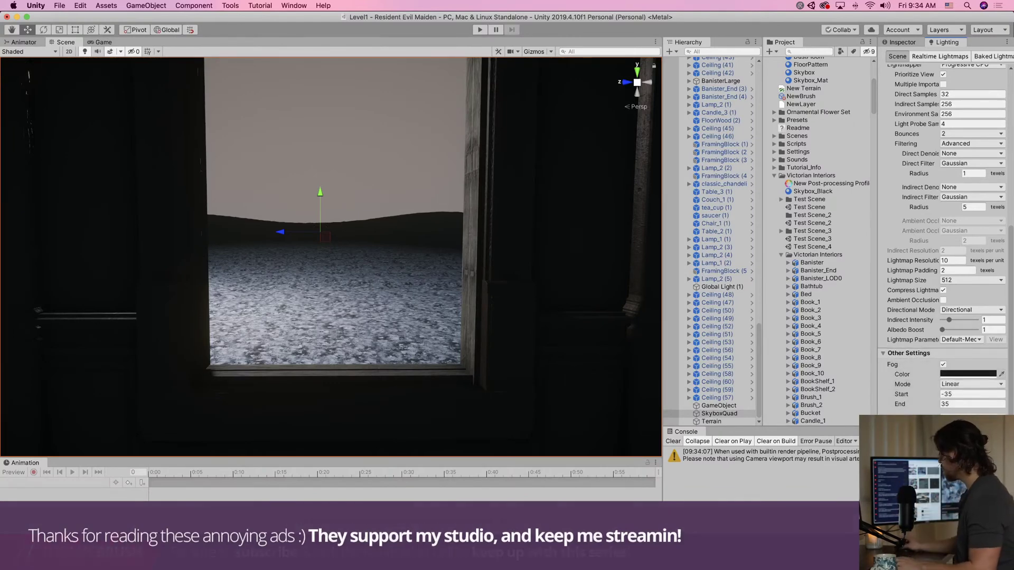
Switch to Photoshop and create a new 225 × 225 px document
key(super+Tab)
key(super+Tab)
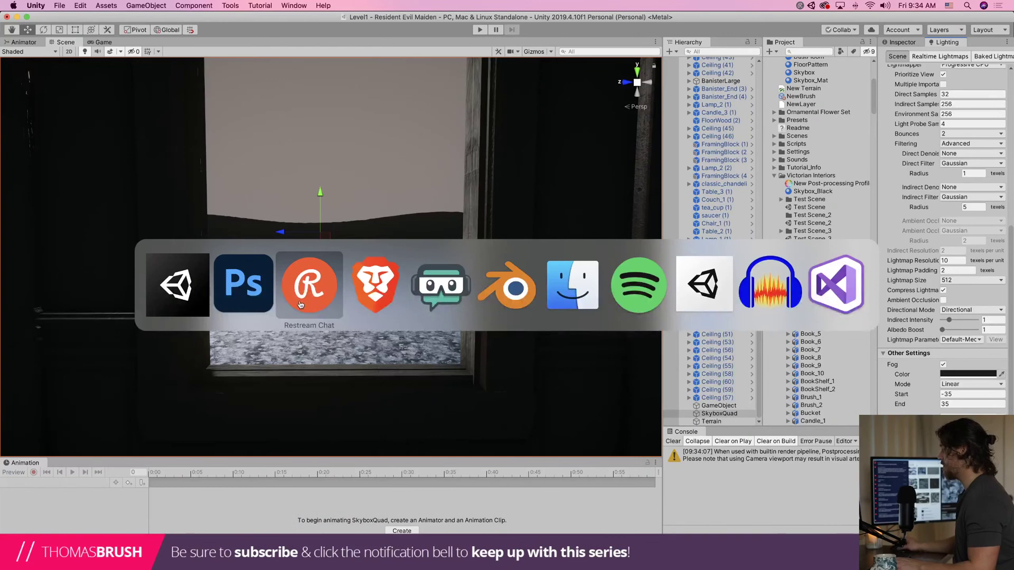
key(super+shift+Tab)
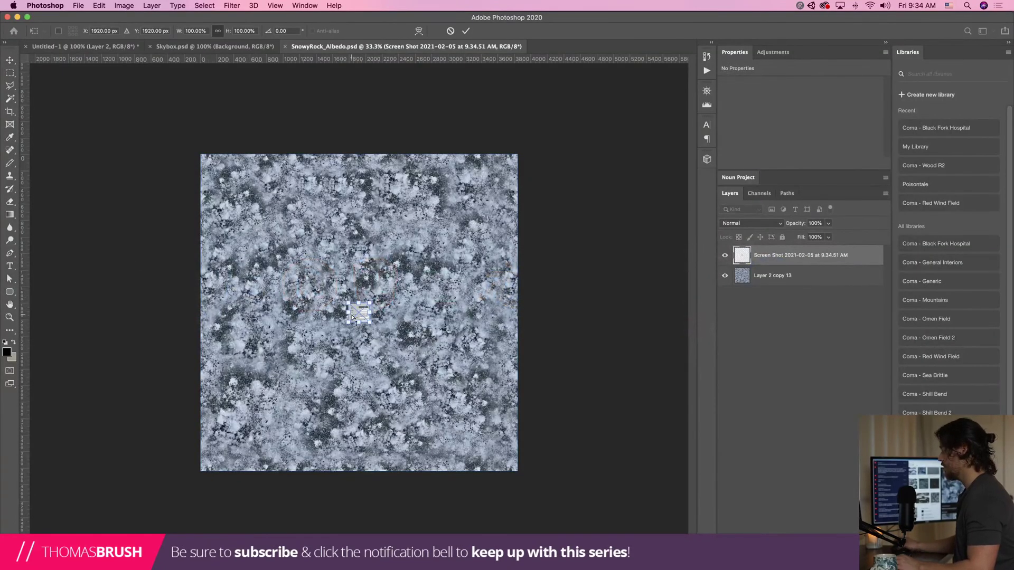
click(45, 5)
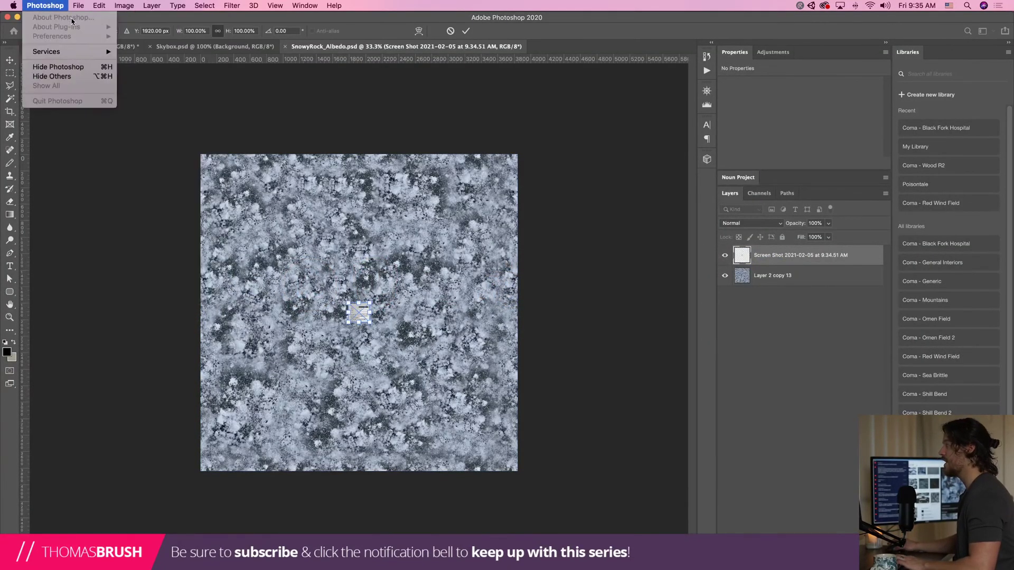
click(78, 5)
click(78, 5)
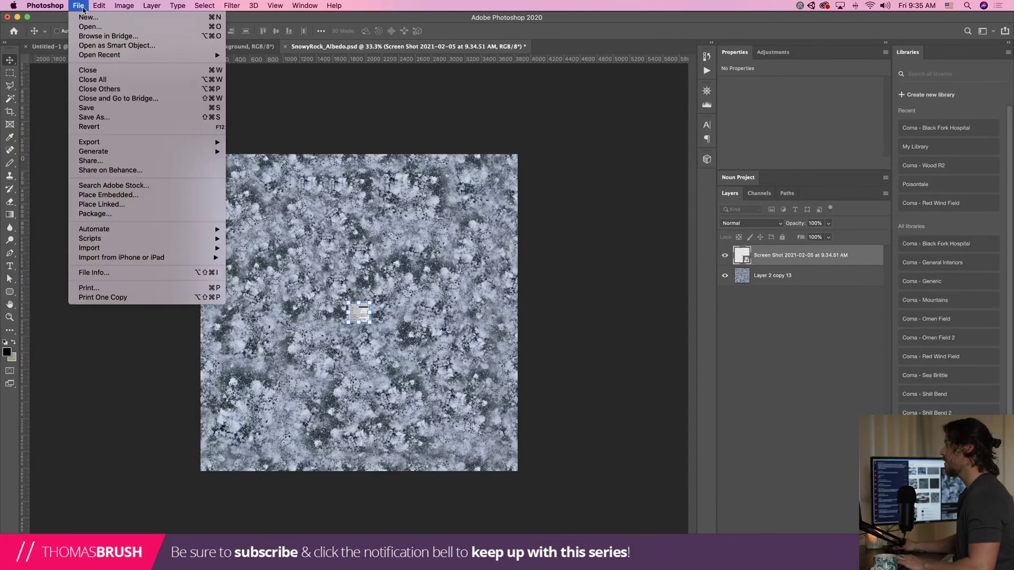
click(87, 17)
key(Return)
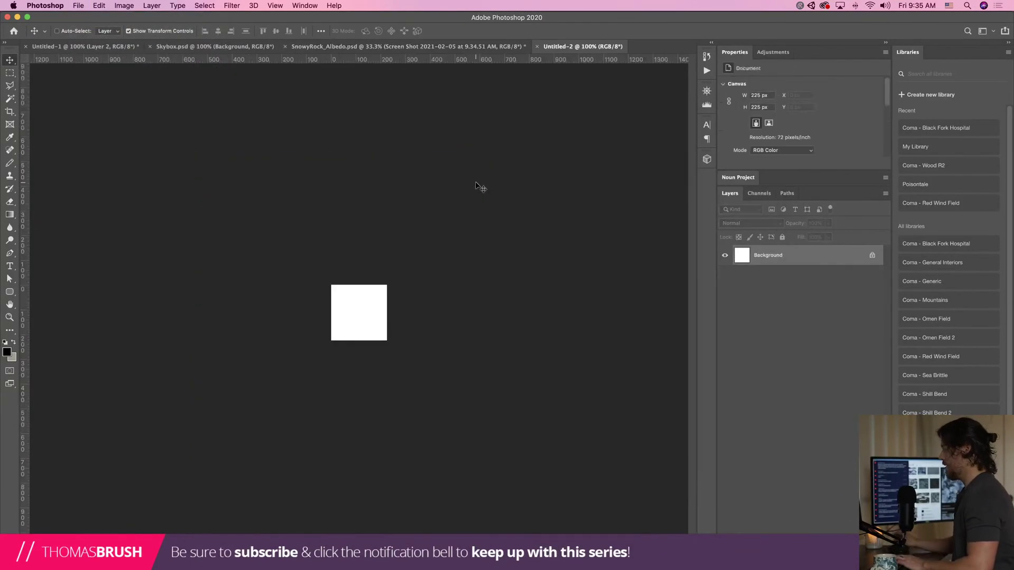
Copy the fog settings screenshot from SnowyRock_Albedo.psd and paste it into the new document
key(super+v)
key(super+z)
click(430, 46)
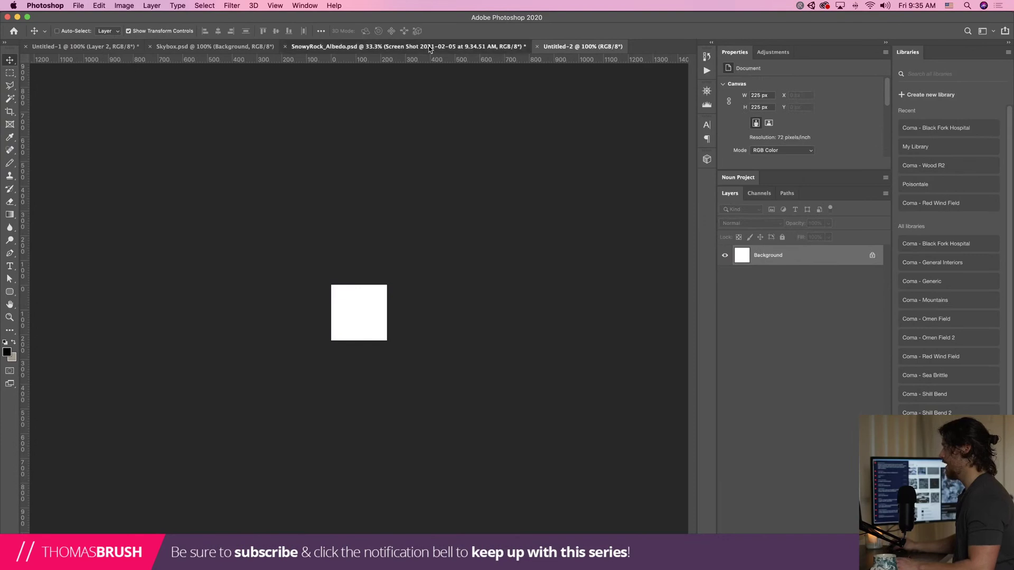
key(super+c)
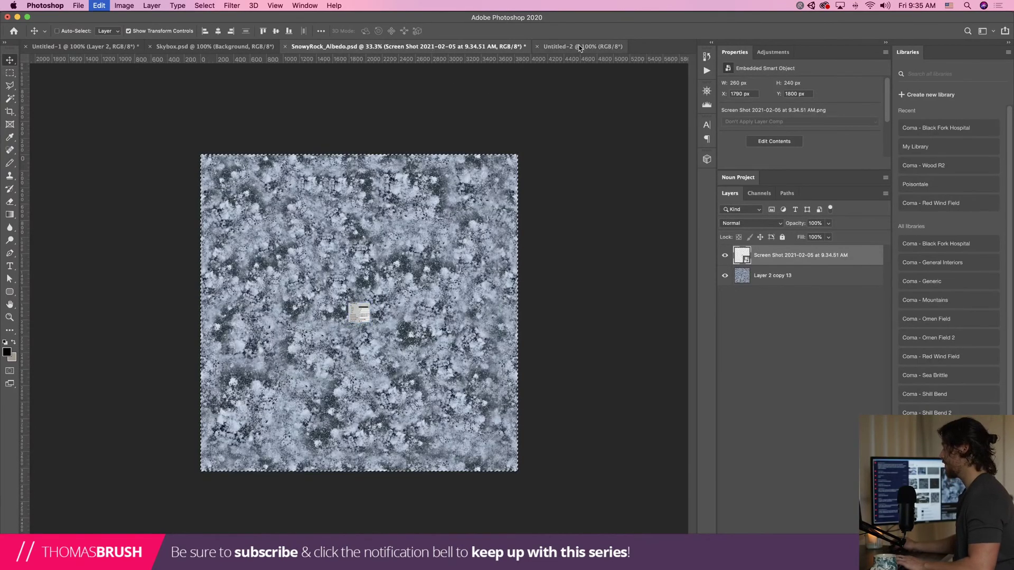
click(581, 46)
key(super+v)
Try scaling the pasted fog settings screenshot down to about 133 × 123 px
drag(396, 346, 365, 316)
double_click(337, 292)
key(z)
drag(312, 256, 507, 404)
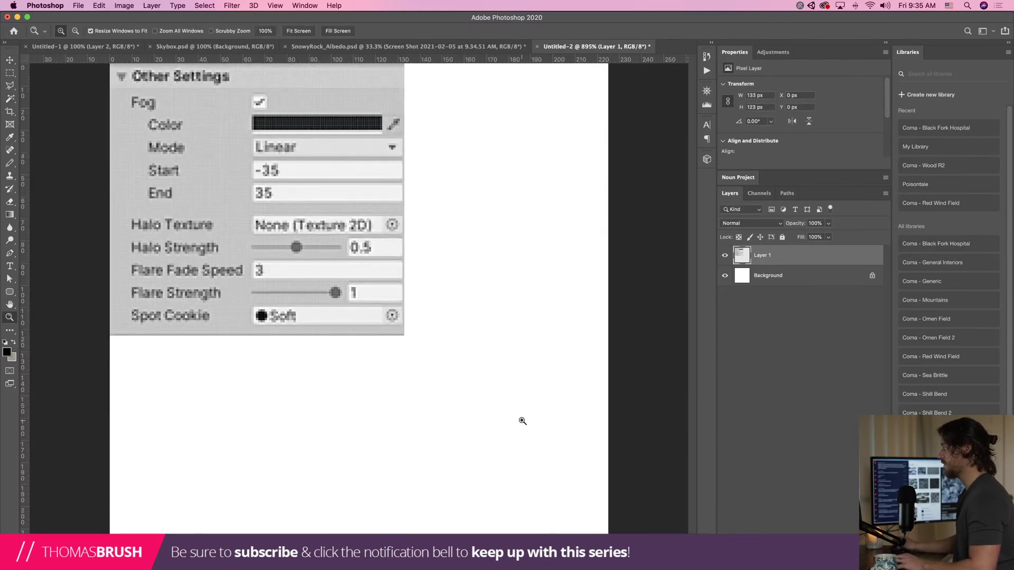
key(super+z)
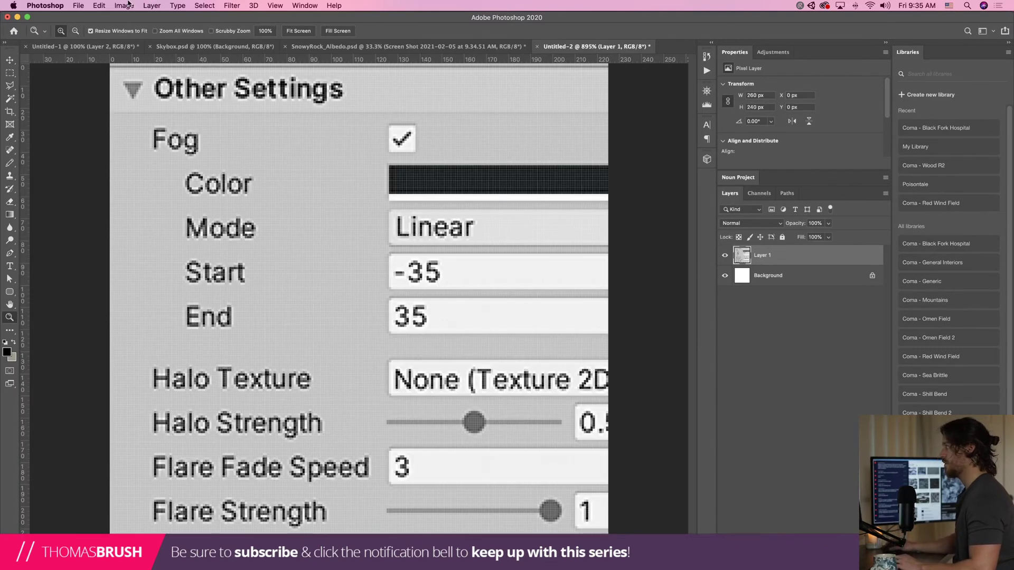
Enlarge the canvas to 200 percent in both width and height
click(128, 5)
click(147, 83)
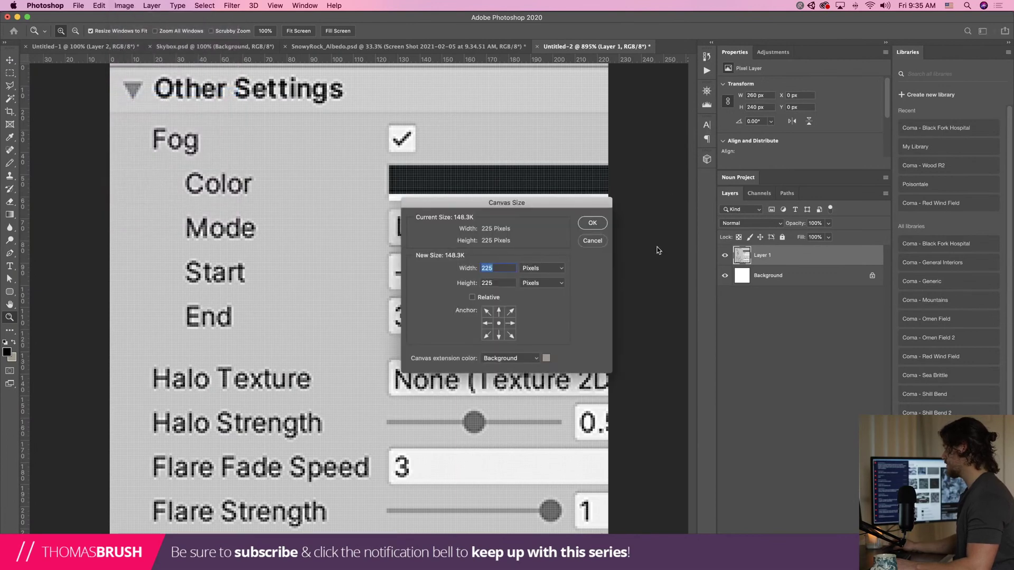
click(530, 265)
click(533, 278)
text(20)
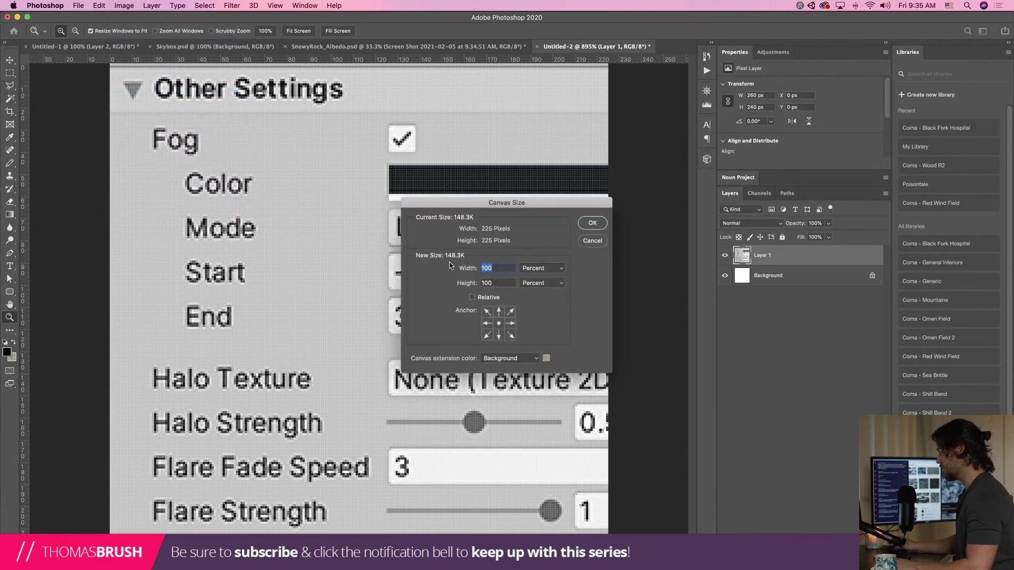
key(Tab)
text(20)
key(Return)
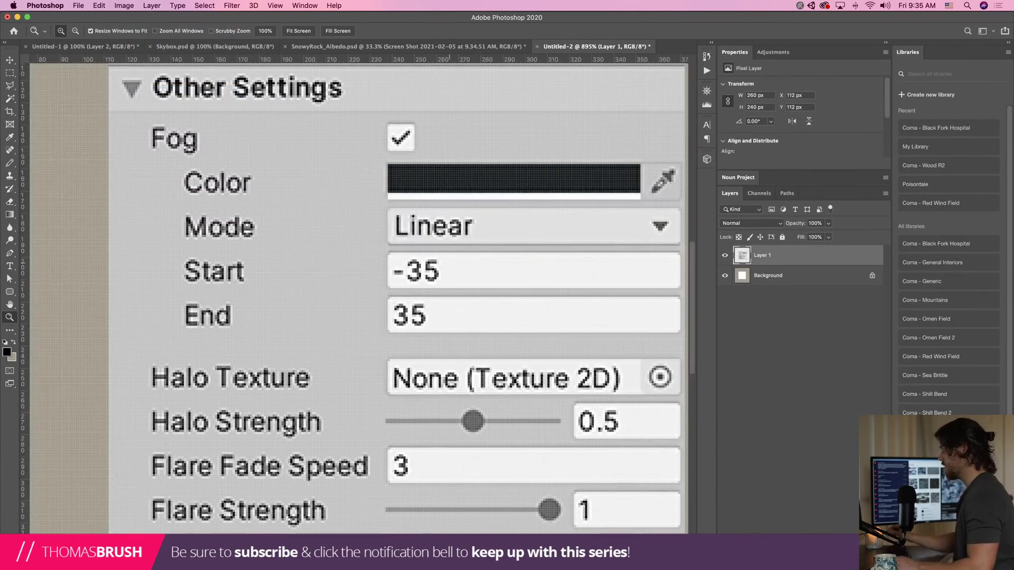
Duplicate the screenshot layer and arrange the original and its copy side by side
key(super+0)
key(v)
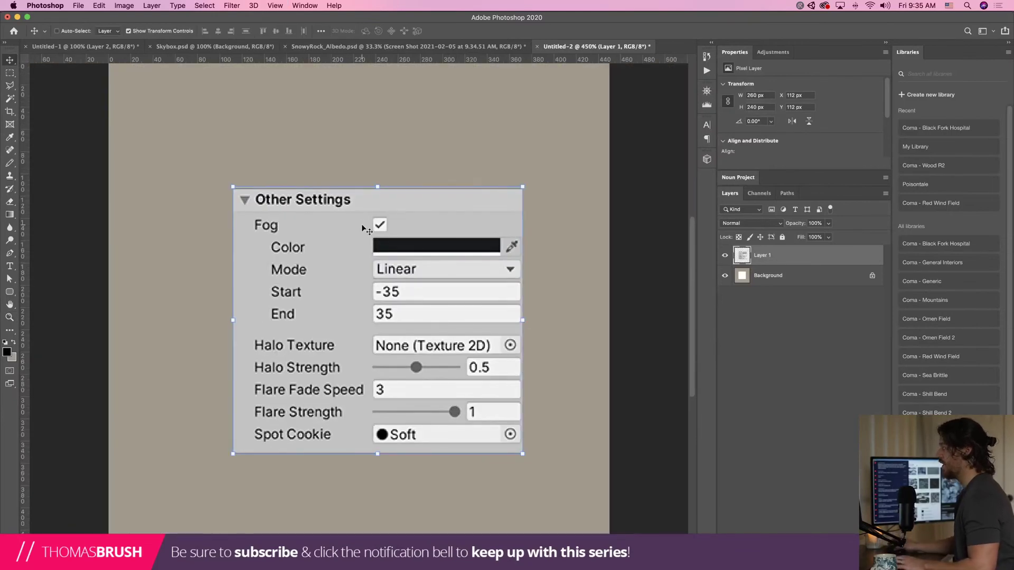
drag(361, 224, 492, 226)
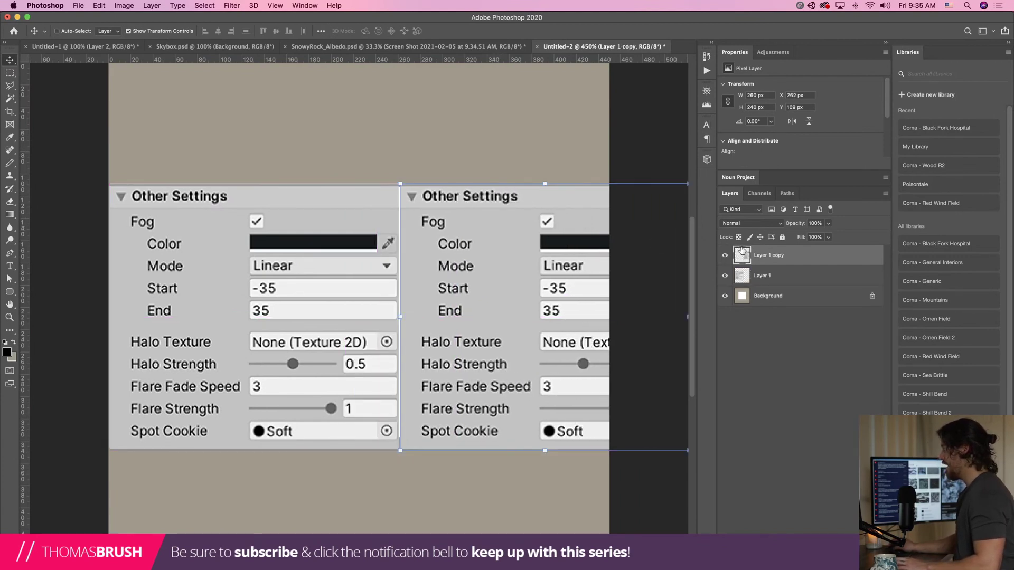
Scale both screenshot layers together to about 451 × 207 px to span the canvas width and centre them vertically
shift+click(760, 275)
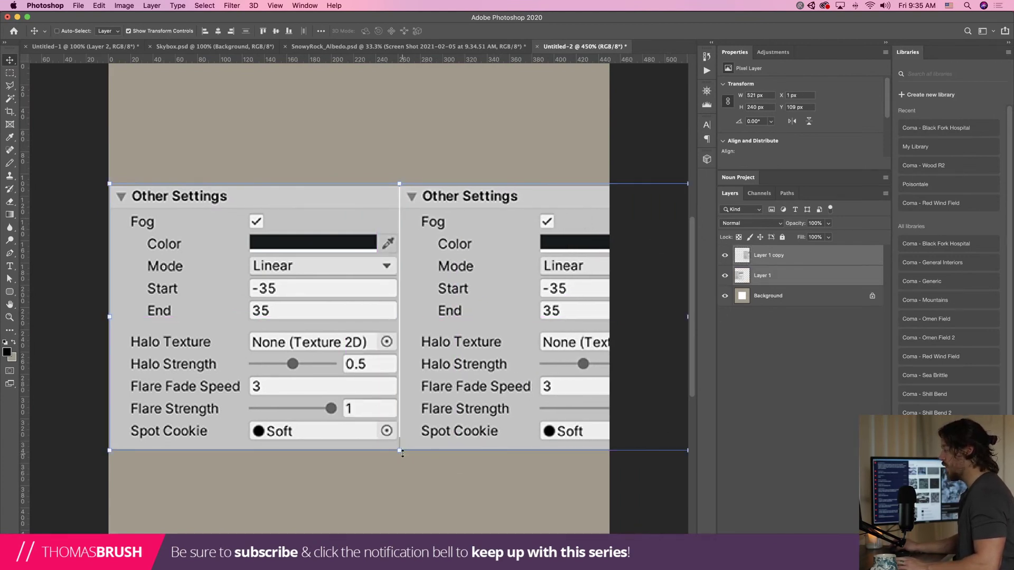
drag(401, 452, 390, 399)
key(Return)
drag(480, 315, 434, 332)
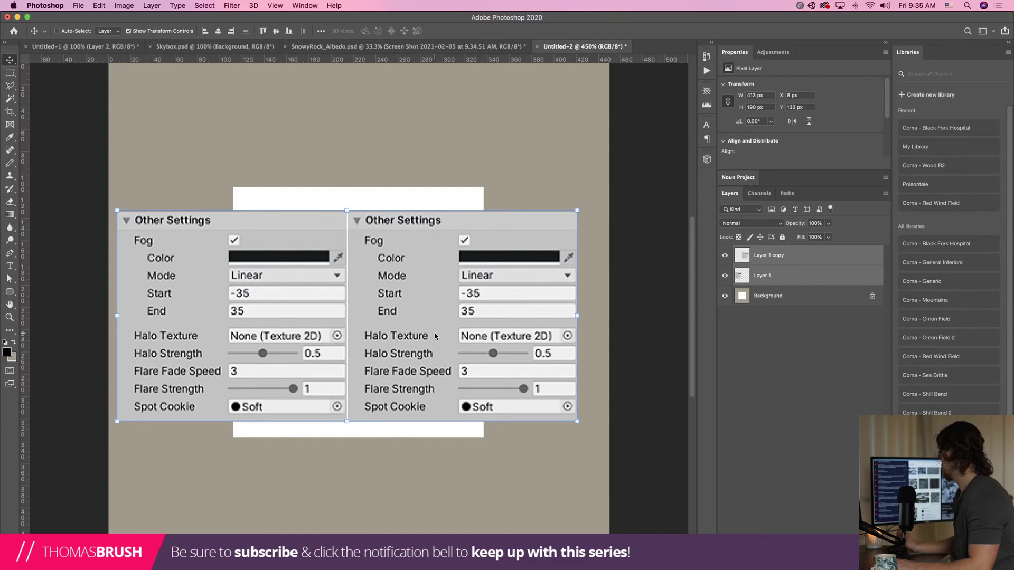
drag(309, 312, 306, 268)
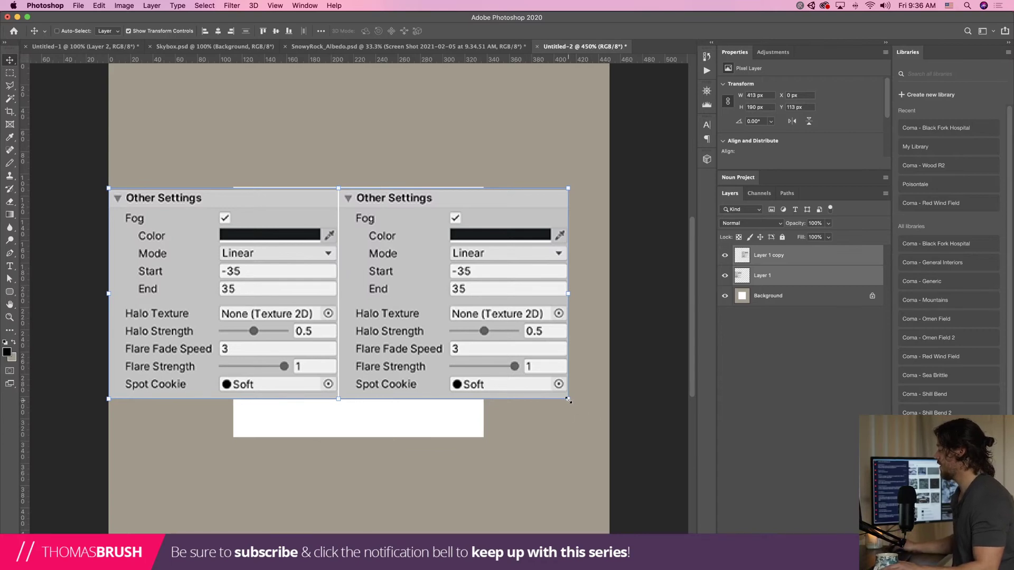
drag(568, 399, 610, 418)
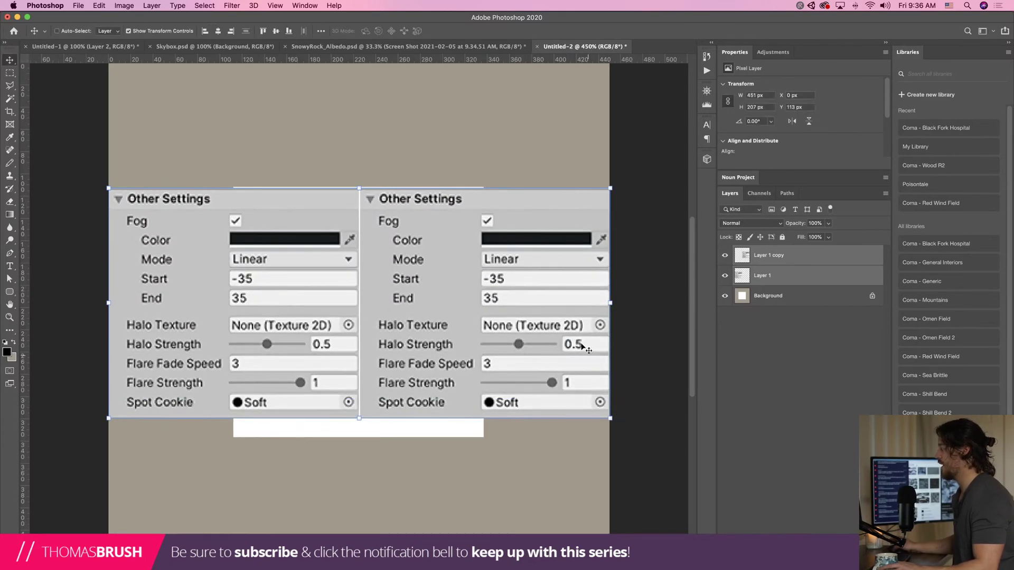
key(Return)
drag(516, 235, 510, 249)
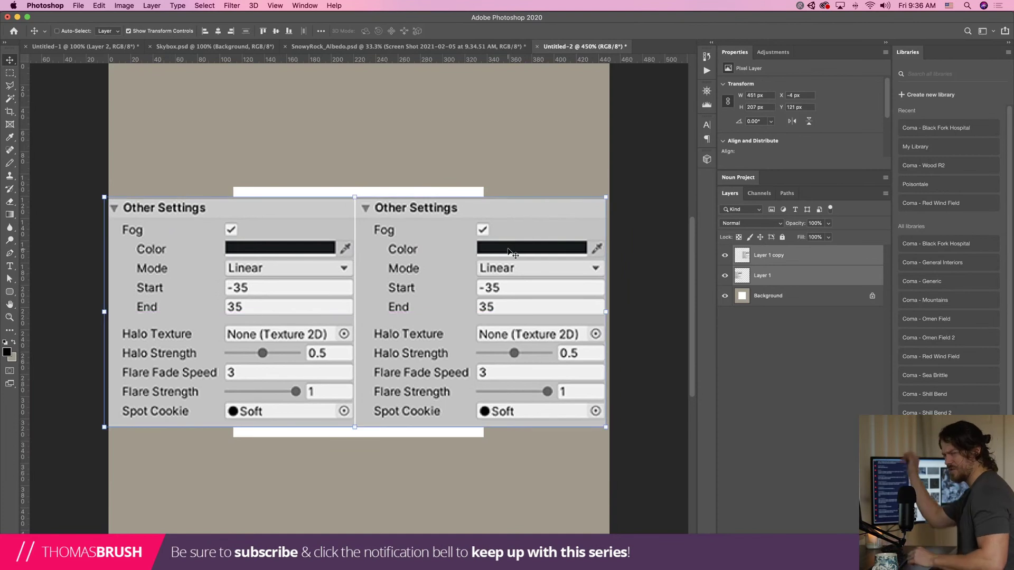
drag(446, 248, 449, 250)
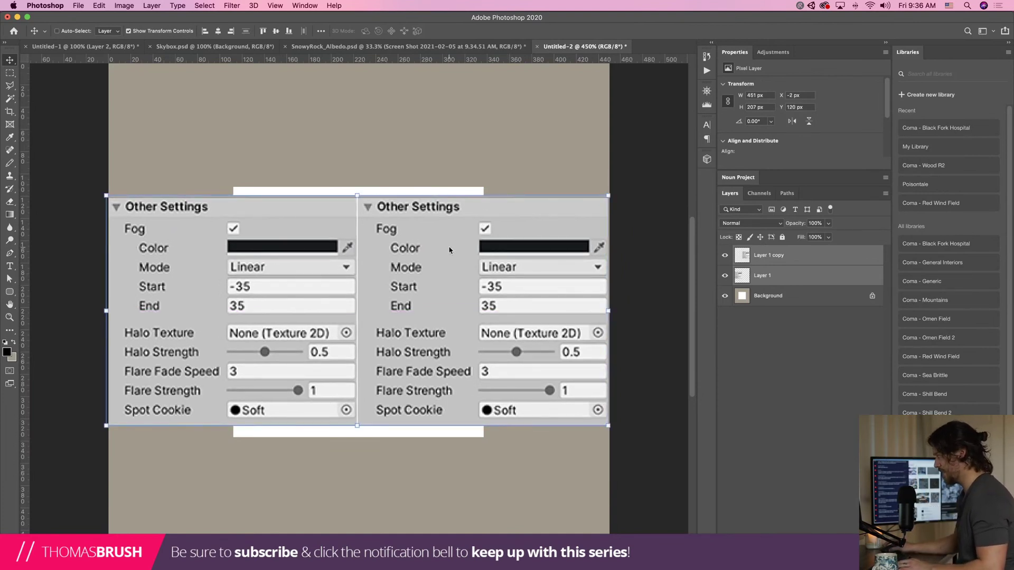
Replace the background with an empty layer beneath the screenshots and fill it with taupe using the Paint Bucket
click(866, 298)
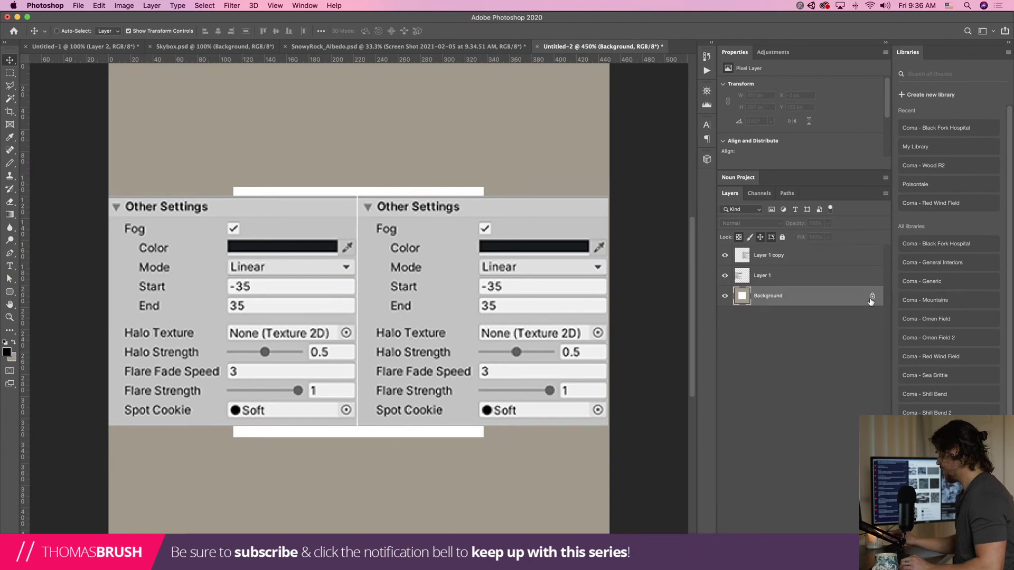
click(871, 296)
click(9, 215)
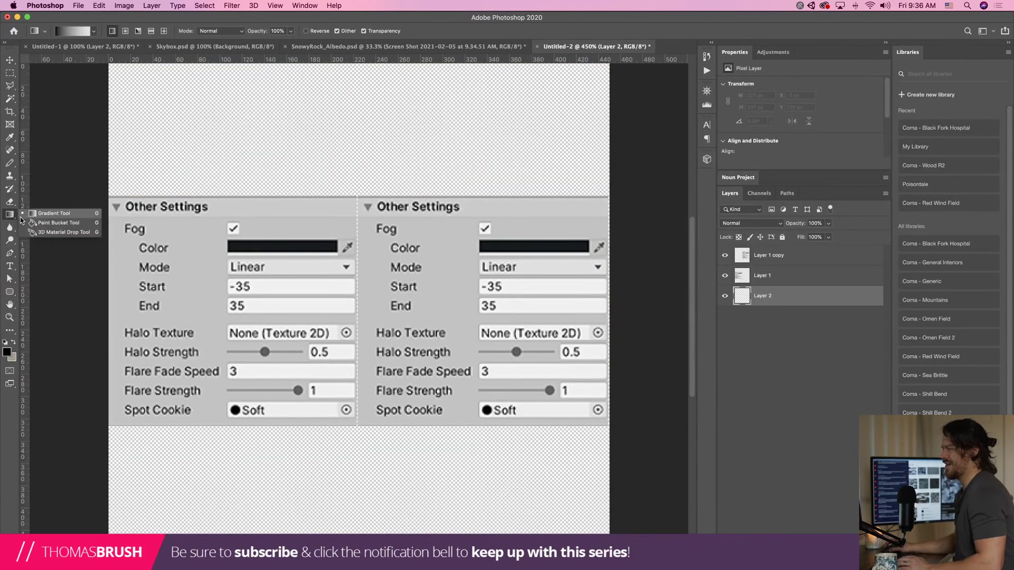
click(58, 222)
click(13, 342)
click(292, 351)
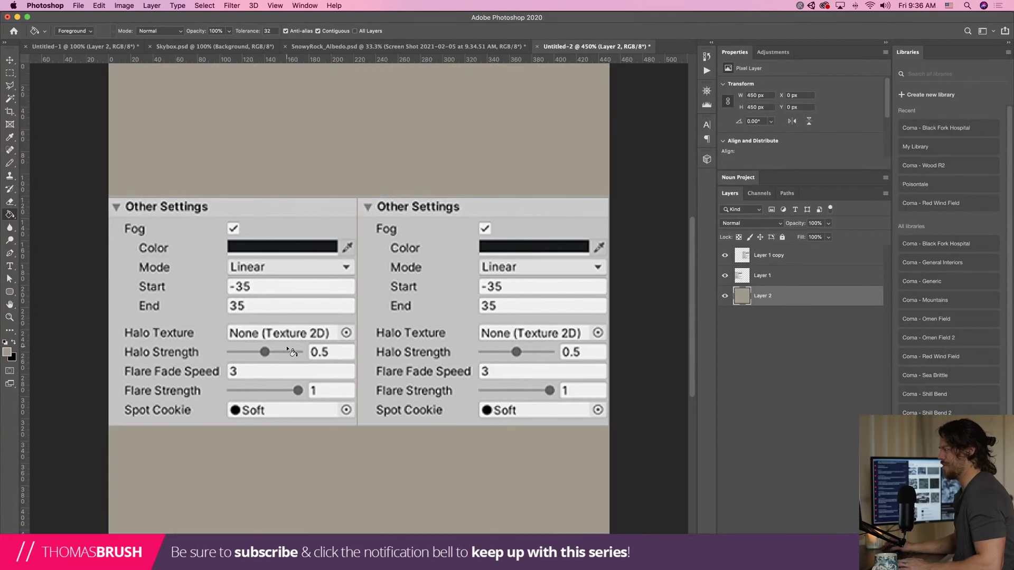
key(v)
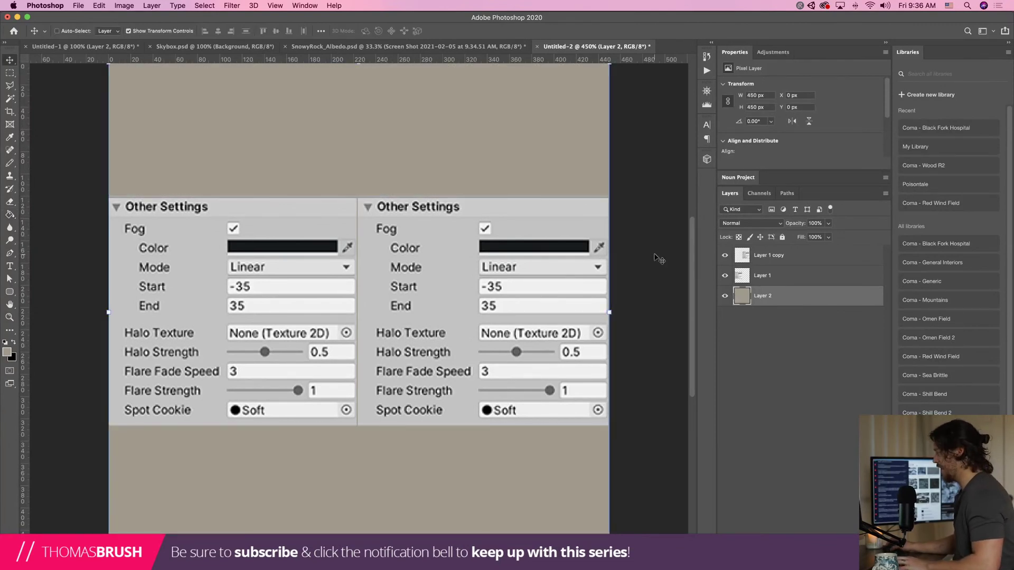
Nudge the right-hand screenshot copy toward the other one to close the gap between them
click(520, 249)
click(308, 262)
click(450, 267)
drag(484, 268, 483, 267)
click(316, 229)
click(668, 230)
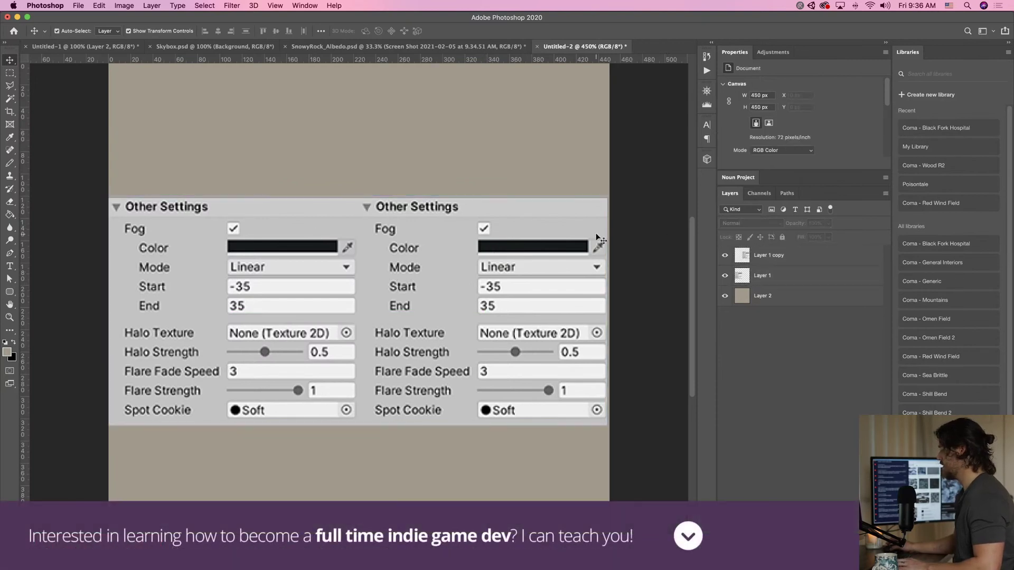
Stretch both screenshots slightly to reach the right canvas edge and delete the Layer 1 copy layer
click(595, 232)
super+click(771, 273)
drag(607, 291, 608, 292)
click(793, 276)
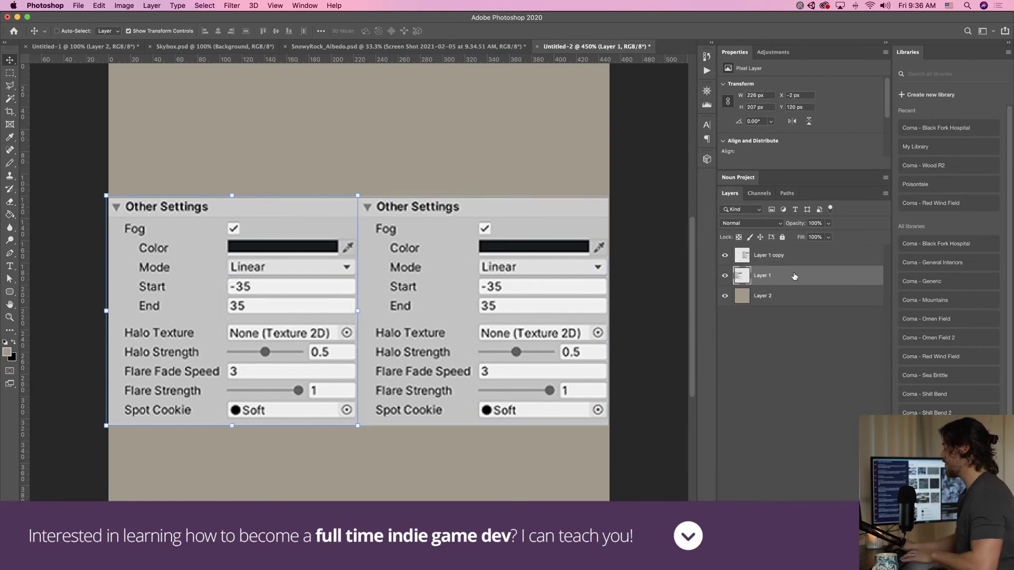
key(super+z)
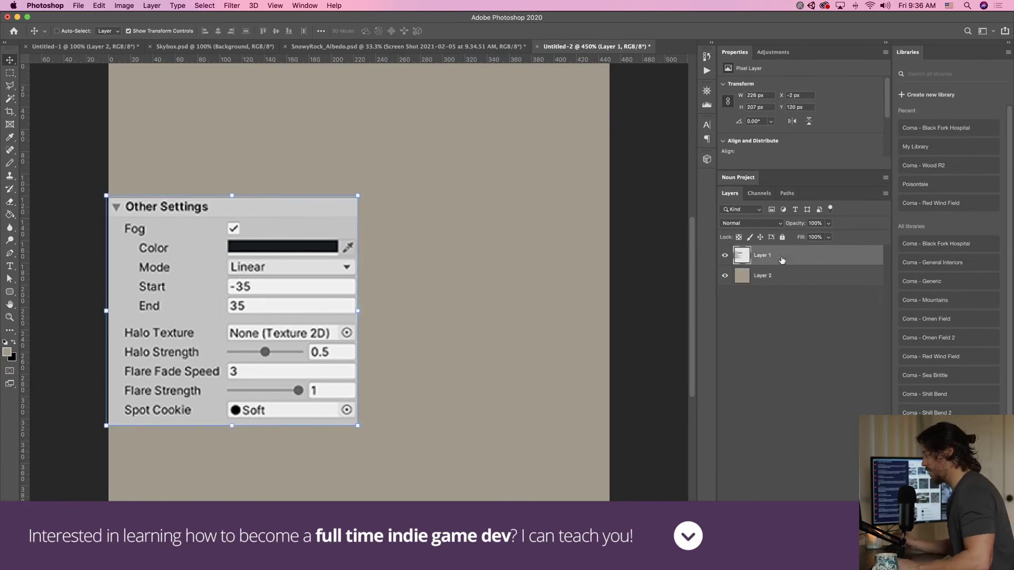
Switch back to Unity and set the fog colour by sampling the pale sky backdrop outside the window
key(super+Tab)
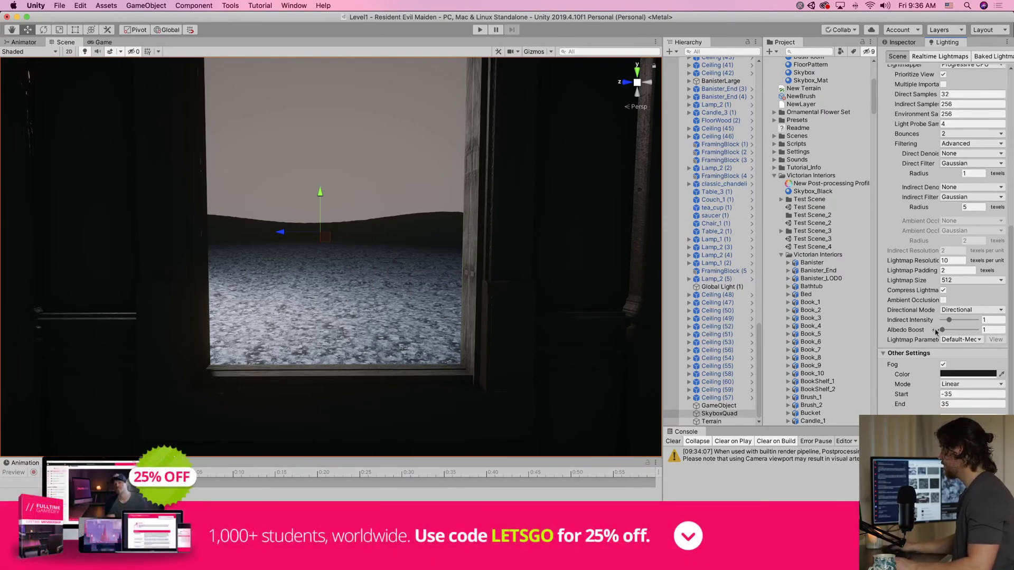
click(1001, 374)
click(391, 205)
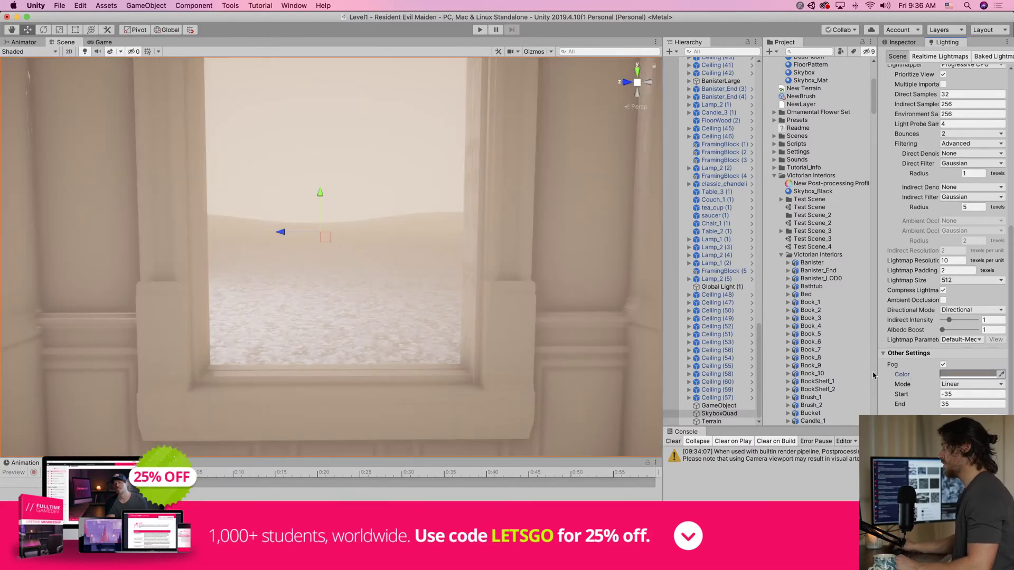
Undo the fog colour and resample it from the sky backdrop while scene lighting and effects are temporarily switched off
key(super+z)
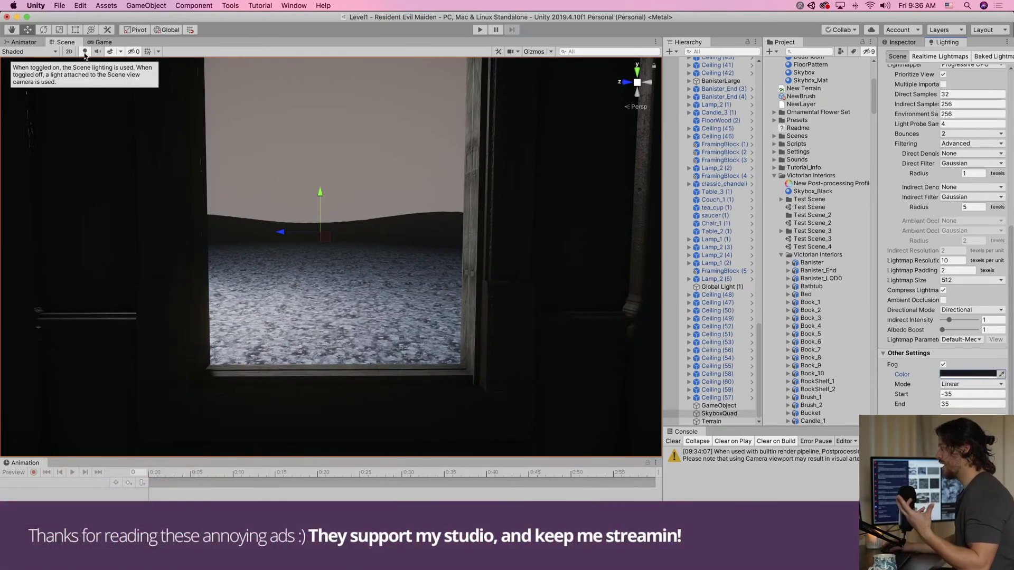
click(84, 51)
click(110, 51)
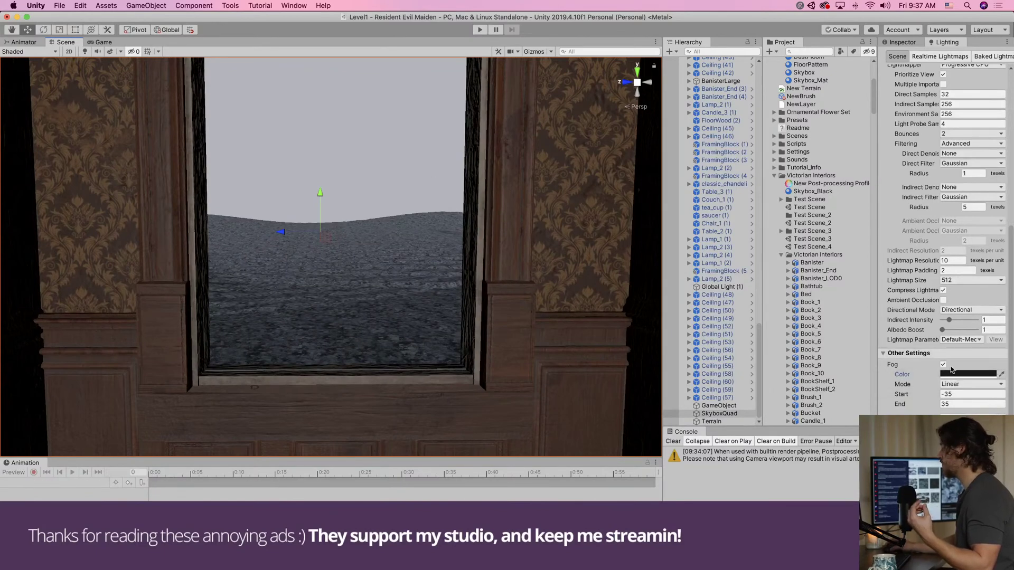
key(super+shift+z)
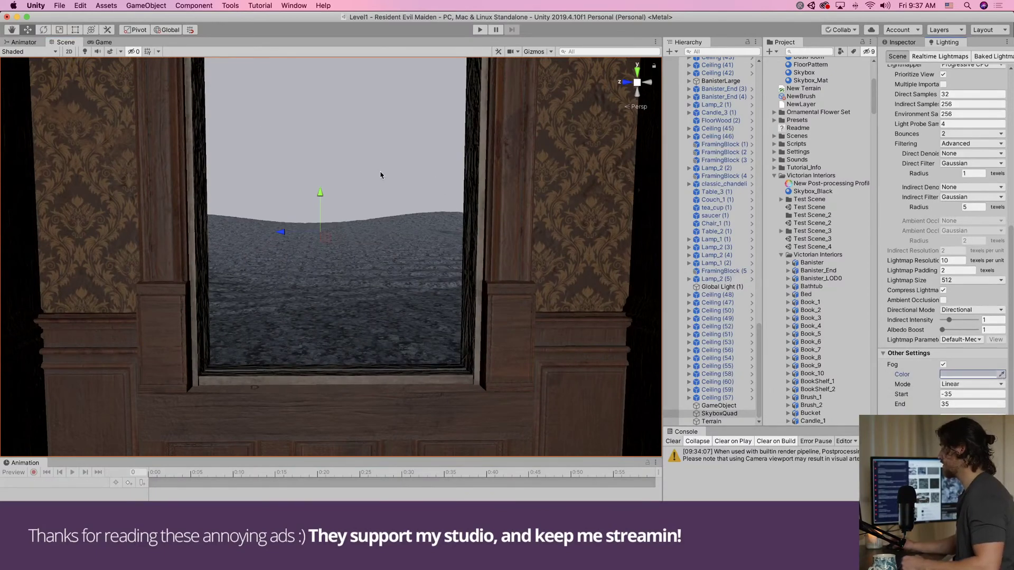
click(108, 54)
click(84, 54)
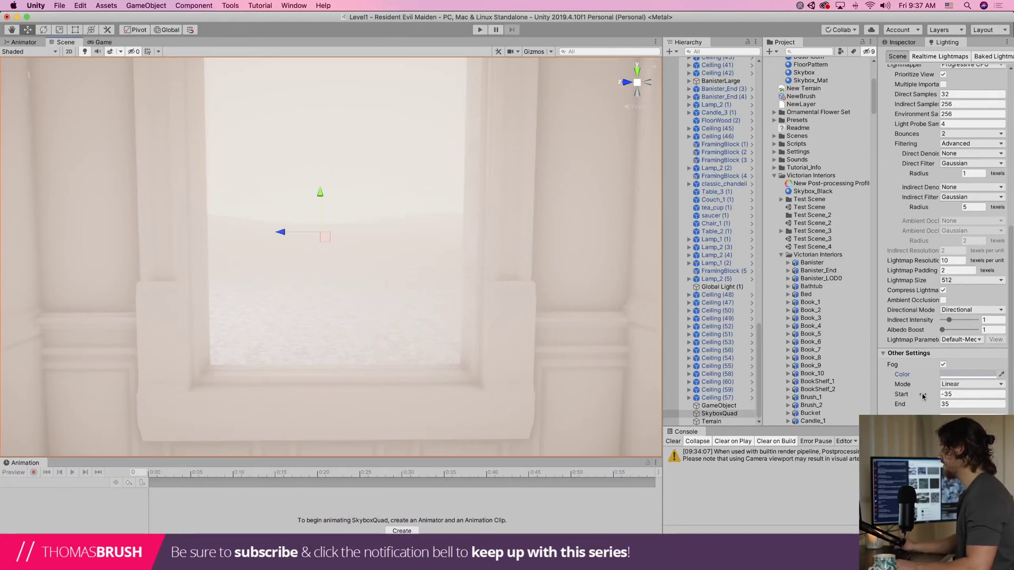
Try different linear fog distances, keeping the start at -35 and setting the end to 200
drag(923, 396, 963, 395)
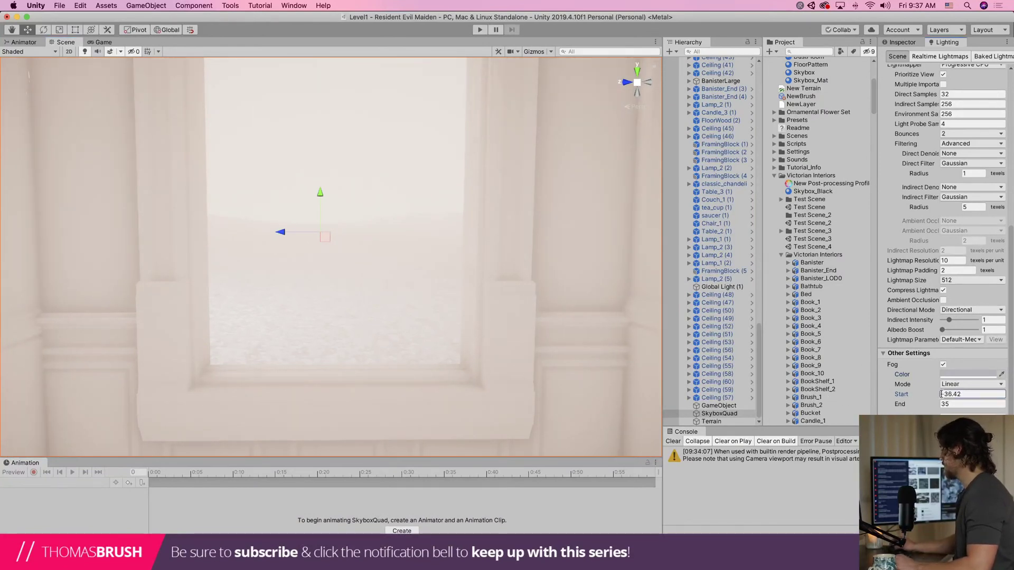
drag(920, 404, 970, 404)
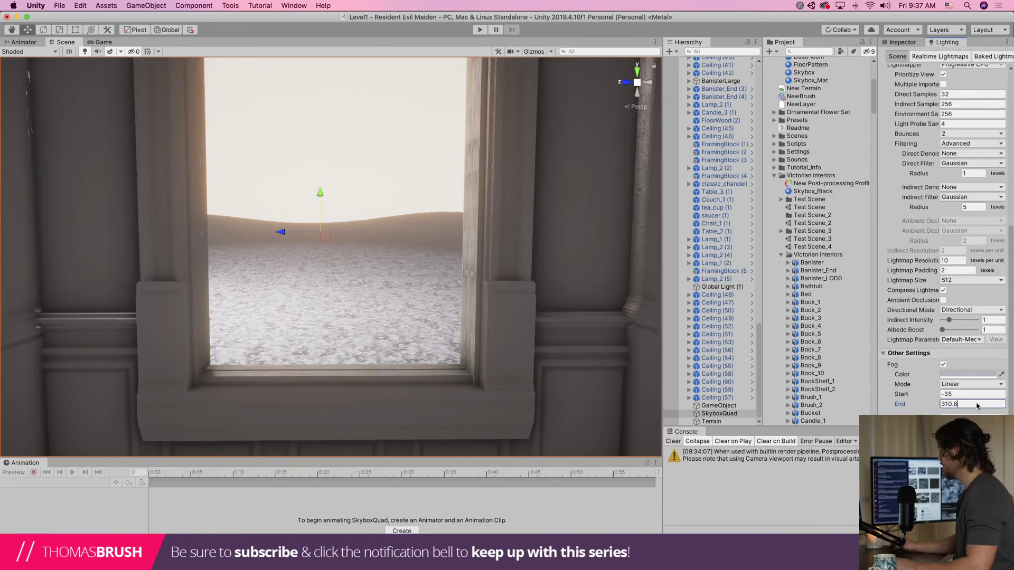
key(BackSpace)
key(BackSpace)
key(BackSpace)
key(BackSpace)
key(BackSpace)
text(200)
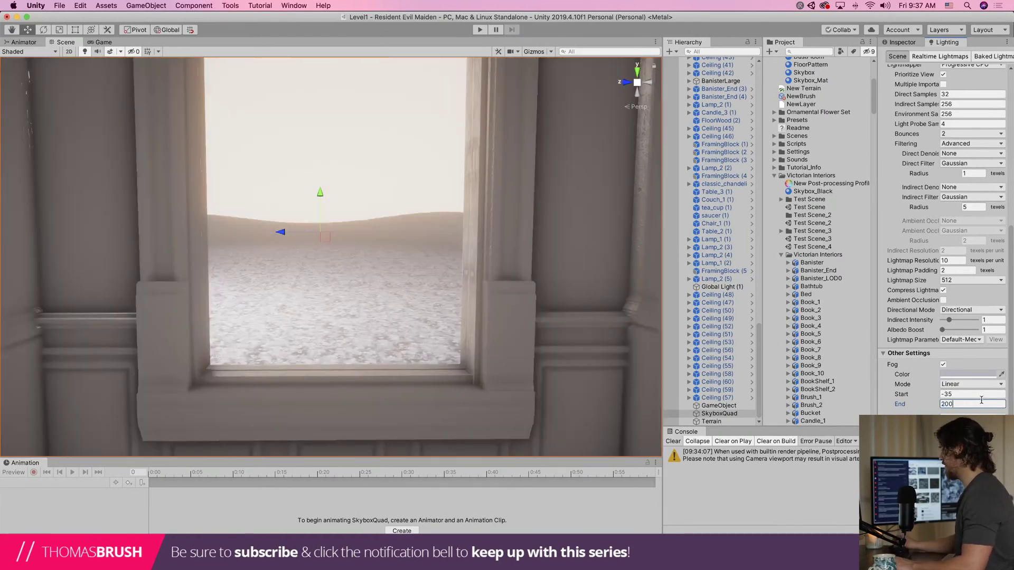
Try a fog start distance of 0 and 22, and settle on -5 with an end distance of 225.01
text(0)
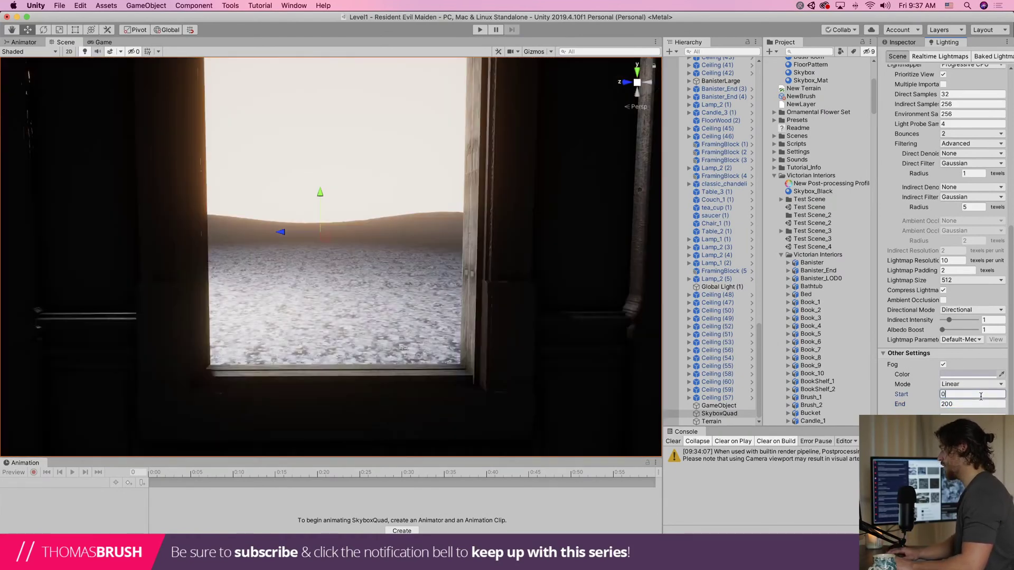
text(225)
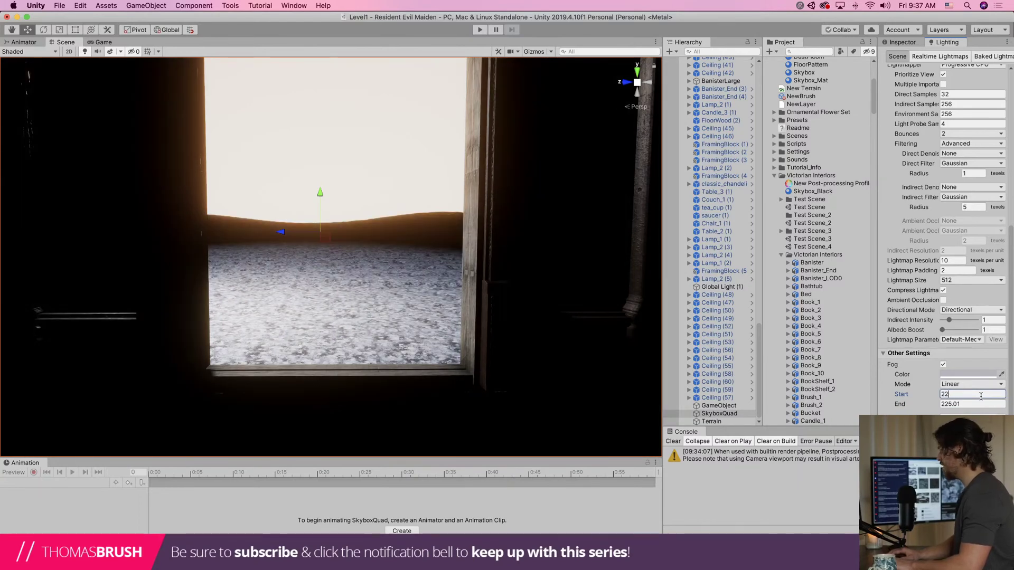
key(BackSpace)
key(BackSpace)
key(BackSpace)
text(-)
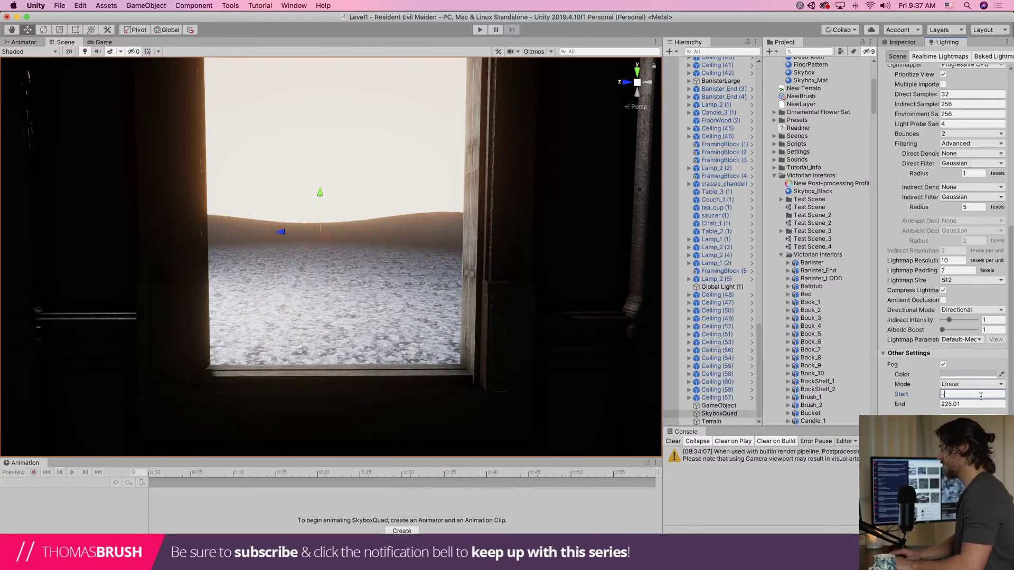
text(5)
Examine the fog and snowy window view from close up and from across the room
right_drag(561, 366, 99, 352)
right_drag(534, 313, 971, 305)
scroll(572, 305, down, 5)
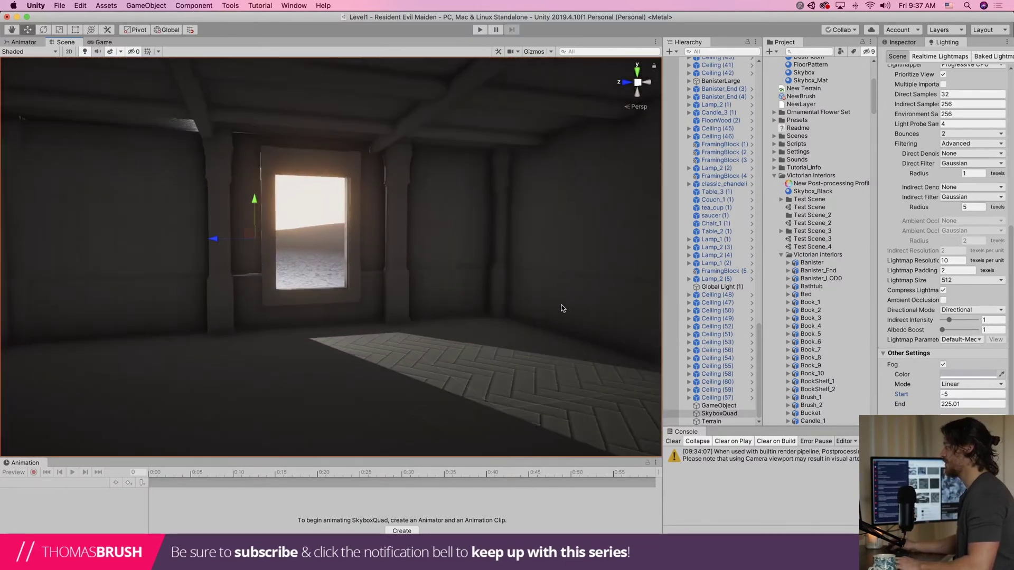
scroll(562, 308, up, 3)
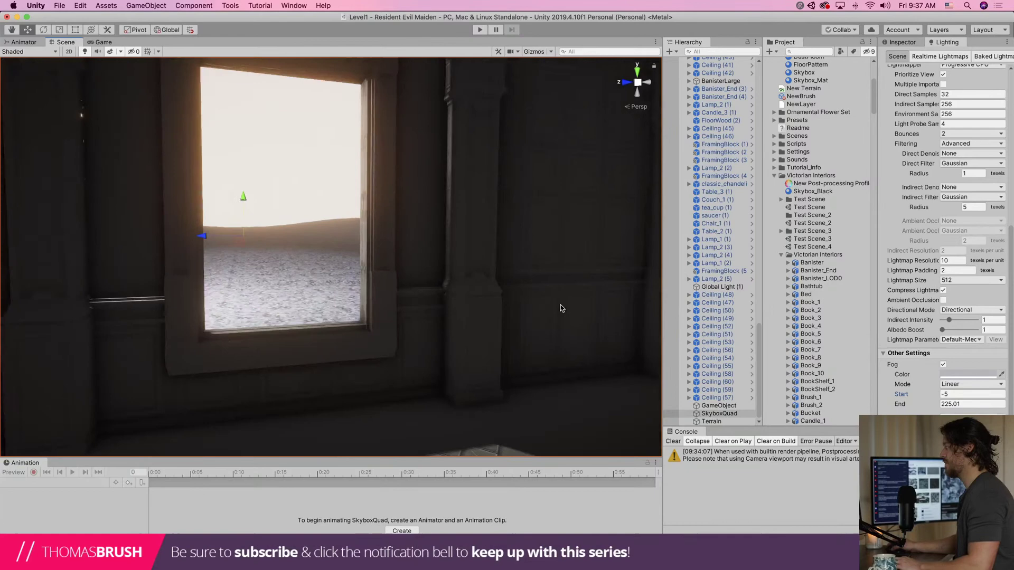
scroll(561, 308, down, 10)
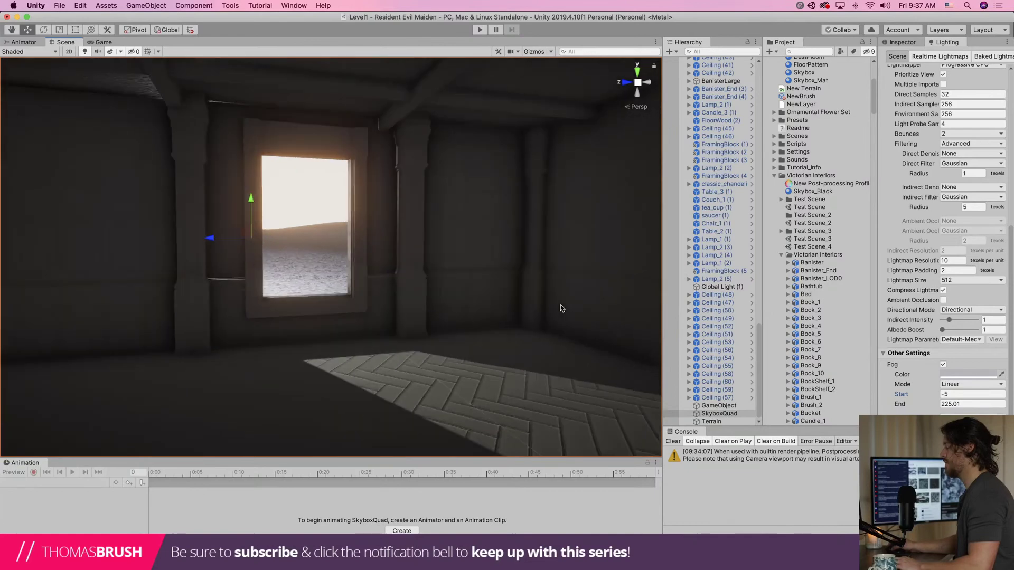
scroll(561, 308, up, 5)
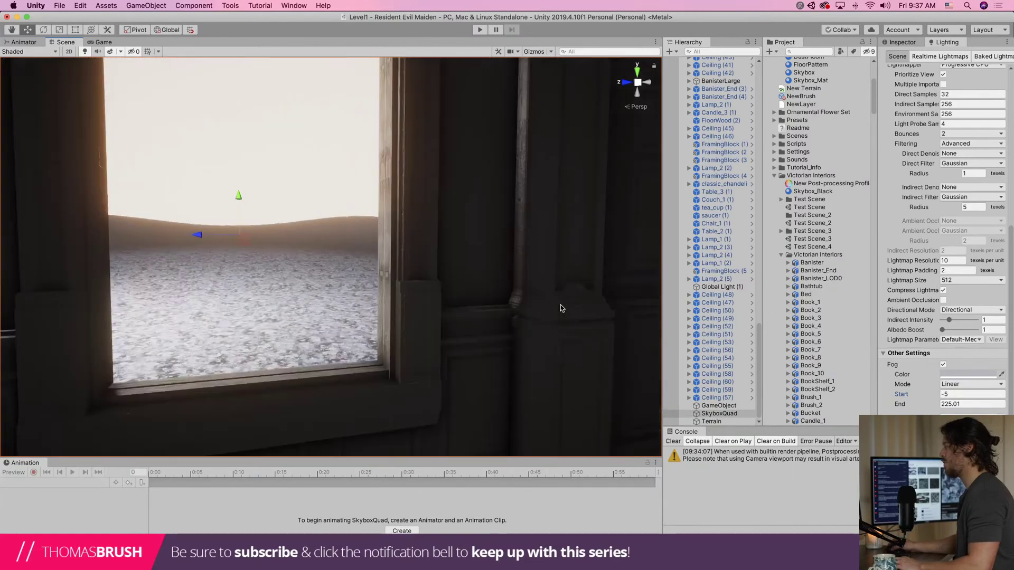
scroll(561, 308, down, 8)
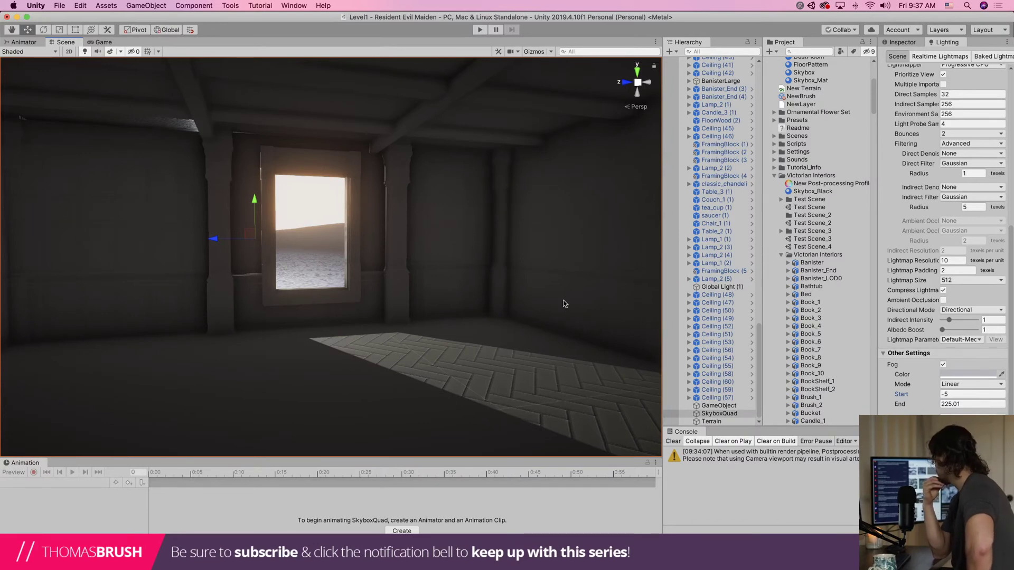
scroll(538, 281, up, 10)
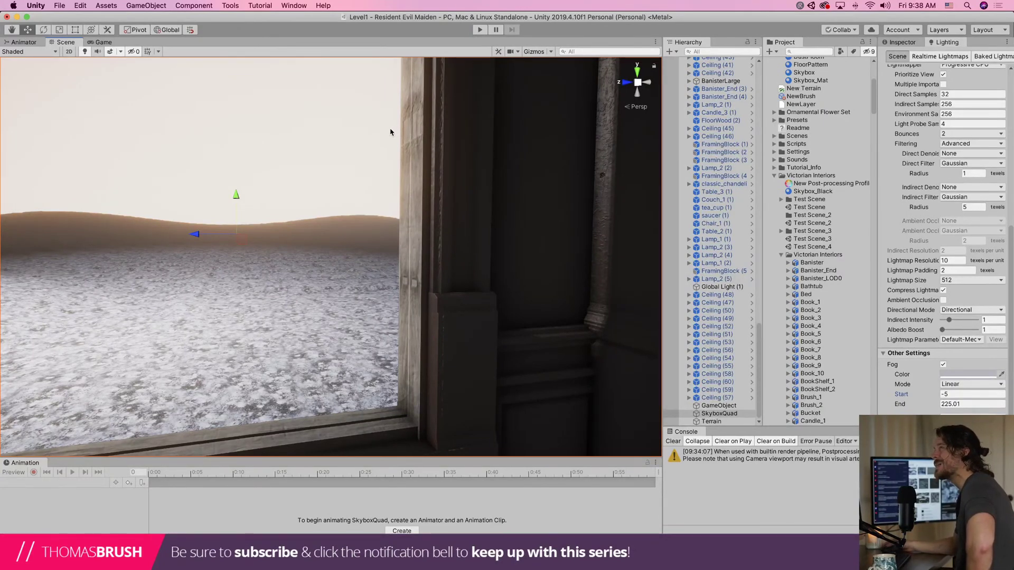
scroll(390, 132, down, 5)
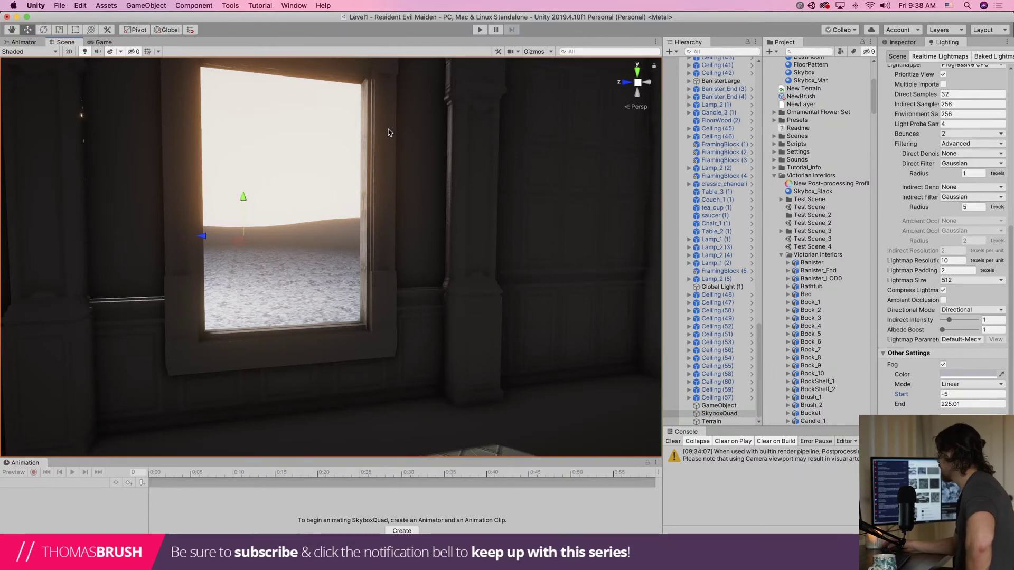
middle_drag(388, 132, 324, 183)
right_drag(373, 200, 403, 188)
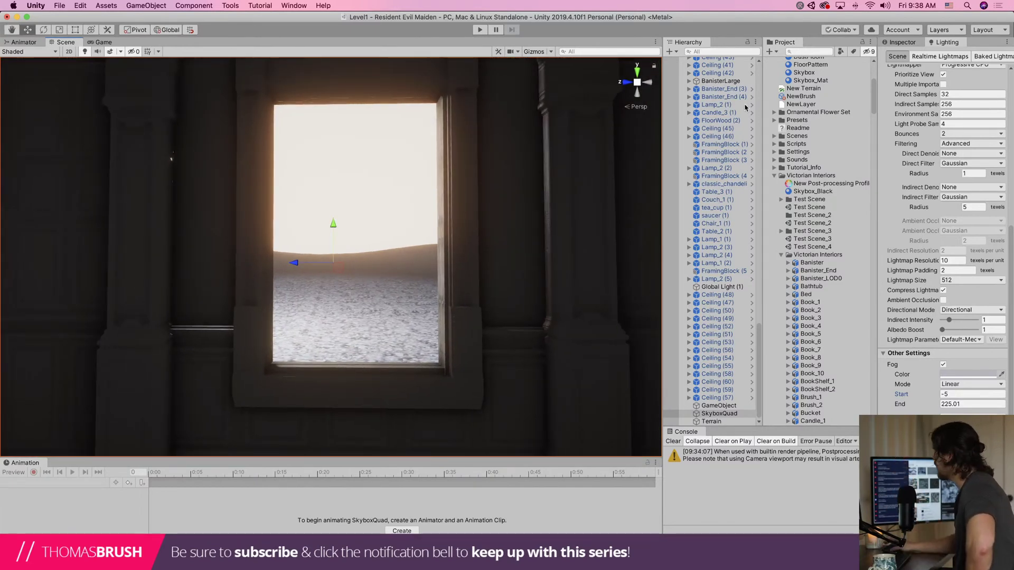
Search the project assets for "profile", select PostProcessVolumeProfile and clear the search
click(804, 52)
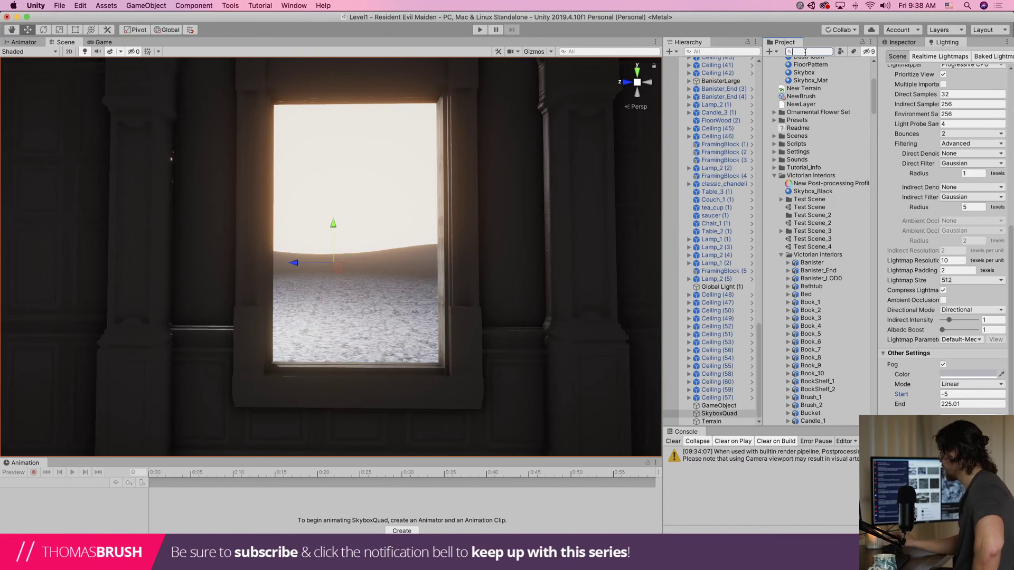
text(profile)
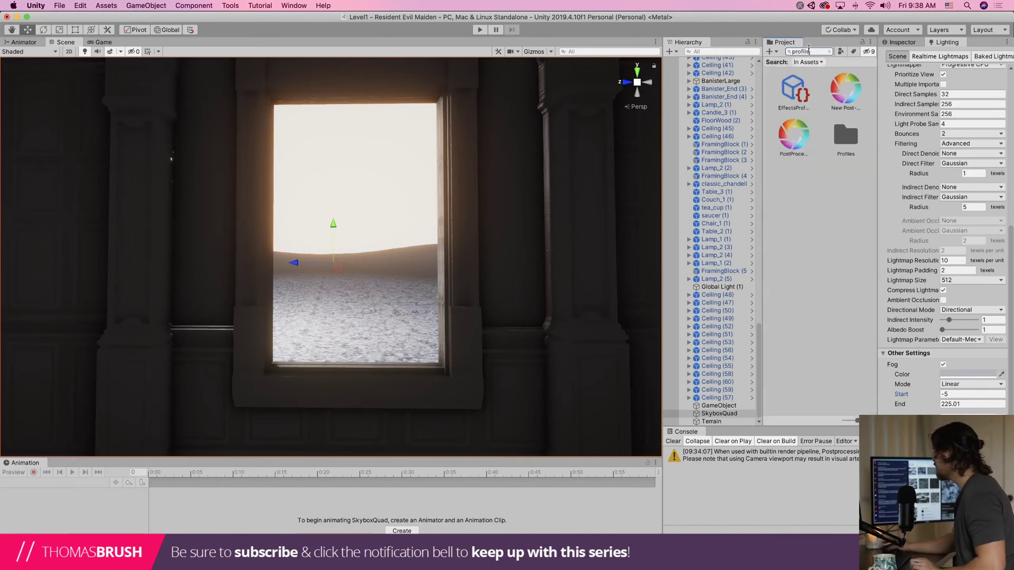
click(794, 142)
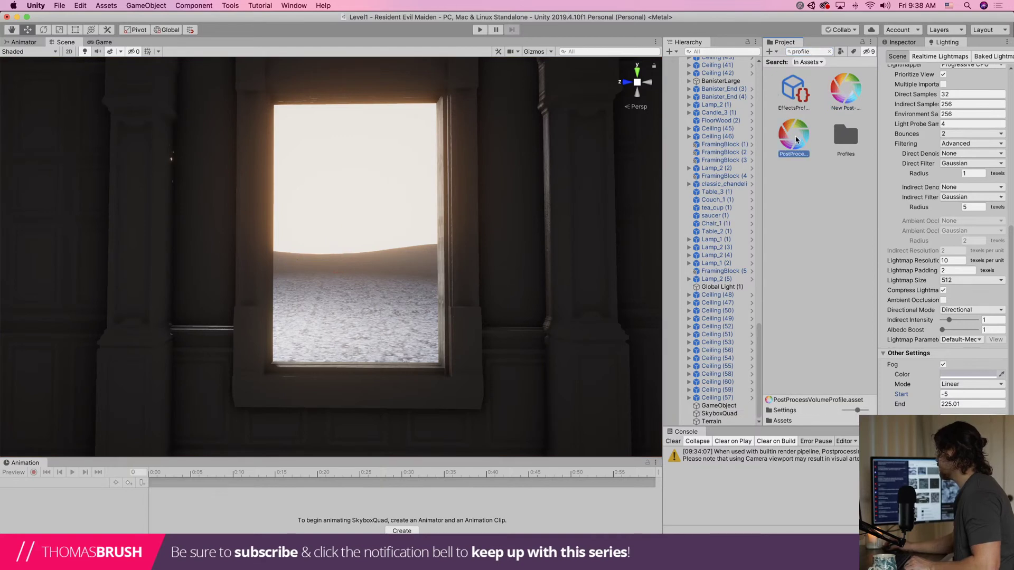
click(851, 98)
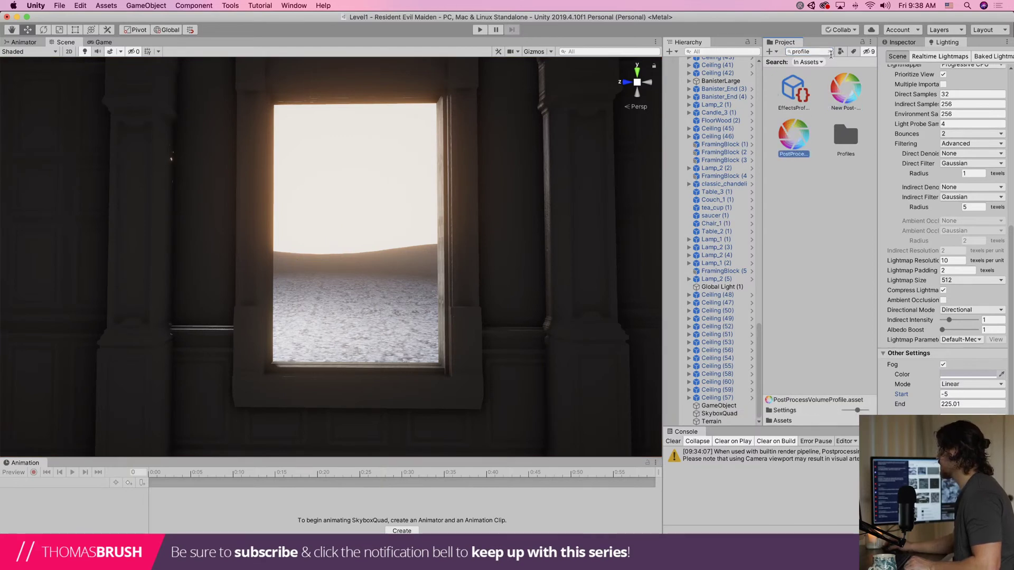
click(829, 51)
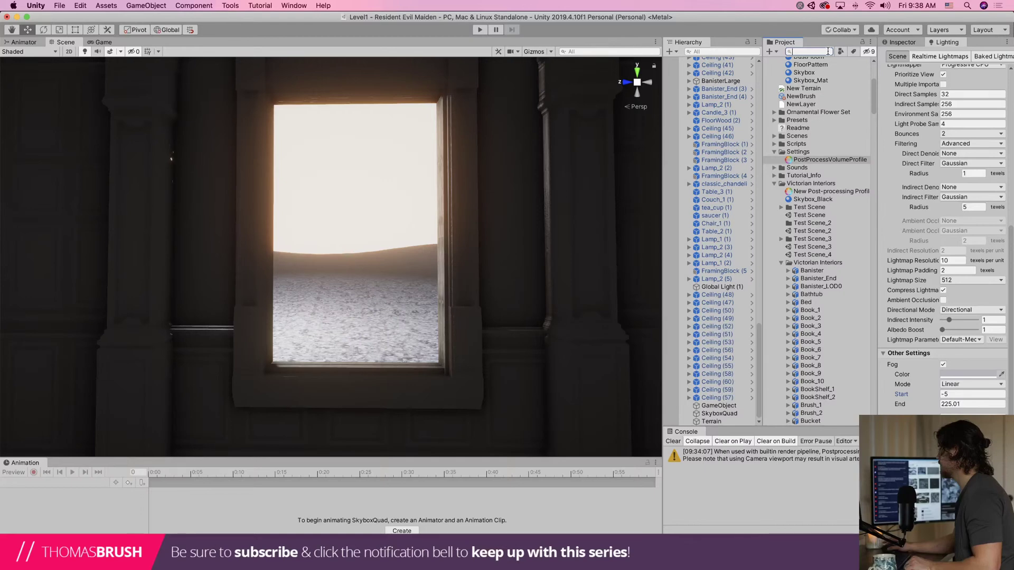
Find the Profile object in the scene by searching for "profi", select it and clear the search
scroll(813, 95, up, 6)
scroll(726, 120, up, 20)
click(707, 58)
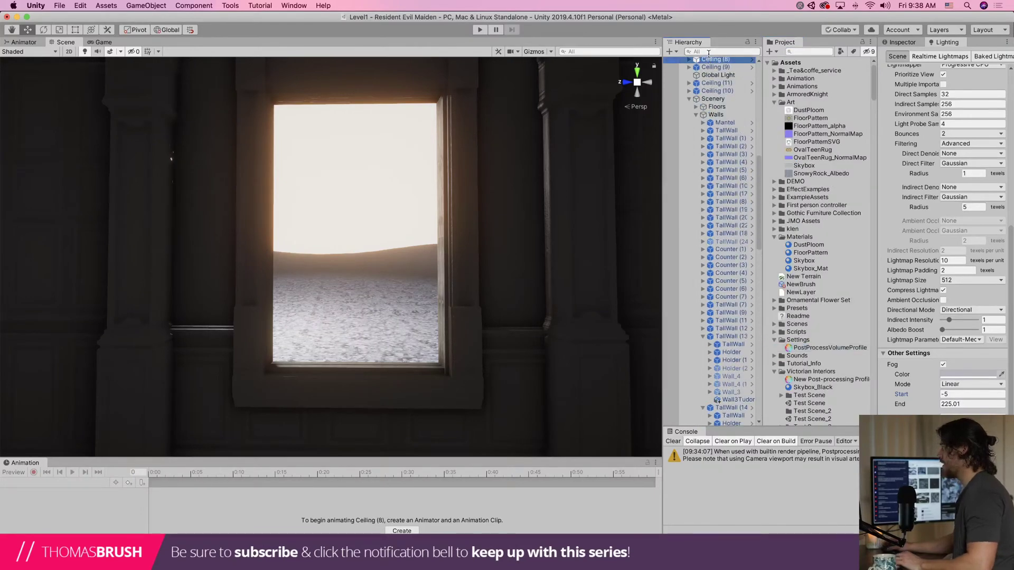
click(706, 52)
text(profi)
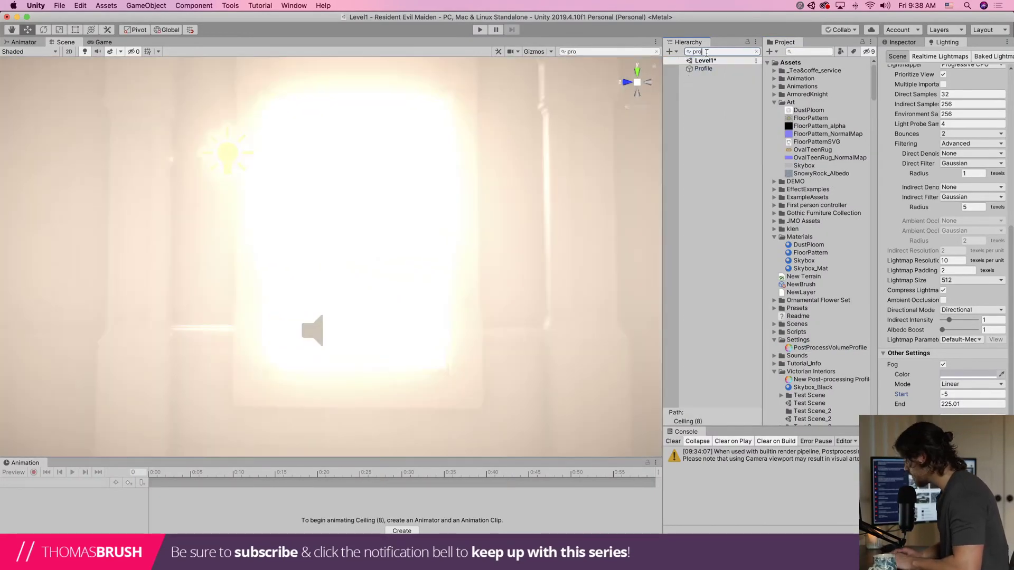
click(703, 69)
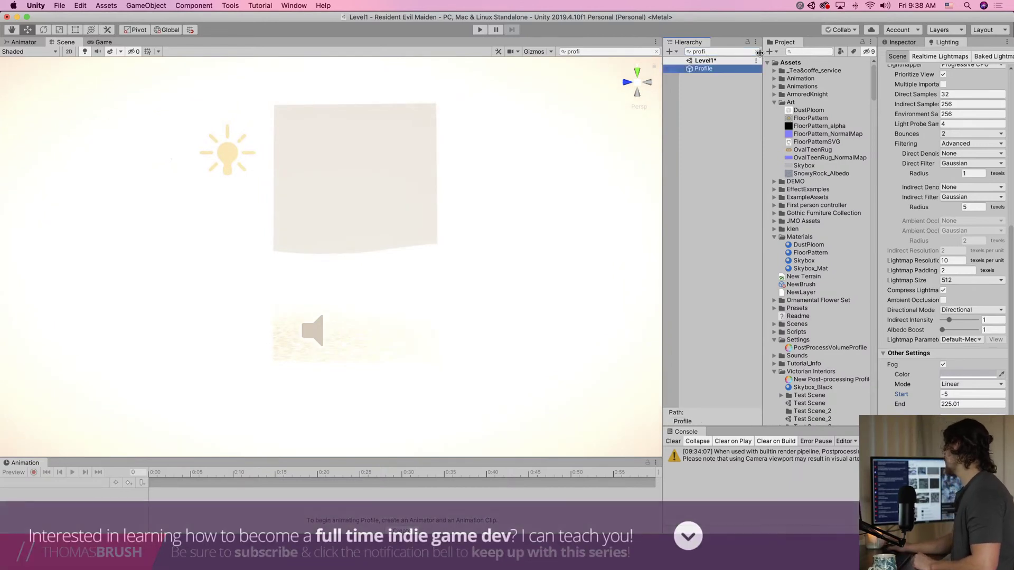
click(756, 52)
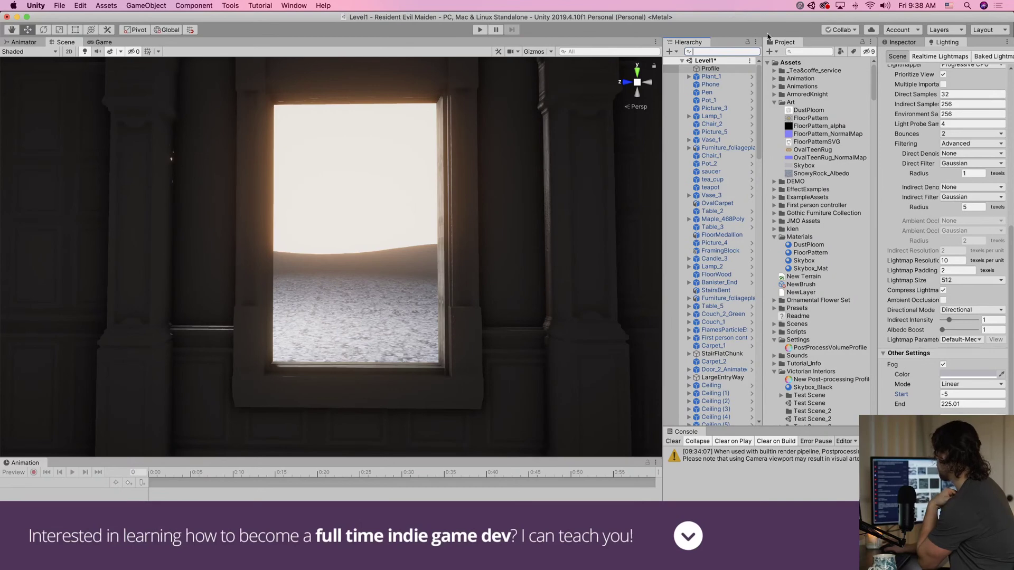
Inspect the Profile object's Post-process Volume and the effects that can be added, without adding any
click(900, 43)
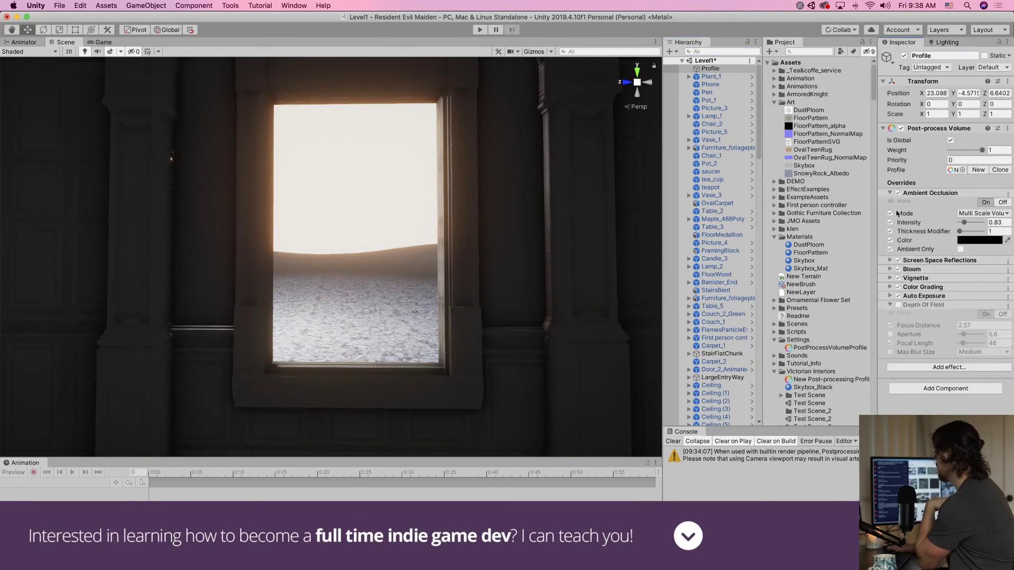
click(935, 368)
mouse_move(950, 378)
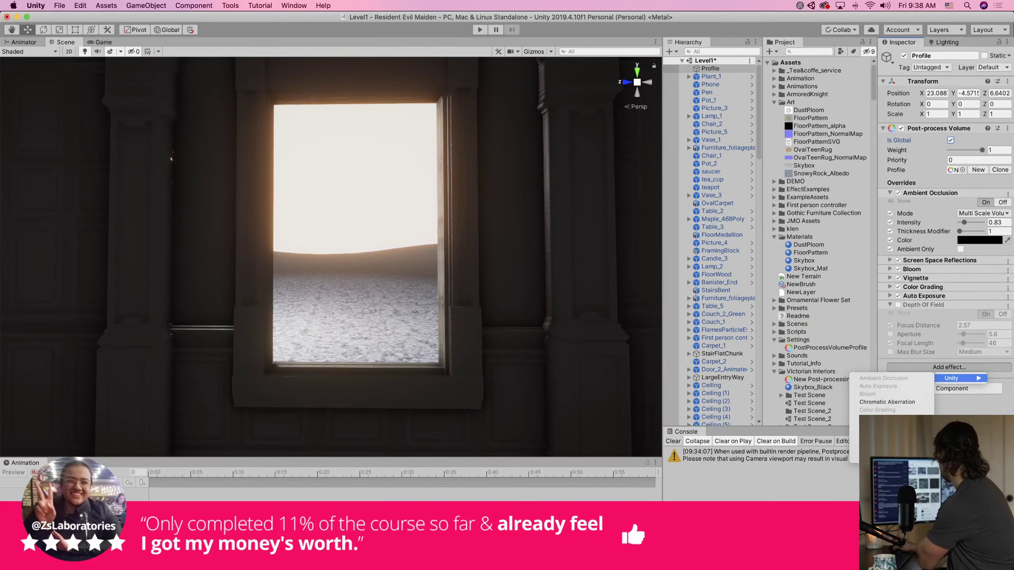
click(233, 93)
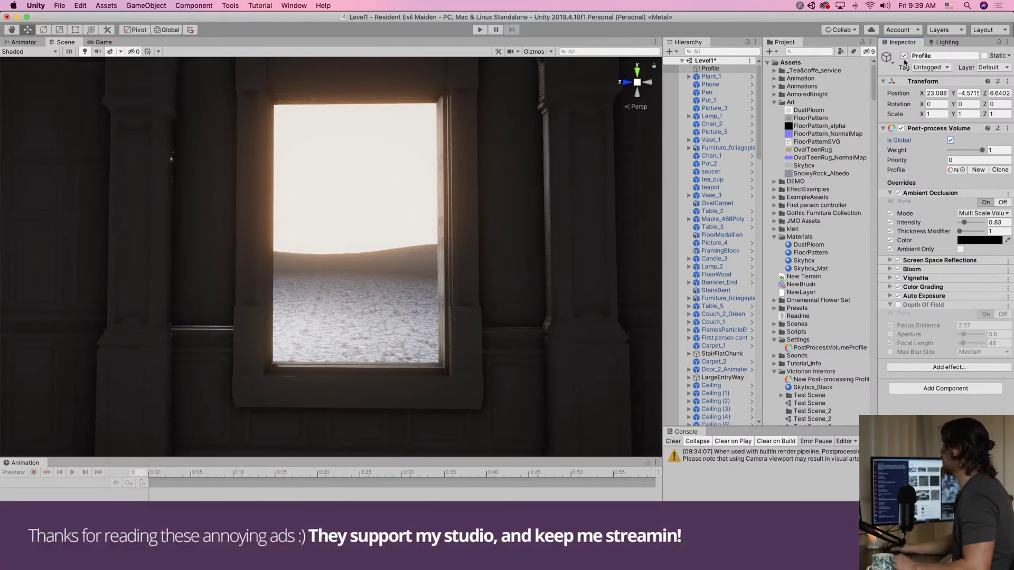
Return to the scene lighting settings and undo the recent fog colour and distance changes along with the latest SkyboxQuad adjustment
click(956, 43)
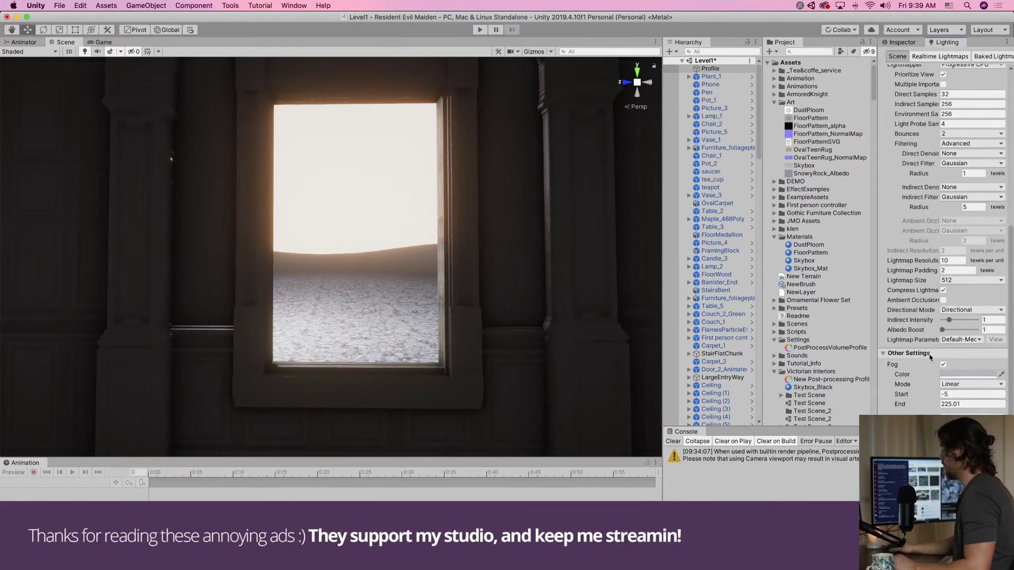
scroll(945, 238, up, 5)
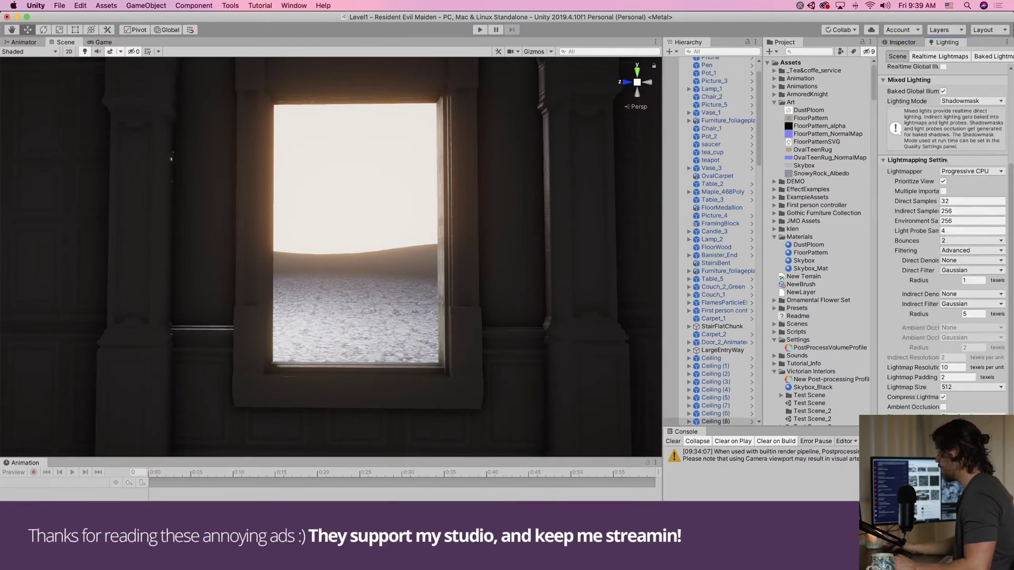
scroll(710, 238, down, 2)
scroll(944, 237, down, 4)
key(super+z)
key(super+z)
key(super+z)
key(super+z)
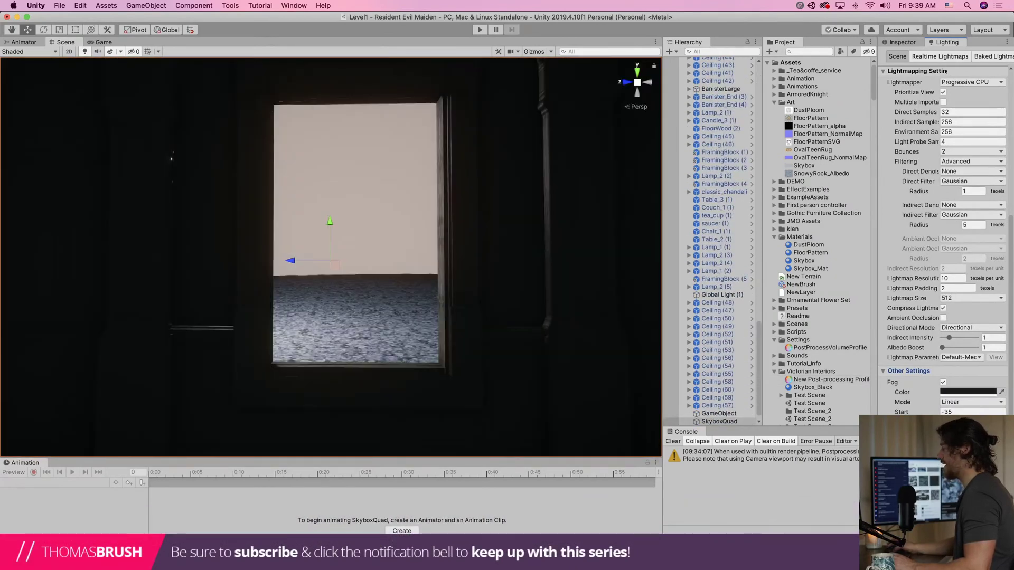
Examine the SkyboxQuad and the snowy ground from several angles, including the view through the mansion window
alt+drag(400, 233, 303, 295)
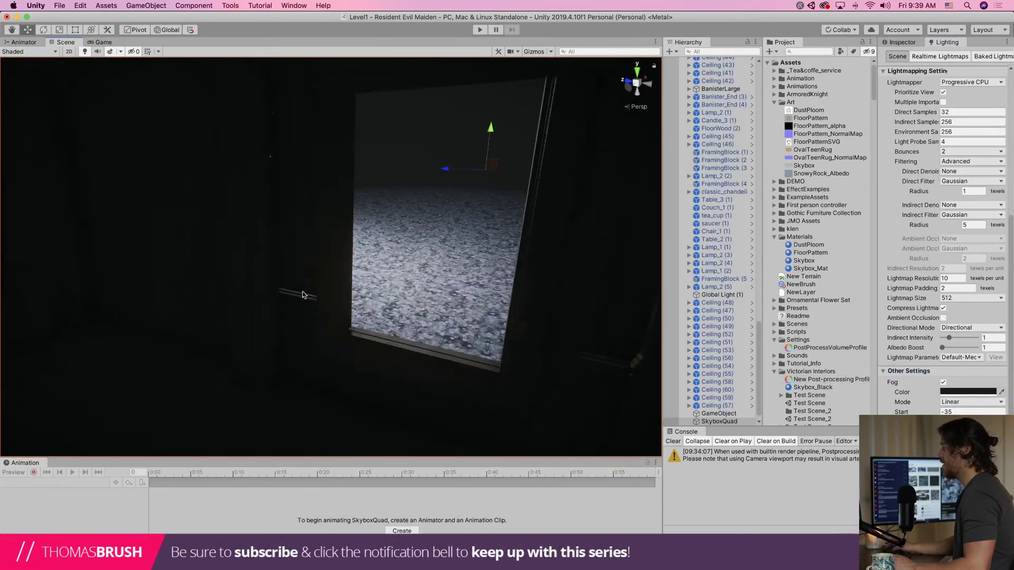
scroll(302, 288, up, 5)
middle_drag(296, 270, 270, 276)
middle_drag(412, 219, 338, 271)
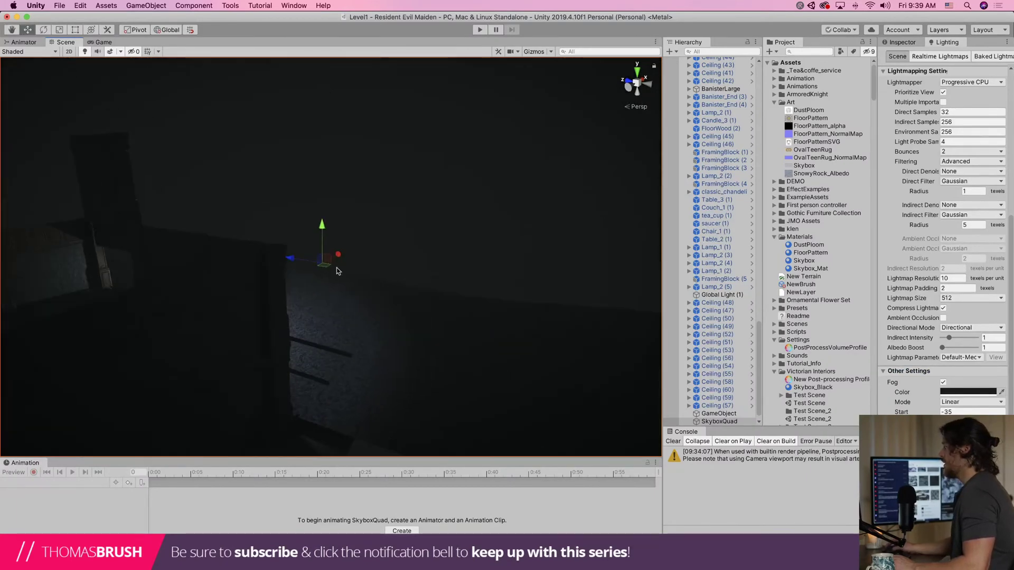
alt+drag(338, 271, 392, 221)
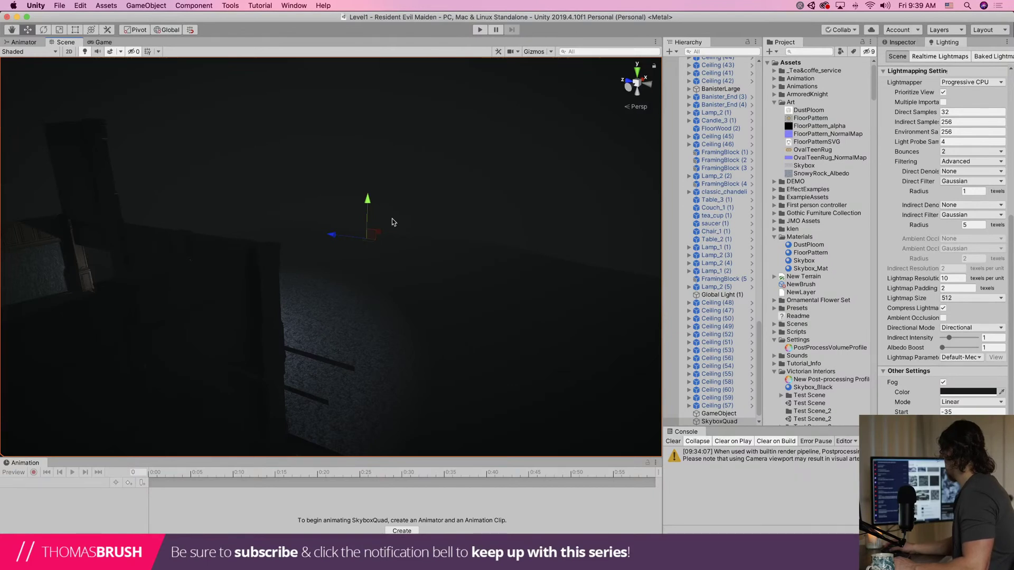
alt+drag(389, 224, 378, 207)
key(f)
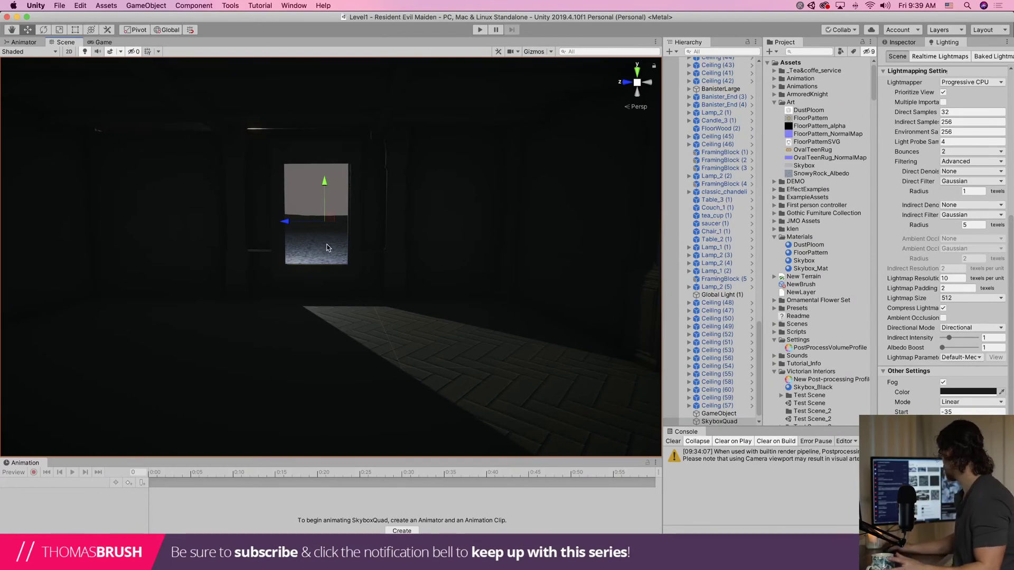
scroll(326, 246, up, 3)
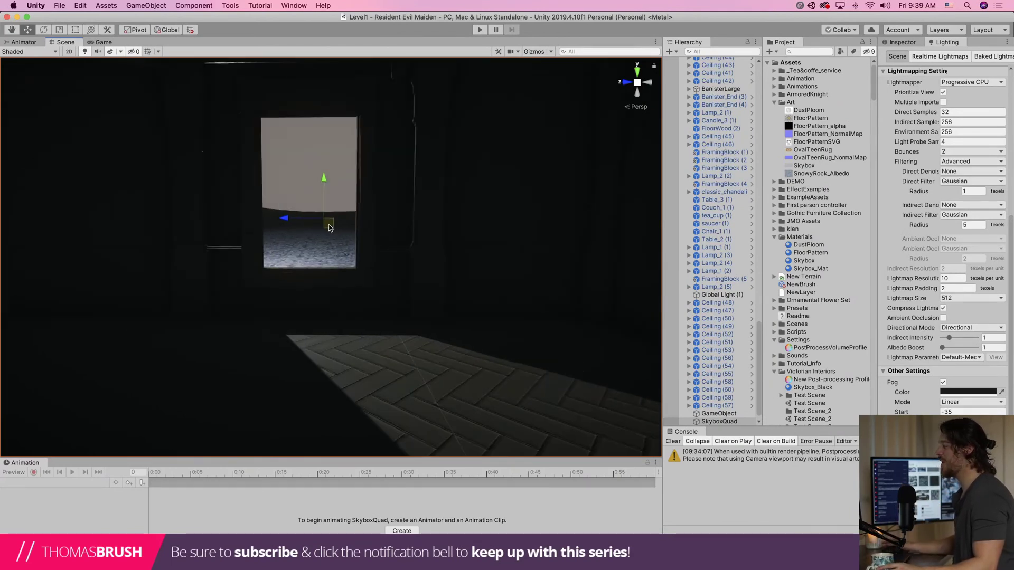
scroll(282, 222, down, 5)
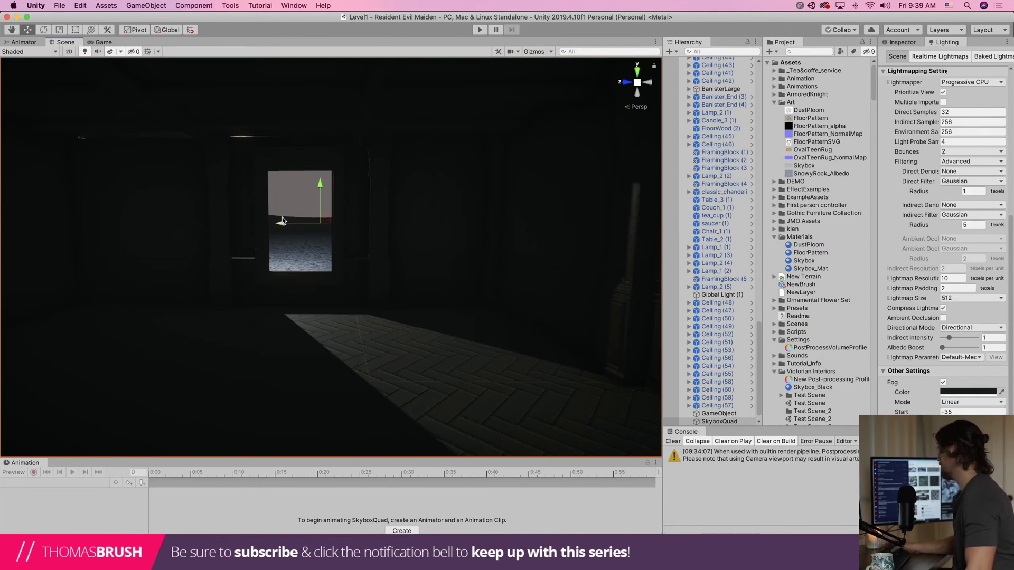
scroll(282, 221, up, 5)
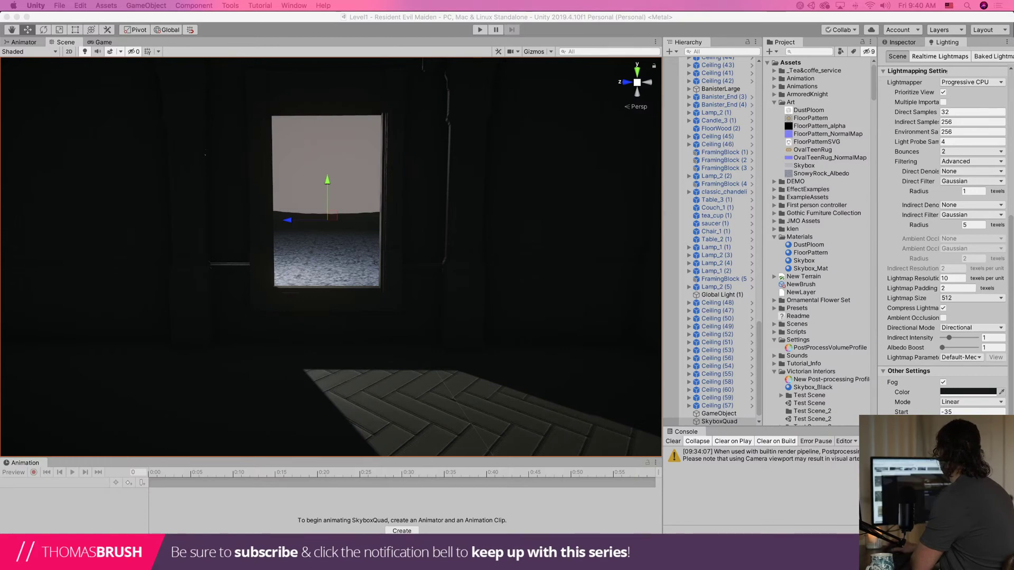
Switch to Brave and read Unity Learn's Creating Volumetric Fog tutorial, from the introduction through to the Adding Volumetric Fog section
drag(1013, 169, 309, 22)
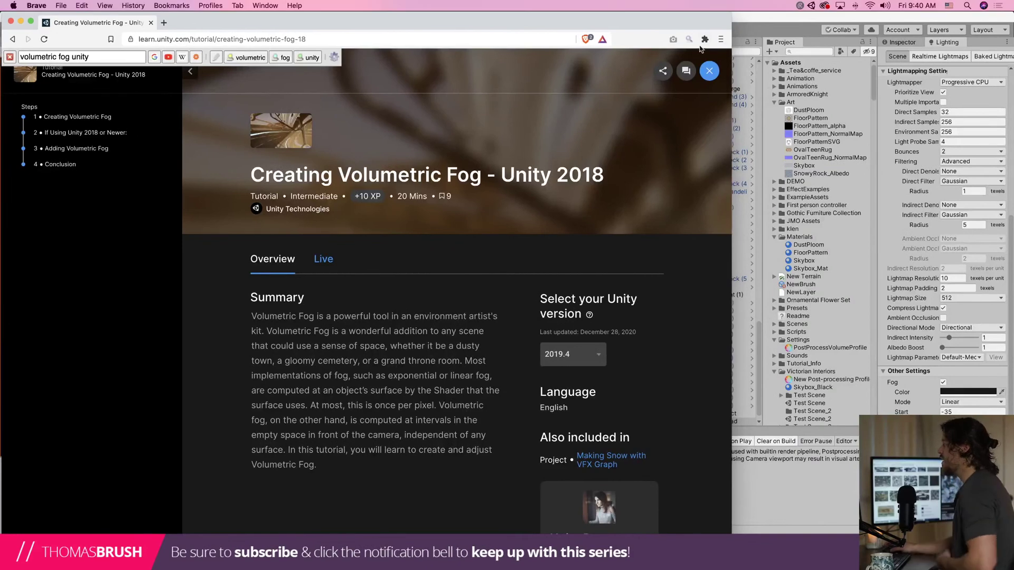
drag(732, 200, 1012, 200)
scroll(619, 348, down, 2)
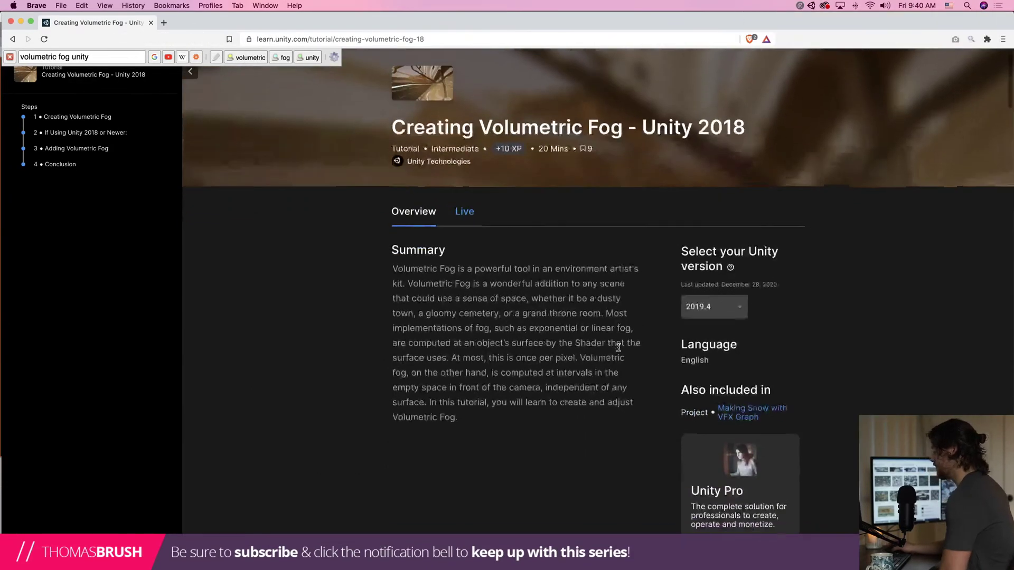
scroll(618, 347, down, 10)
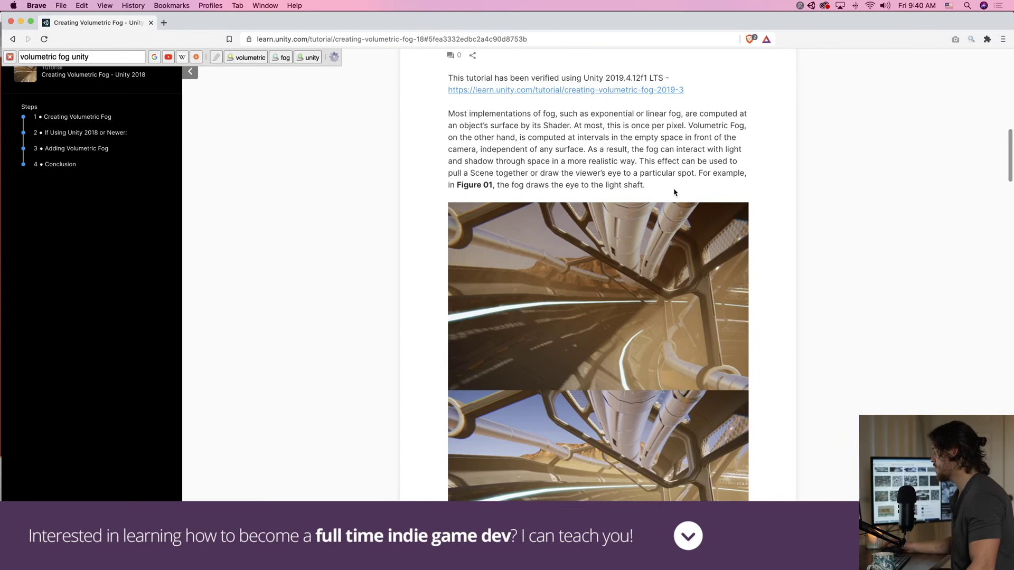
scroll(674, 193, down, 5)
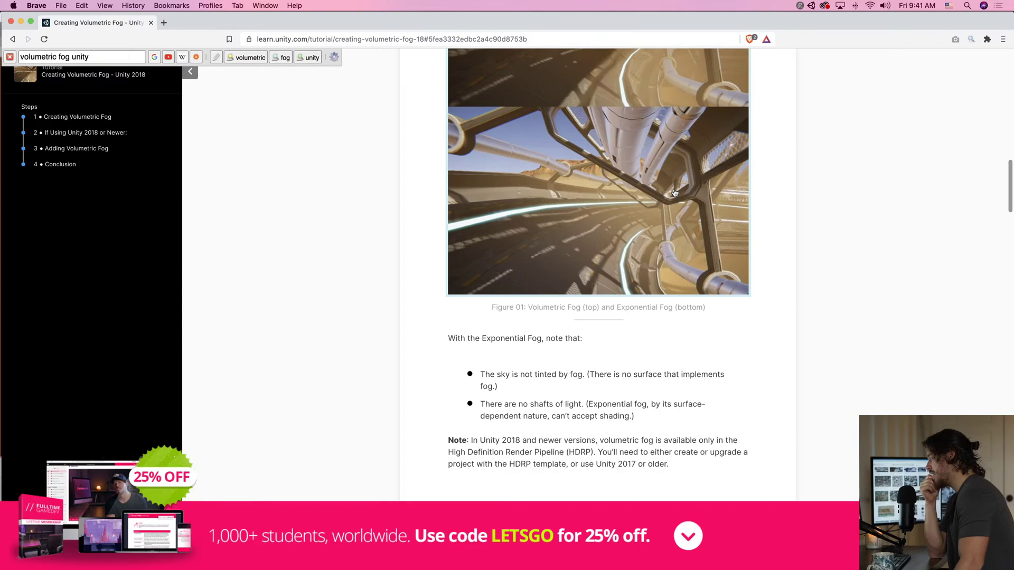
scroll(739, 323, down, 7)
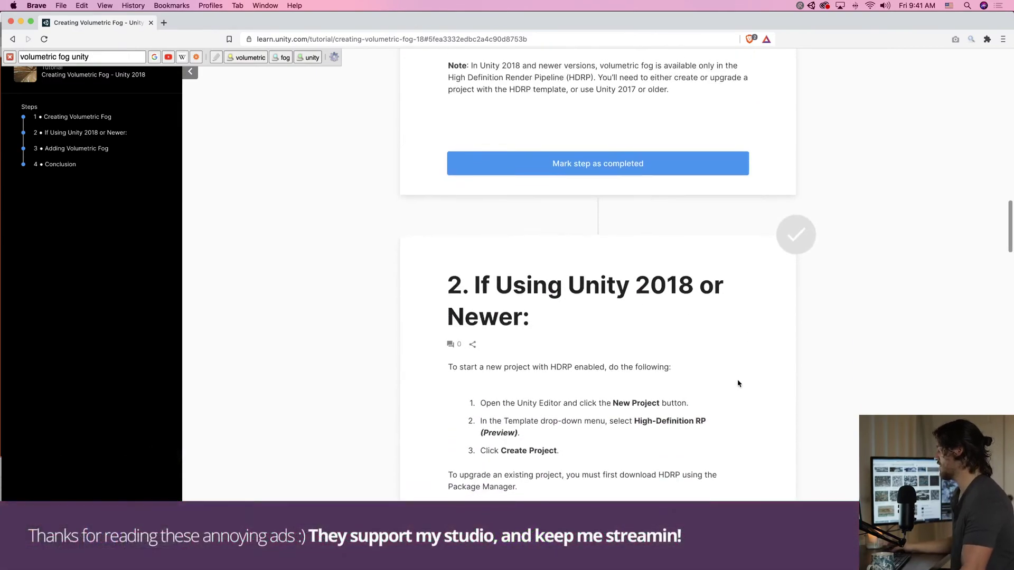
scroll(738, 383, down, 5)
scroll(710, 390, down, 11)
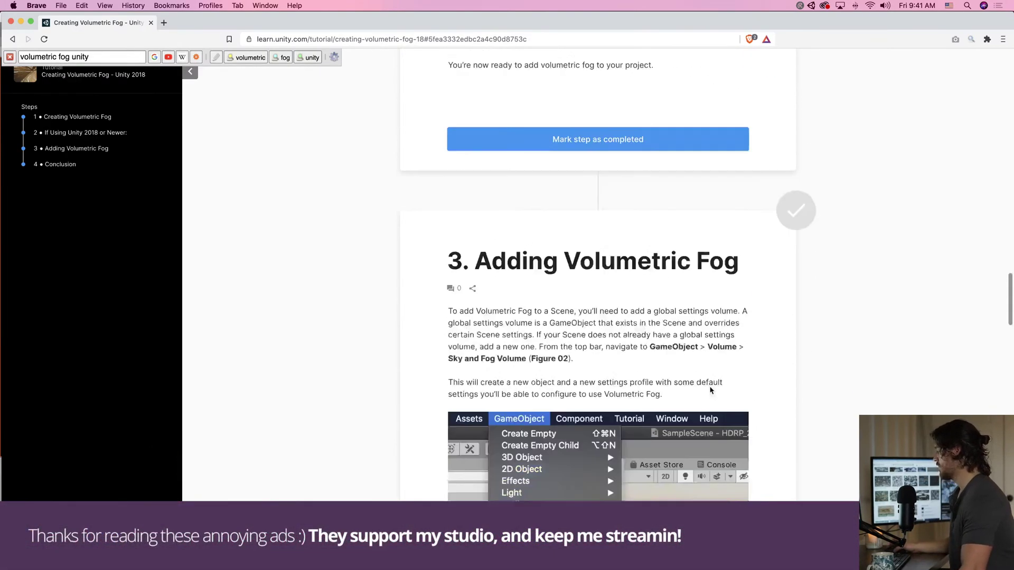
scroll(711, 390, down, 2)
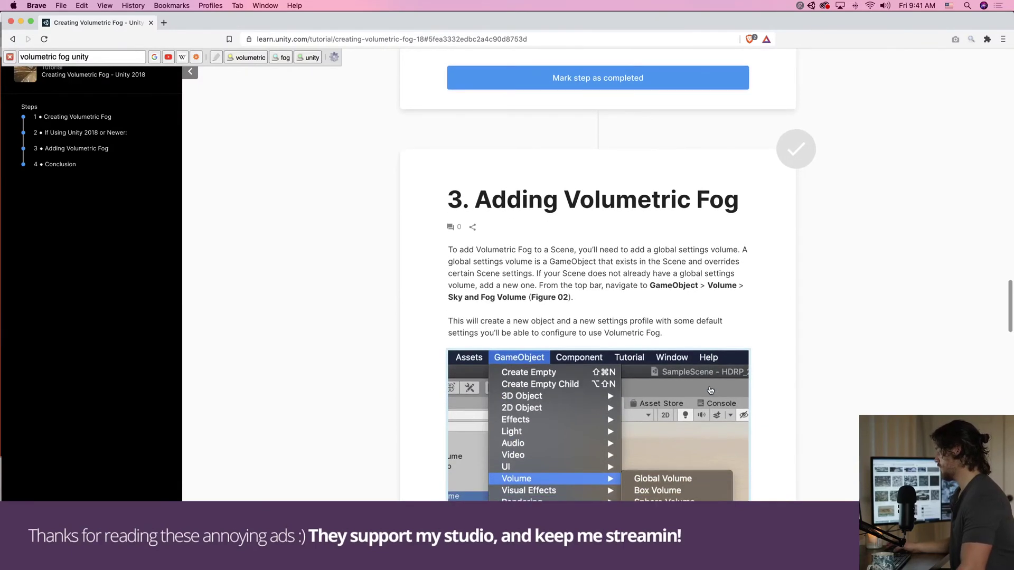
scroll(710, 390, down, 2)
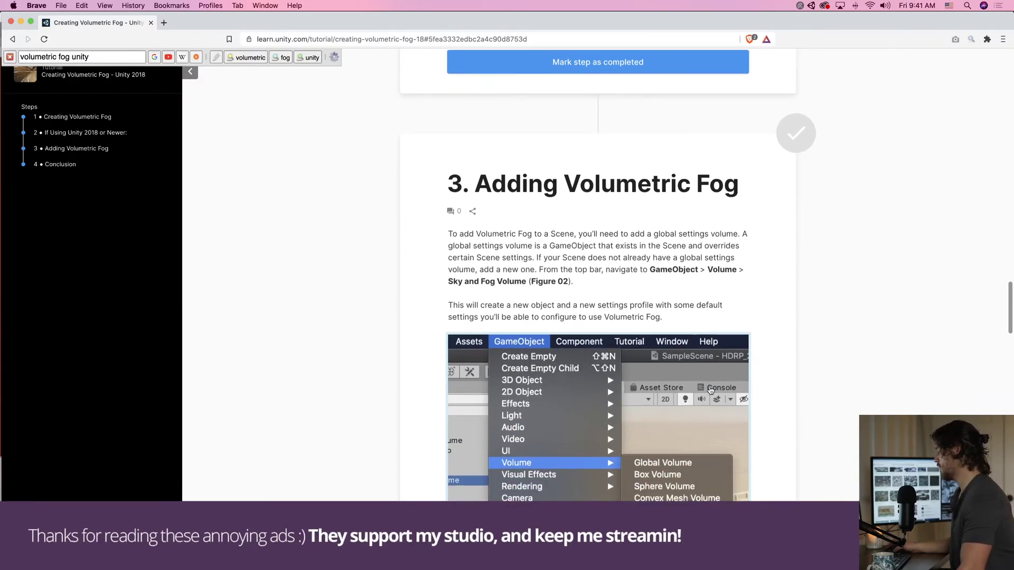
scroll(709, 391, down, 2)
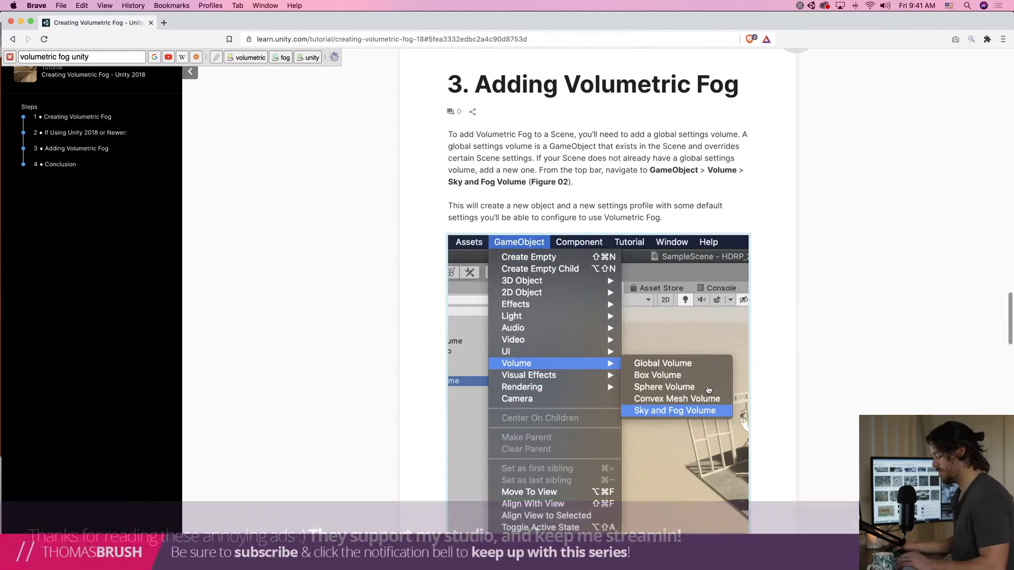
Switch to Unity and compare its available GameObject types with the tutorial, looking for the Sky and Fog Volume
key(super+Tab)
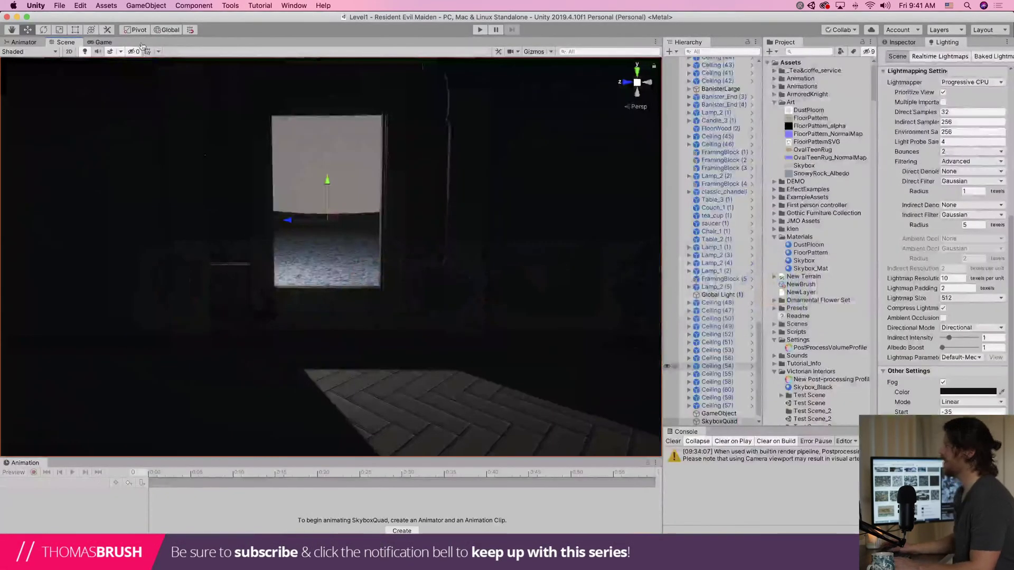
click(146, 5)
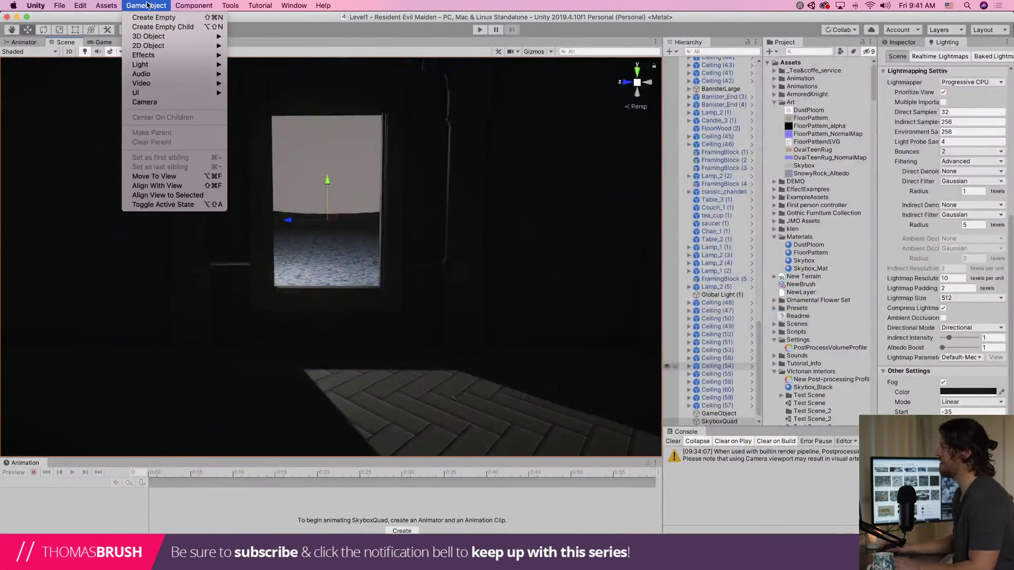
mouse_move(159, 35)
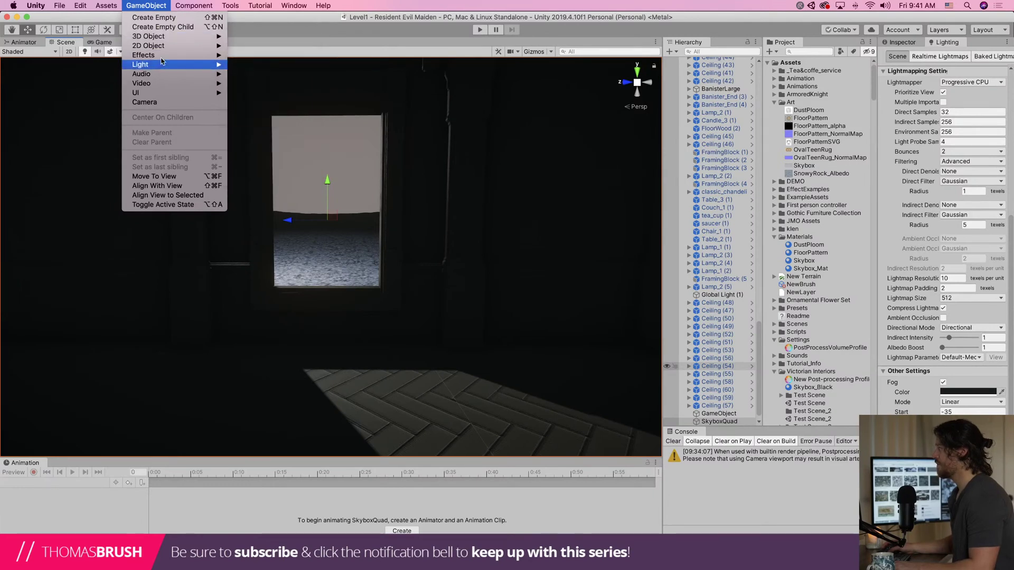
mouse_move(162, 57)
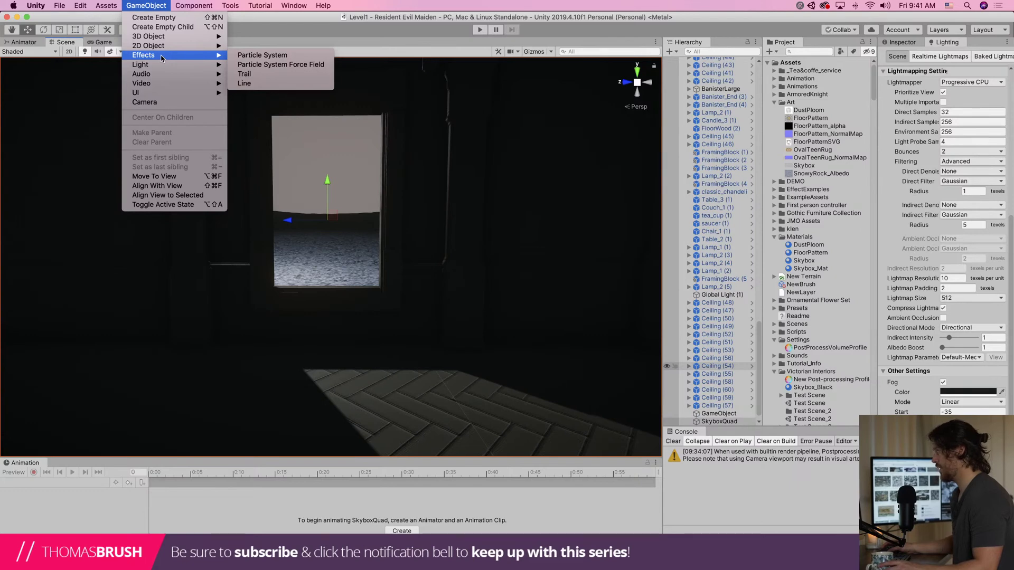
key(super+Tab)
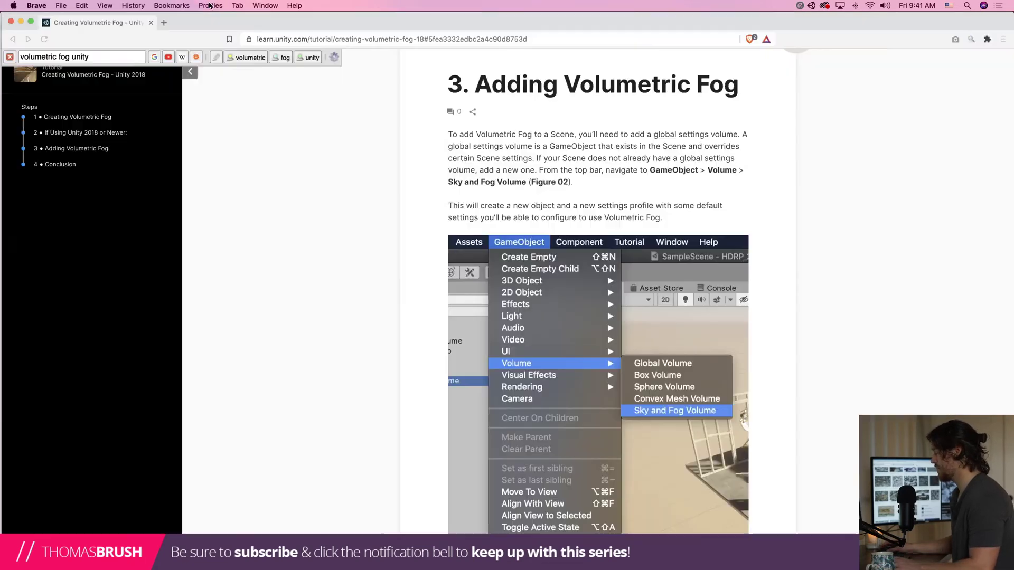
key(super+Tab)
click(138, 5)
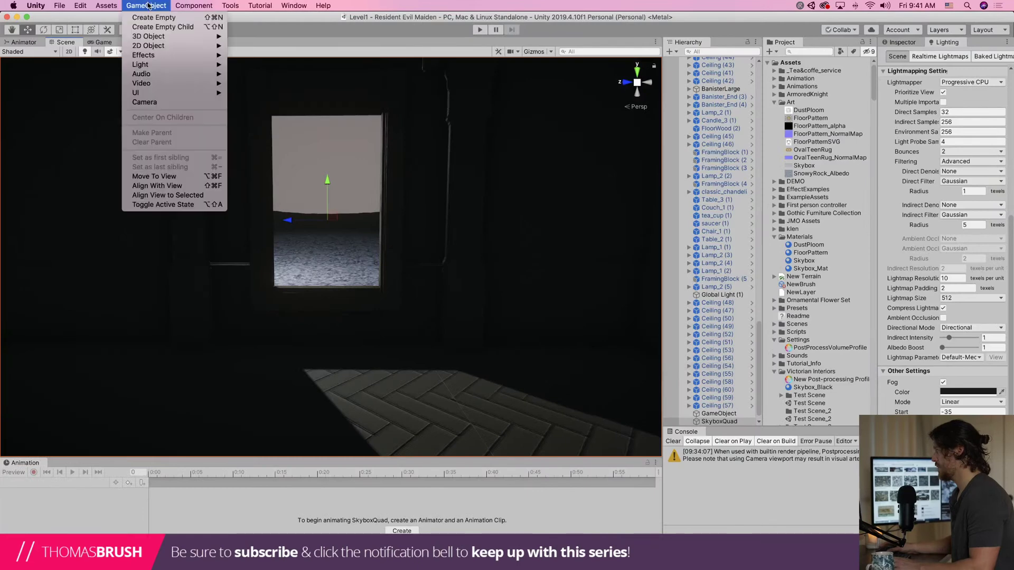
Return to the volumetric fog tutorial in Brave and read on to the Sky and Fog Volume result in Figure 03
key(super+Tab)
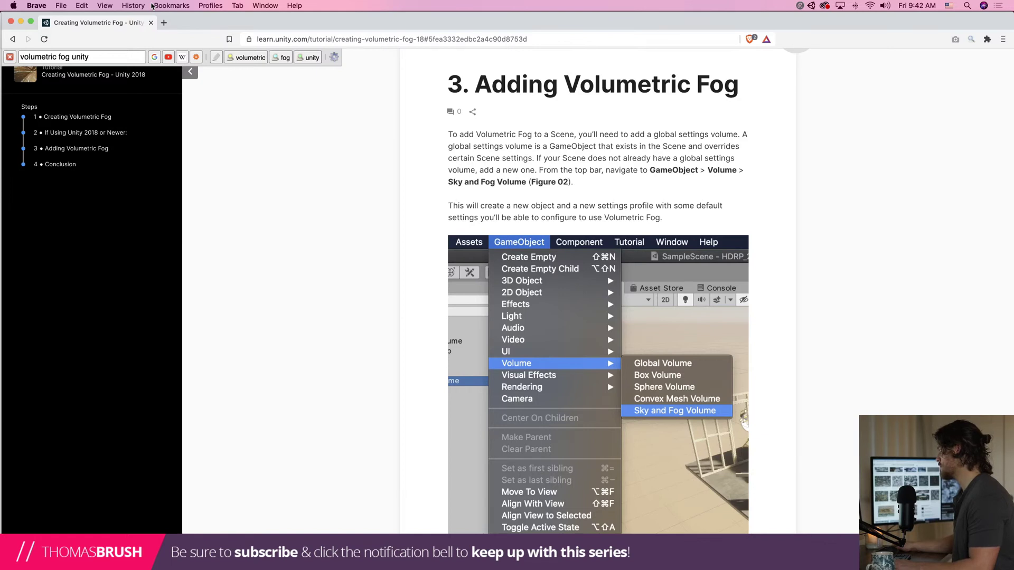
scroll(671, 160, down, 3)
scroll(671, 160, down, 2)
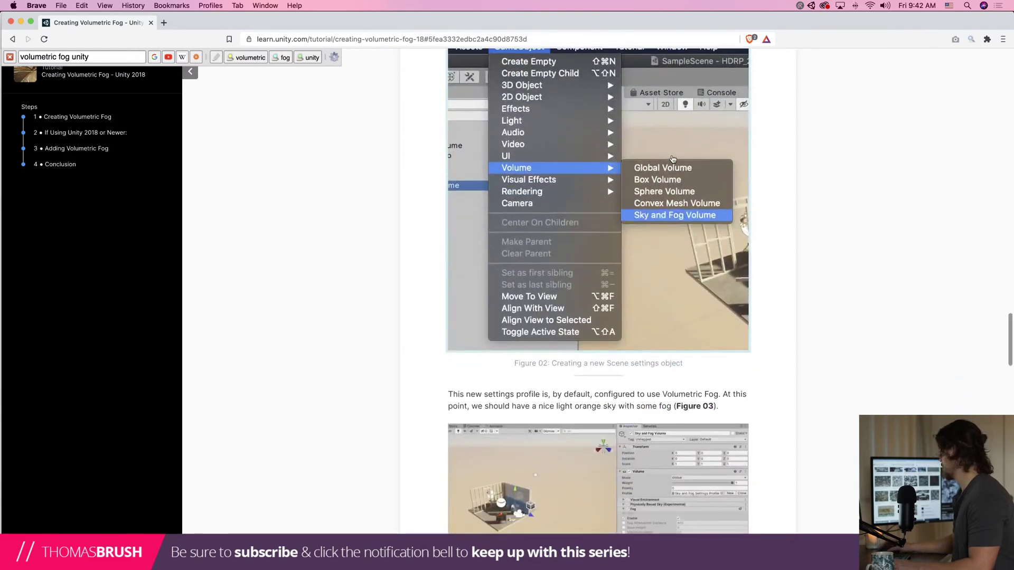
key(super+Tab)
key(super+Tab)
key(super+Tab)
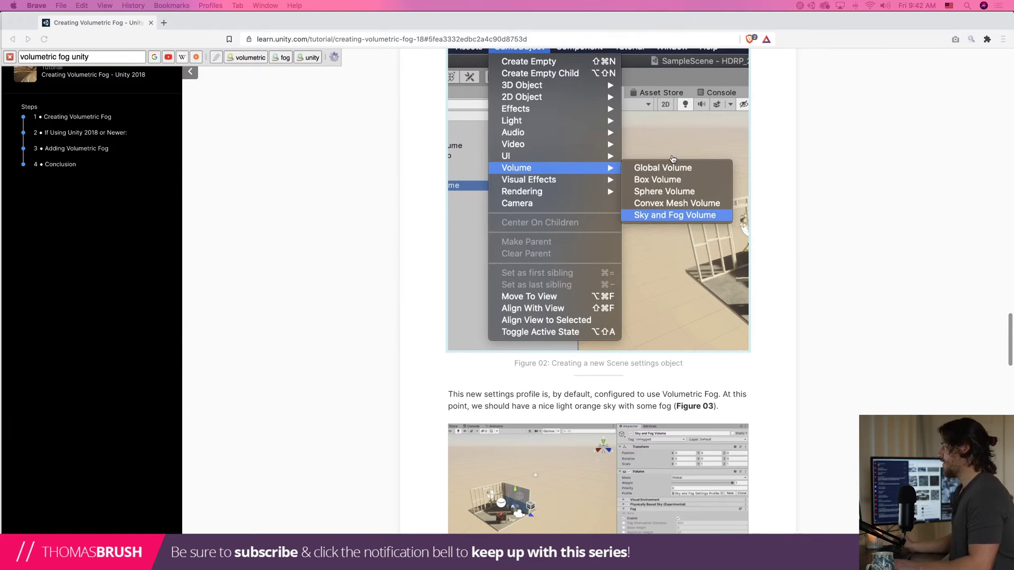
key(super+Tab)
key(super+Tab)
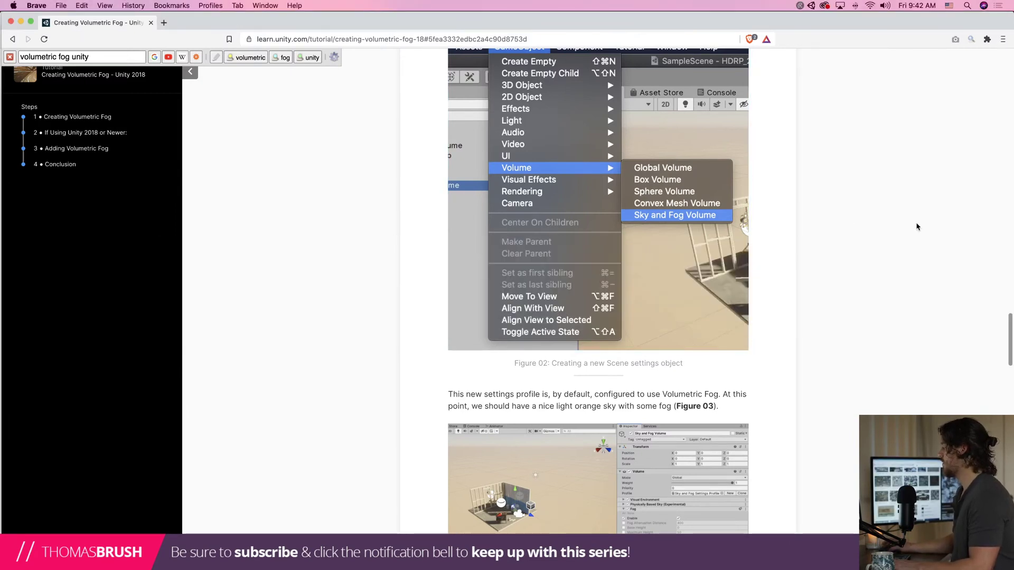
Bring up the Aura 2 - Volumetric Lighting & Fog page on the Unity Asset Store and review its features and requirements
key(super+Tab)
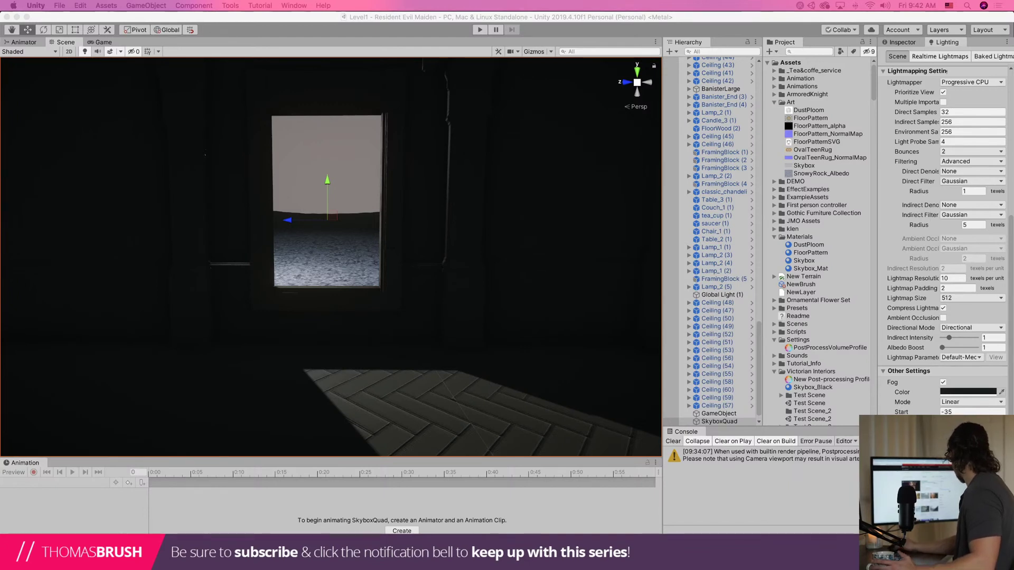
drag(1013, 94, 544, 87)
drag(51, 77, 566, 305)
drag(786, 322, 256, 30)
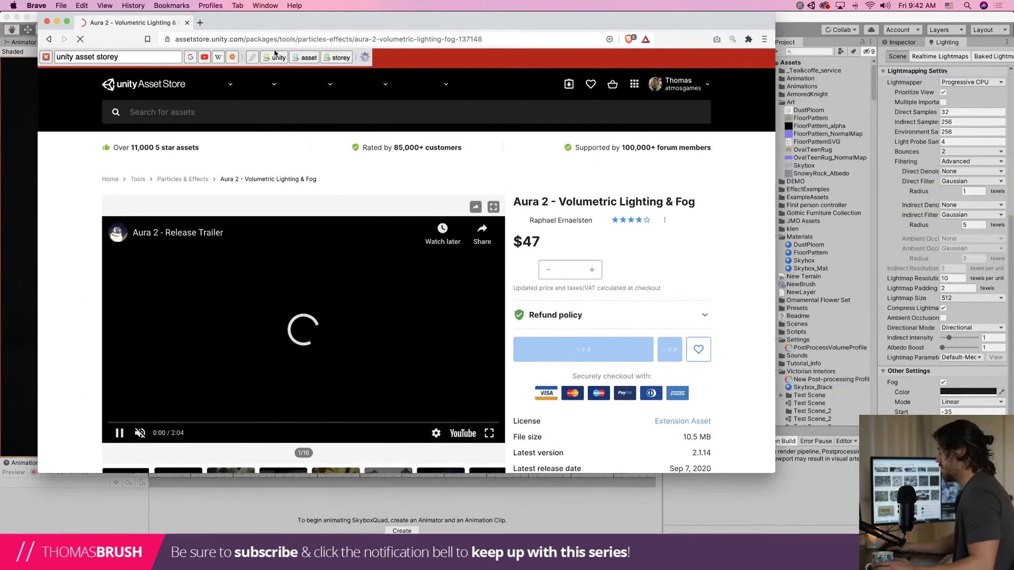
drag(789, 471, 1011, 533)
scroll(814, 452, down, 6)
scroll(810, 445, down, 4)
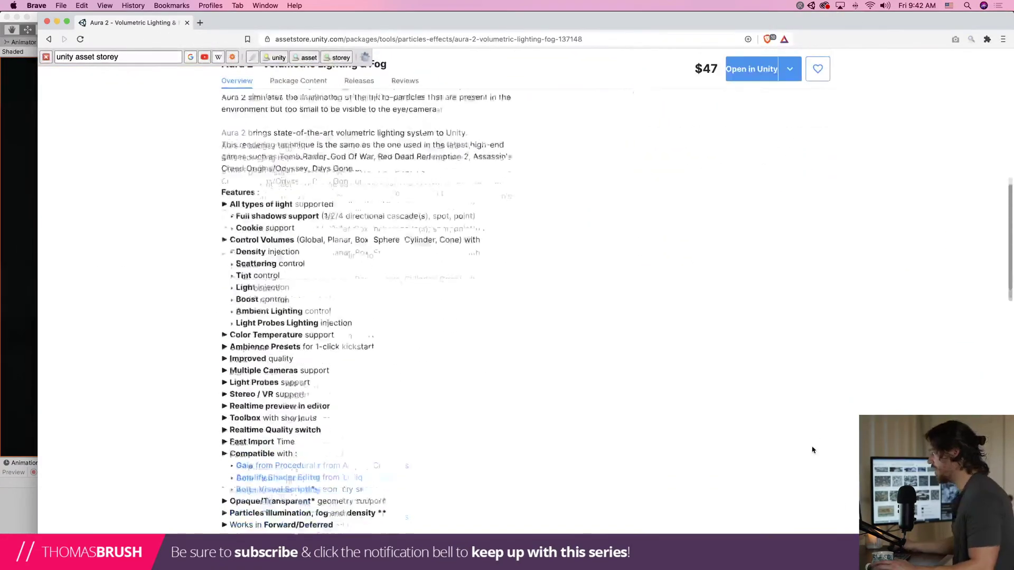
scroll(697, 319, up, 12)
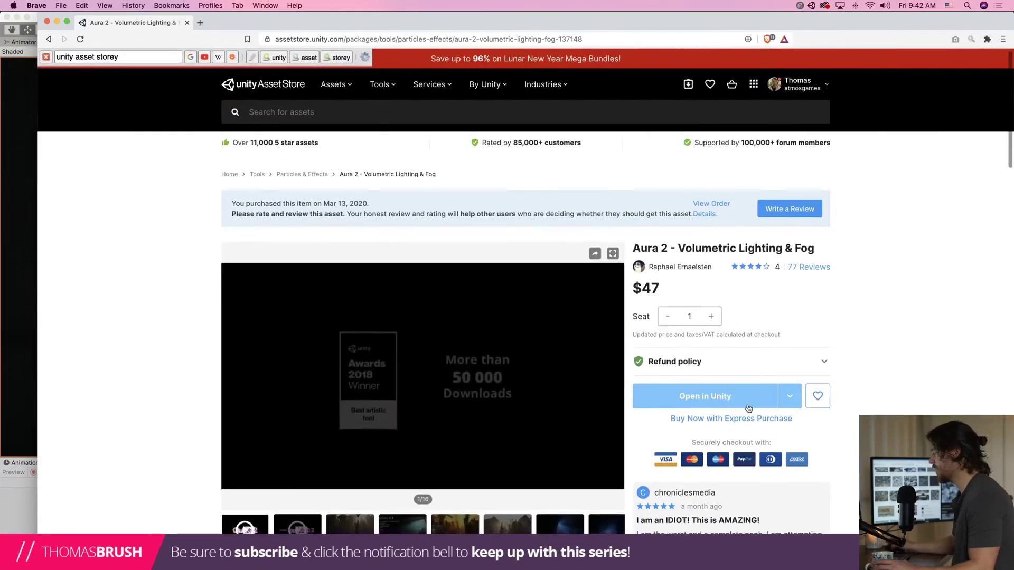
scroll(104, 314, down, 10)
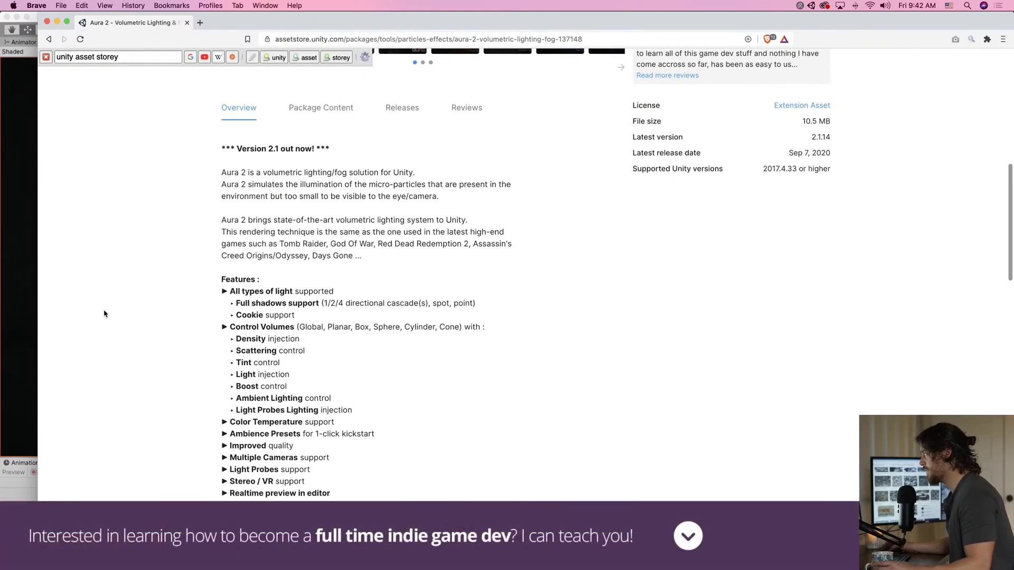
scroll(104, 314, down, 6)
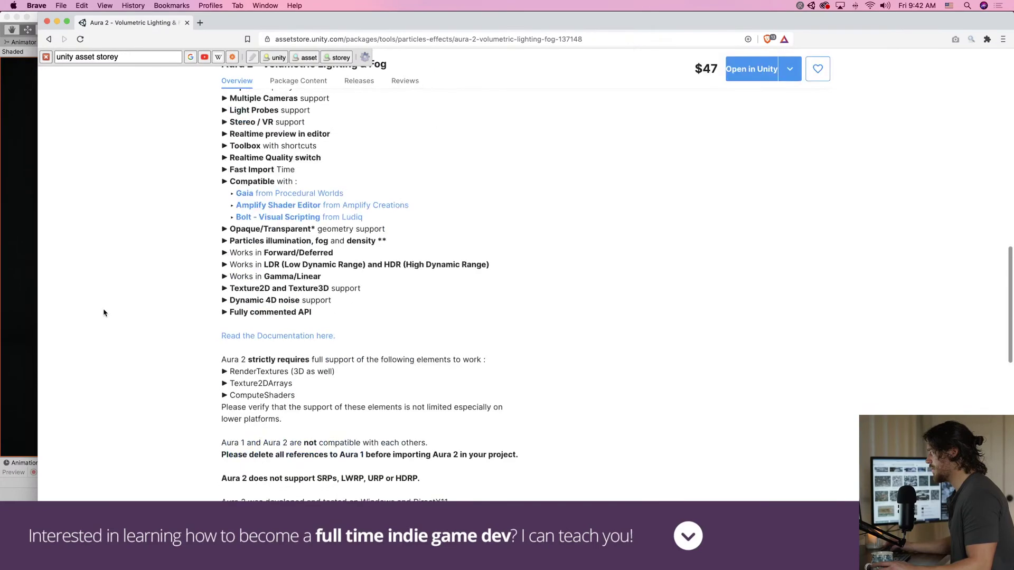
scroll(104, 313, up, 1)
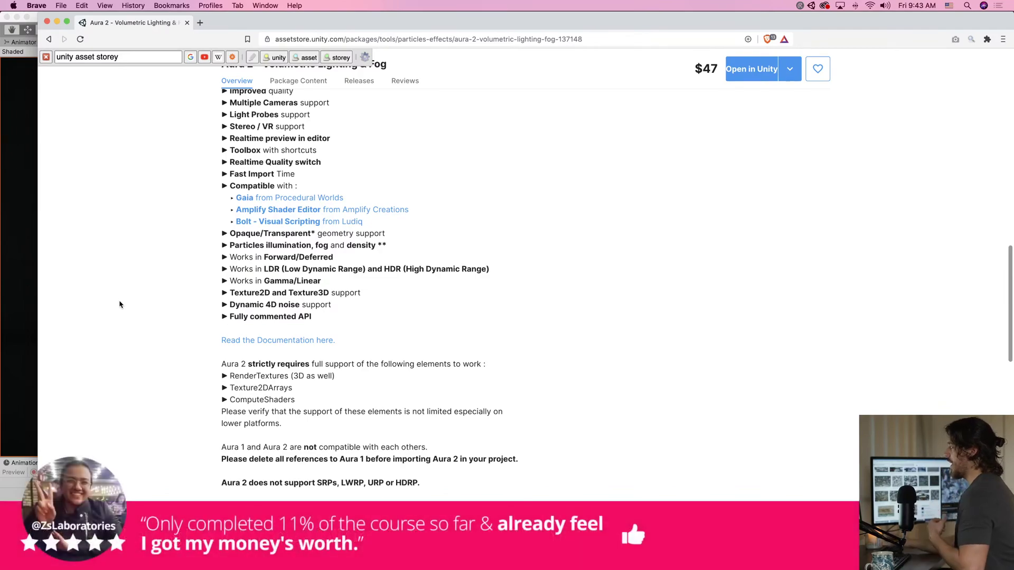
Open the Aura 2 - Volumetric Lighting & Fog asset in Unity from its store page, allowing the browser to launch Unity
scroll(740, 226, up, 12)
click(705, 401)
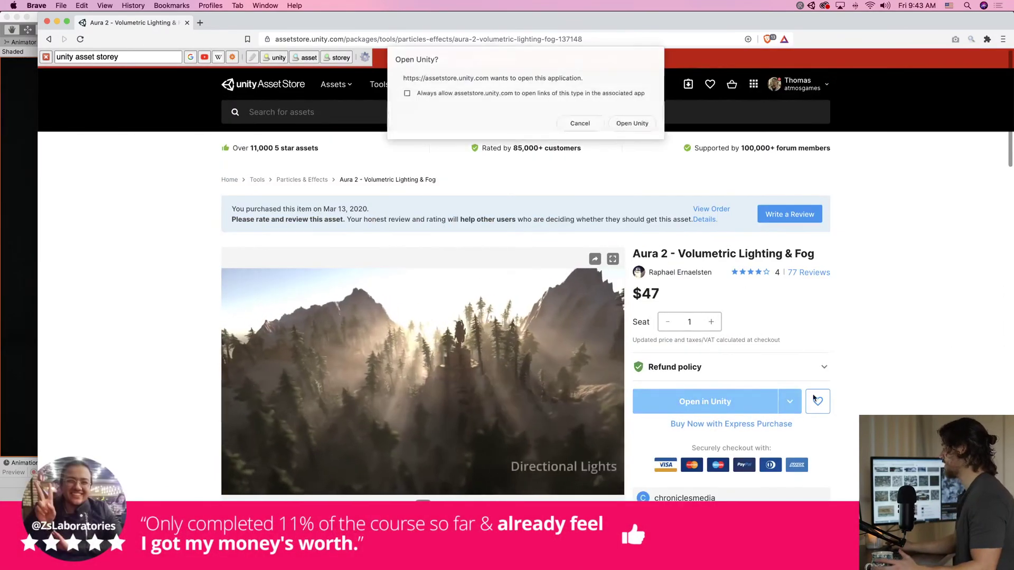
click(629, 124)
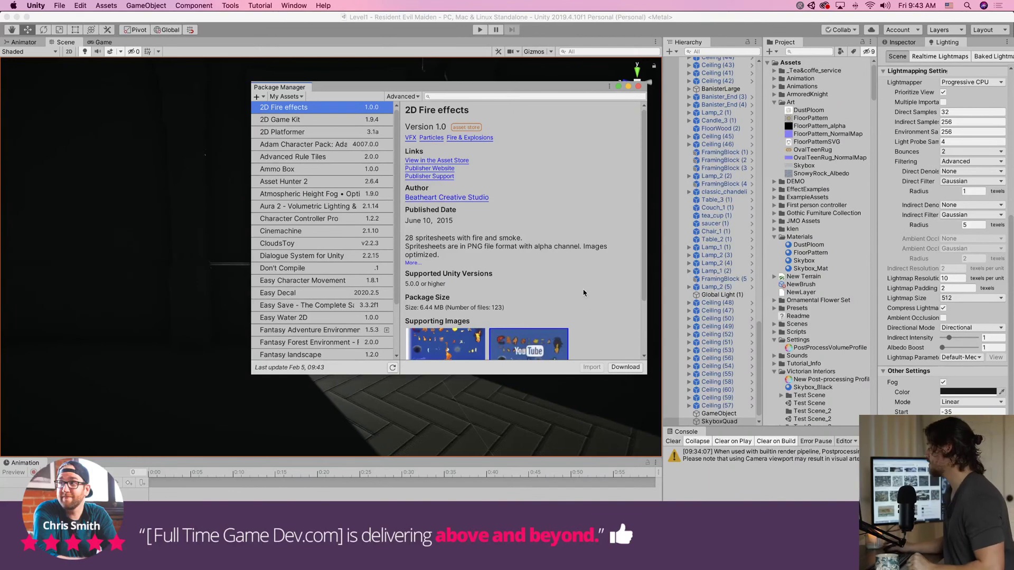
Download Aura 2 - Volumetric Lighting & Fog from the asset list and import all its files into the project
scroll(476, 237, down, 3)
scroll(286, 172, down, 2)
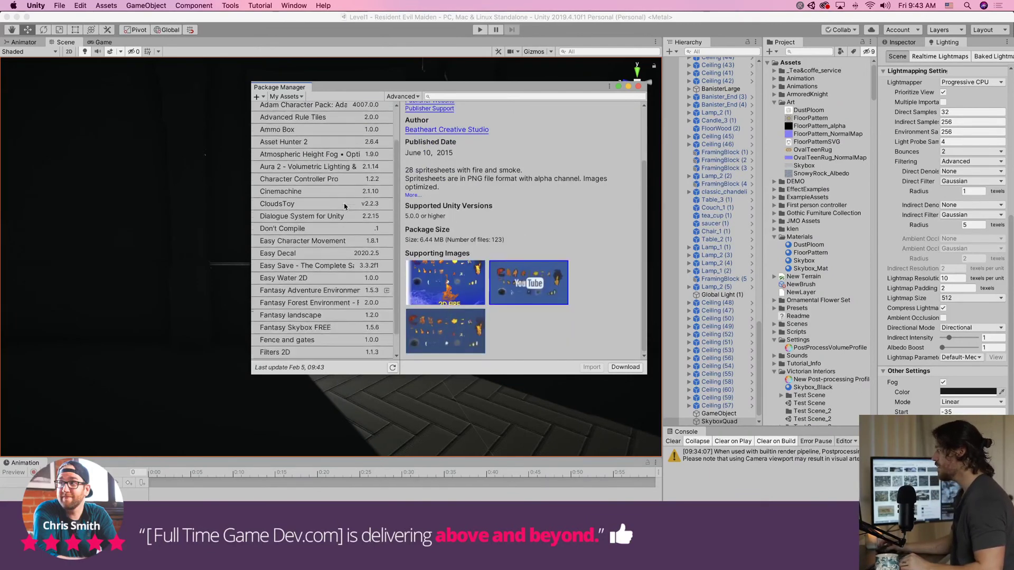
click(286, 169)
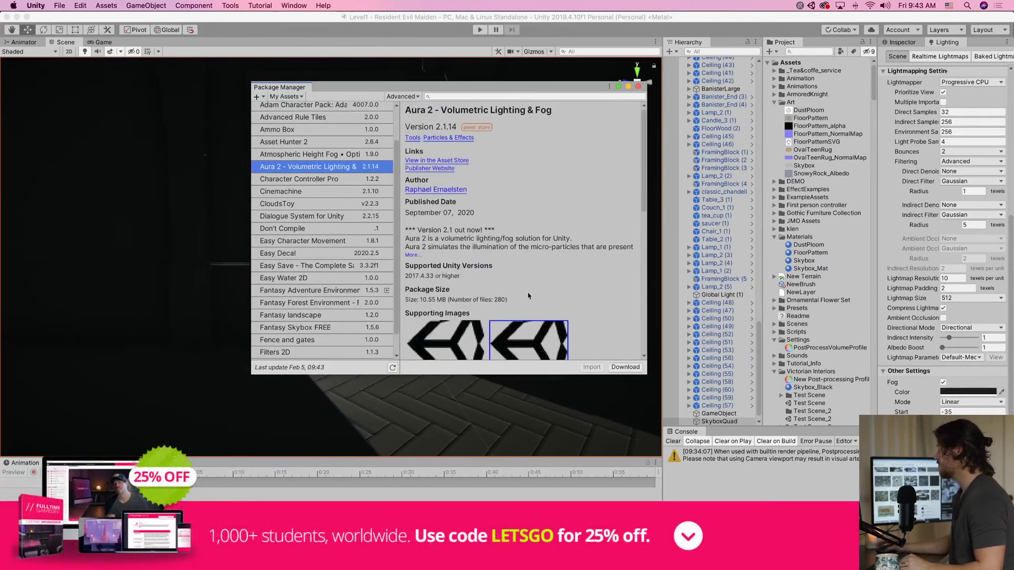
click(624, 366)
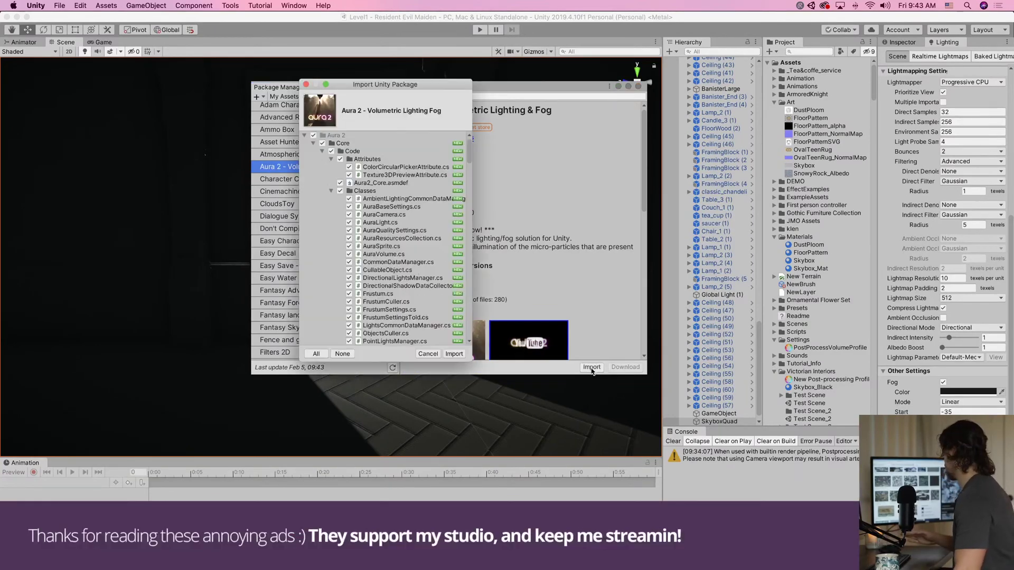
click(452, 354)
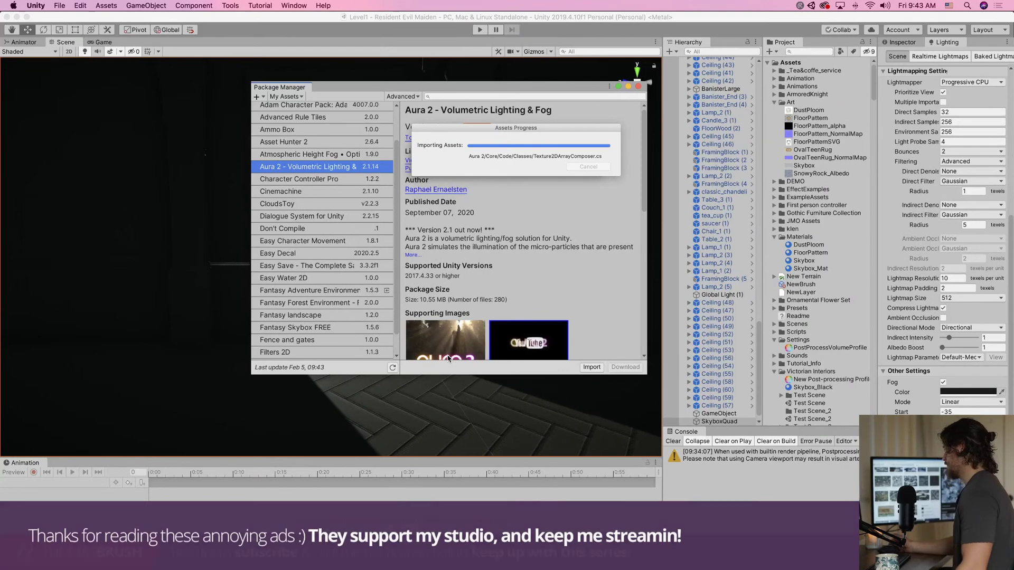
key(super+Tab)
key(super+Tab)
key(super+Tab)
key(super+Tab)
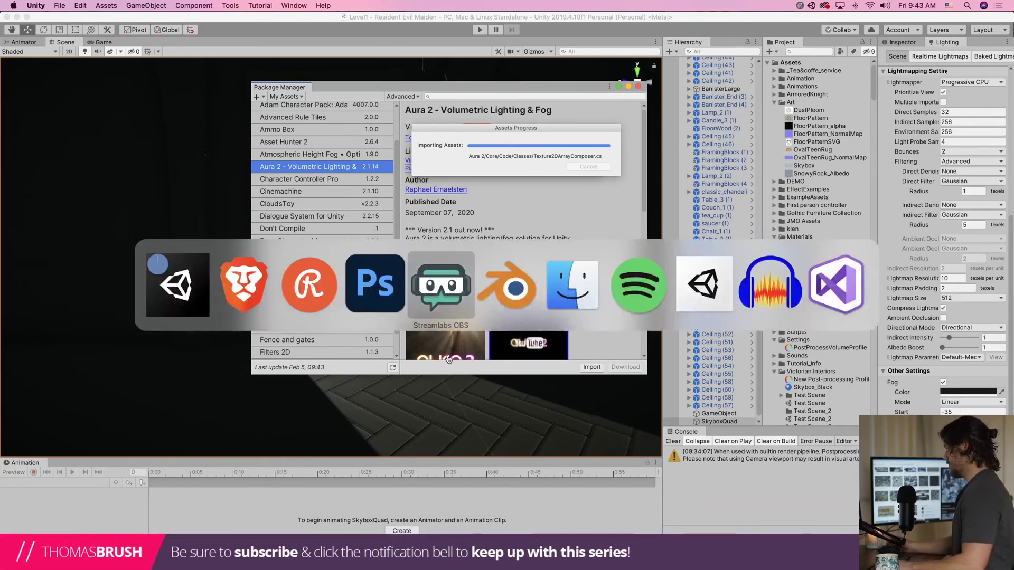
key(Escape)
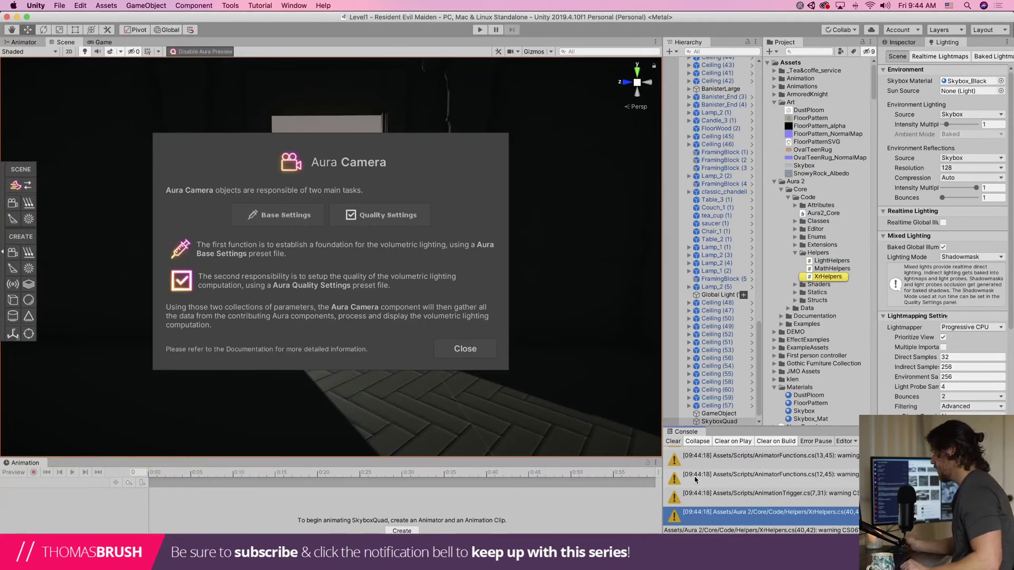
Clear the console warnings and close the Aura introduction pop-ups covering the scene
click(672, 441)
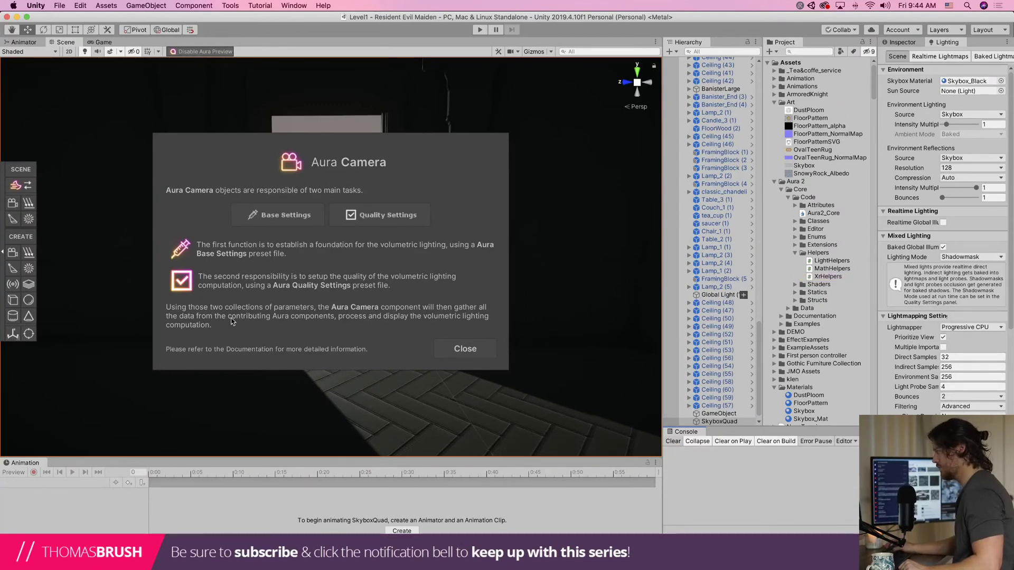
click(460, 349)
click(486, 353)
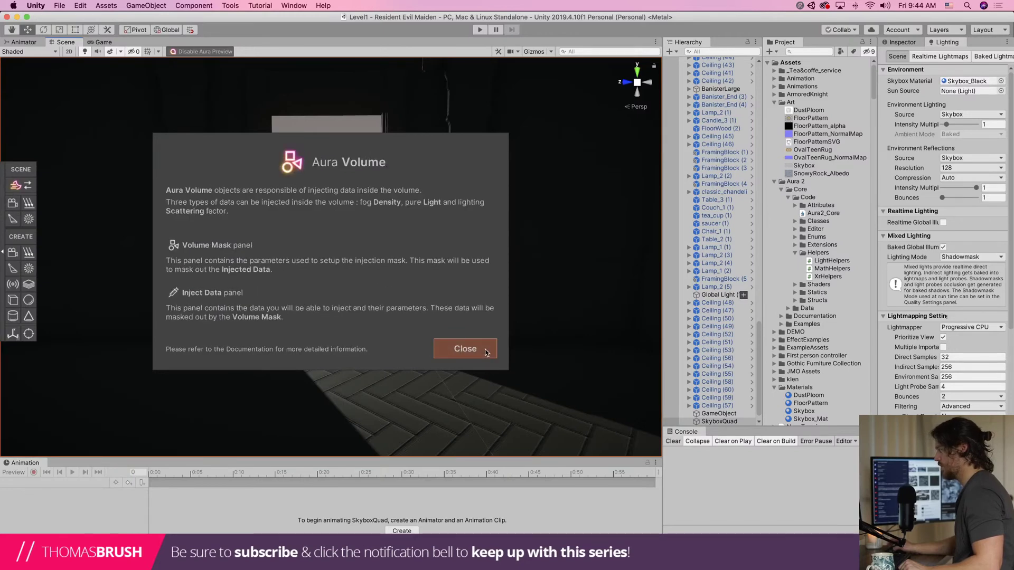
click(487, 350)
Bring up the Aura Ambience presets and look over the window and the chandelier hall in the scene
scroll(289, 305, up, 2)
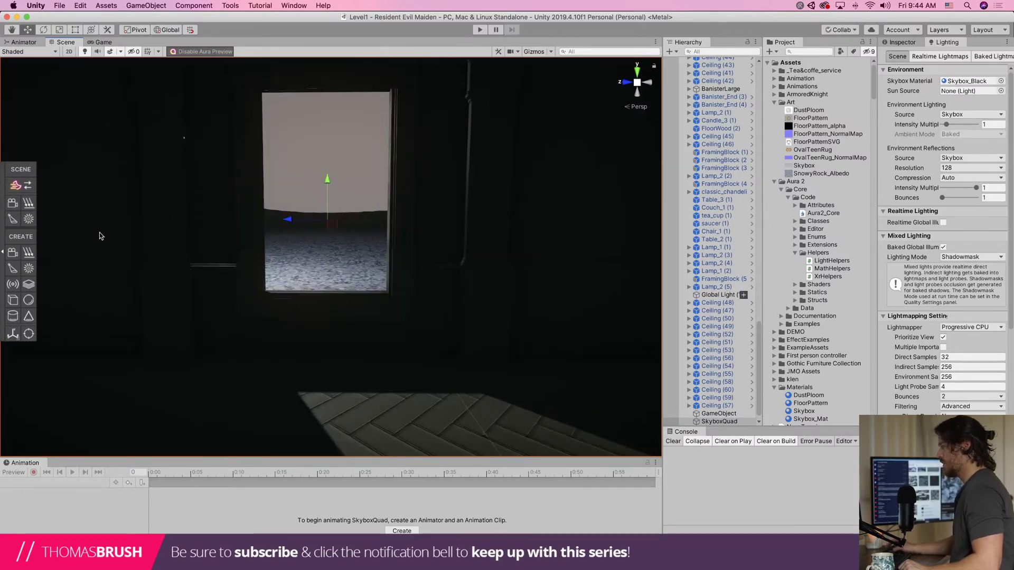
scroll(327, 199, down, 3)
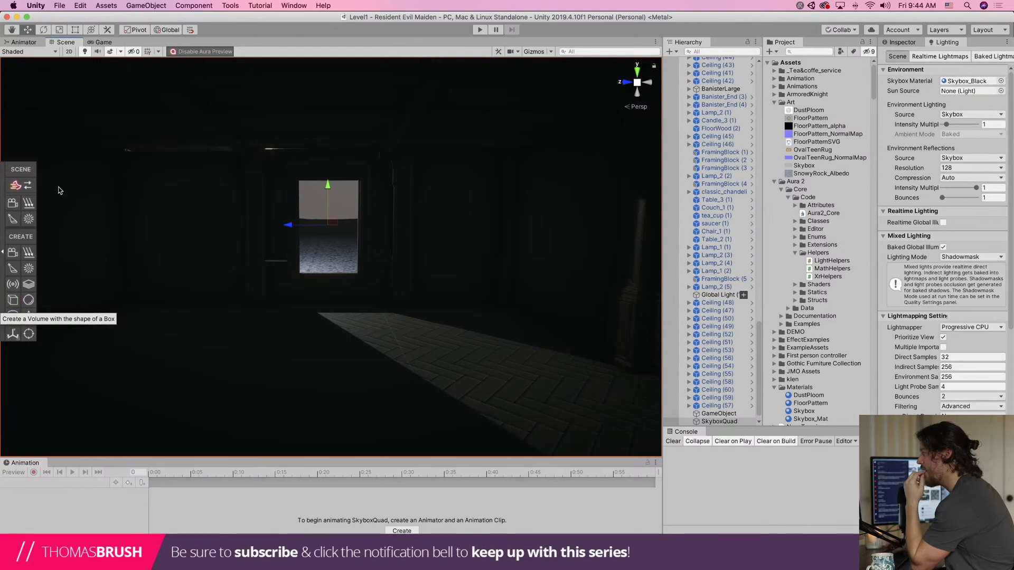
click(29, 185)
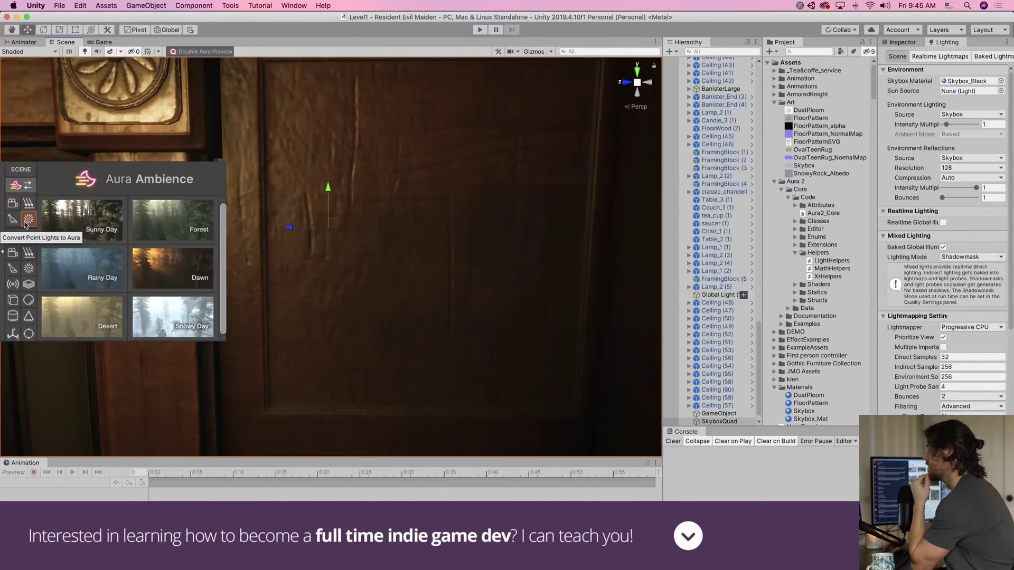
scroll(359, 232, down, 10)
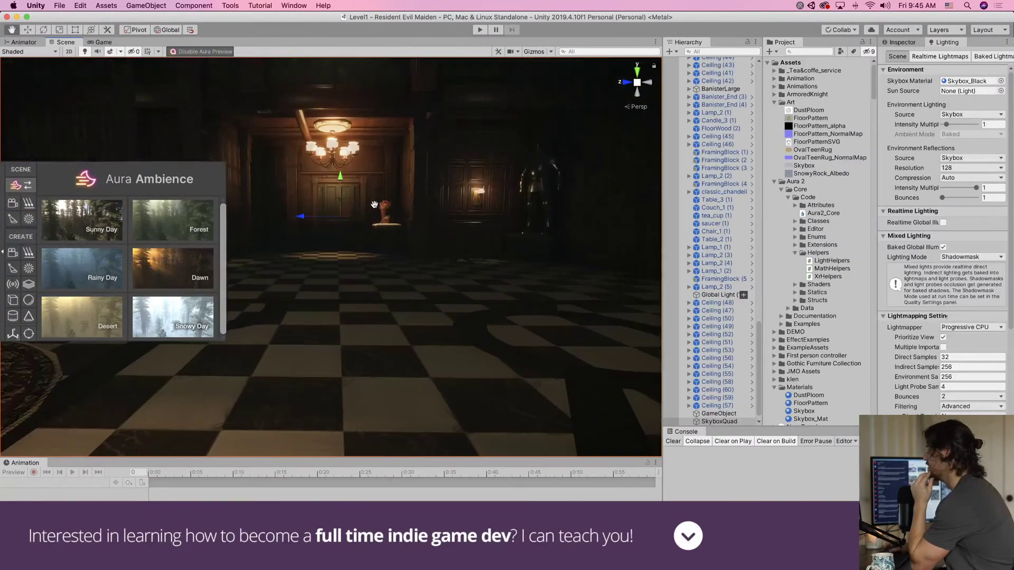
scroll(374, 204, up, 3)
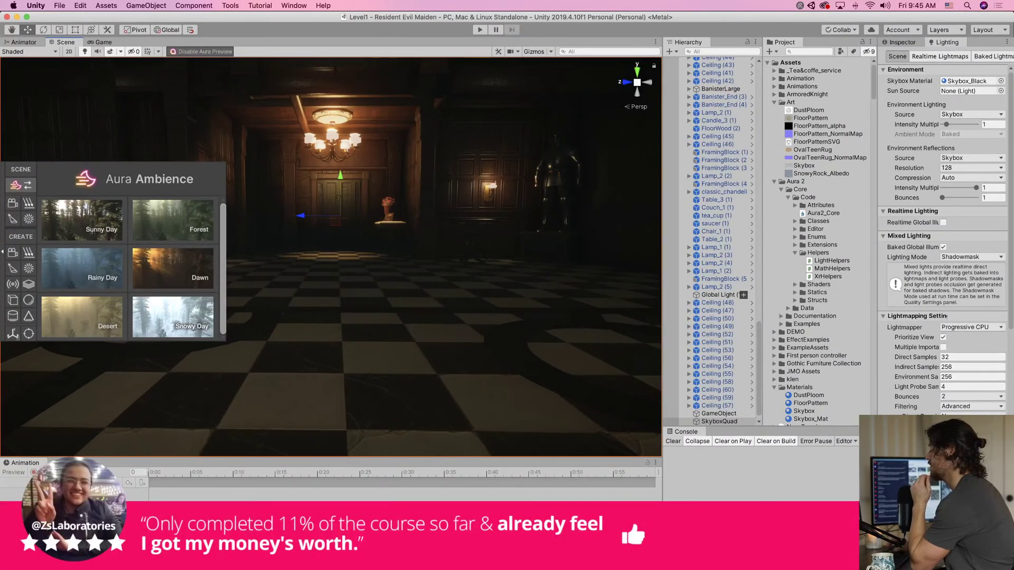
click(285, 554)
key(super+m)
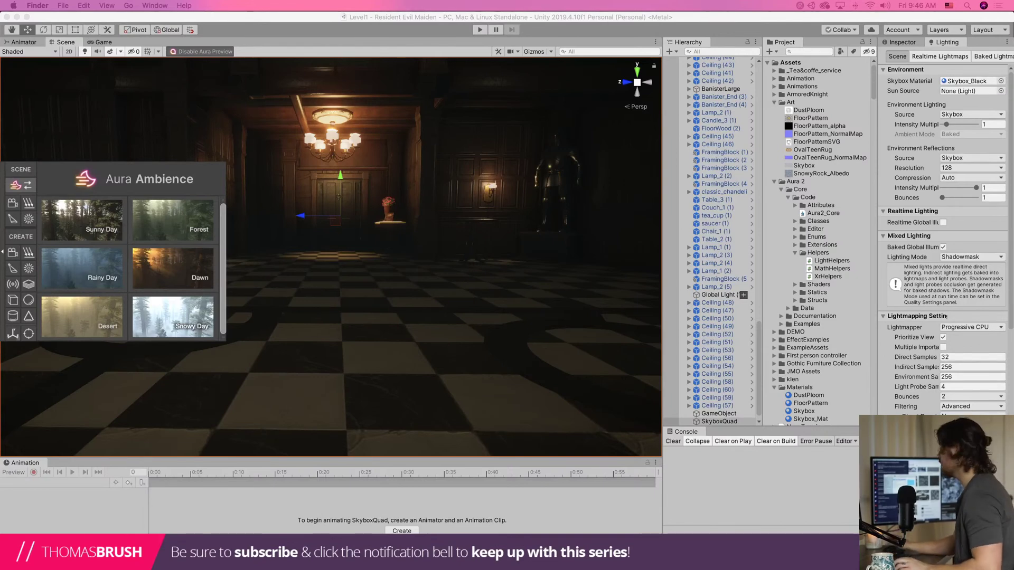
click(144, 175)
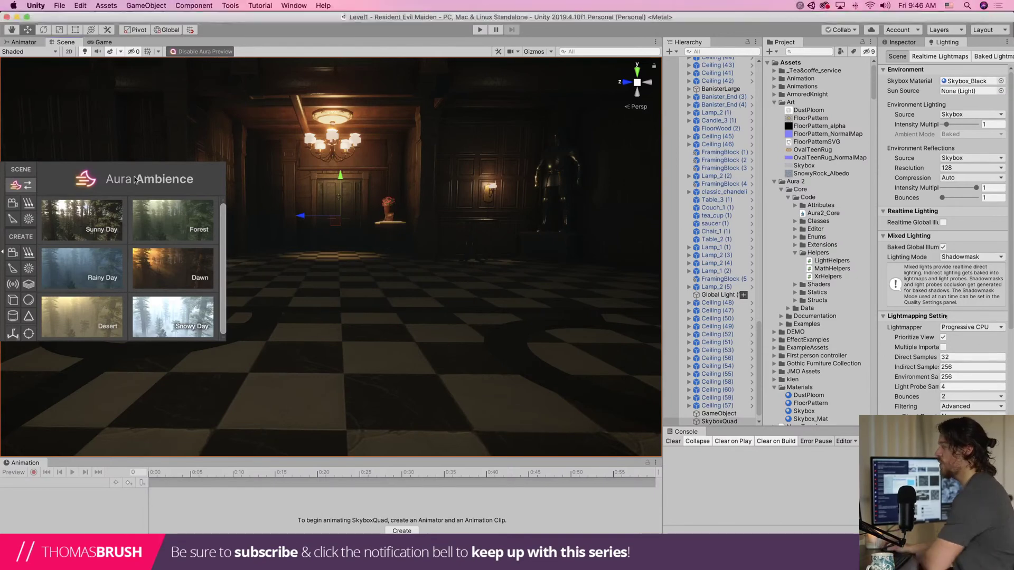
Add Aura to the scene's existing directional, spot and point lights
click(30, 207)
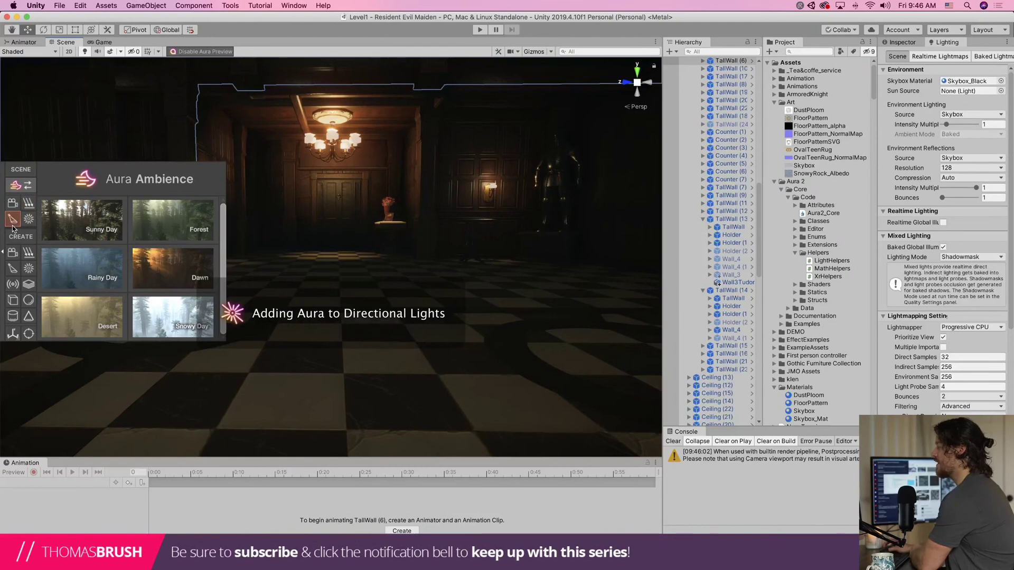
click(11, 225)
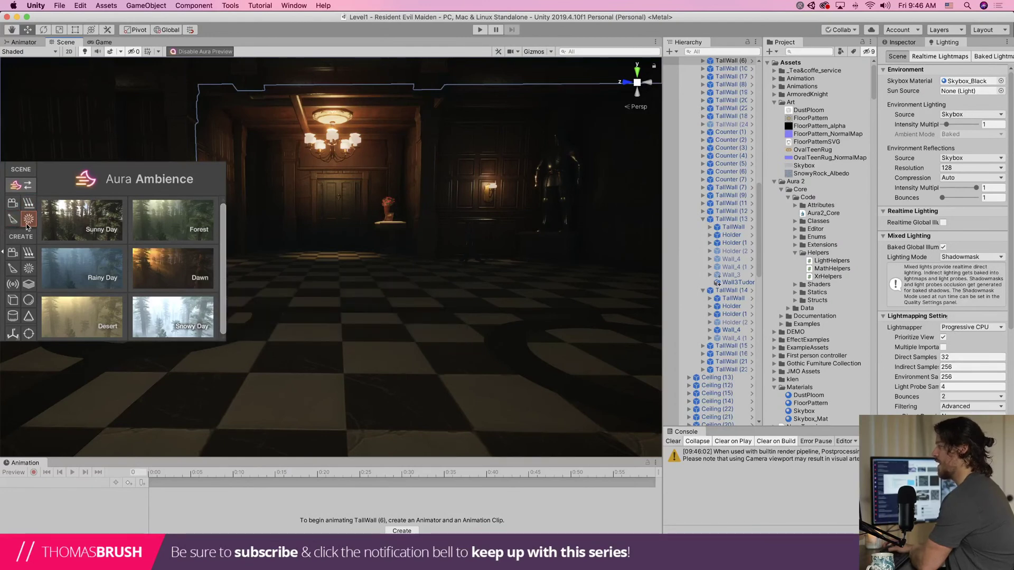
click(28, 224)
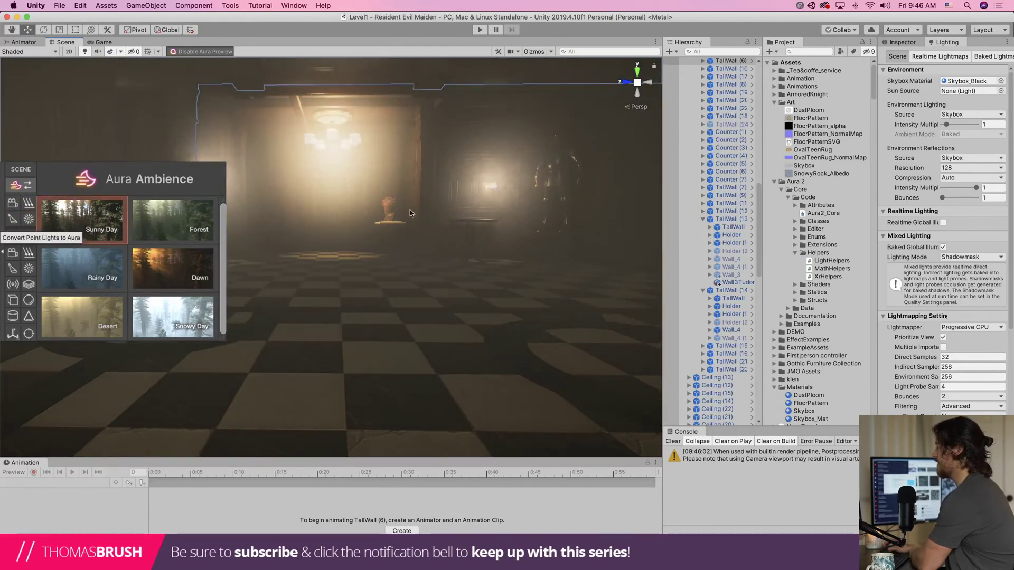
Inspect the volumetric fog around the hall and chandelier, and play-test the level to see it in the game
scroll(425, 210, down, 6)
scroll(426, 211, down, 2)
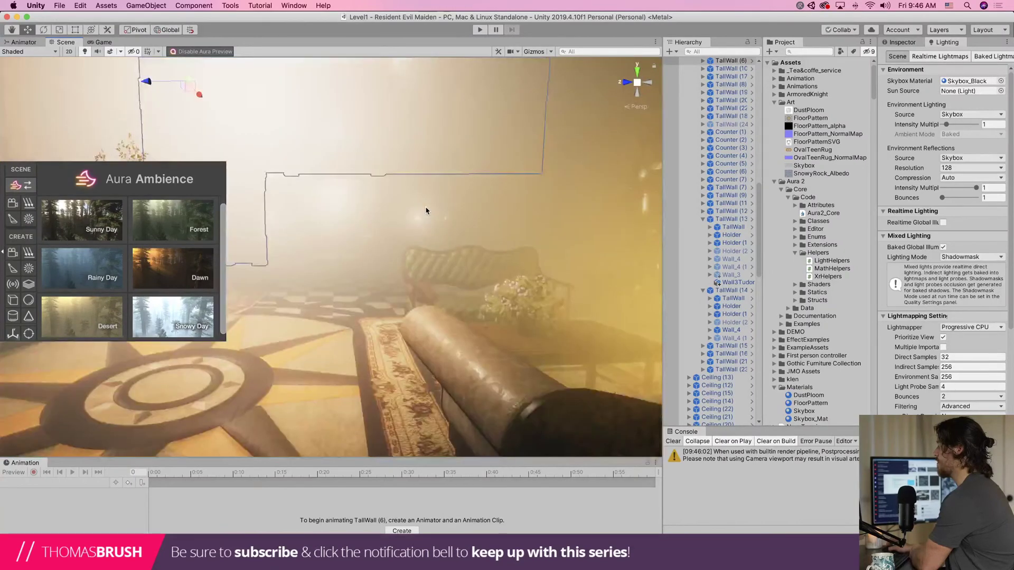
right_drag(426, 210, 405, 139)
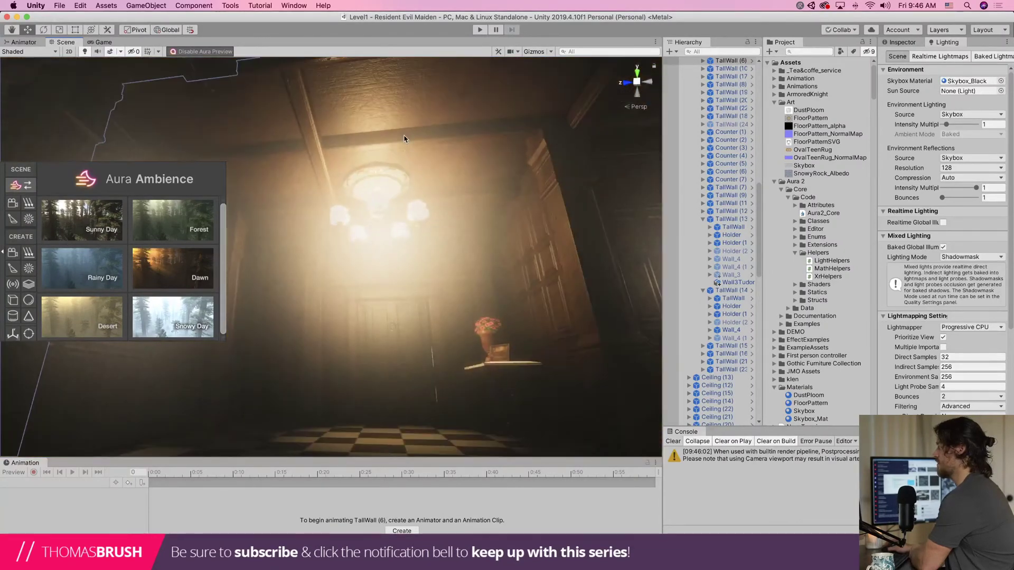
scroll(405, 139, down, 5)
middle_drag(406, 138, 404, 272)
scroll(433, 241, up, 5)
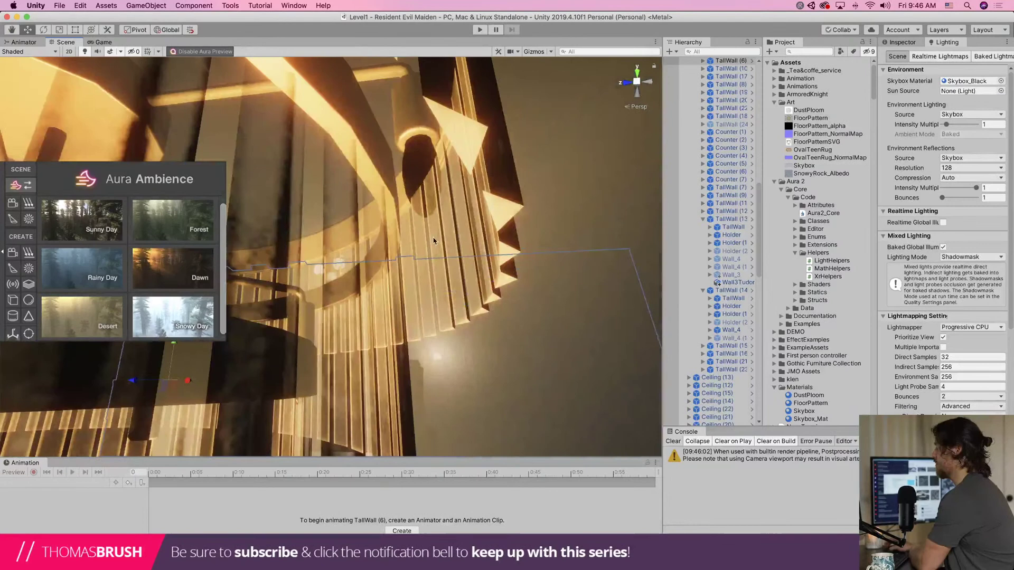
click(482, 30)
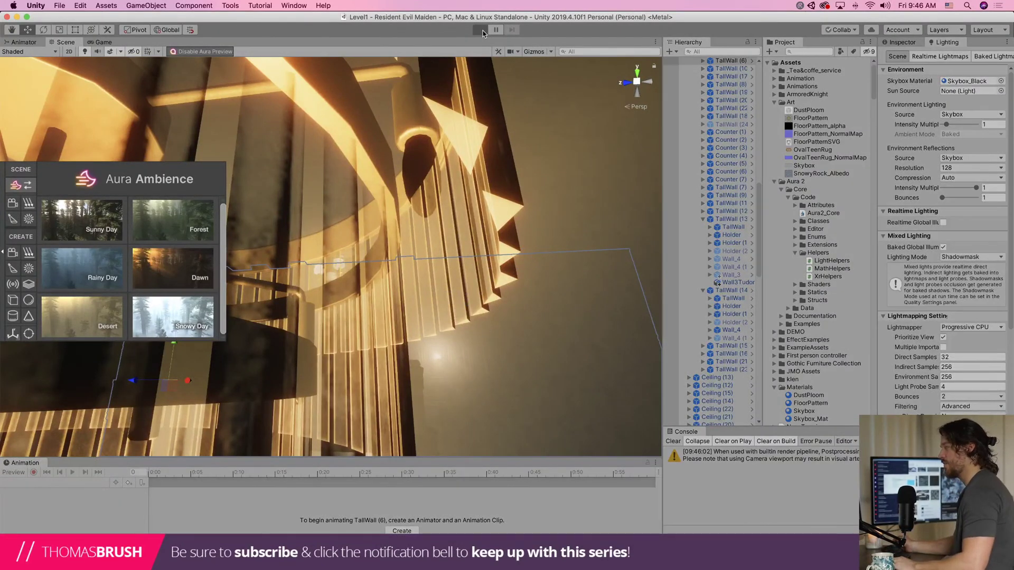
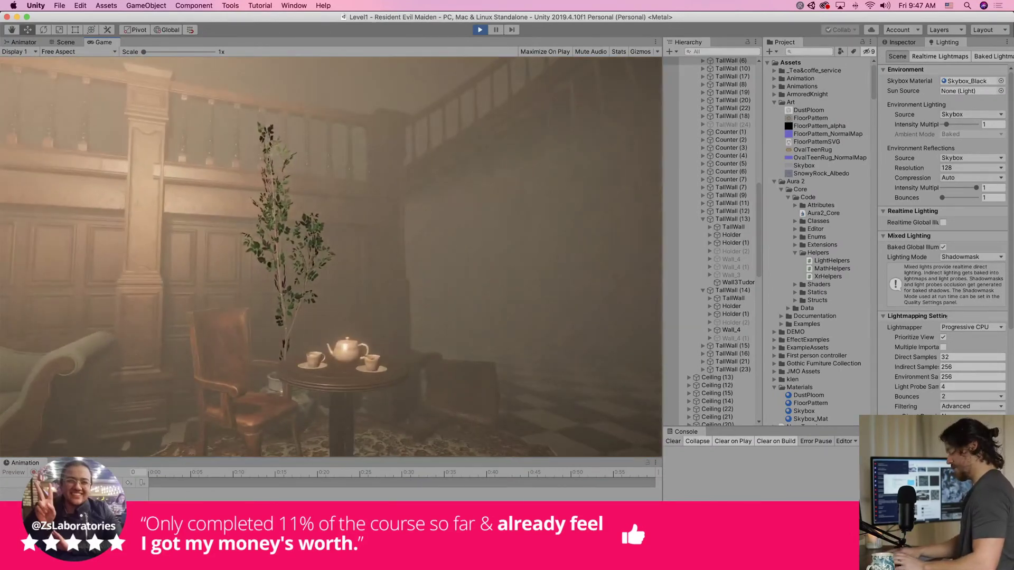
key(super+p)
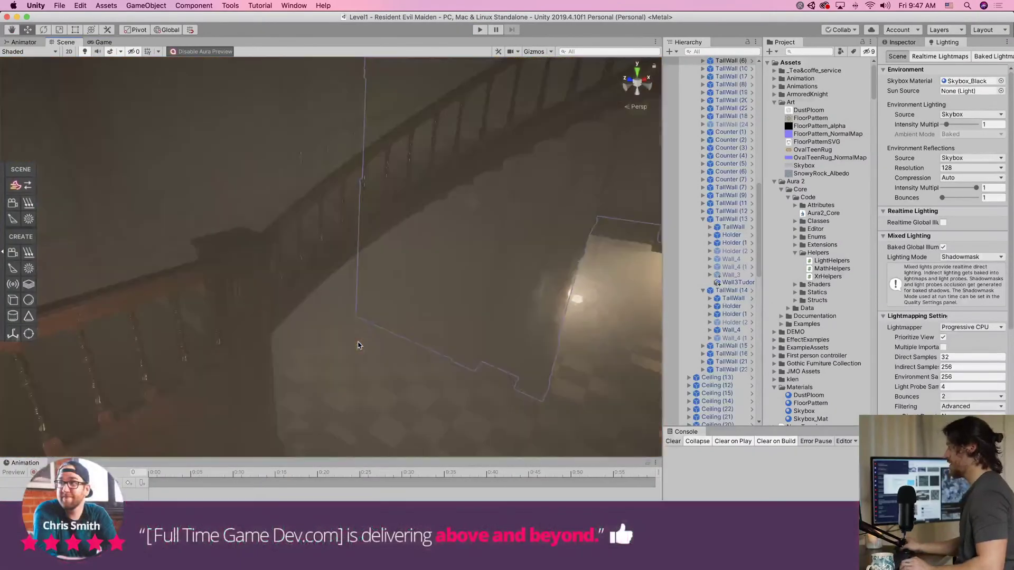
Frame the potted maple beside the tea table and show the properties of its Maple468 mesh
right_drag(358, 345, 412, 218)
right_drag(412, 226, 472, 213)
click(472, 212)
key(f)
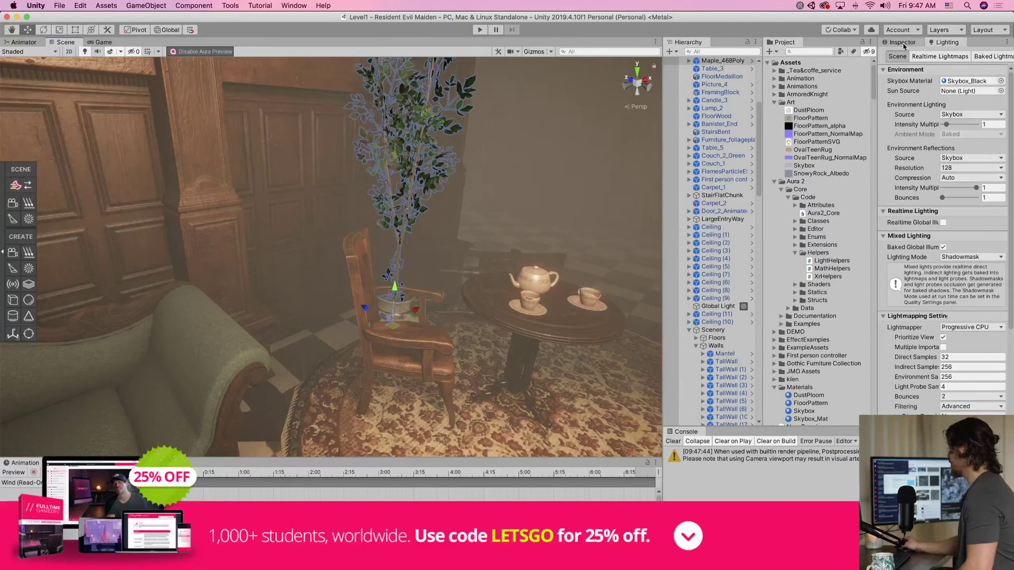
click(901, 43)
click(689, 61)
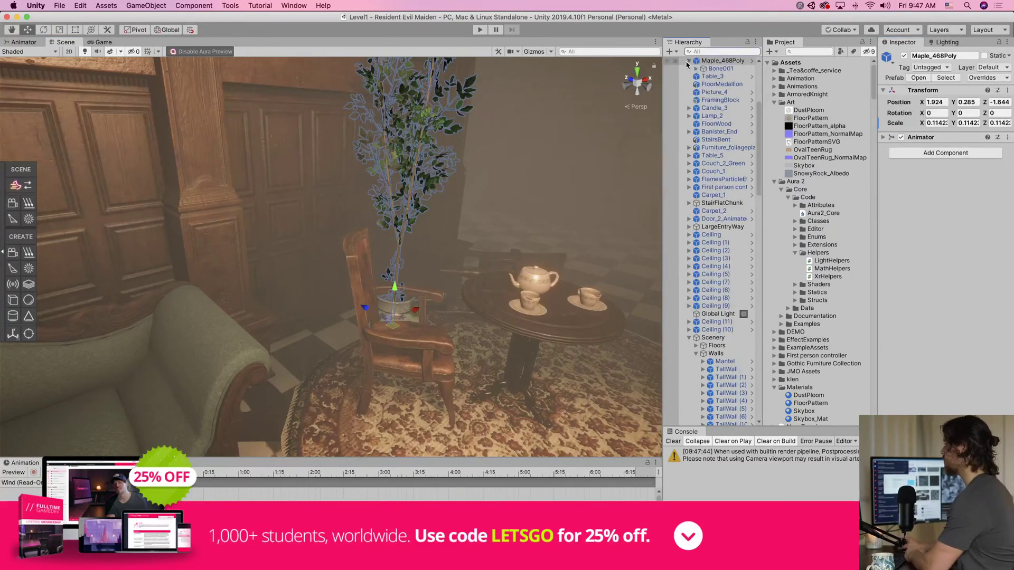
click(722, 76)
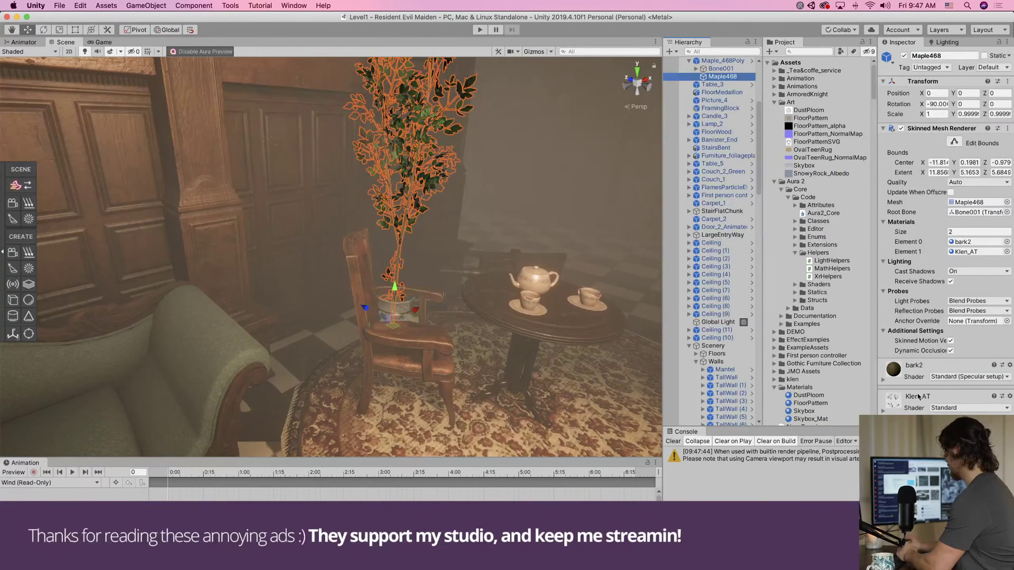
click(957, 409)
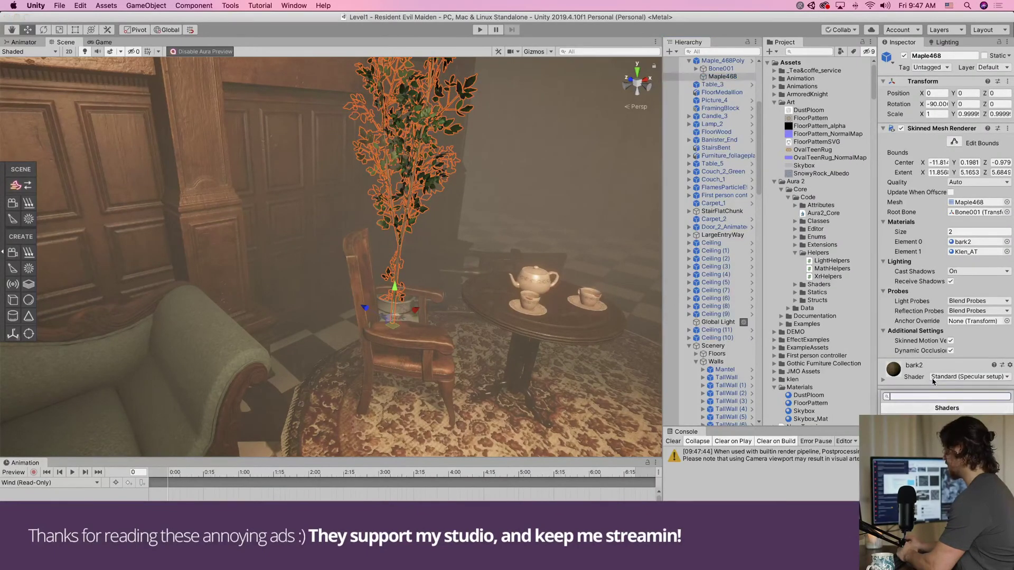
key(Escape)
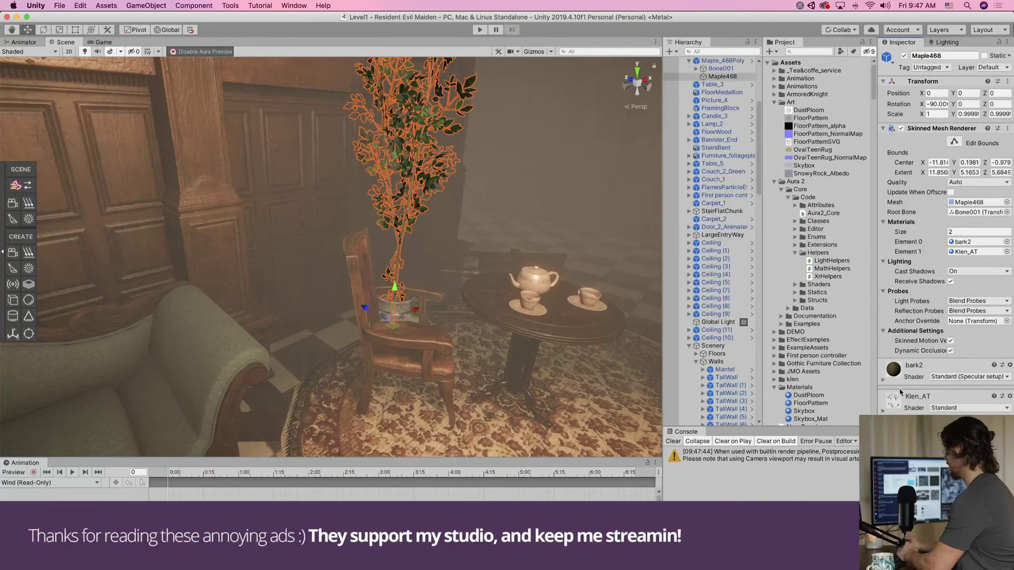
click(943, 377)
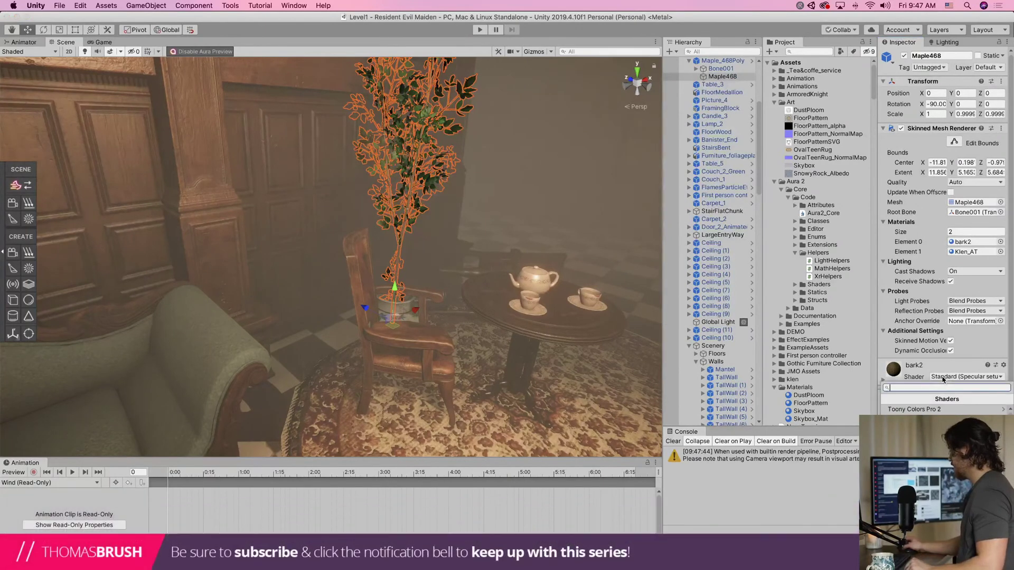
key(Escape)
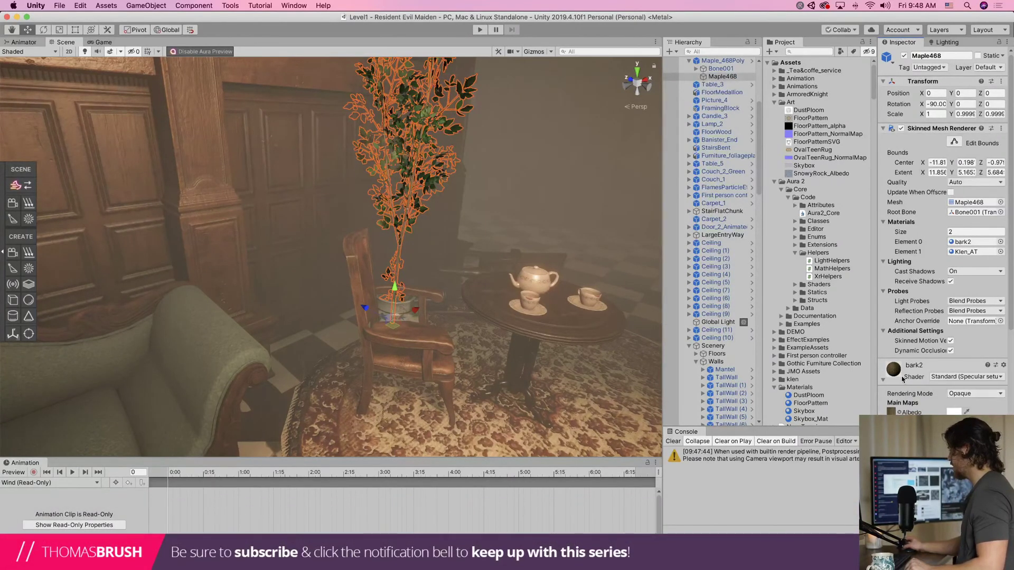
Try the Opaque rendering mode on the maple's Klen_AT leaf material
click(901, 378)
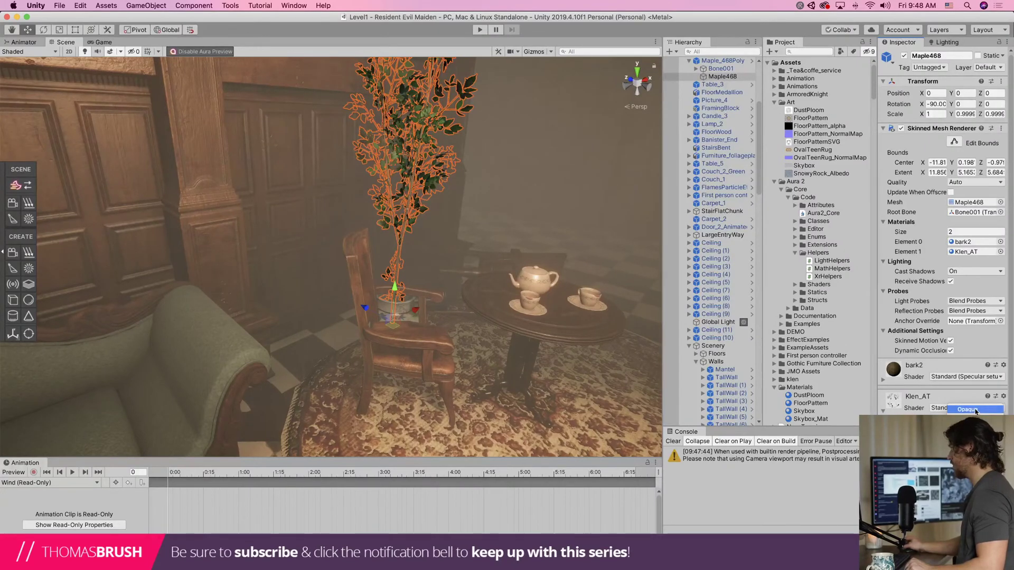
click(976, 412)
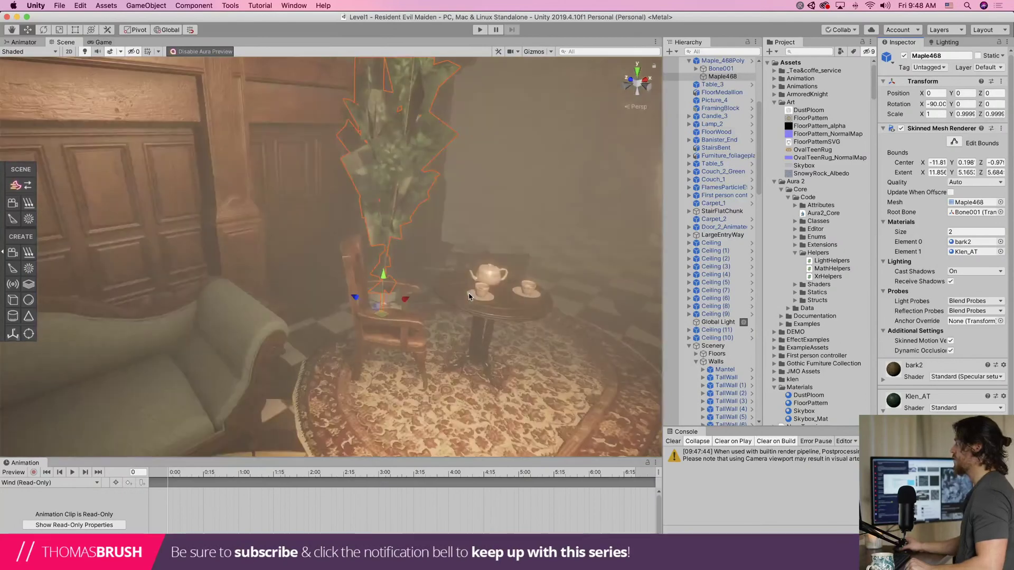
scroll(468, 297, down, 2)
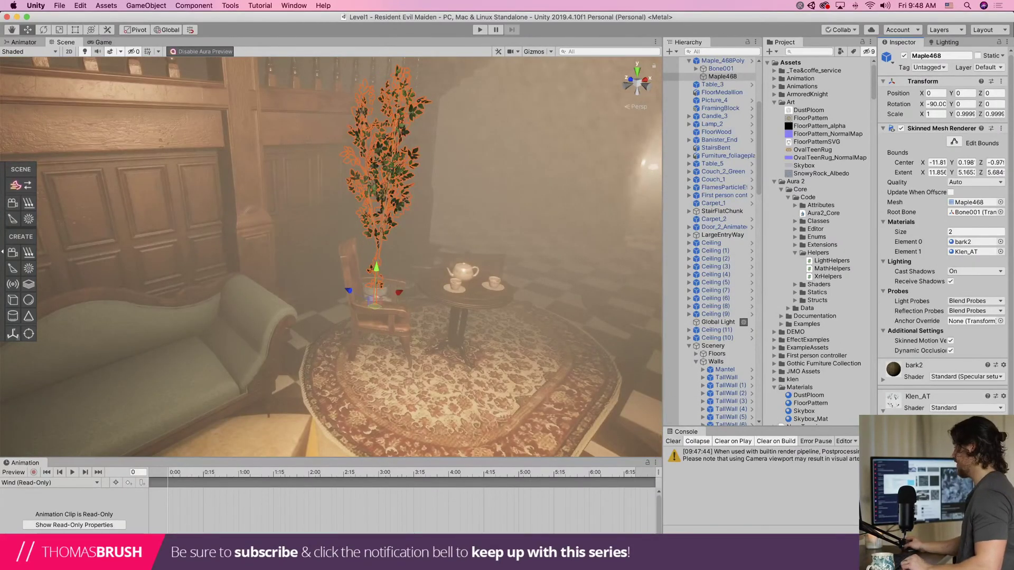
Change the Klen_AT material's rendering mode from Opaque to one that keeps the leaf cutouts, and check the plant in the fog
click(973, 430)
scroll(279, 279, down, 5)
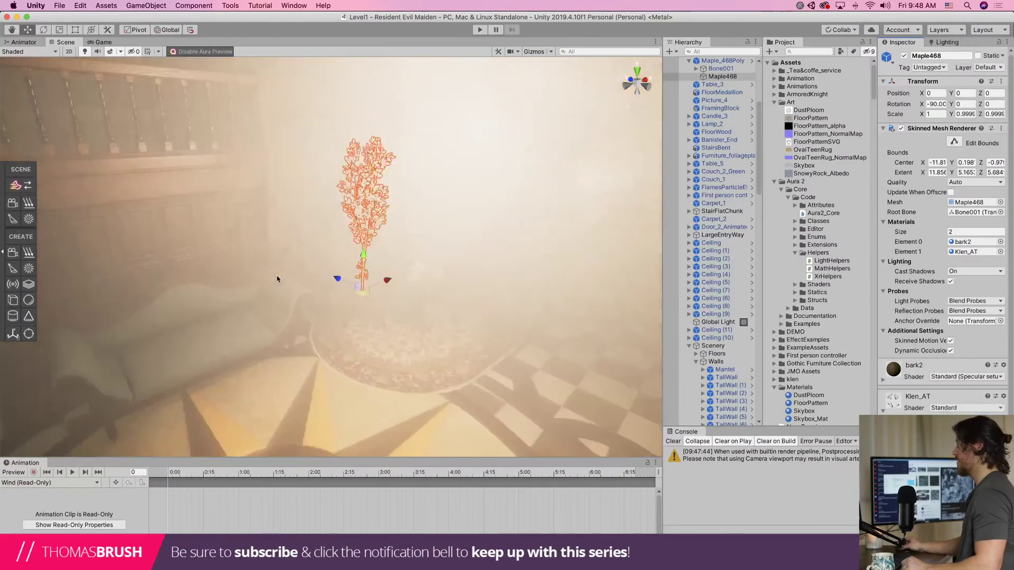
Select the gold chandelier hanging in the hall and inspect its mount and glass pieces up close in the fog
scroll(279, 279, up, 8)
right_drag(278, 279, 337, 132)
scroll(307, 227, up, 5)
scroll(307, 227, down, 10)
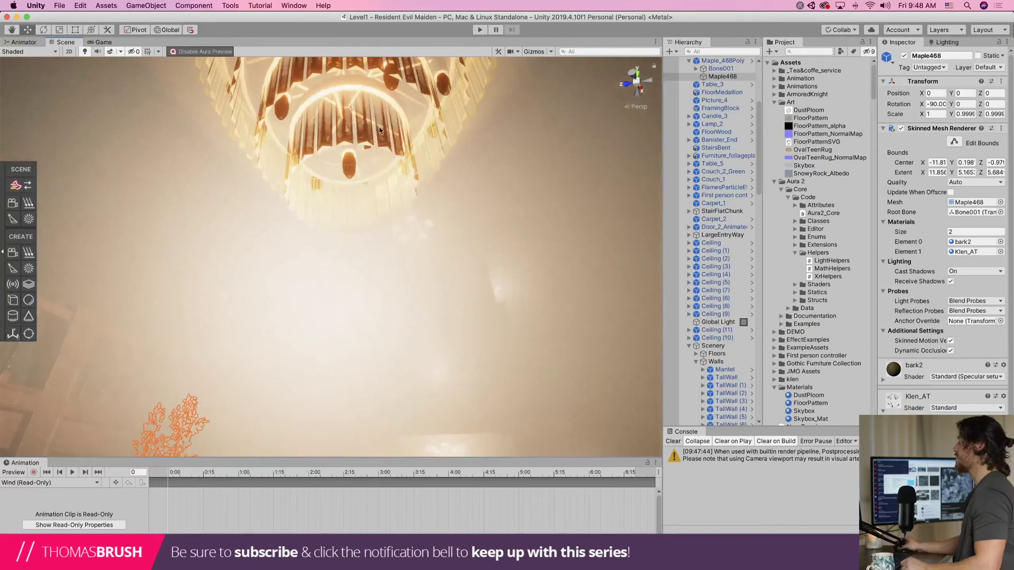
click(383, 143)
alt+drag(413, 236, 388, 365)
middle_drag(359, 390, 375, 343)
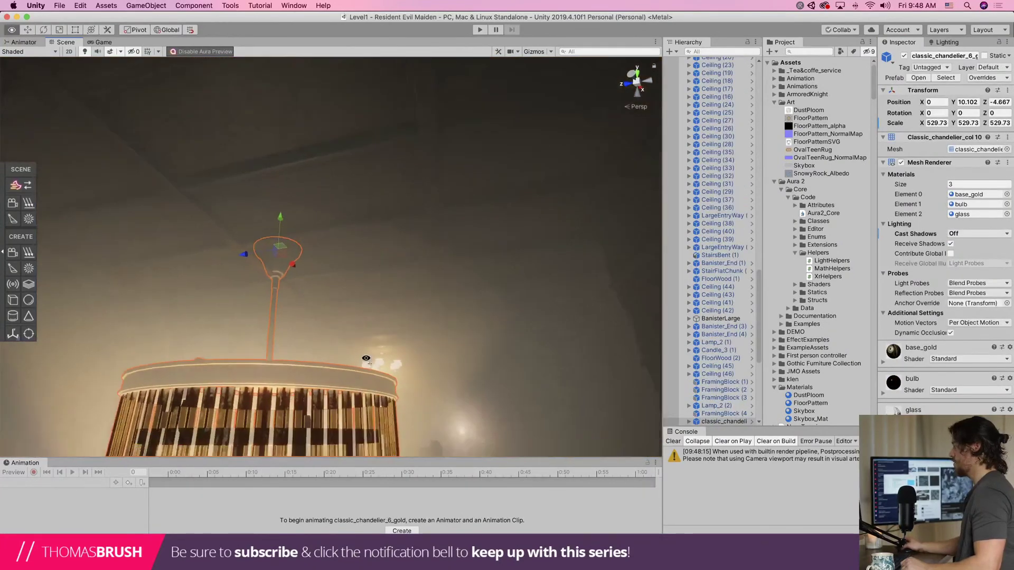
scroll(359, 370, down, 3)
middle_drag(347, 398, 376, 342)
scroll(375, 342, up, 5)
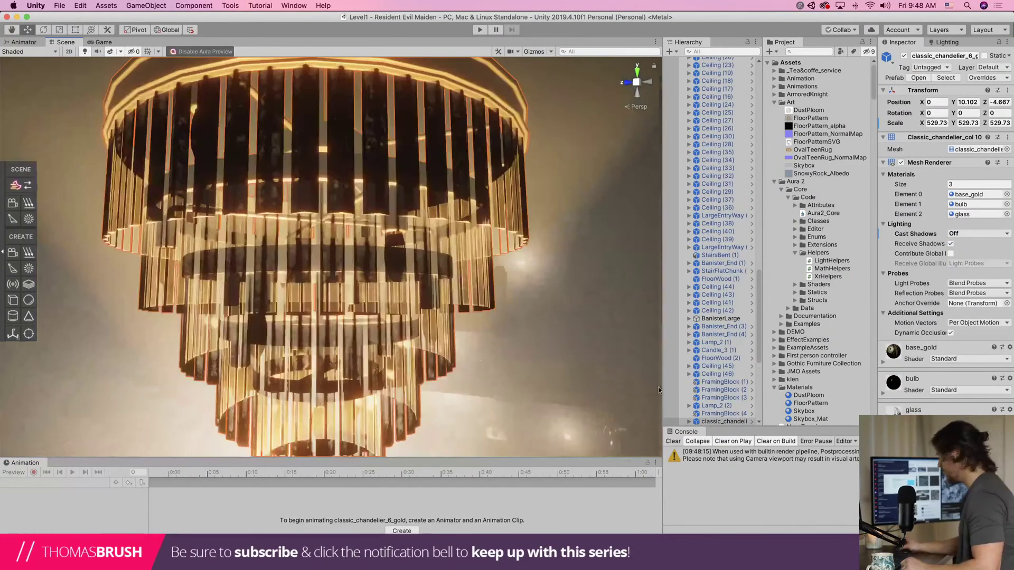
Review the chandelier's base_gold and bulb material settings and try a different setting on its glass material
click(903, 355)
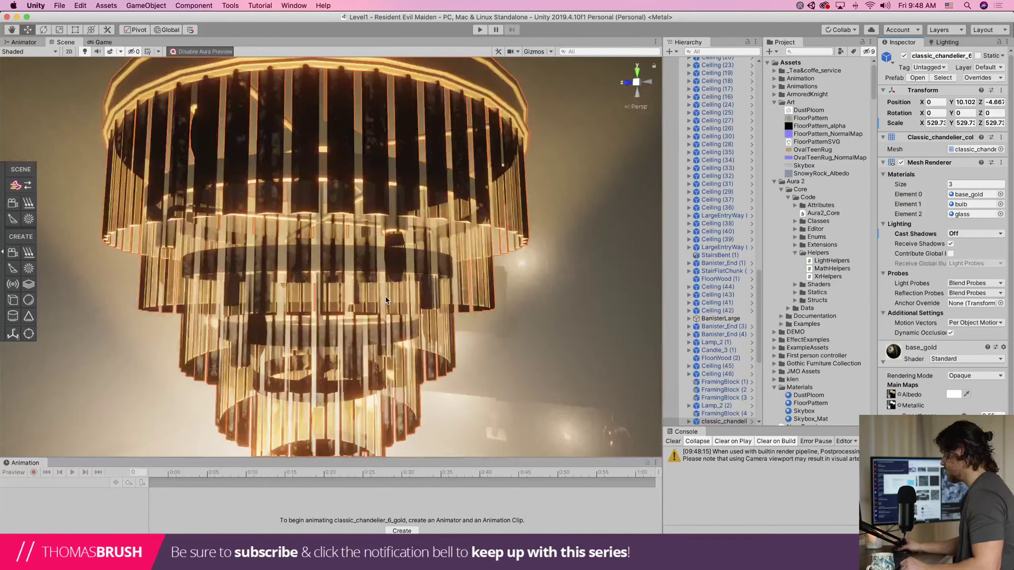
scroll(386, 300, down, 5)
click(897, 354)
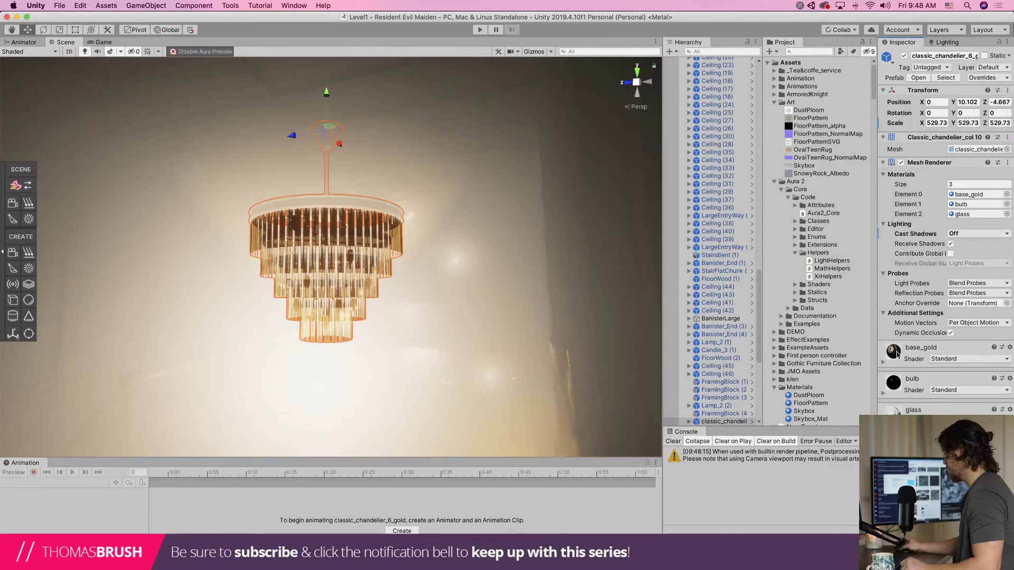
click(969, 389)
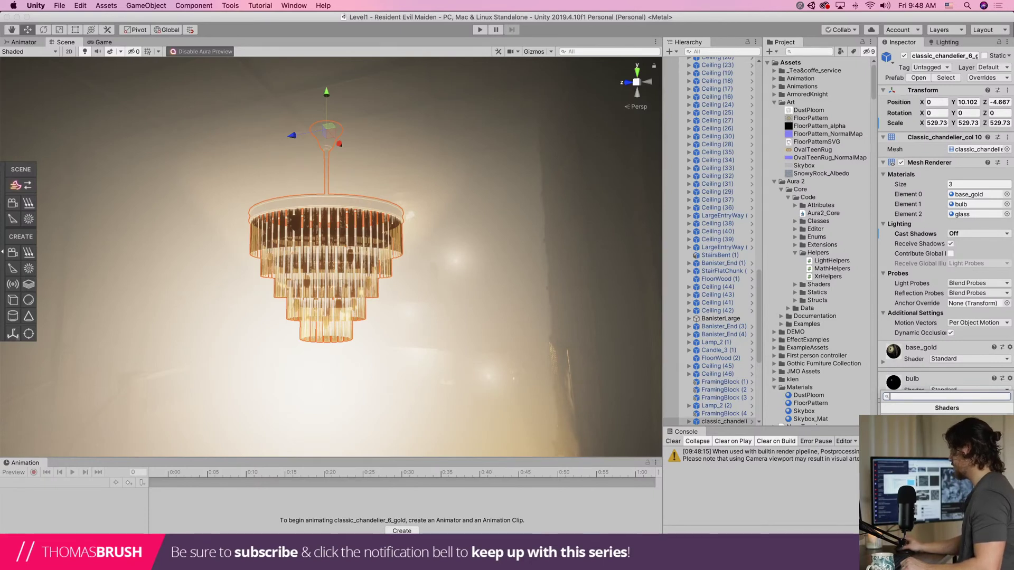
click(891, 390)
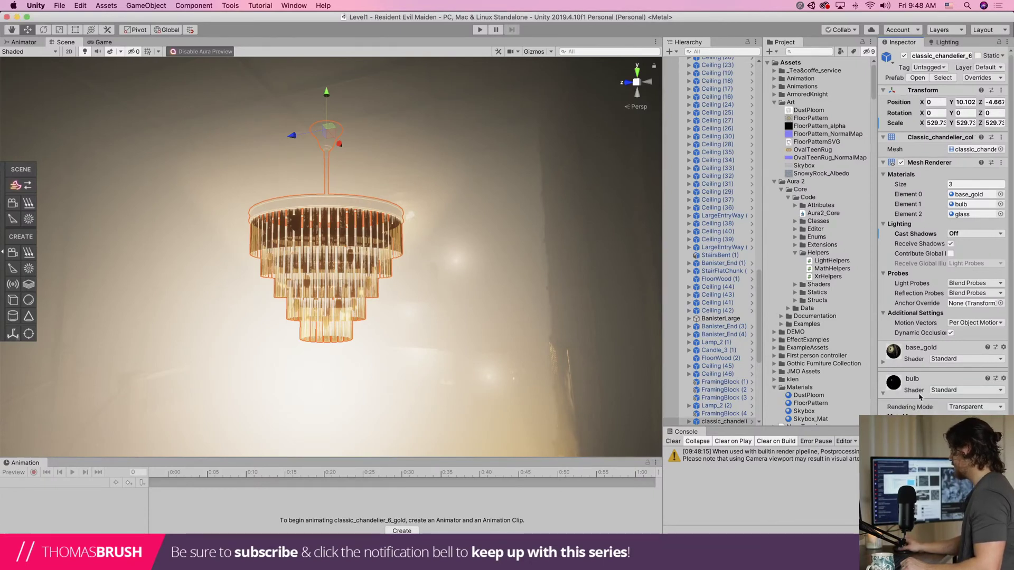
click(979, 408)
click(972, 408)
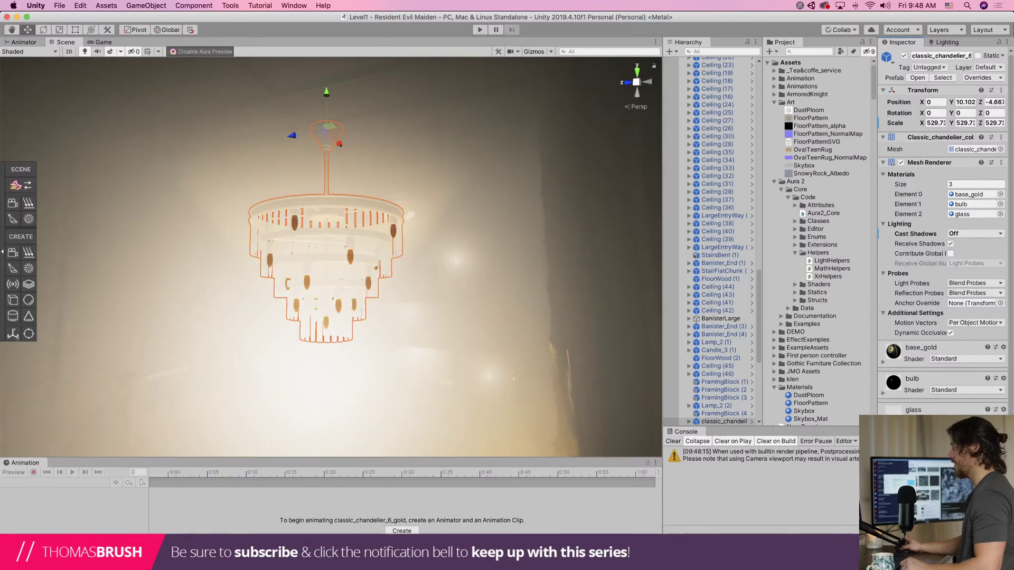
Change the chandelier's glass material so its hanging pieces render as solid strips, and check it from below
scroll(420, 353, up, 5)
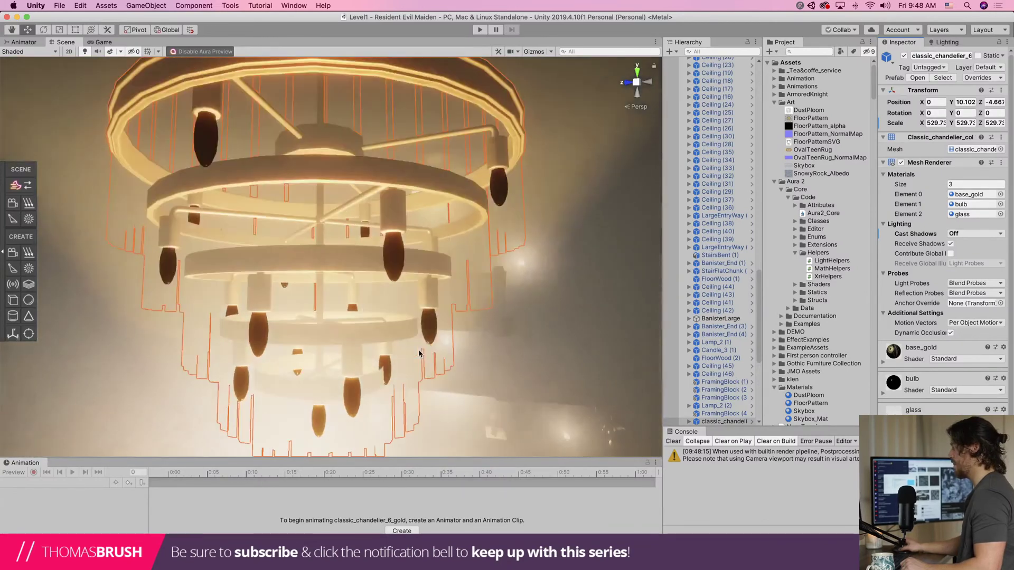
scroll(419, 353, up, 3)
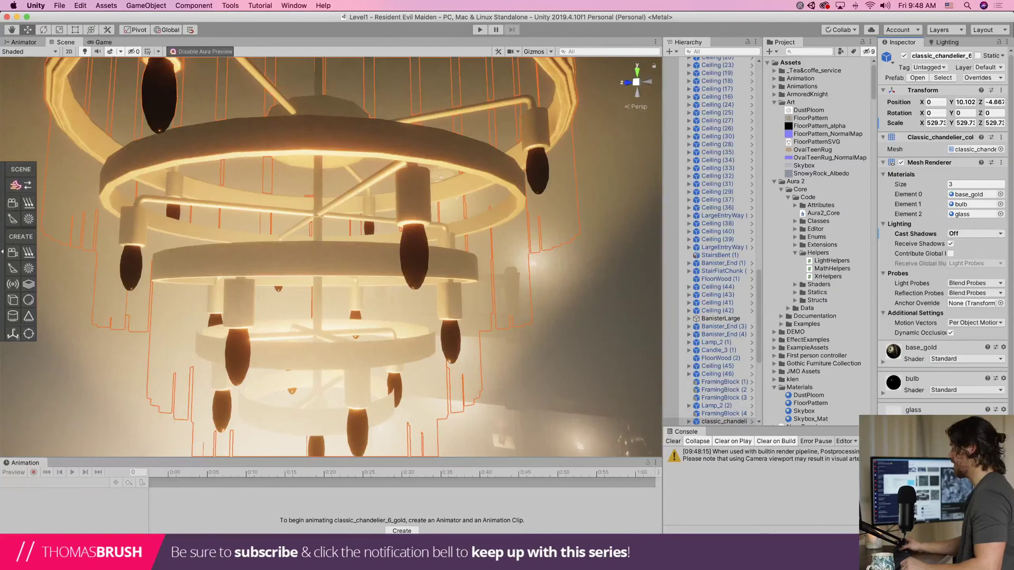
click(967, 436)
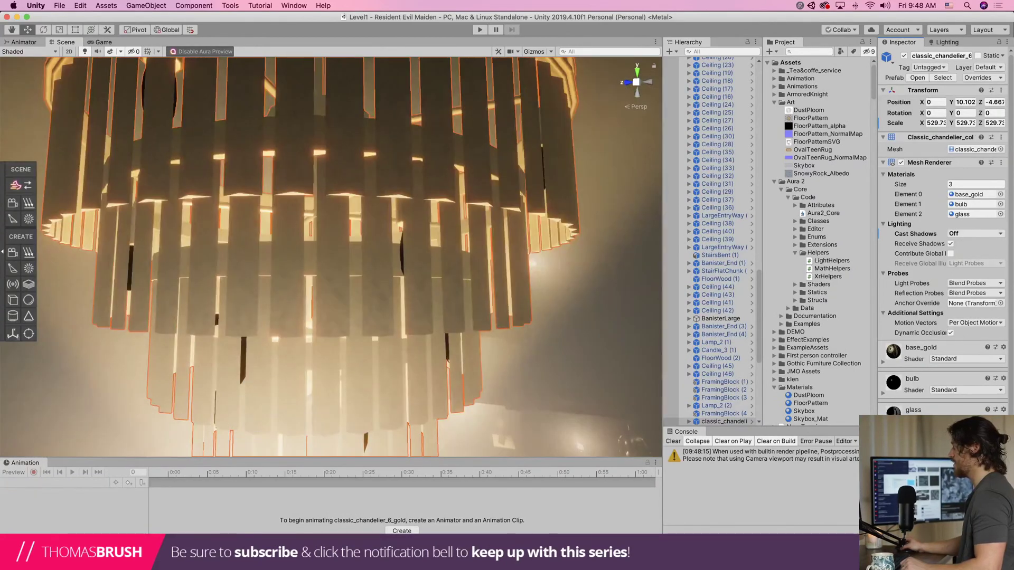
scroll(315, 308, down, 5)
scroll(314, 308, up, 3)
alt+drag(314, 309, 294, 328)
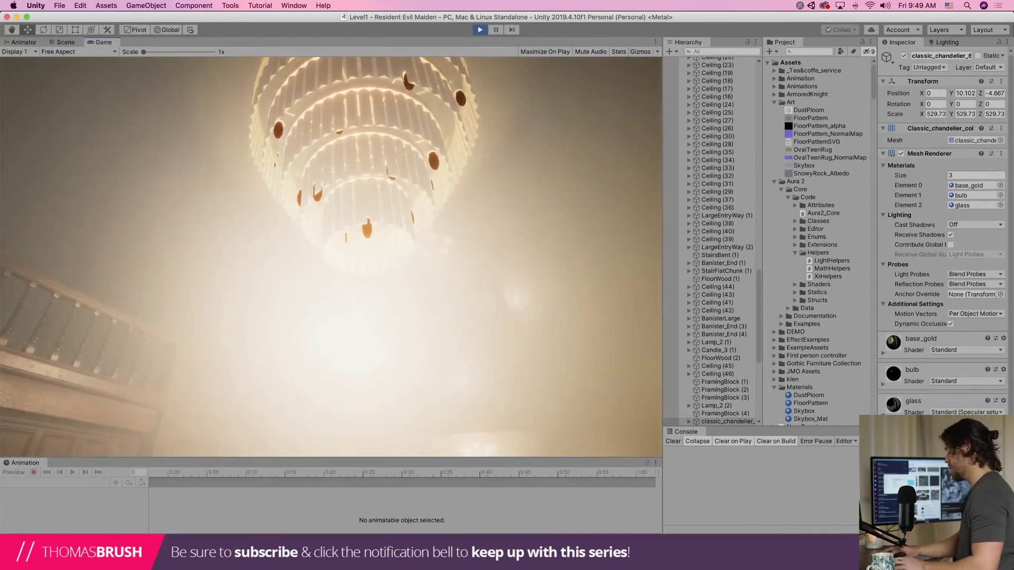
End the play test and inspect the chandelier's strips and bulbs up close in the scene
key(super+p)
scroll(393, 236, up, 10)
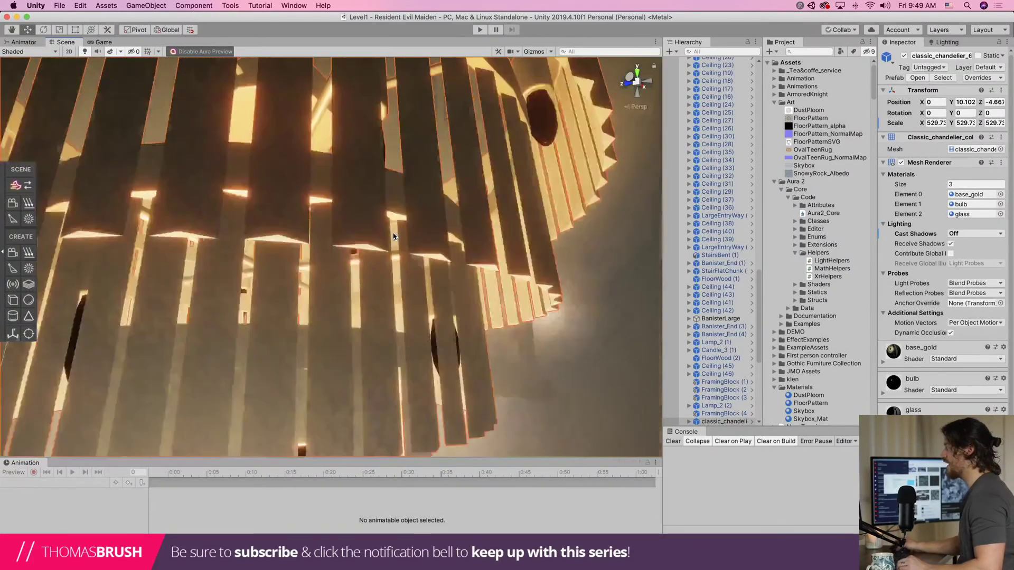
scroll(395, 226, down, 3)
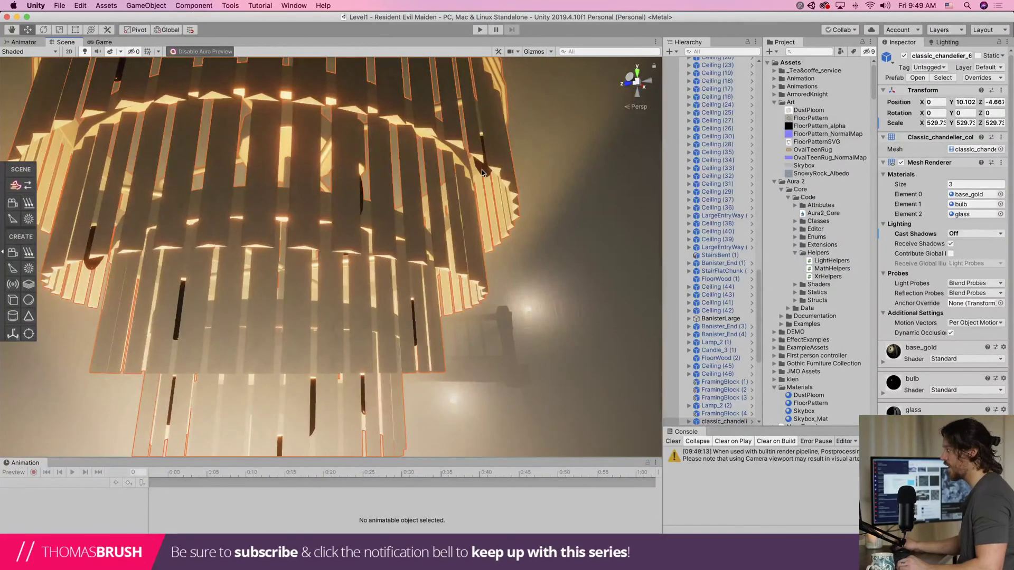
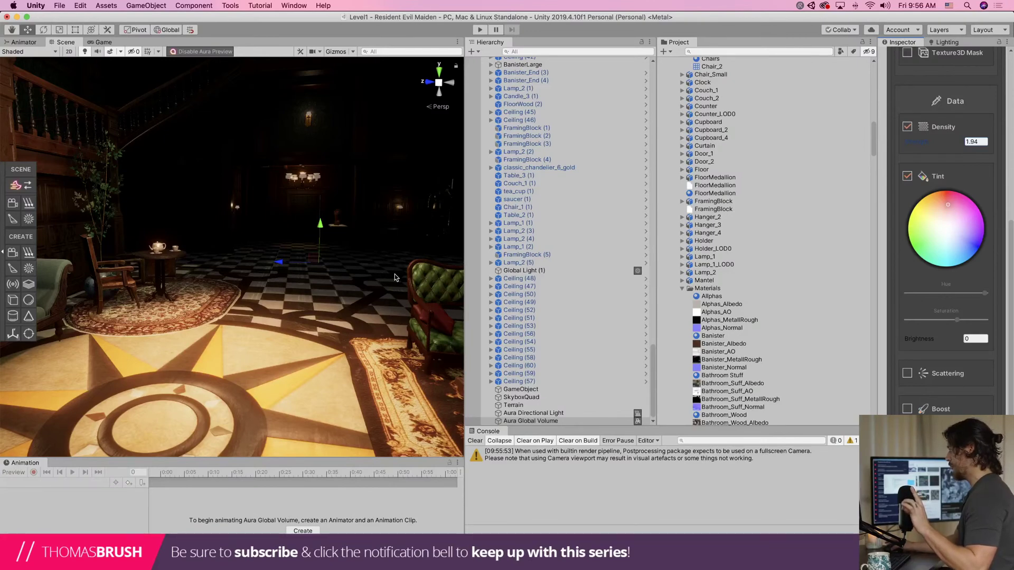
Set the shape of the Aura Global Volume to Box
scroll(977, 141, up, 10)
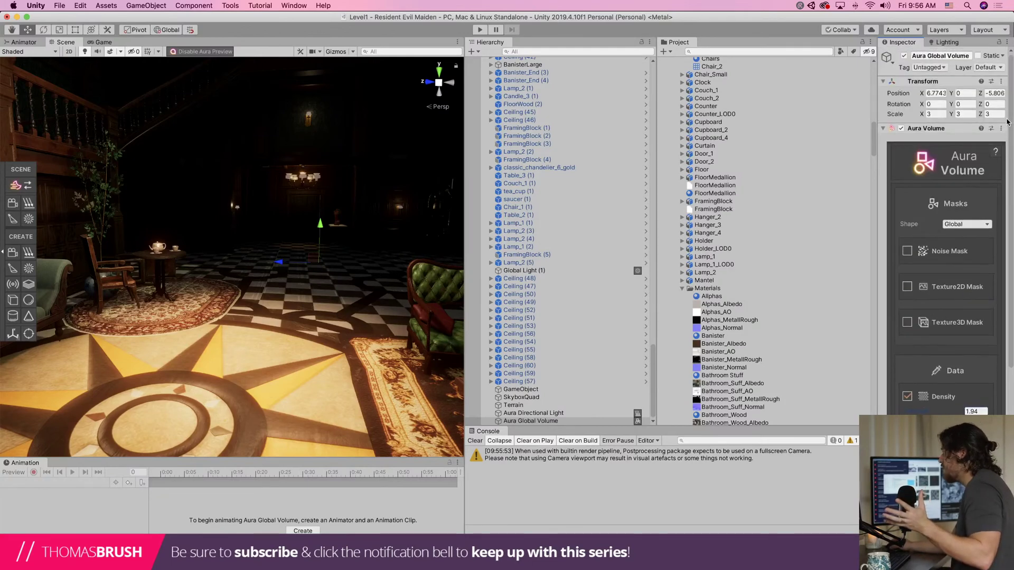
click(966, 224)
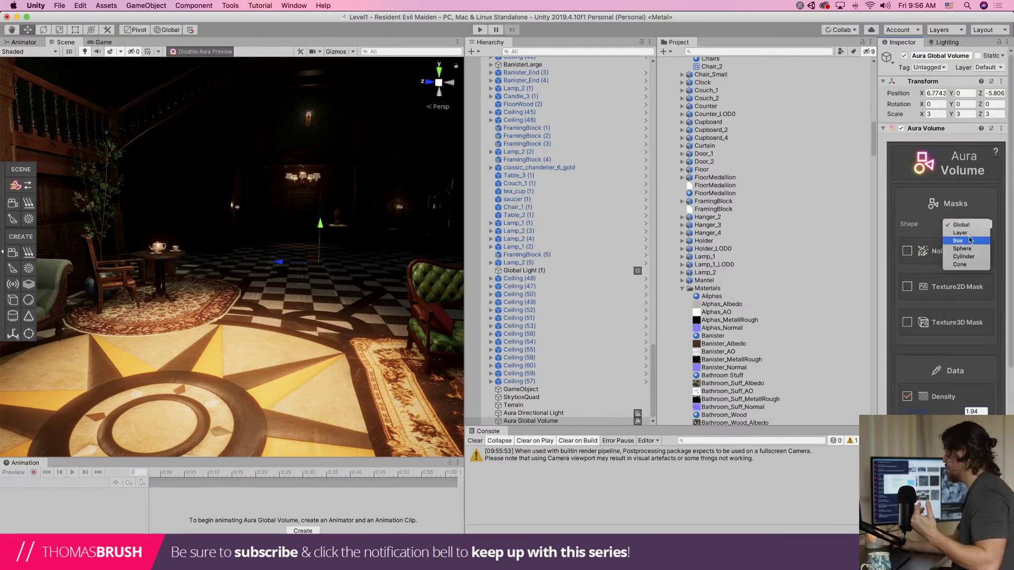
click(969, 241)
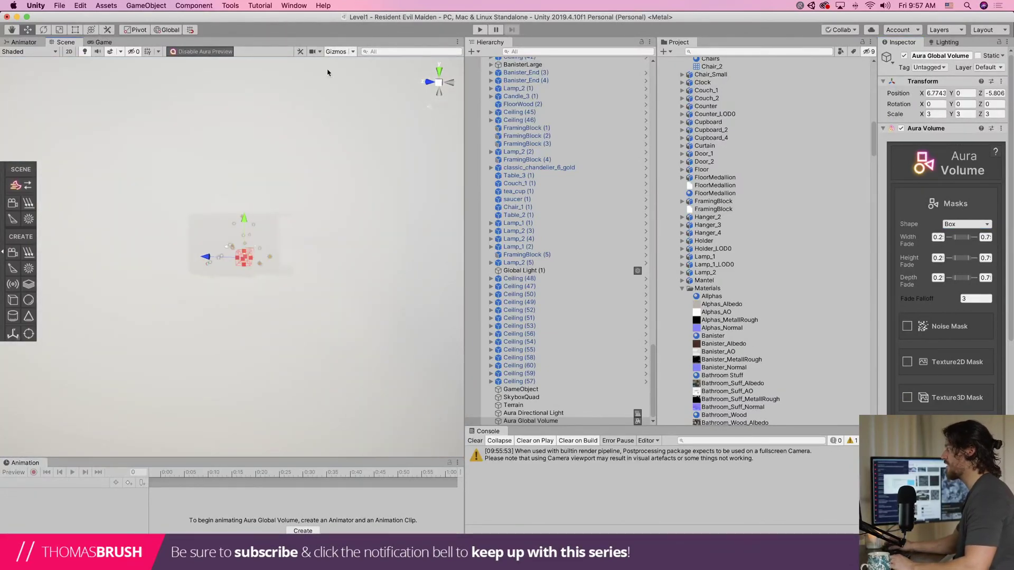
Stretch the box fog volume horizontally around the mansion to a scale of about 44 in X and 38 in Z
scroll(272, 267, up, 5)
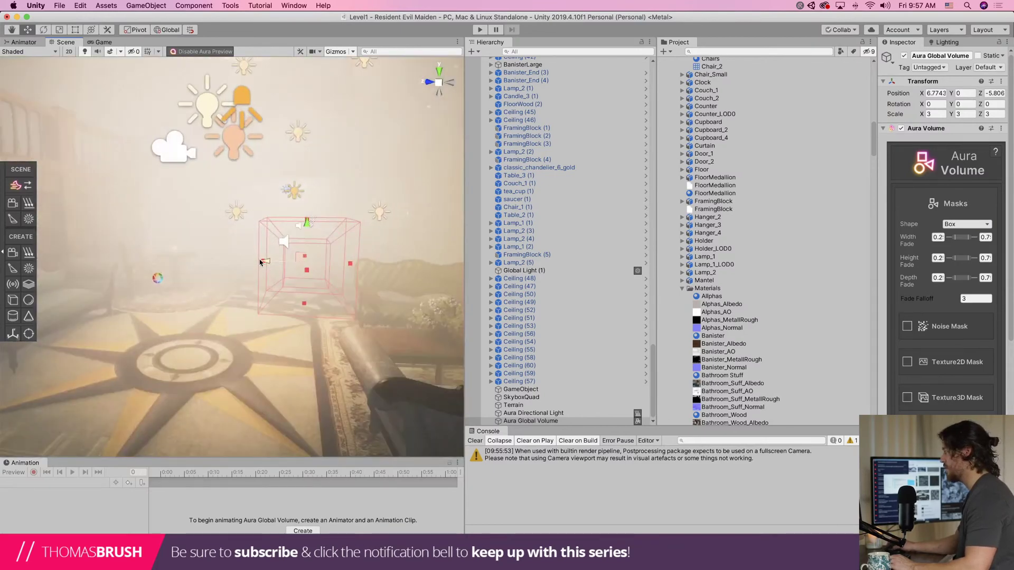
scroll(272, 266, up, 5)
scroll(191, 264, up, 5)
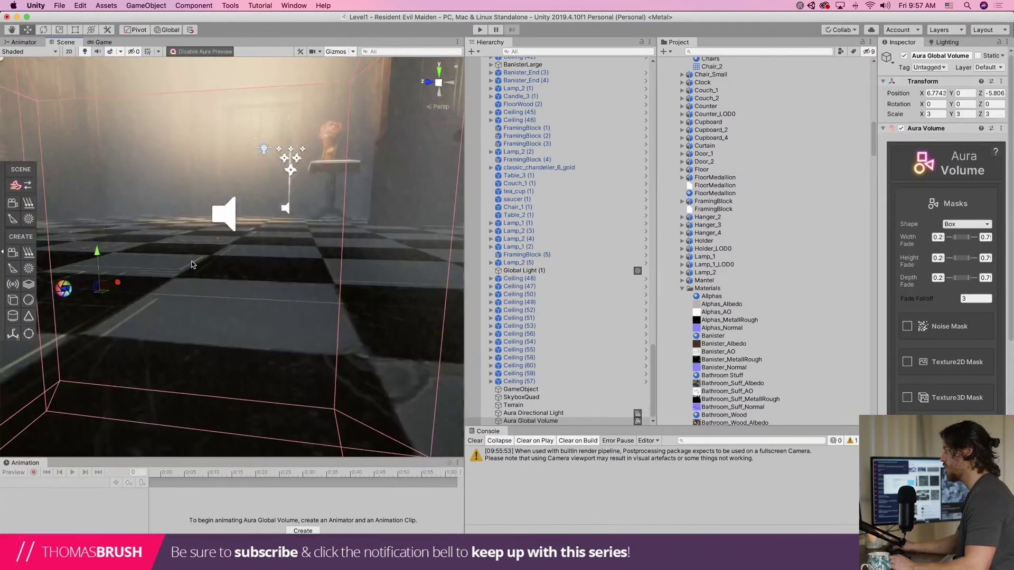
key(f)
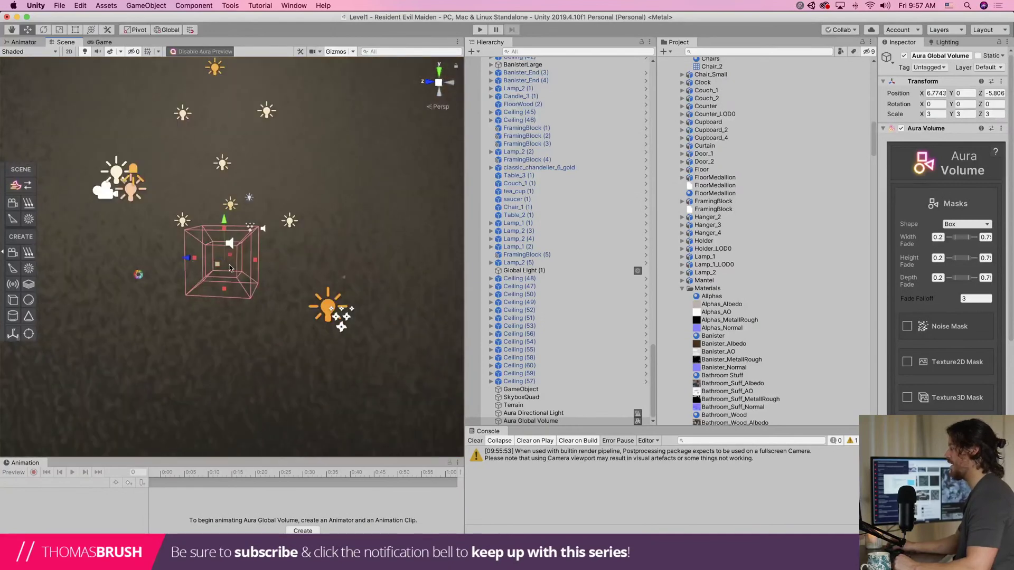
mouse_move(229, 267)
mouse_down()
mouse_move(290, 274)
mouse_move(247, 267)
mouse_up()
scroll(246, 267, up, 5)
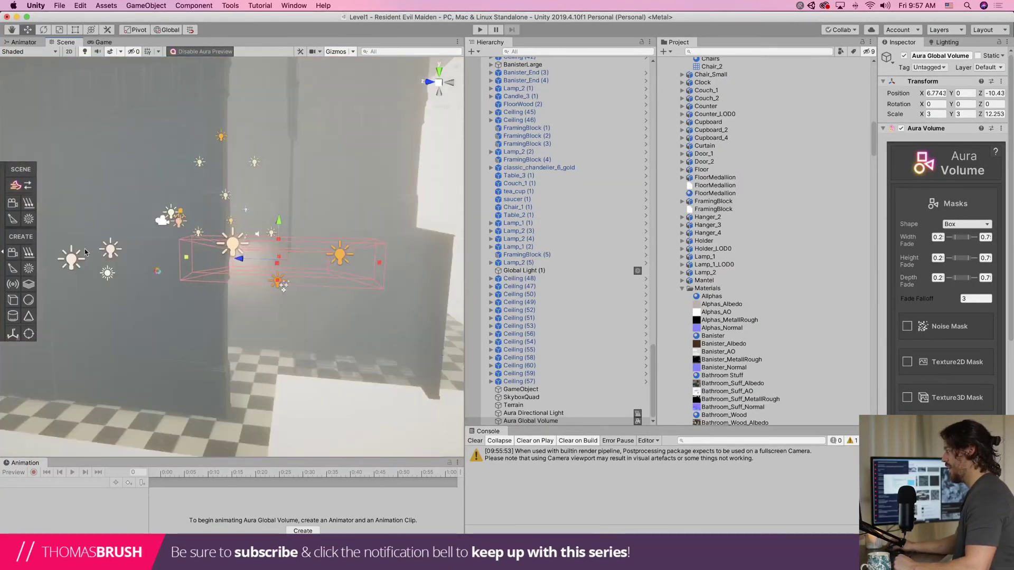
drag(85, 252, 2, 255)
drag(113, 260, 168, 315)
scroll(168, 315, down, 5)
middle_drag(260, 310, 359, 342)
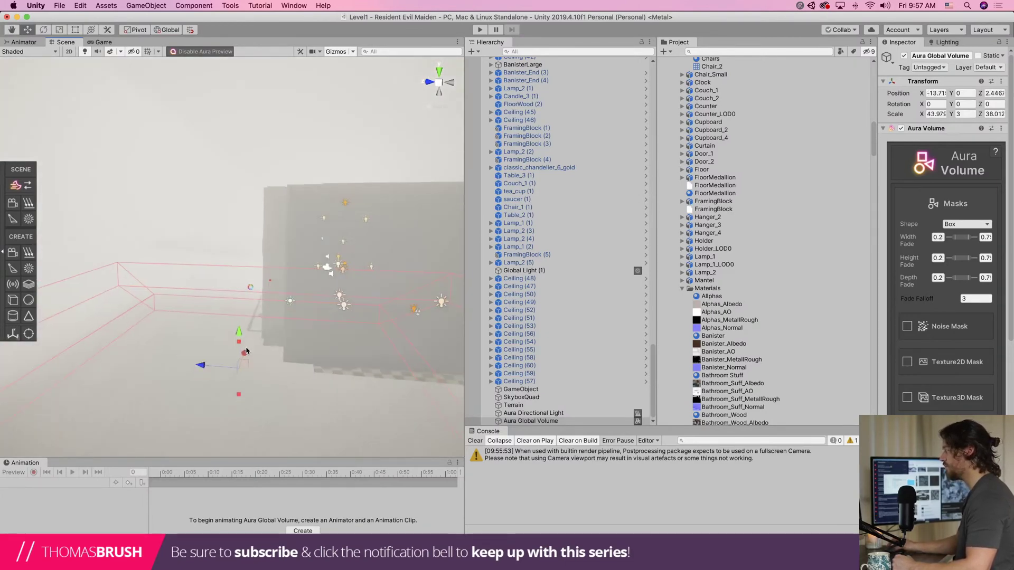
Extend the box volume's height to a Y scale of about 45.7 and shift it to about -0.99 in X
alt+drag(244, 345, 152, 382)
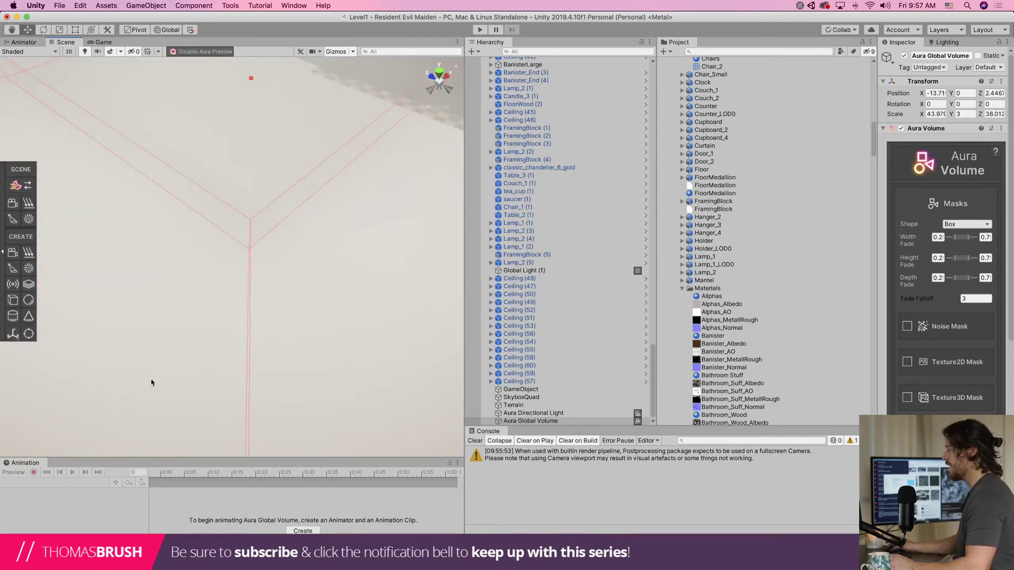
scroll(151, 383, down, 10)
drag(254, 280, 310, 243)
middle_drag(303, 245, 272, 323)
drag(245, 345, 345, 365)
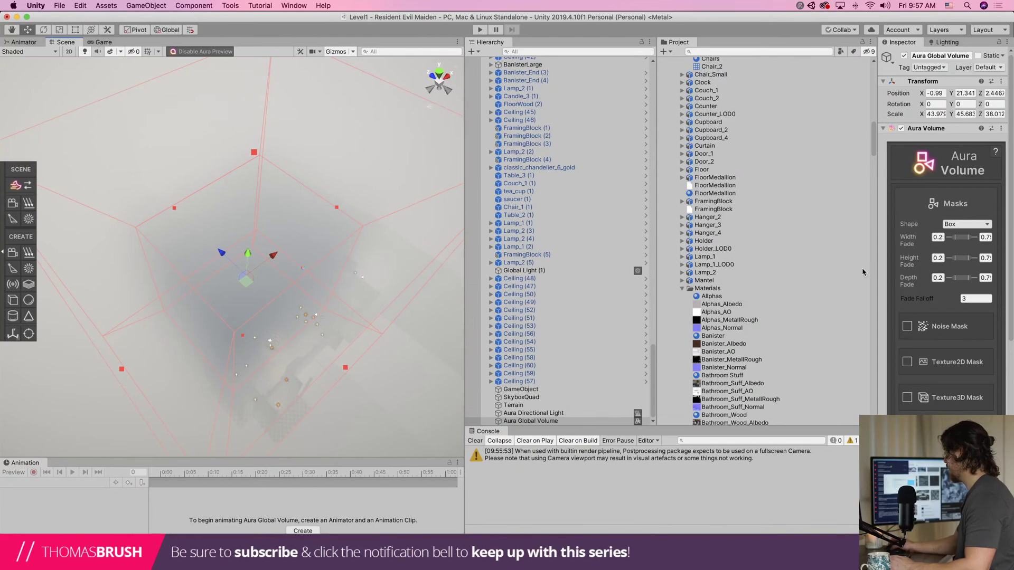
Set the box volume's fade falloff to 0.2 and check the fog inside the mansion
click(963, 298)
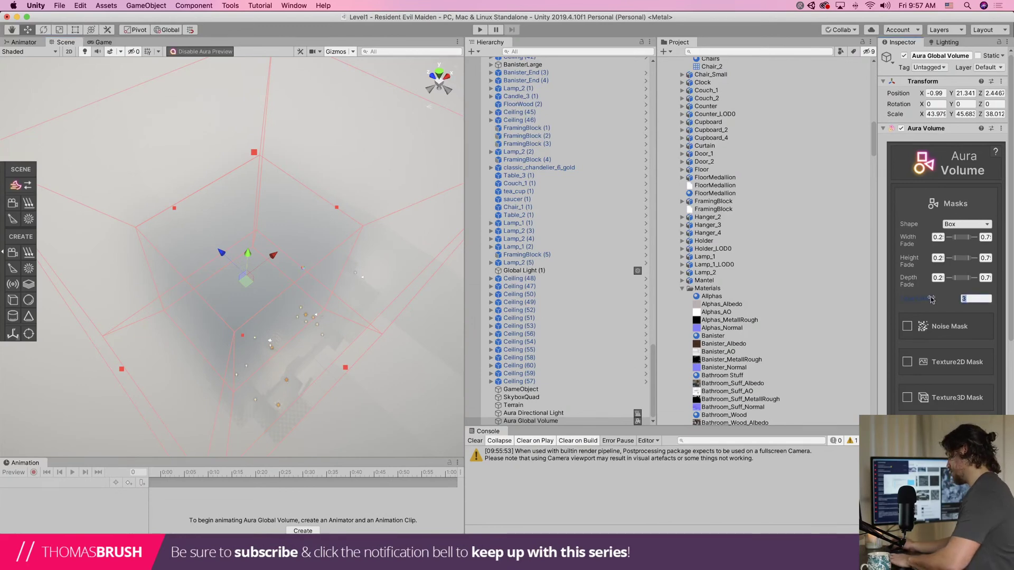
text(.2)
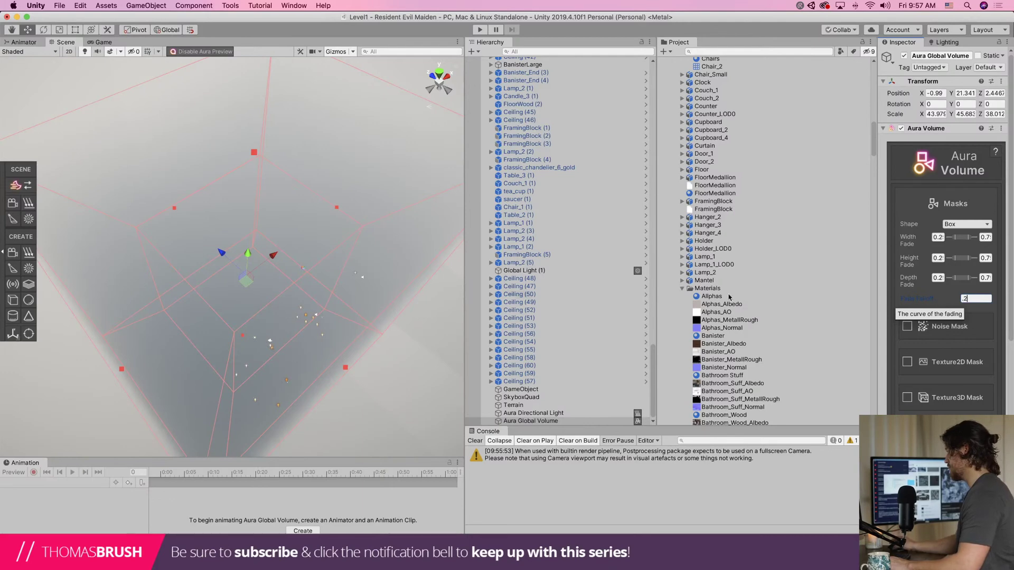
alt+drag(278, 270, 369, 276)
scroll(348, 317, up, 2)
scroll(348, 317, up, 6)
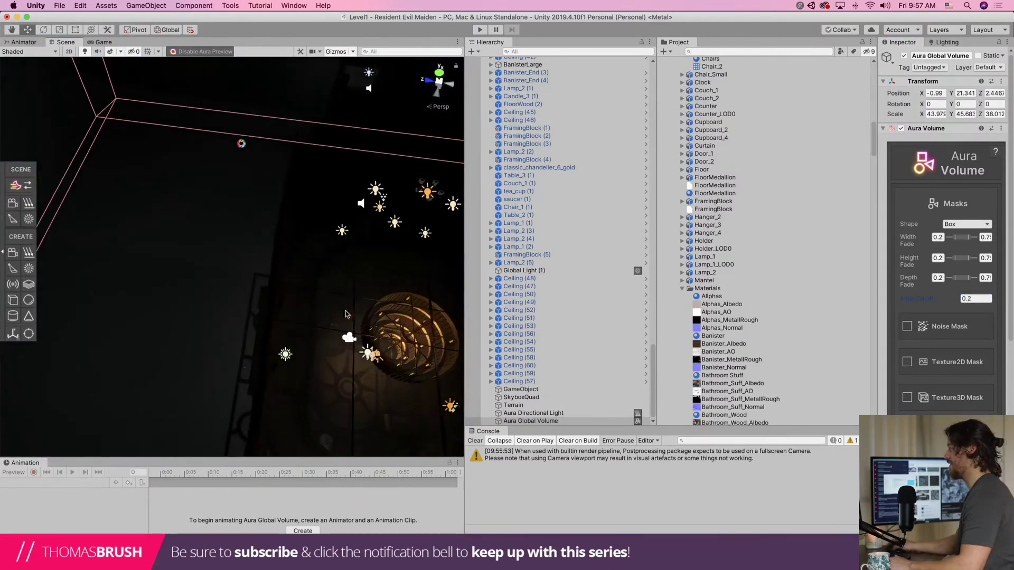
Move the box fog volume along the Z axis to about -1.79
scroll(324, 302, down, 8)
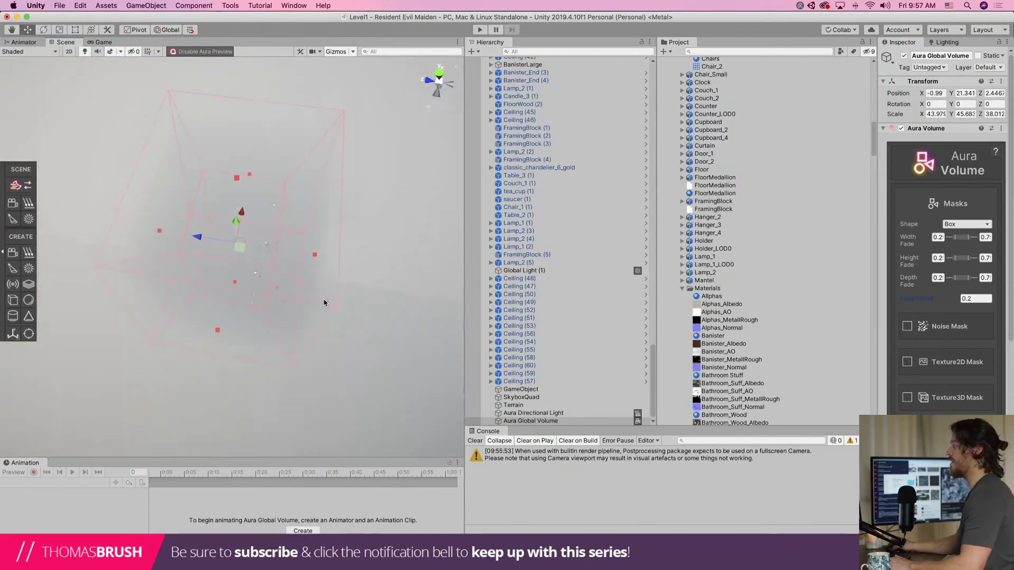
scroll(201, 241, up, 6)
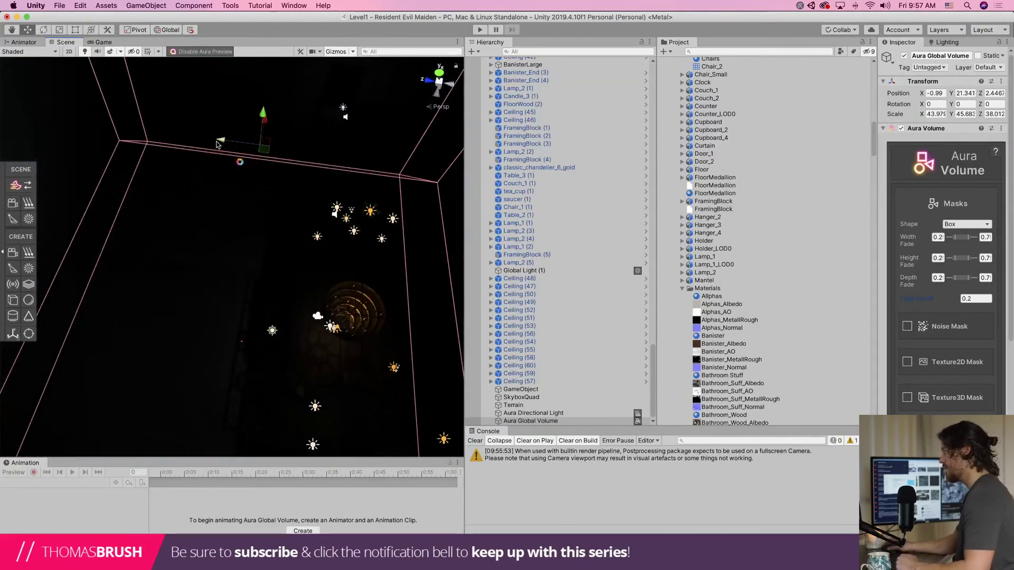
drag(217, 144, 344, 199)
scroll(344, 199, down, 6)
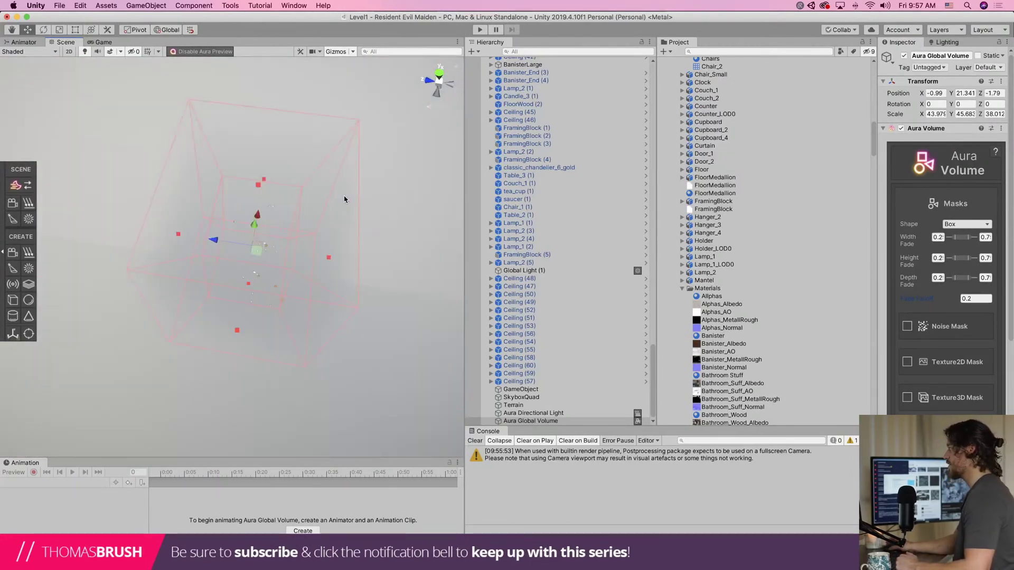
Turn off the scene view effects and check from above how the box volume covers the mansion and terrain
click(120, 51)
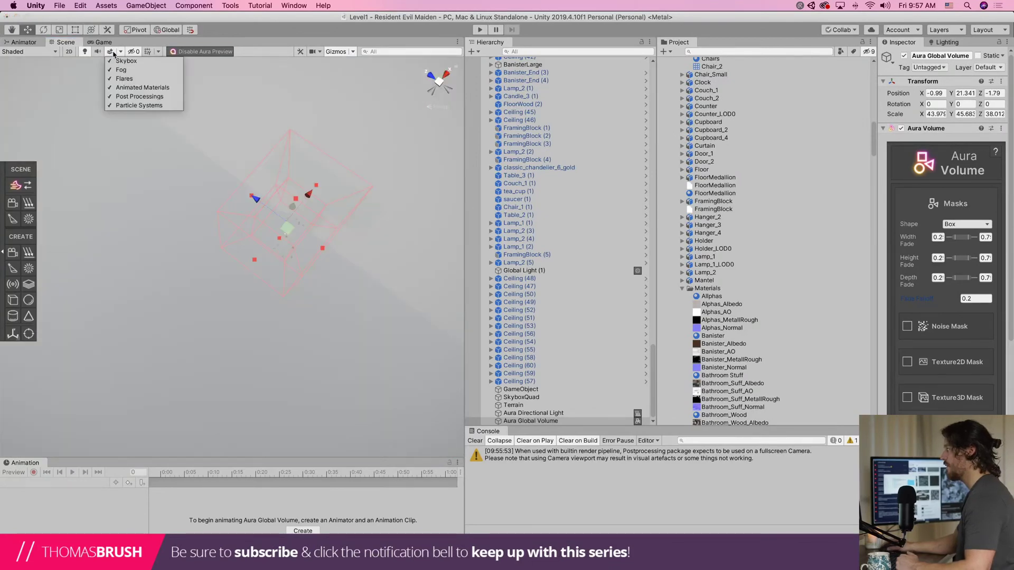
click(109, 51)
click(109, 53)
click(110, 53)
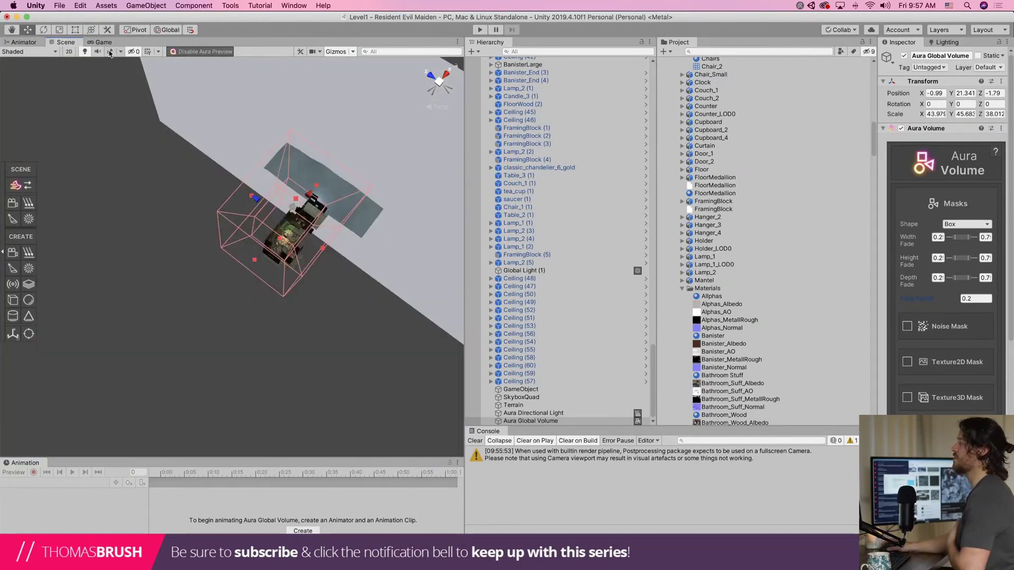
scroll(212, 152, up, 6)
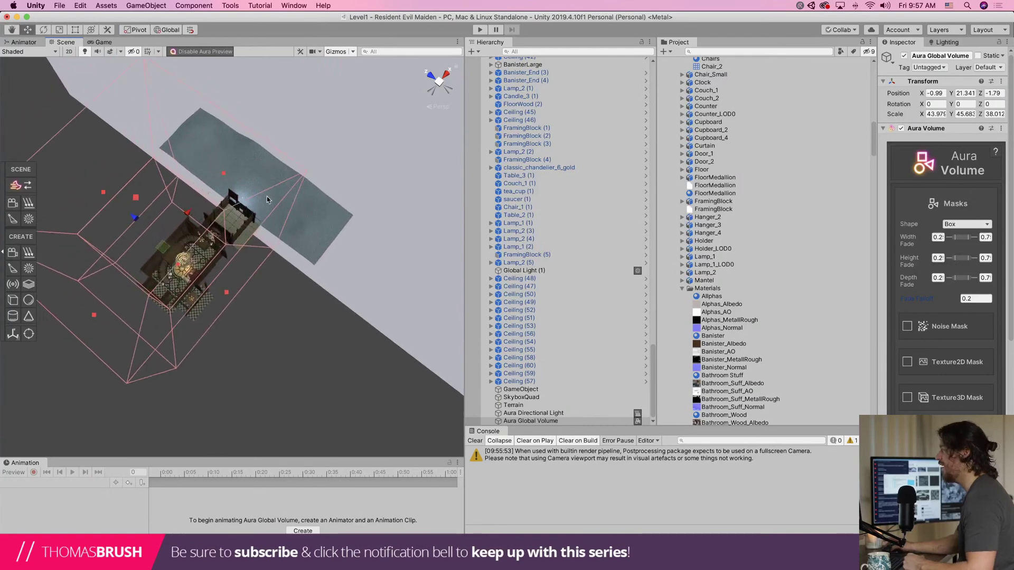
key(f)
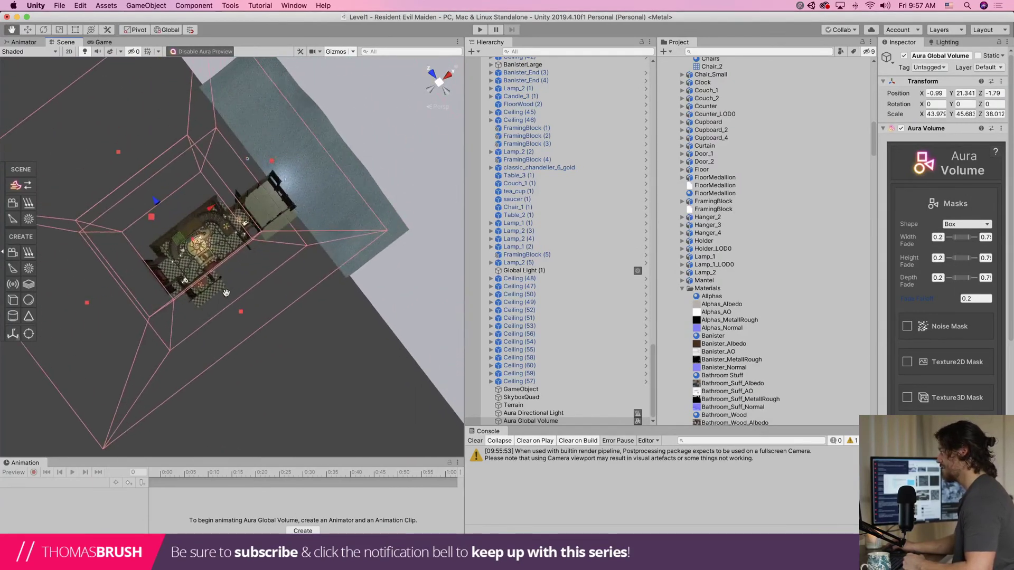
Narrow the box volume from one side to an X scale of about 39.5, with its centre at about -3.25 in X
alt+drag(272, 167, 148, 189)
mouse_move(149, 189)
middle_down()
mouse_move(86, 167)
mouse_move(158, 192)
middle_up()
scroll(264, 195, up, 4)
drag(263, 181, 274, 181)
middle_drag(121, 198, 216, 195)
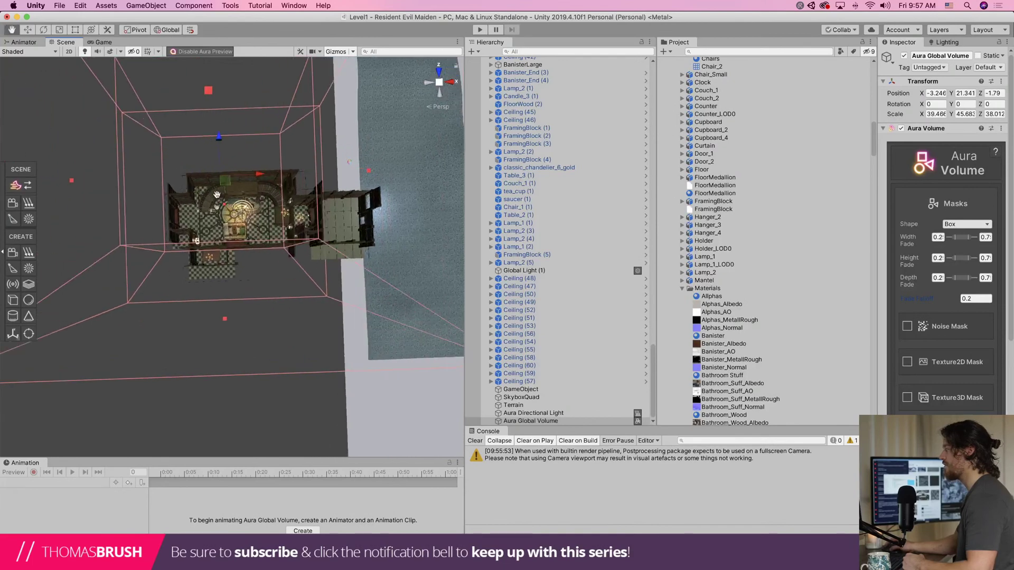
Extend the box volume's depth to a Z scale of about 49.05, centred near -7.31 in Z, and set its fade falloff to 0
scroll(81, 180, up, 1)
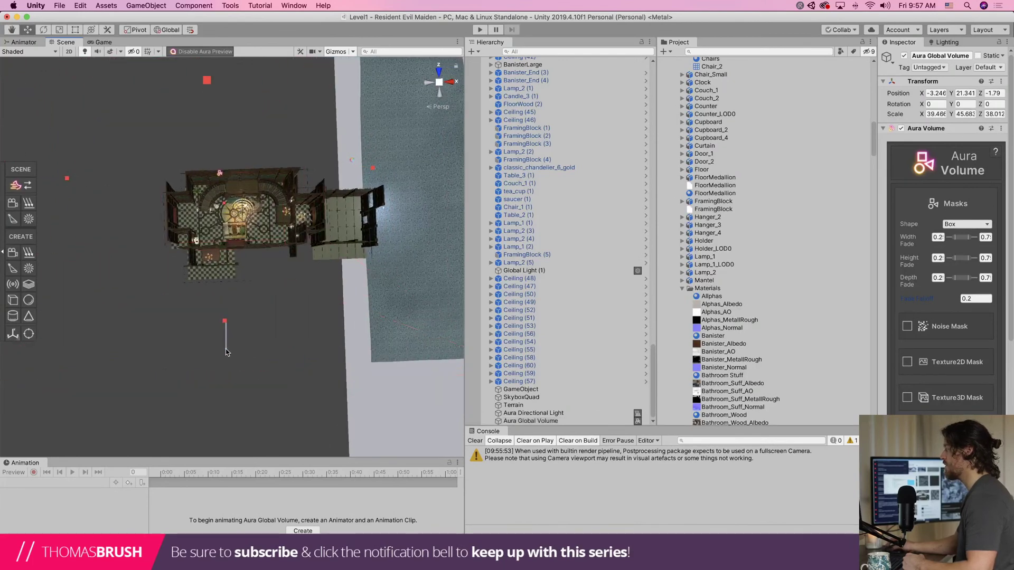
drag(224, 322, 218, 406)
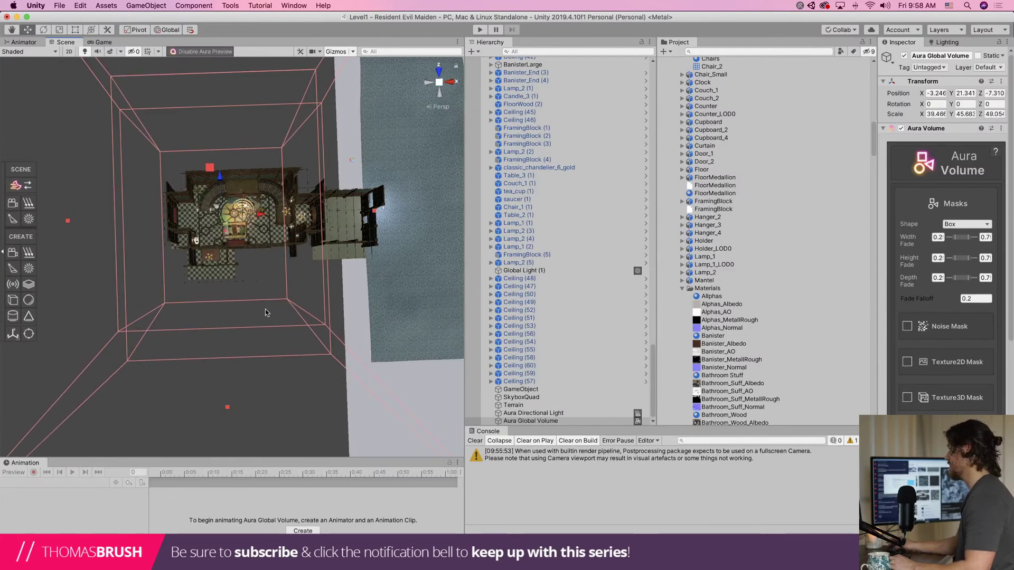
alt+drag(265, 309, 222, 236)
scroll(554, 264, up, 1)
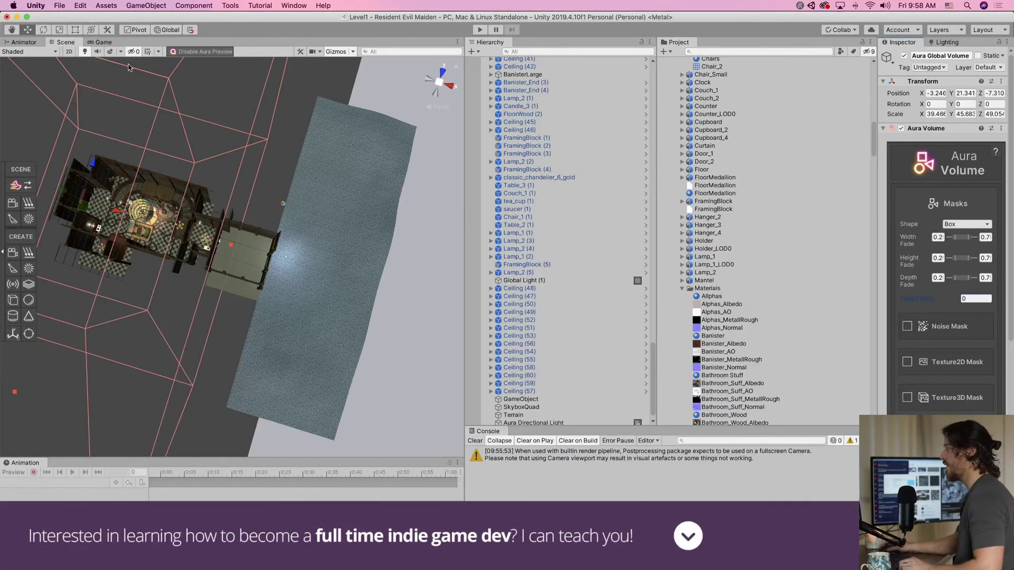
Turn the scene view effects back on and inspect the fog around the couches and hall inside the mansion
click(112, 51)
scroll(213, 275, up, 5)
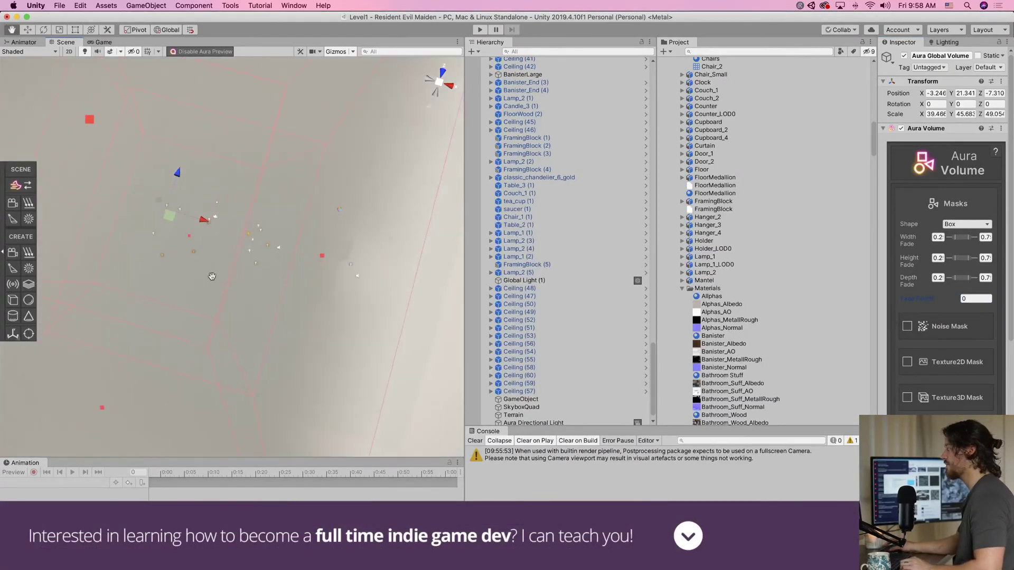
scroll(212, 275, up, 5)
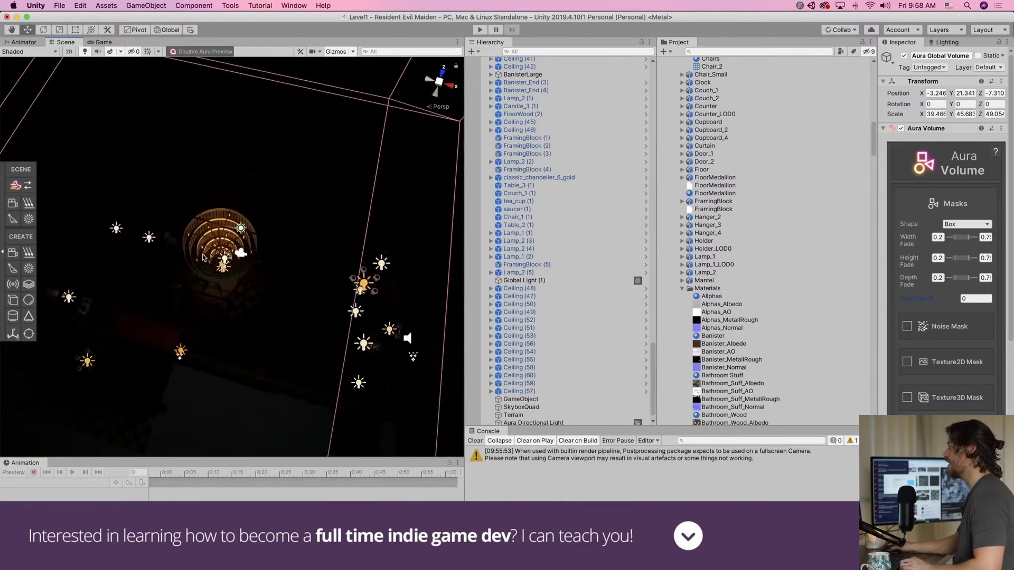
scroll(204, 243, up, 3)
right_drag(204, 243, 542, 67)
middle_drag(372, 217, 359, 207)
scroll(359, 207, down, 6)
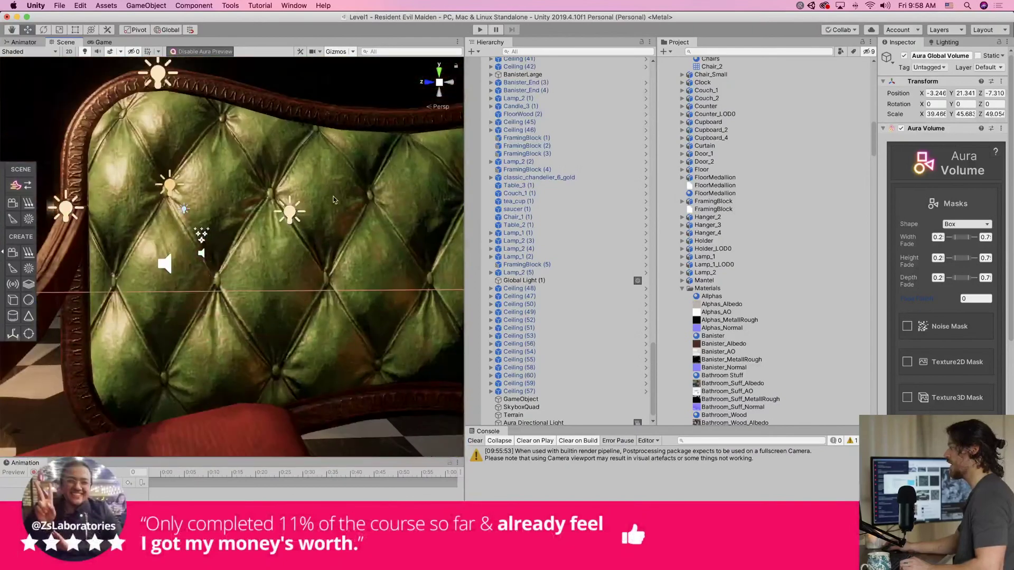
scroll(330, 201, down, 5)
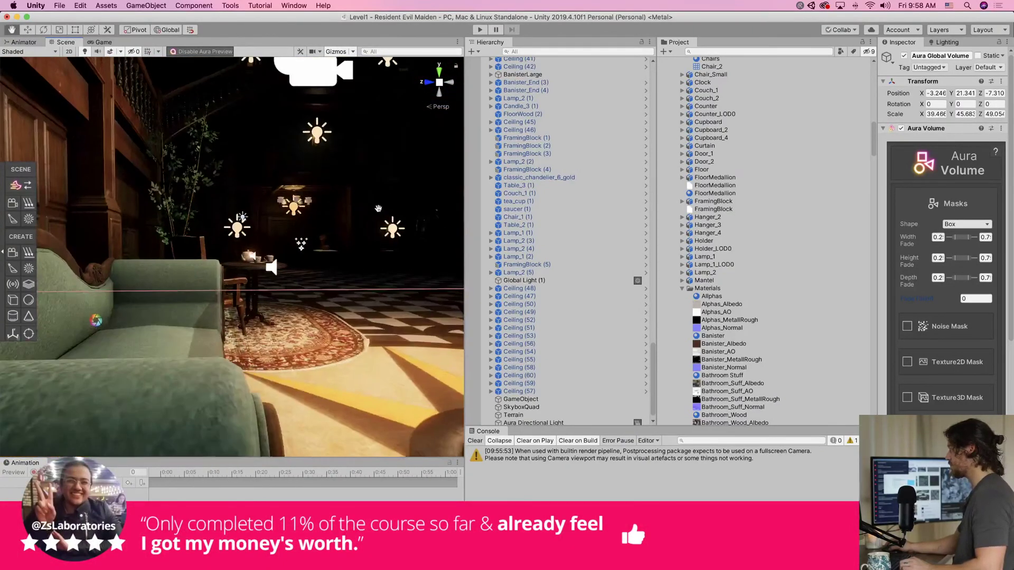
scroll(374, 204, up, 5)
scroll(559, 306, up, 3)
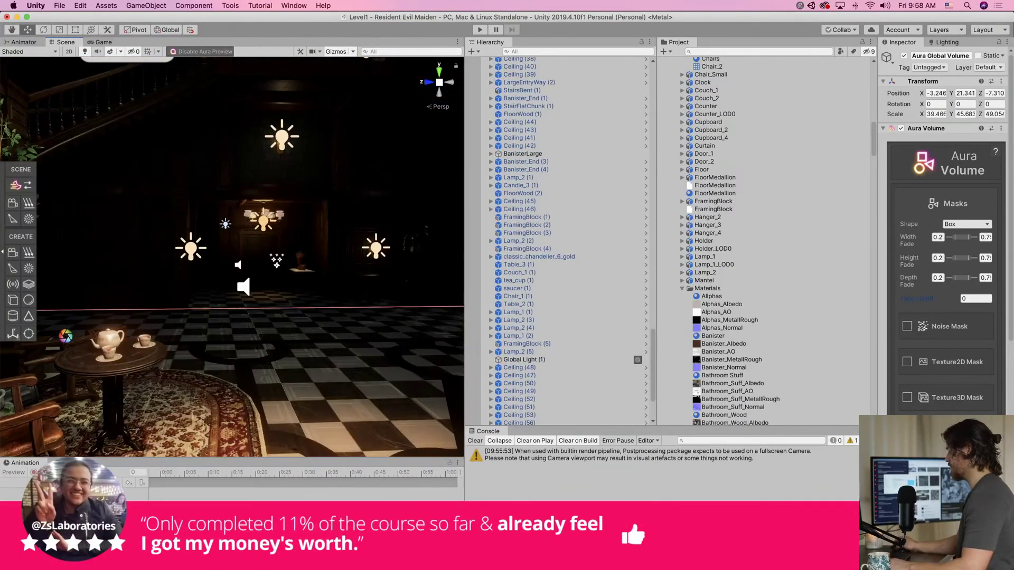
Set the volume's tint brightness to 0.02 and run the game
scroll(945, 227, down, 10)
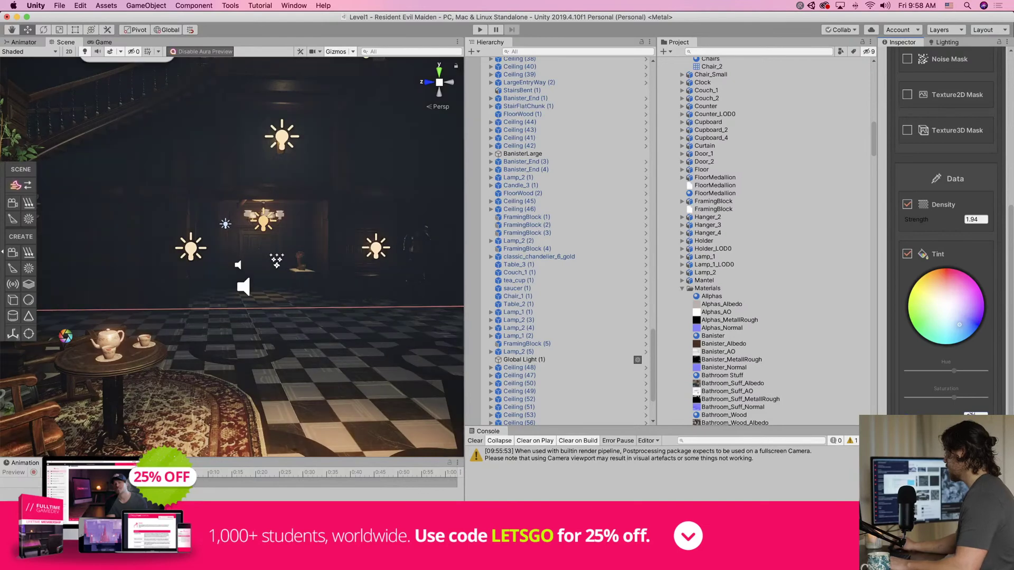
drag(973, 415, 972, 415)
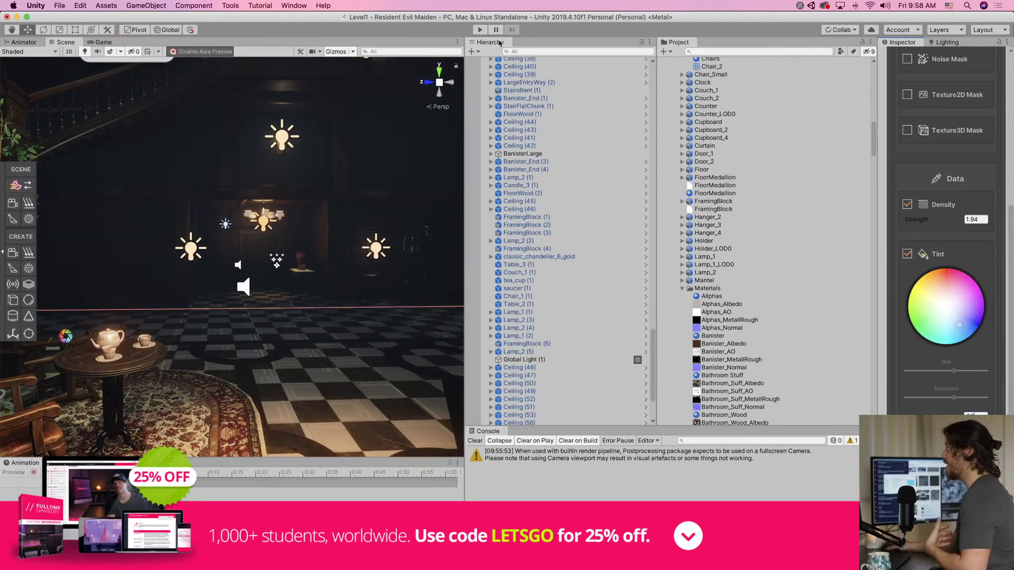
click(478, 30)
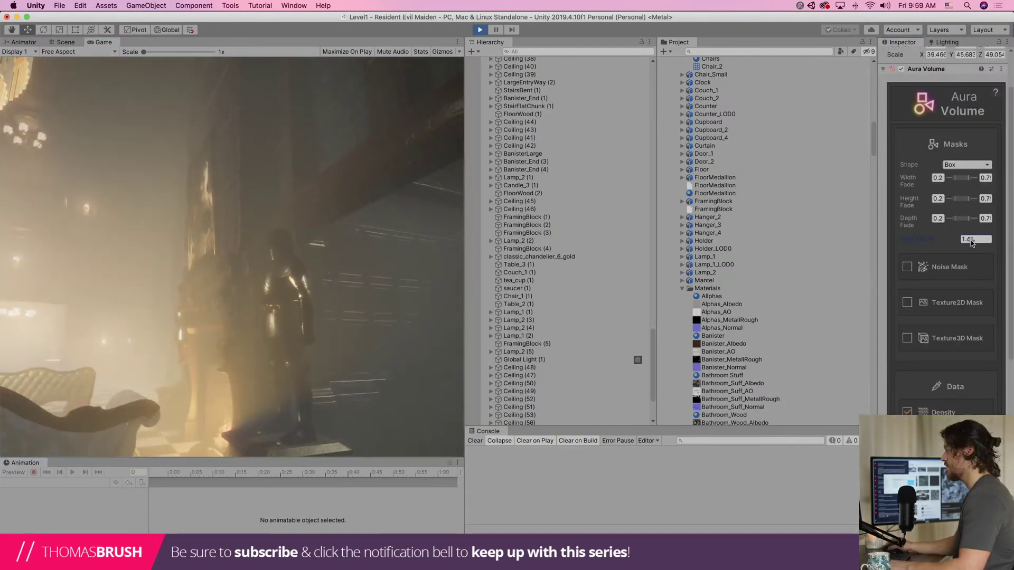
Set the volume's fade falloff to 0.19, widen the game view, and re-enable the fog density to compare the room
drag(959, 244, 950, 247)
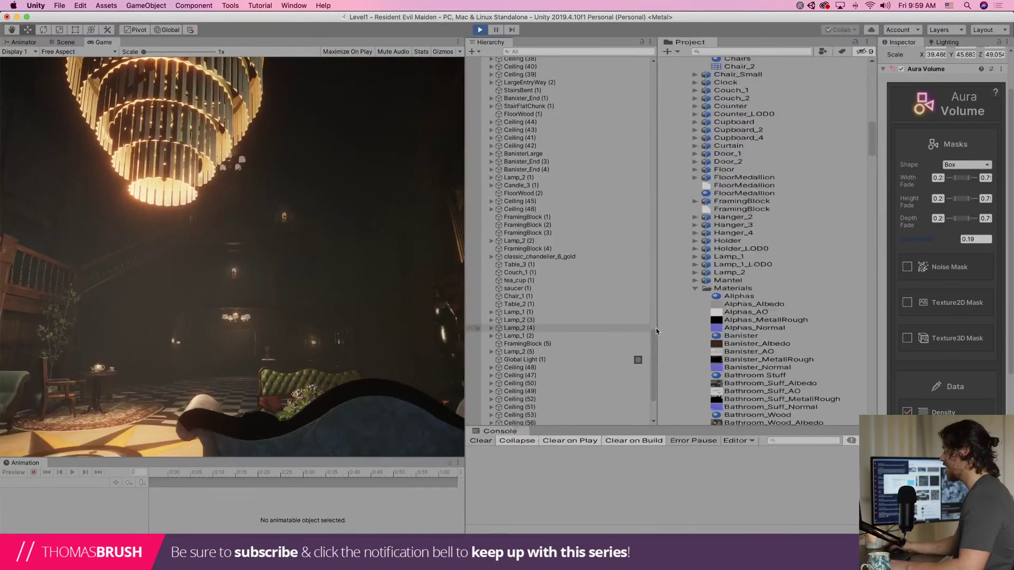
drag(465, 327, 663, 317)
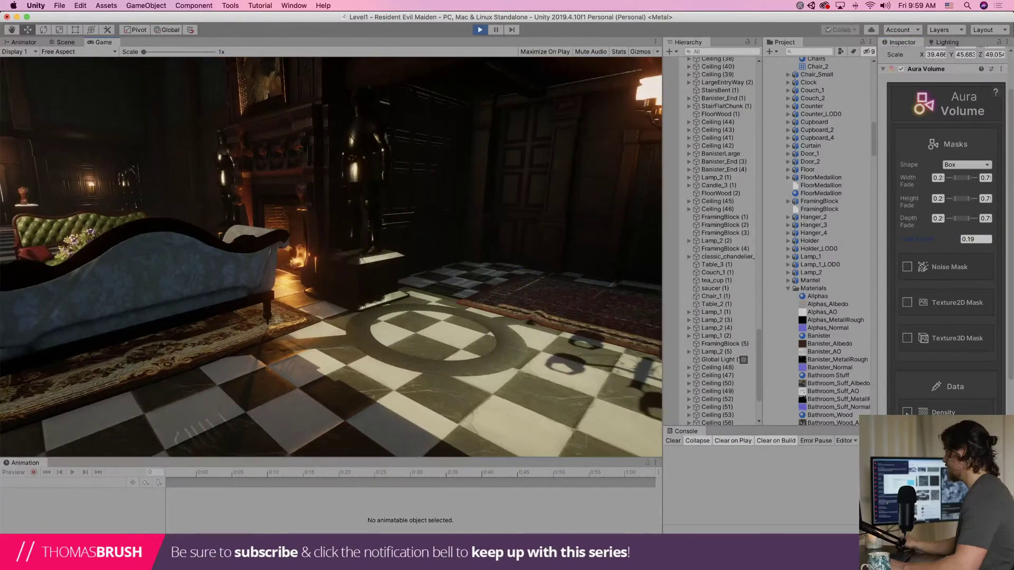
click(907, 413)
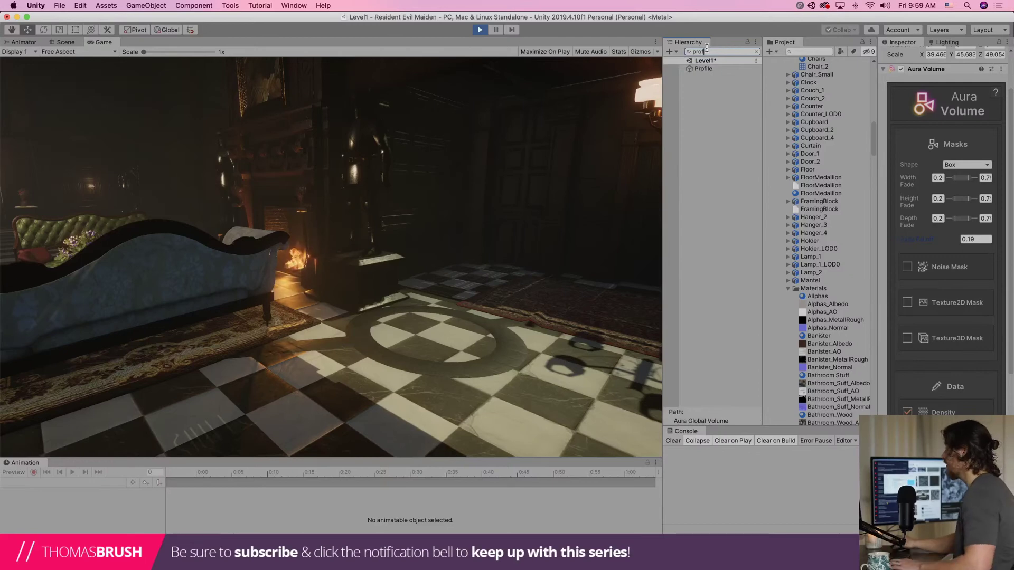
Compare the running game with the post-processing Profile object disabled and re-enabled, then clear the object search
click(703, 69)
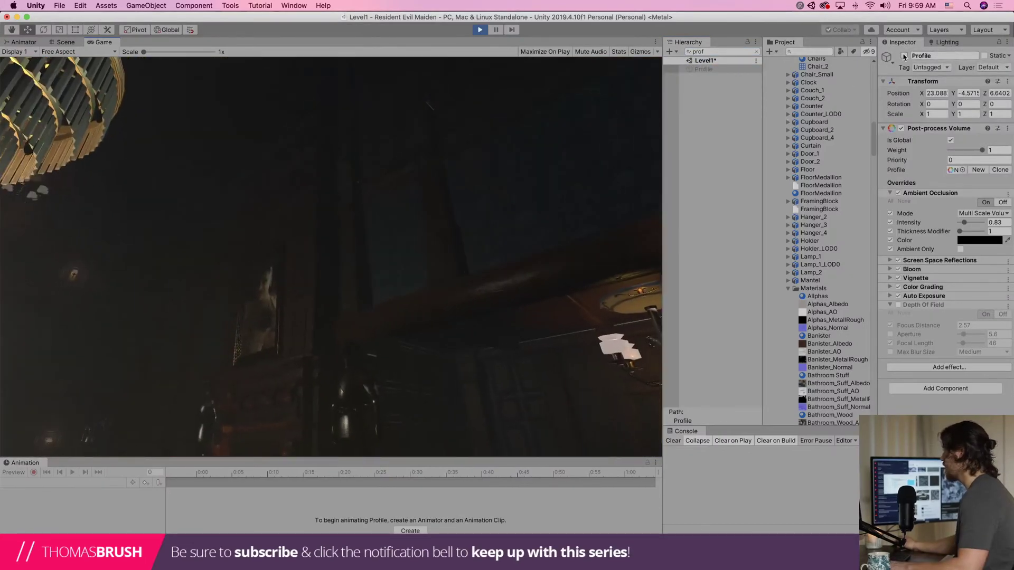
click(904, 56)
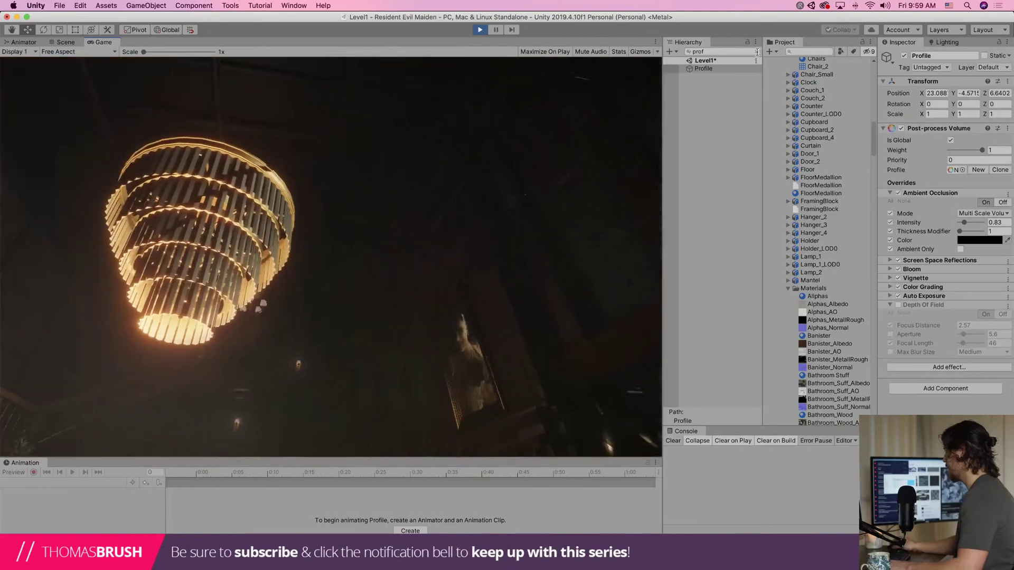
click(756, 51)
Review the settings of the Aura Directional Light and the Aura Global Volume, including its density and tint
scroll(730, 235, down, 20)
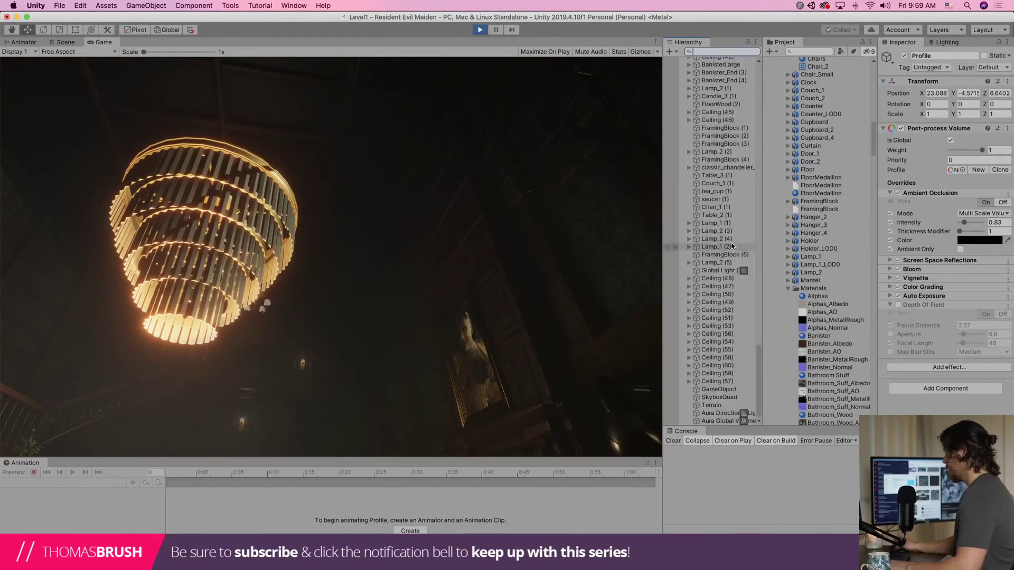
click(728, 414)
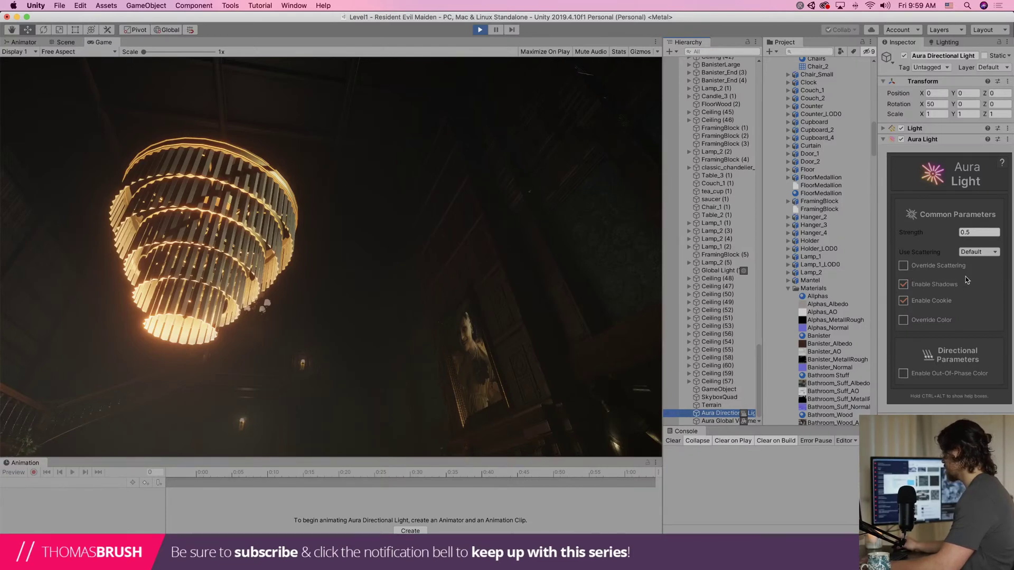
click(718, 421)
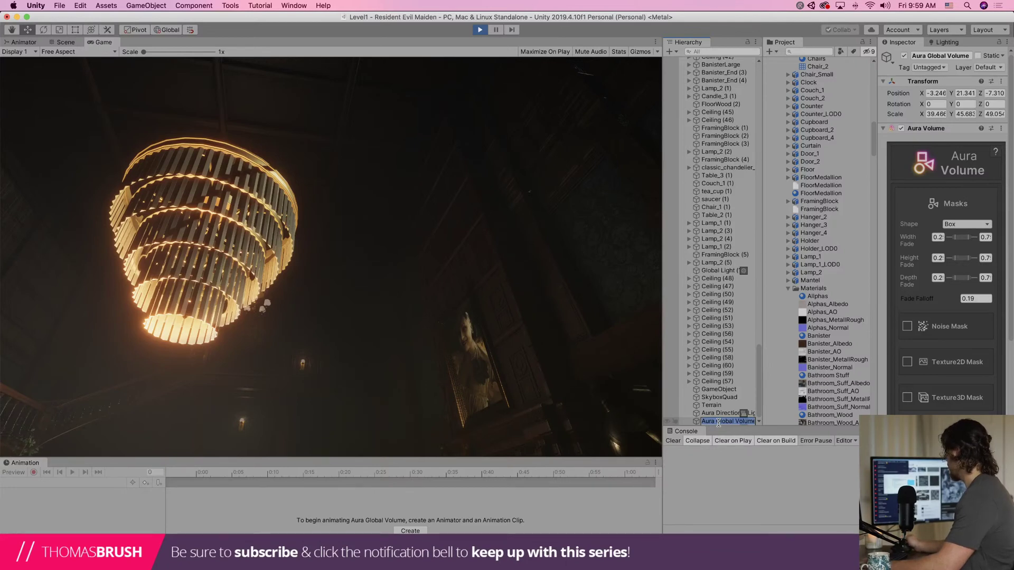
scroll(945, 237, down, 10)
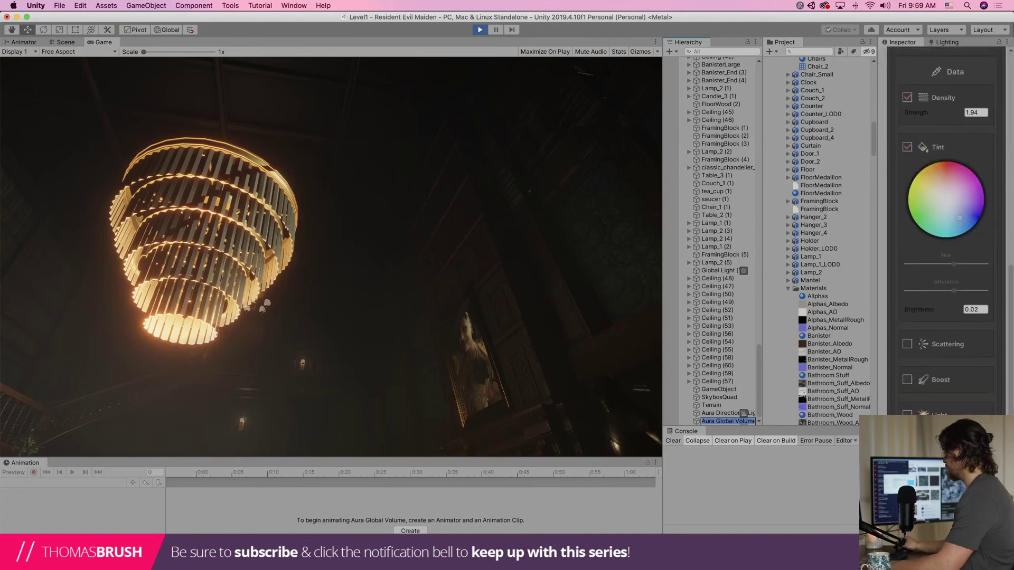
scroll(945, 238, up, 15)
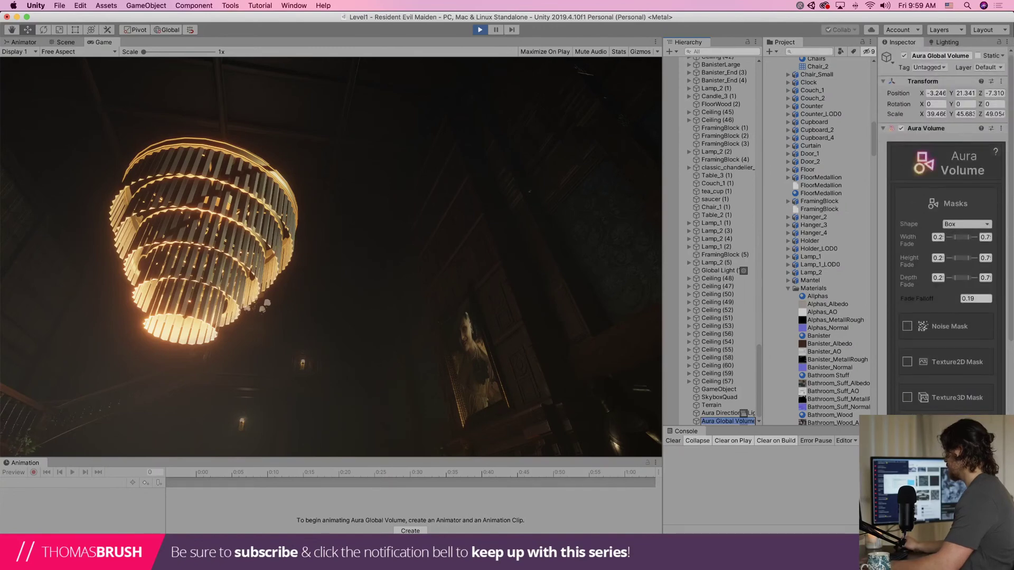
Try the noise mask on the fog volume, turn it off again, and check the shape options while keeping Box
click(906, 326)
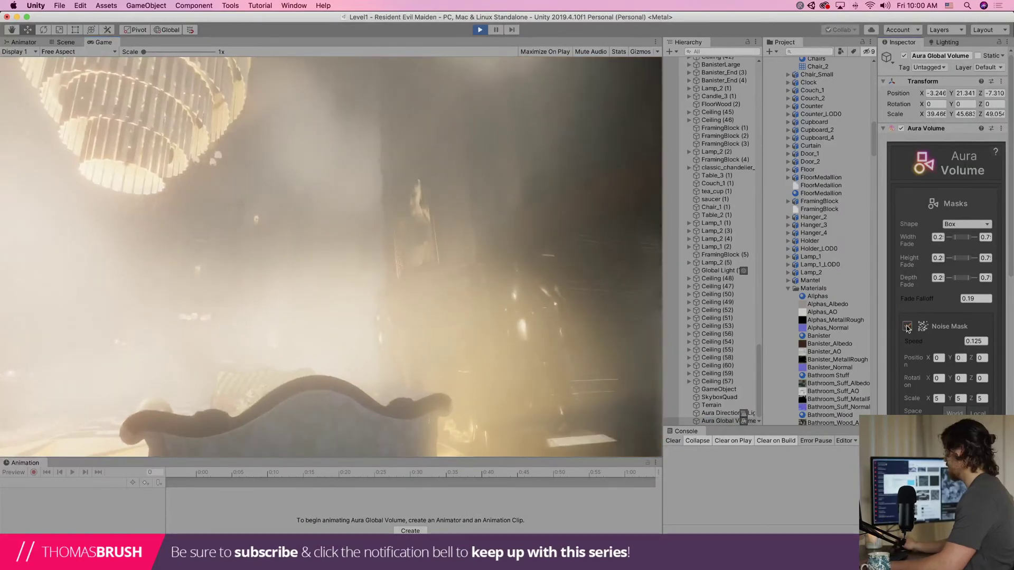
click(907, 327)
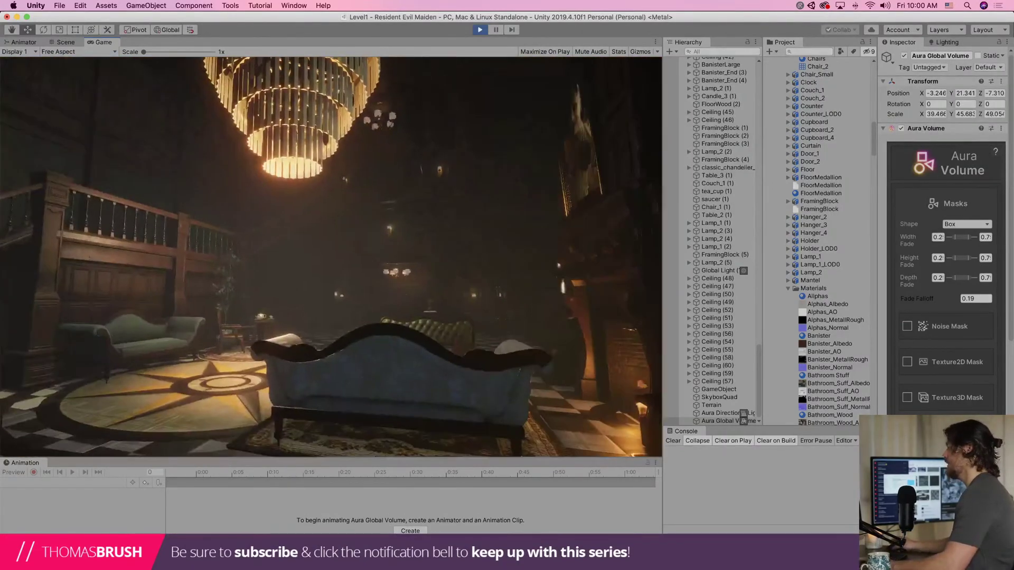
click(971, 224)
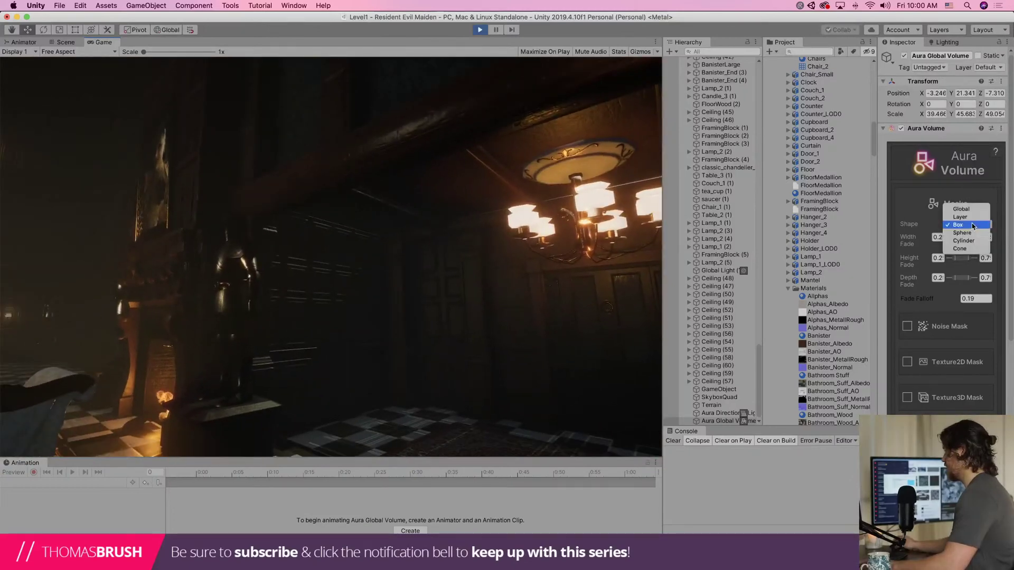
click(973, 226)
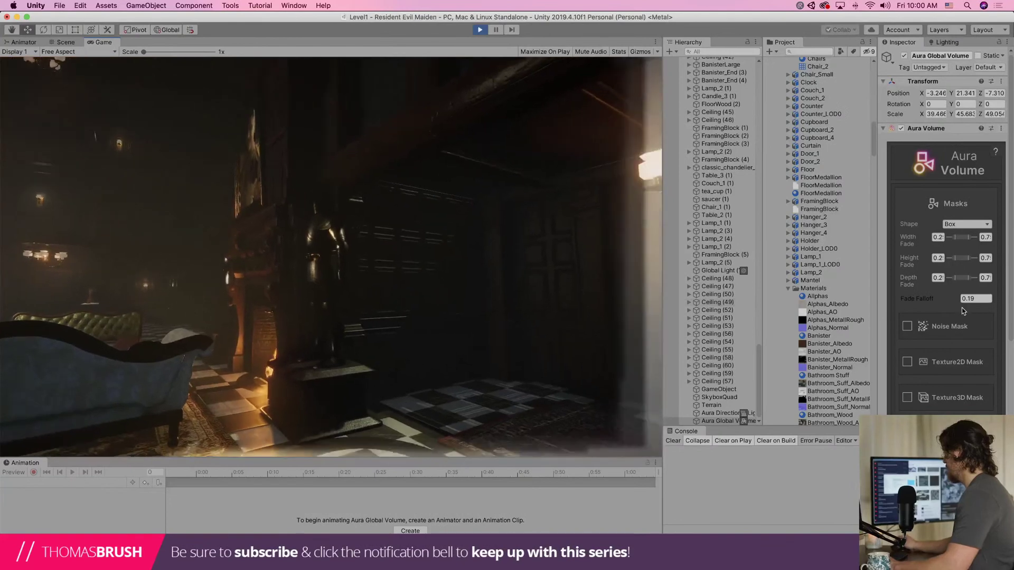
Try a fade falloff of 3 on the fog volume, undo it, and review the density and tint data
click(971, 299)
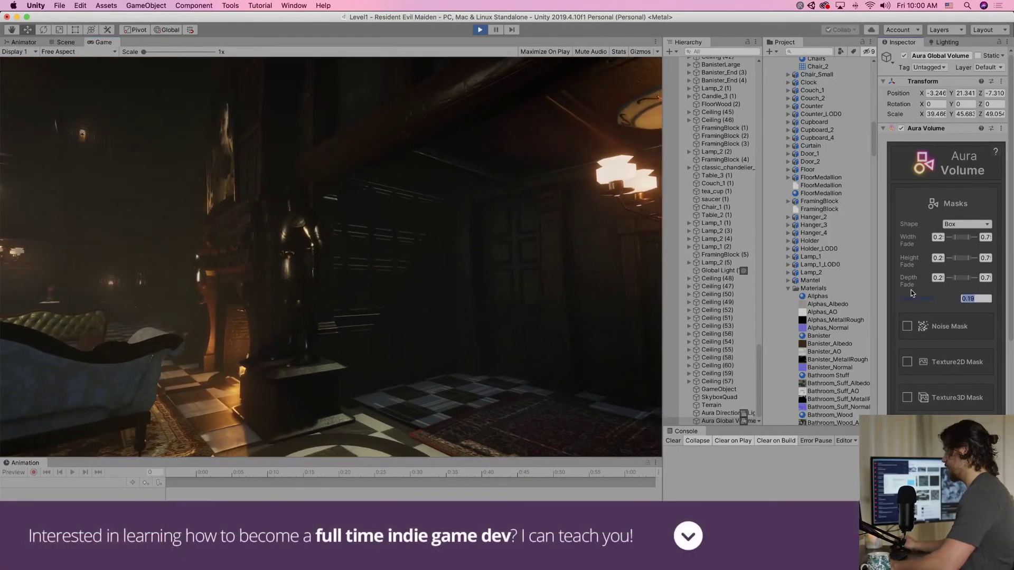
text(3)
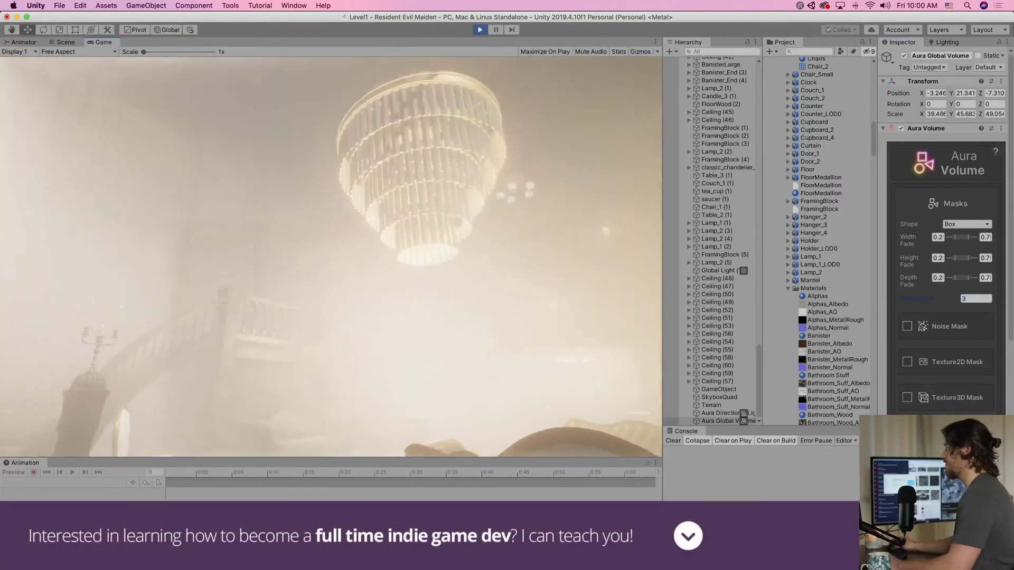
key(super+z)
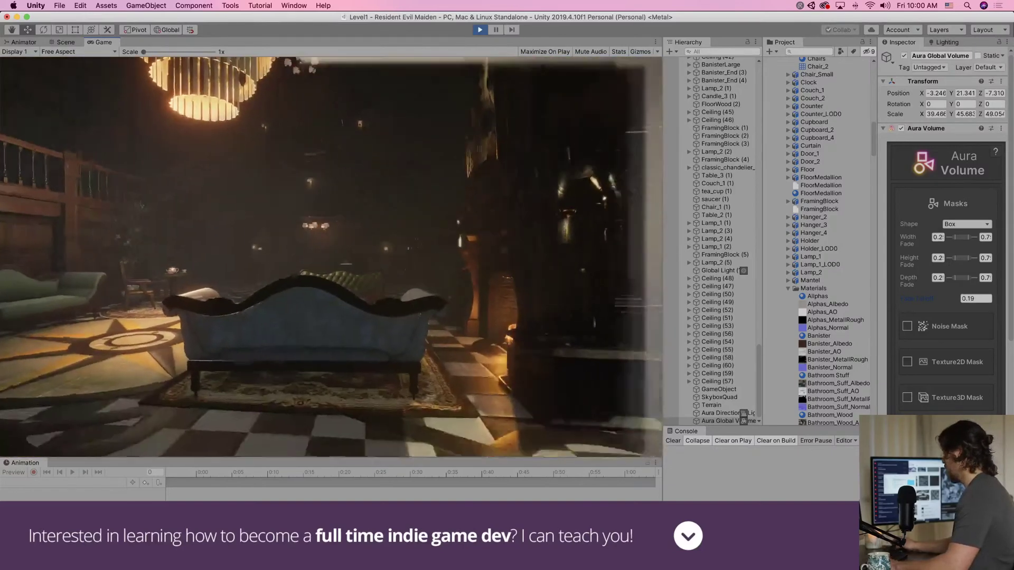
scroll(945, 238, down, 10)
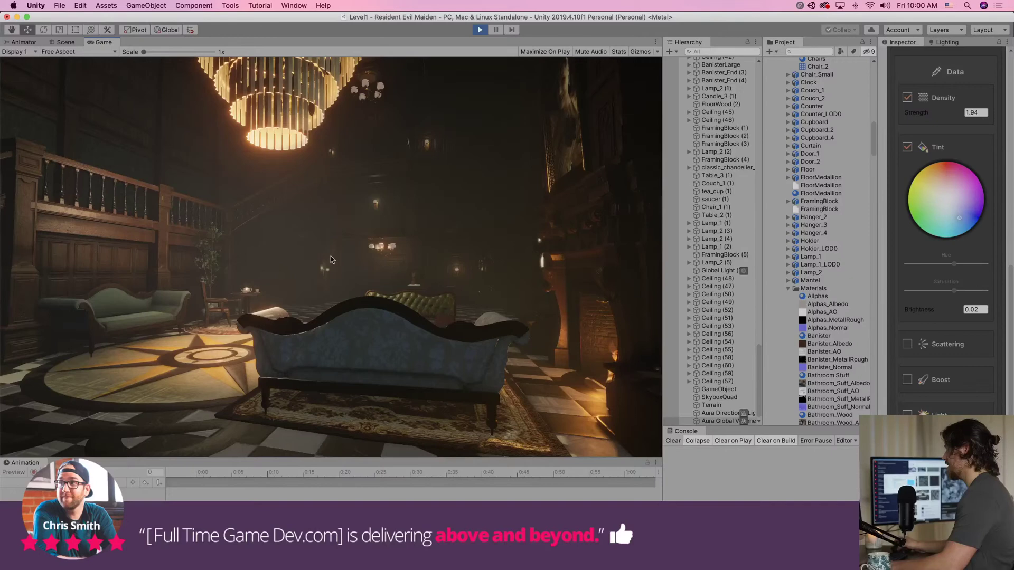
Find the Profile object with the search "prof" and compare the foggy room with its post-processing off and on
click(699, 51)
text(pr)
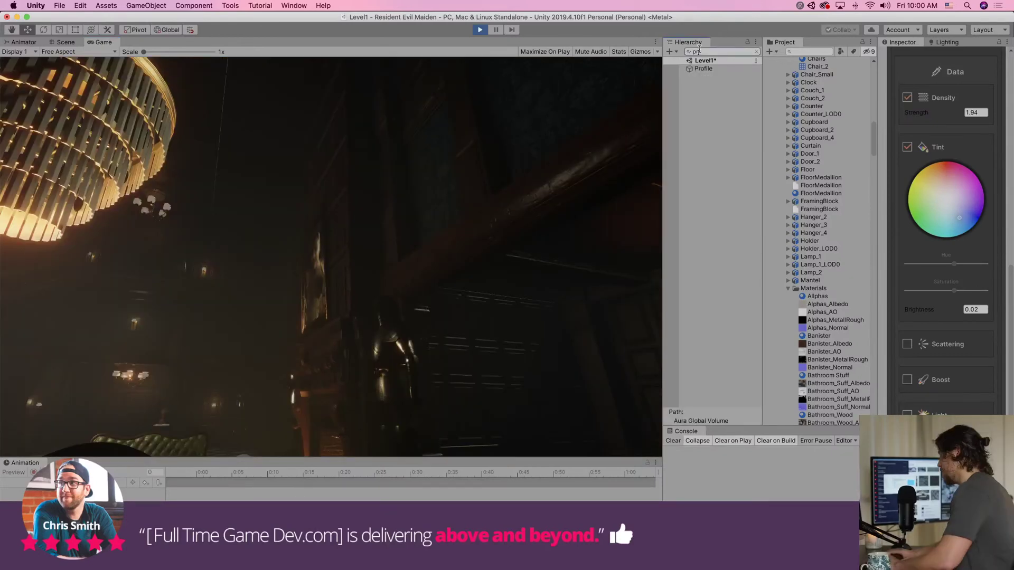
text(of)
click(703, 68)
click(904, 56)
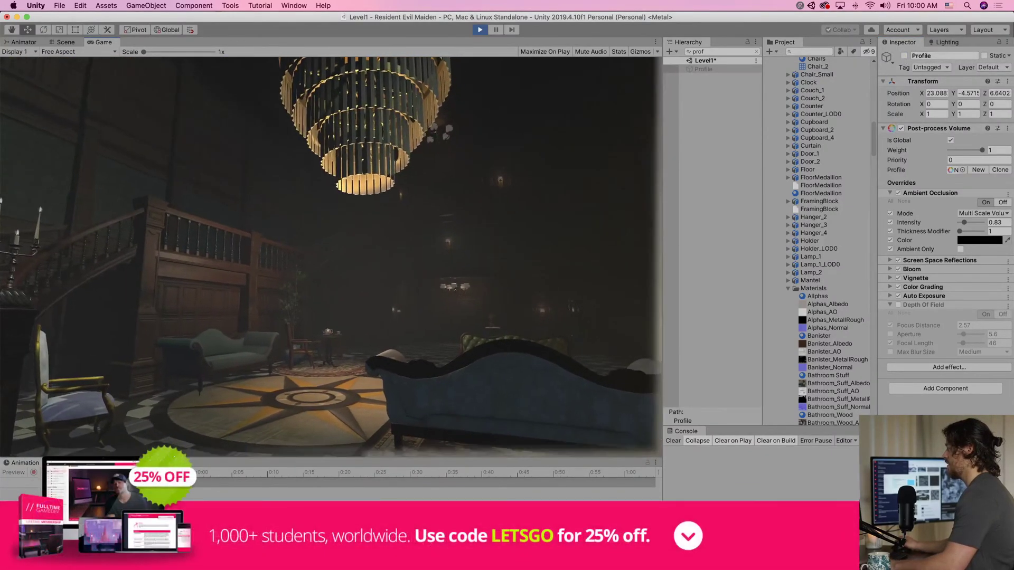
click(904, 56)
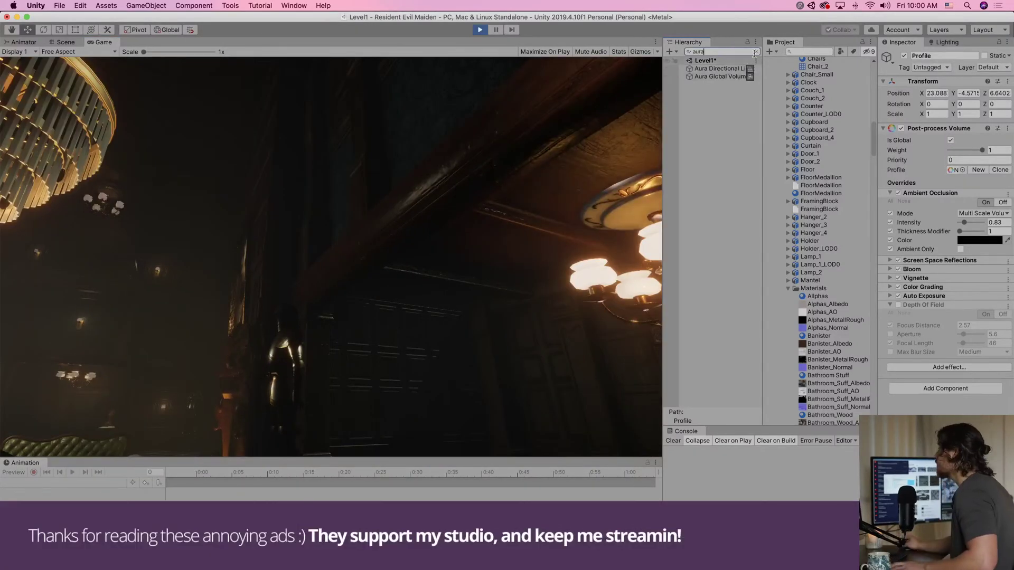
Search the scene hierarchy for "Contr" to locate the first person controller, and select its First person camera
click(756, 52)
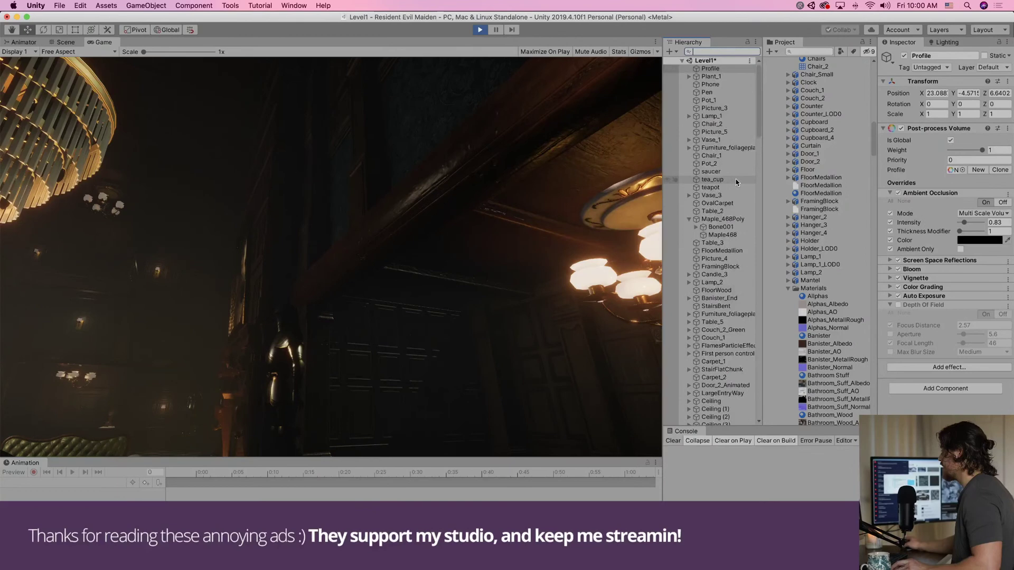
scroll(736, 182, down, 10)
click(689, 139)
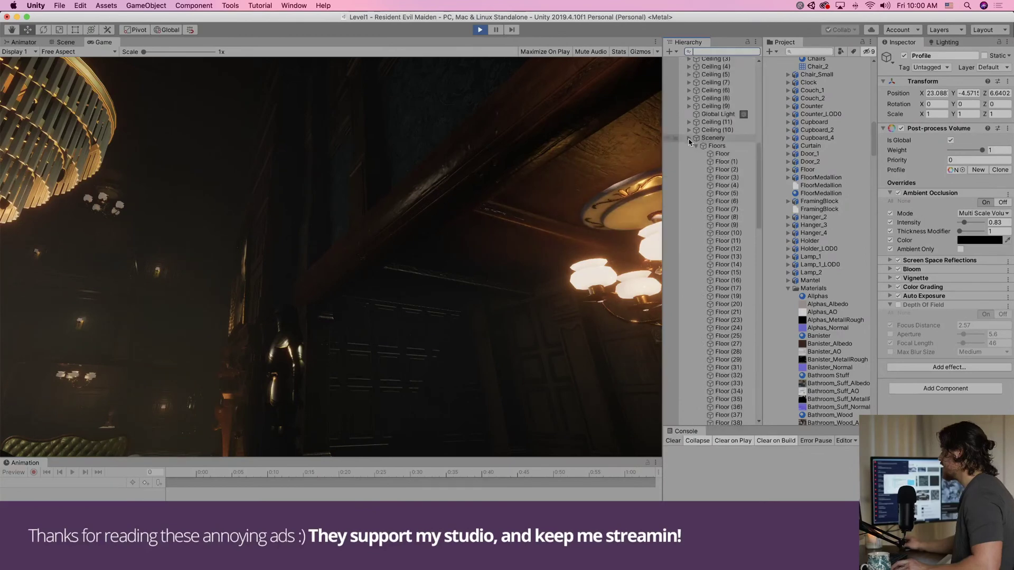
scroll(726, 290, down, 10)
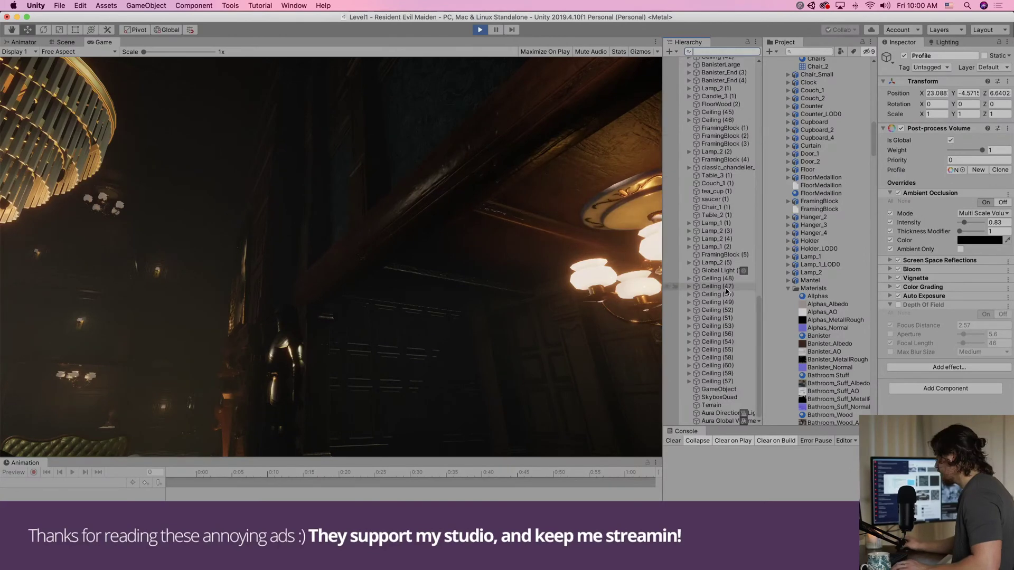
scroll(727, 291, up, 4)
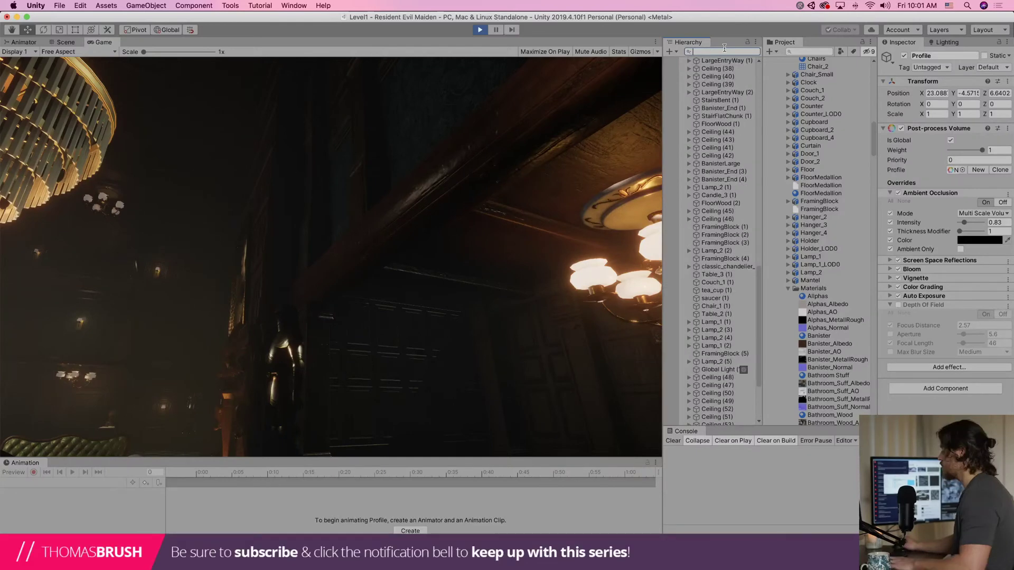
text(Con)
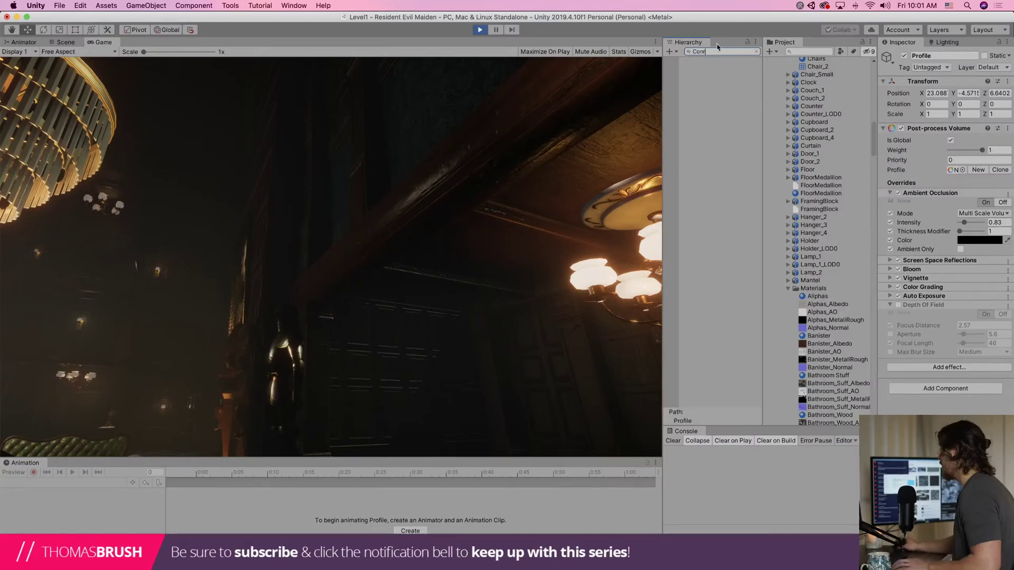
text(tr)
key(Down)
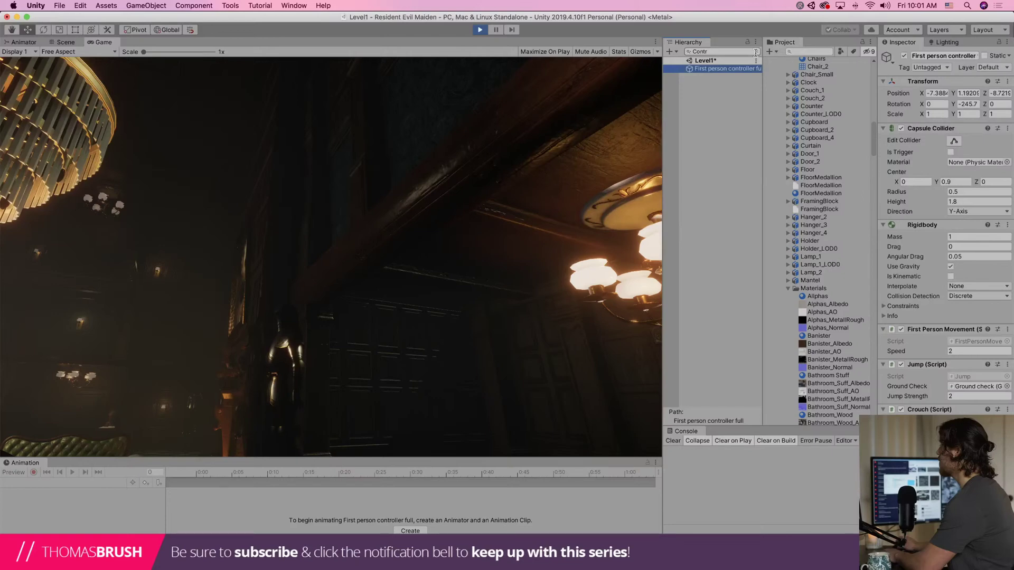
click(756, 52)
click(744, 362)
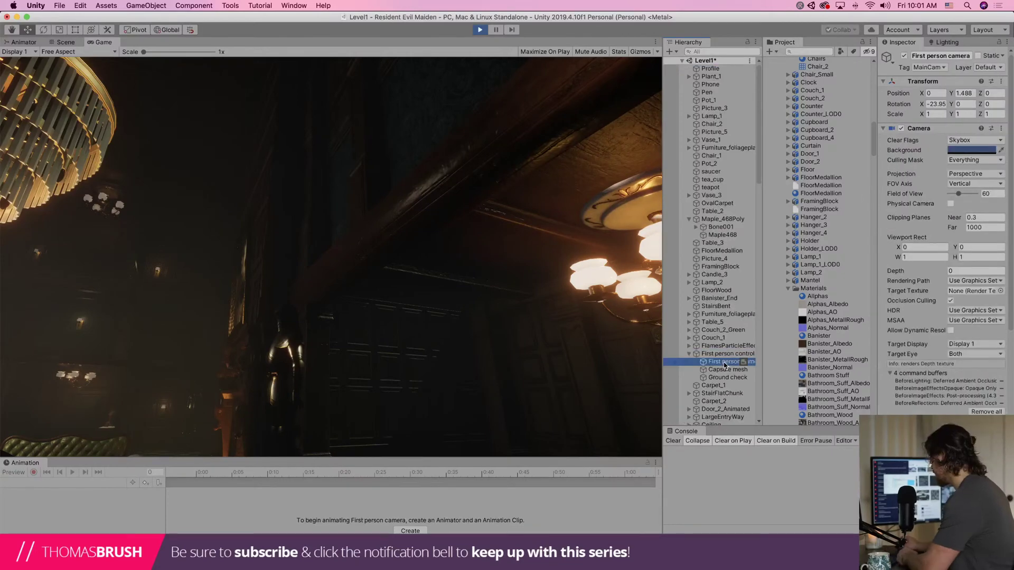
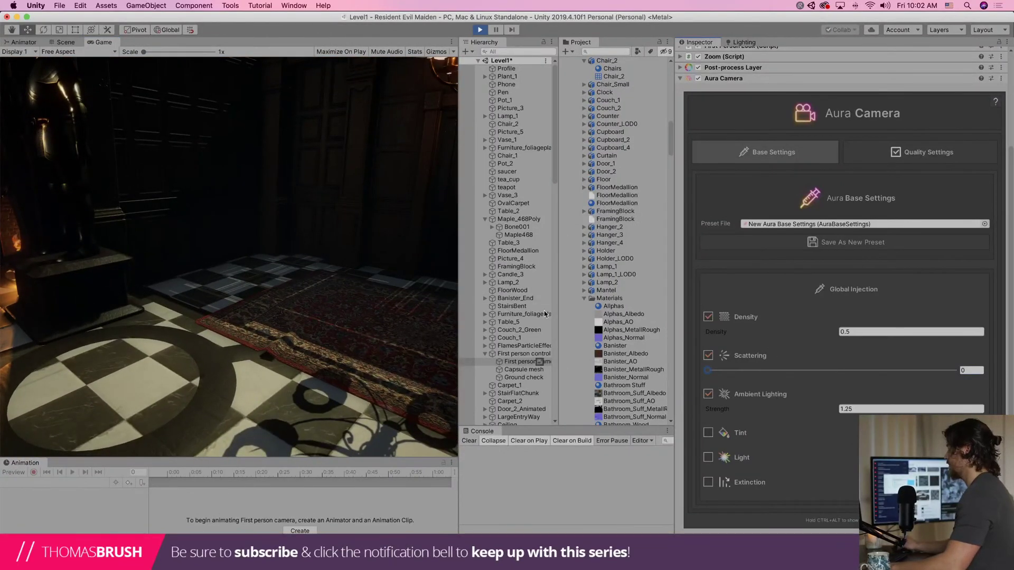
Try different global scattering amounts on the Aura Camera and leave the scattering at 1
drag(866, 371, 940, 371)
mouse_move(841, 336)
mouse_down()
mouse_move(936, 342)
mouse_move(851, 350)
mouse_up()
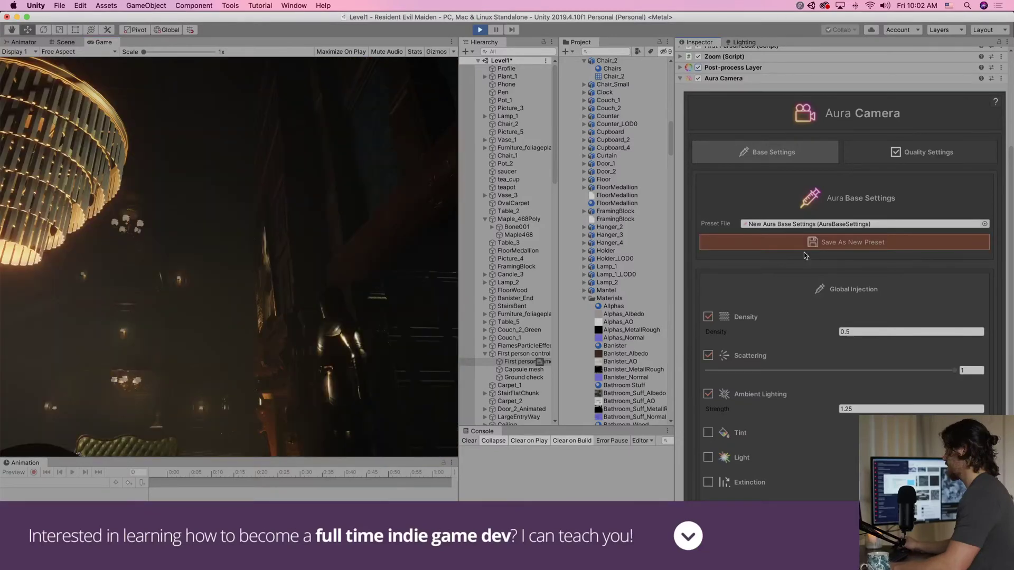
drag(877, 370, 705, 370)
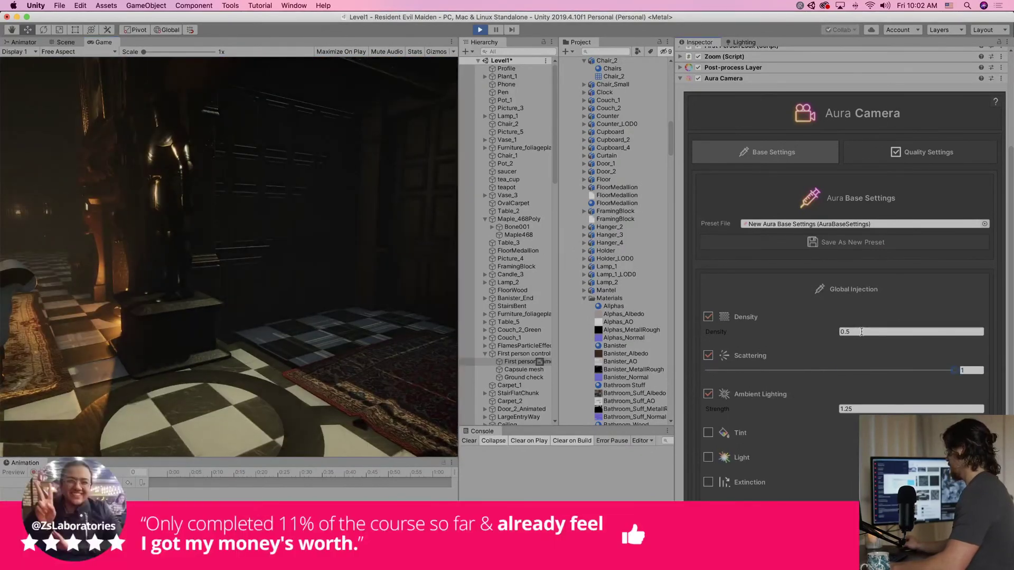
Try the global light injection on the Aura Camera and turn it off again
click(708, 458)
click(708, 458)
click(708, 457)
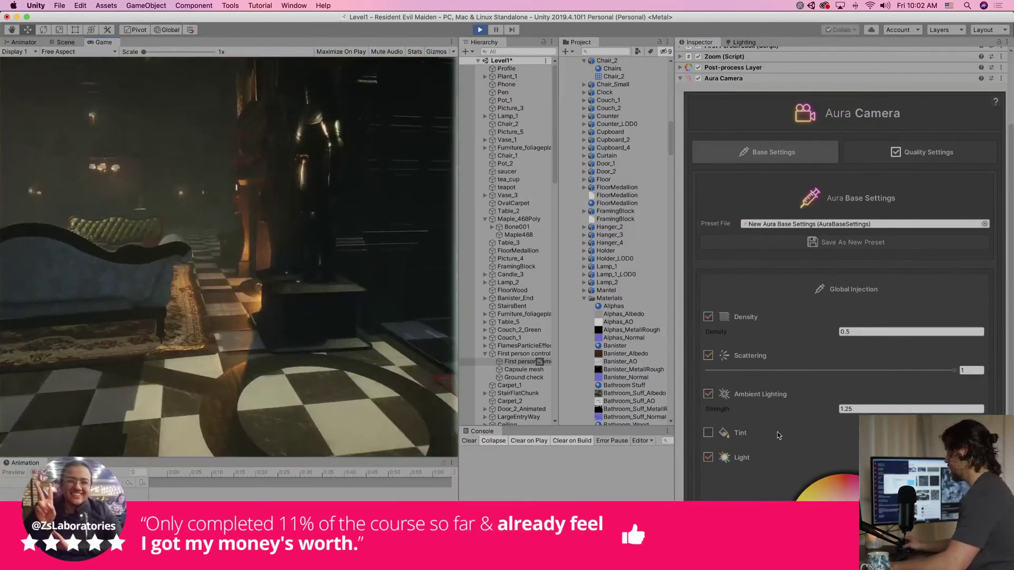
click(708, 458)
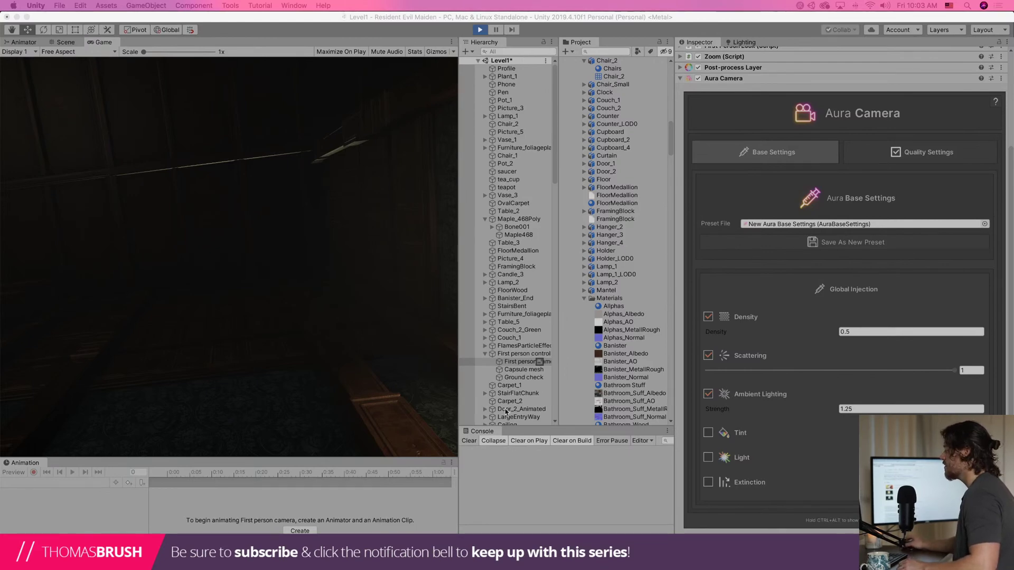
Reselect the First person camera, expand its Aura Camera component, and set the Game view's aspect ratio to 16:9
click(527, 354)
click(527, 362)
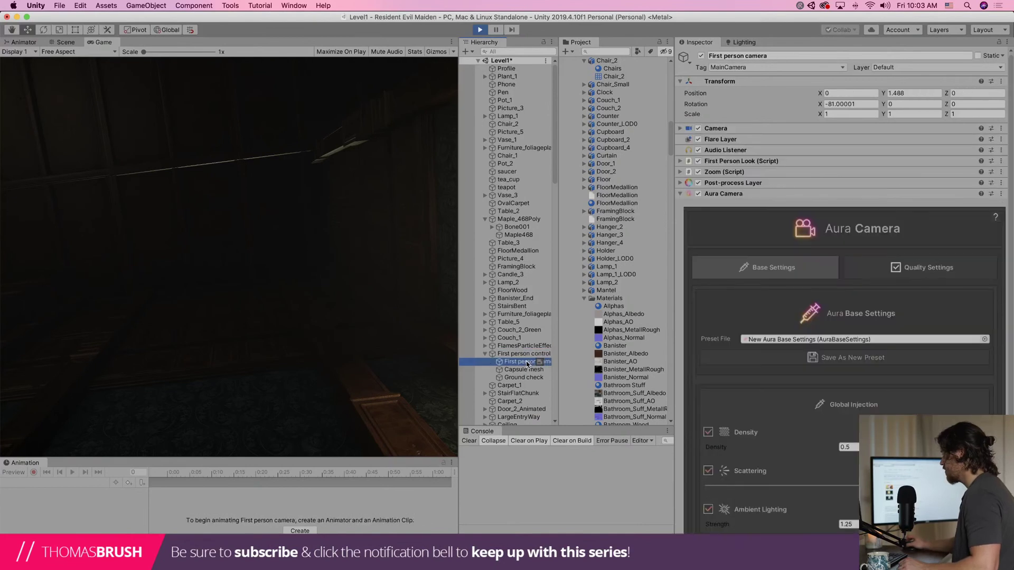
click(689, 194)
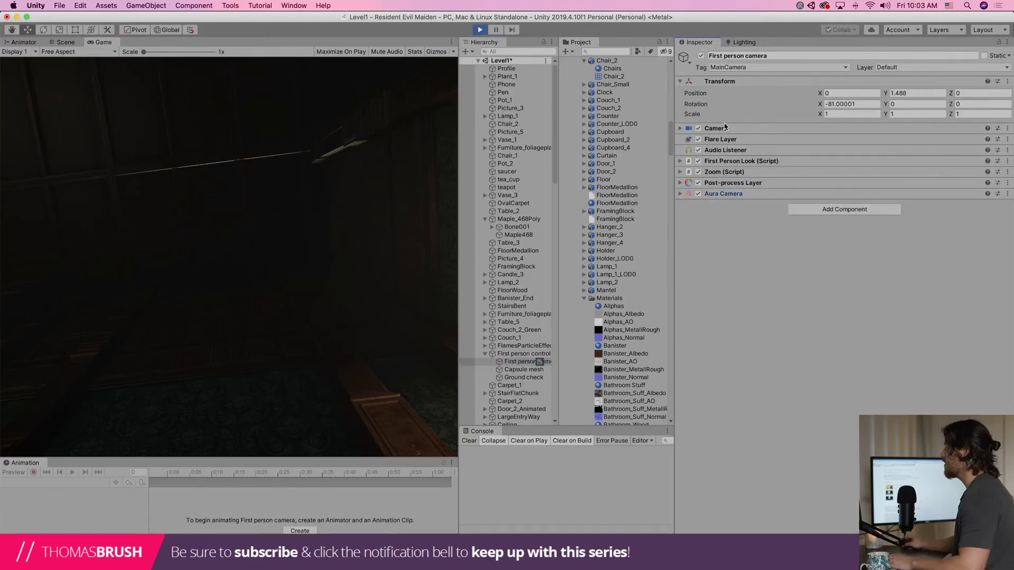
click(680, 194)
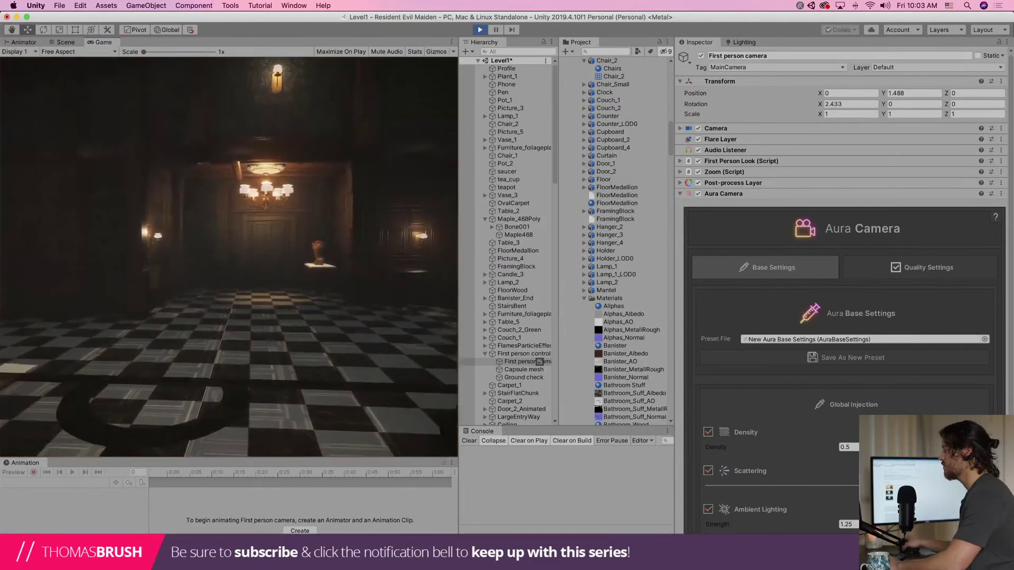
click(78, 51)
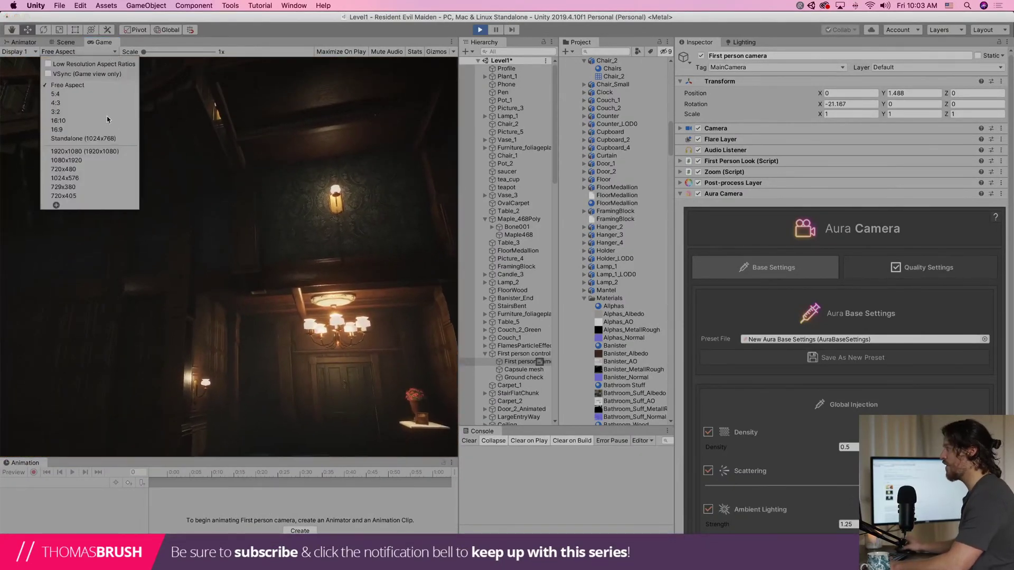
click(104, 129)
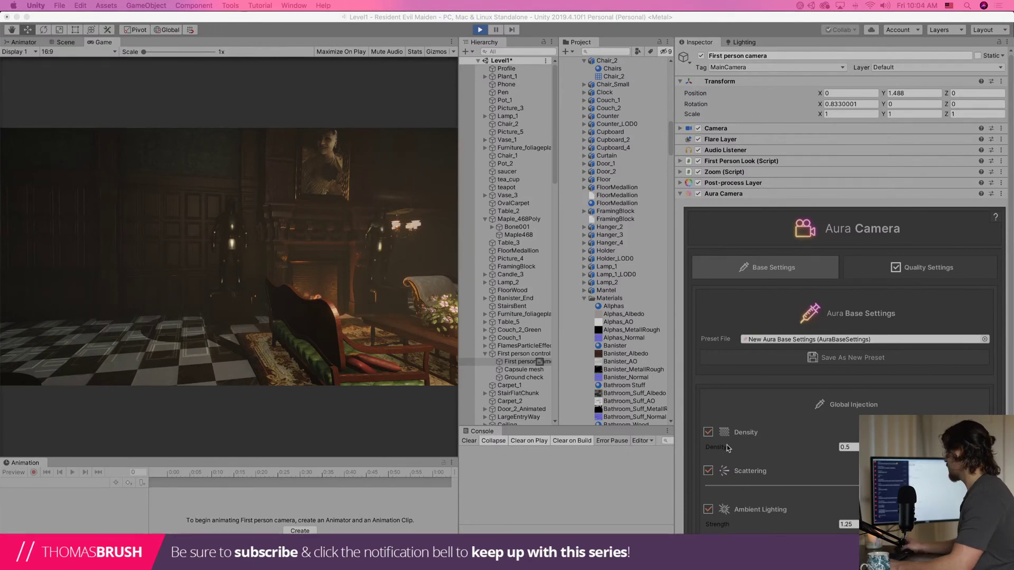
Compare the room with the Aura Camera's scattering off and on, leaving it enabled
scroll(766, 439, down, 2)
scroll(766, 439, up, 1)
click(707, 442)
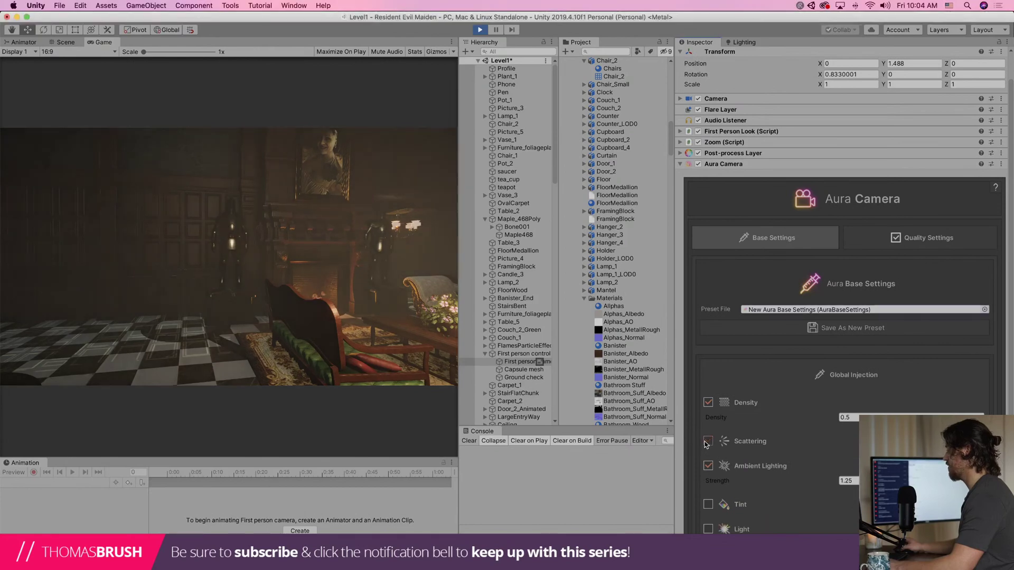
click(295, 274)
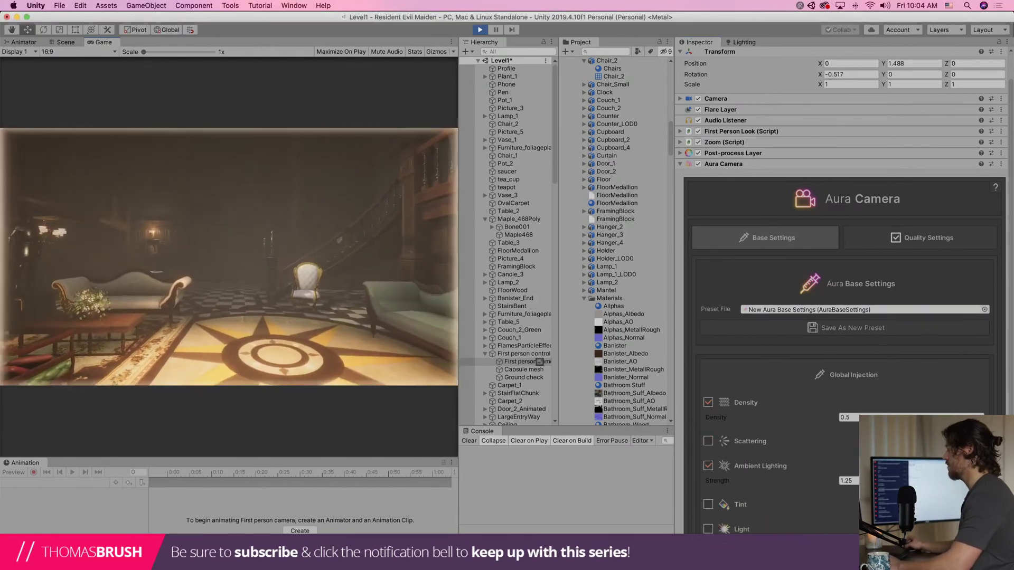
key(Escape)
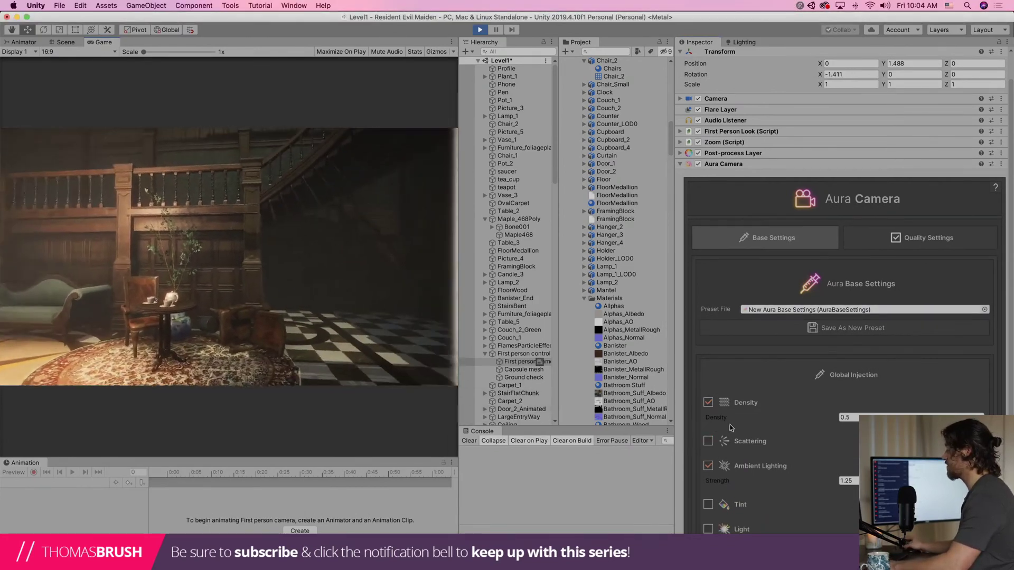
click(708, 441)
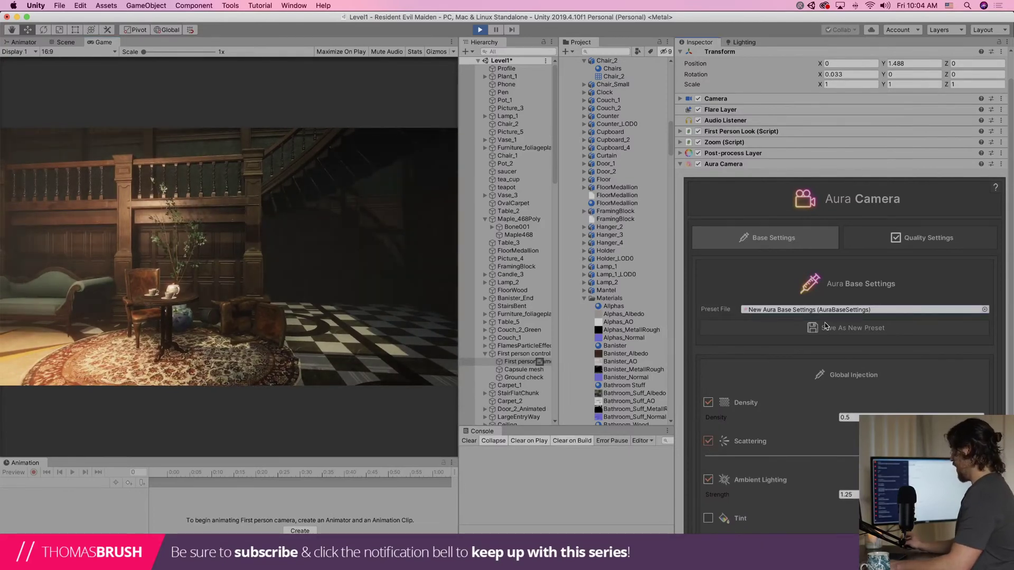
Review the Aura Camera's quality settings and set the grid range to 5000
click(918, 240)
scroll(929, 356, down, 1)
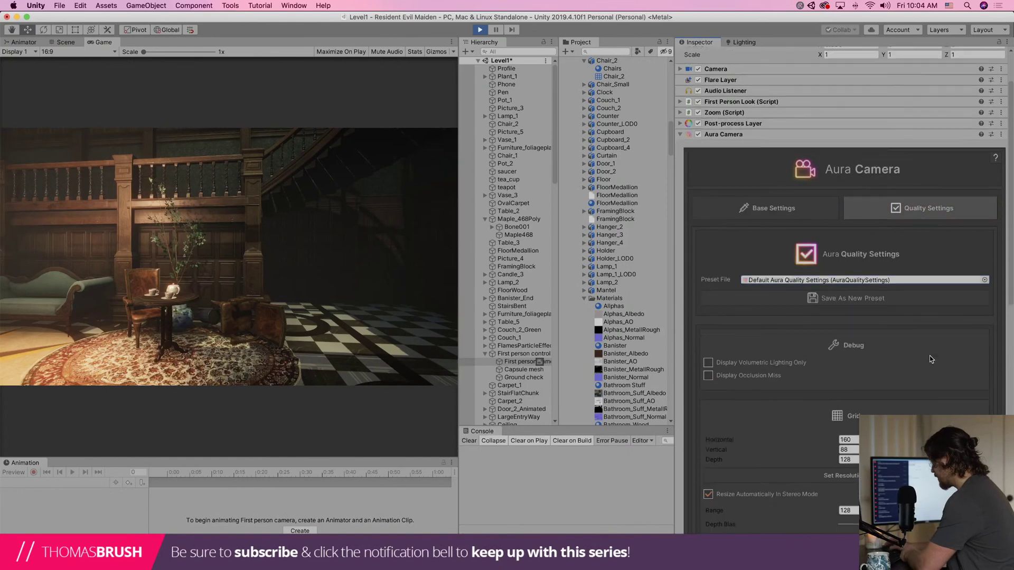
scroll(929, 356, down, 2)
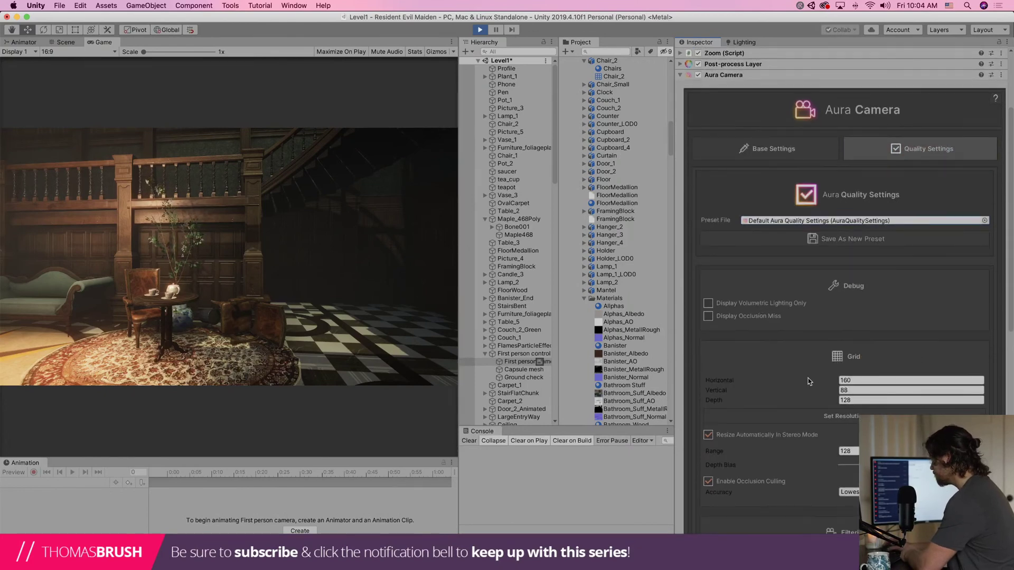
scroll(845, 343, down, 8)
scroll(867, 297, up, 3)
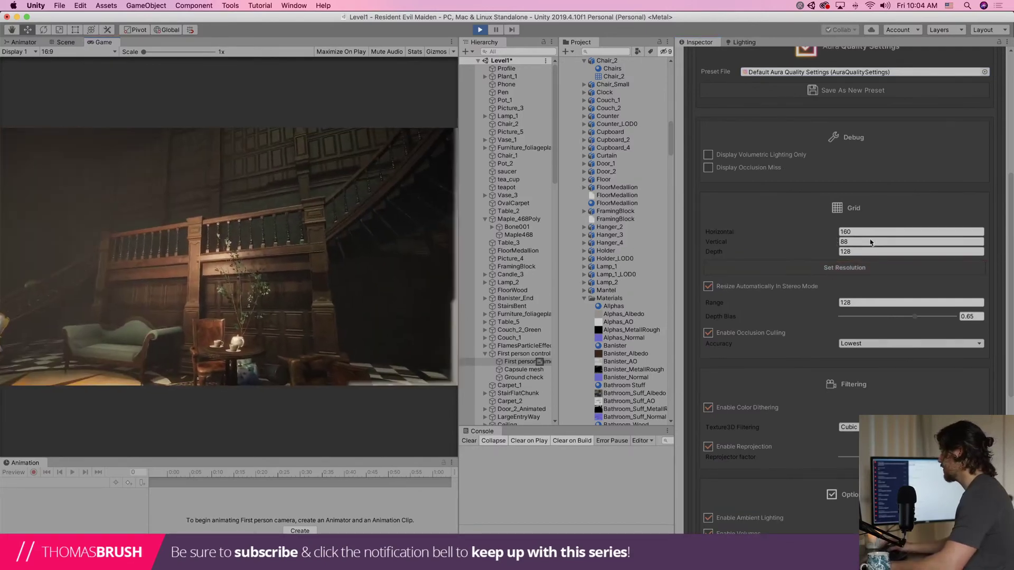
click(874, 302)
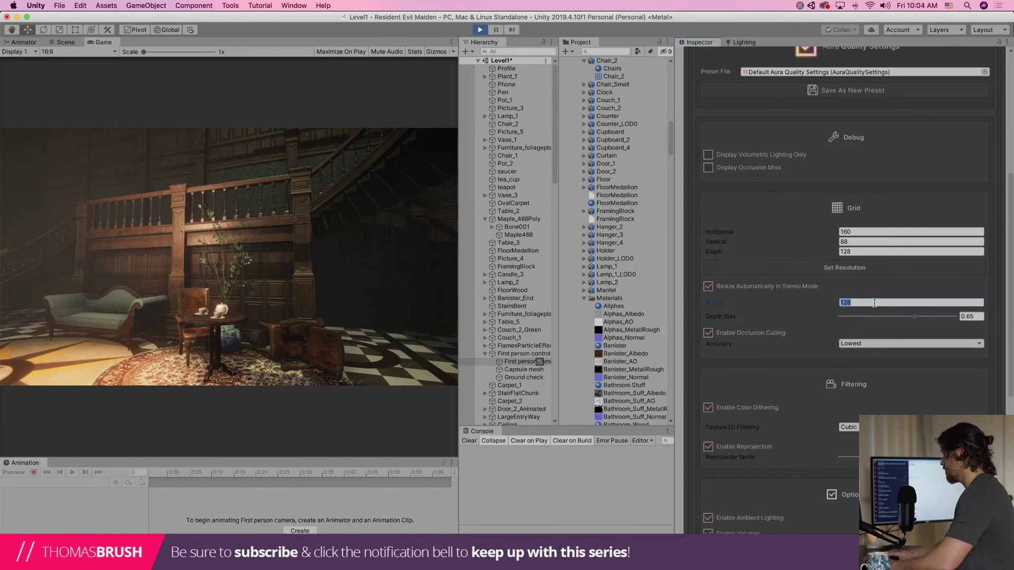
text(5000)
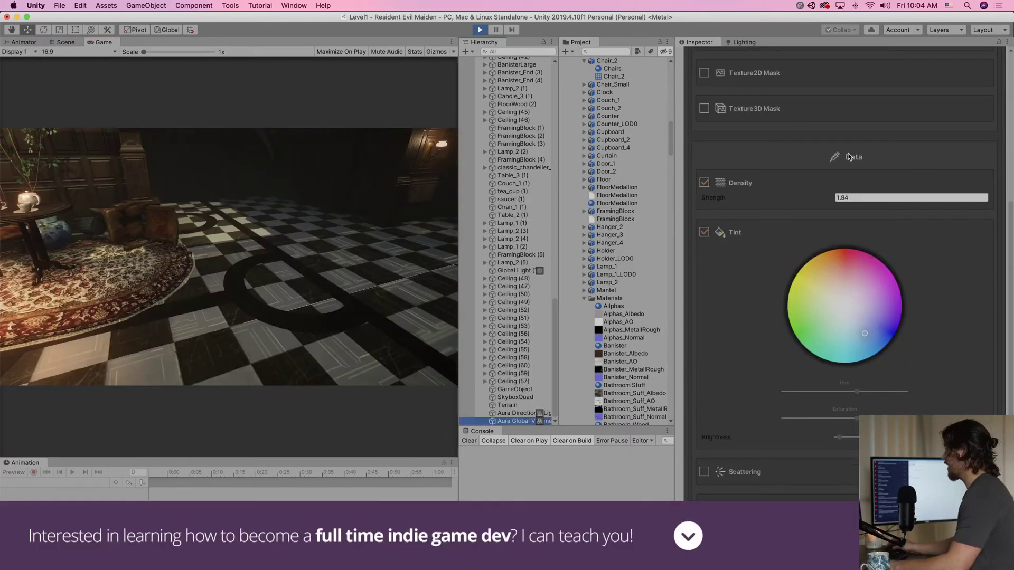
Stop play mode, delete the Aura Global Volume, and preview the room without it in play mode
scroll(848, 153, up, 10)
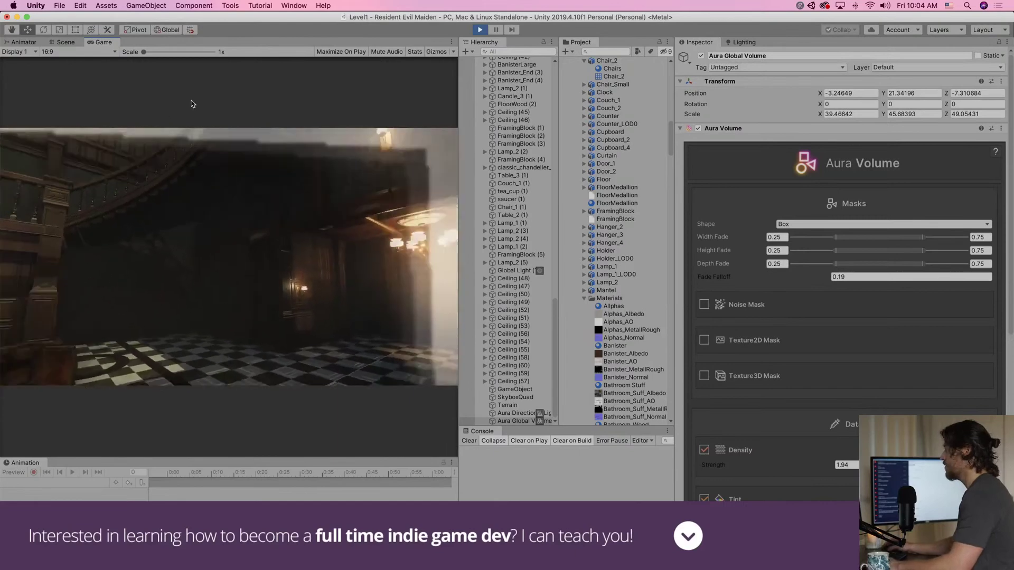
key(super+p)
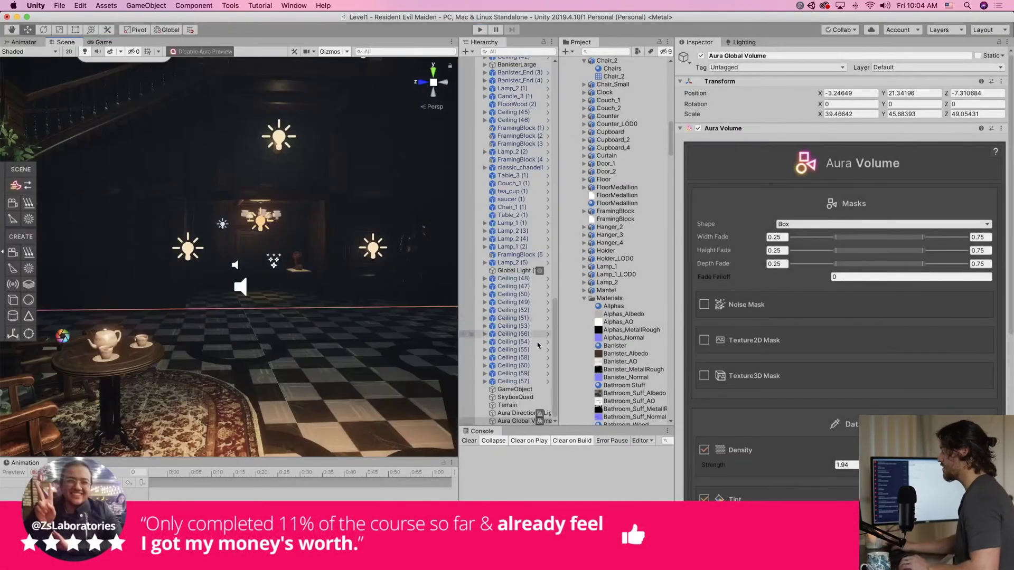
right_click(520, 424)
click(531, 436)
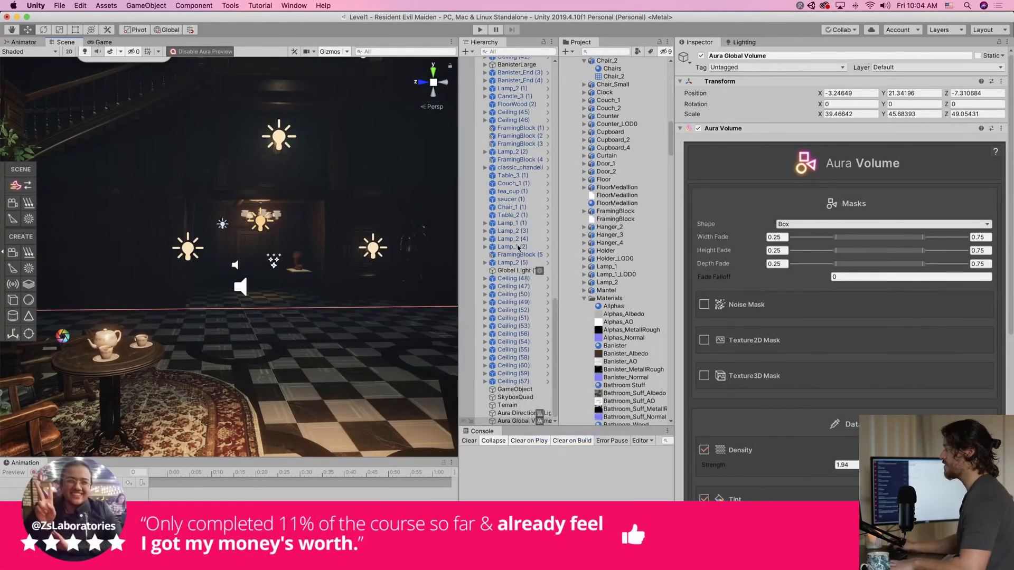
key(super+p)
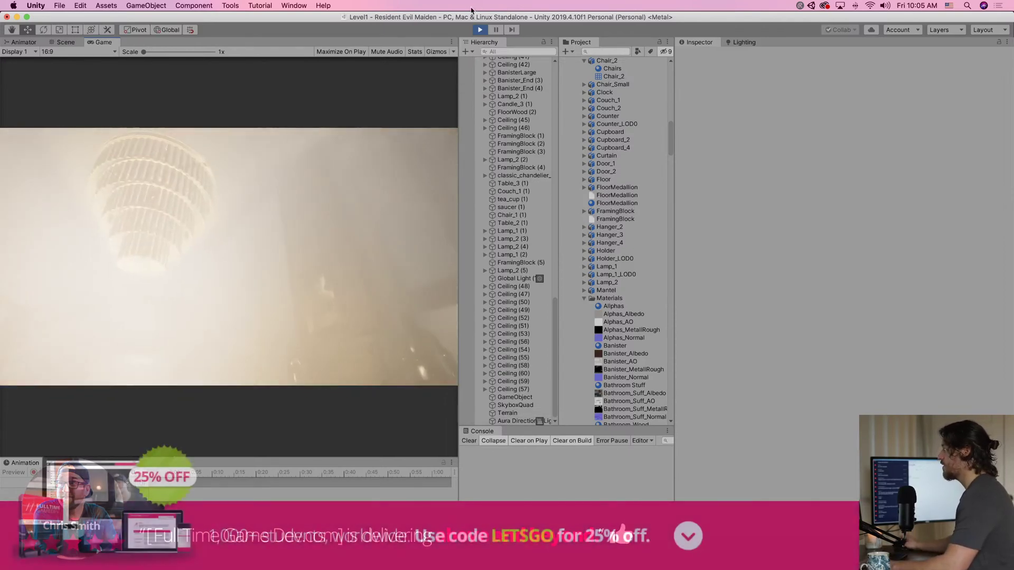
click(479, 30)
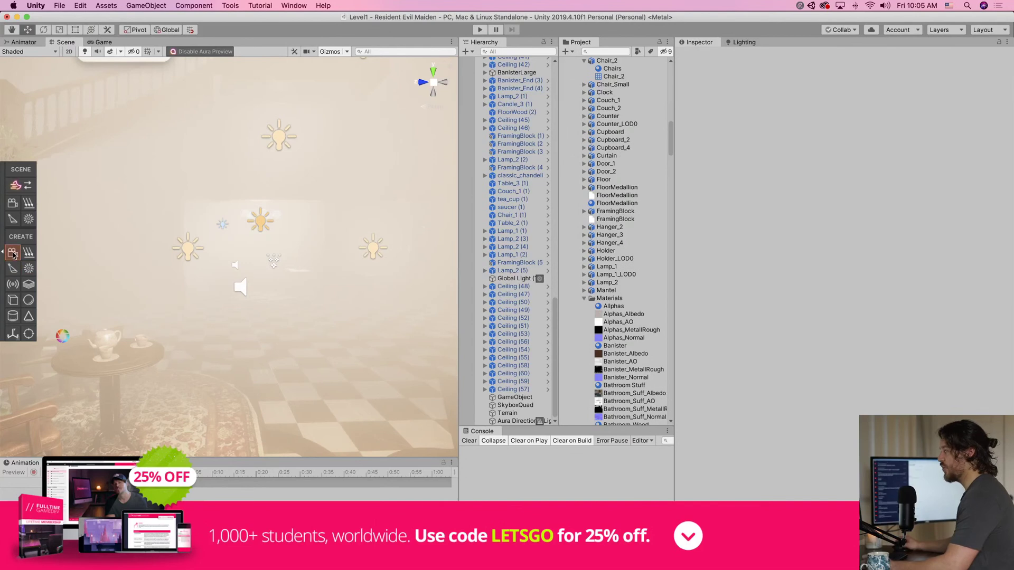
Draw a new Aura box volume on the checkered floor, about 3.75 long and 2.4 wide
click(12, 302)
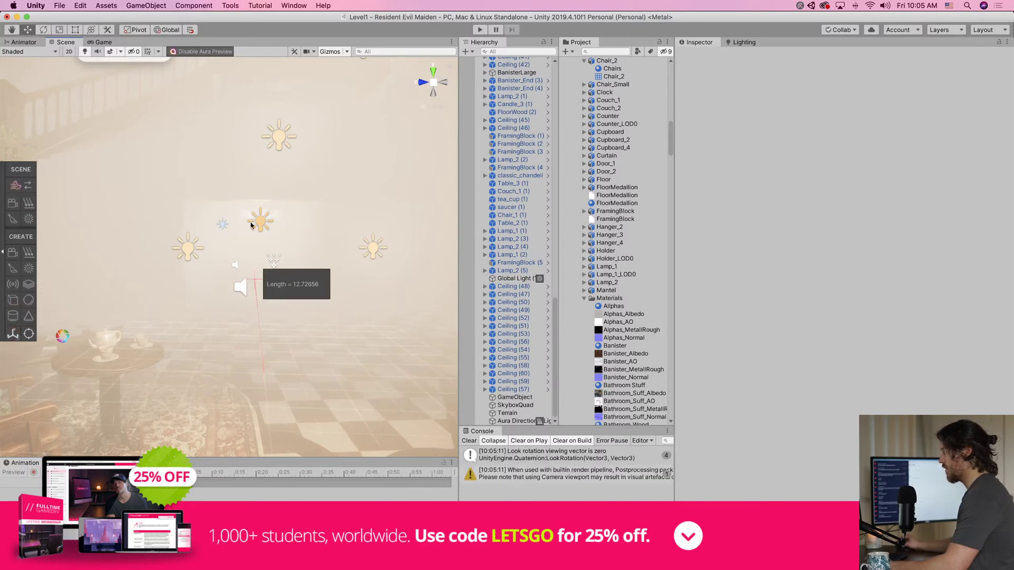
click(264, 373)
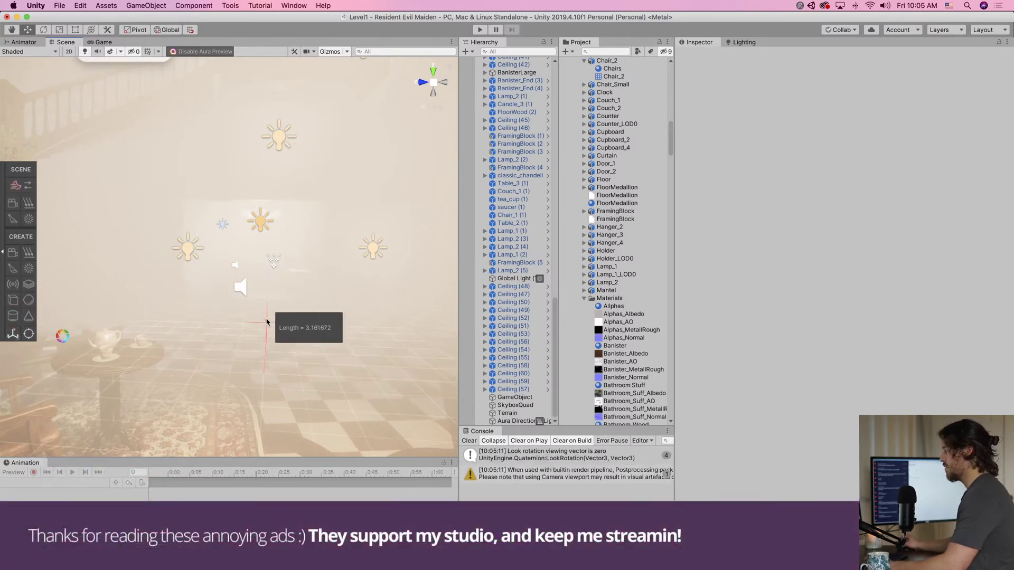
click(266, 320)
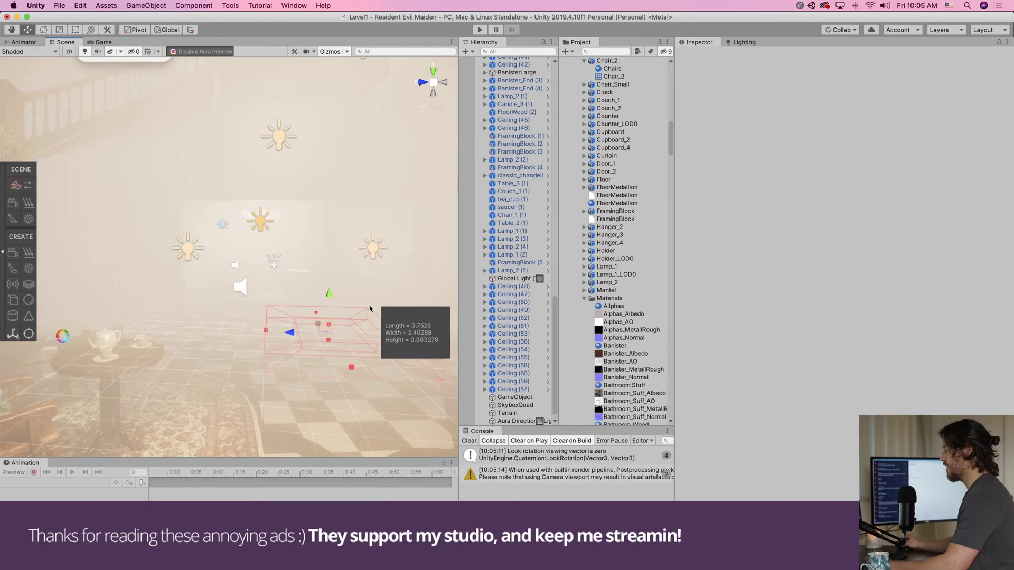
click(372, 315)
click(373, 176)
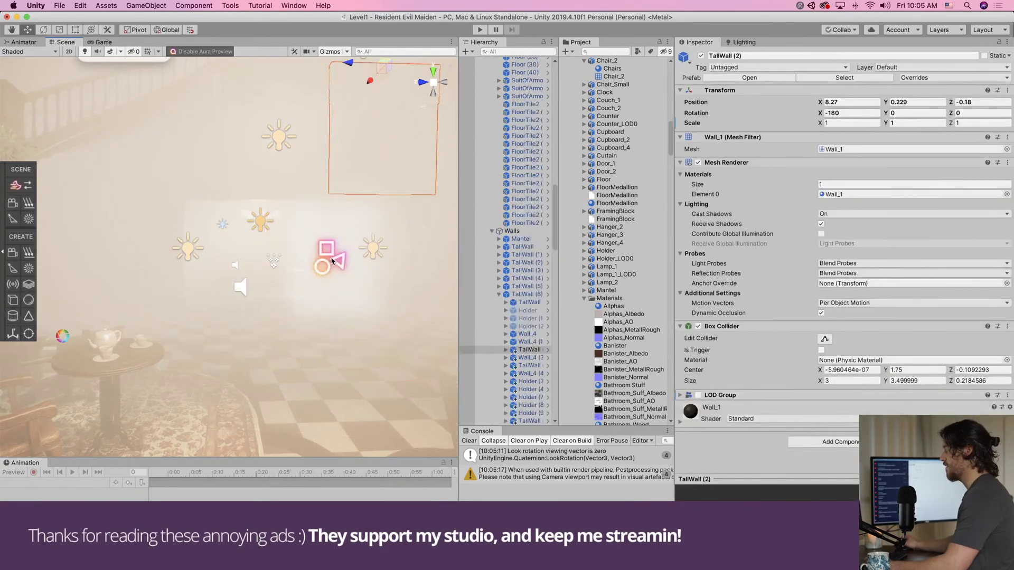
Select the Aura Box Volume and enlarge it to about 6.9 high and 13.75 deep
scroll(332, 262, down, 5)
scroll(332, 261, down, 5)
scroll(615, 238, down, 10)
scroll(524, 382, down, 10)
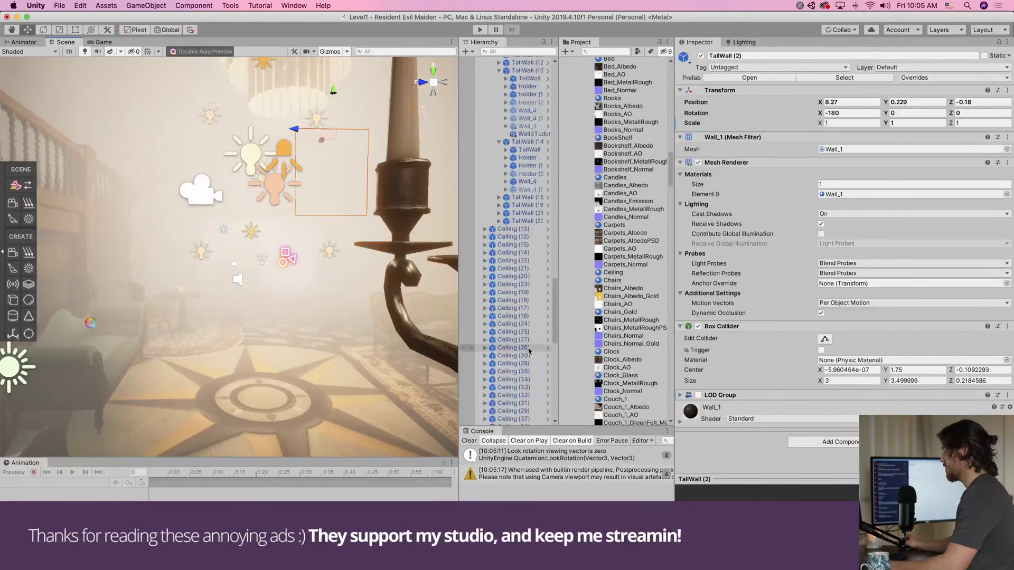
click(515, 421)
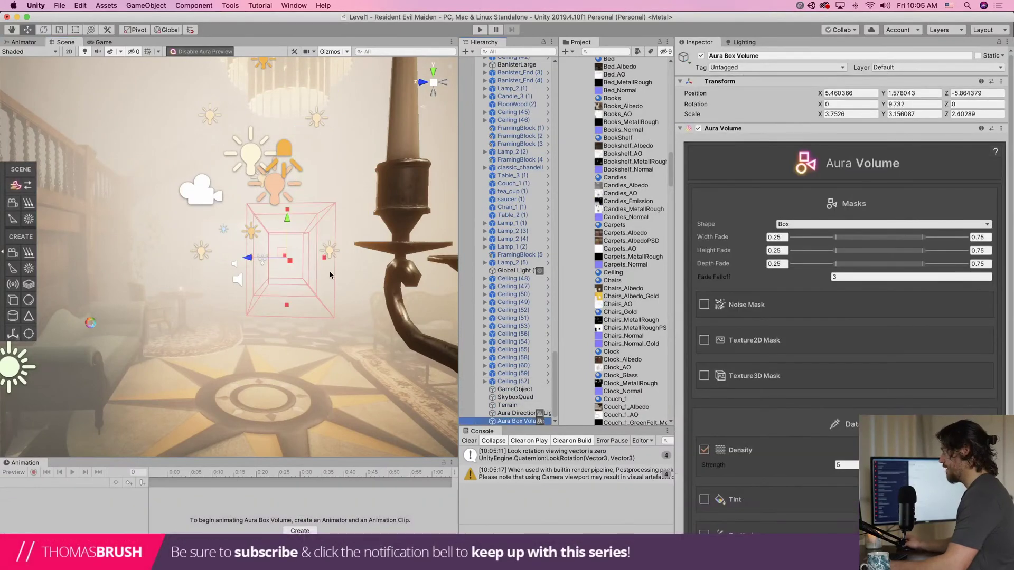
drag(324, 262, 481, 262)
drag(249, 263, 280, 330)
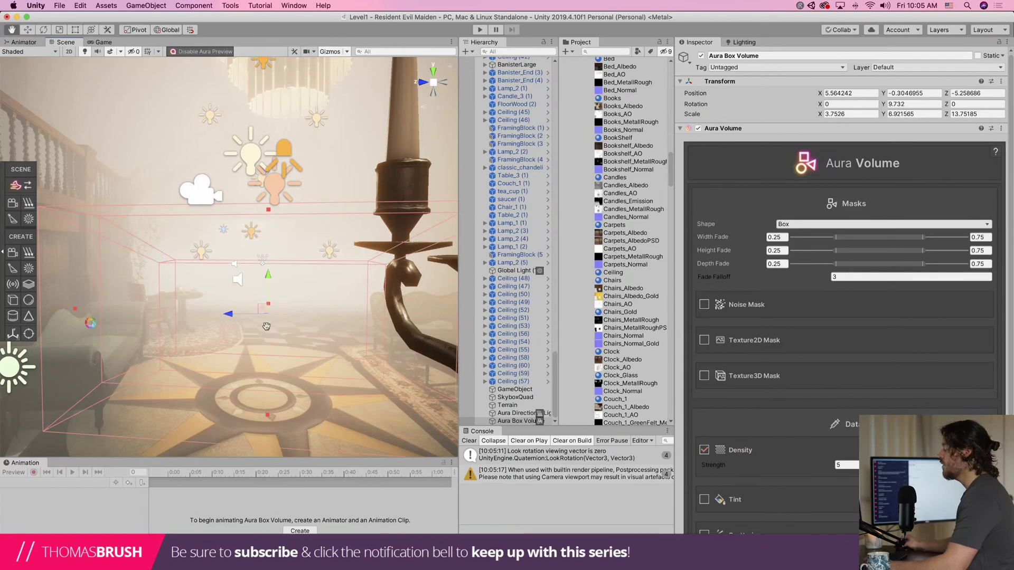
Stretch the Aura Box Volume to about 8.8 wide and 7.5 high, and preview it in play mode
scroll(266, 326, down, 10)
alt+drag(290, 276, 256, 353)
scroll(278, 308, up, 10)
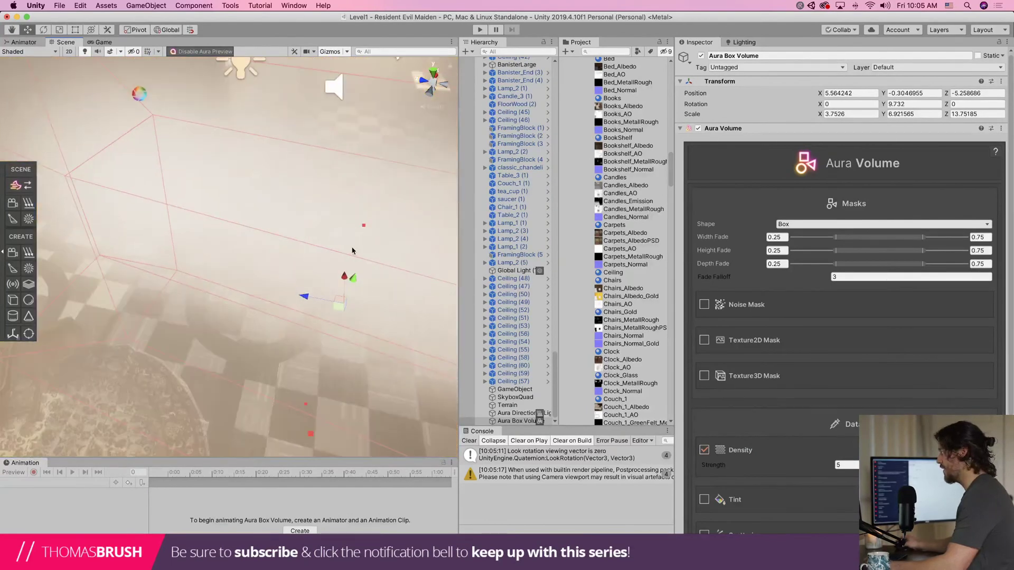
drag(363, 229, 417, 81)
drag(329, 317, 326, 327)
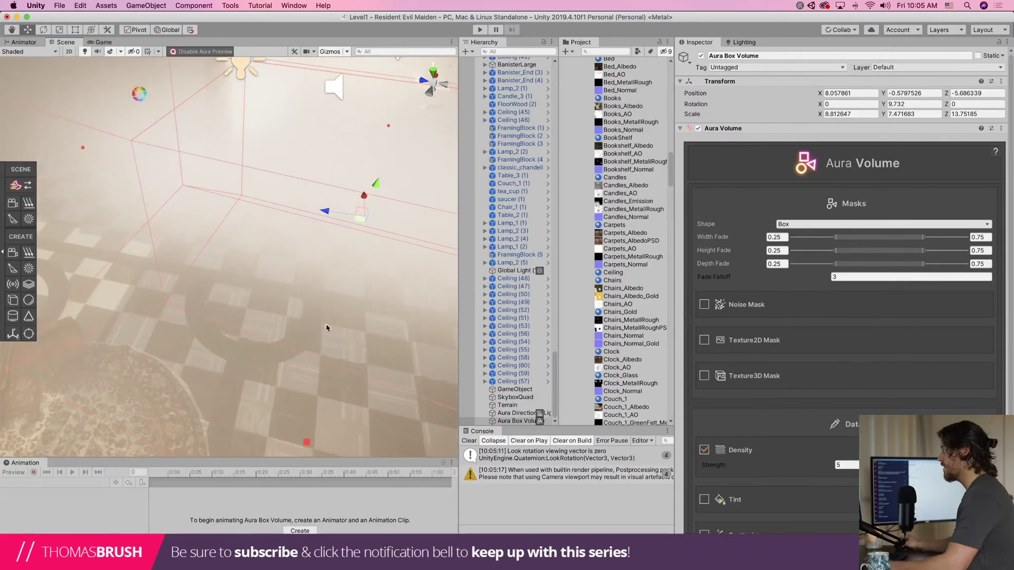
click(479, 30)
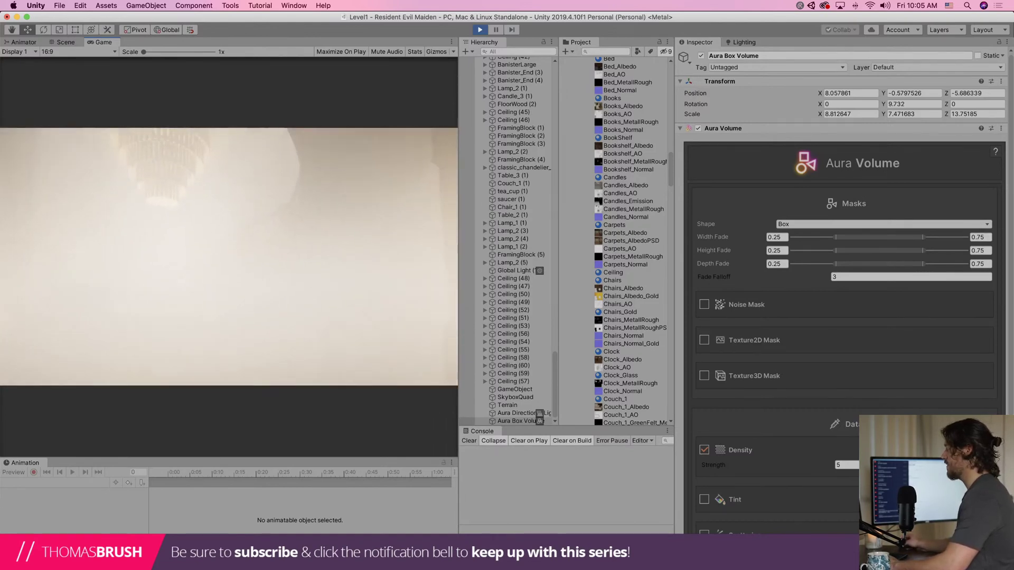
key(super+p)
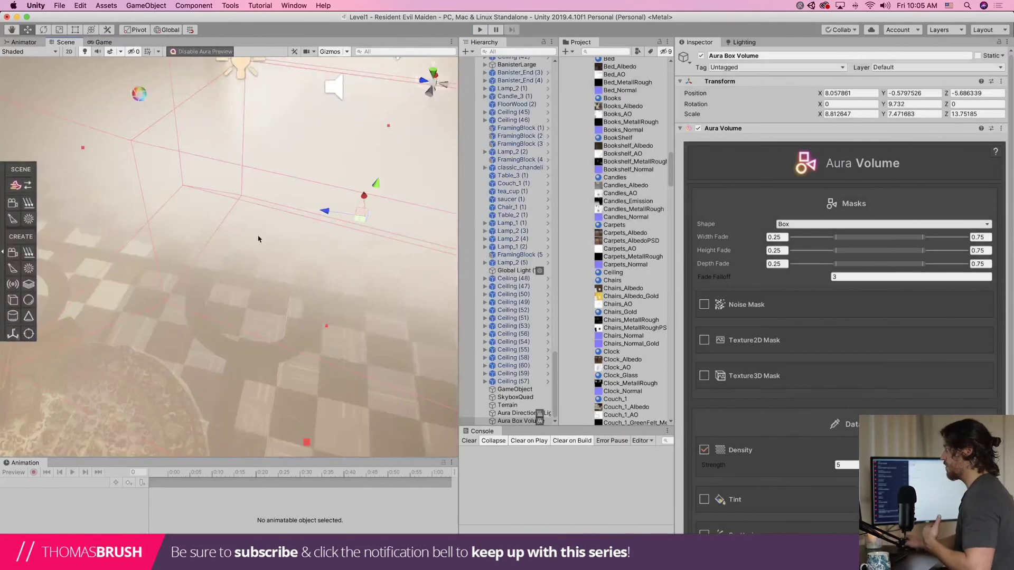
Frame the Aura Box Volume from above and set its Y rotation to 0
key(f)
alt+drag(262, 262, 280, 371)
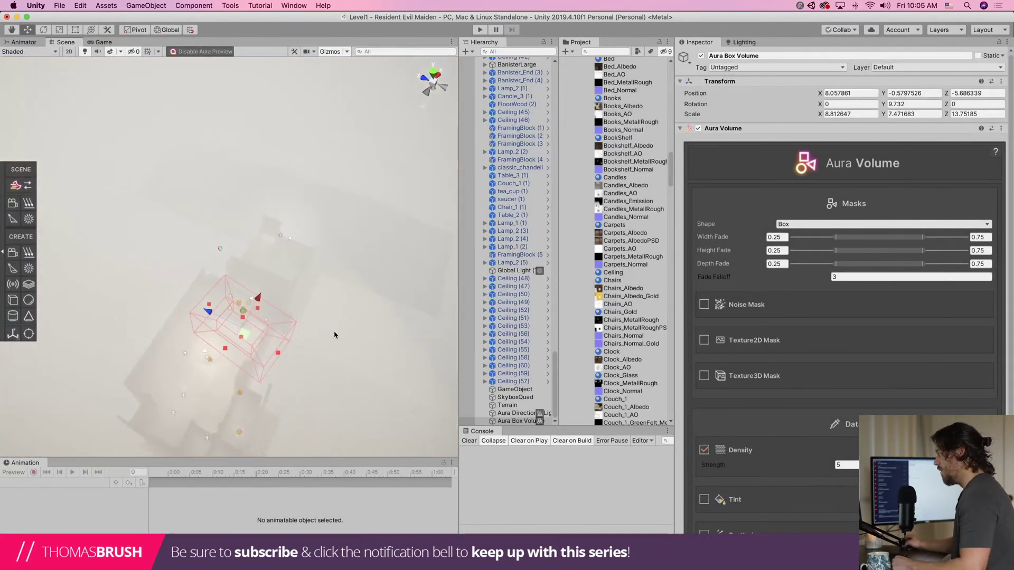
click(917, 105)
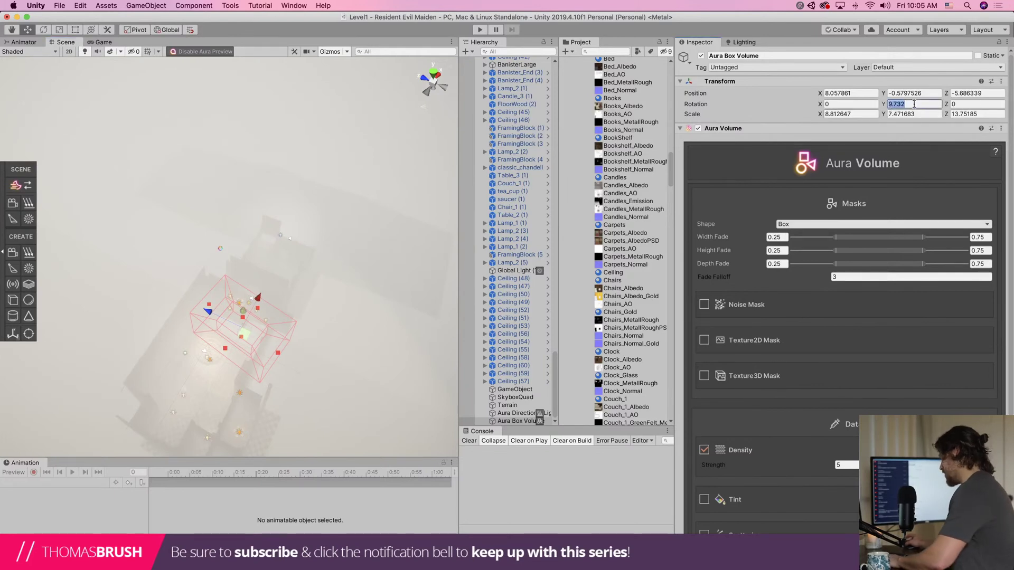
text(0)
Stretch the Aura Box Volume's footprint over the mansion to about 38.3 by 34.2
drag(282, 348, 336, 365)
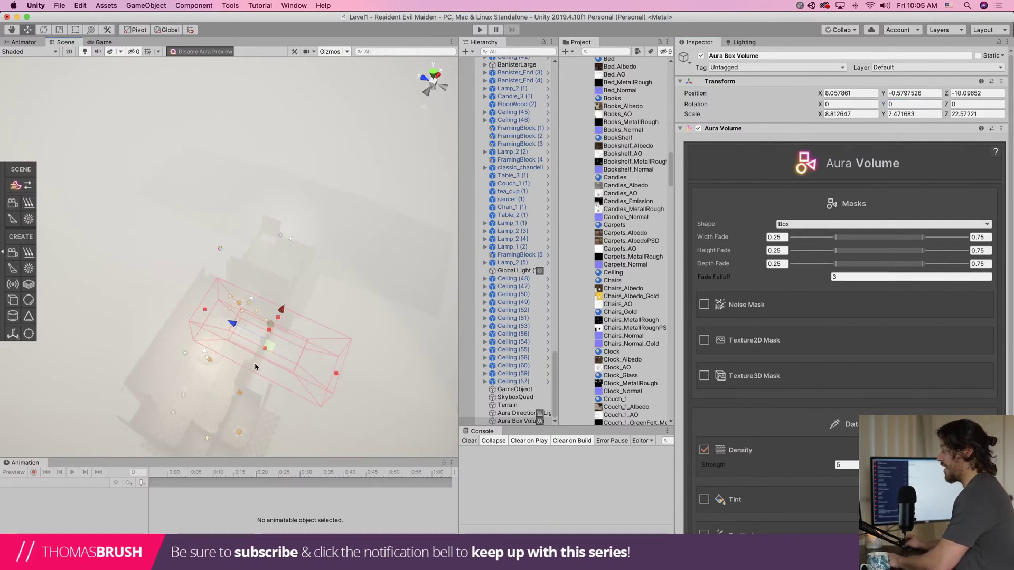
drag(255, 367, 96, 351)
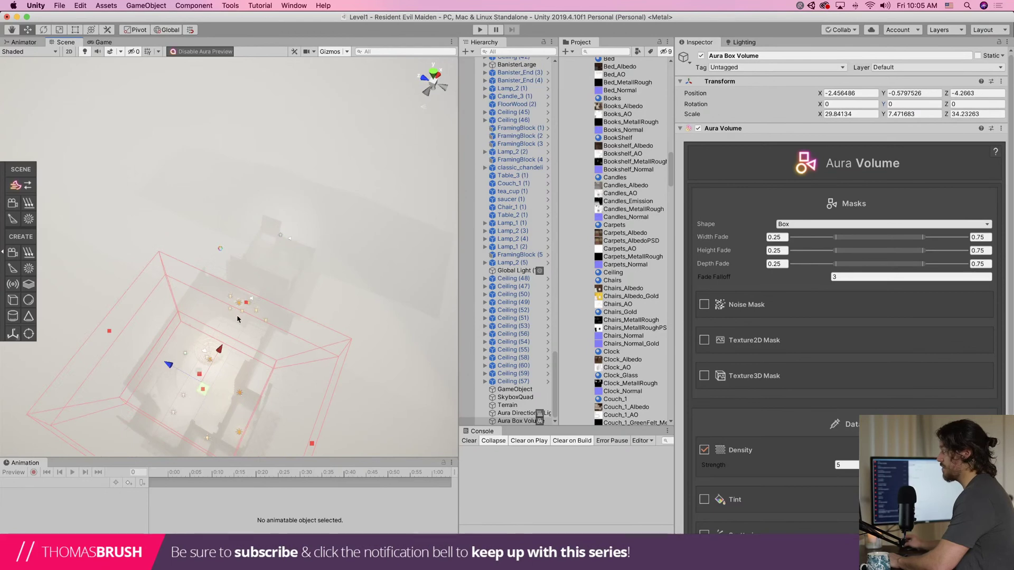
drag(248, 303, 240, 378)
click(254, 333)
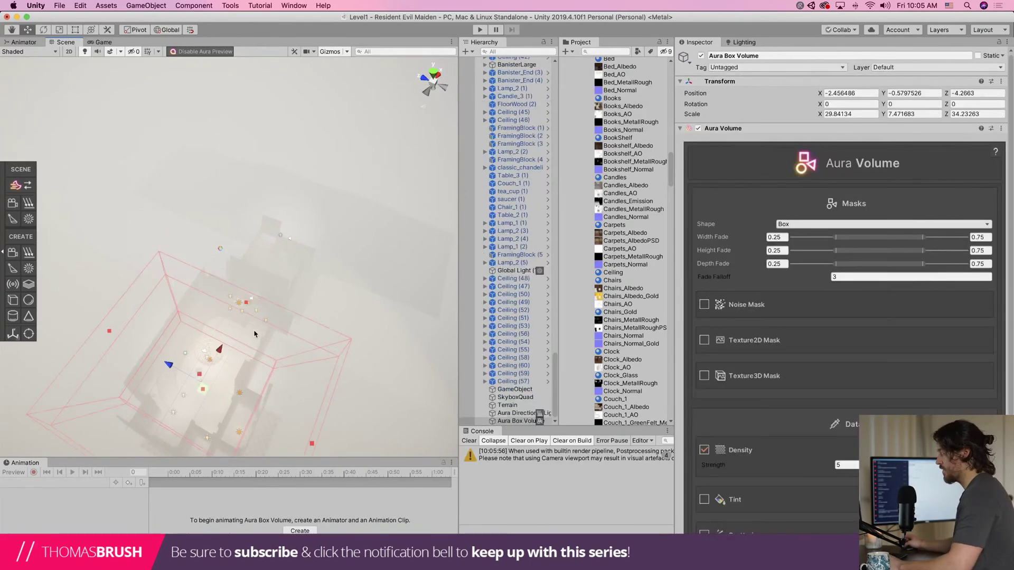
drag(245, 307, 269, 264)
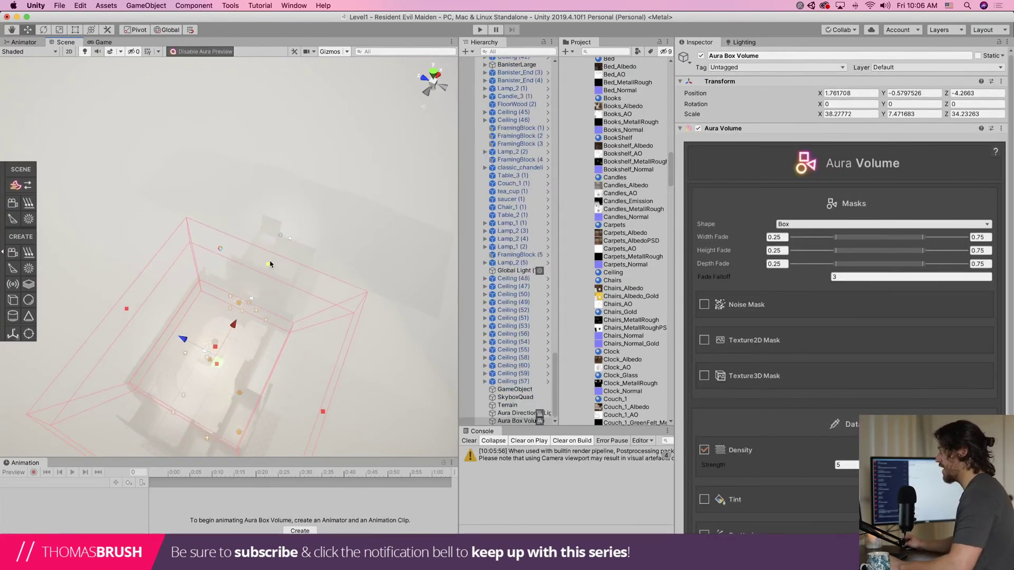
Extend the Aura Box Volume above and below the mansion to about 33.3 high and shift it to Z 1.73
alt+drag(228, 359, 292, 145)
key(super+z)
drag(285, 304, 288, 373)
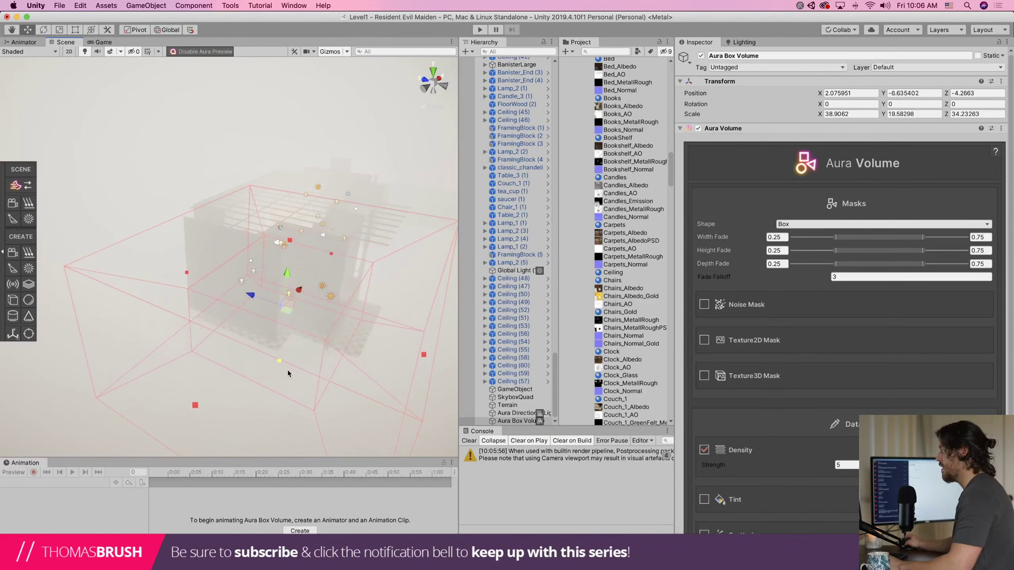
drag(287, 236, 301, 141)
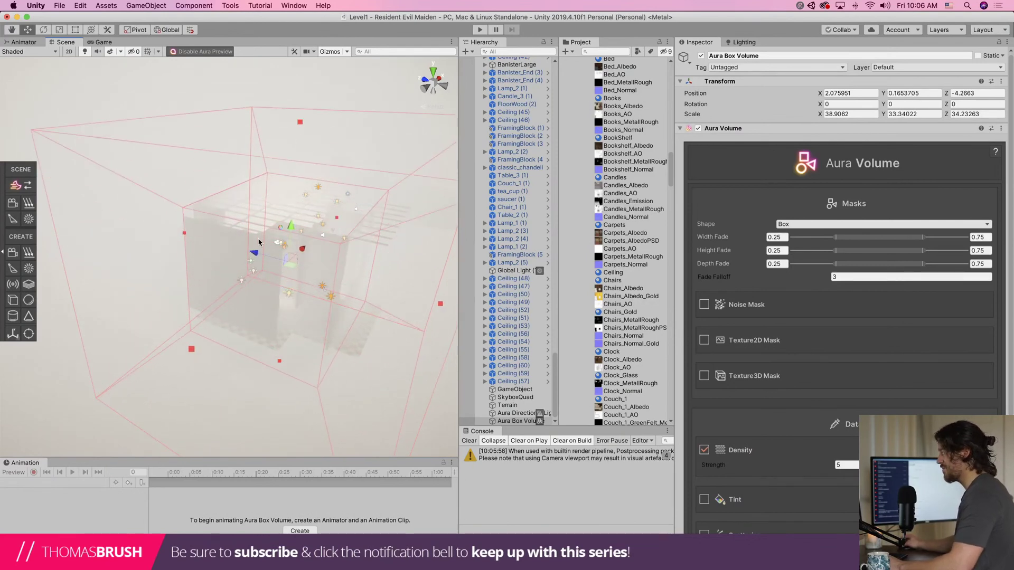
drag(255, 252, 211, 242)
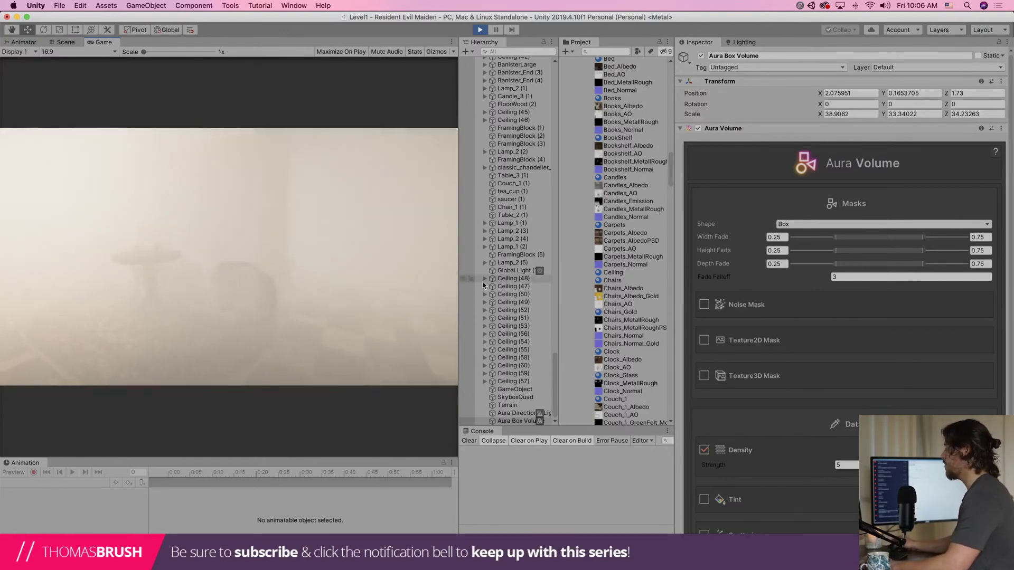
Compare the foggy room in play mode with the box's Aura Volume component off and on, leaving it enabled
click(510, 414)
click(510, 422)
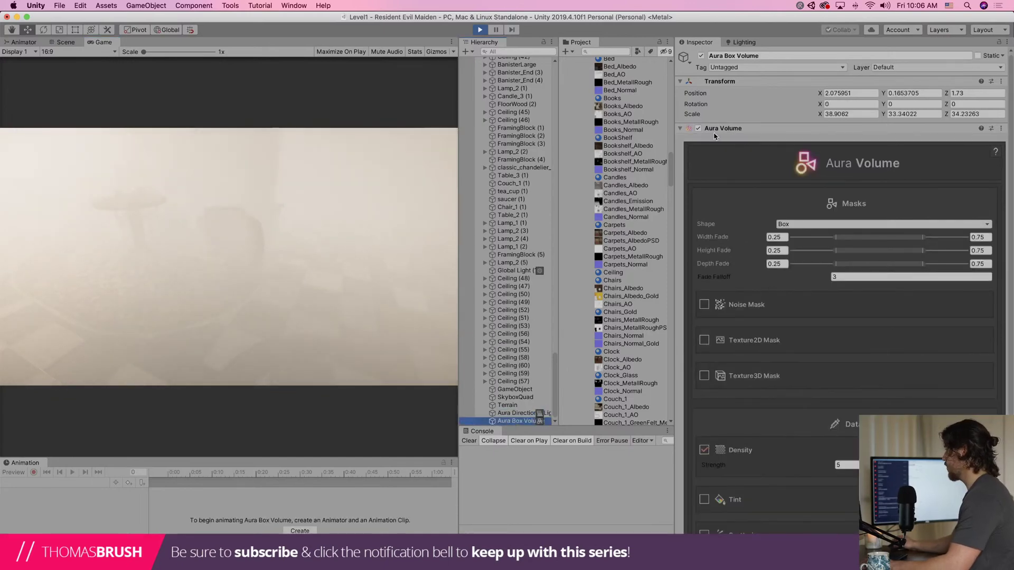
click(697, 129)
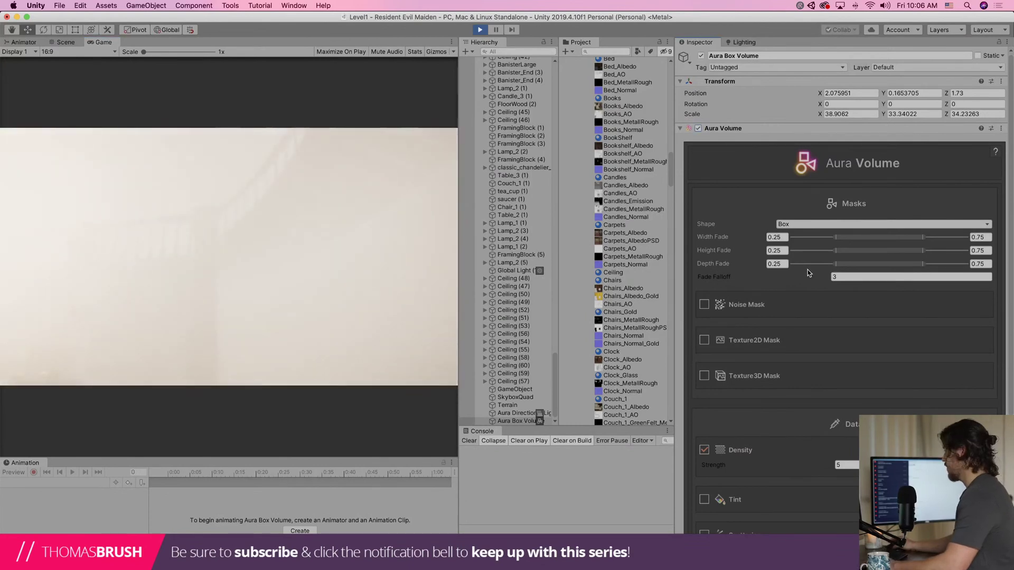
Try density strengths of 0 and about -0.44 on the Aura Box Volume in play mode, and stop playing
scroll(802, 296, down, 4)
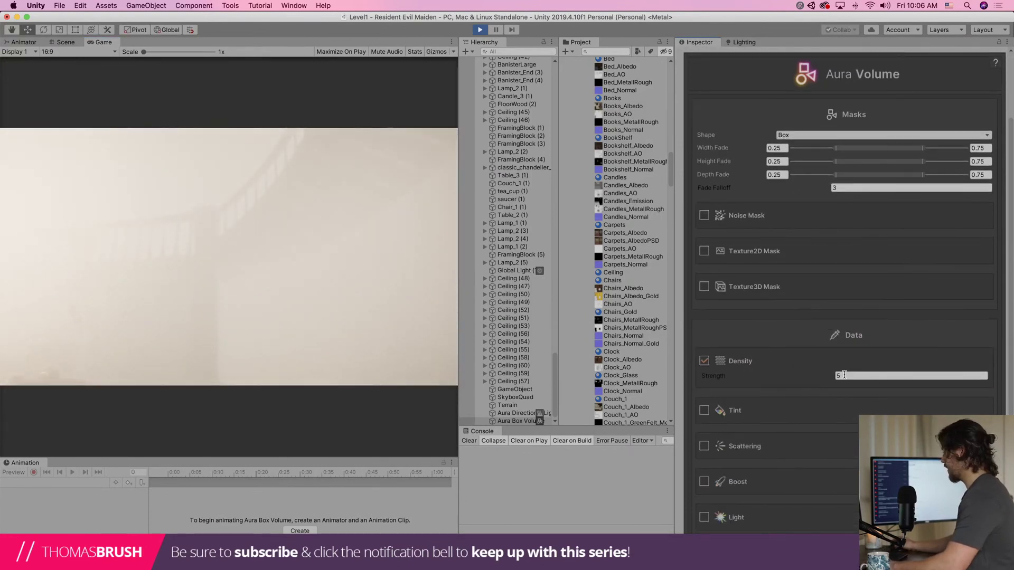
text(0)
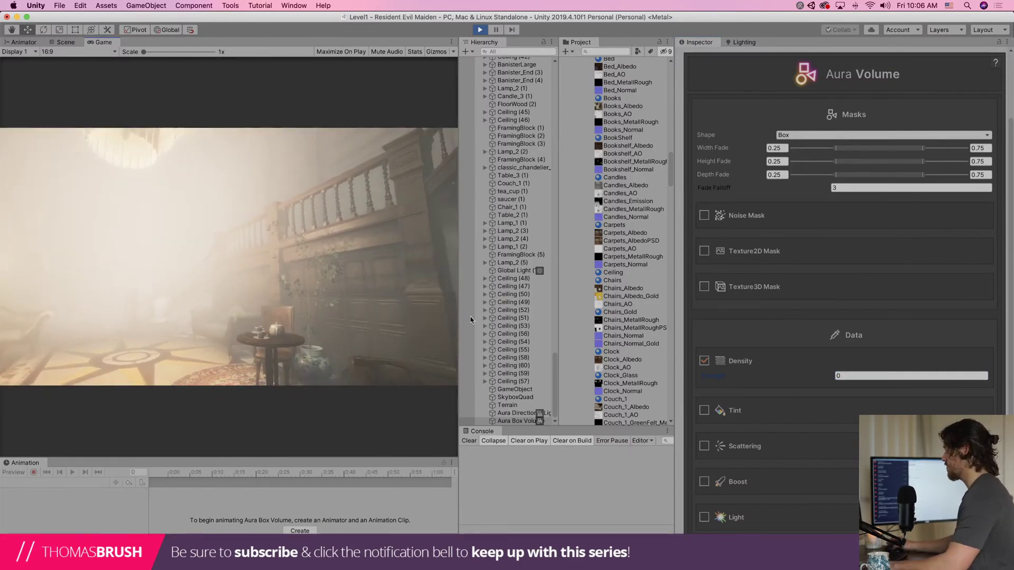
drag(816, 380, 797, 378)
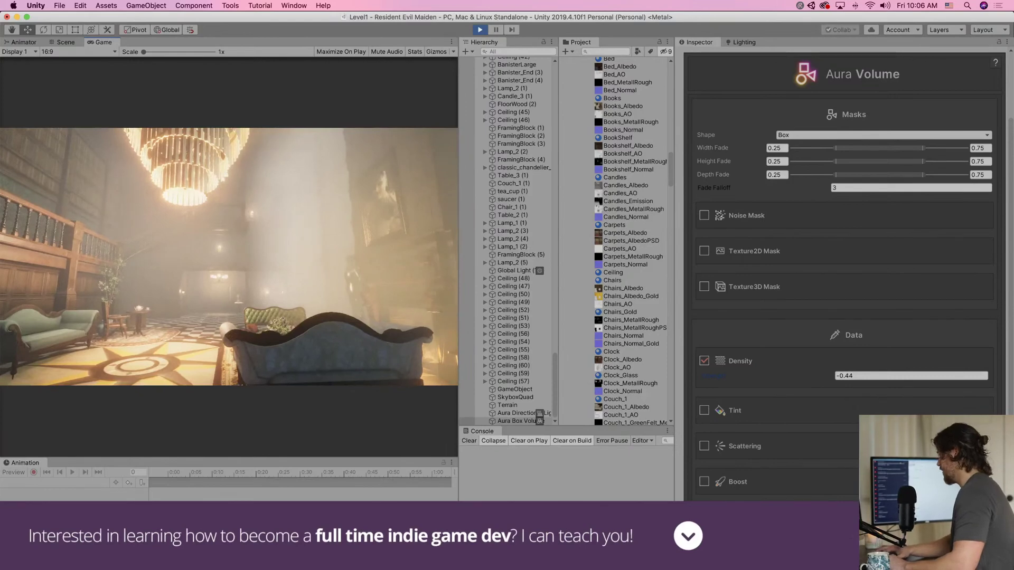
key(super+p)
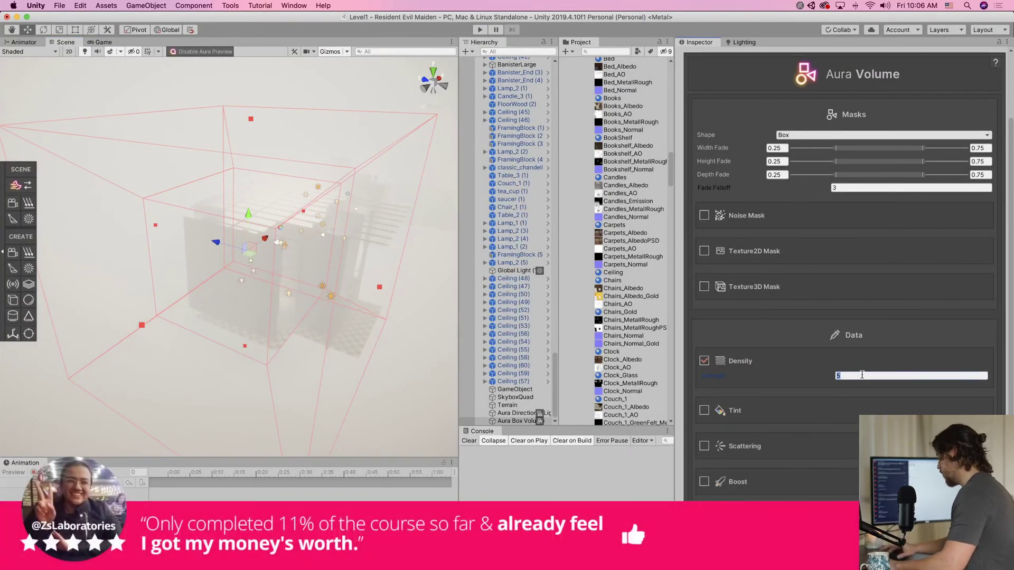
Set the Aura Box Volume's density strength to -1 outside play mode and check its coverage of the mansion from above
text(-1)
right_drag(343, 272, 151, 255)
scroll(312, 320, up, 4)
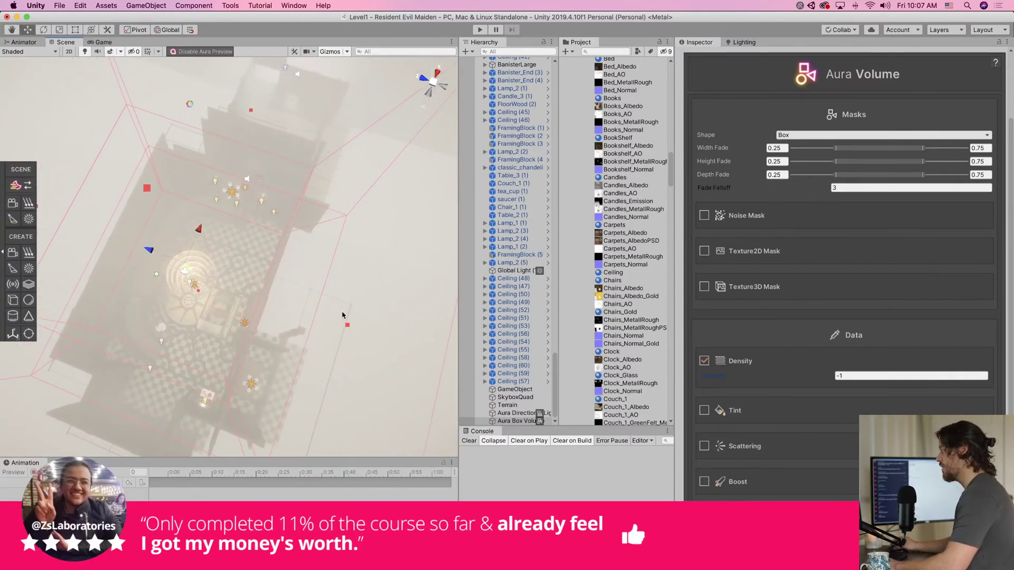
right_drag(363, 338, 244, 288)
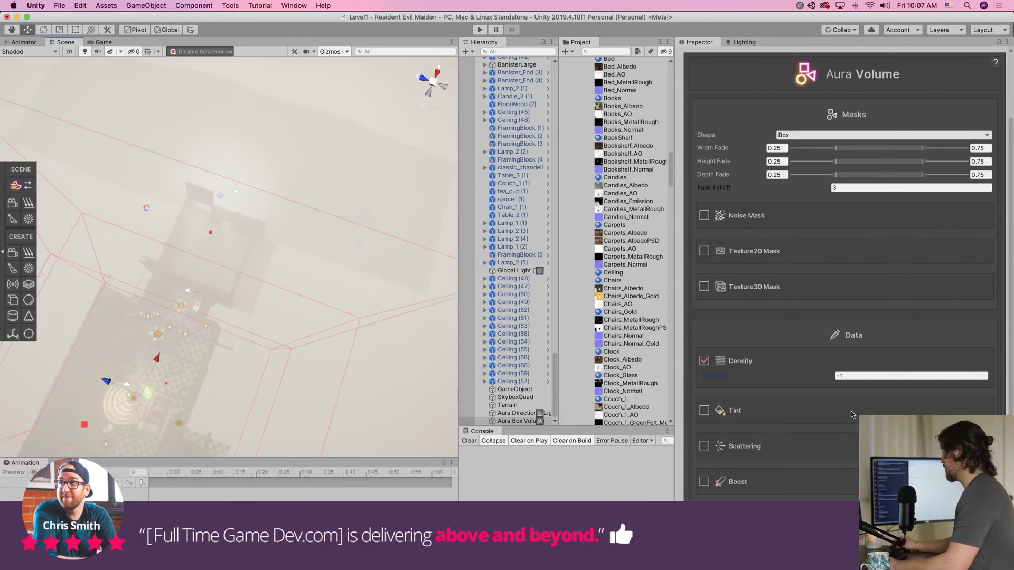
scroll(760, 306, down, 1)
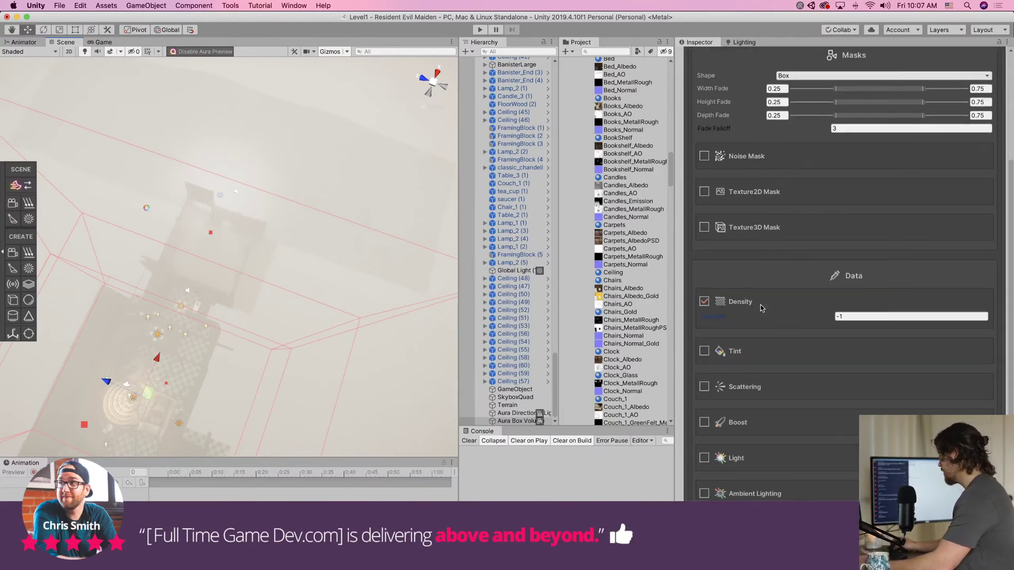
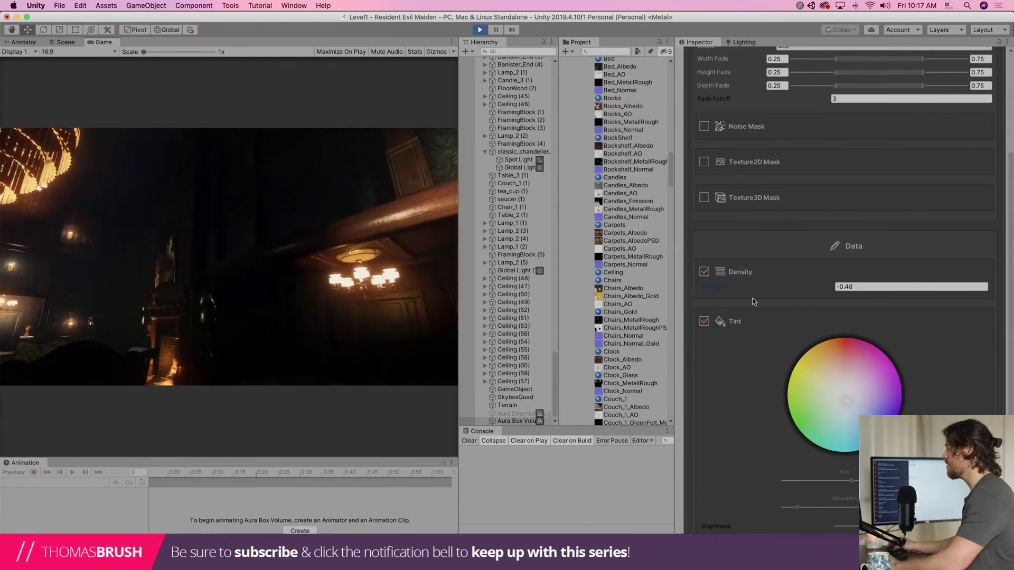
Try density strengths of -0.47, -0.43 and -0.45 on the Aura Box Volume in play mode
drag(769, 288, 769, 289)
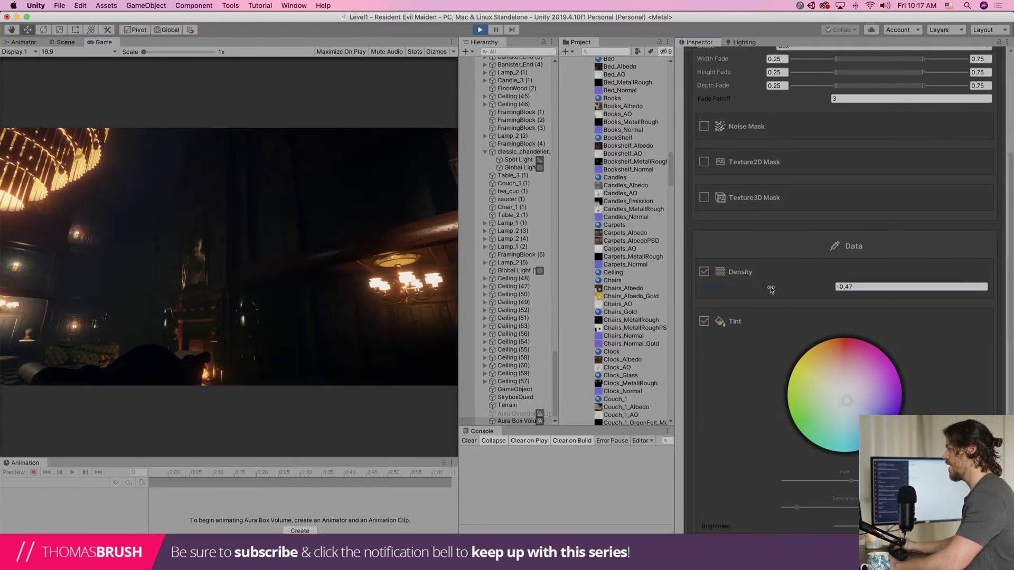
double_click(843, 287)
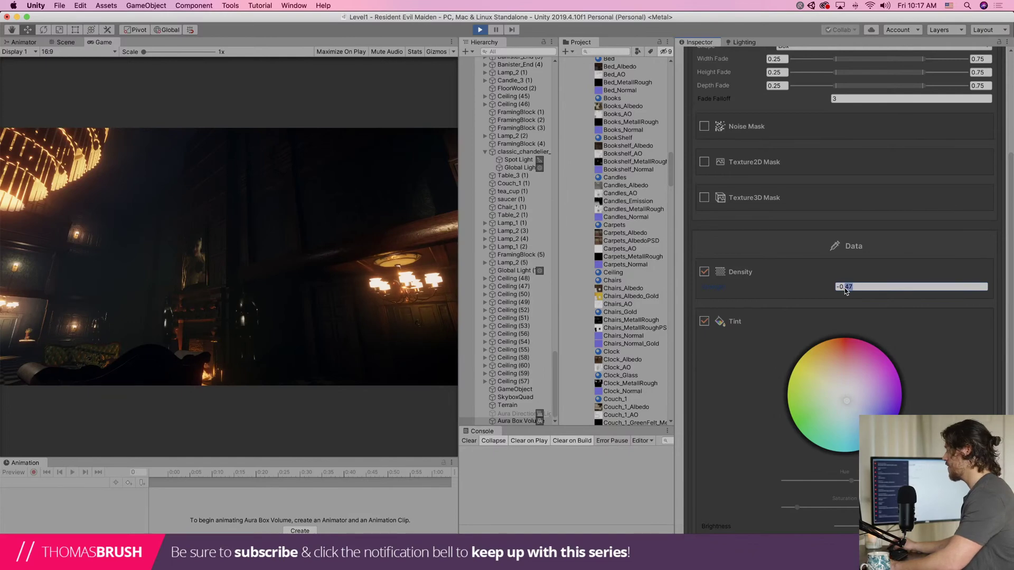
text(43)
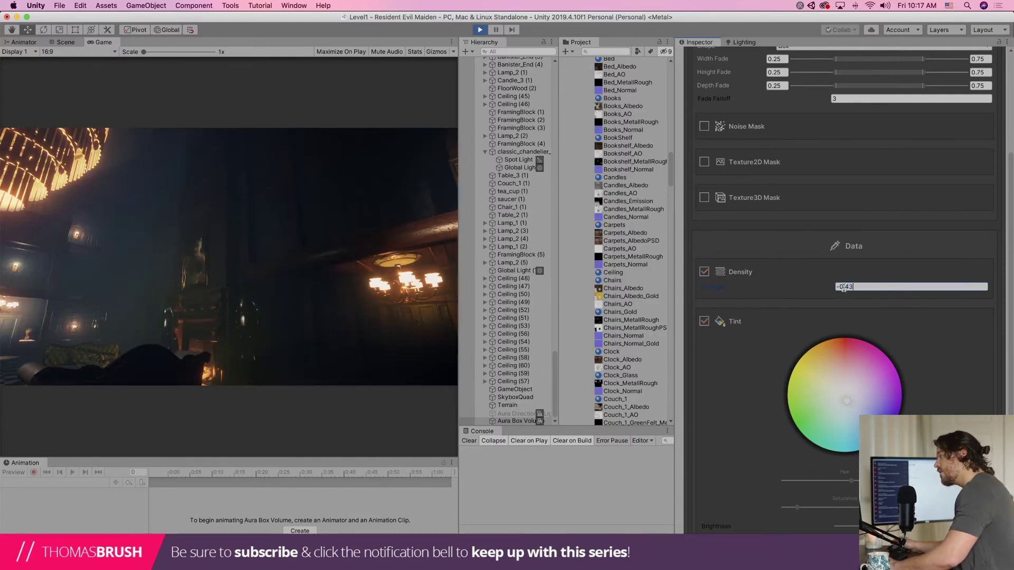
key(BackSpace)
text(5)
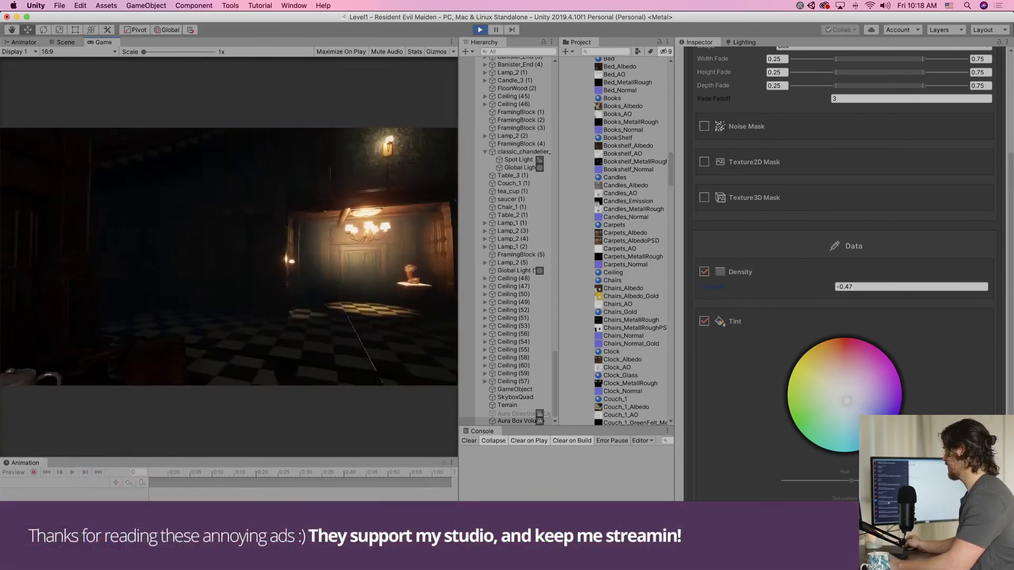
Walk backward through the mansion hall in play mode to examine the fog and lighting
key(s)
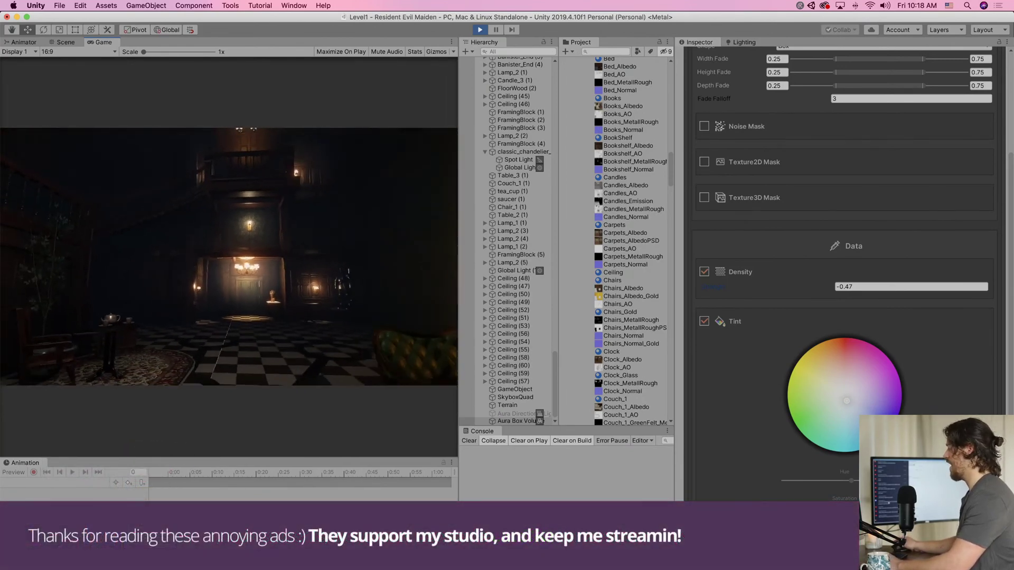
key(s)
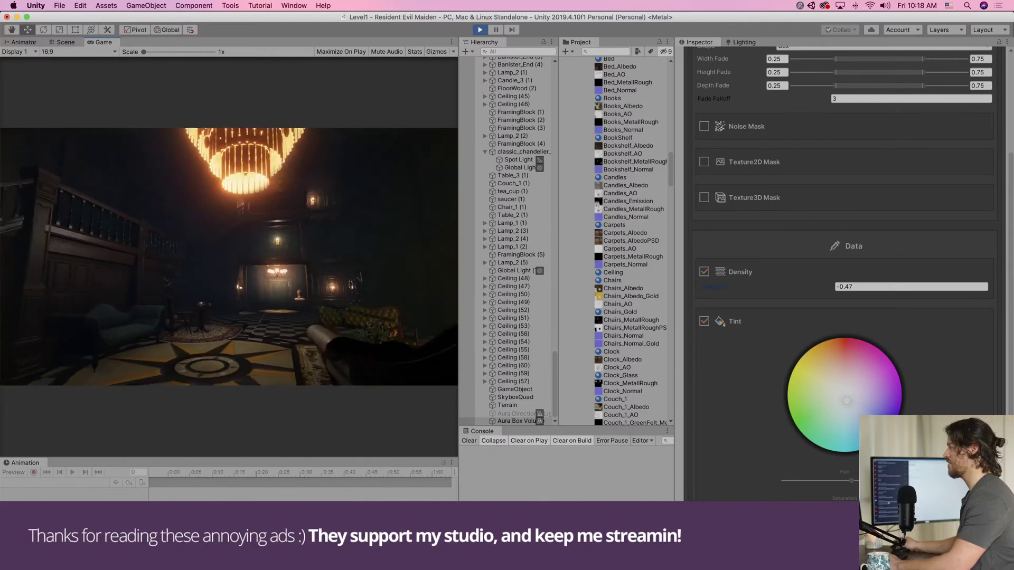
key(s)
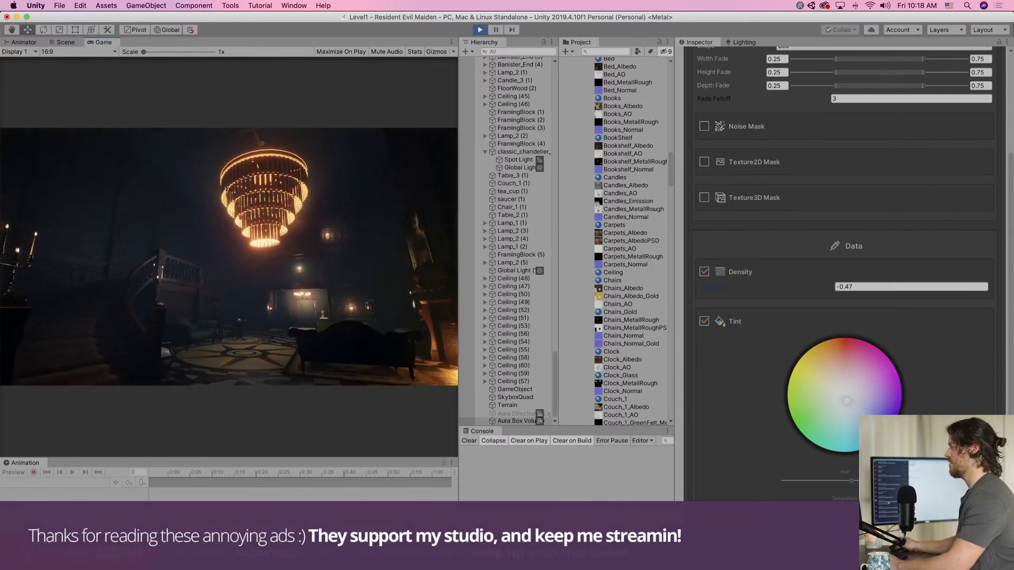
Shift the Aura Box Volume's tint to green in play mode
key(Escape)
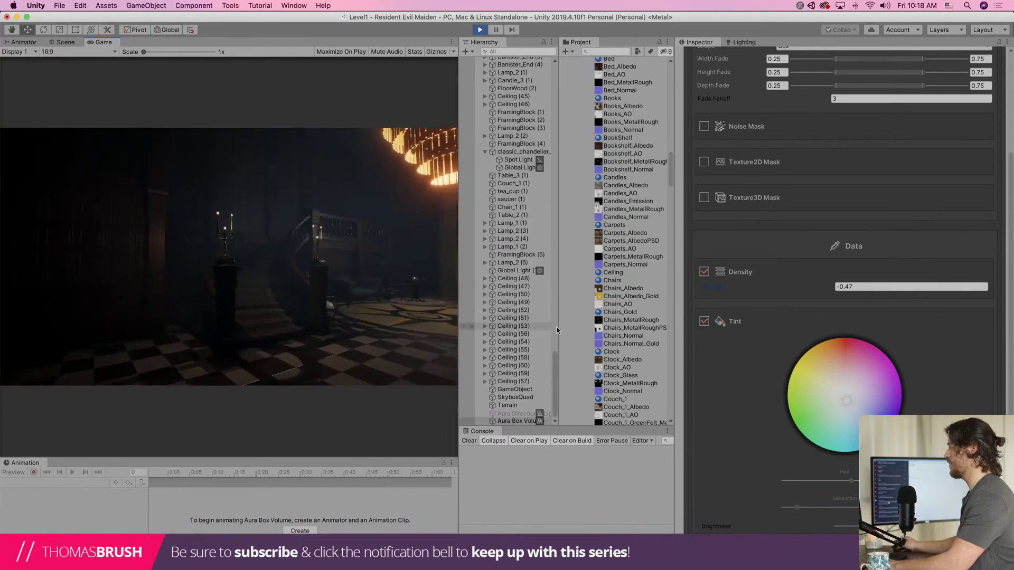
click(846, 402)
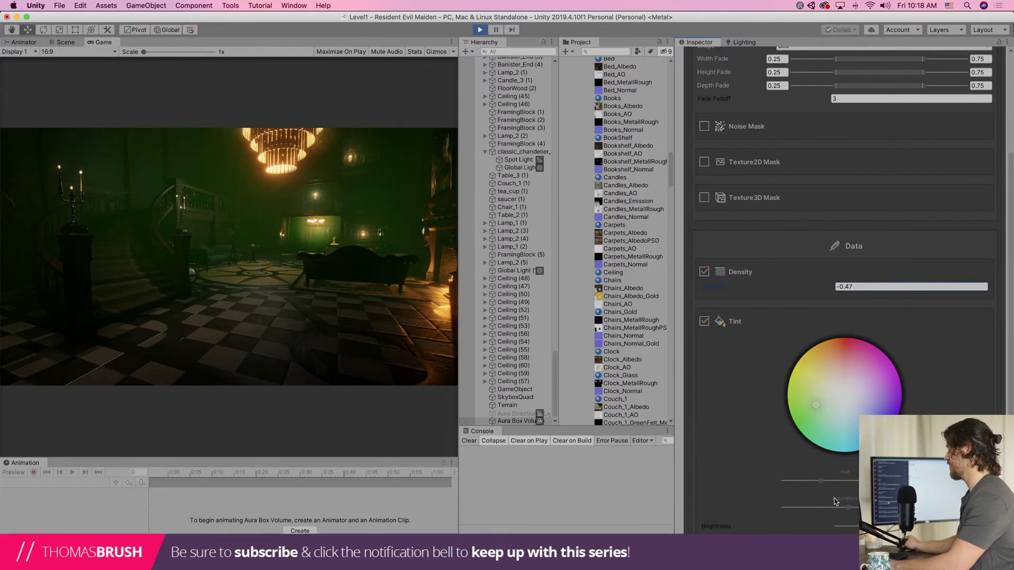
Desaturate the Aura Box Volume's tint to near white in play mode and paste the component's values back outside play mode
drag(822, 507, 801, 509)
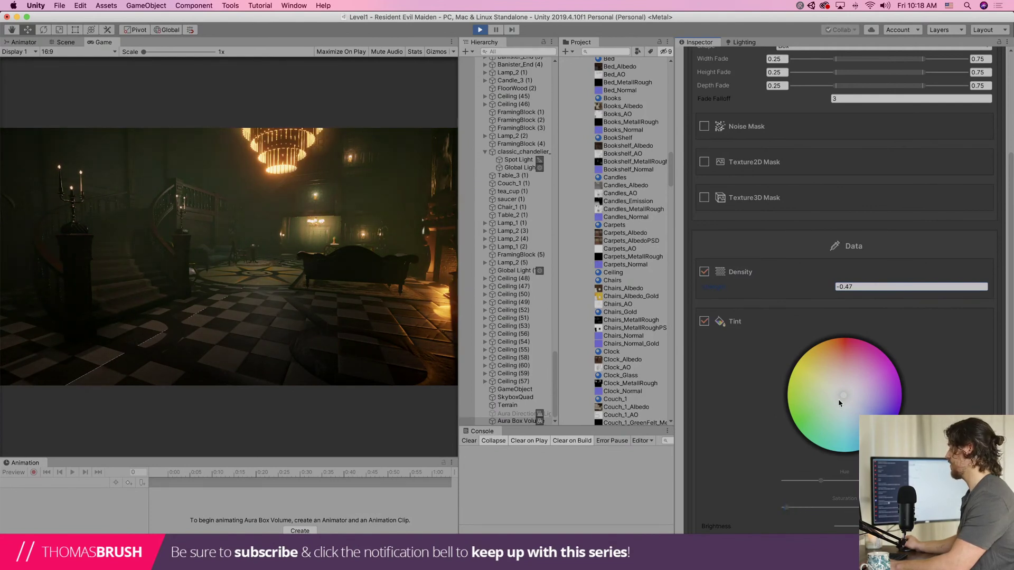
drag(839, 401, 838, 450)
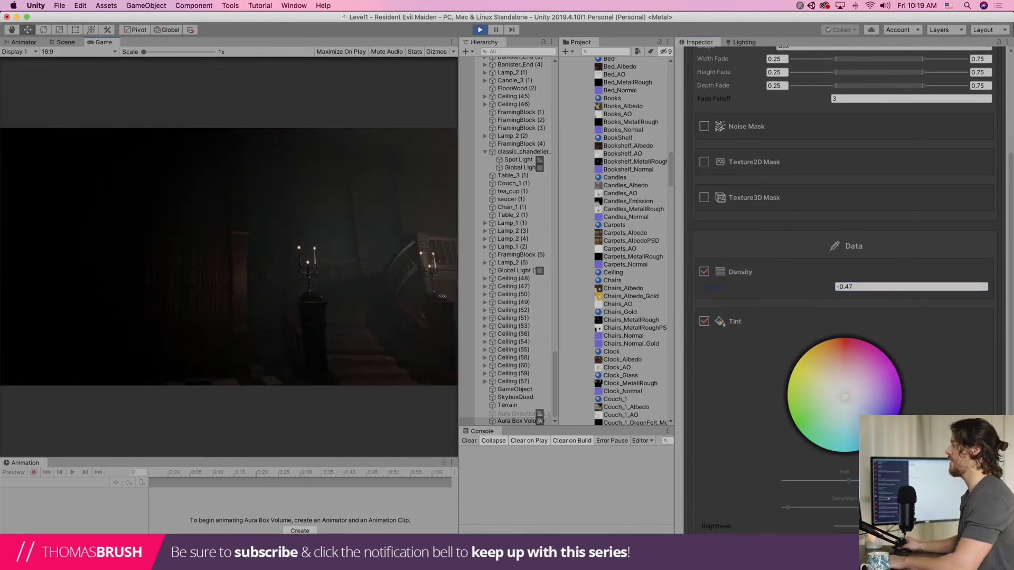
scroll(732, 152, up, 5)
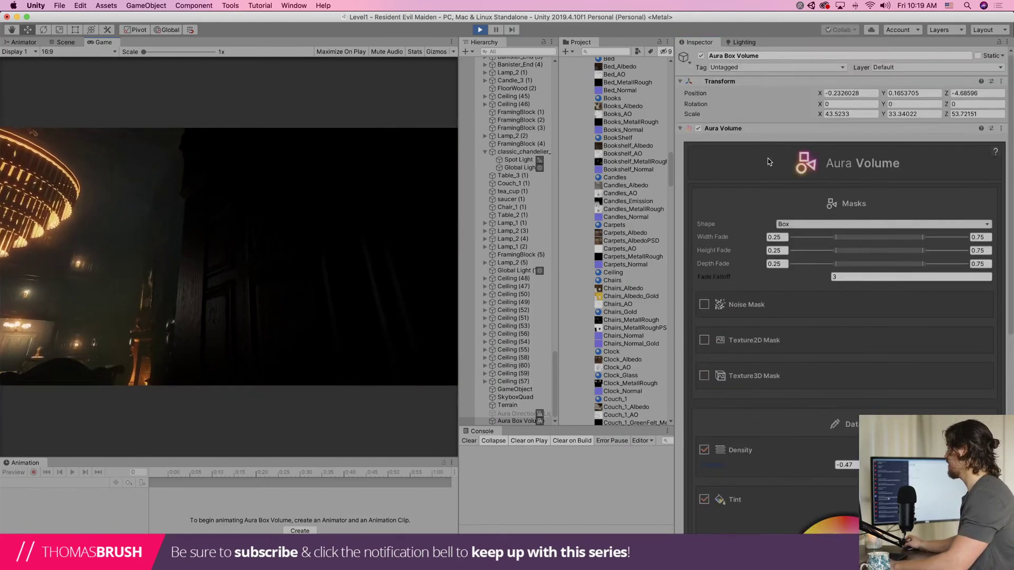
right_click(799, 129)
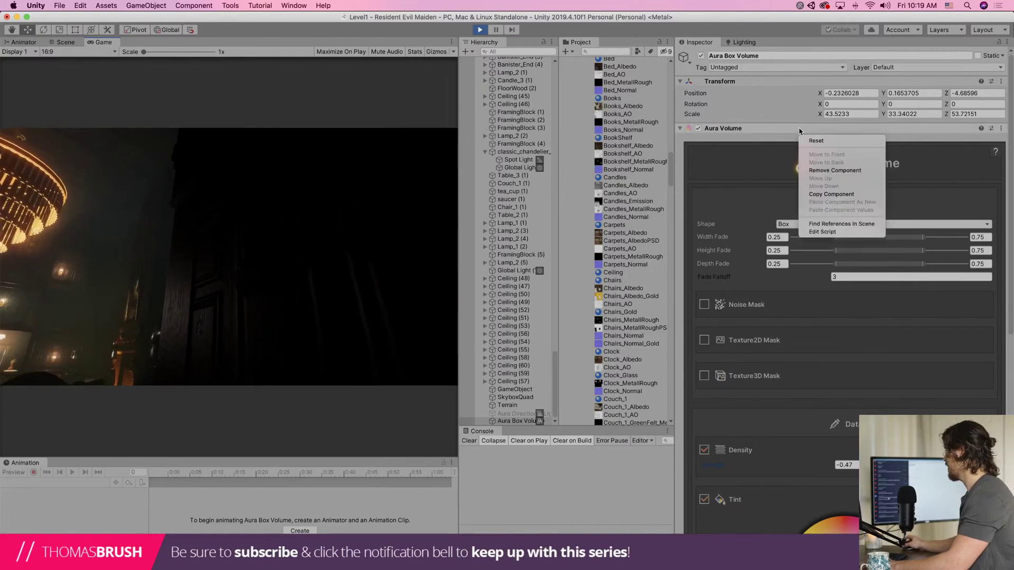
click(855, 195)
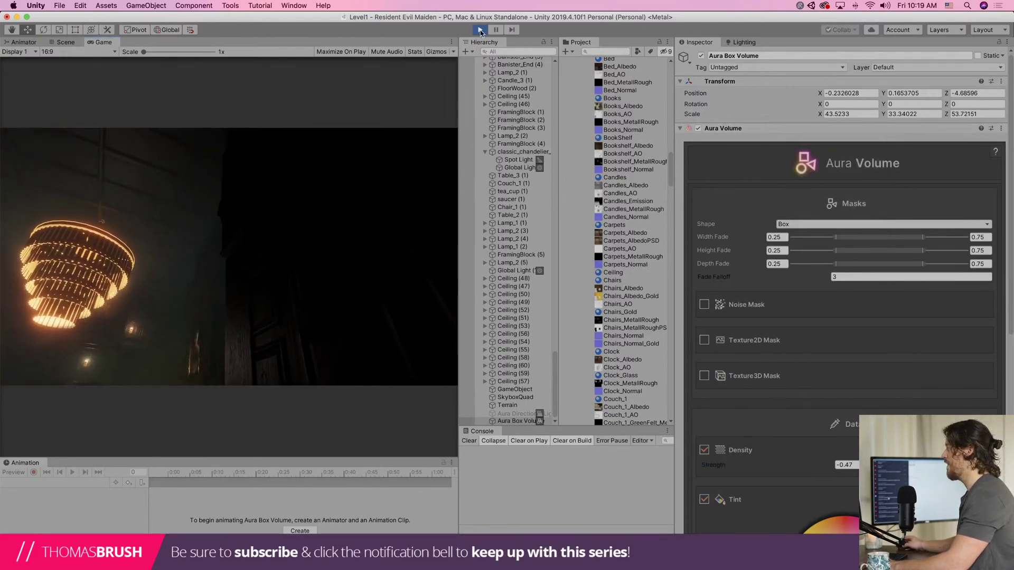
key(super+p)
right_click(767, 132)
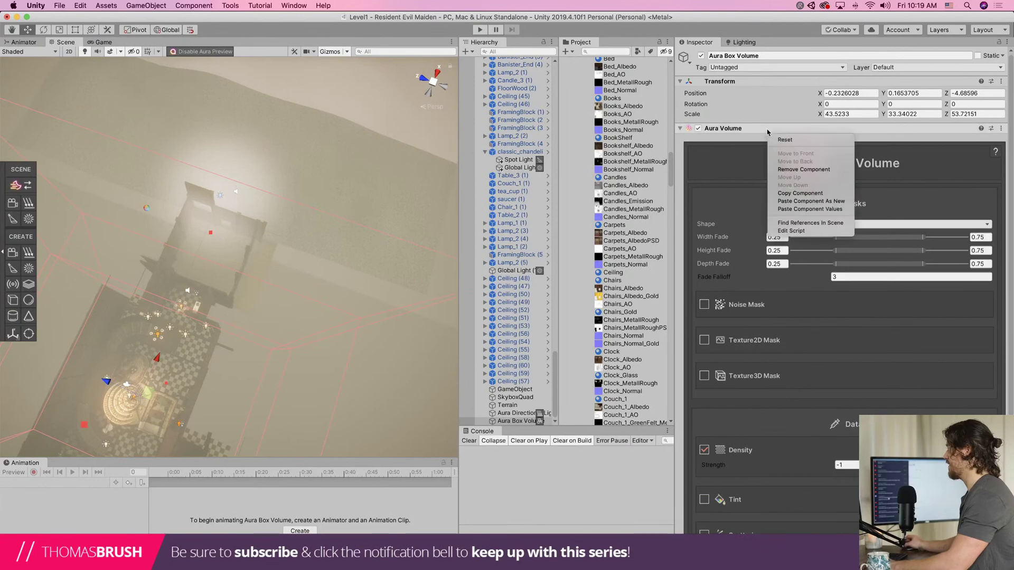
click(843, 210)
Filter the scene objects for GLOBAL, select the first Global Light and clear the filter
middle_drag(79, 370, 180, 290)
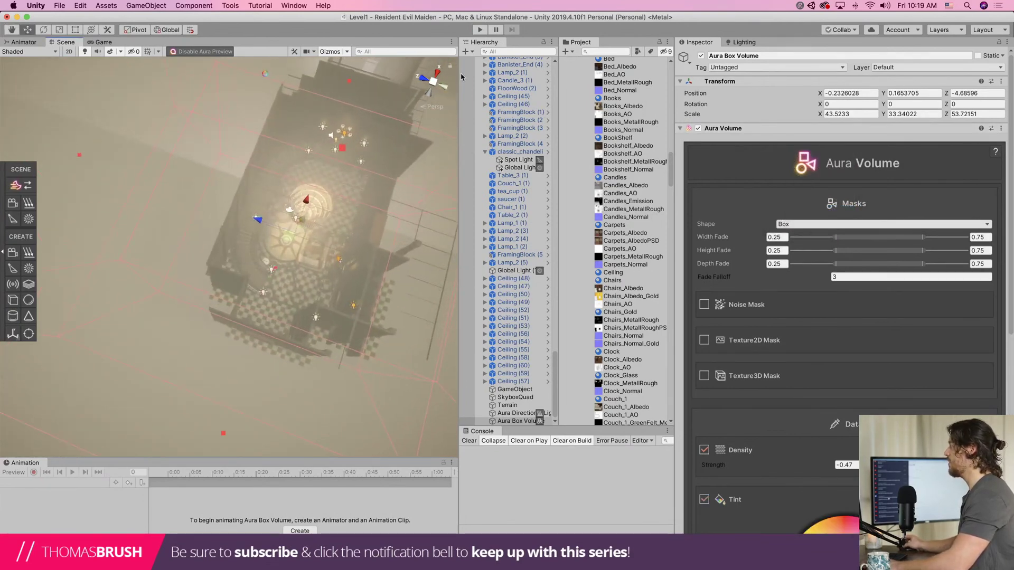
scroll(290, 204, up, 15)
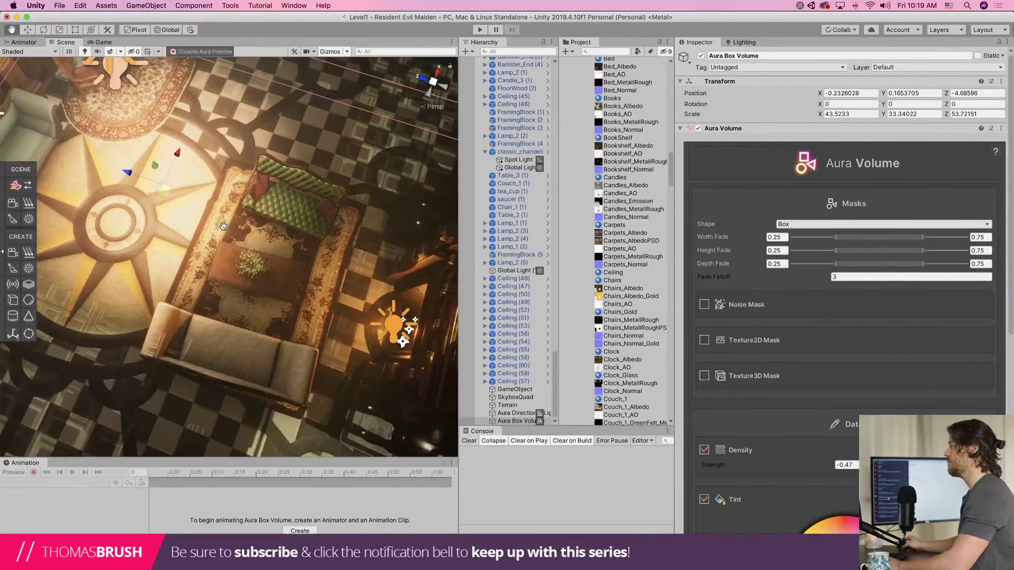
right_drag(223, 226, 246, 153)
middle_drag(247, 154, 220, 197)
right_drag(219, 197, 209, 200)
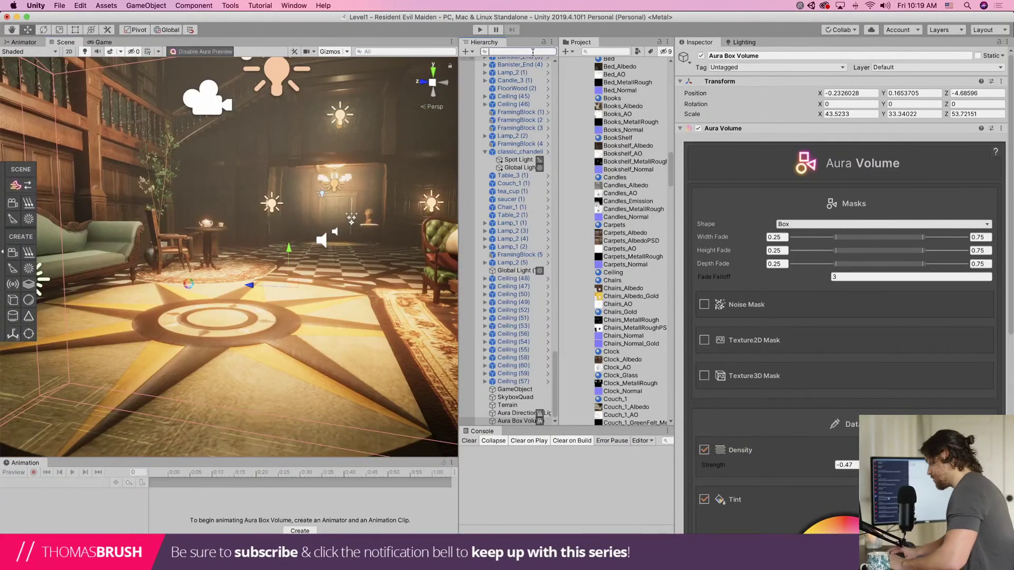
text(GLOBAL)
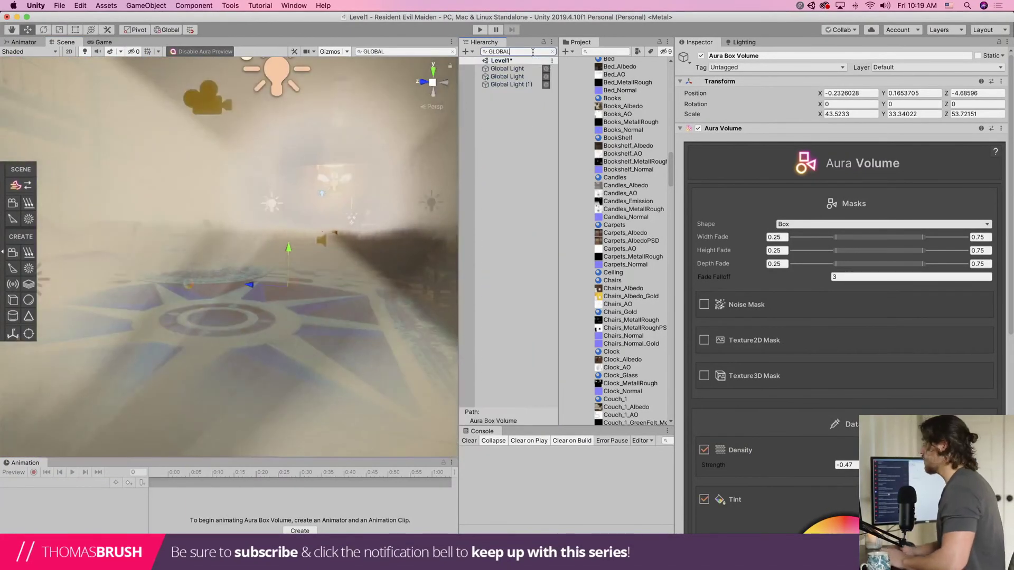
click(523, 69)
scroll(412, 100, down, 8)
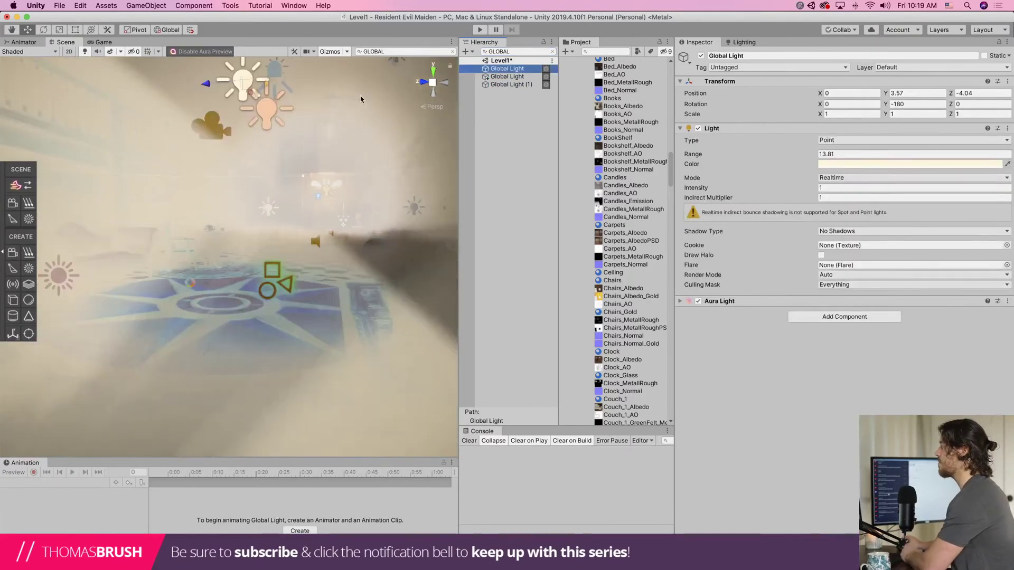
scroll(412, 99, up, 6)
scroll(411, 99, up, 2)
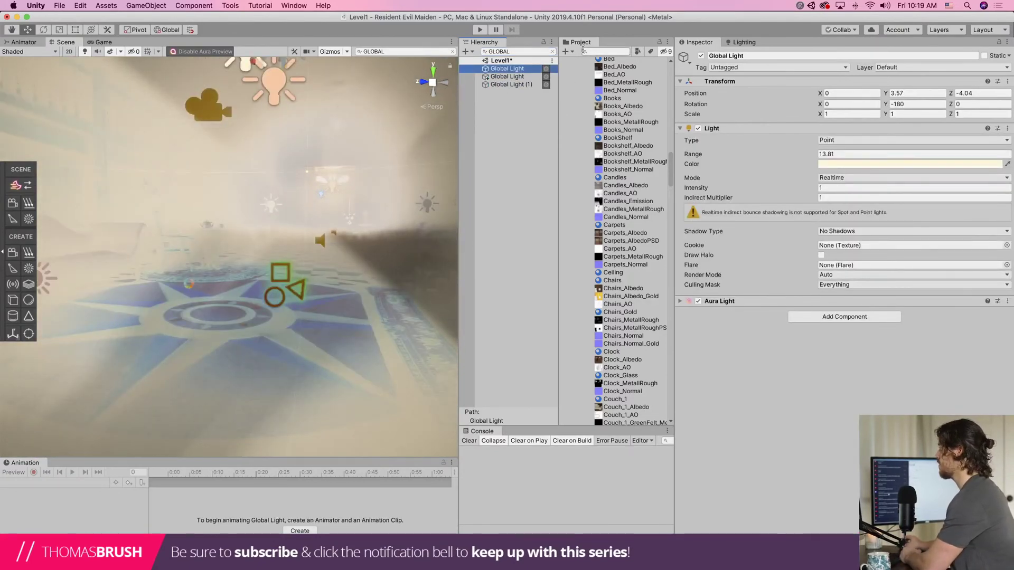
click(553, 51)
Toggle the selected Global Light off and on to compare its effect, and try an intensity of 0.28
click(701, 56)
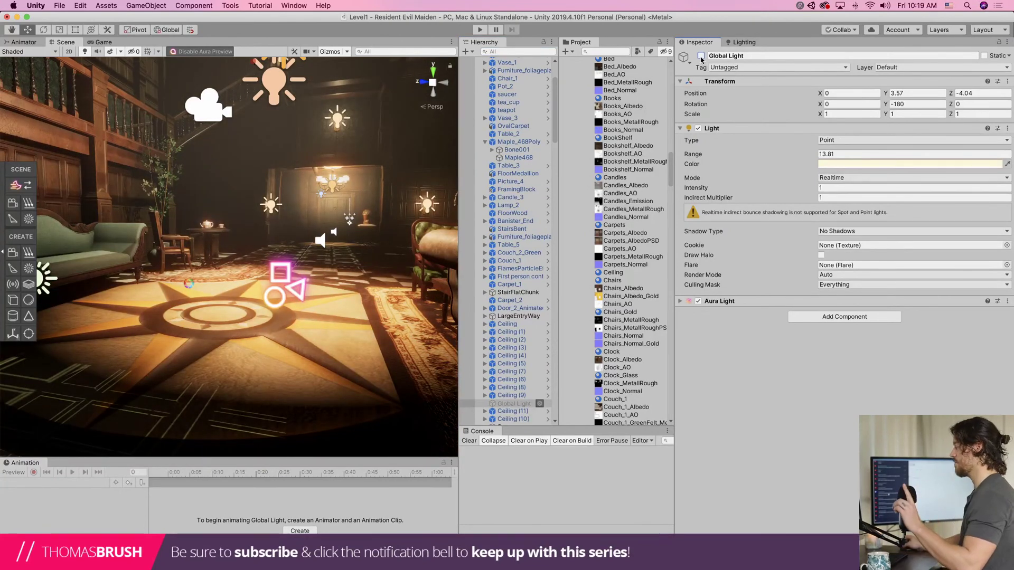
click(700, 56)
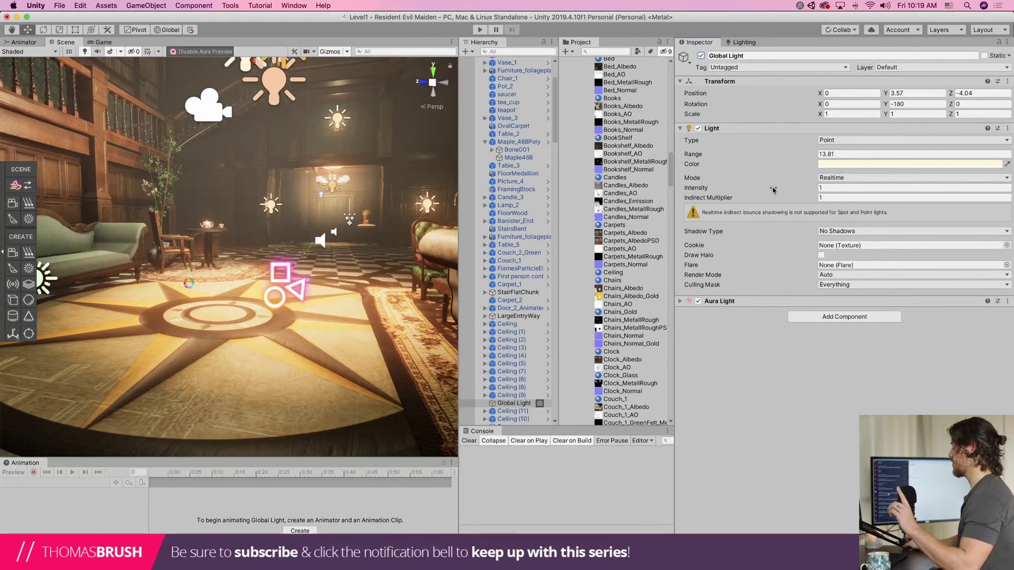
drag(772, 190, 758, 190)
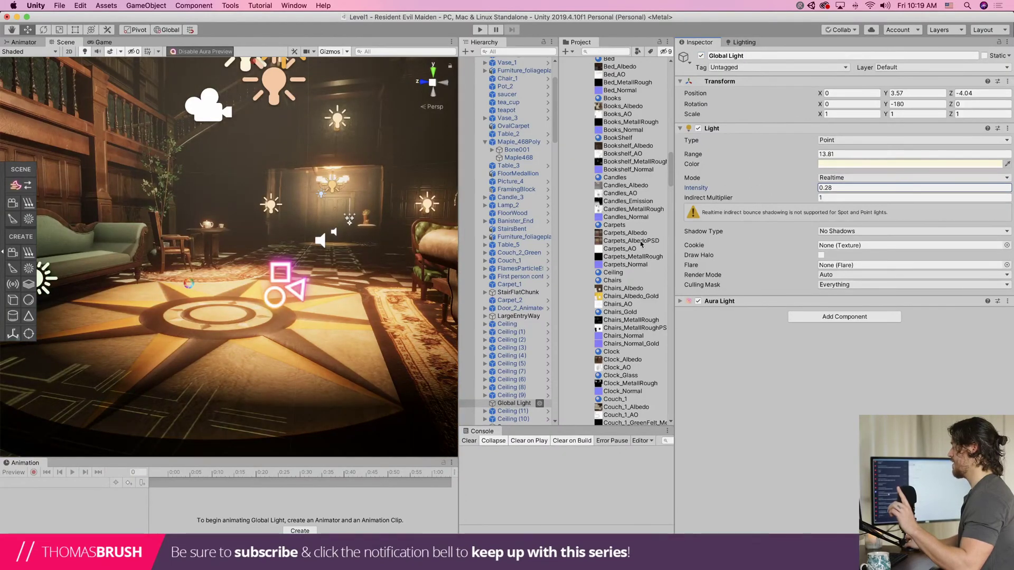
click(274, 212)
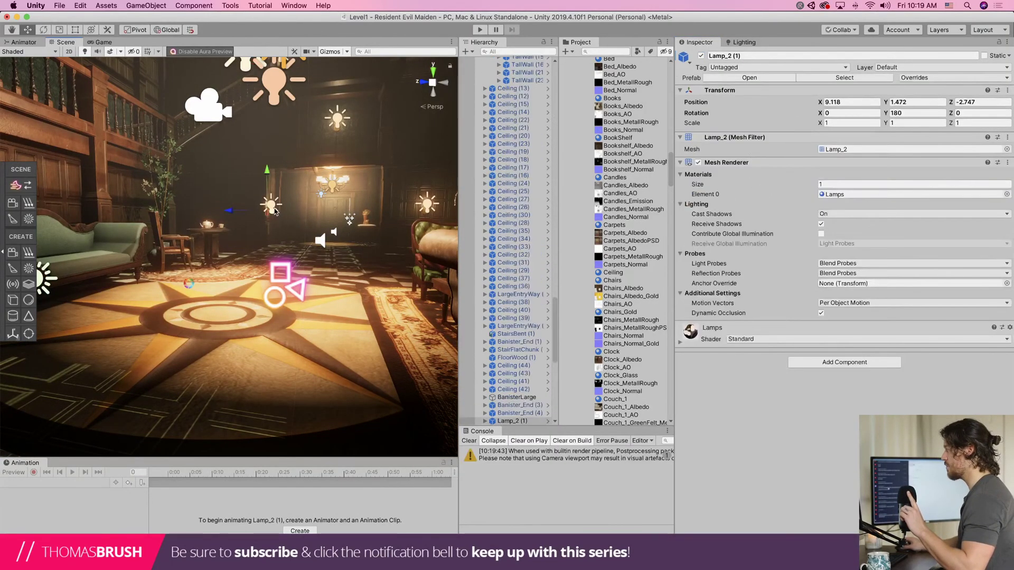
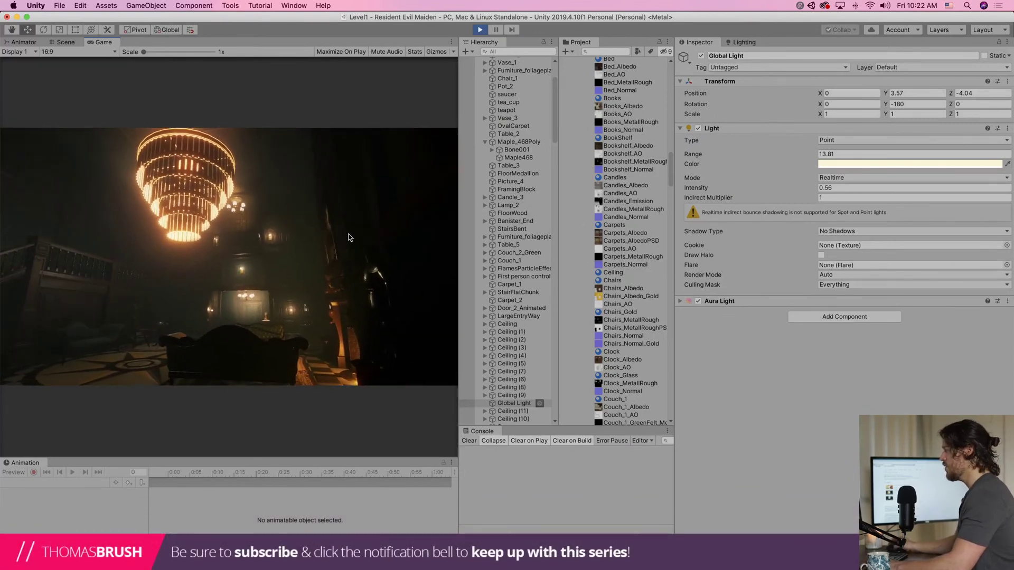
Leave play mode and set the Global Light's intensity to 0.7
click(828, 188)
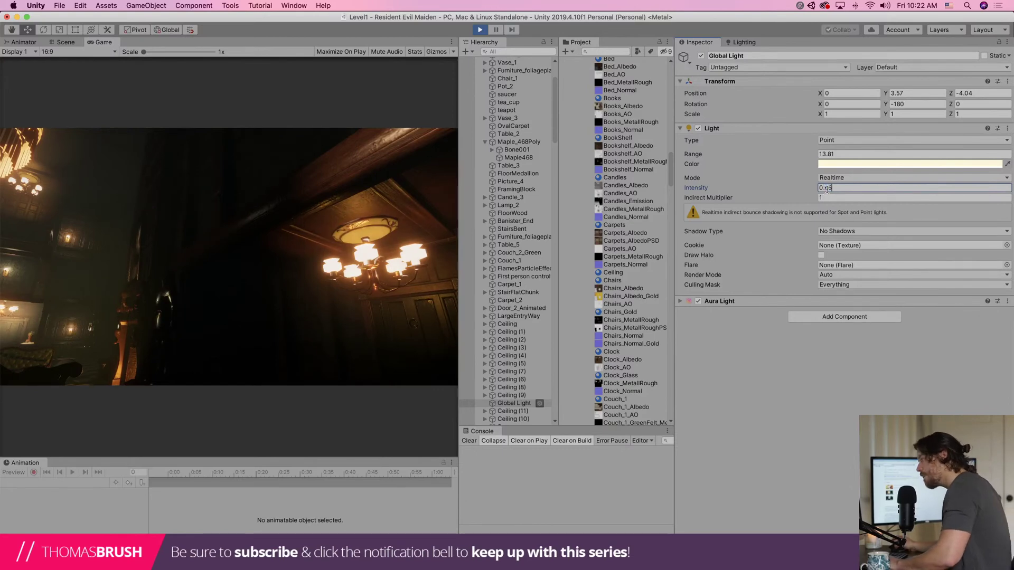
key(super+p)
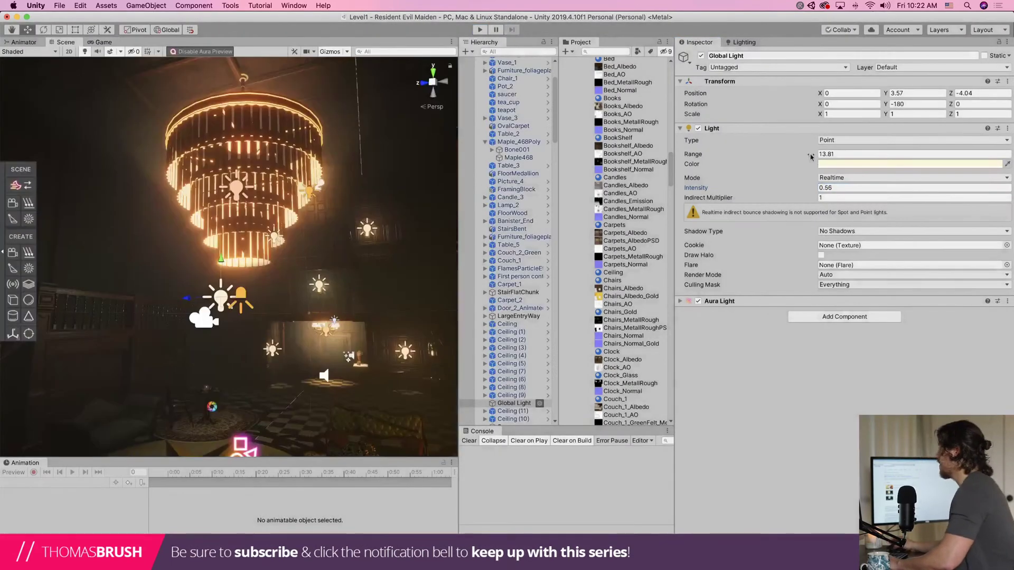
text(65)
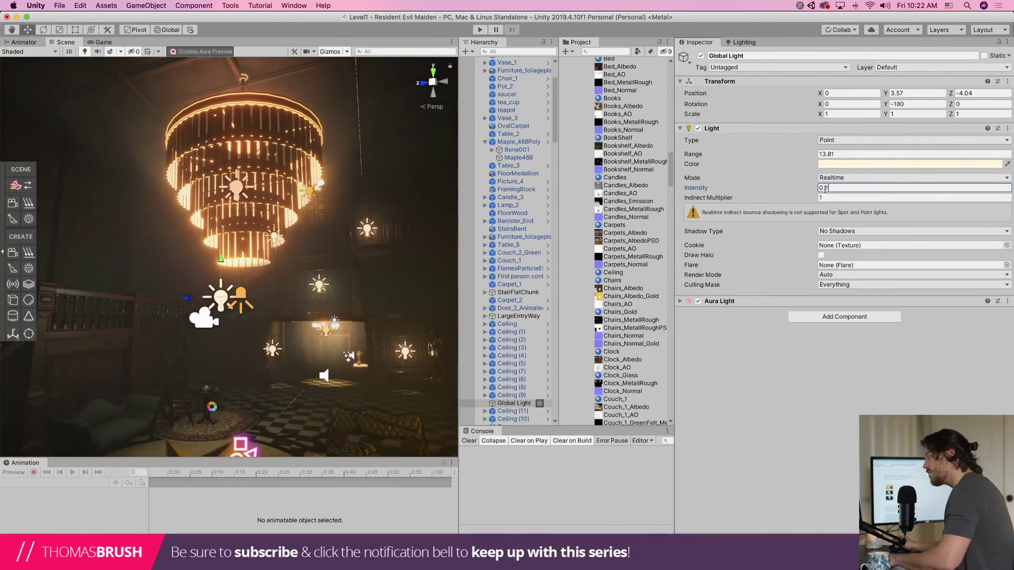
Select the Aura Box Volume, review its settings and try its Noise Mask, switching it off again
scroll(536, 317, down, 20)
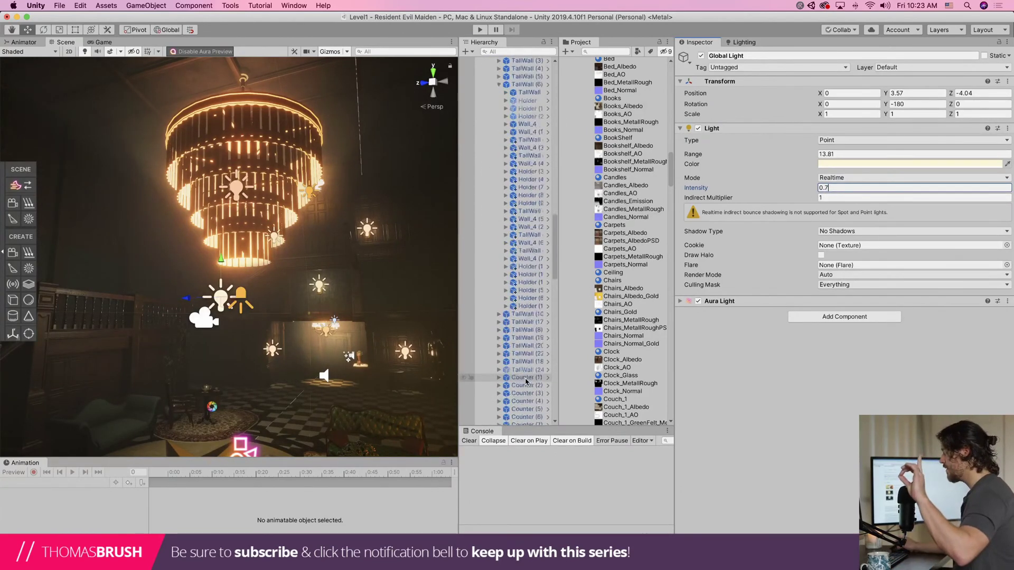
click(544, 420)
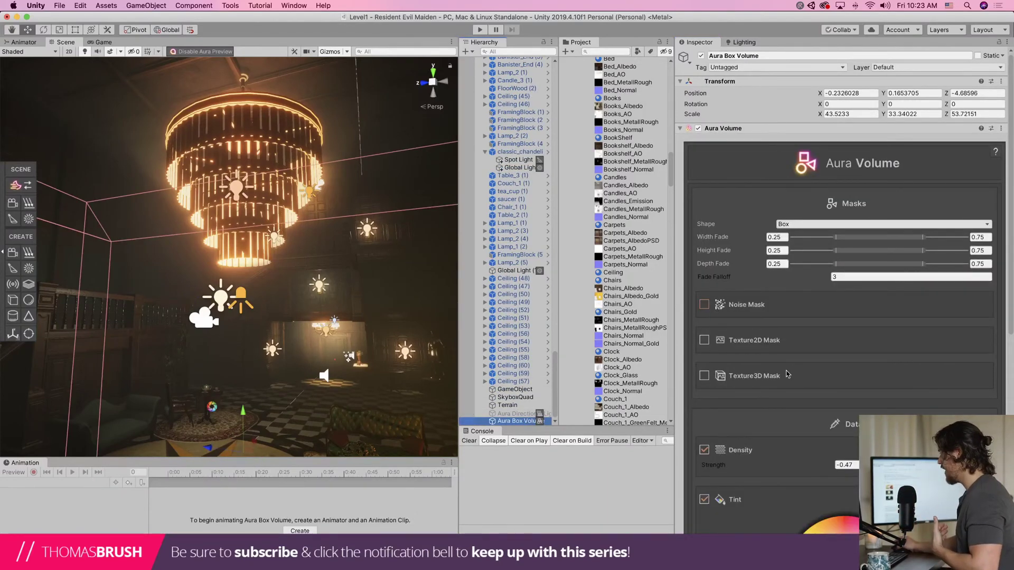
scroll(786, 374, down, 8)
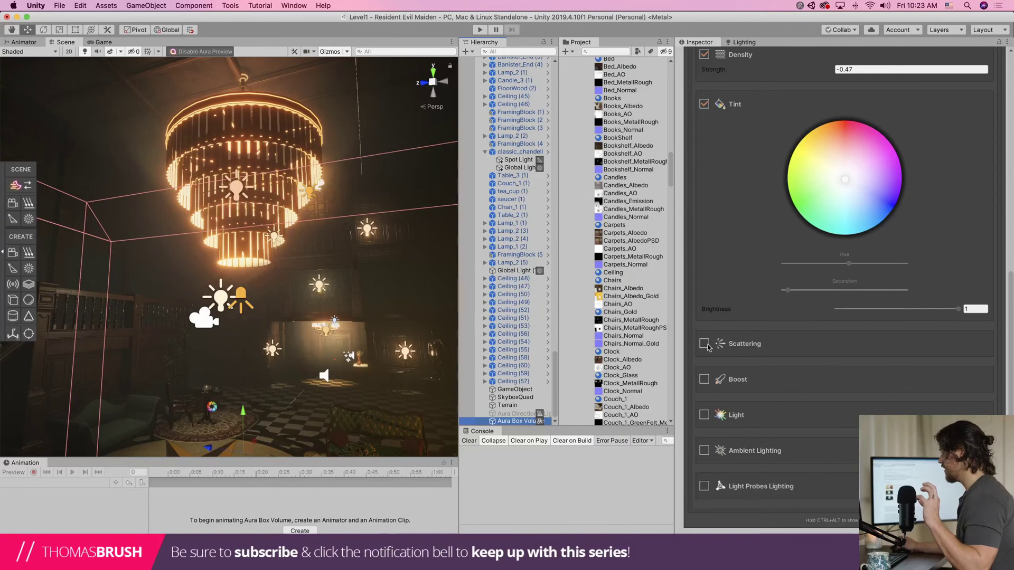
scroll(710, 345, up, 8)
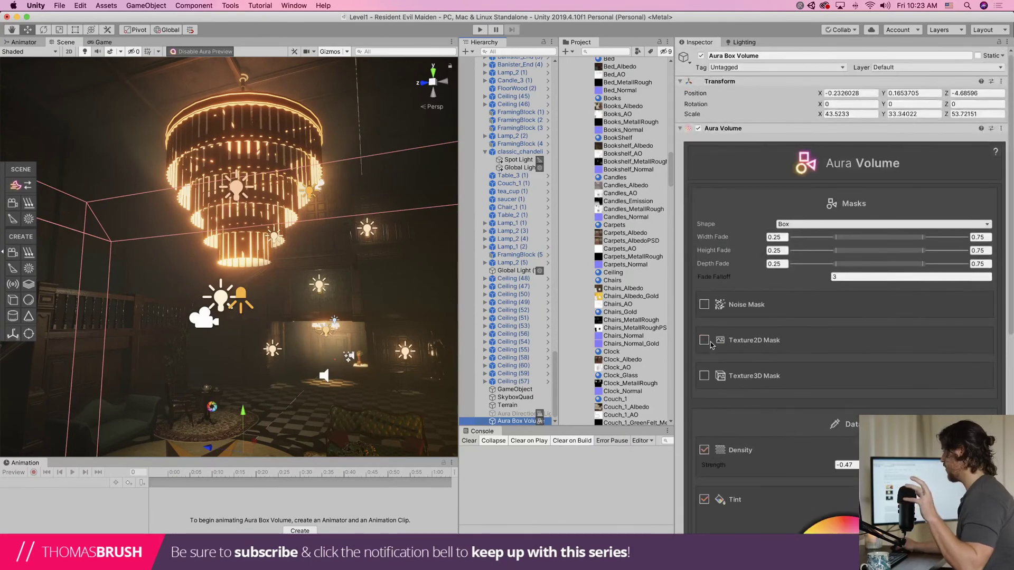
click(704, 305)
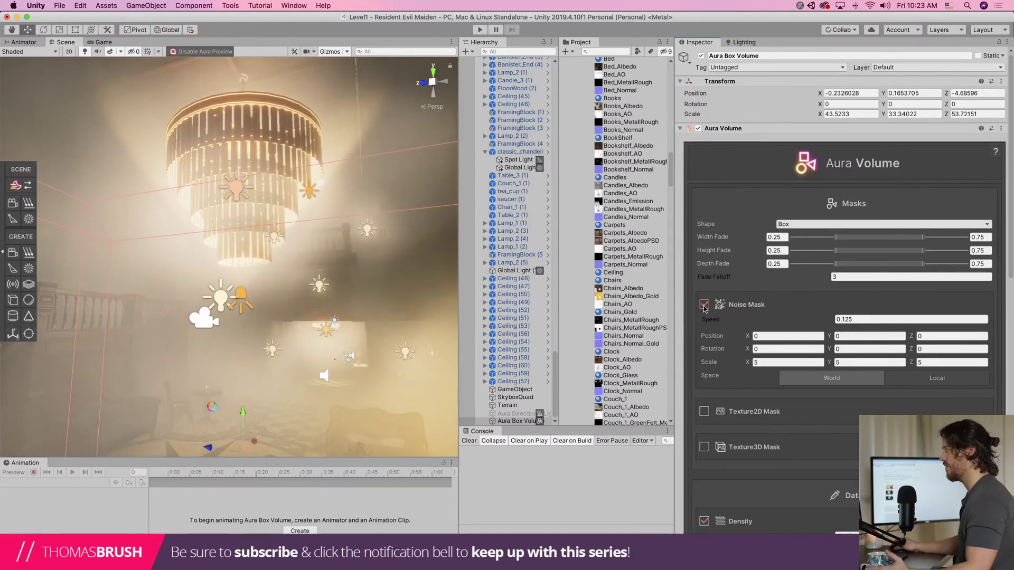
click(704, 305)
Set the Aura Box Volume's tint hue to its maximum outside play mode, and reduce the tint's saturation to minimum in play mode
scroll(760, 417, down, 2)
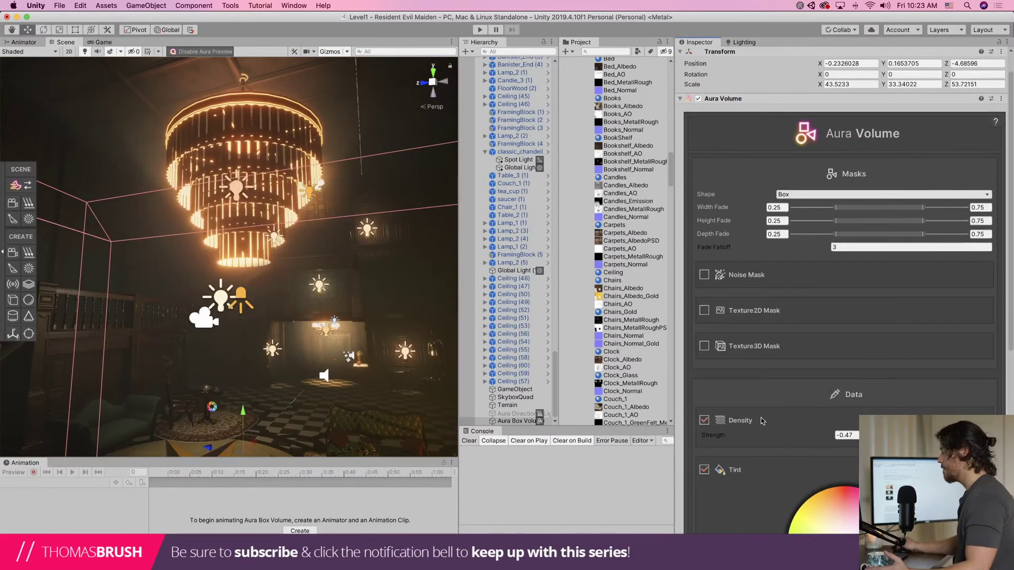
scroll(762, 421, down, 10)
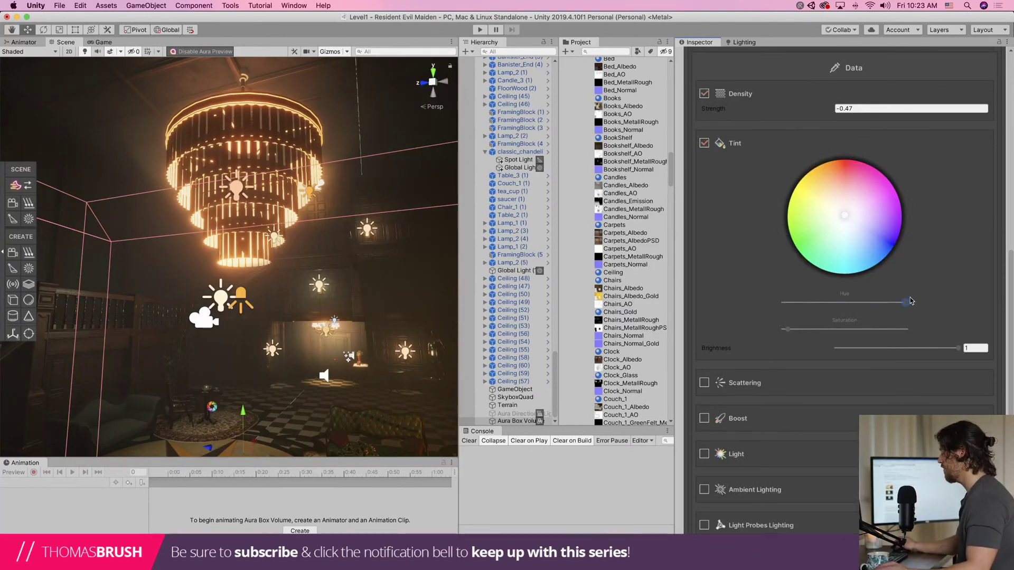
scroll(245, 323, down, 10)
scroll(245, 324, up, 10)
right_drag(245, 324, 286, 364)
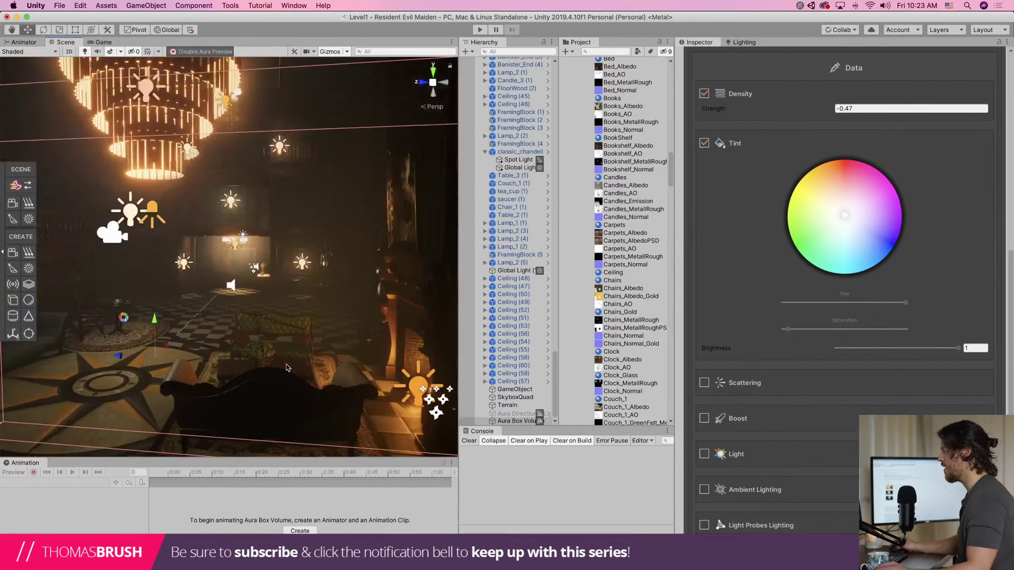
scroll(286, 364, down, 3)
scroll(284, 300, down, 3)
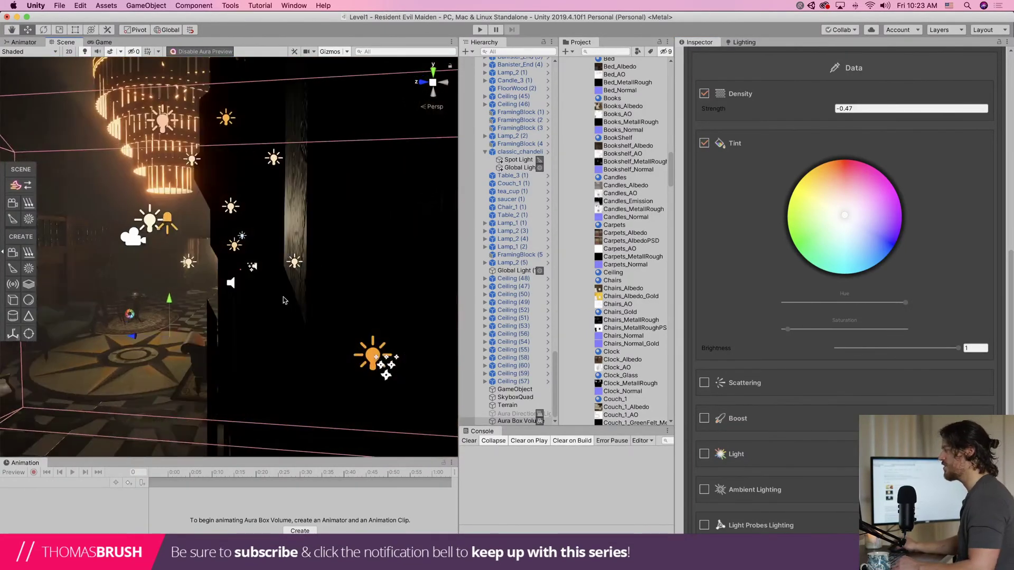
click(477, 31)
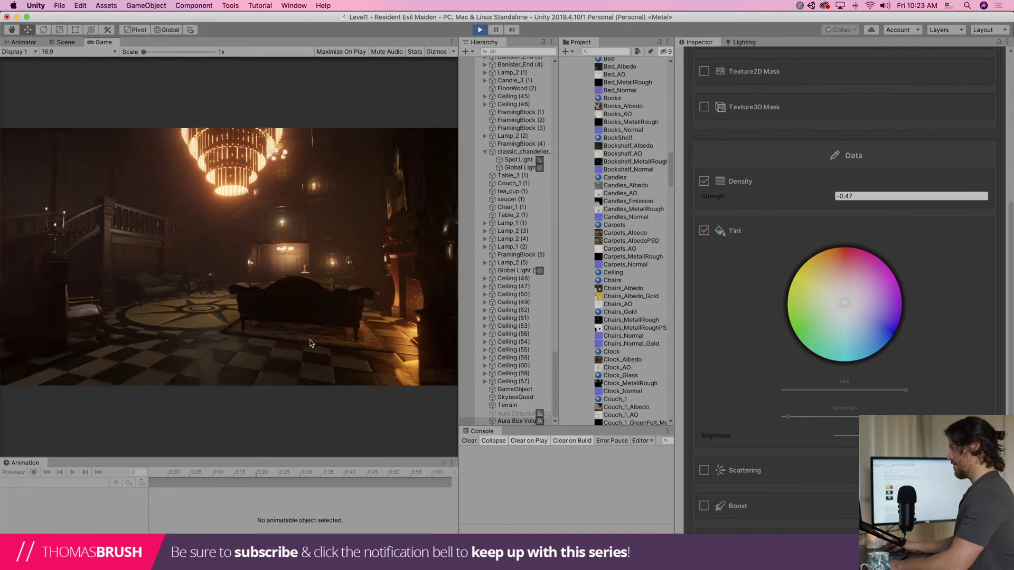
drag(787, 417, 766, 418)
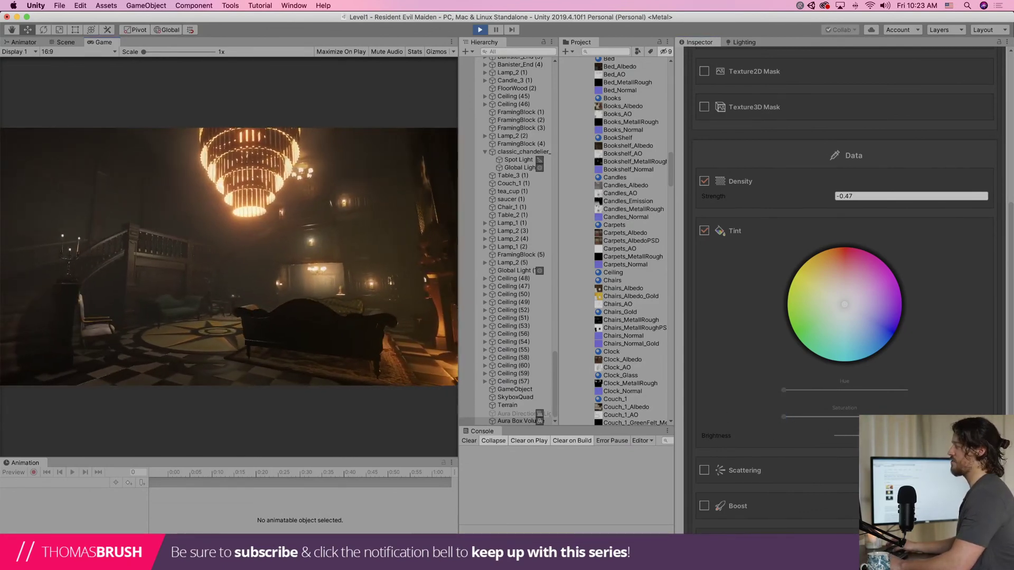
Switch repeatedly between Unity and Brave to compare the mansion hall's lighting and fog with the Resident Evil Maiden gameplay video
key(super+Tab)
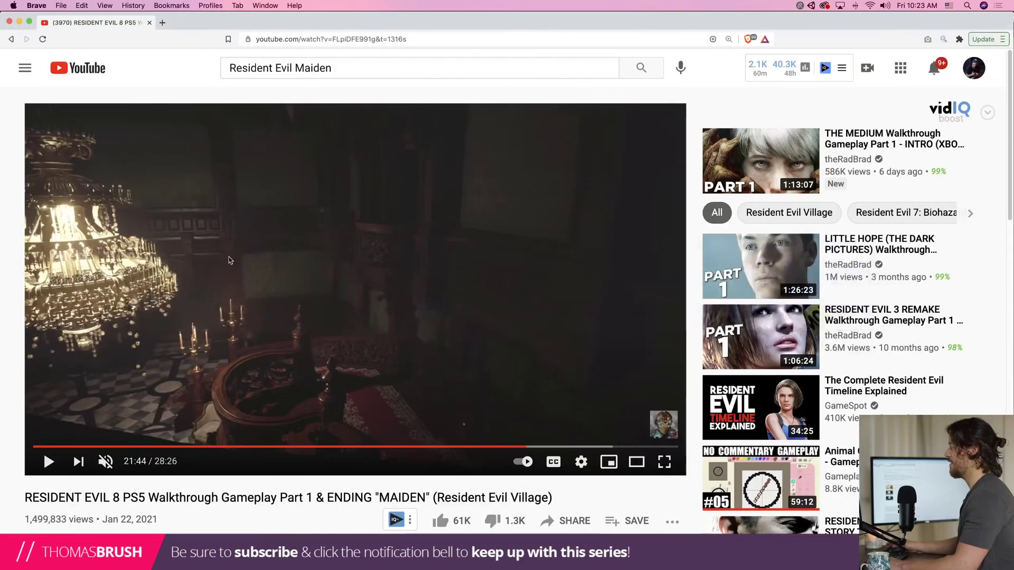
key(super+Tab)
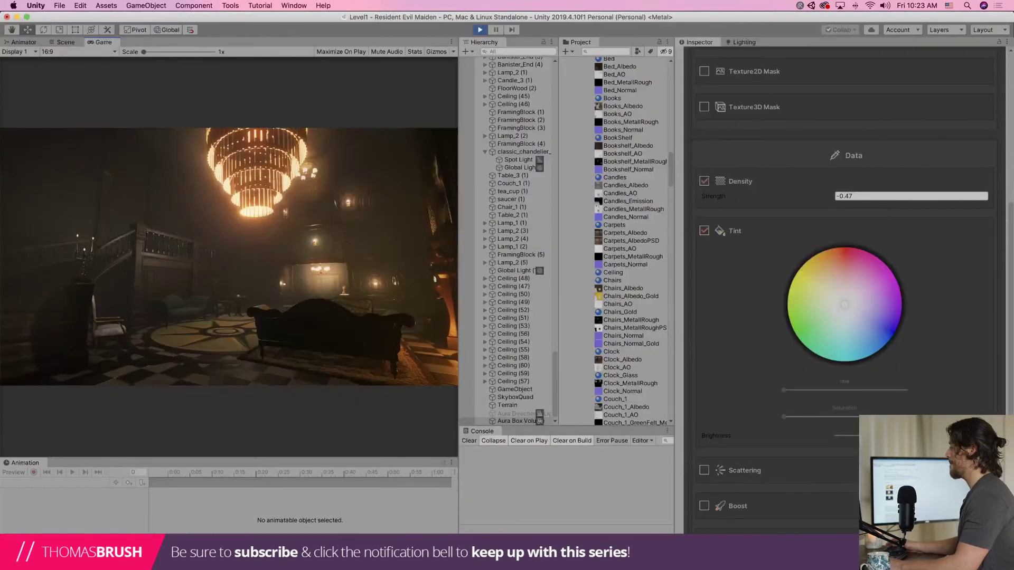
key(super+Tab)
key(super+Tab)
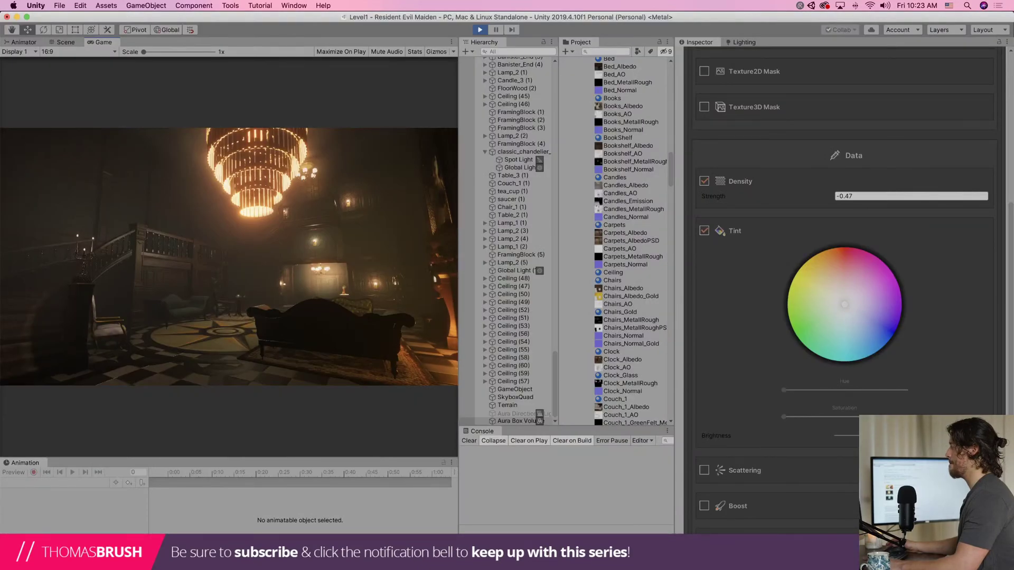
key(super+Tab)
key(super+Tab)
key(super+Tab)
key(super+Tab)
key(super+Tab)
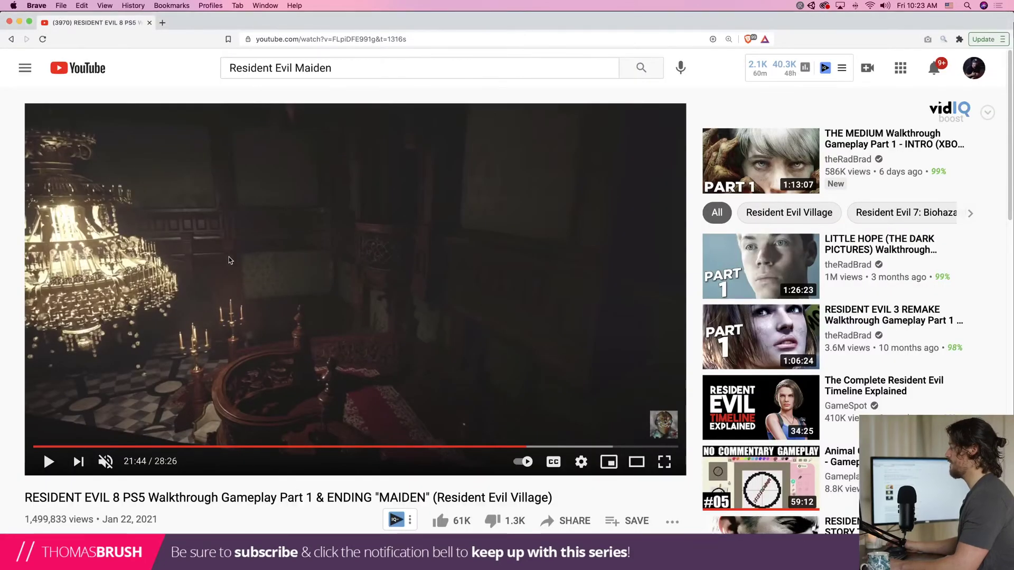
Return to Unity, leave play mode, find the Global Light with range 13.81 and frame it in the scene
key(super+Tab)
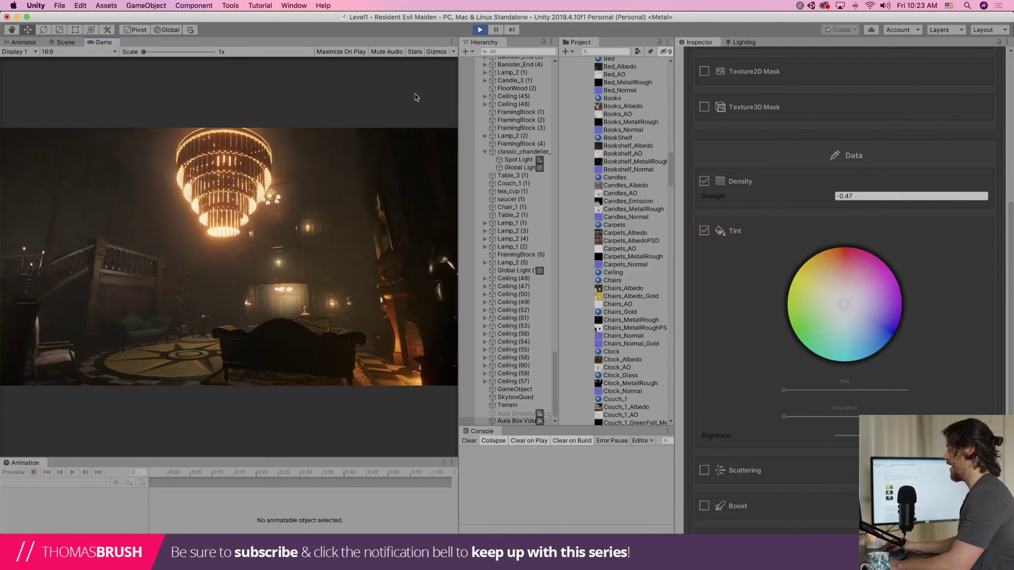
key(super+p)
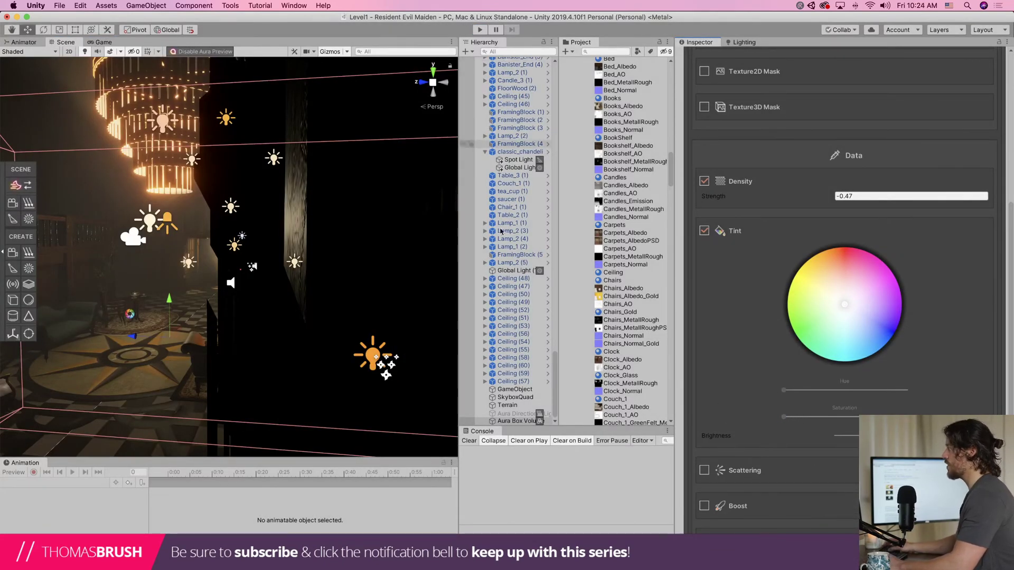
click(519, 51)
text(GLO)
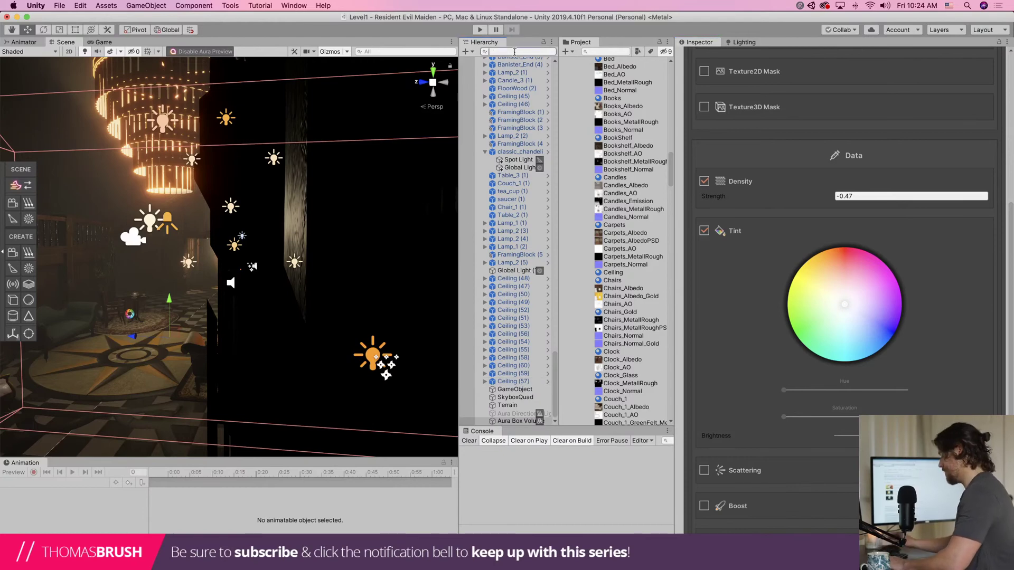
click(526, 76)
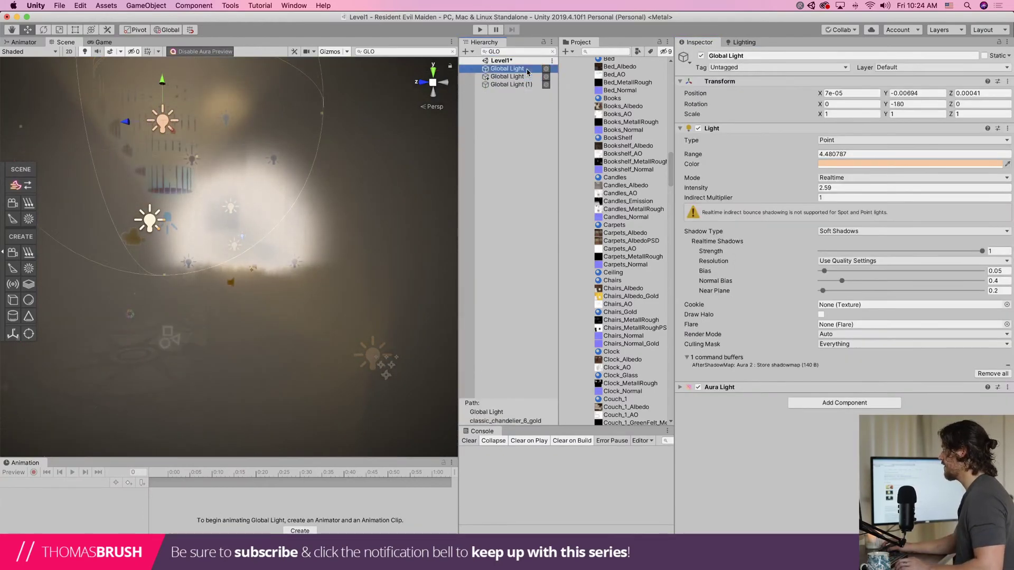
click(553, 51)
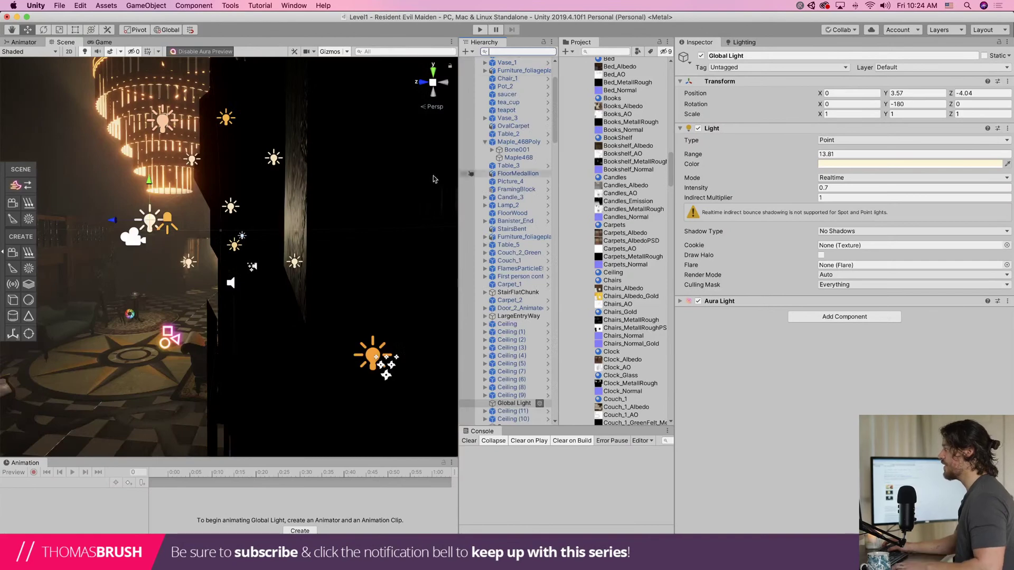
key(f)
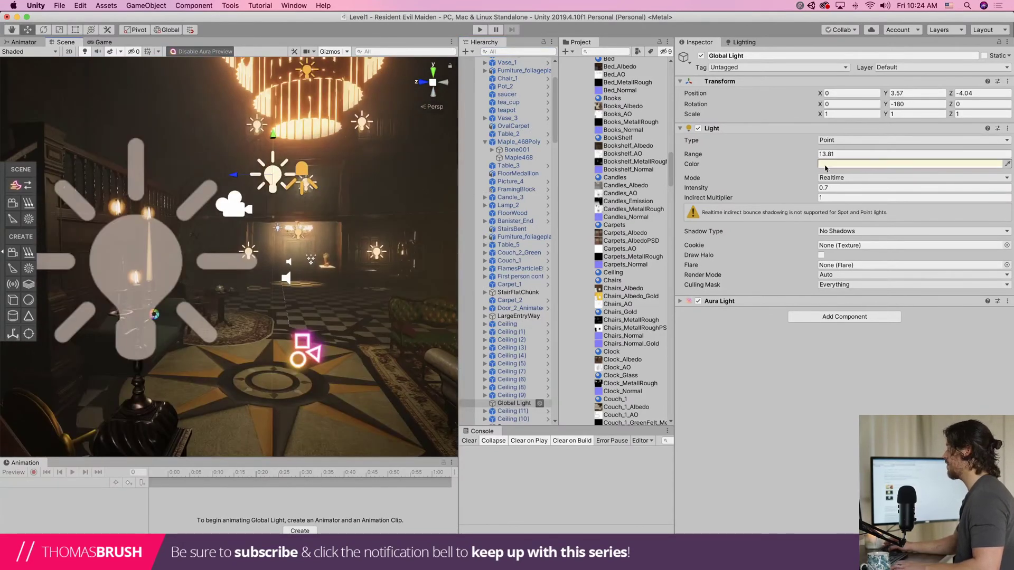
Change the Global Light's color to a very pale blue and check the gameplay video in Brave
click(824, 165)
drag(517, 161, 446, 211)
key(super+Tab)
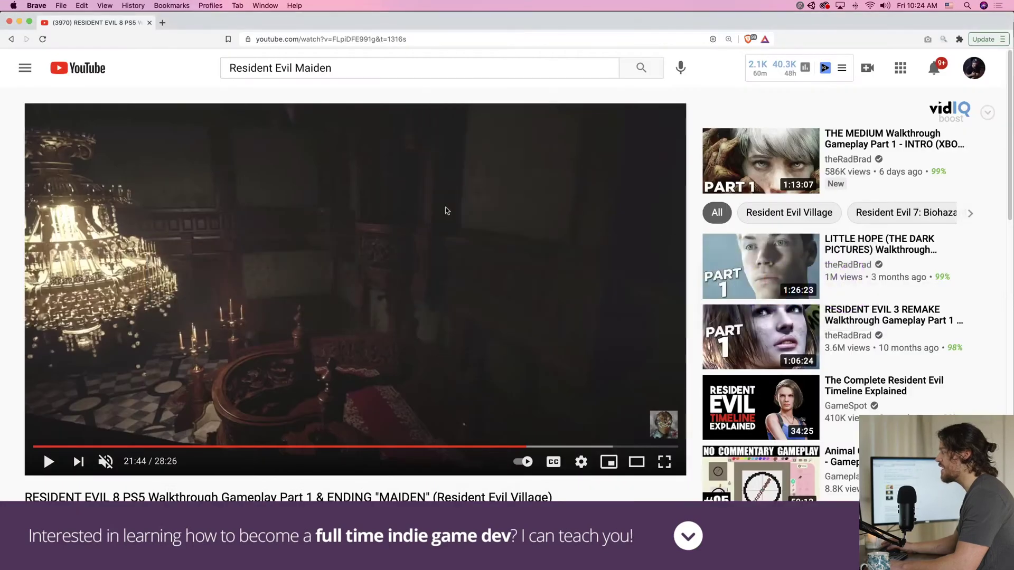
key(super+Tab)
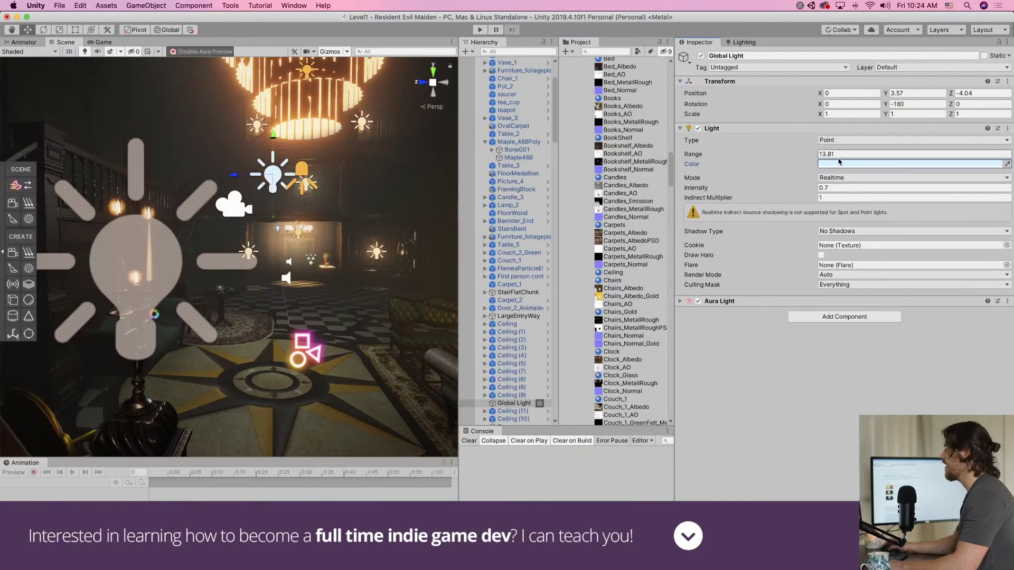
Enter play mode and compare the hall's lighting with the Resident Evil Maiden video in Brave
click(481, 29)
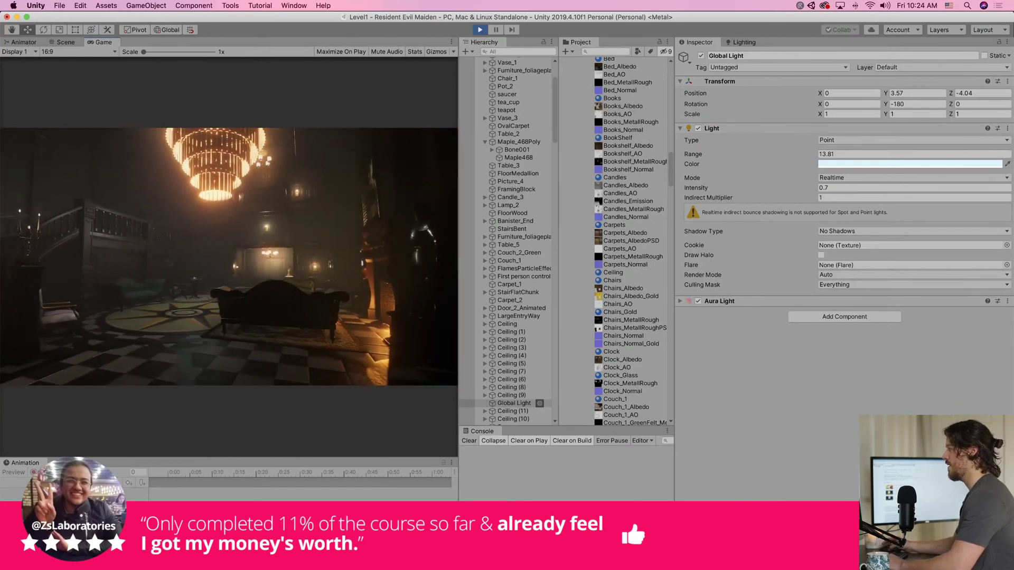
key(super+Tab)
key(super+Tab)
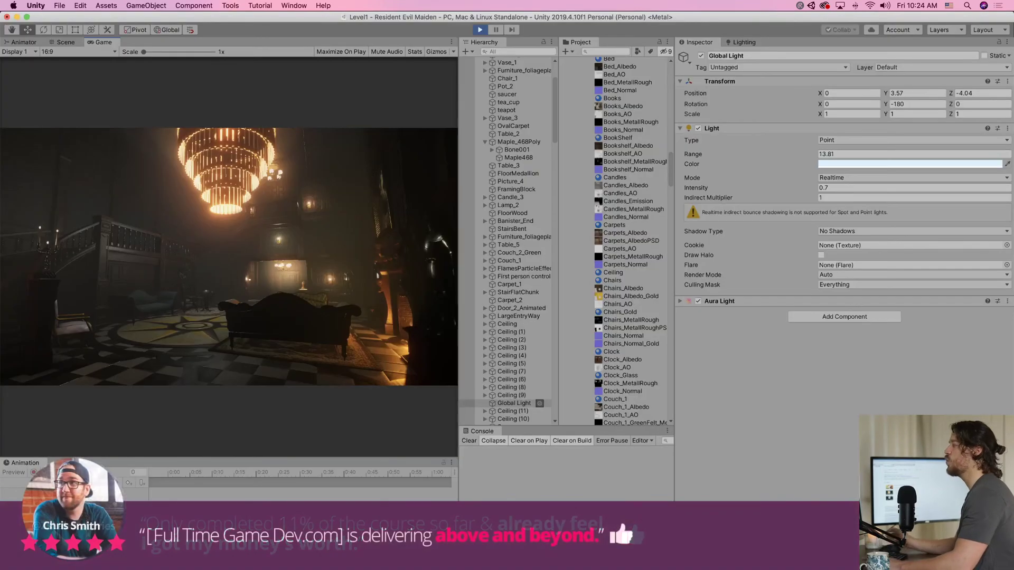
key(super+Tab)
key(super+Tab)
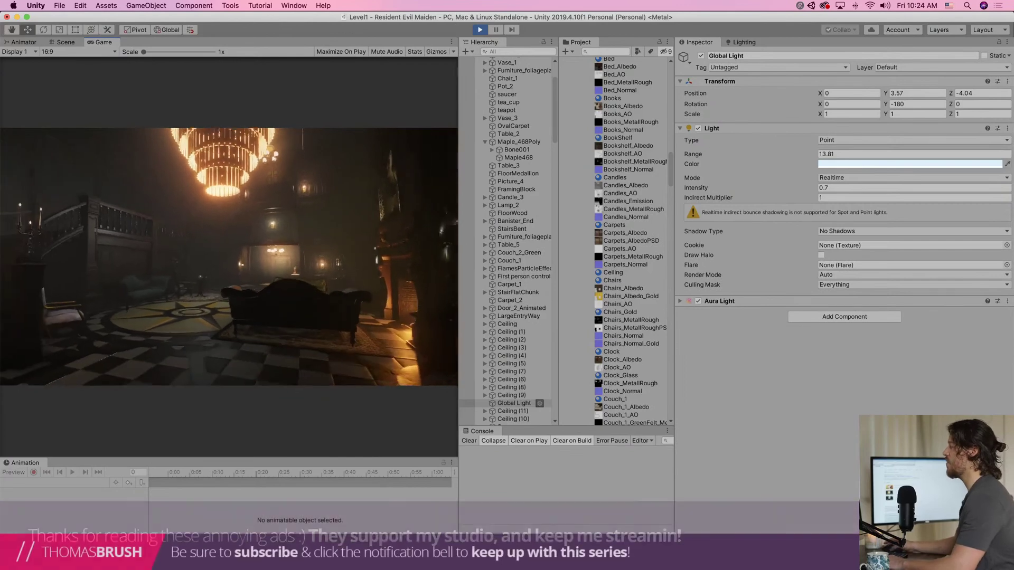
Find the Profile post-process volume and raise its Color Grading temperature to 36.1, checking the Brave reference video
click(490, 52)
text(PROFI)
click(504, 69)
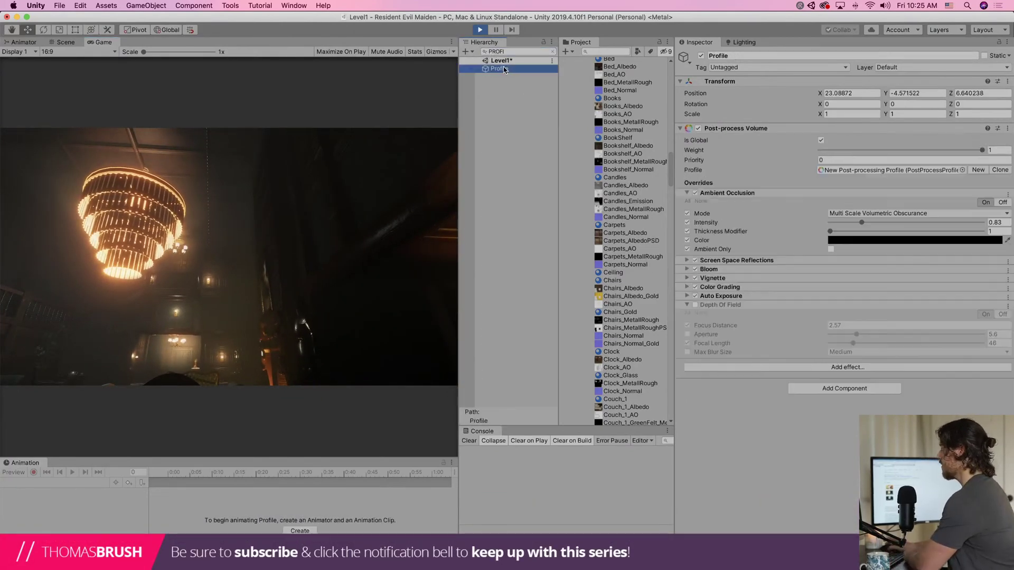
click(731, 290)
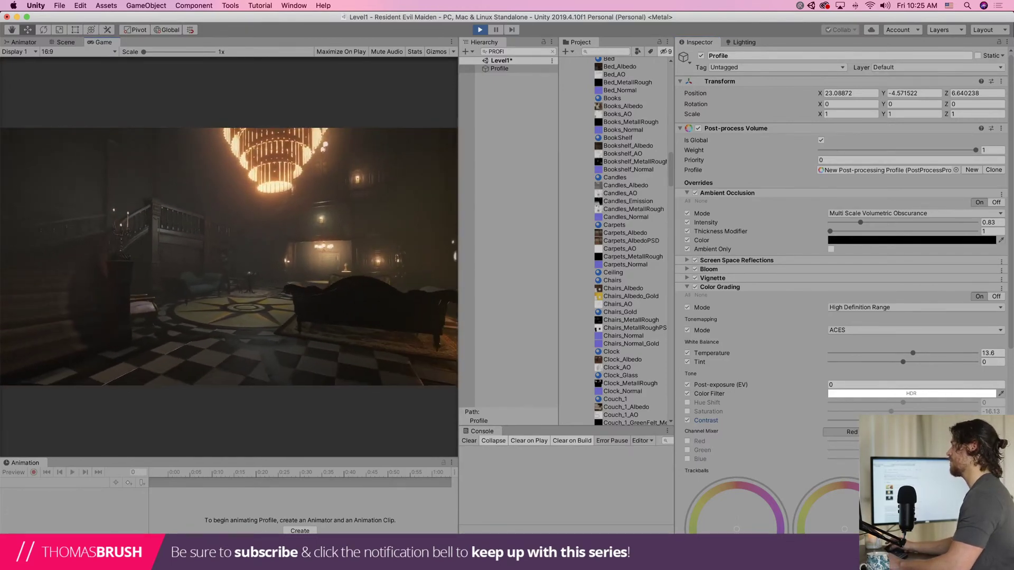
key(super+Tab)
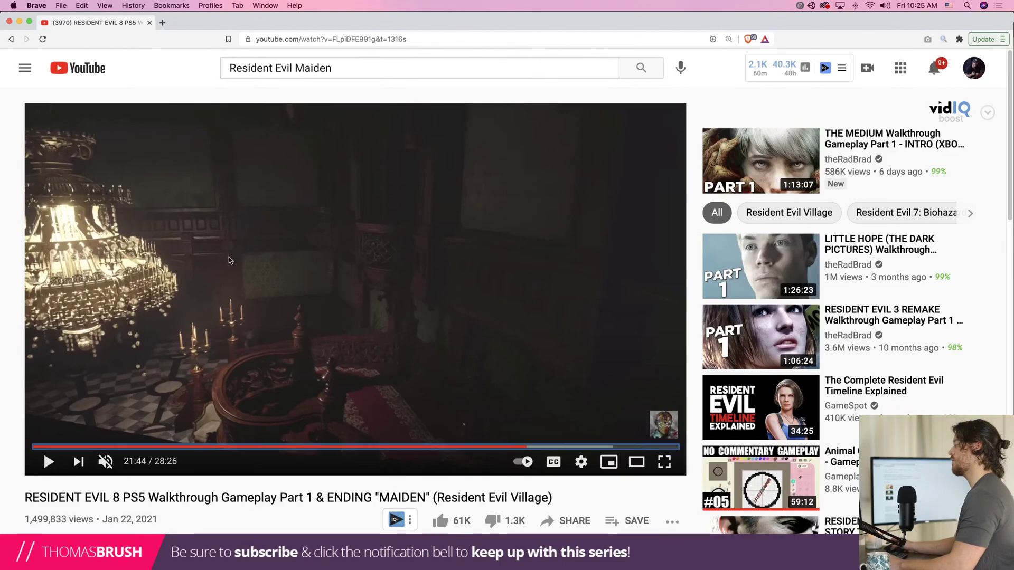
key(super+Tab)
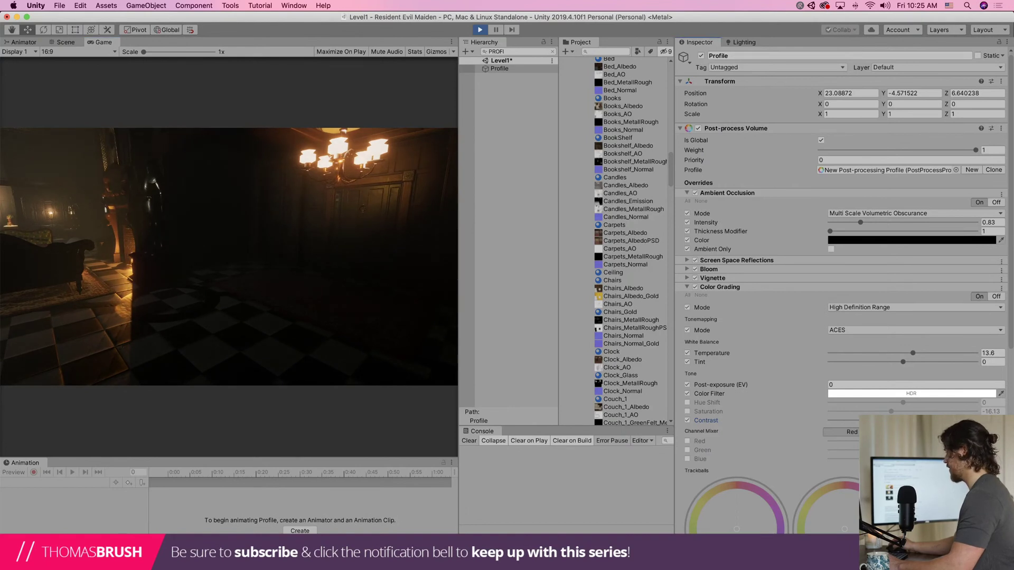
drag(918, 356, 929, 356)
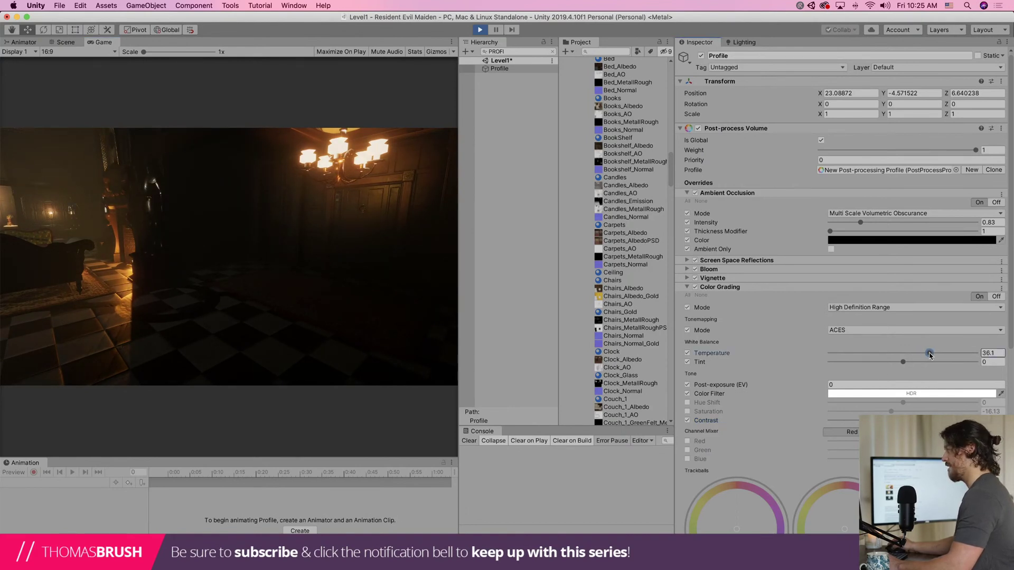